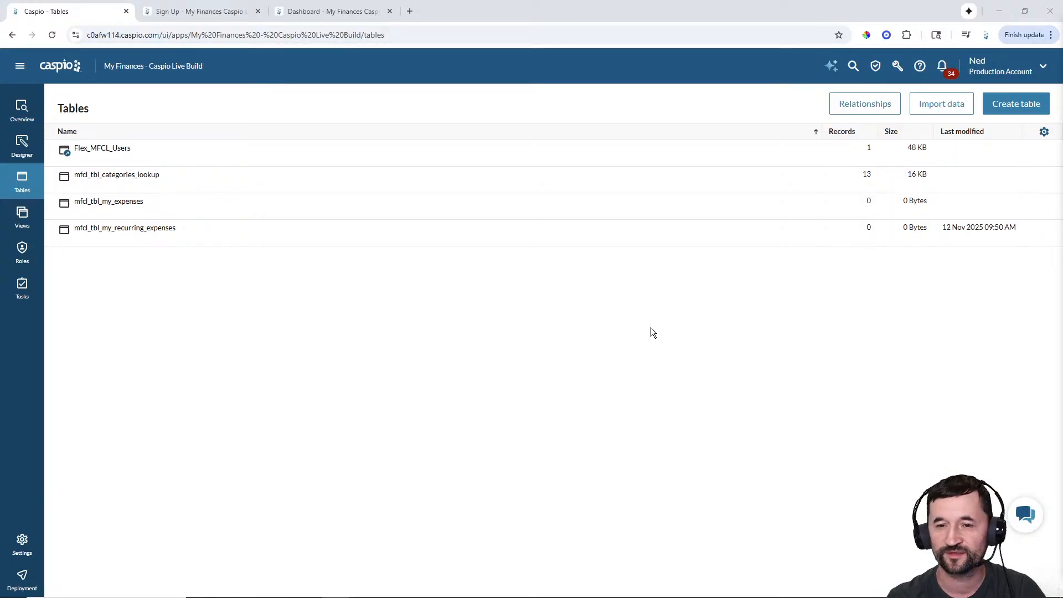
# - Switch to the My Finances 'Create Your Account' sign-up page with the credentials already filled
pyautogui.click(199, 11)
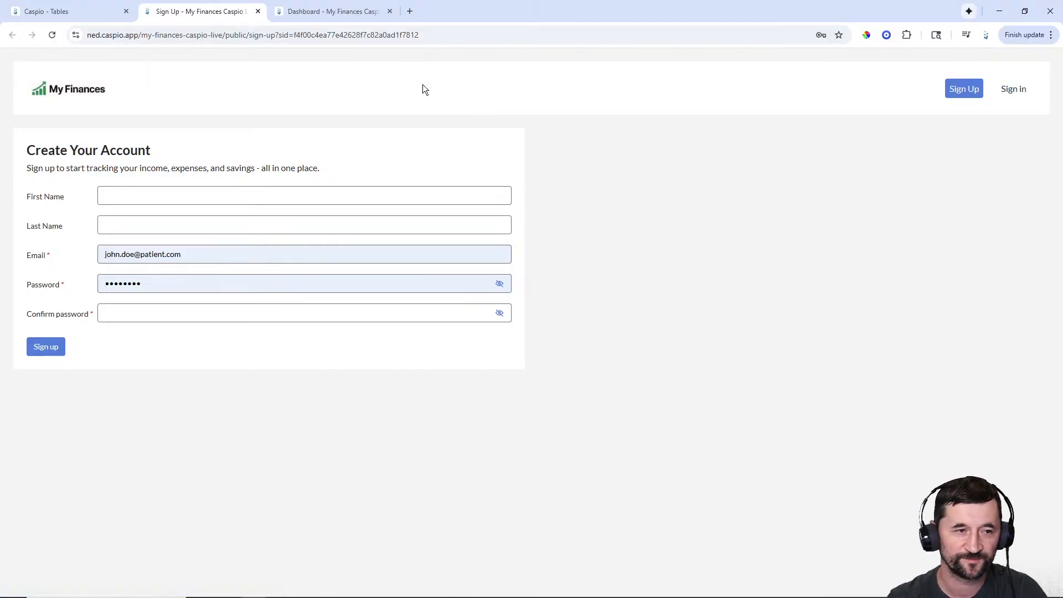
# - Switch to the My Finances dashboard tab showing 7 expense records this month
pyautogui.click(336, 14)
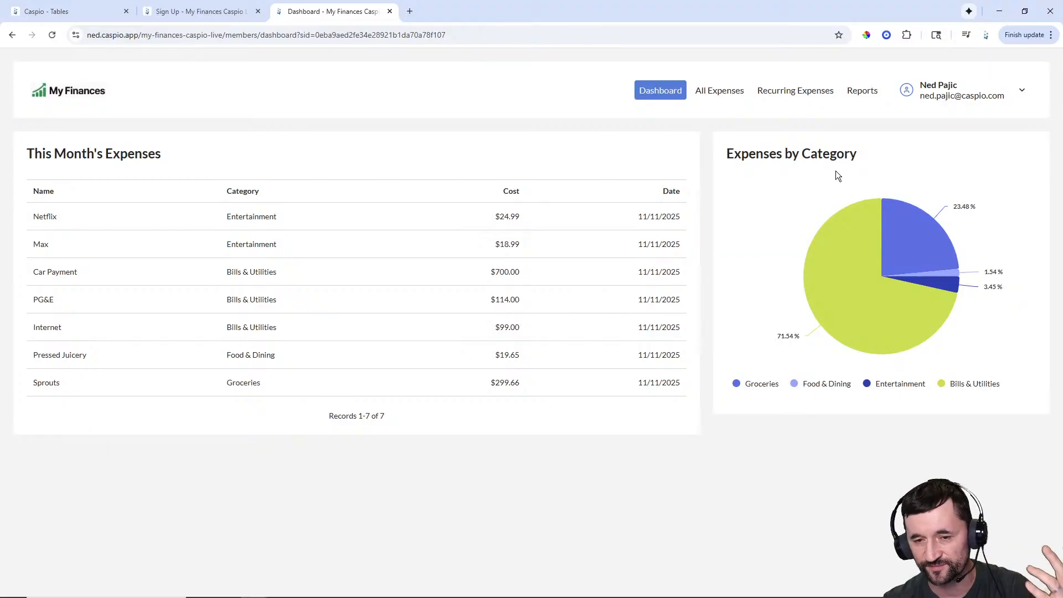
# - Browse All Expenses, preview the Add Expense and Netflix Edit forms unsaved, then open Recurring Expenses
pyautogui.click(717, 99)
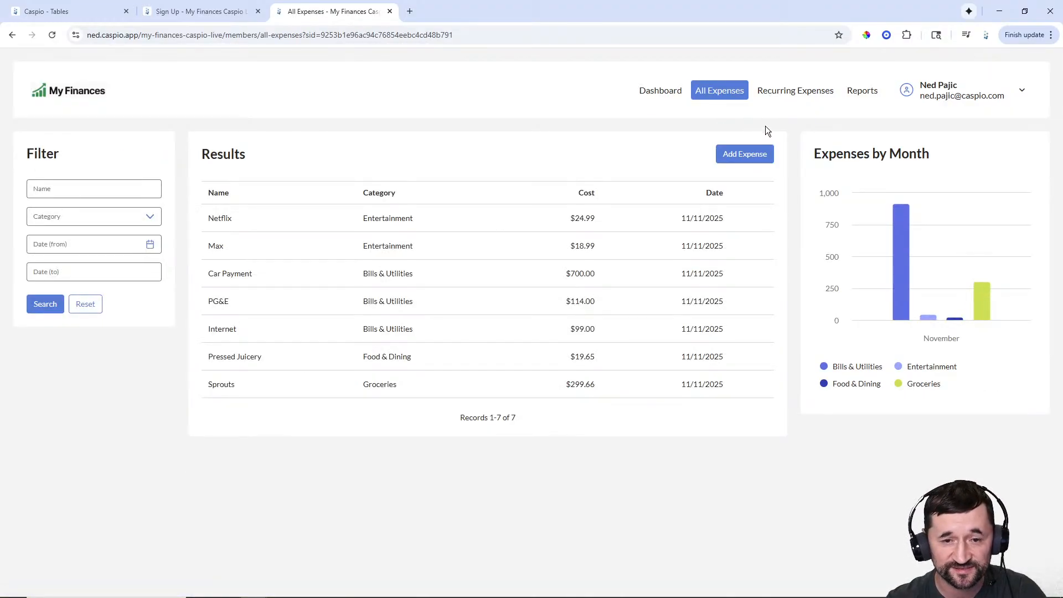
pyautogui.click(751, 155)
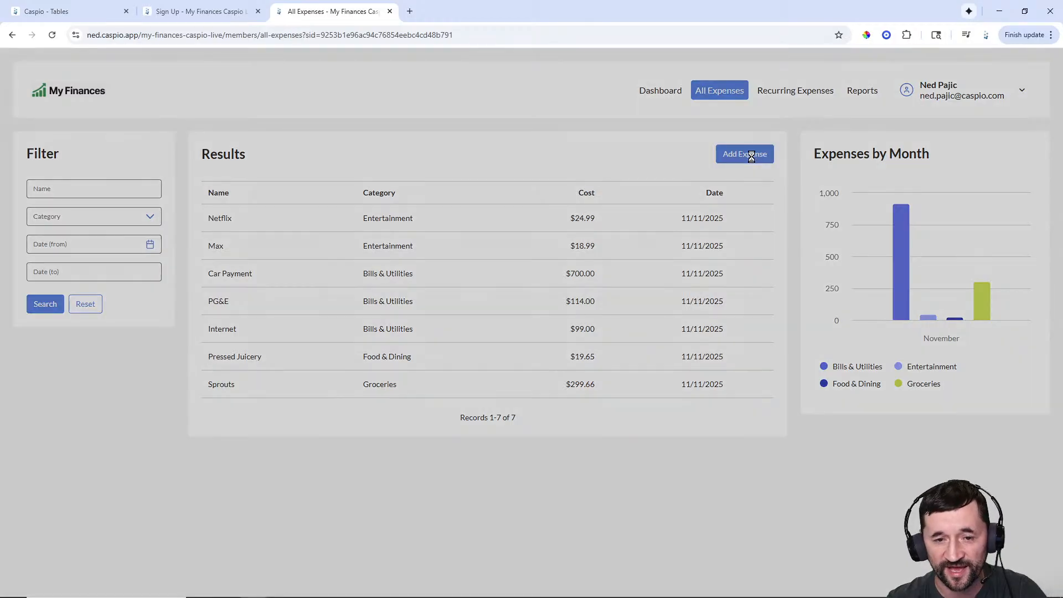
pyautogui.click(677, 249)
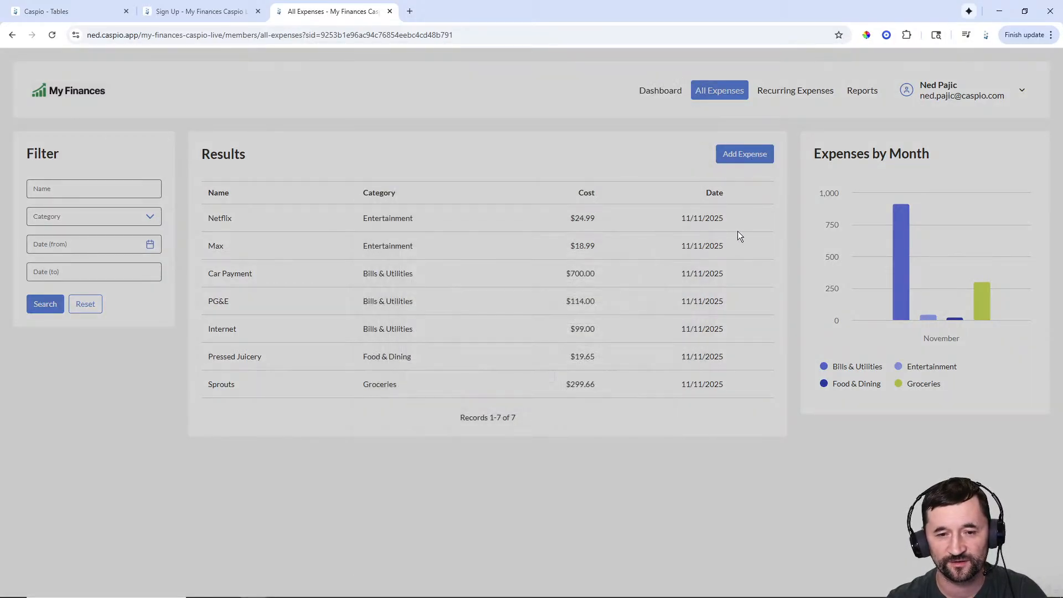
pyautogui.click(758, 218)
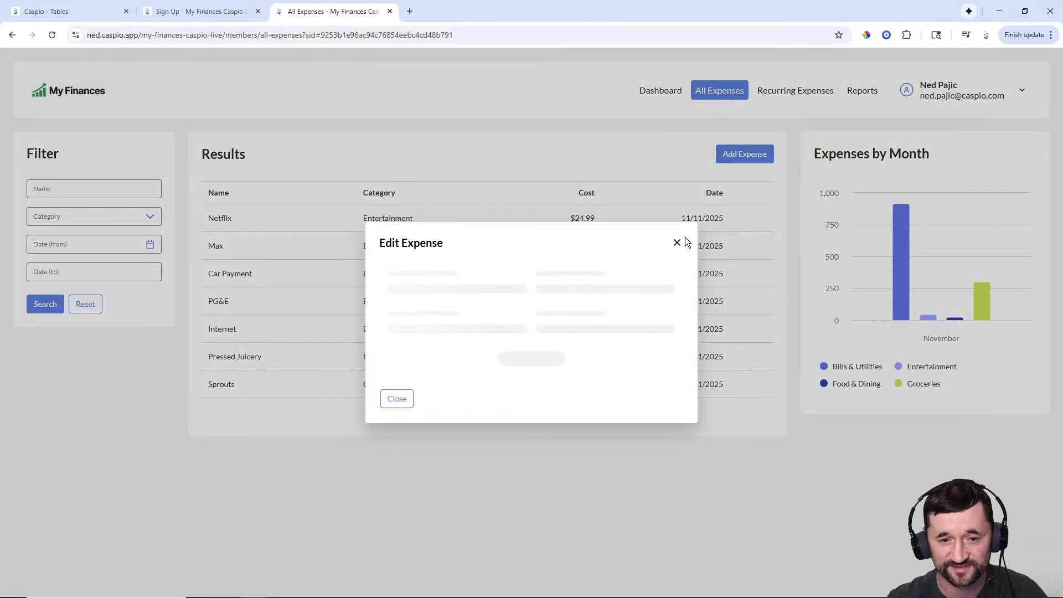
pyautogui.click(676, 242)
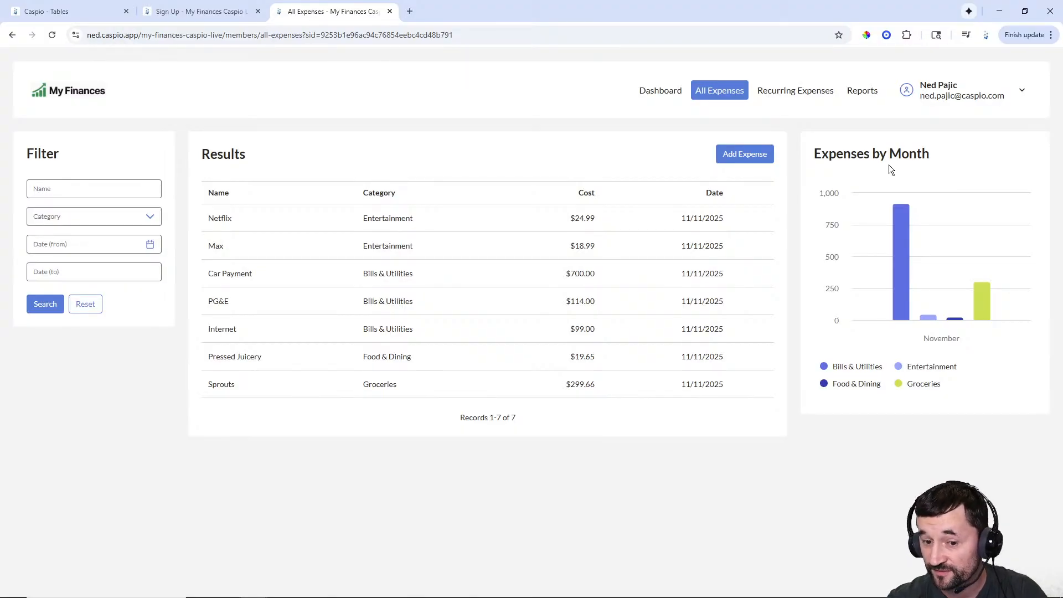
pyautogui.moveTo(896, 247)
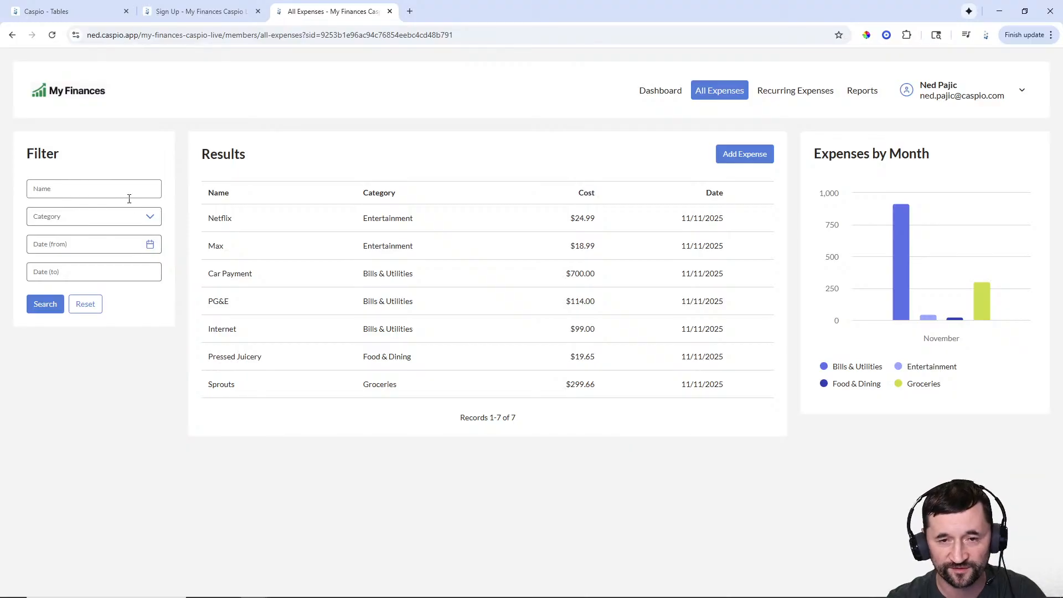
pyautogui.click(794, 94)
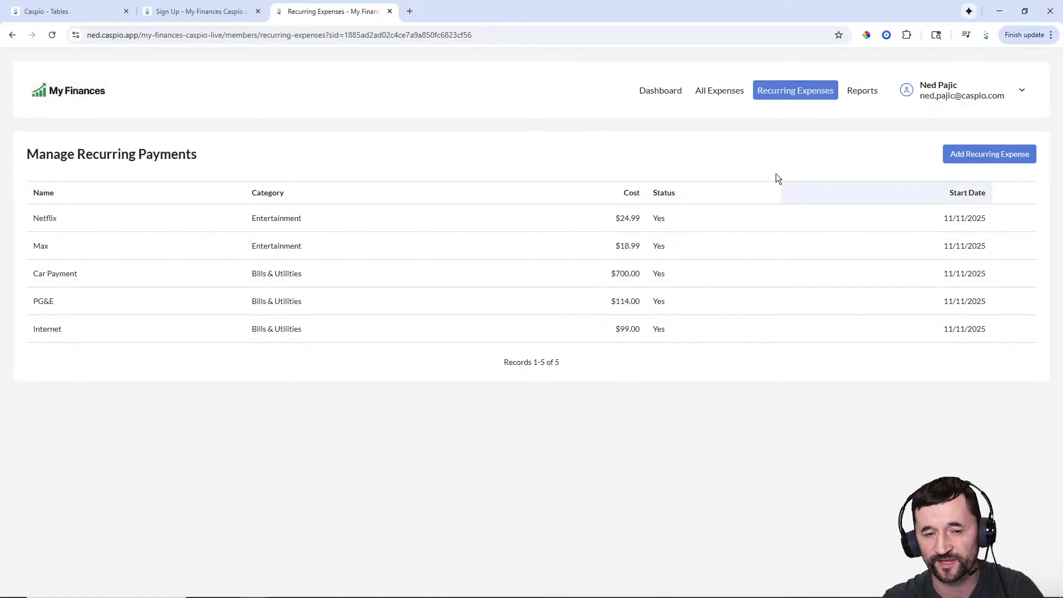
# - Go back to All Expenses, then open the Reports page with Nov 2025 category totals
pyautogui.click(720, 94)
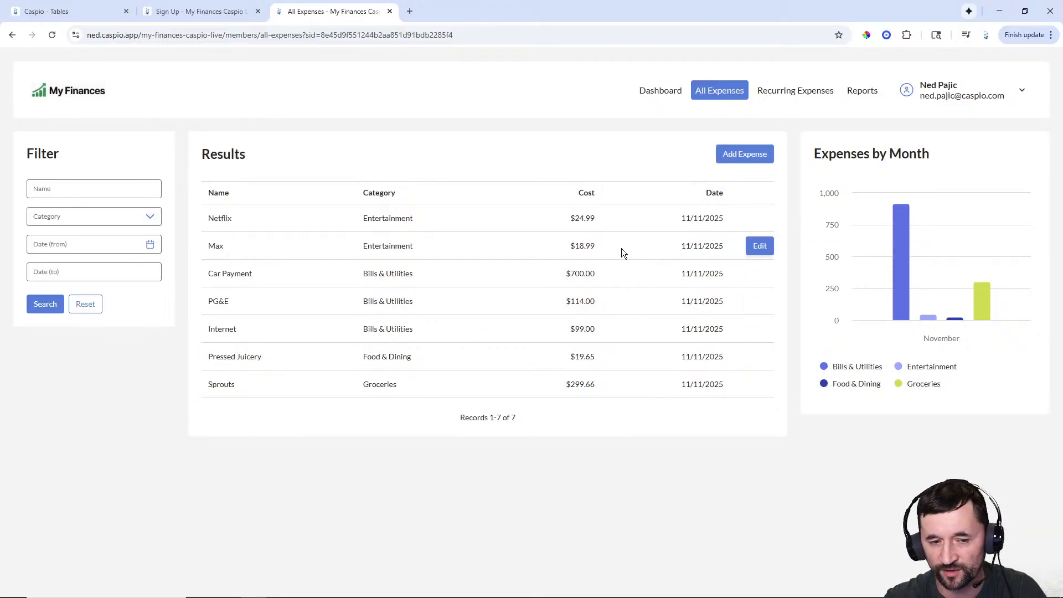
pyautogui.click(860, 96)
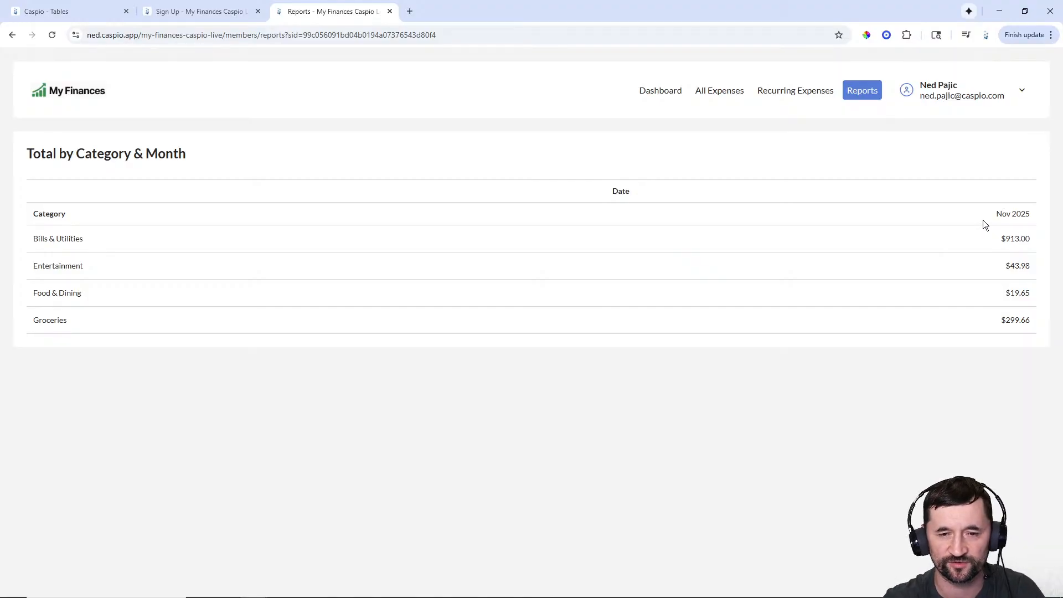
# - Return to the My Finances dashboard, then switch to the Caspio Tables tab
pyautogui.click(649, 93)
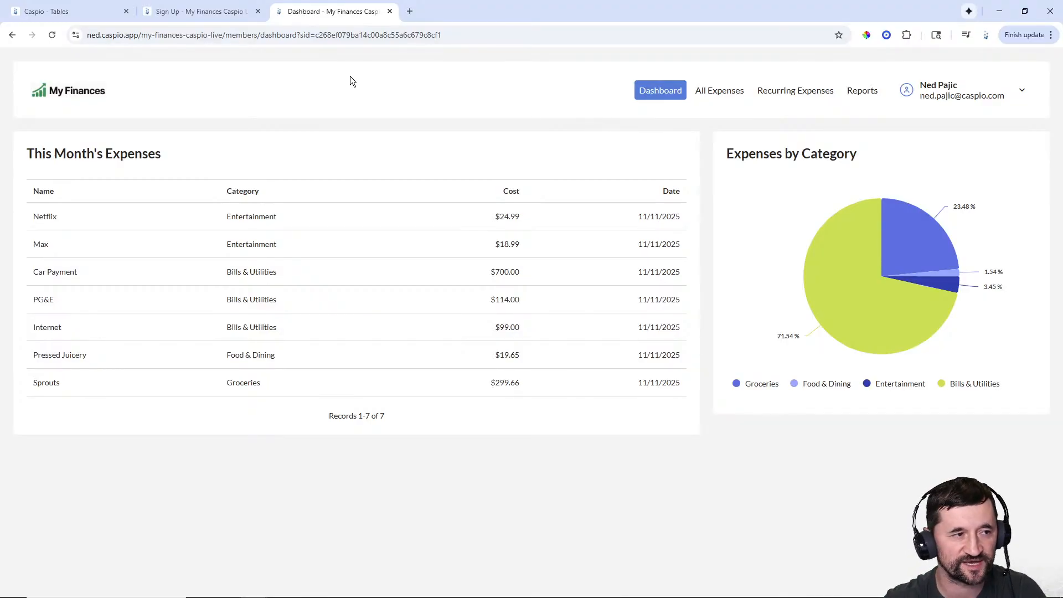
pyautogui.click(81, 8)
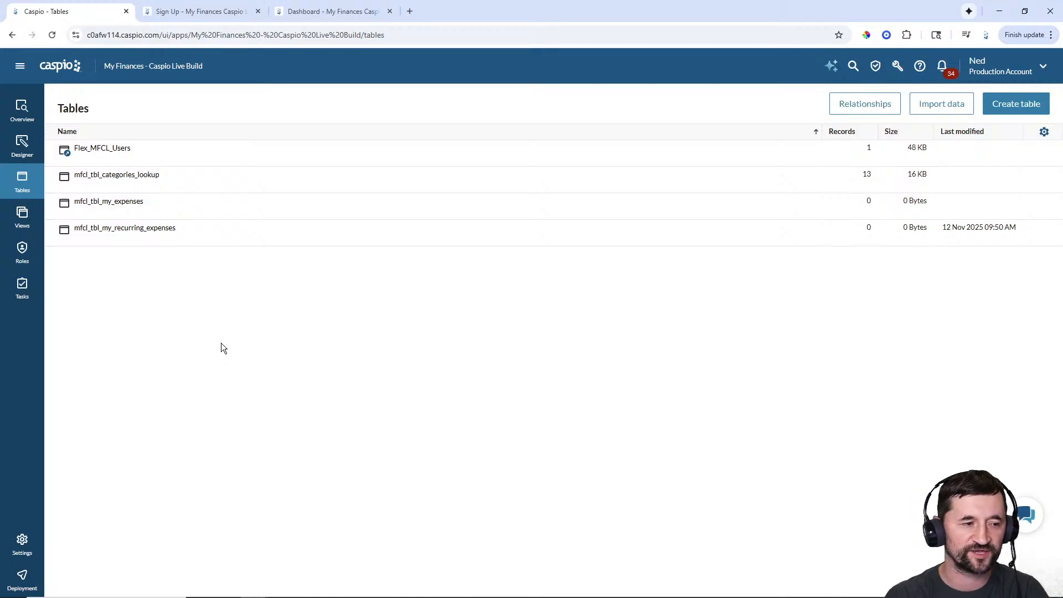
pyautogui.moveTo(133, 205)
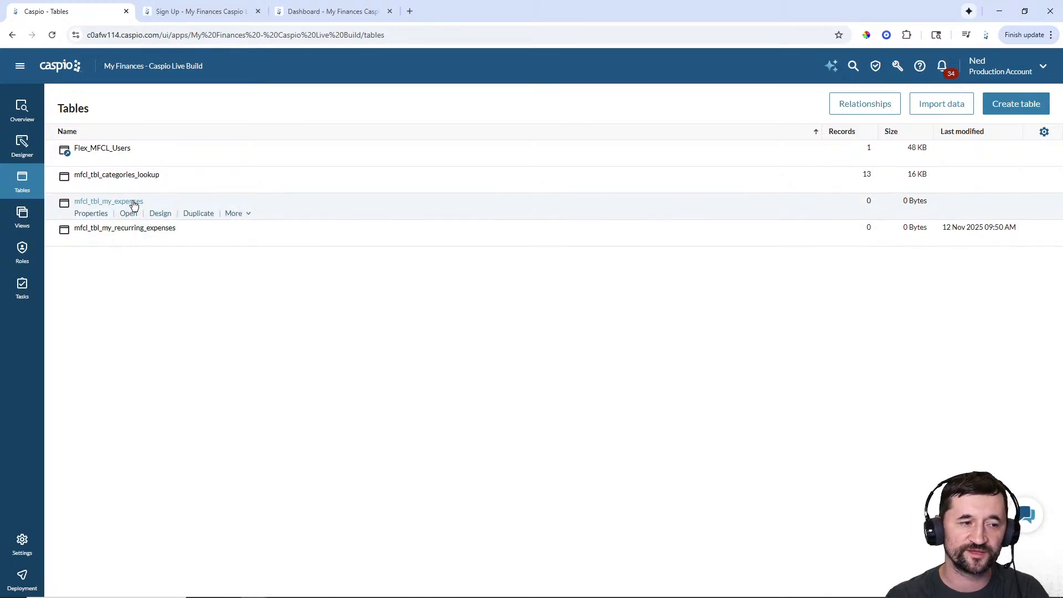
pyautogui.click(161, 214)
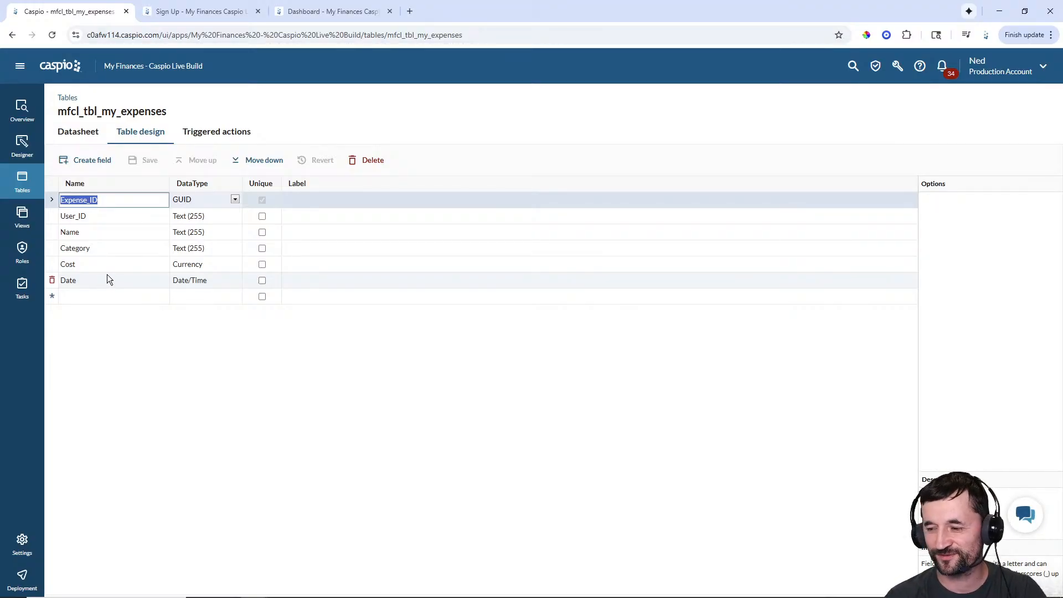
pyautogui.click(21, 182)
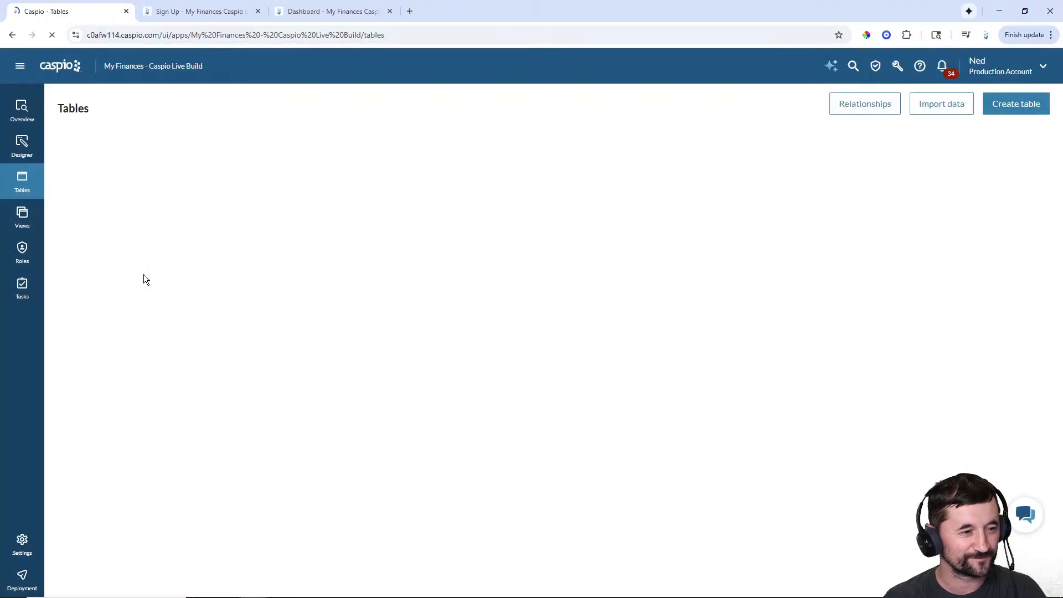
pyautogui.moveTo(136, 233)
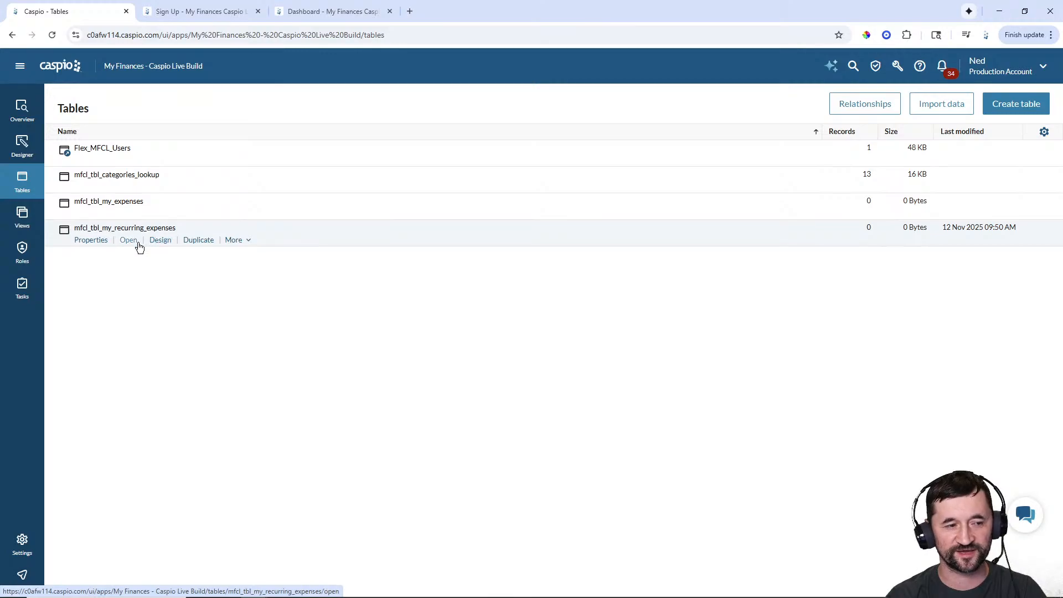
pyautogui.click(160, 240)
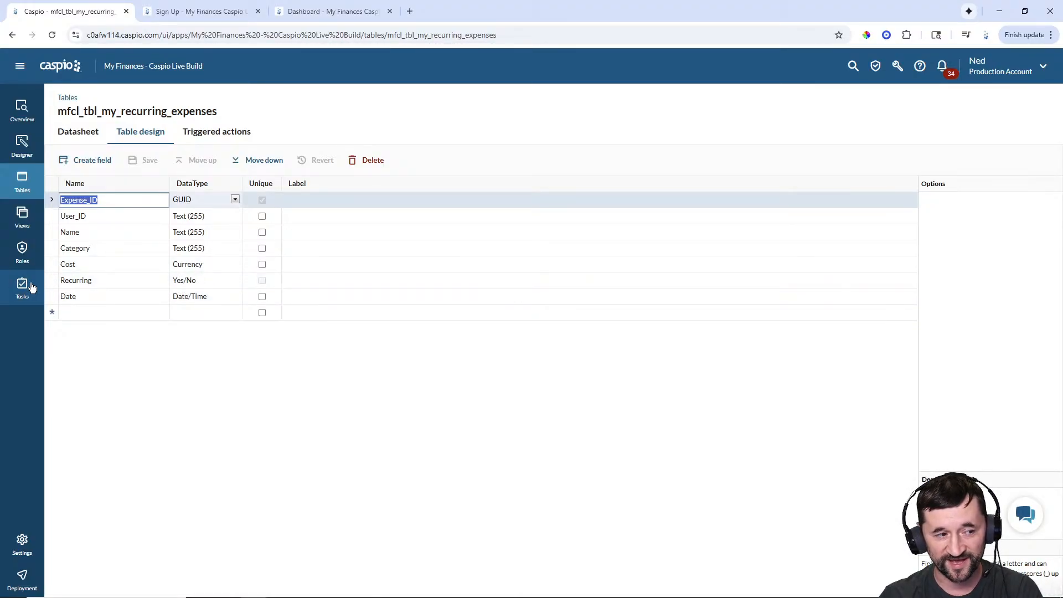
pyautogui.click(84, 135)
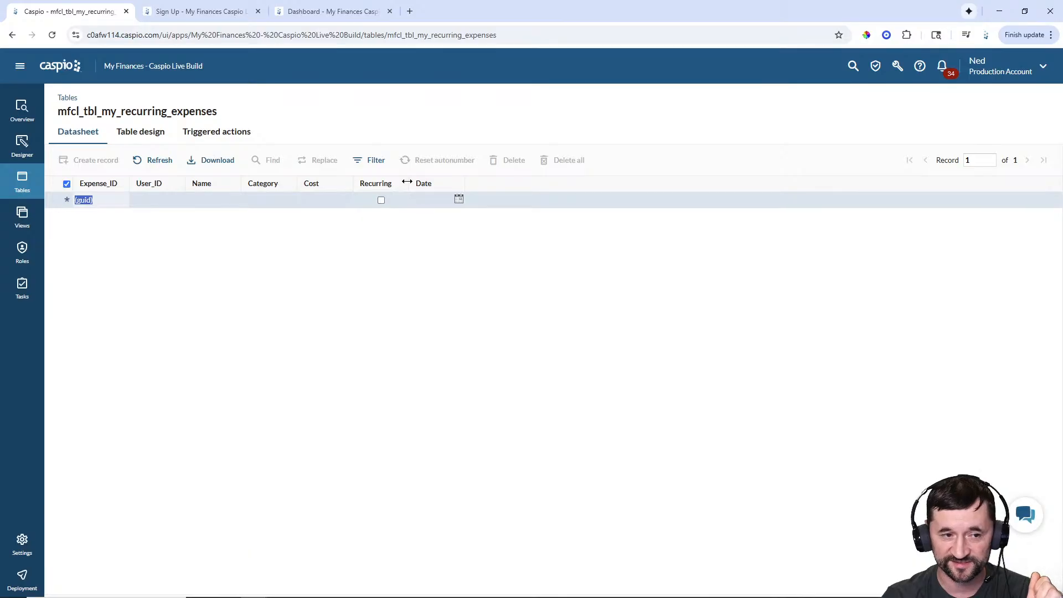
pyautogui.click(24, 187)
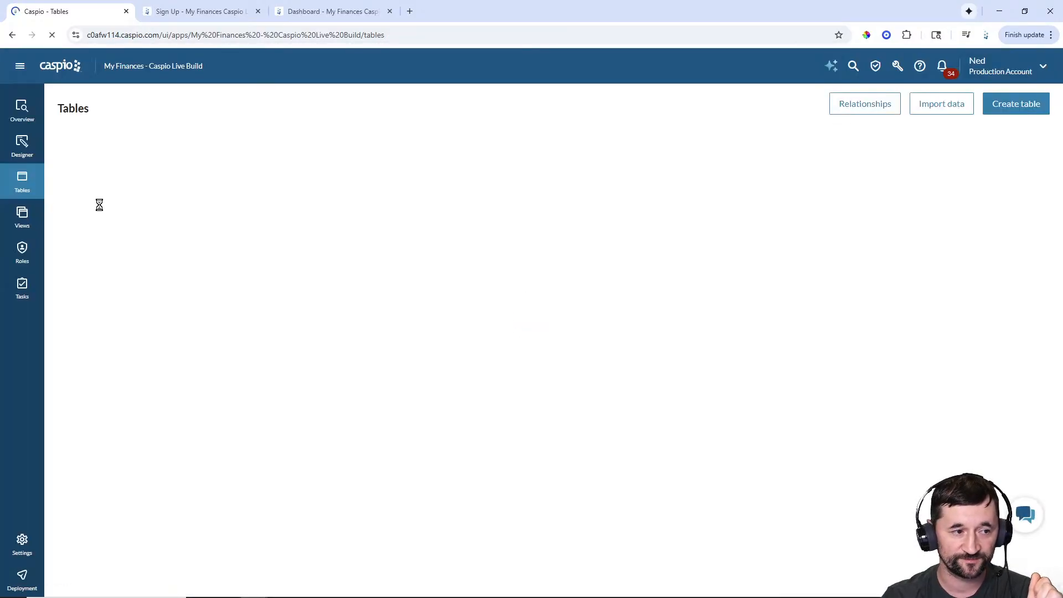
# - Inspect the records of mfcl_tbl_my_expenses, mfcl_tbl_categories_lookup and Flex_MFCL_Users, returning to the tables list each time
pyautogui.click(128, 214)
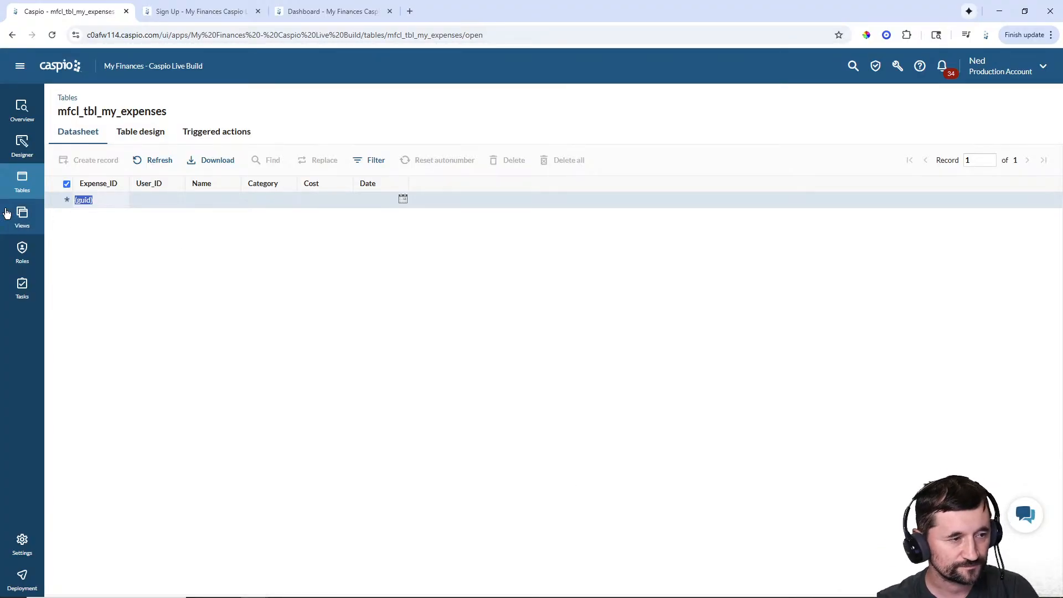
pyautogui.click(22, 180)
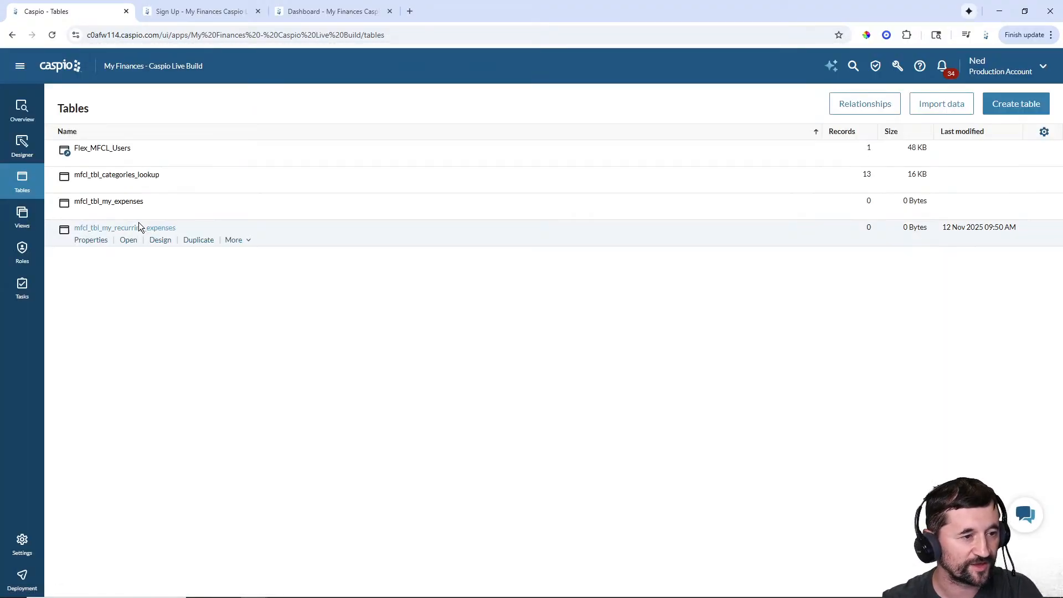
pyautogui.click(127, 187)
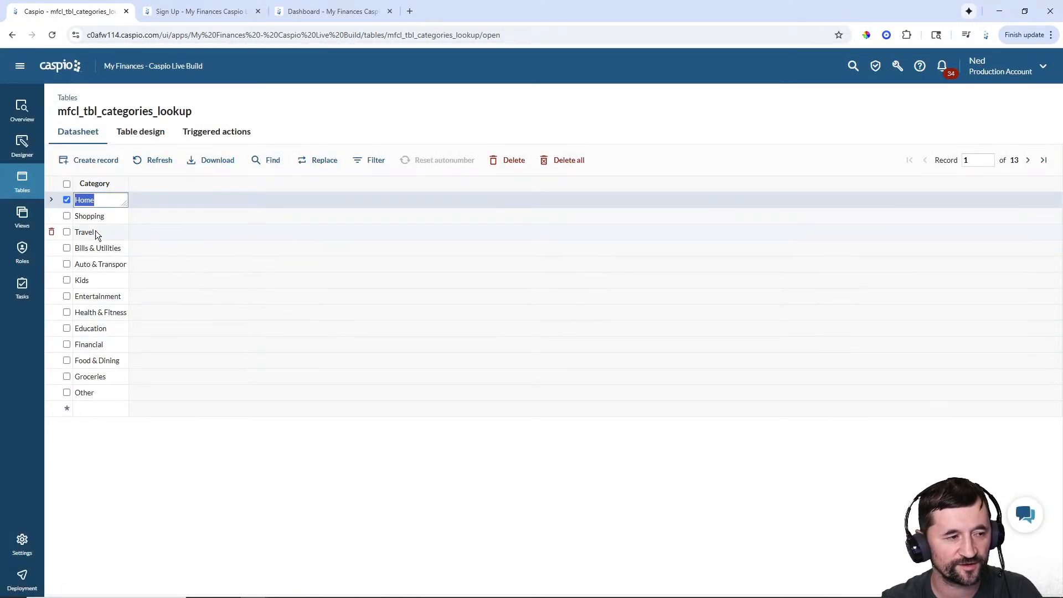
pyautogui.click(22, 180)
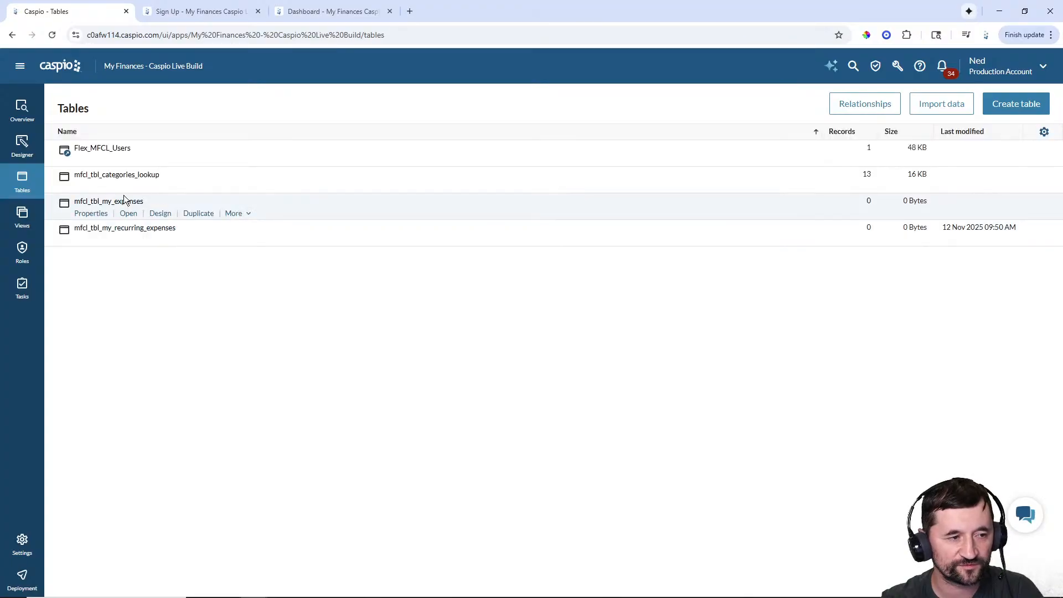
pyautogui.click(123, 162)
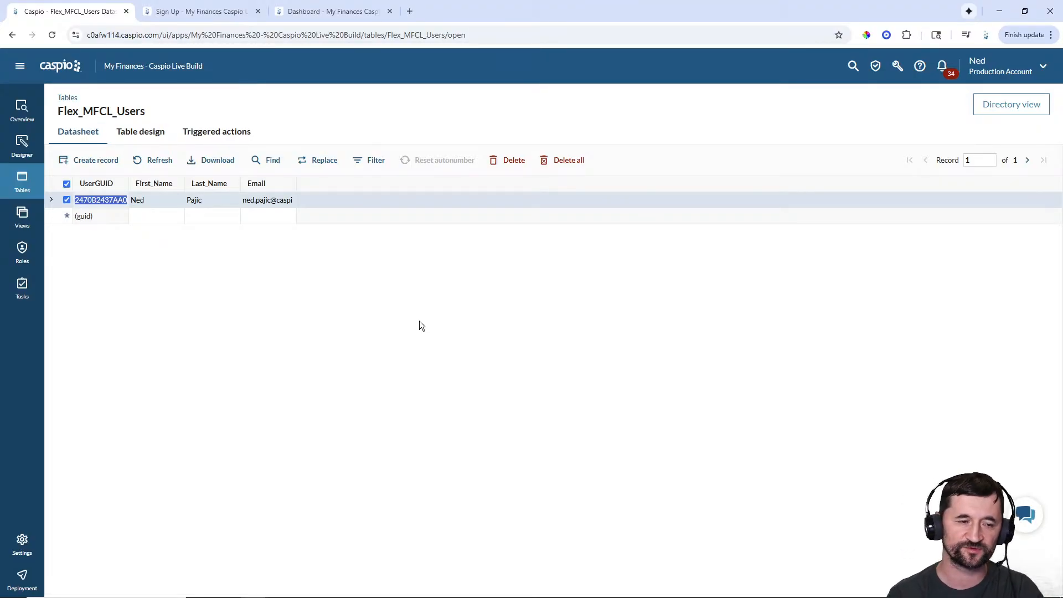
pyautogui.click(22, 183)
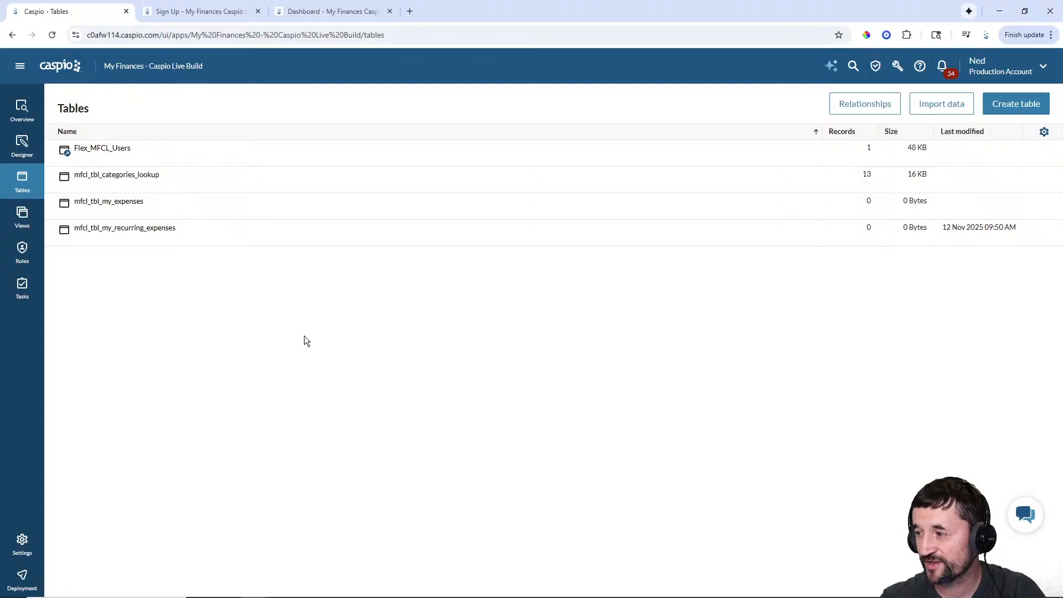
# - Set the Public access role's Create permission to Yes, save it, and return to Roles
pyautogui.click(24, 256)
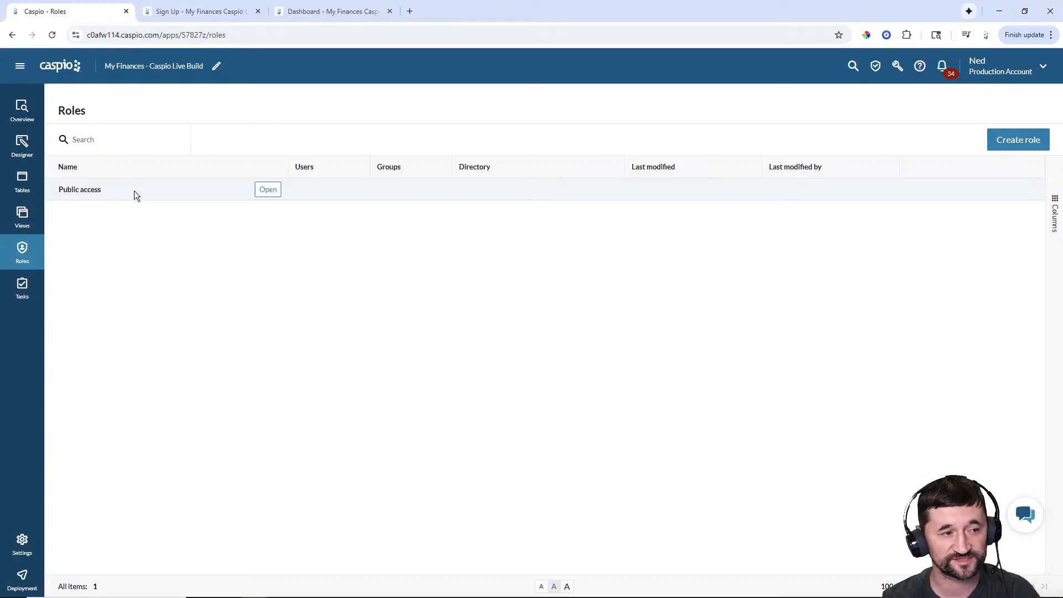
pyautogui.click(268, 190)
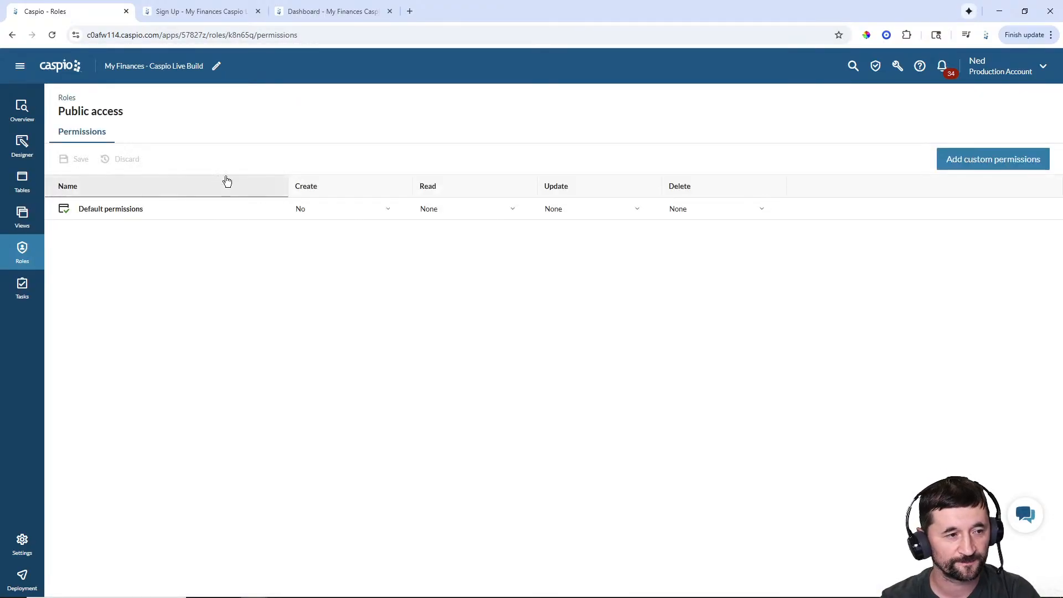
pyautogui.click(338, 214)
pyautogui.click(330, 243)
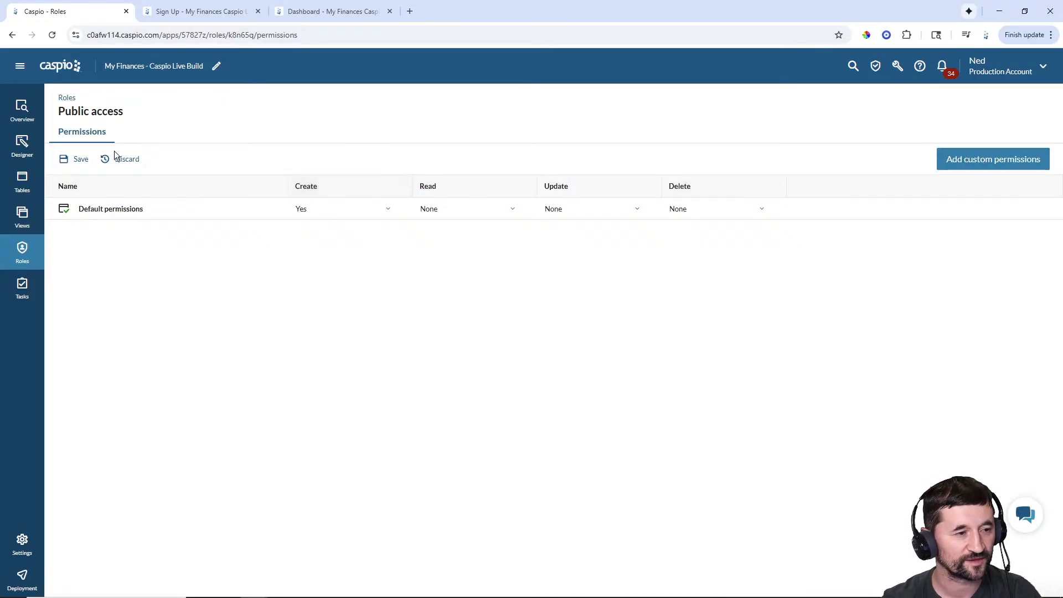
pyautogui.click(81, 160)
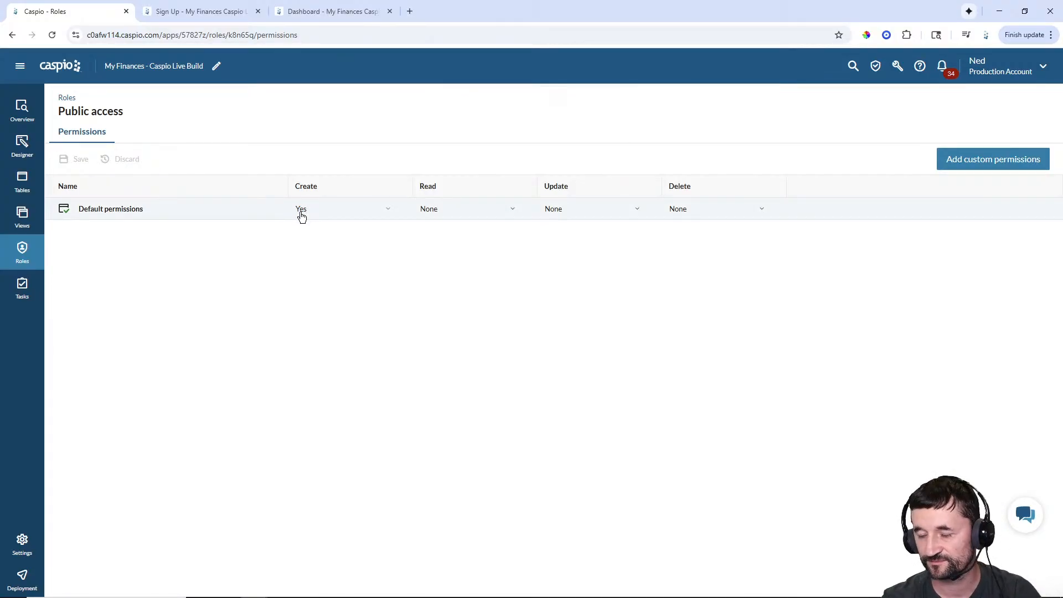
pyautogui.click(22, 252)
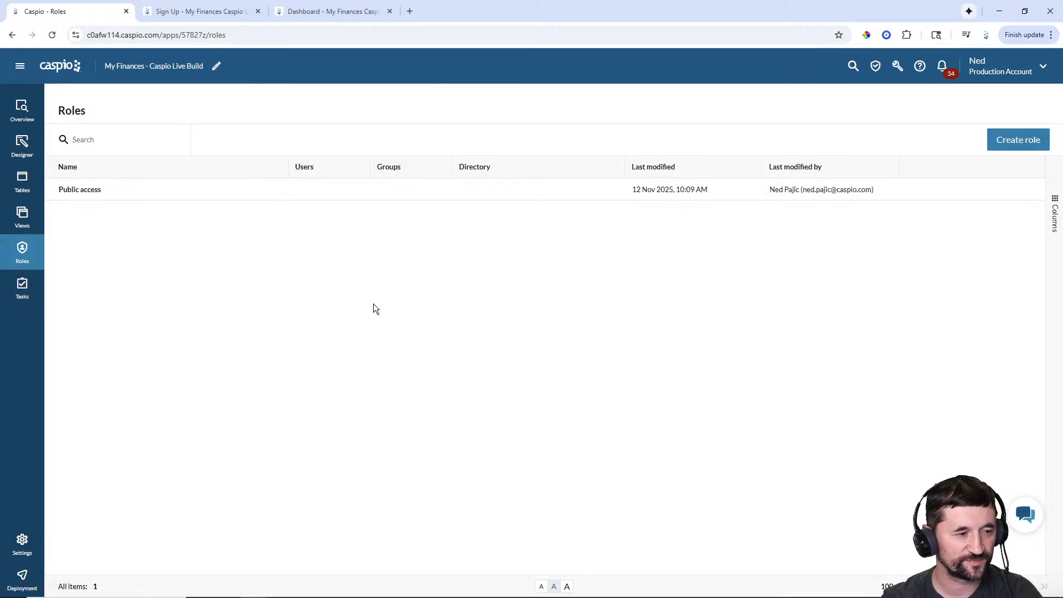
# - Create a 'Members' role linked to the Flex_MFCL_Users directory
pyautogui.click(1019, 139)
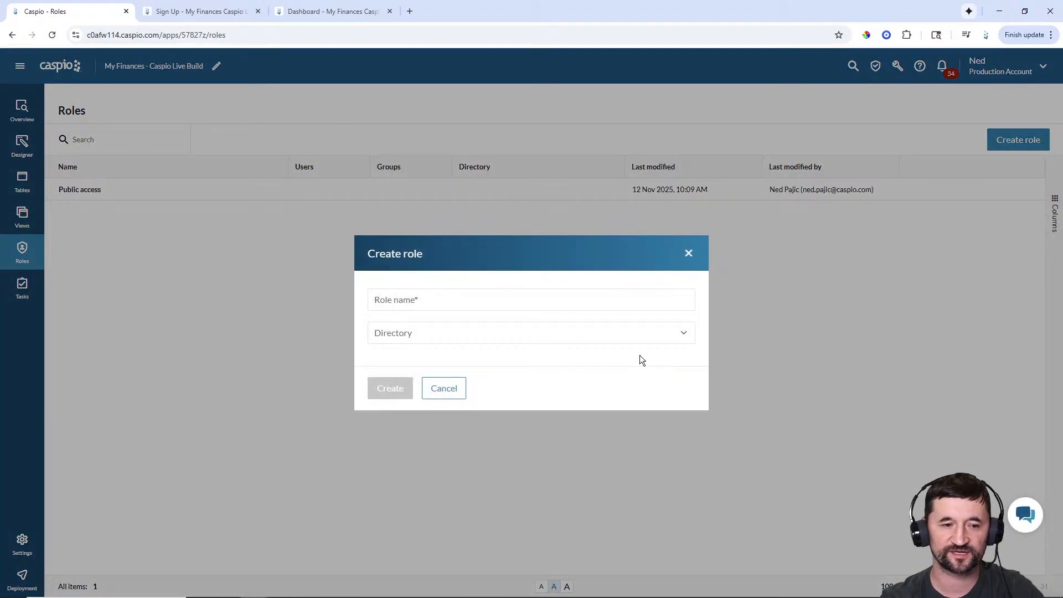
pyautogui.click(459, 302)
pyautogui.write('Members')
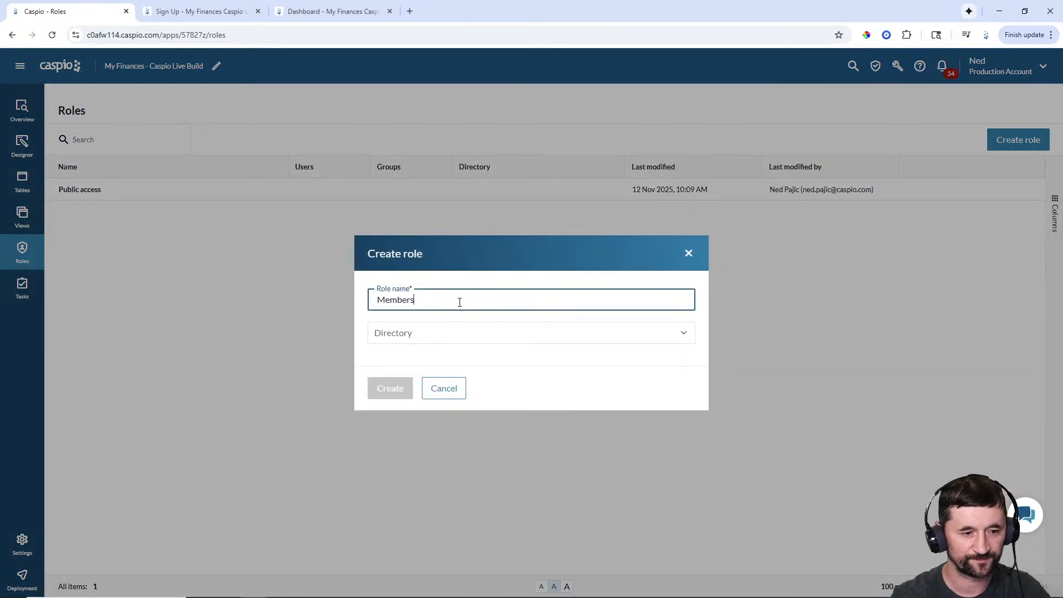
pyautogui.click(426, 337)
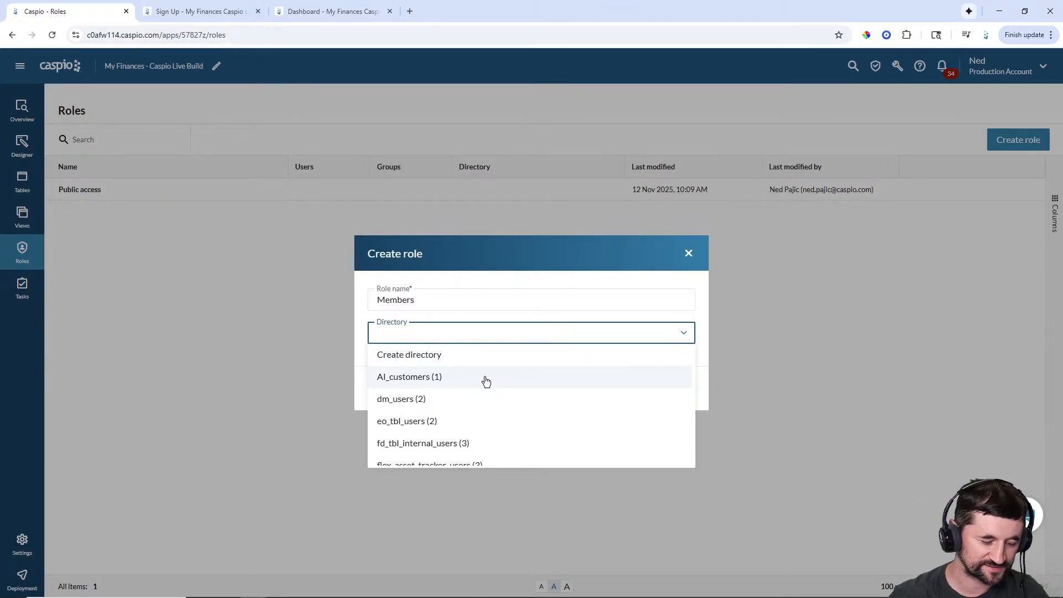
pyautogui.scroll(-1, 486, 382)
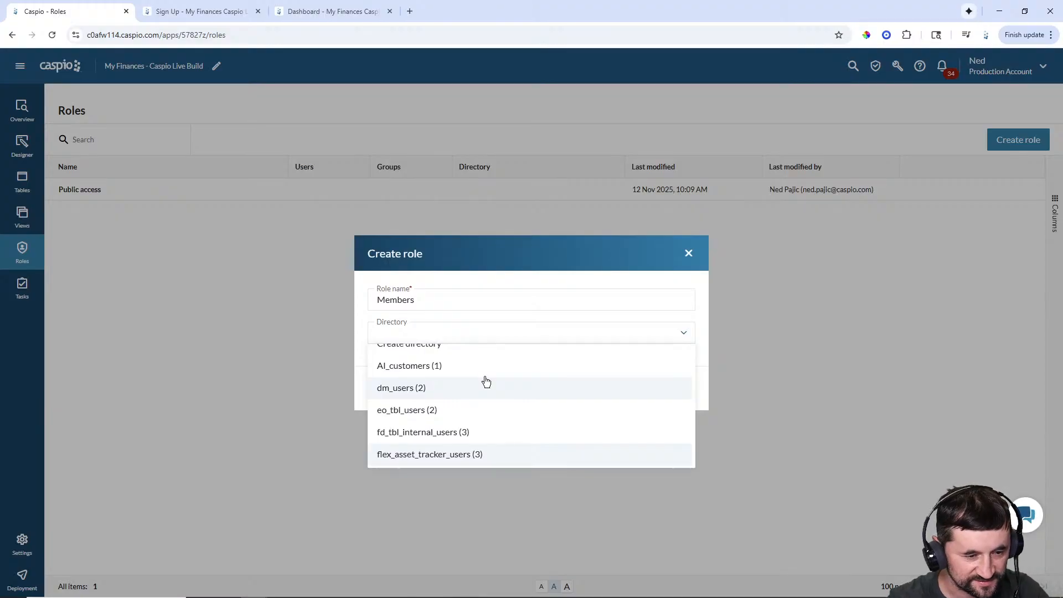
pyautogui.scroll(-5, 487, 382)
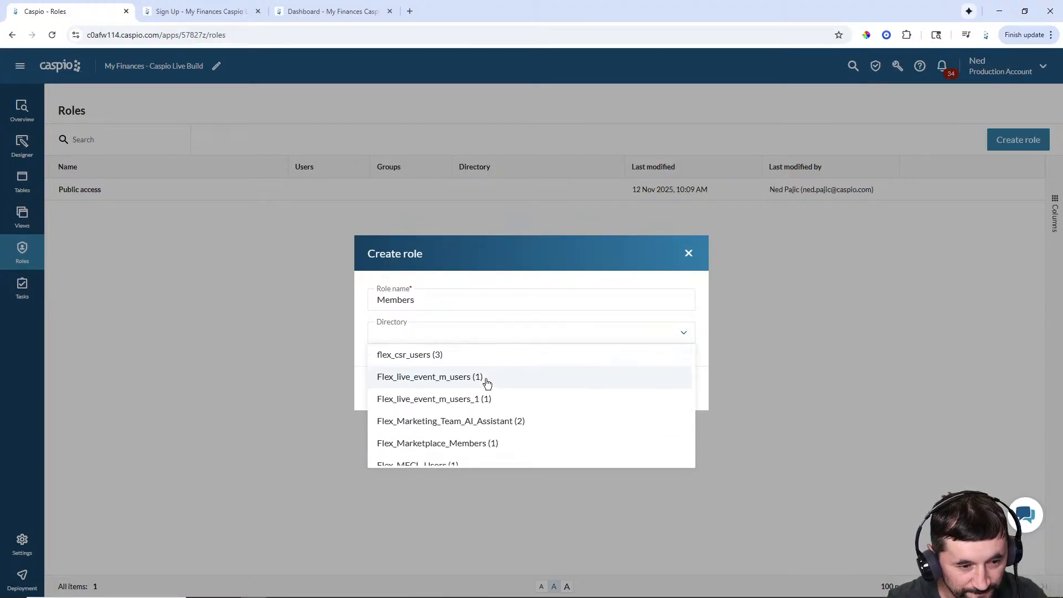
pyautogui.scroll(-2, 486, 383)
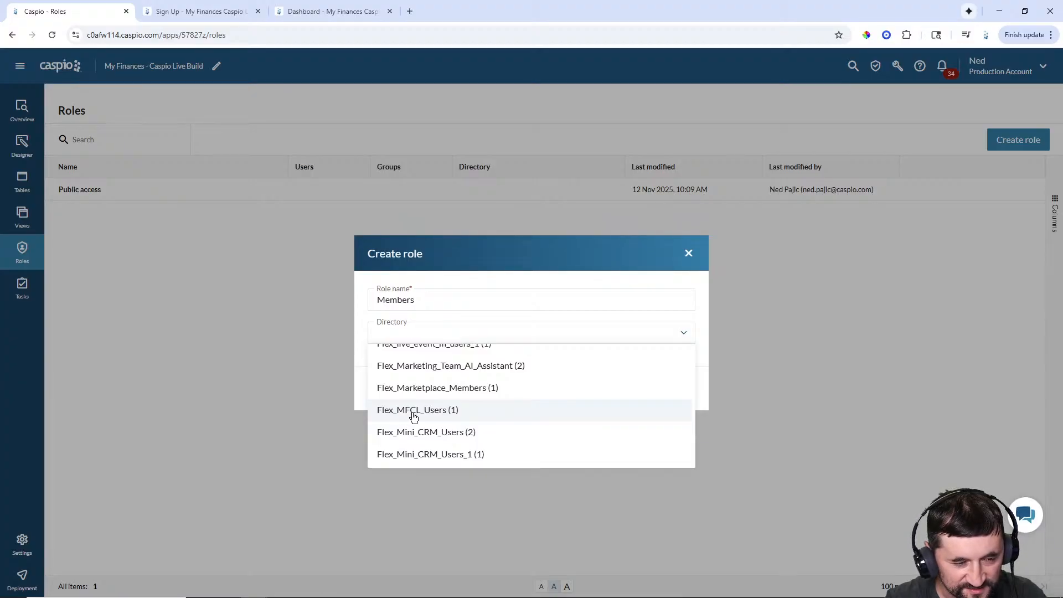
pyautogui.click(436, 415)
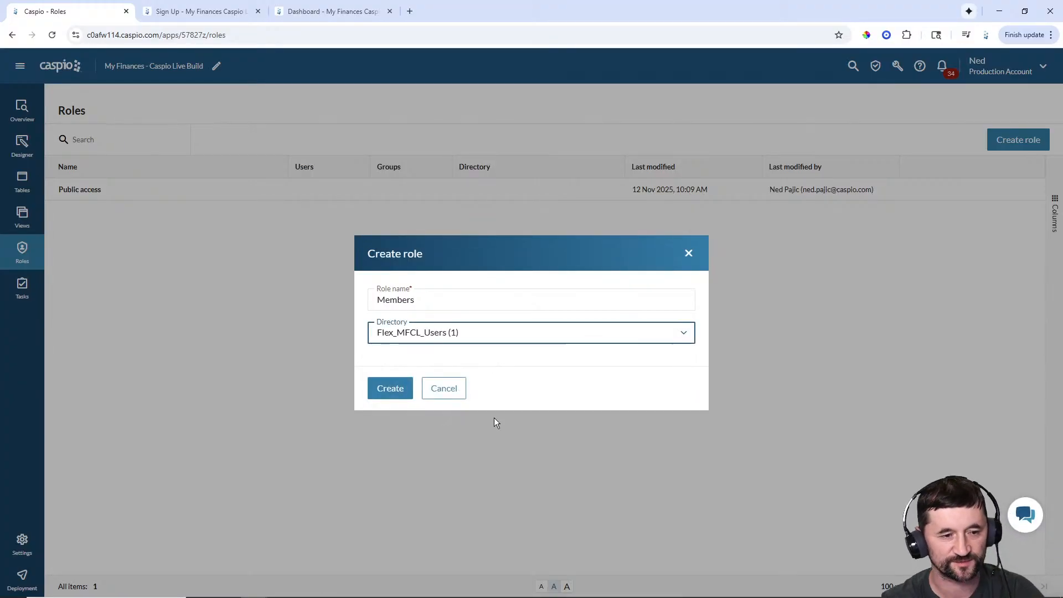
pyautogui.click(391, 389)
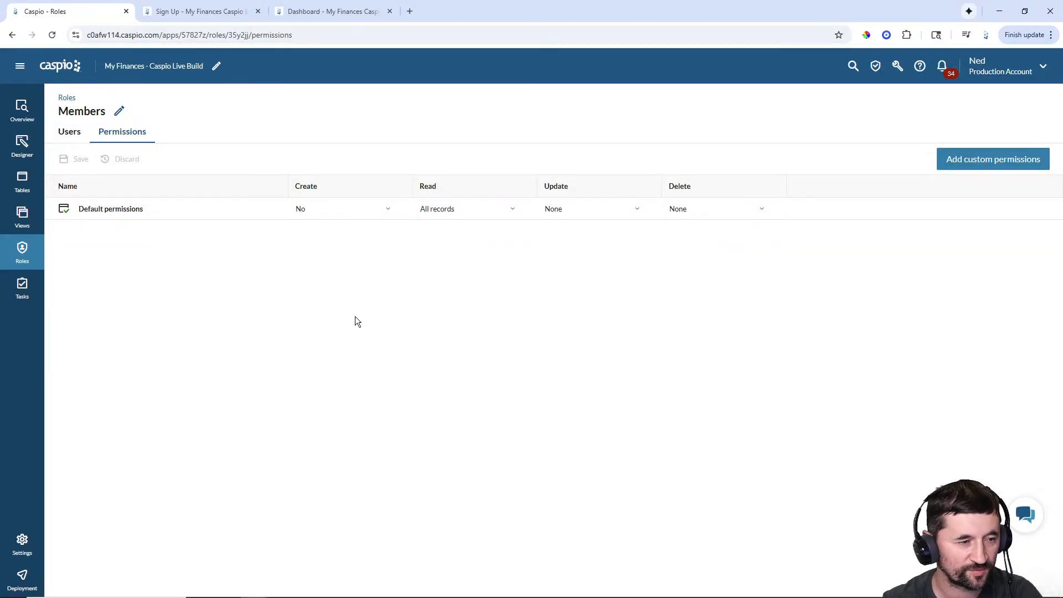
# - Set Members default permissions to Create Yes, with Read, Update and Delete on All records
pyautogui.click(331, 211)
pyautogui.click(327, 246)
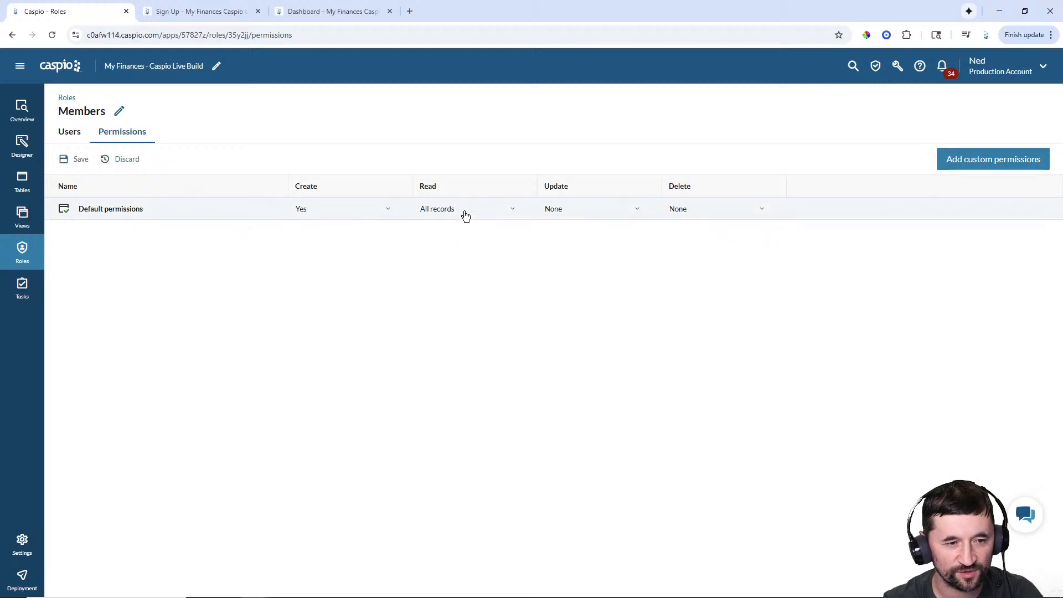
pyautogui.click(463, 214)
pyautogui.moveTo(453, 231); pyautogui.dragTo(417, 246)
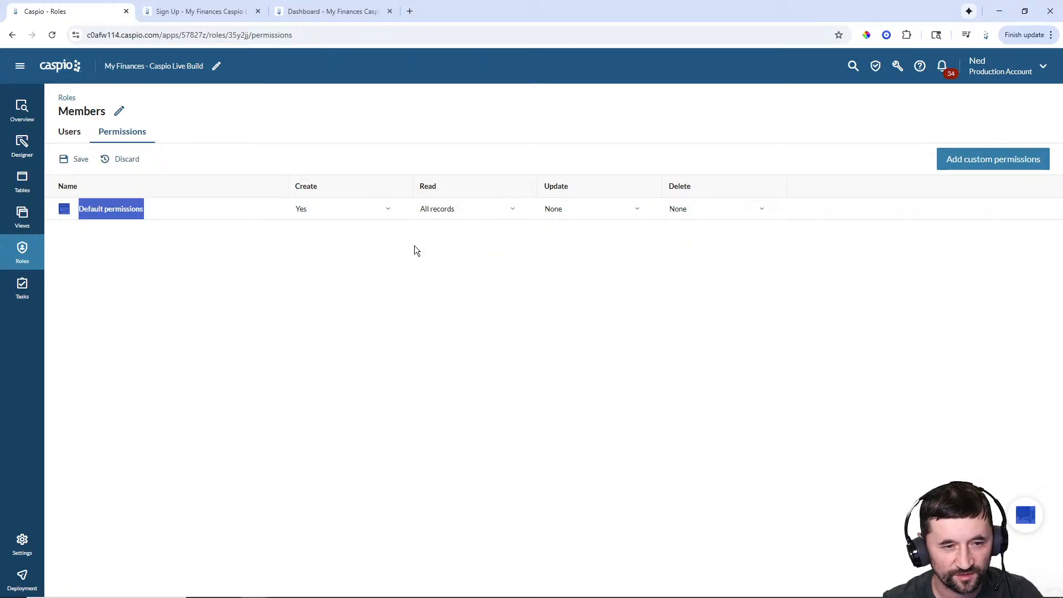
pyautogui.click(577, 209)
pyautogui.click(570, 244)
pyautogui.click(699, 208)
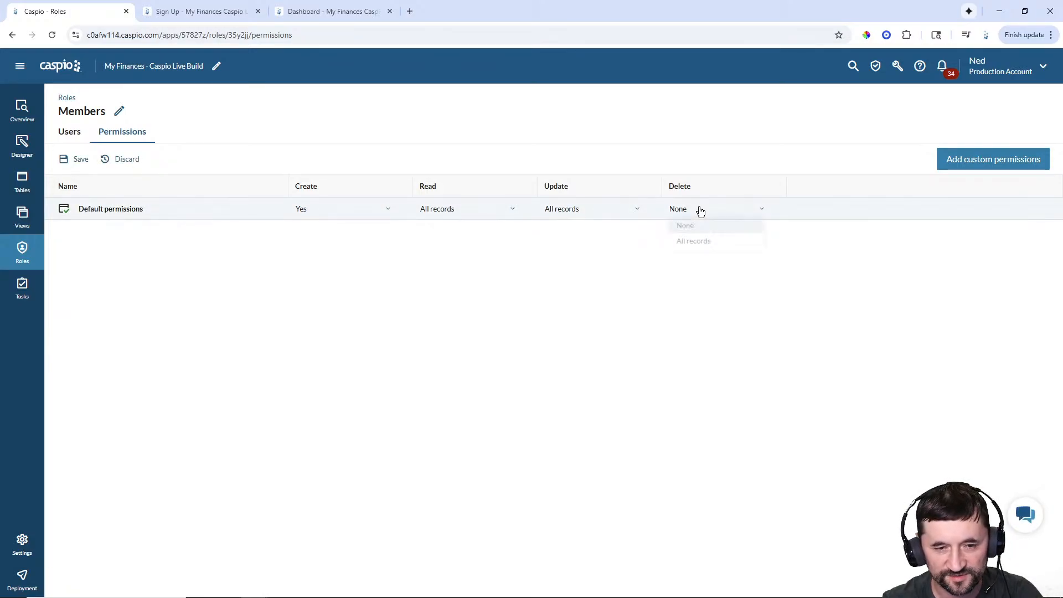
pyautogui.click(695, 243)
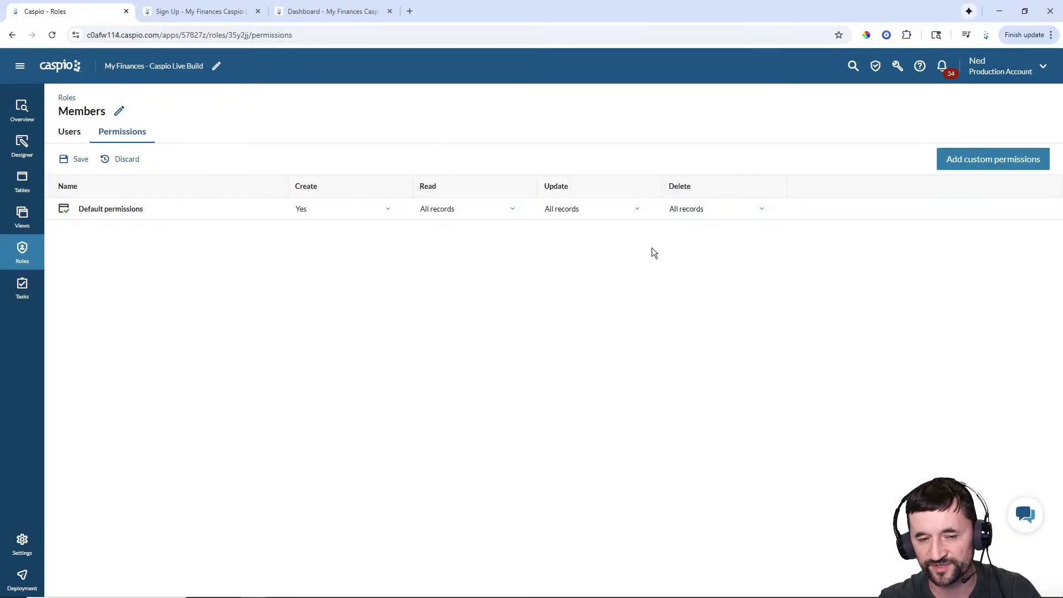
# - Add custom permission rows for mfcl_tbl_my_expenses and mfcl_tbl_my_recurring_expenses
pyautogui.click(967, 162)
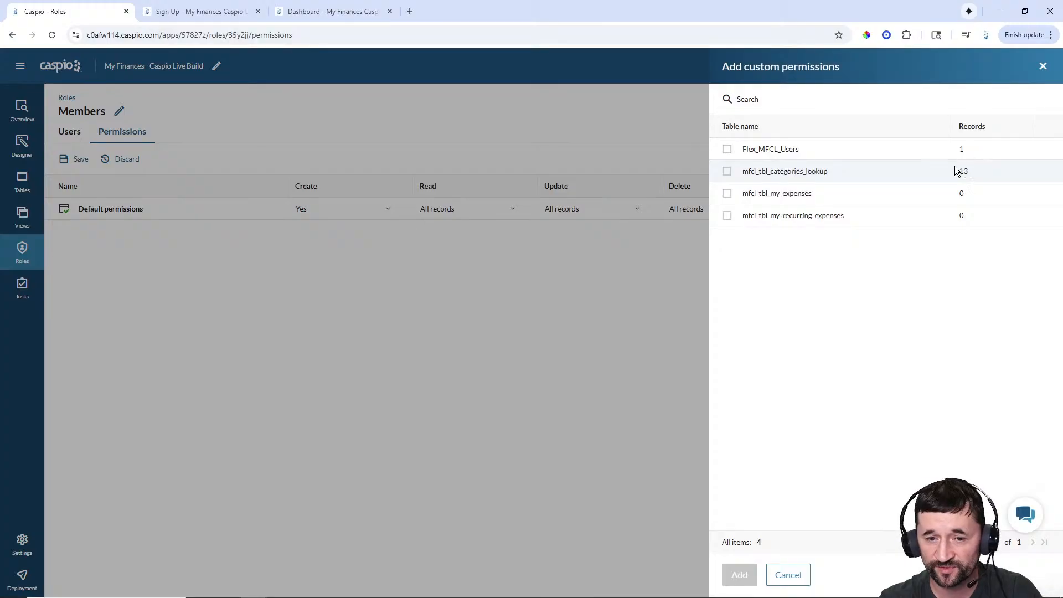
pyautogui.click(728, 194)
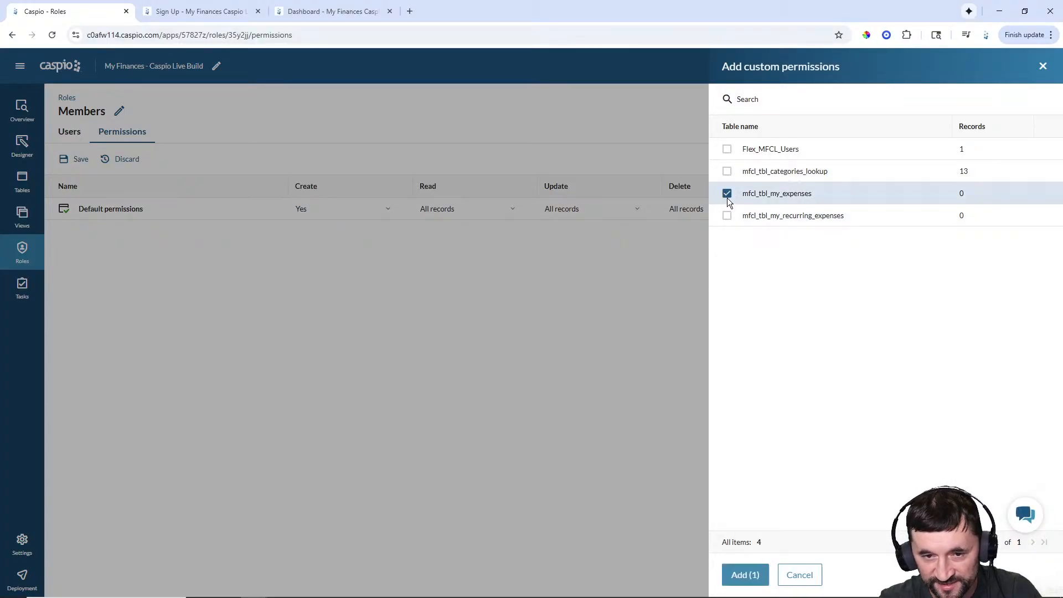
pyautogui.click(727, 216)
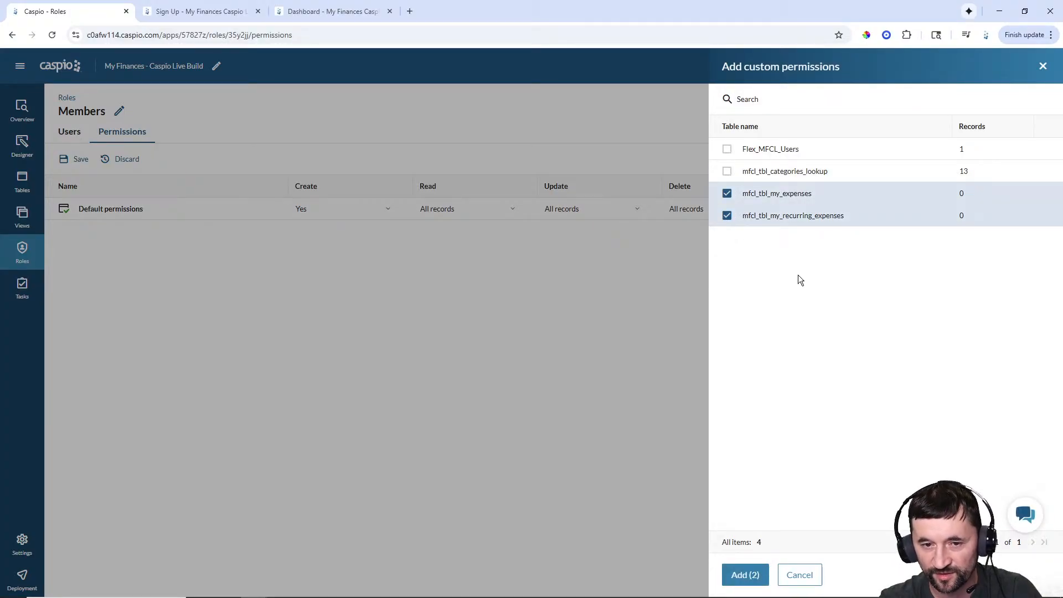
pyautogui.click(745, 575)
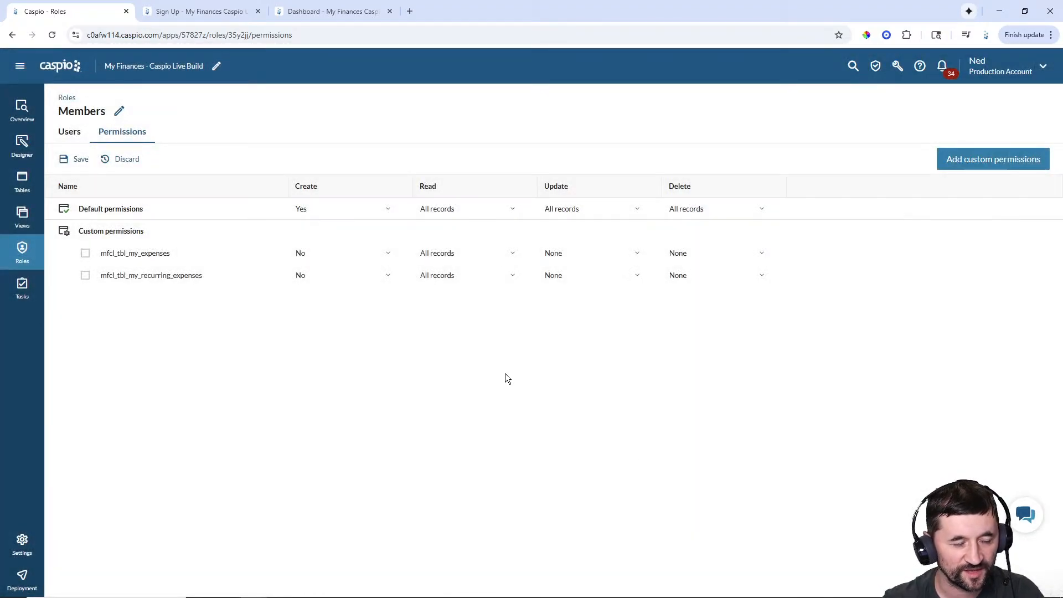
# - Set Create to Yes on both custom expense-table permission rows
pyautogui.click(347, 260)
pyautogui.click(335, 287)
pyautogui.click(331, 281)
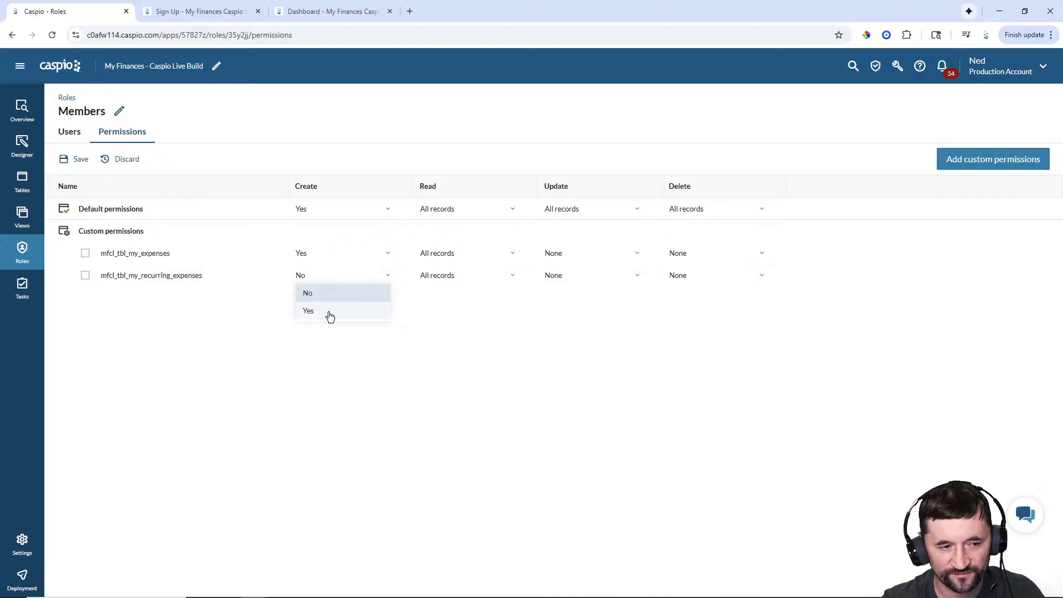
pyautogui.click(330, 313)
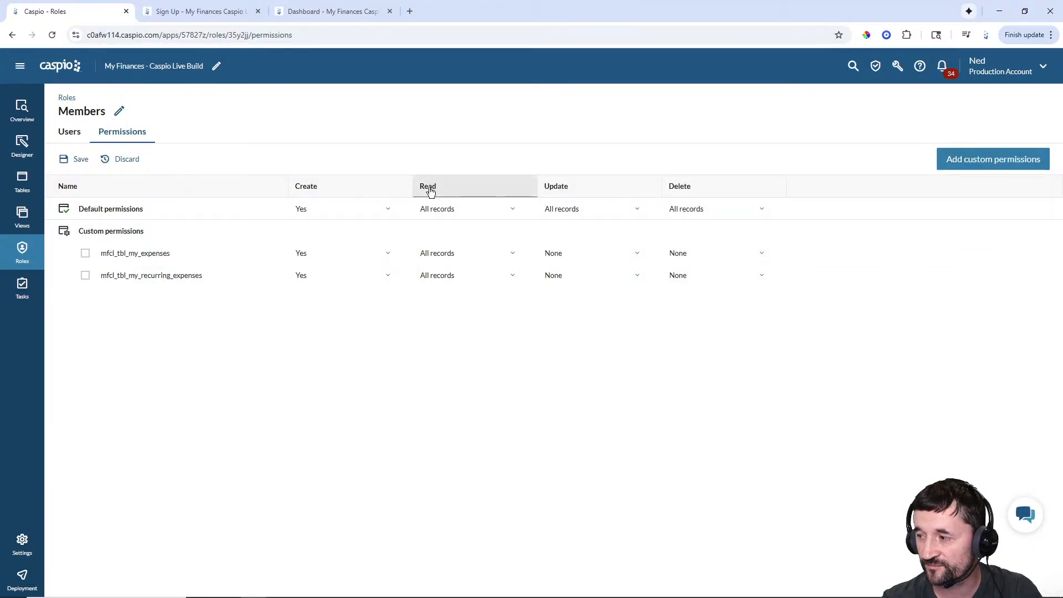
# - Limit Read on both expense tables to User's own records, owned by User_ID
pyautogui.click(451, 254)
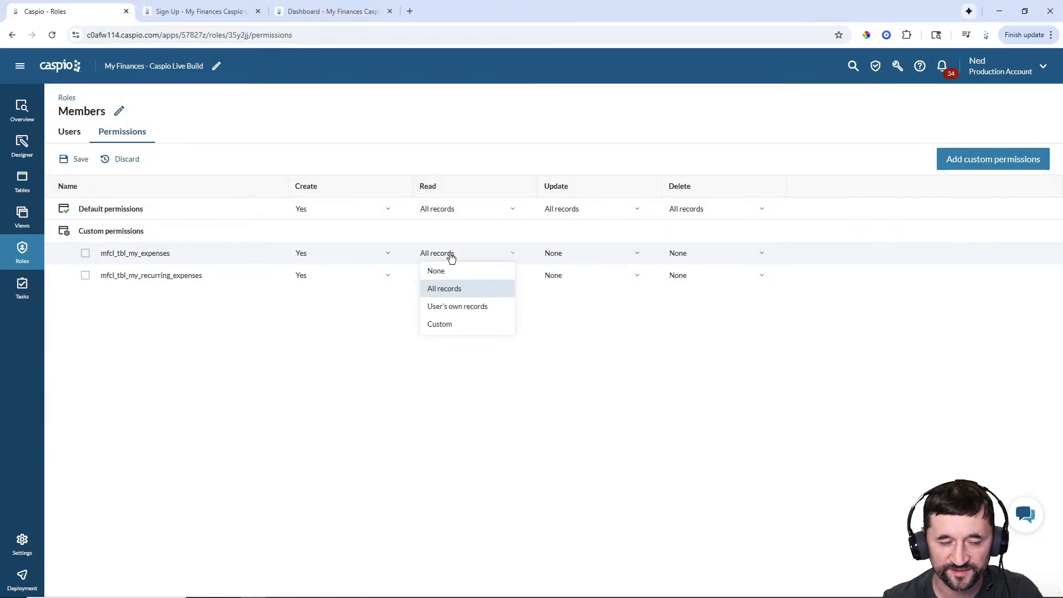
pyautogui.click(458, 306)
pyautogui.click(473, 332)
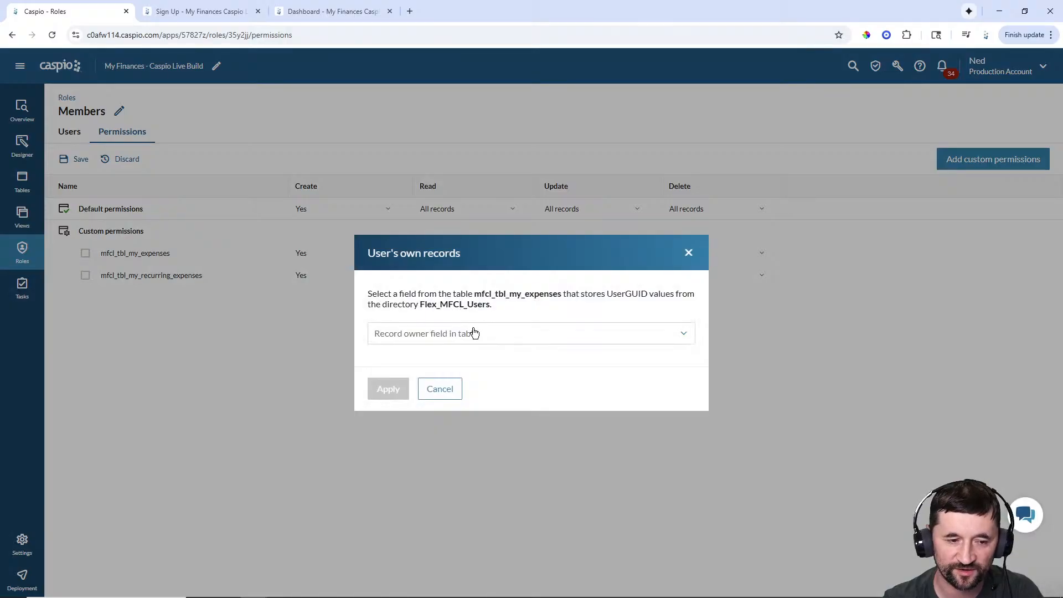
pyautogui.click(455, 378)
pyautogui.click(390, 389)
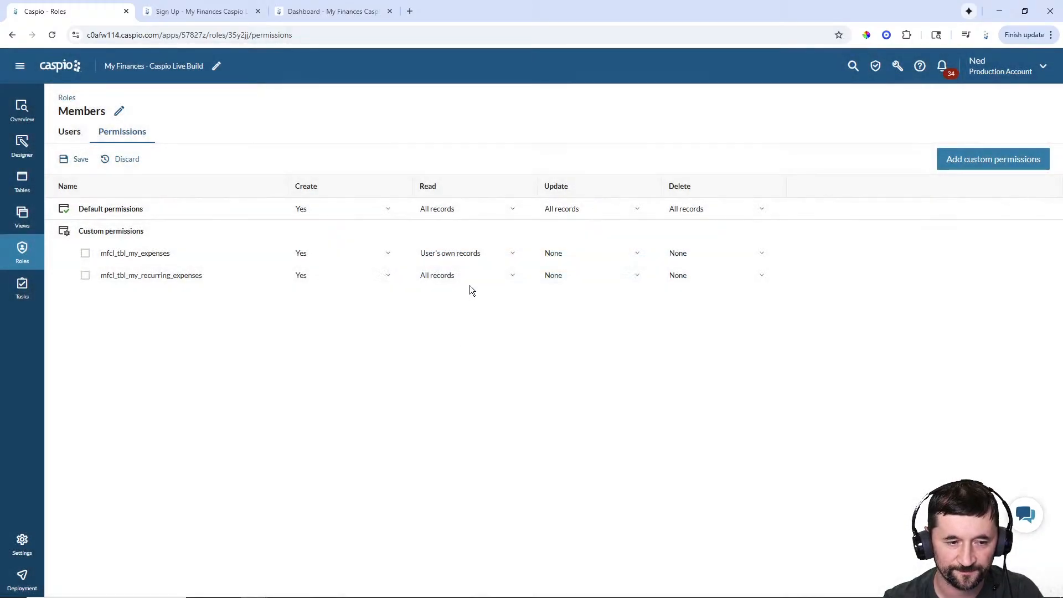
pyautogui.click(470, 284)
pyautogui.click(455, 331)
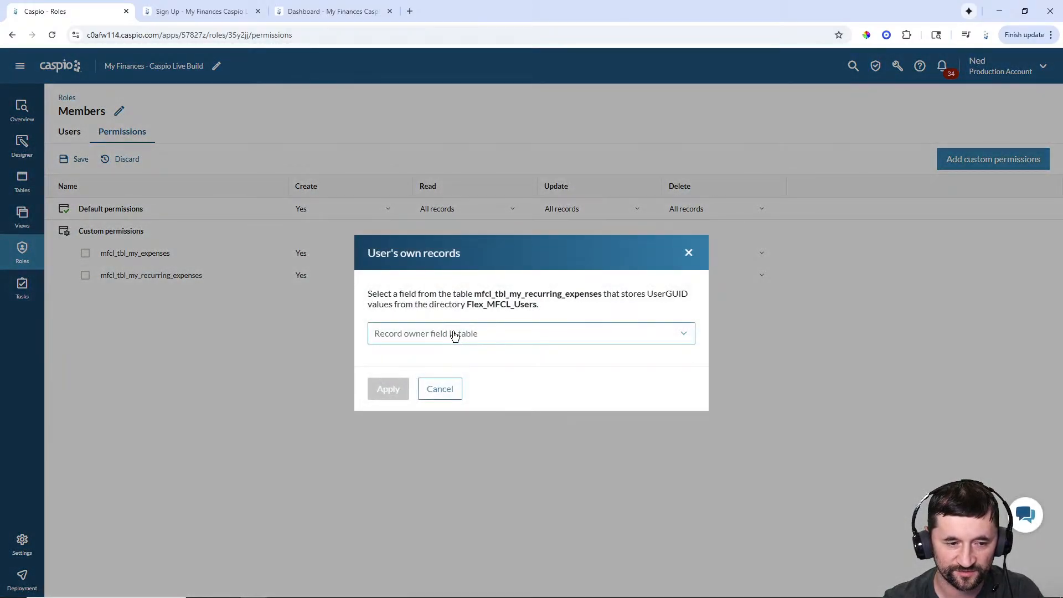
pyautogui.click(446, 339)
pyautogui.click(414, 378)
pyautogui.click(389, 389)
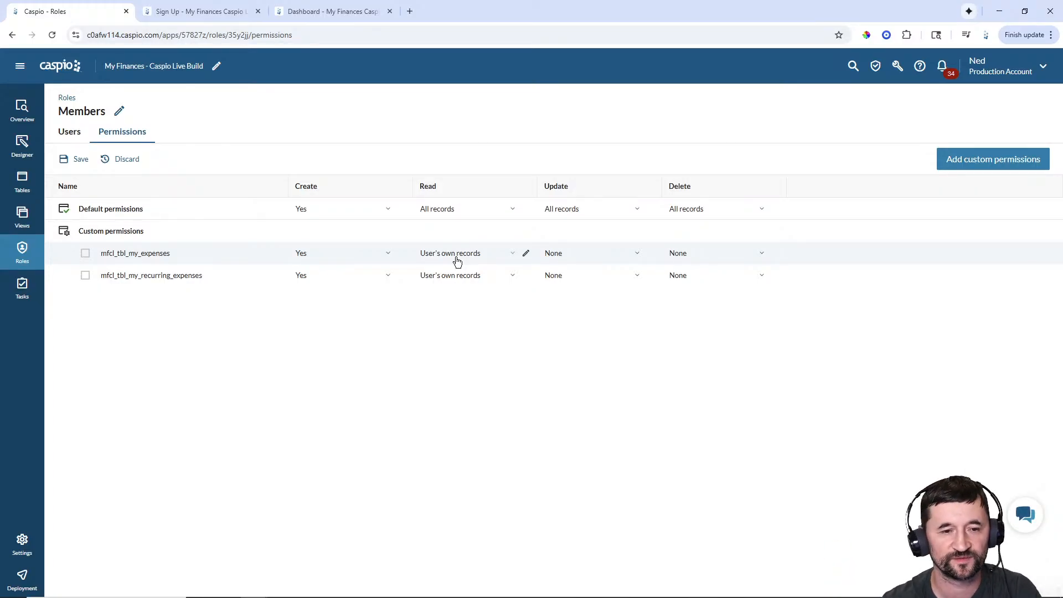
# - Restrict Update on both expense tables to User's own records with User_ID as owner
pyautogui.click(577, 255)
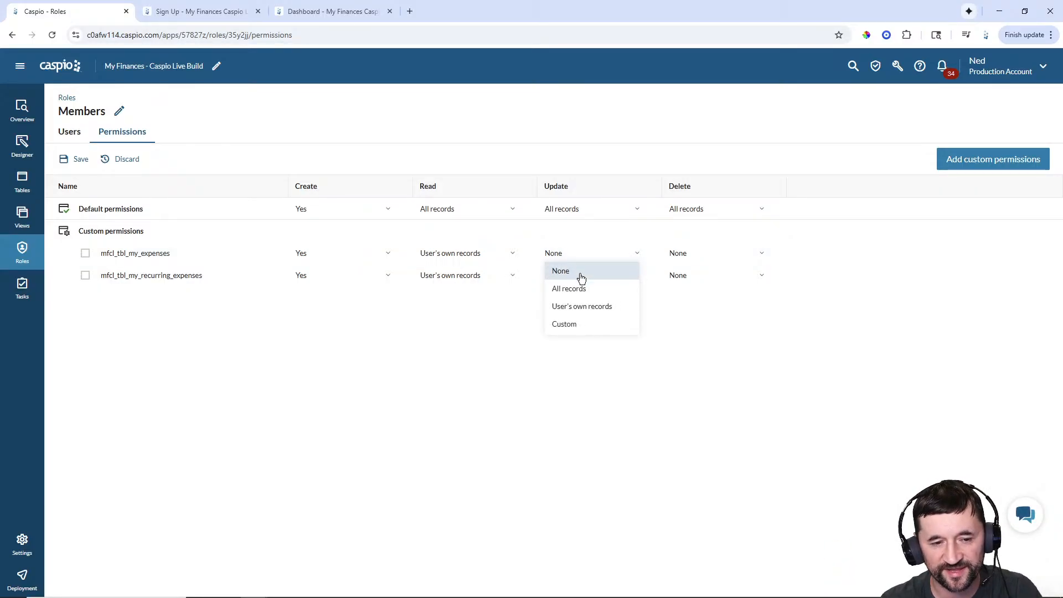
pyautogui.click(576, 306)
pyautogui.click(527, 333)
pyautogui.click(445, 384)
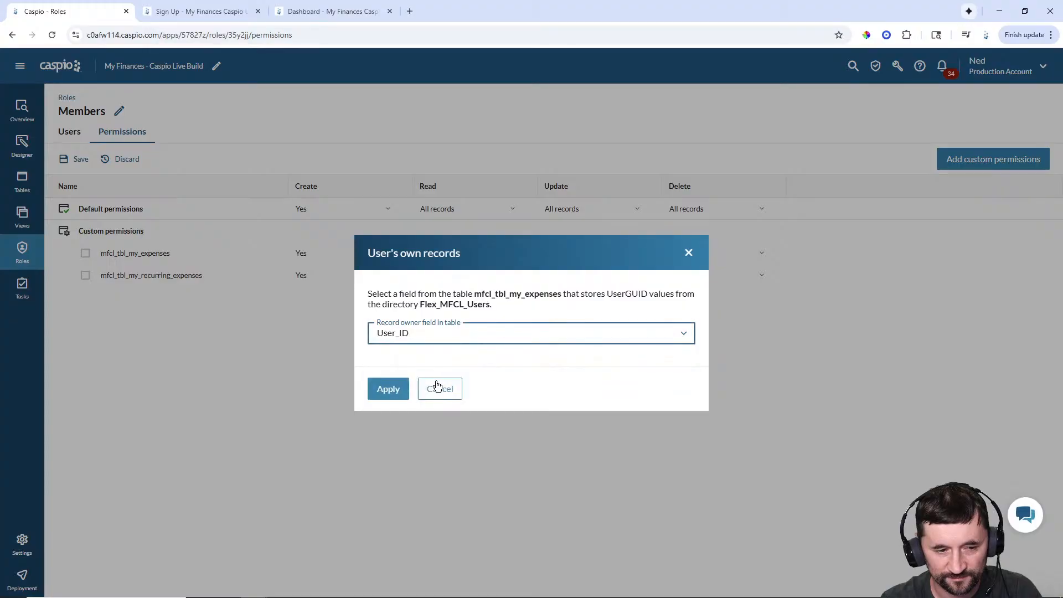
pyautogui.click(391, 387)
pyautogui.click(577, 280)
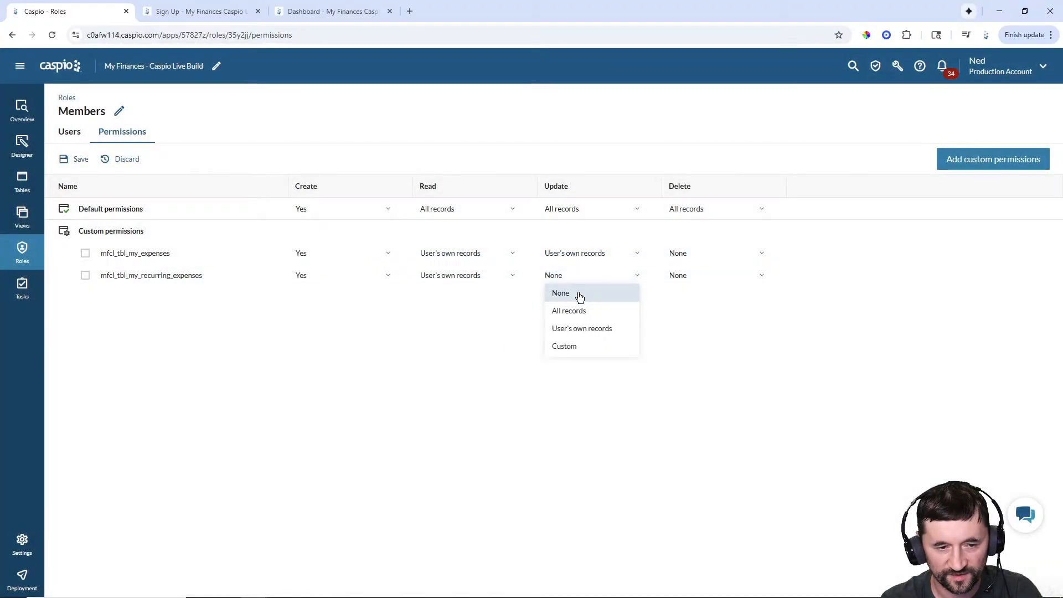
pyautogui.click(576, 329)
pyautogui.click(497, 336)
pyautogui.click(413, 384)
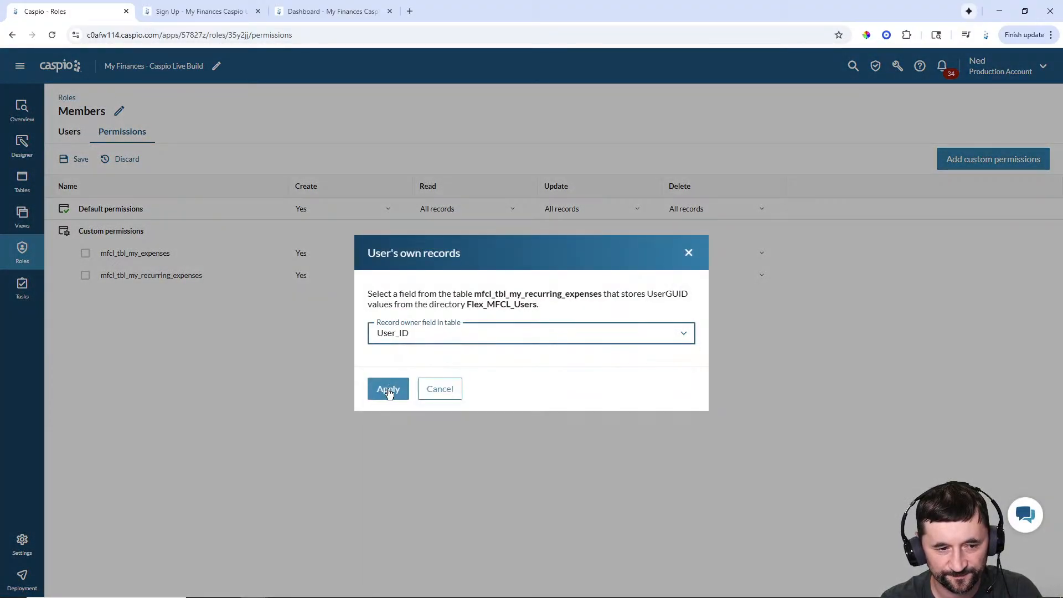
pyautogui.click(388, 387)
# - Restrict Delete on both expense tables to User's own records keyed by User_ID
pyautogui.click(705, 257)
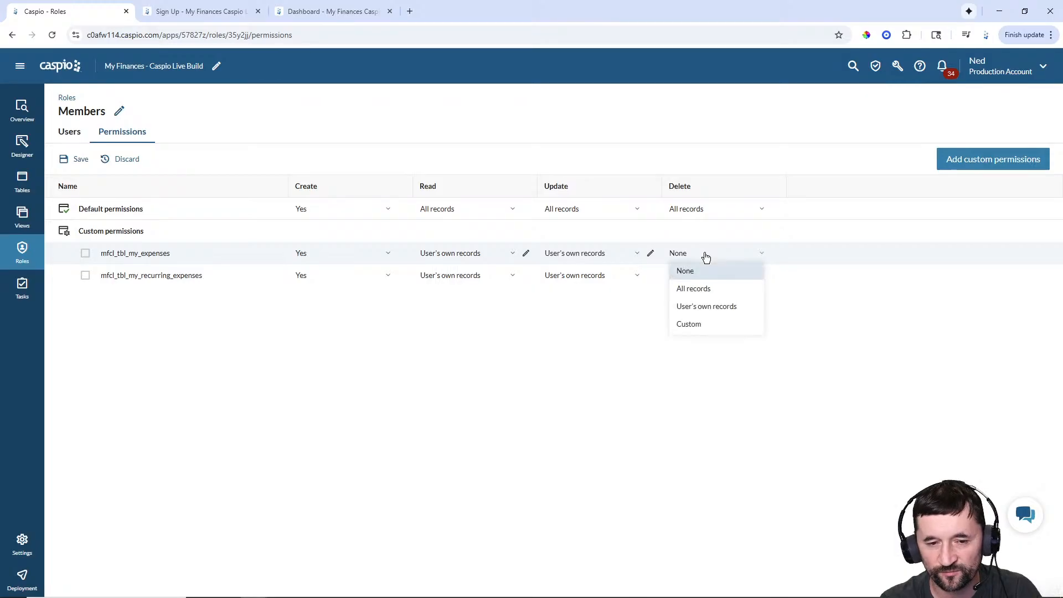
pyautogui.click(693, 305)
pyautogui.click(546, 337)
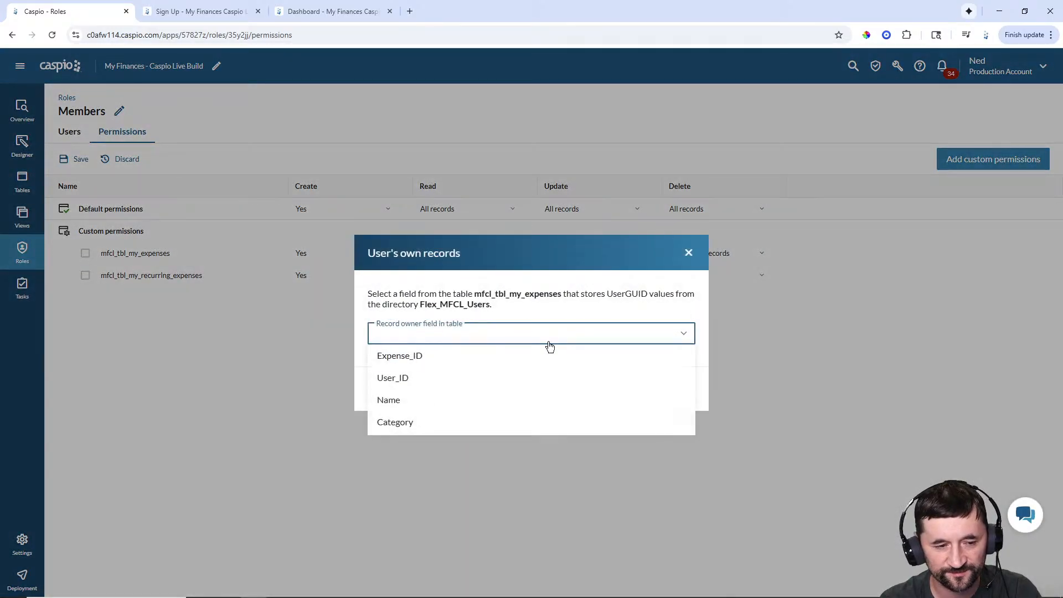
pyautogui.click(434, 375)
pyautogui.click(388, 389)
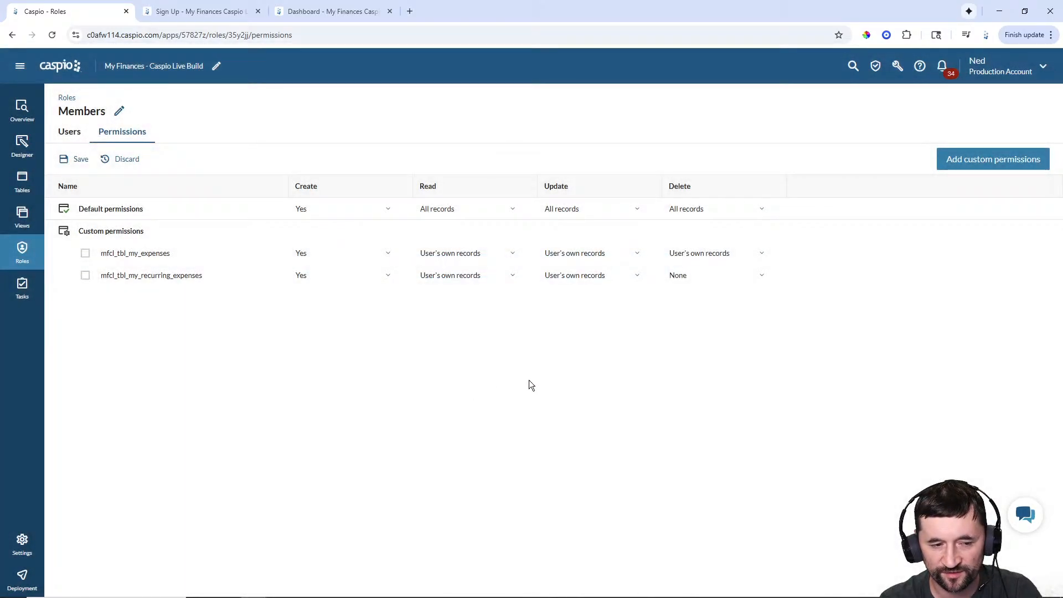
pyautogui.click(714, 282)
pyautogui.click(697, 328)
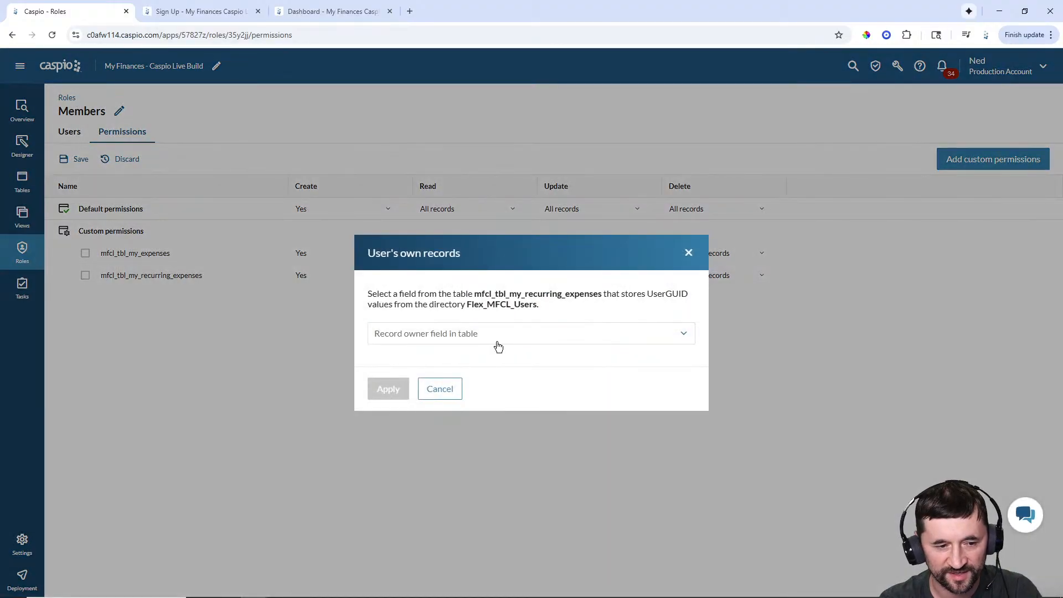
pyautogui.click(496, 337)
pyautogui.click(400, 379)
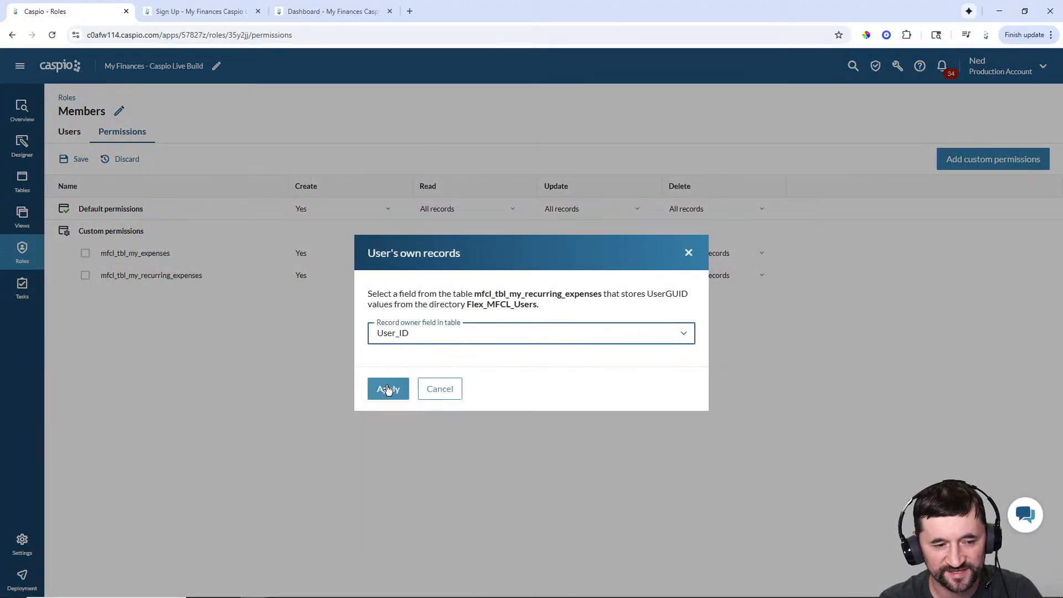
pyautogui.click(388, 388)
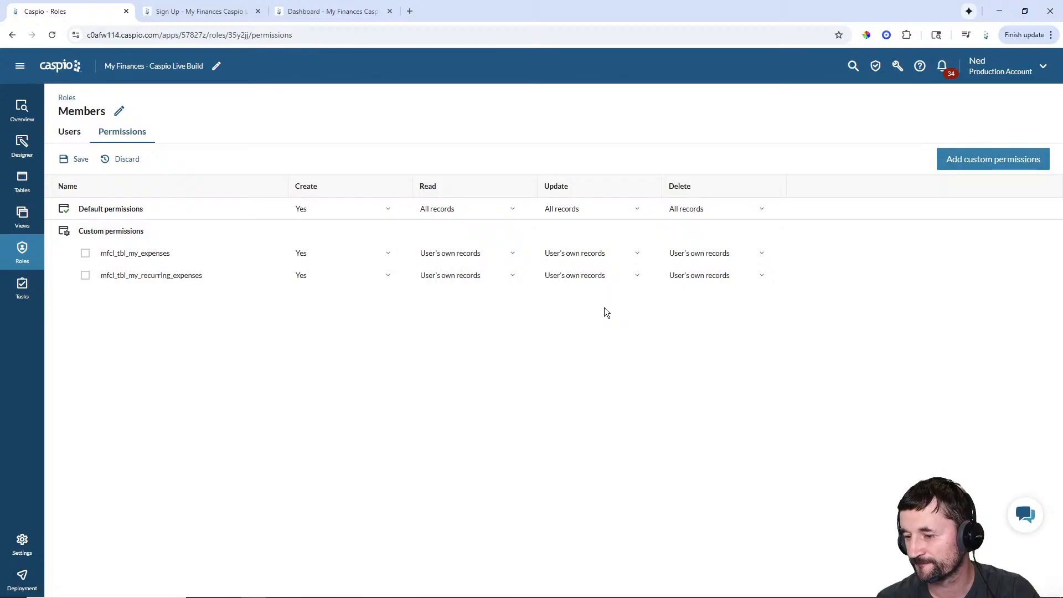
# - Check the custom-permissions table list without adding any, then save the Members role permissions
pyautogui.click(999, 159)
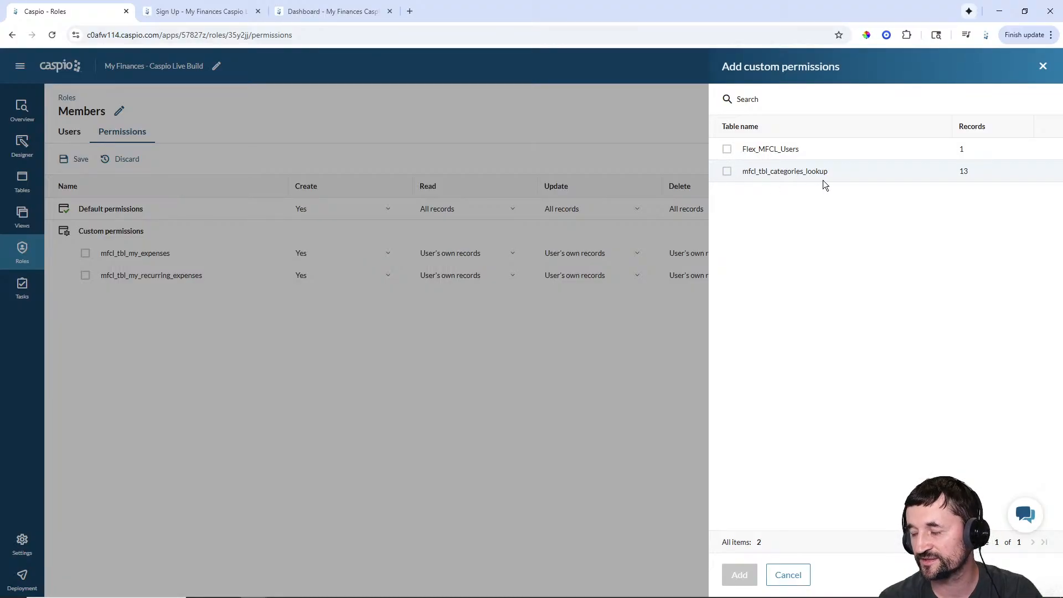
pyautogui.click(793, 575)
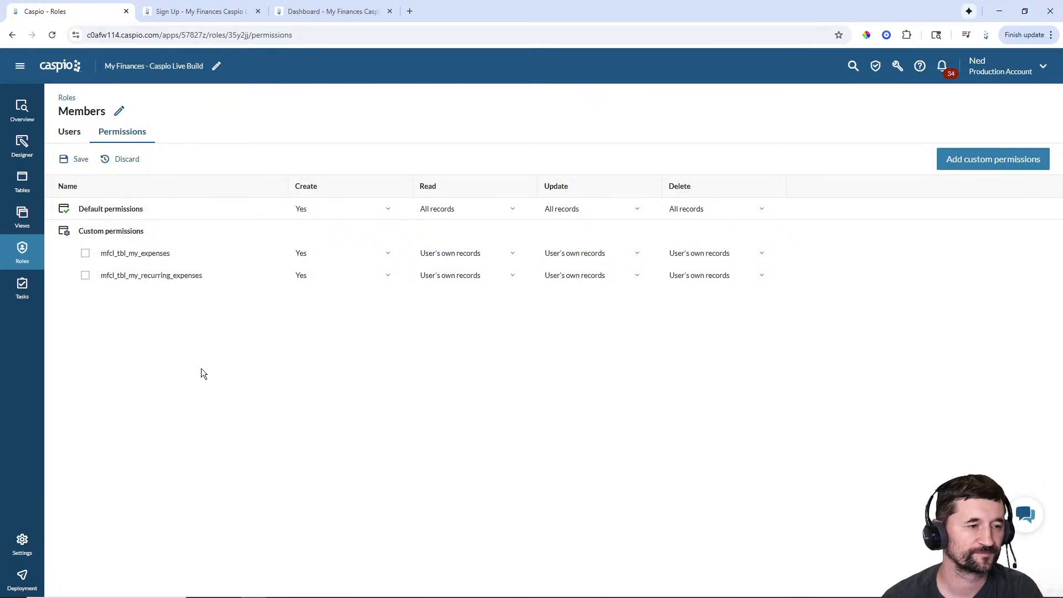
pyautogui.click(81, 160)
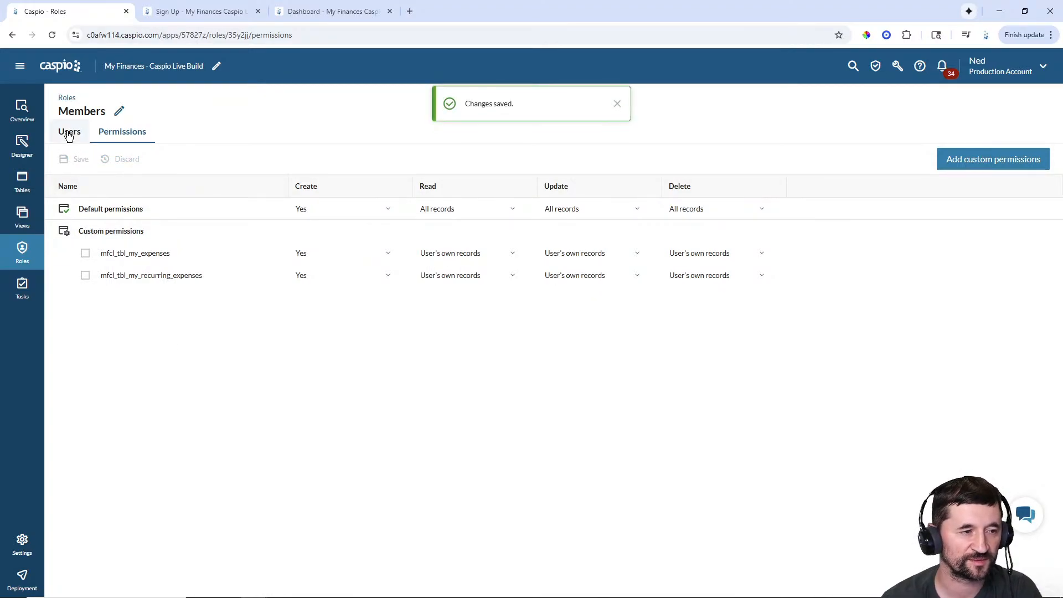
# - Assign the only Flex_MFCL_Users directory user to the Members role
pyautogui.click(69, 133)
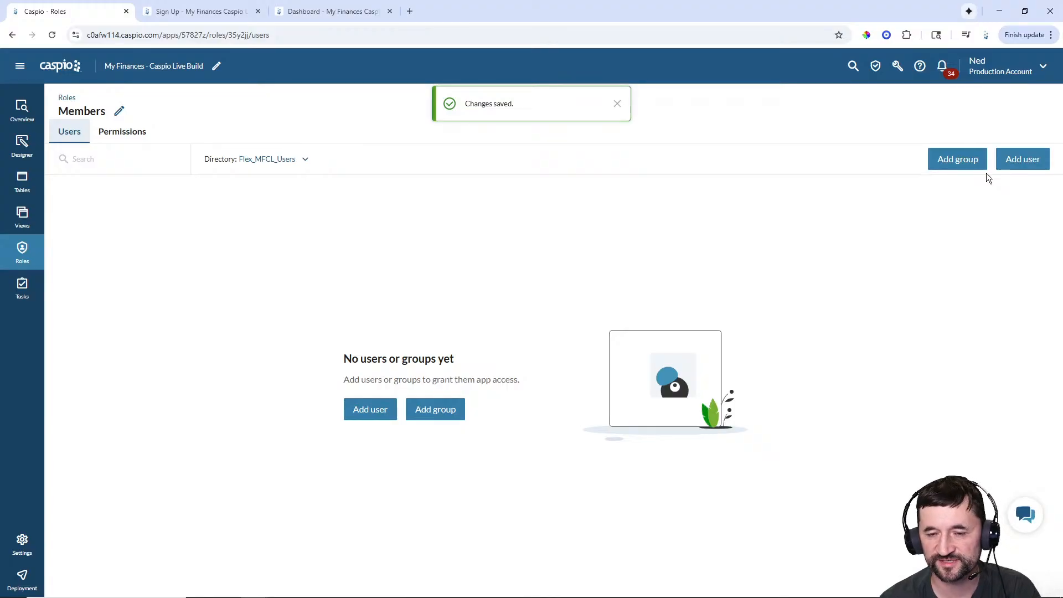
pyautogui.click(618, 104)
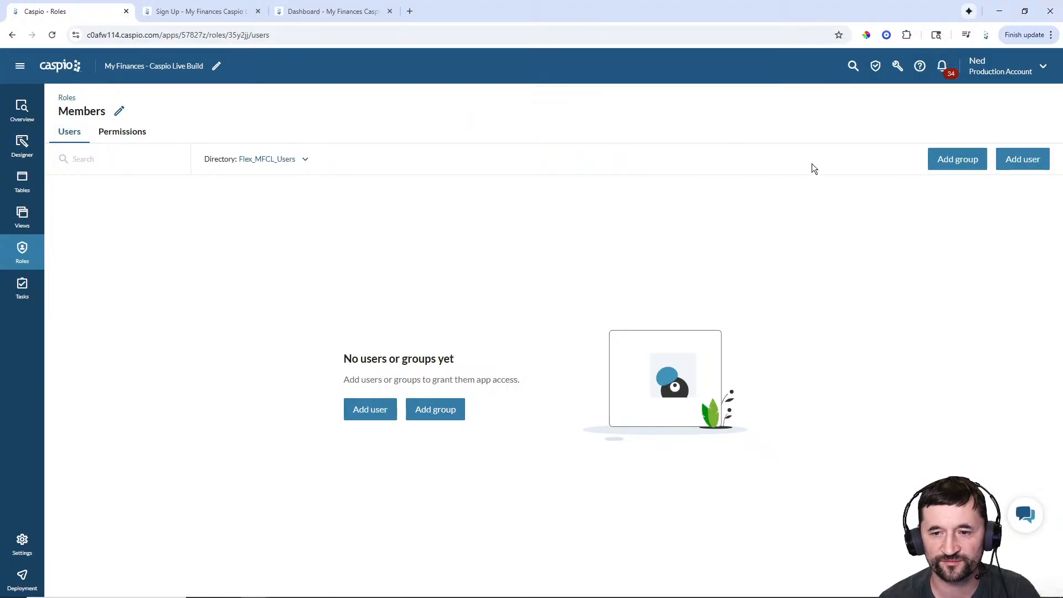
pyautogui.click(1023, 161)
pyautogui.click(728, 150)
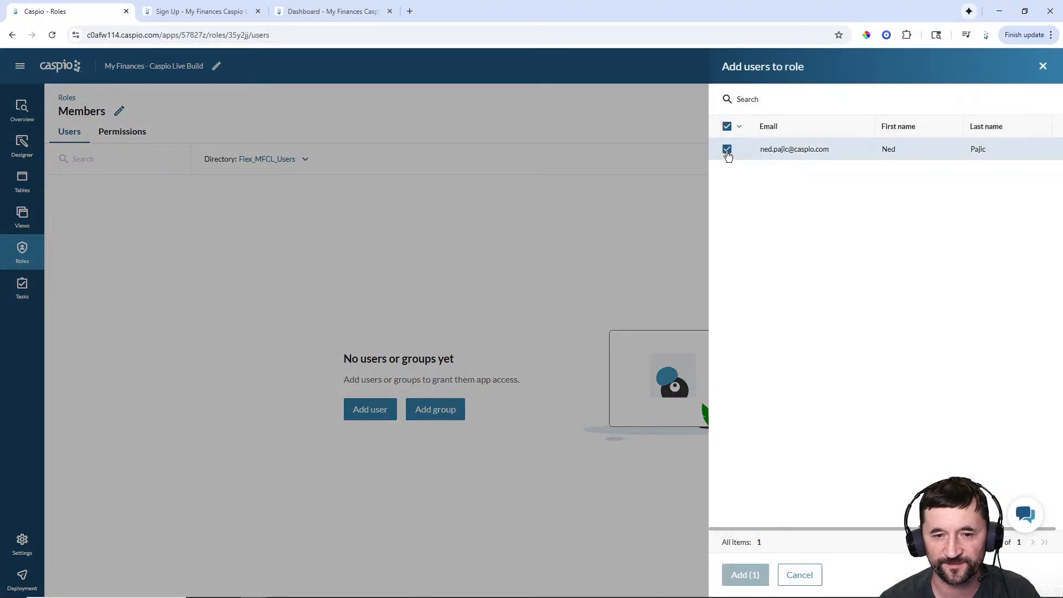
pyautogui.click(742, 576)
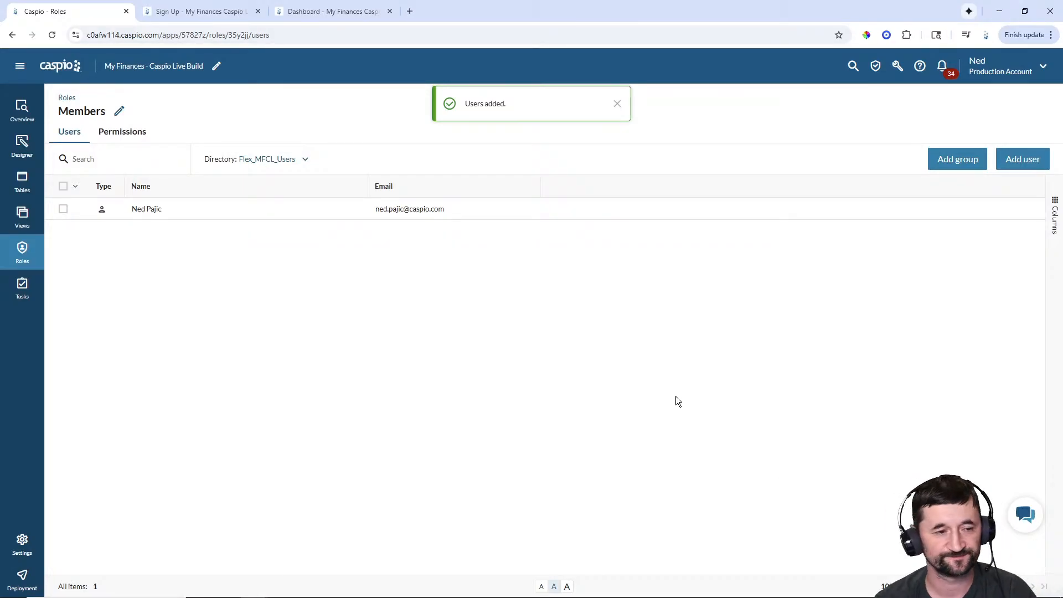
pyautogui.click(617, 104)
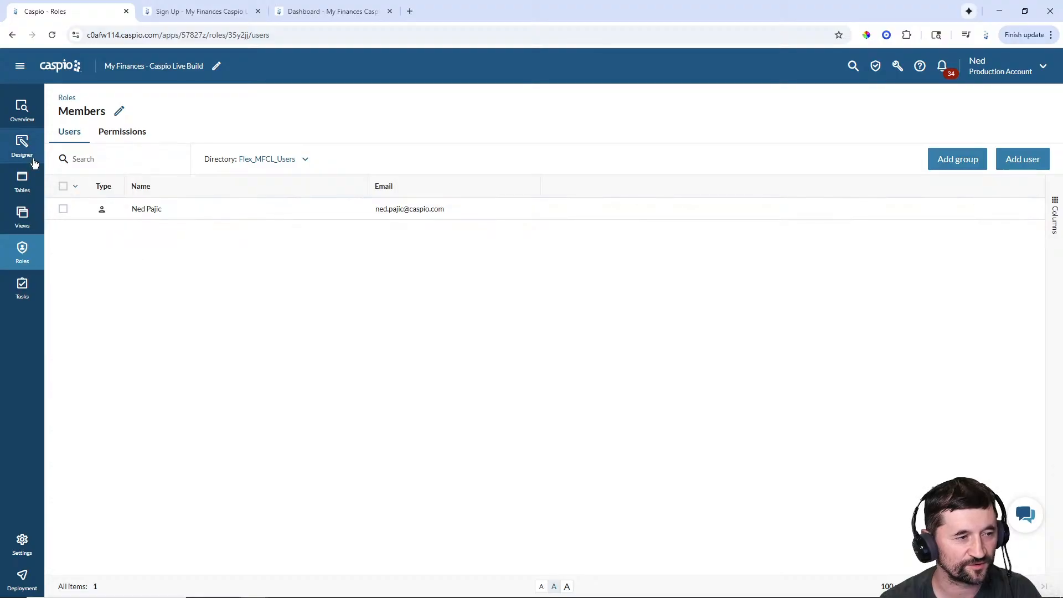
# - Go to the Designer and bring up the New AppPage page's options menu
pyautogui.click(22, 145)
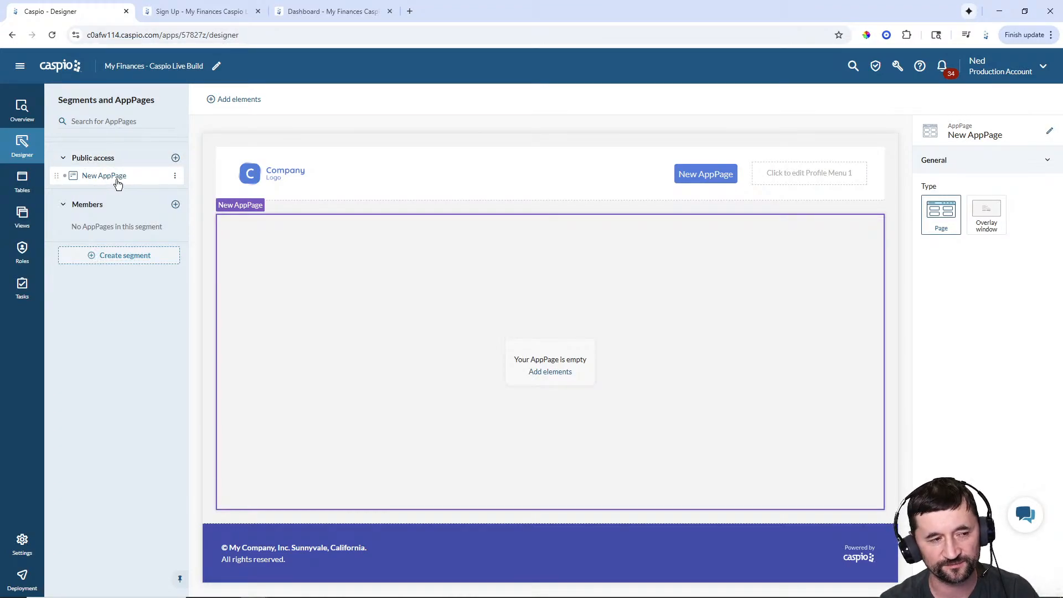
pyautogui.click(175, 176)
# - Rename the New AppPage page to 'Sign Up' and save it
pyautogui.click(189, 206)
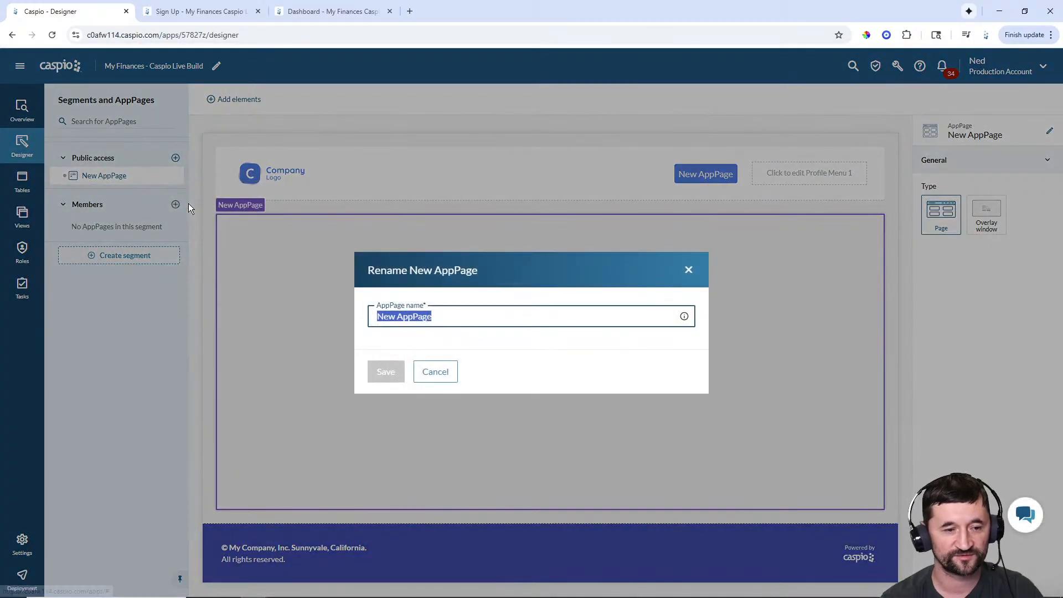
pyautogui.write('Sign Up')
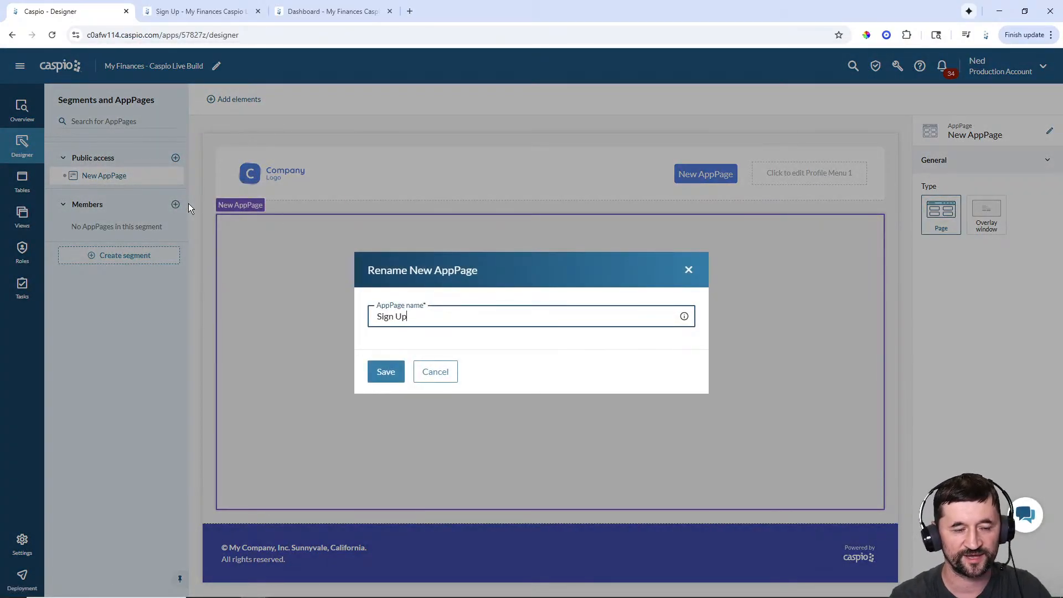
pyautogui.click(385, 372)
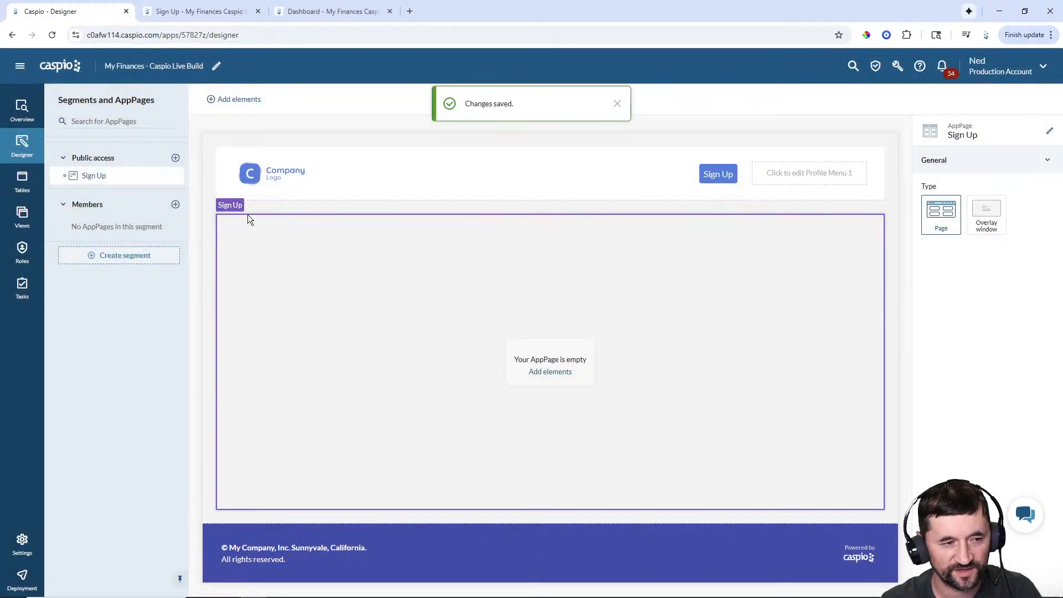
# - Add a Sign-up Form on Flex_MFCL_Users with all available fields selected
pyautogui.click(558, 374)
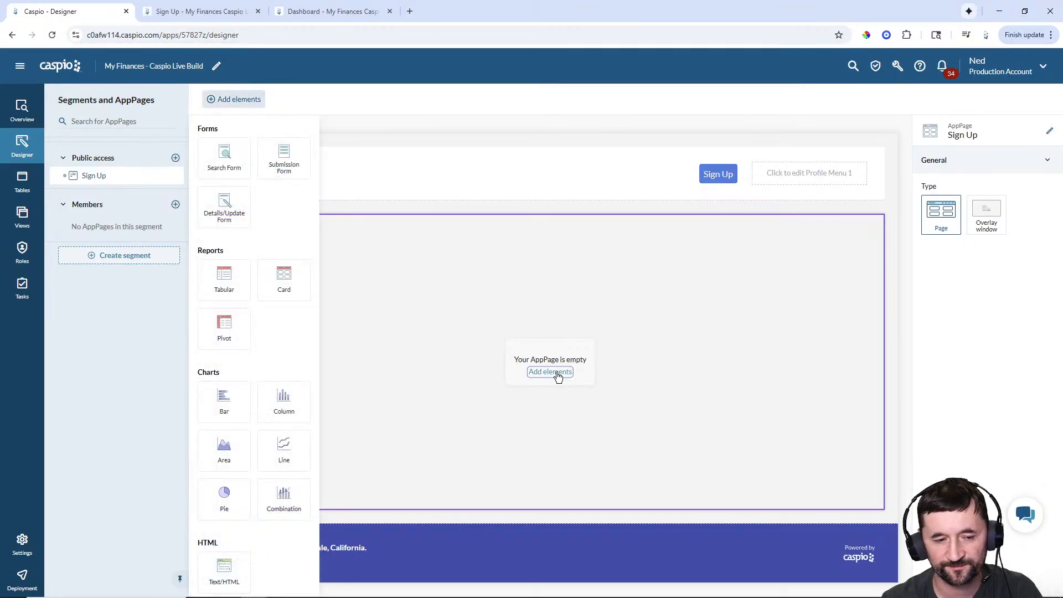
pyautogui.scroll(-1, 293, 321)
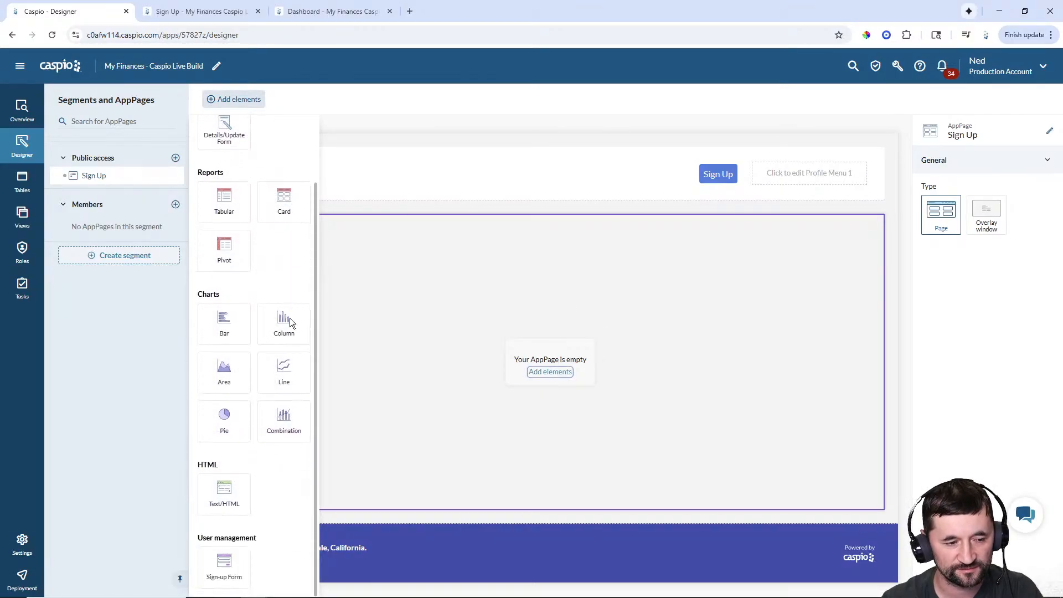
pyautogui.click(224, 571)
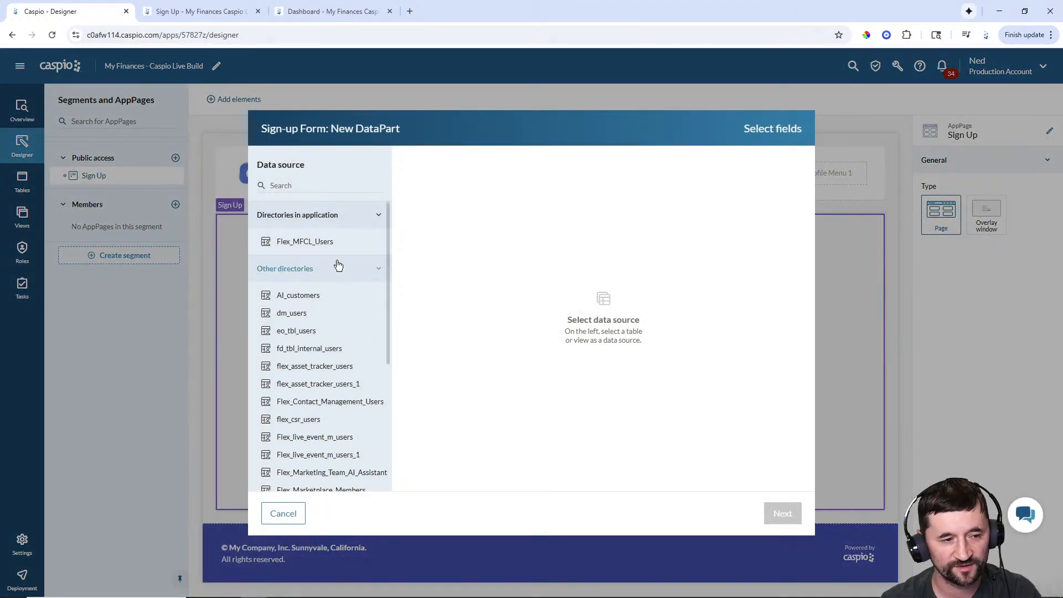
pyautogui.click(310, 247)
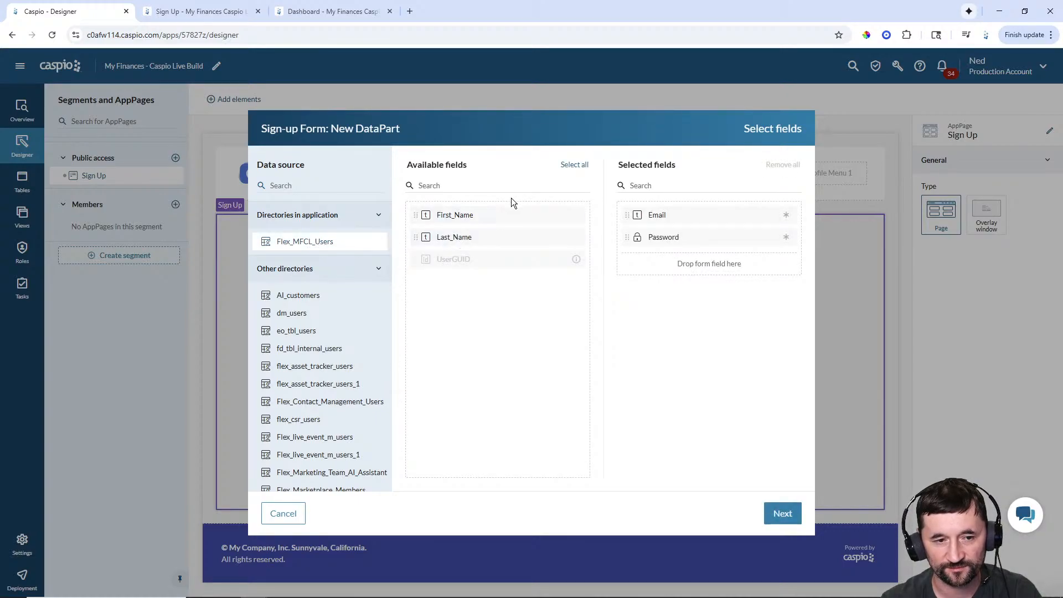
pyautogui.click(576, 165)
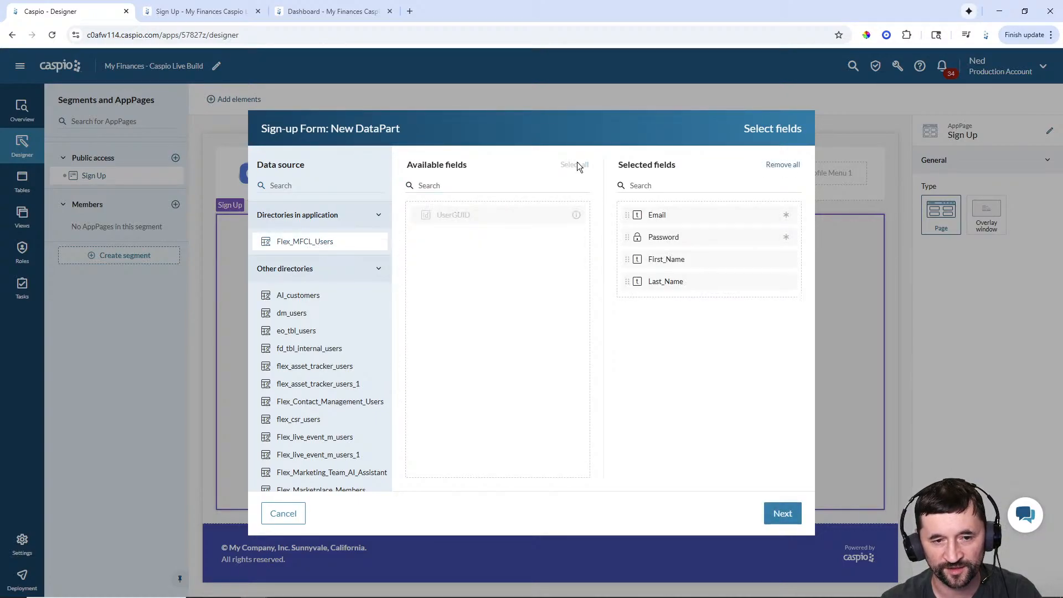
pyautogui.click(781, 514)
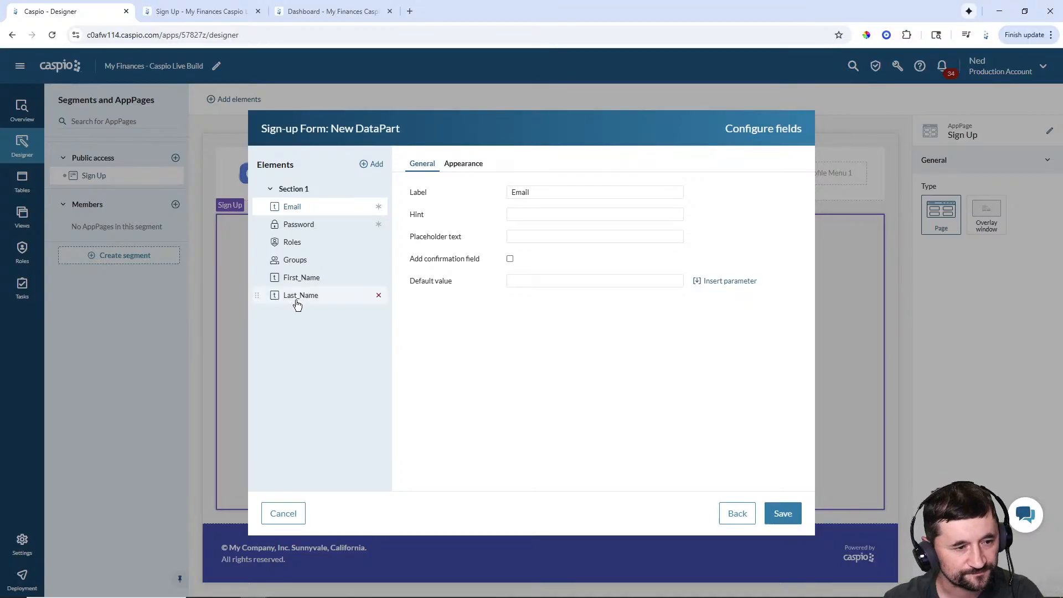
# - Move First_Name and Last_Name to the top and give First_Name a floating label
pyautogui.moveTo(257, 279); pyautogui.dragTo(254, 201)
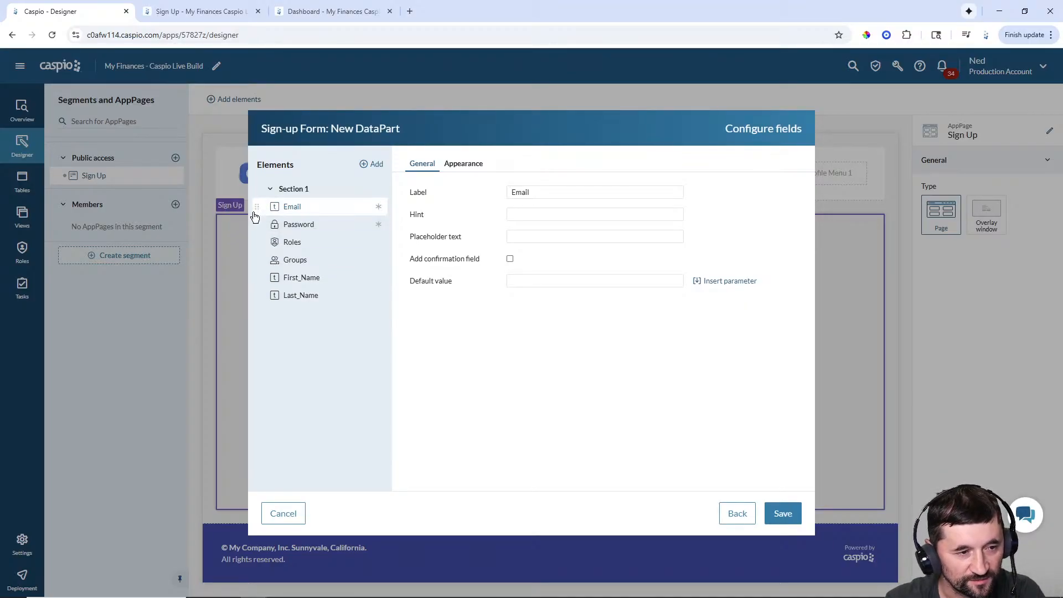
pyautogui.moveTo(256, 277); pyautogui.dragTo(256, 206)
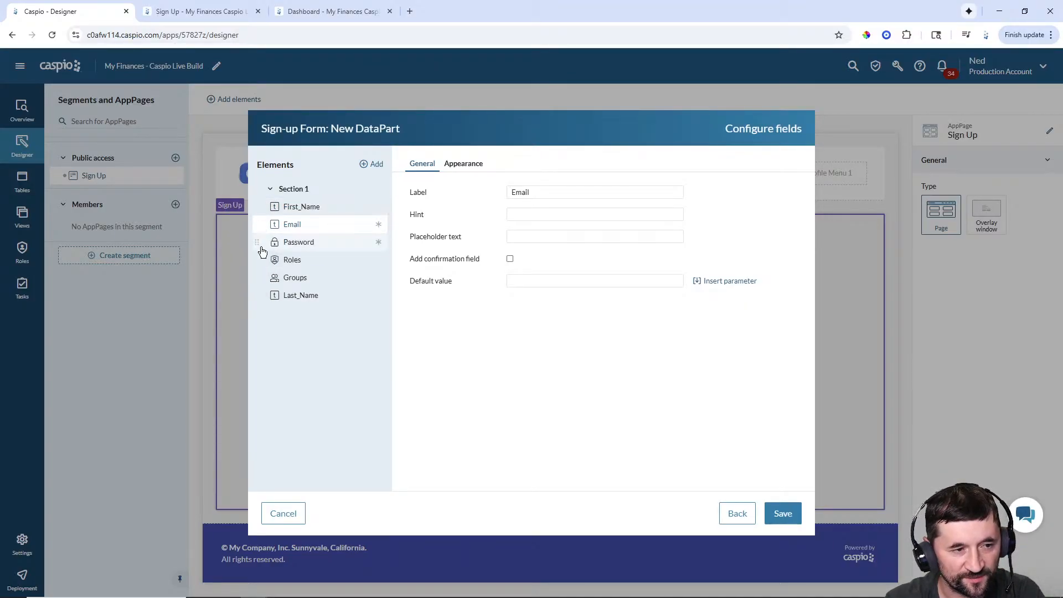
pyautogui.moveTo(263, 302); pyautogui.dragTo(256, 224)
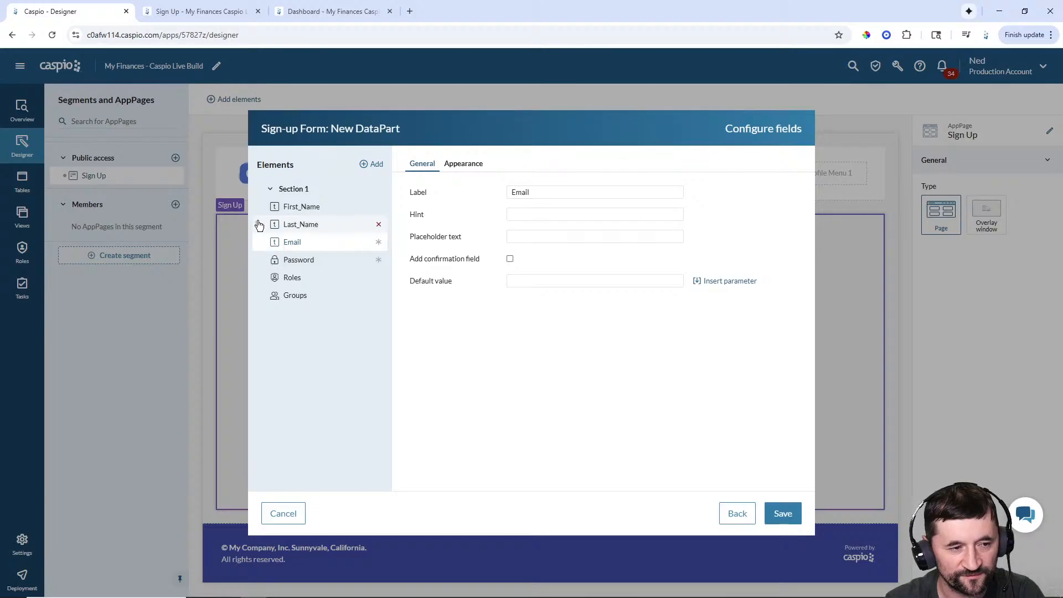
pyautogui.click(288, 209)
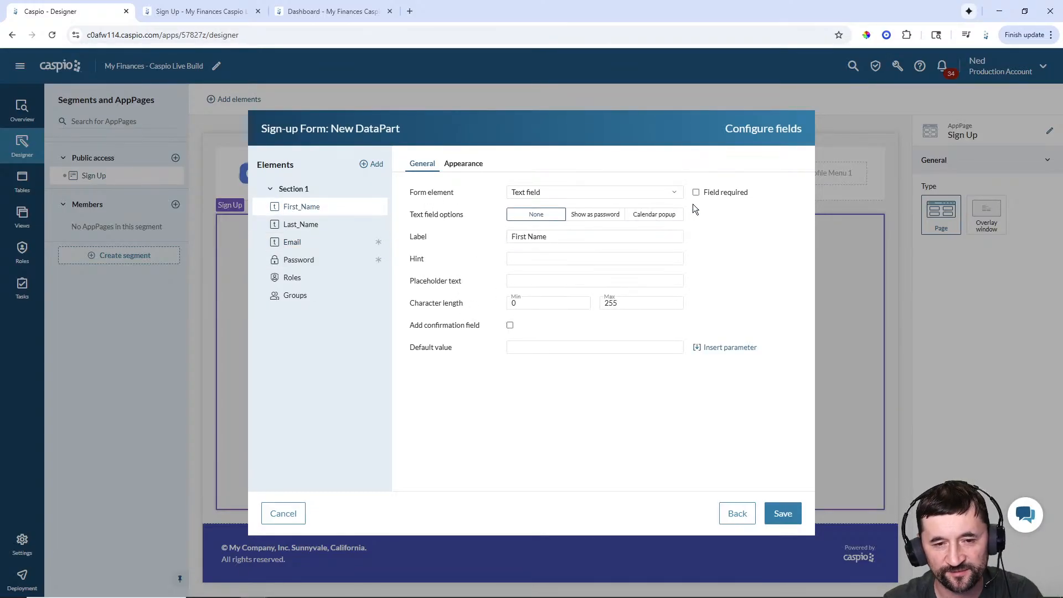
pyautogui.click(463, 164)
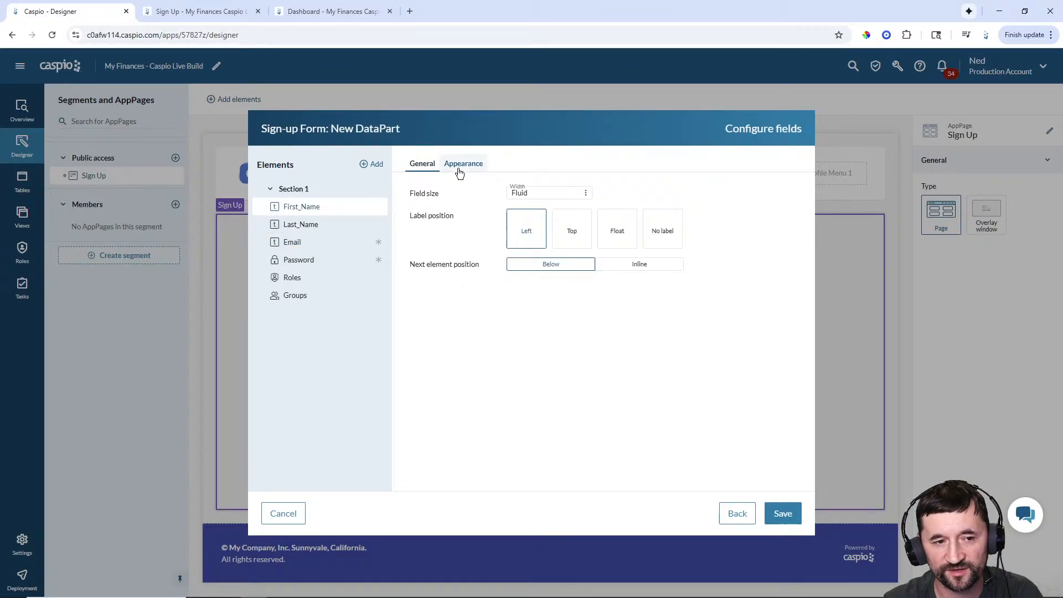
pyautogui.click(620, 238)
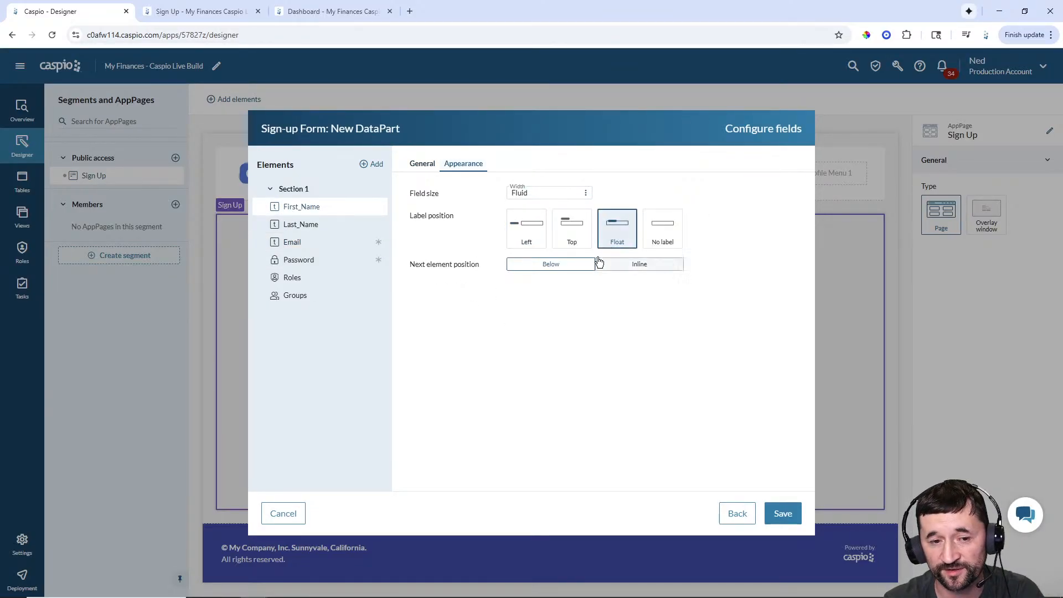
pyautogui.click(427, 169)
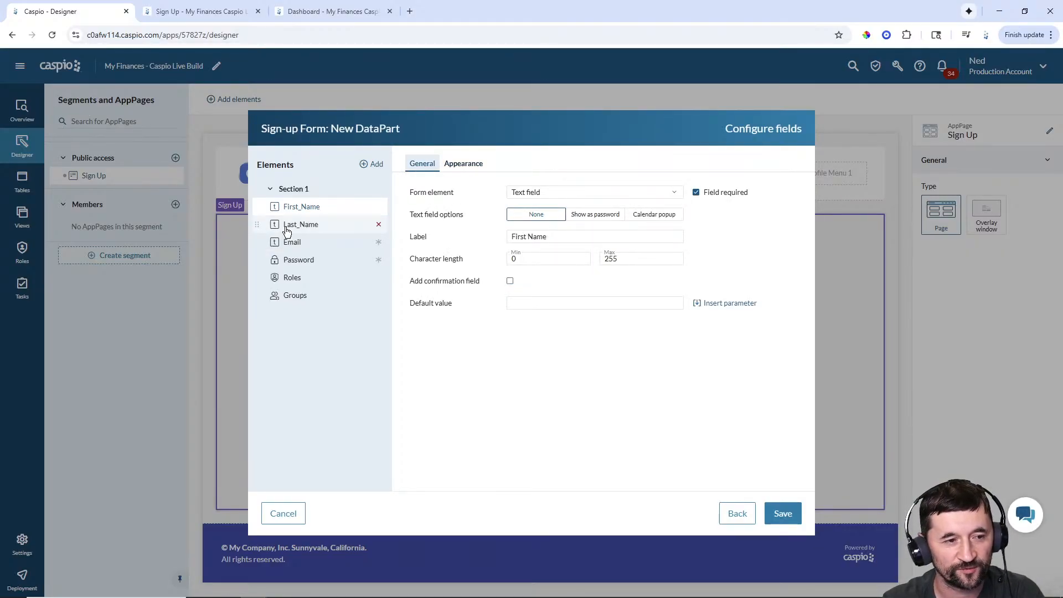
# - Make Last_Name required and float its label
pyautogui.click(321, 227)
pyautogui.click(696, 192)
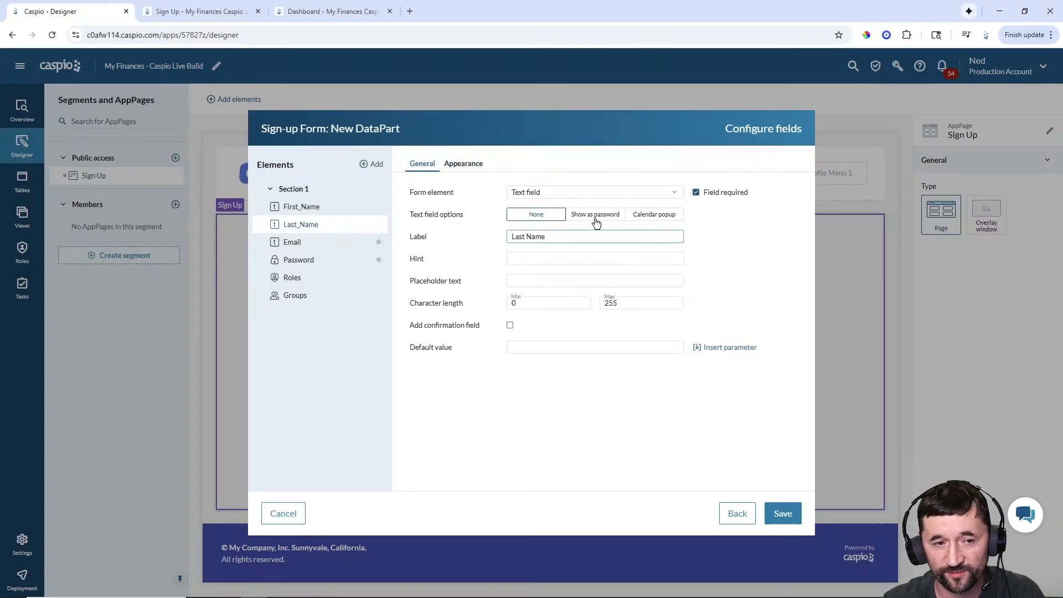
pyautogui.click(463, 164)
pyautogui.click(619, 230)
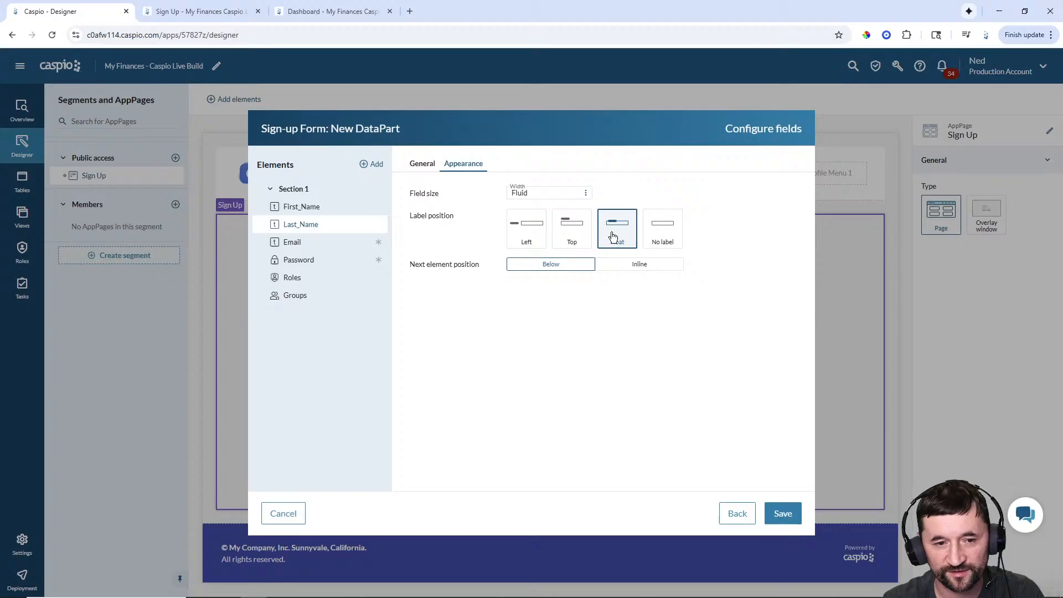
pyautogui.click(423, 163)
# - Give the Email and Password fields floating labels
pyautogui.click(307, 243)
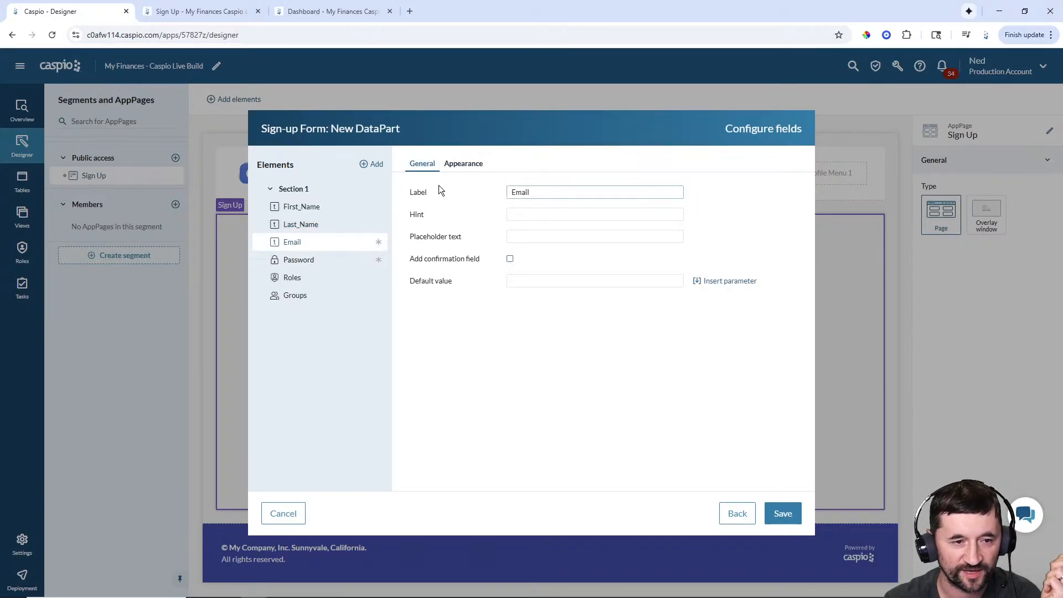
pyautogui.click(463, 164)
pyautogui.click(625, 239)
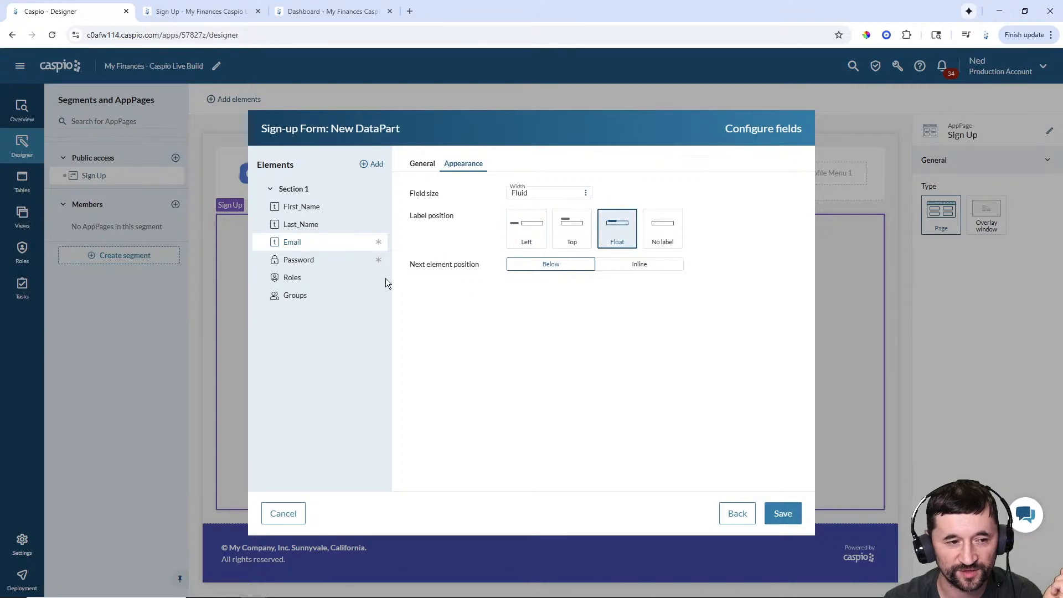
pyautogui.click(309, 264)
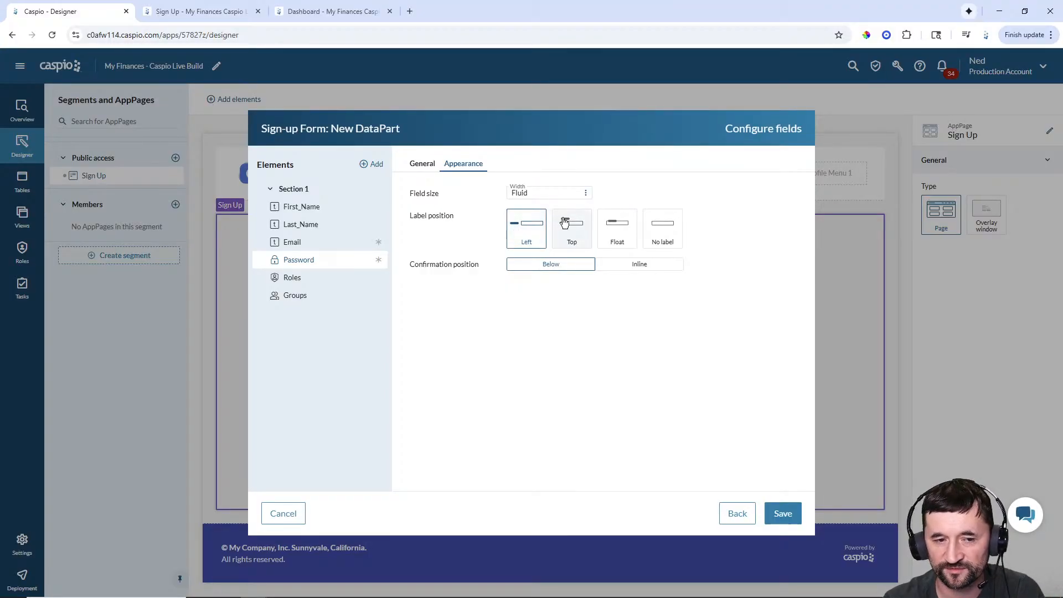
pyautogui.click(616, 227)
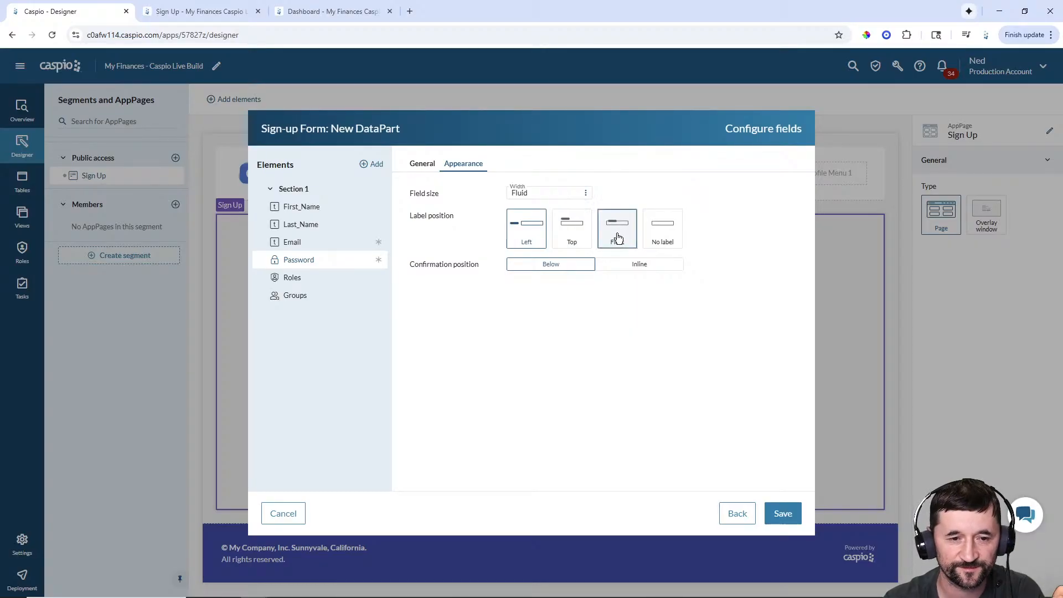
pyautogui.click(422, 164)
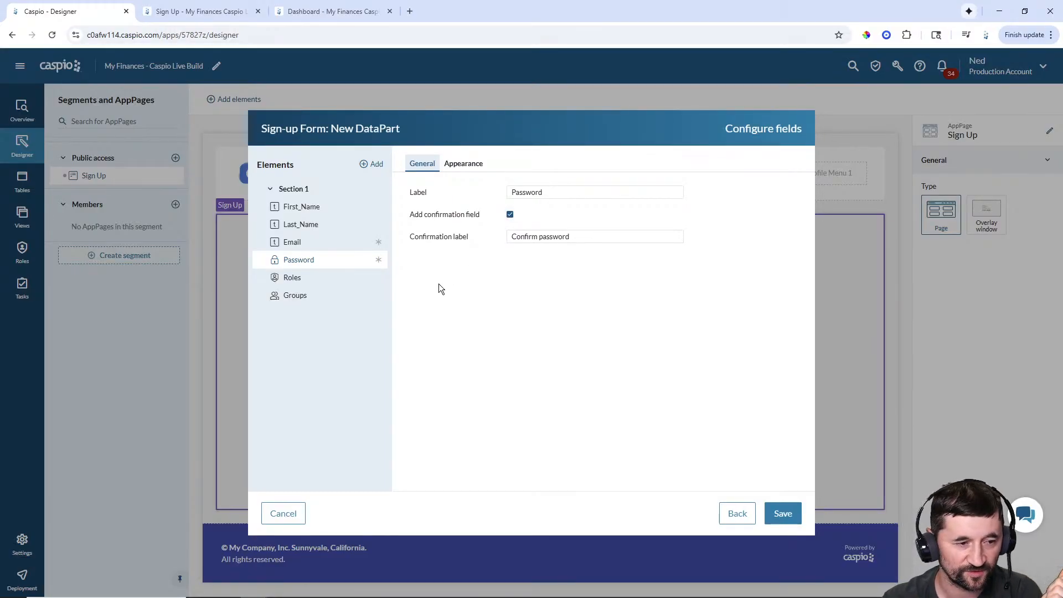
# - Delete the Groups element and save the sign-up form onto the Sign Up page
pyautogui.click(308, 281)
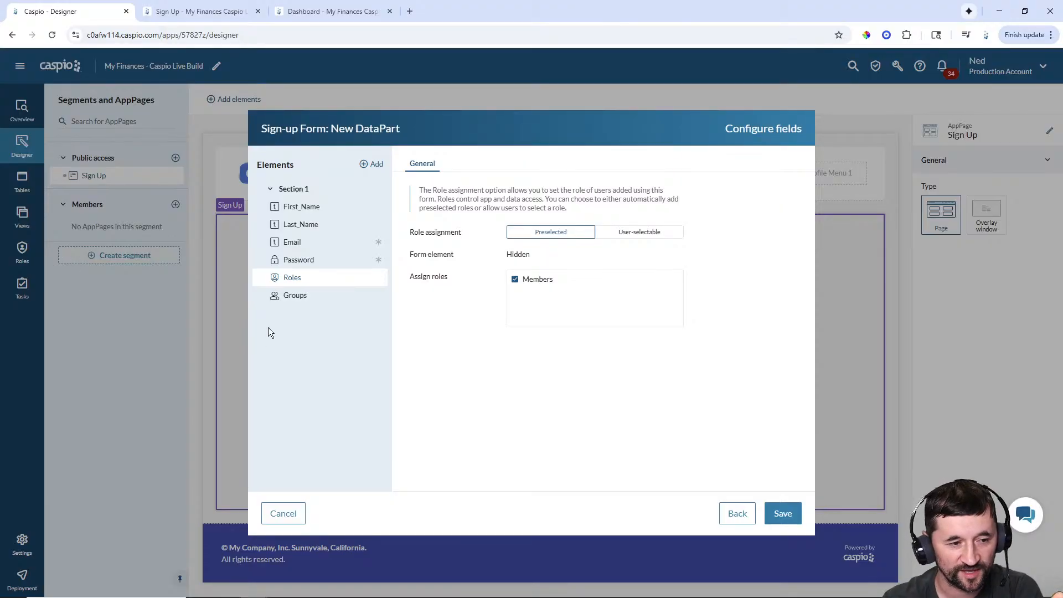
pyautogui.click(286, 298)
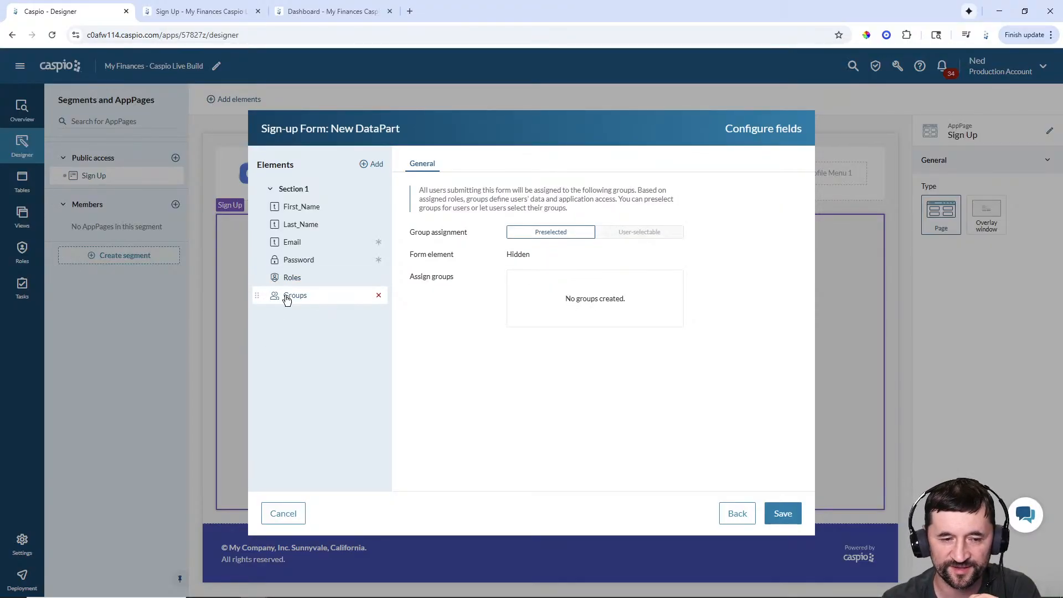
pyautogui.click(379, 296)
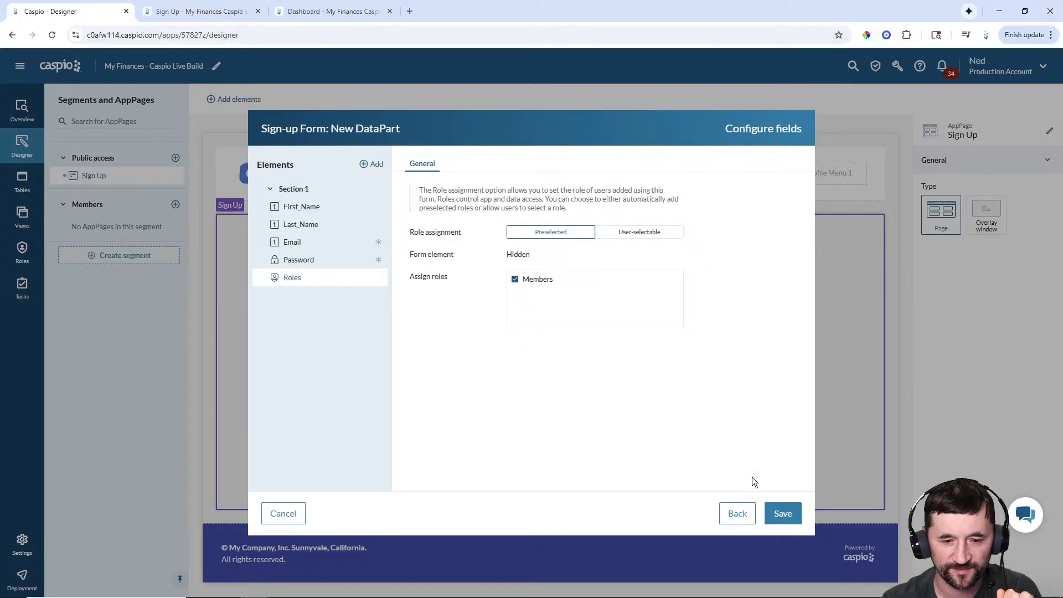
pyautogui.click(794, 517)
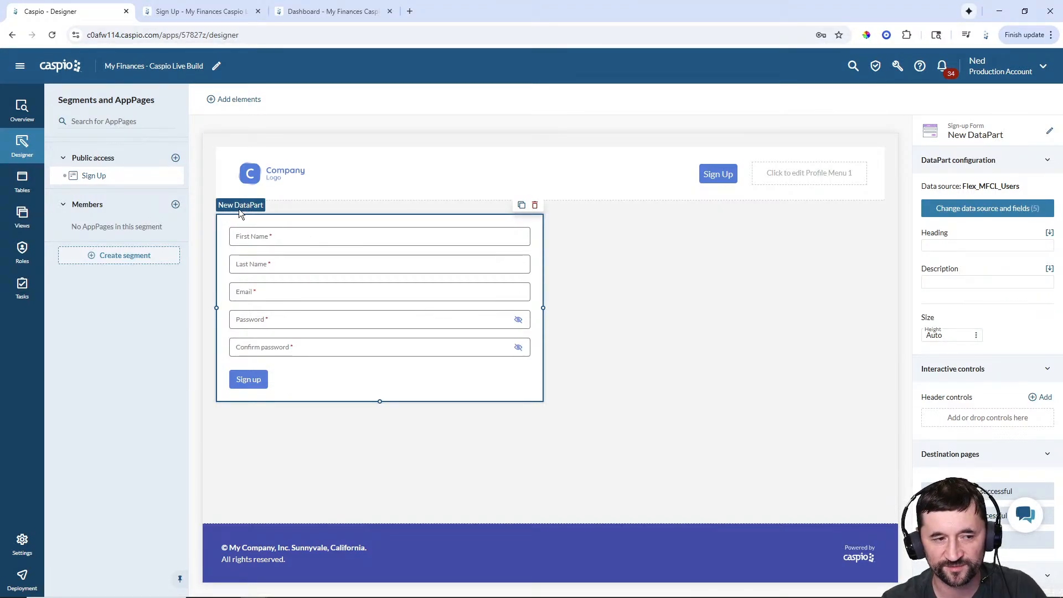
# - Rename the DataPart to 'Public - Sign Up Form'
pyautogui.click(1050, 132)
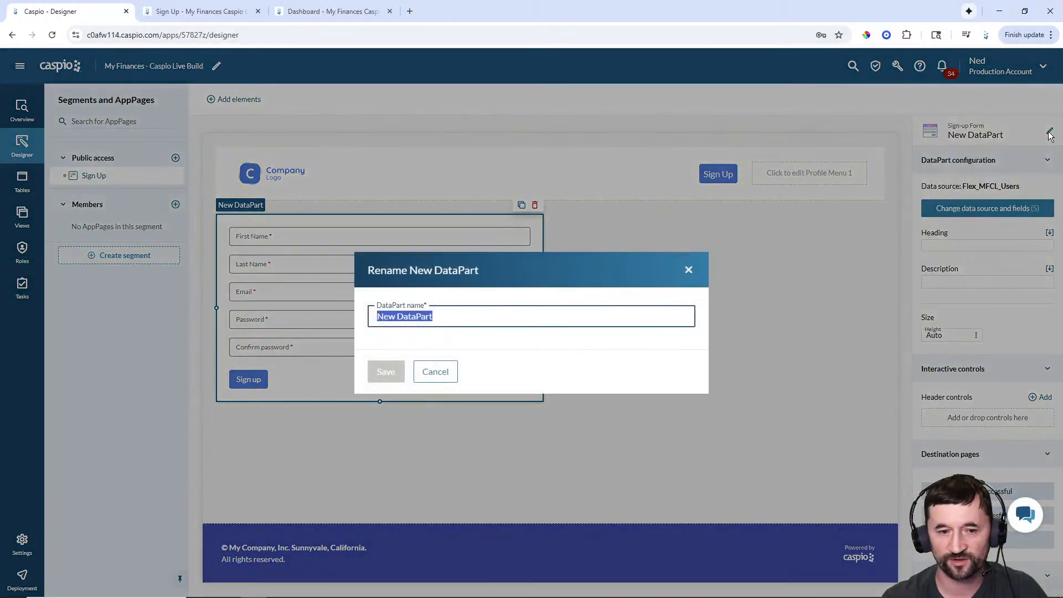
pyautogui.write('Public - Sign')
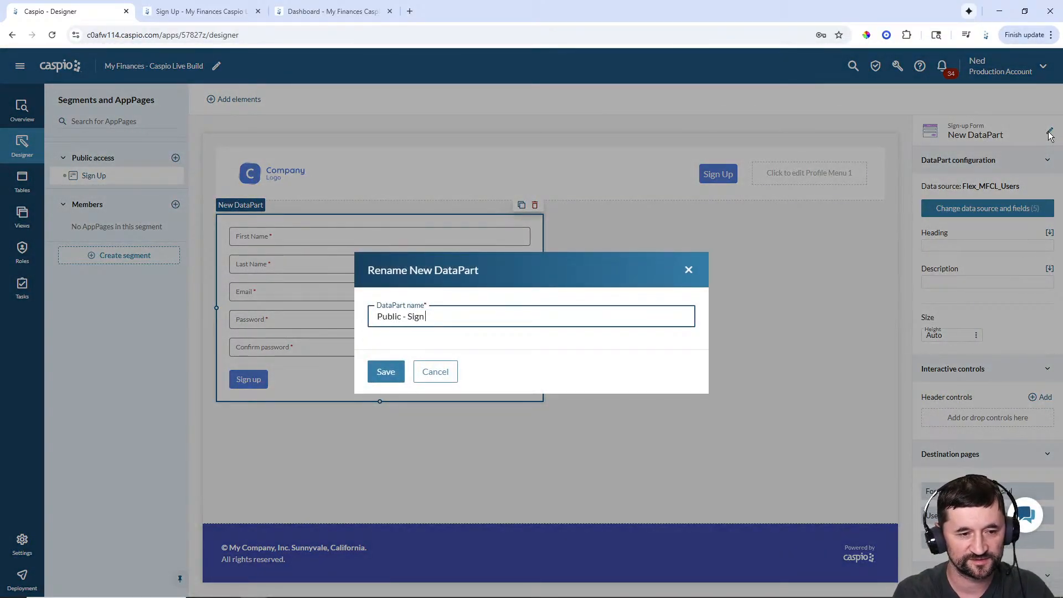
pyautogui.write(' Up Form')
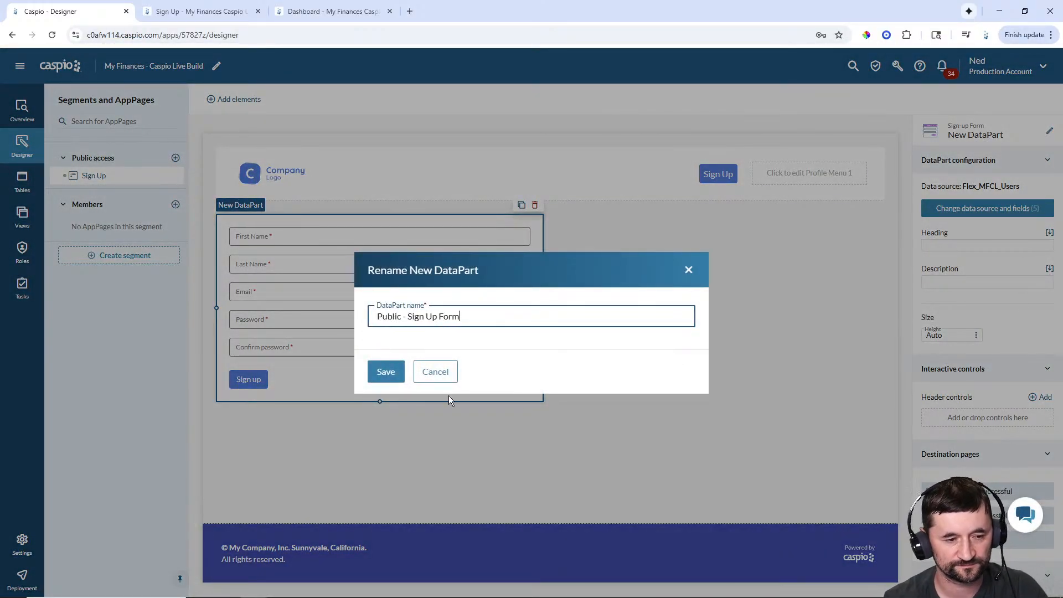
pyautogui.click(392, 378)
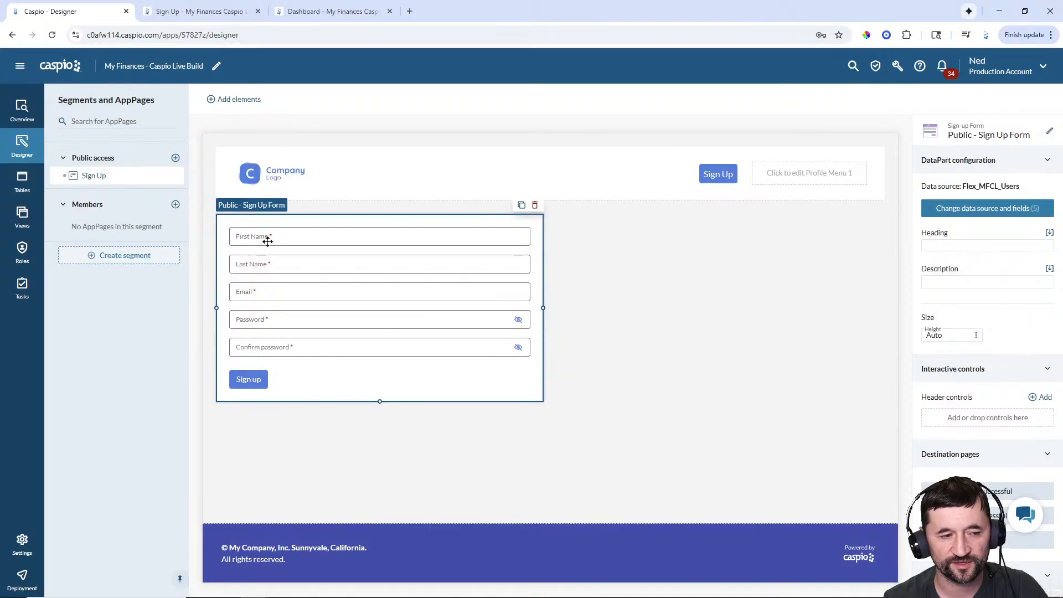
# - Set the form heading to 'Create an Account' and copy the description sentence from the live page
pyautogui.click(953, 247)
pyautogui.write('C')
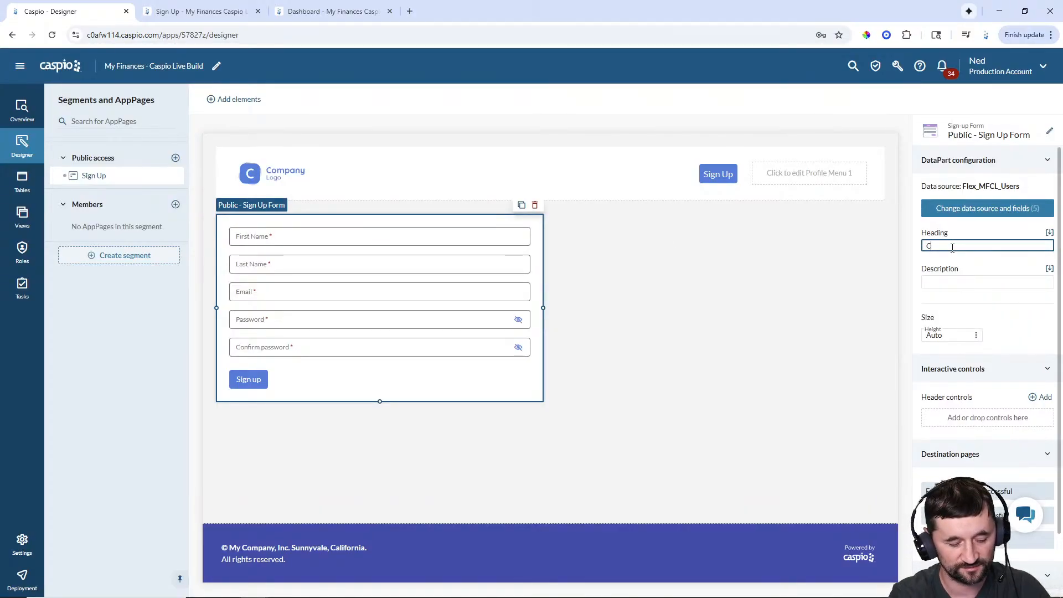
pyautogui.write('reate an Account')
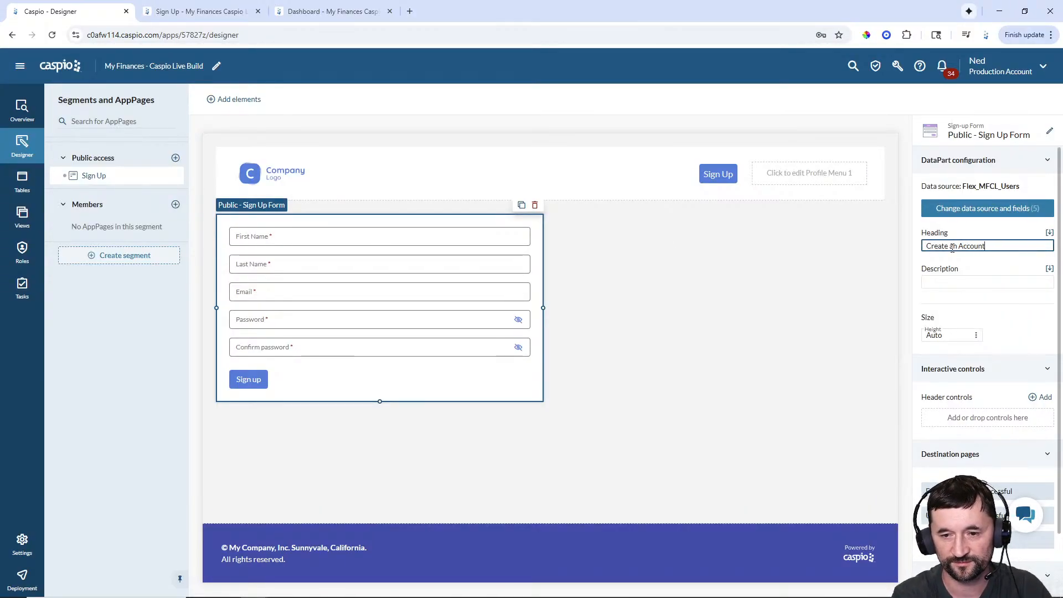
pyautogui.click(759, 268)
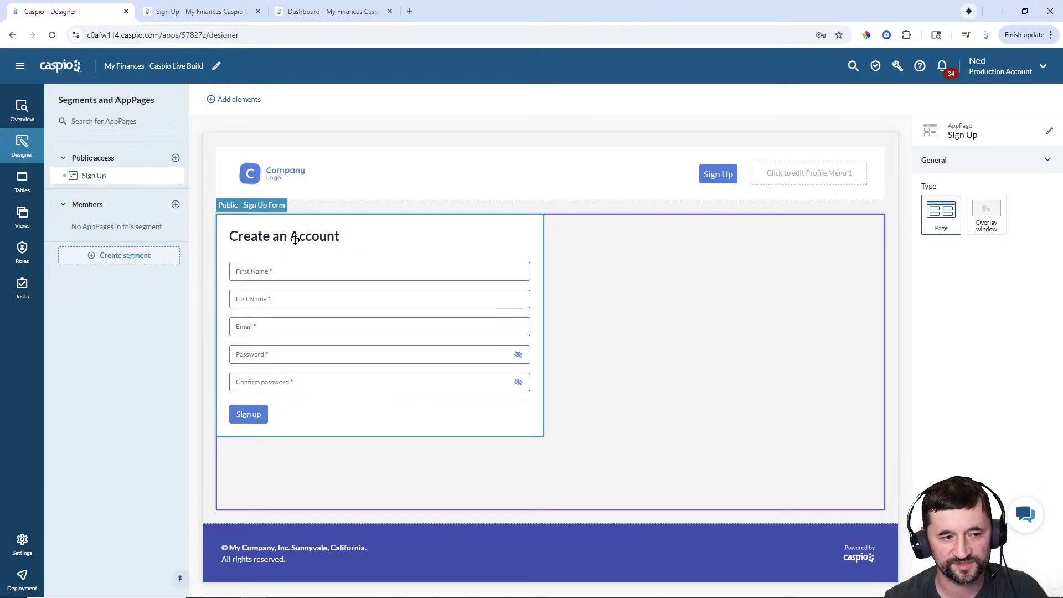
pyautogui.click(210, 13)
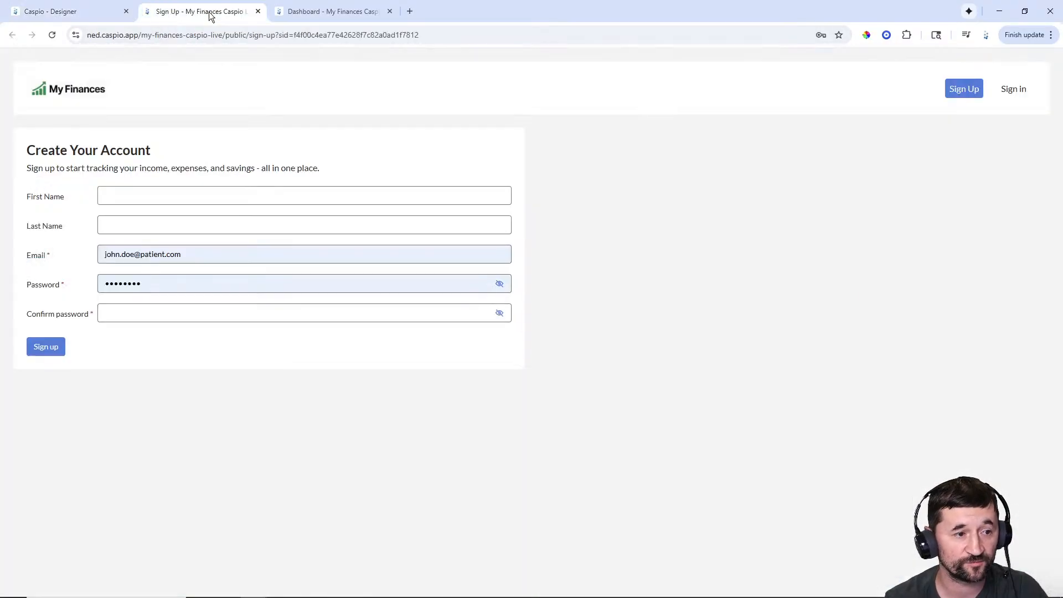
pyautogui.moveTo(320, 168); pyautogui.dragTo(19, 176)
pyautogui.hotkey('ctrl', 'c')
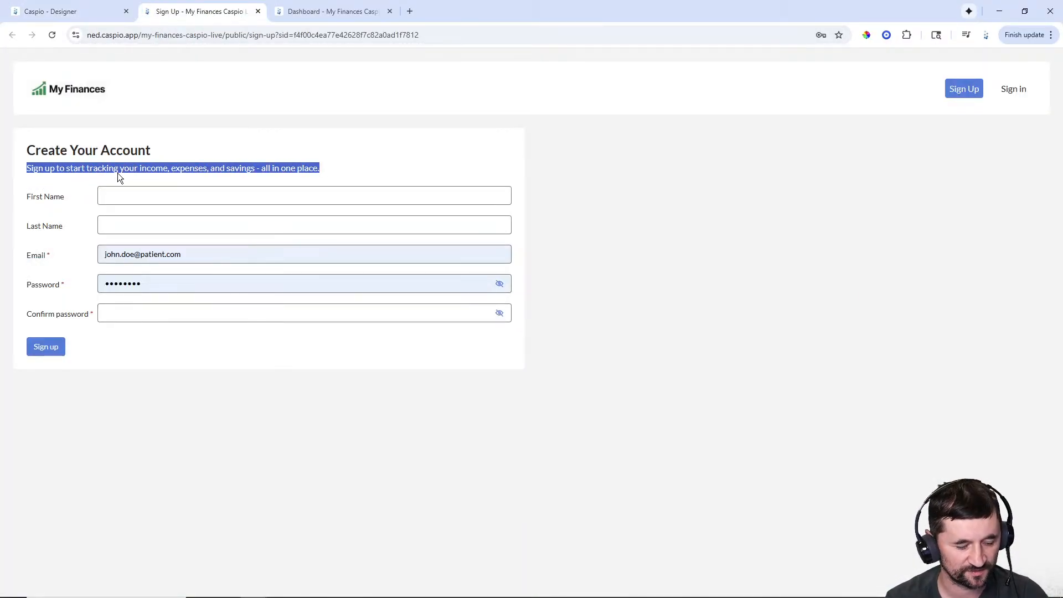
pyautogui.click(92, 13)
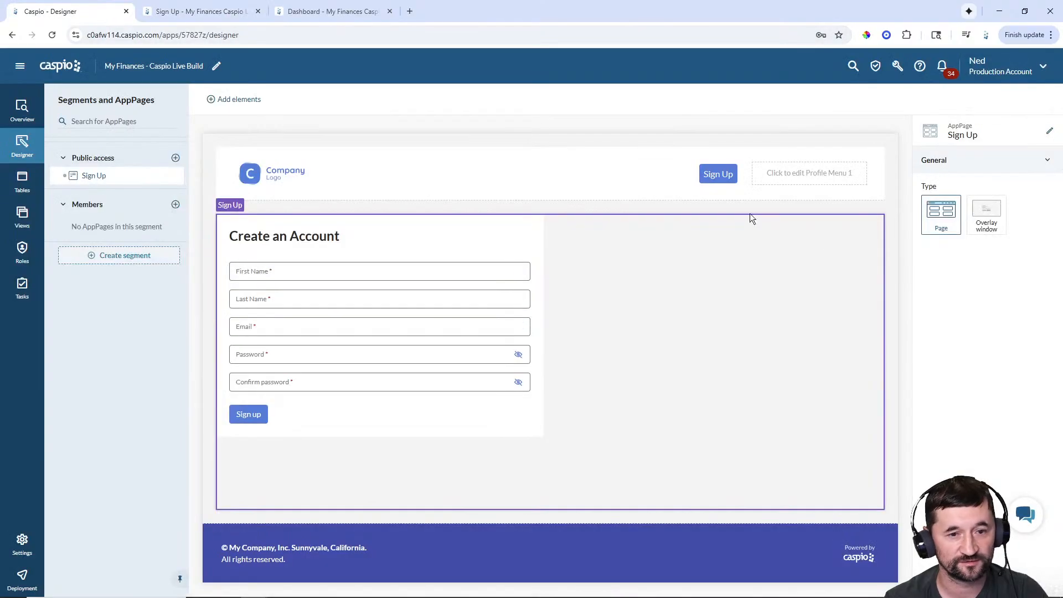
pyautogui.click(440, 294)
# - Paste the income, expenses and savings sentence into the form's Description field
pyautogui.click(939, 281)
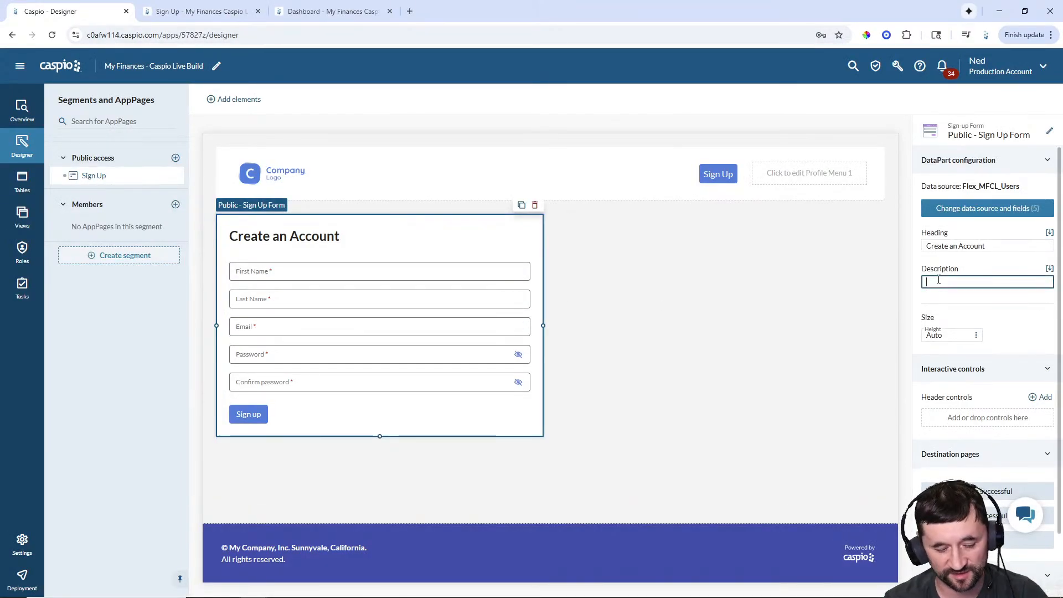
pyautogui.hotkey('ctrl', 'v')
pyautogui.click(707, 272)
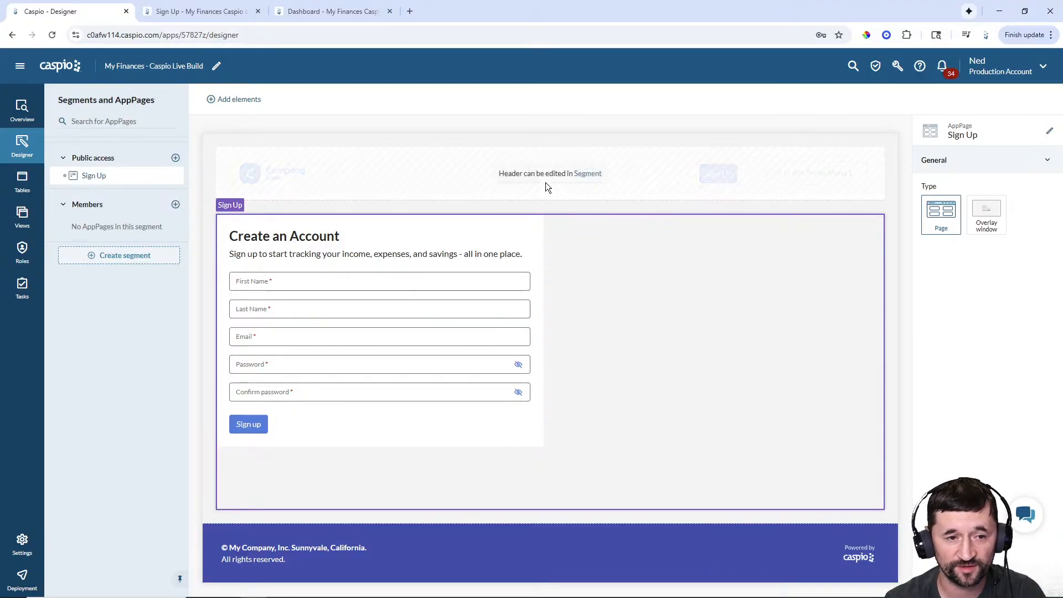
# - Choose a new image for the placeholder Company Logo in the Public access header
pyautogui.click(586, 175)
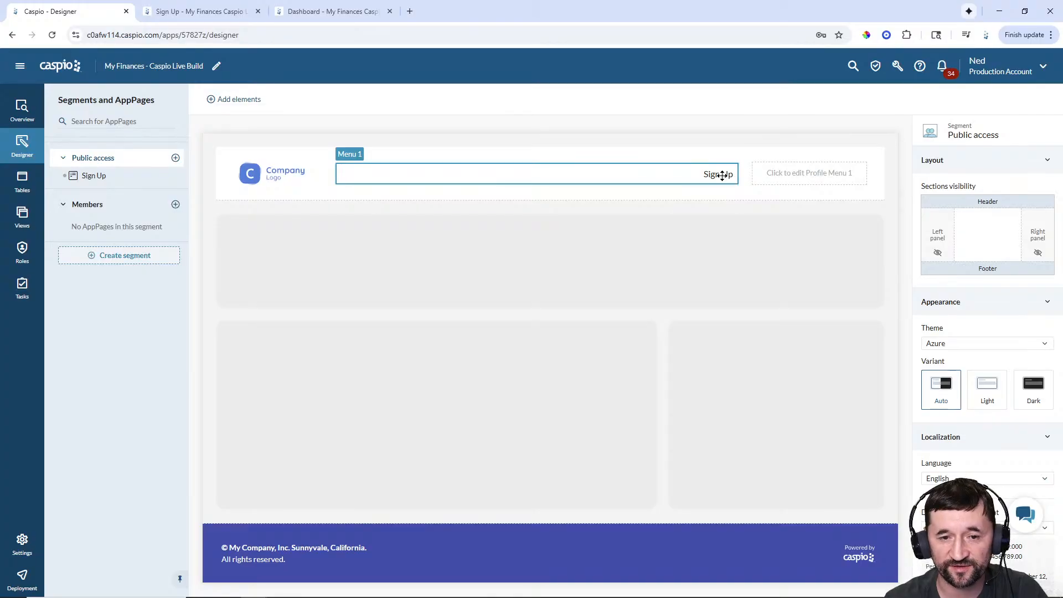
pyautogui.click(281, 172)
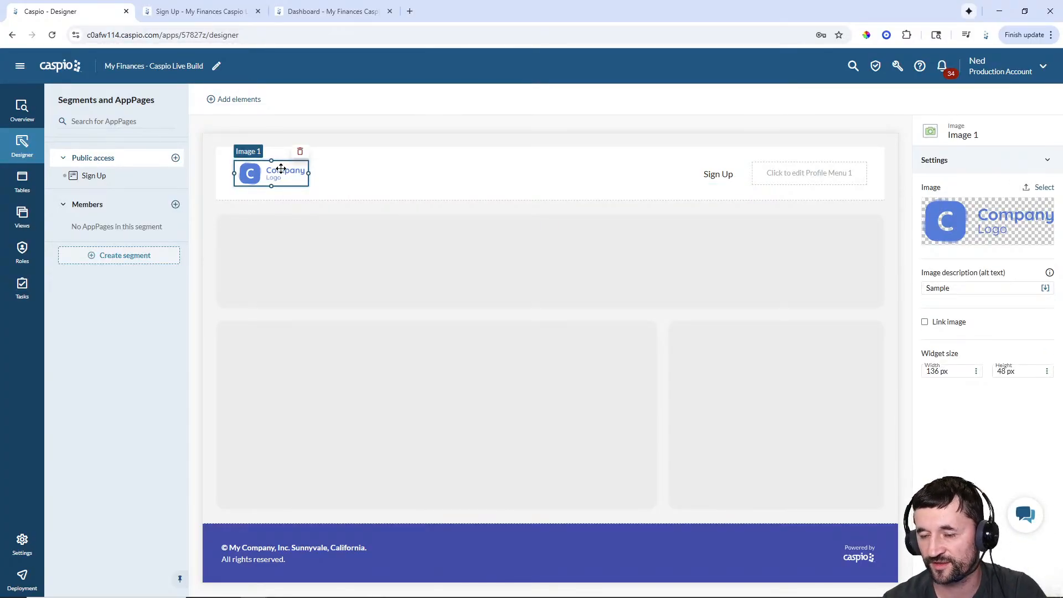
pyautogui.click(1044, 188)
pyautogui.moveTo(490, 14); pyautogui.dragTo(0, 70)
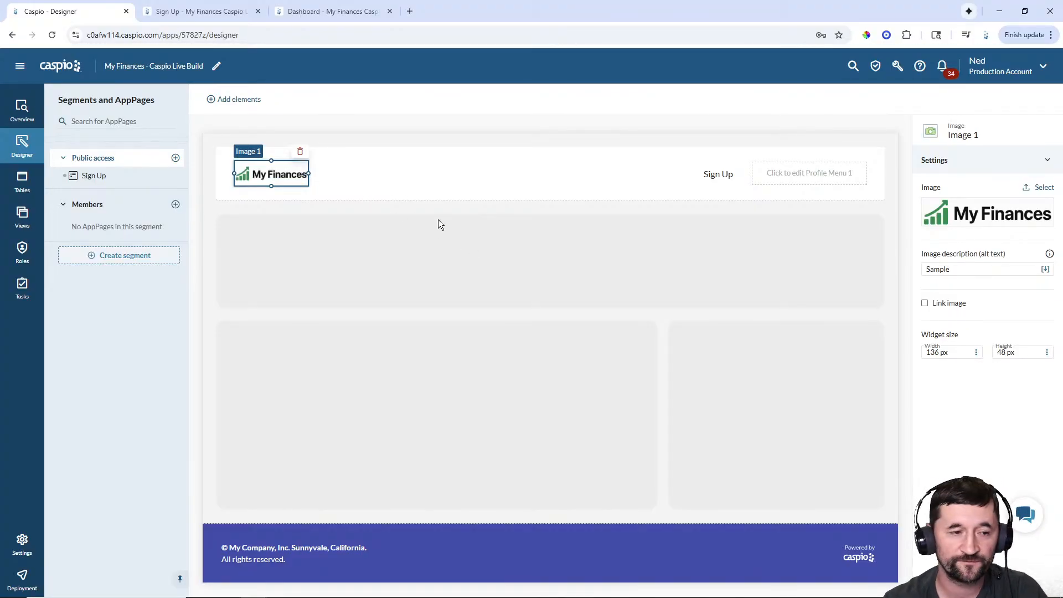
# - Shrink the header menu from both sides so Sign Up sits clear of the My Finances logo
pyautogui.click(360, 175)
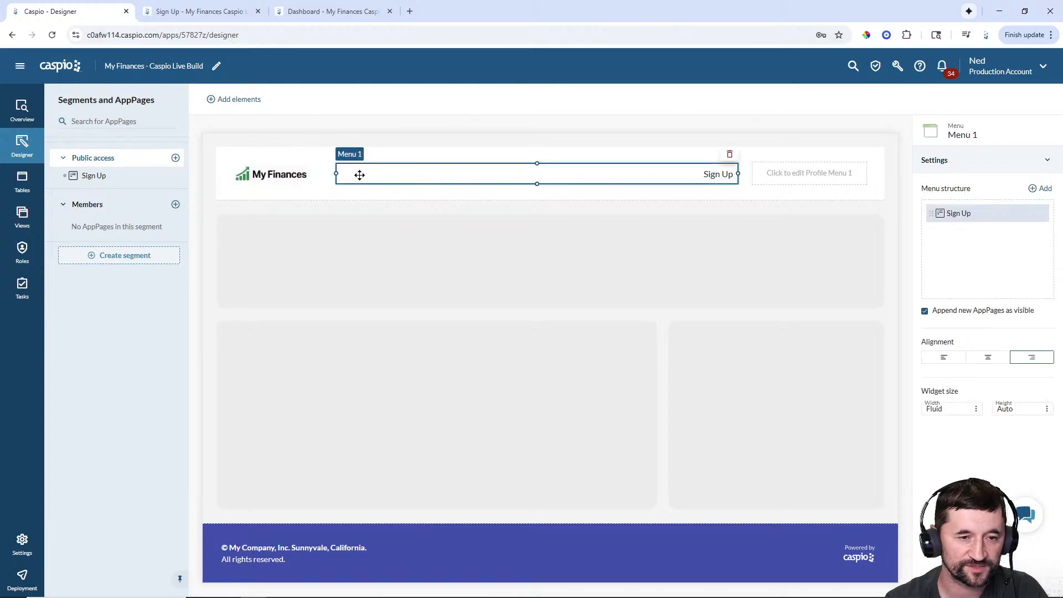
pyautogui.moveTo(336, 174); pyautogui.dragTo(382, 173)
pyautogui.moveTo(633, 173); pyautogui.dragTo(674, 174)
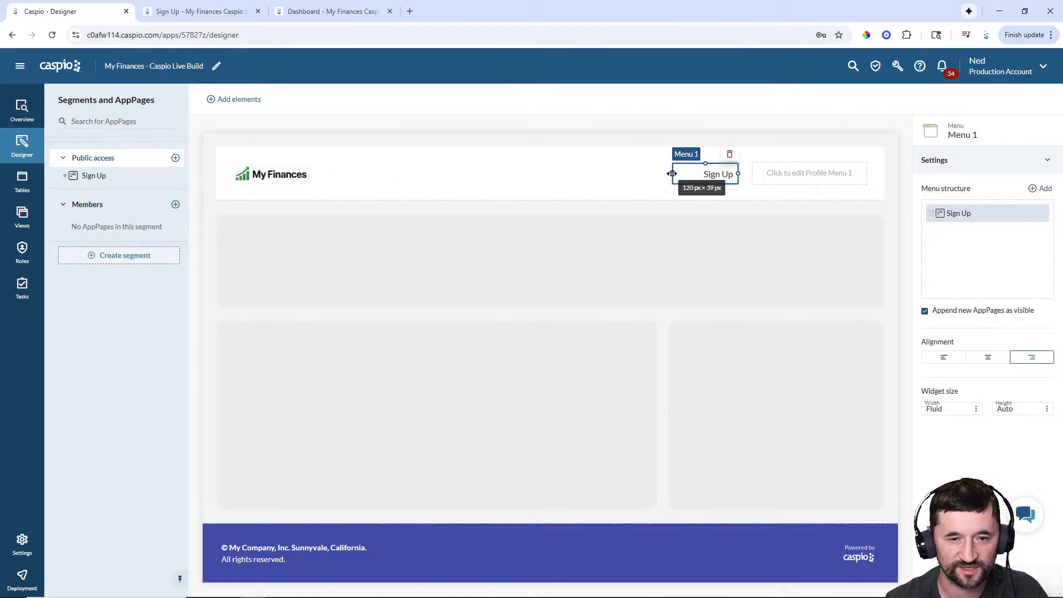
pyautogui.click(291, 173)
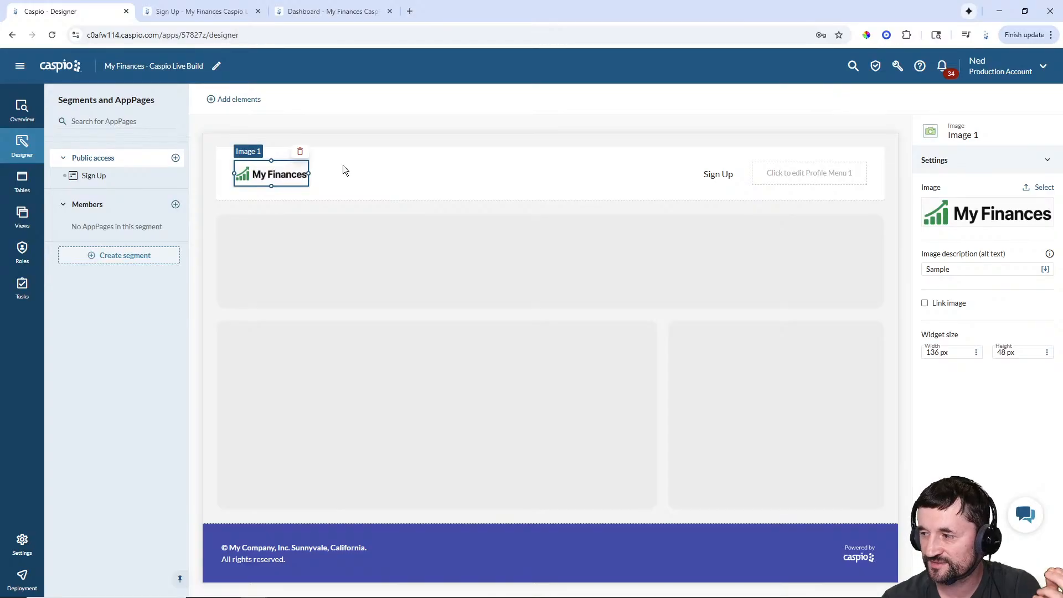
pyautogui.click(251, 105)
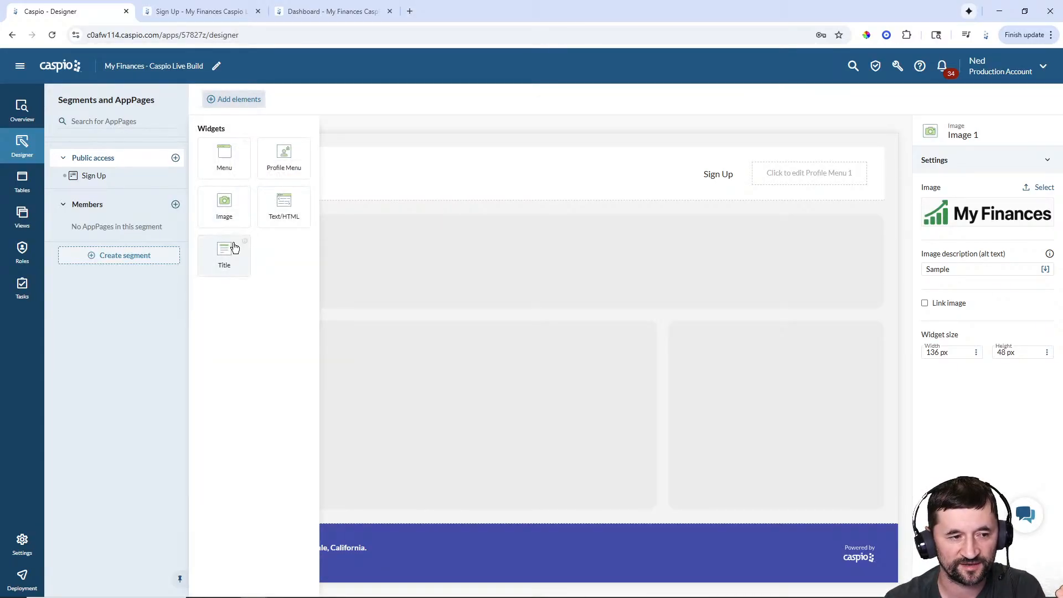
pyautogui.moveTo(232, 246)
pyautogui.mouseDown()
pyautogui.moveTo(236, 255)
pyautogui.moveTo(337, 186)
pyautogui.moveTo(330, 173)
pyautogui.mouseUp()
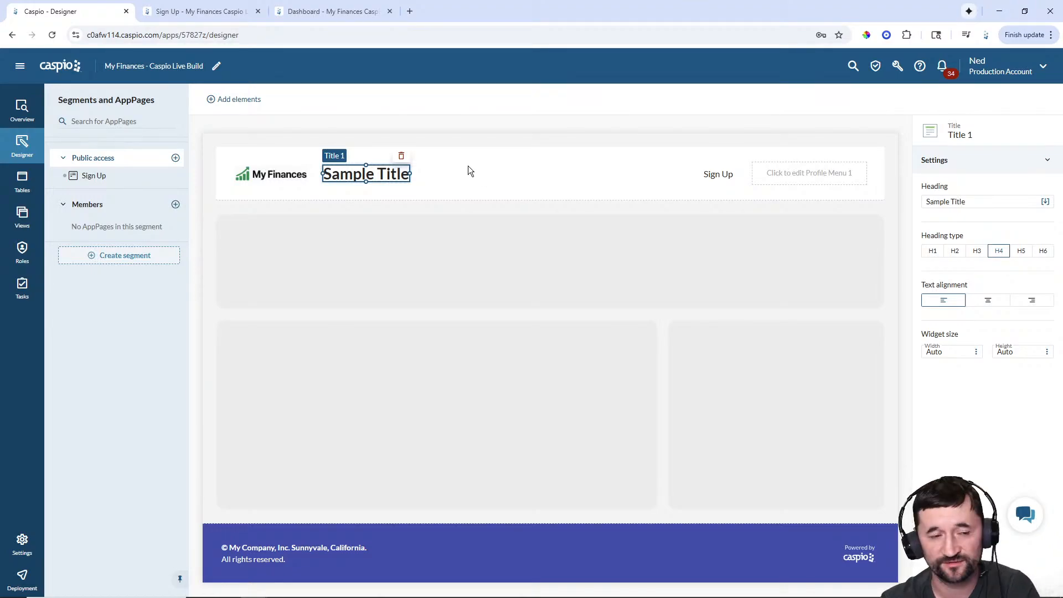
pyautogui.click(401, 159)
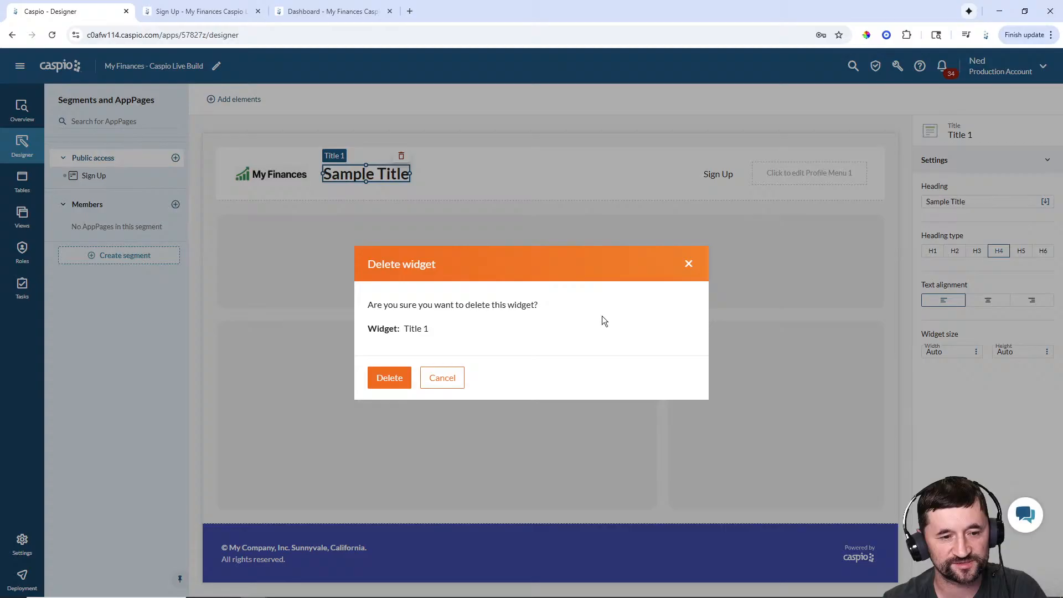
pyautogui.click(407, 379)
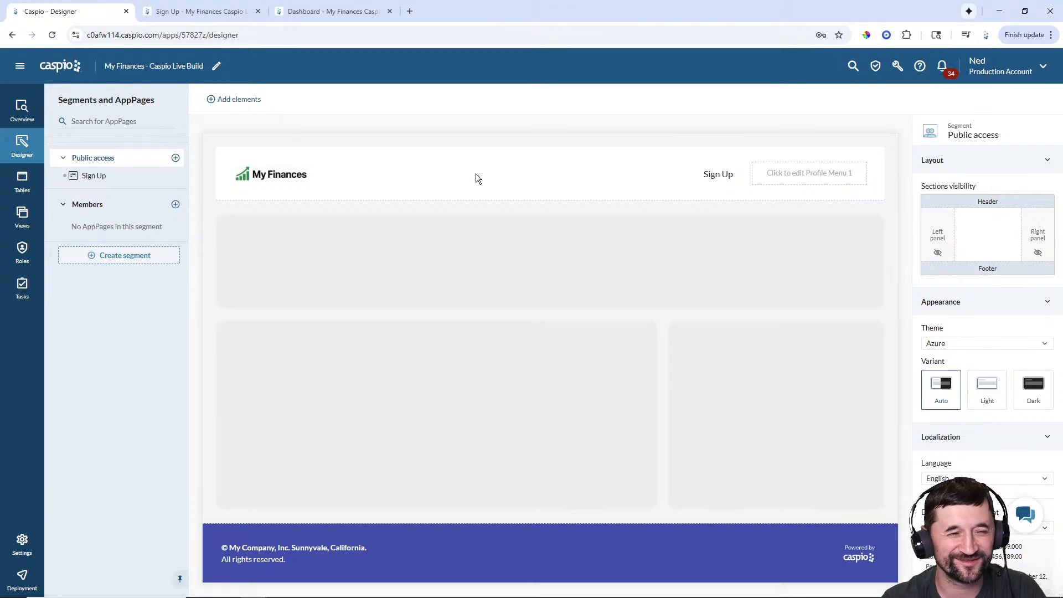
# - Link Profile Menu 1 to the Flex_MFCL_Users directory and open the Sign Up page
pyautogui.click(791, 172)
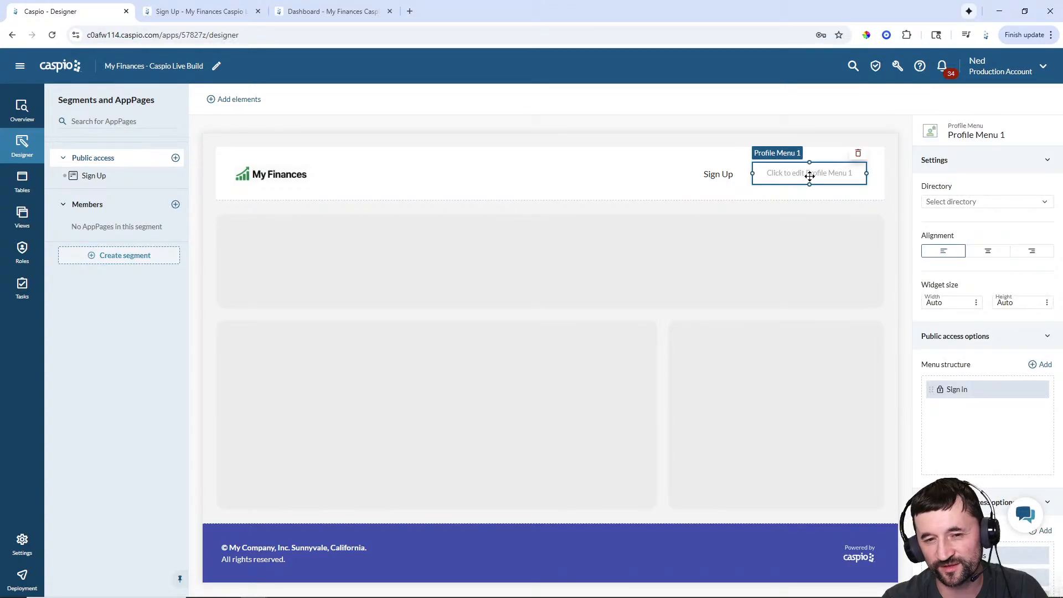
pyautogui.click(951, 200)
pyautogui.click(952, 215)
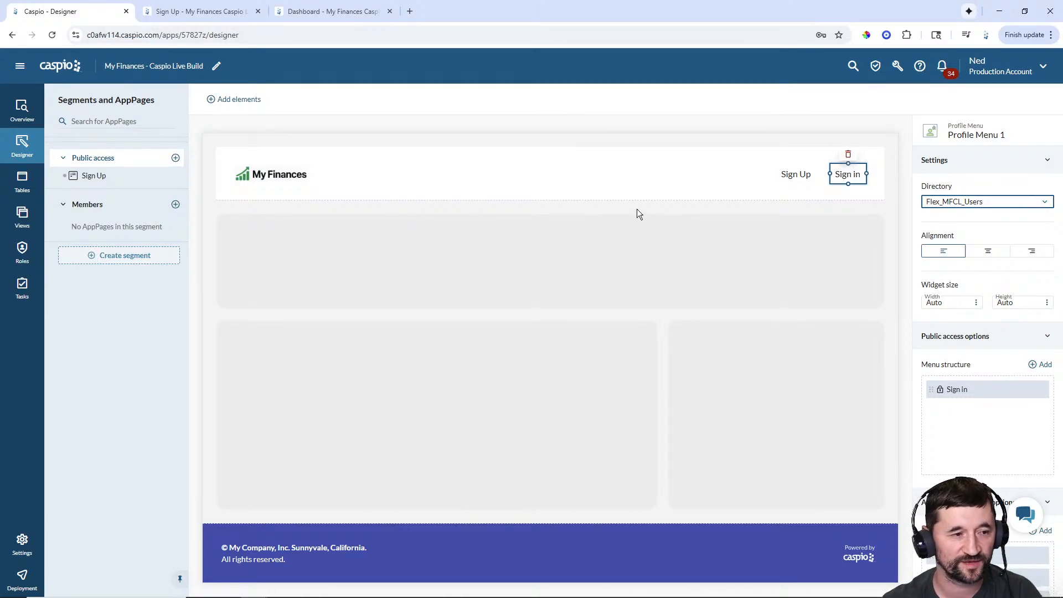
pyautogui.click(91, 176)
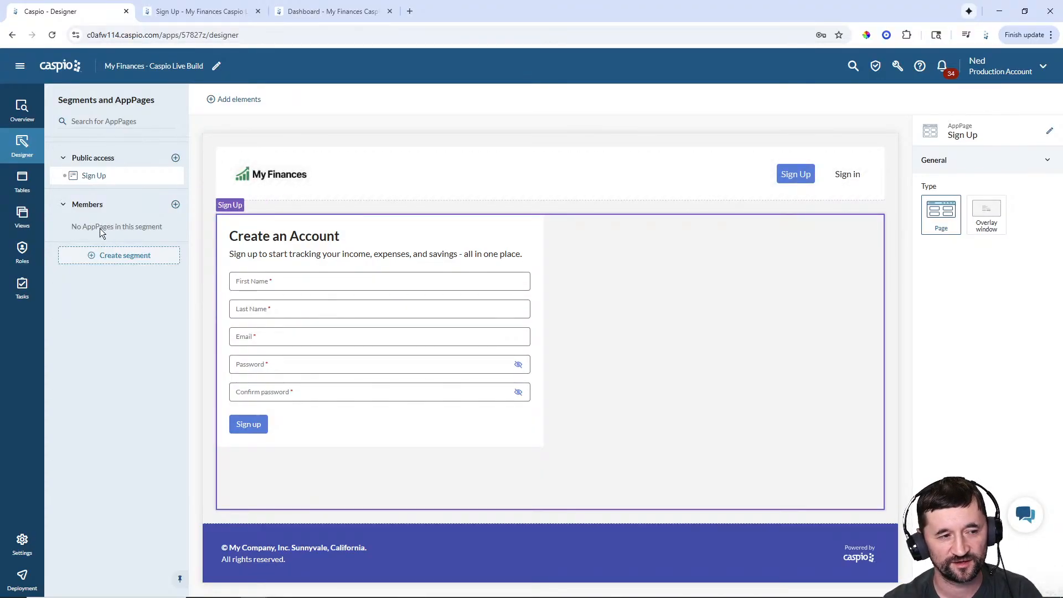
# - Add the Dashboard and All Expenses pages under Members
pyautogui.click(176, 205)
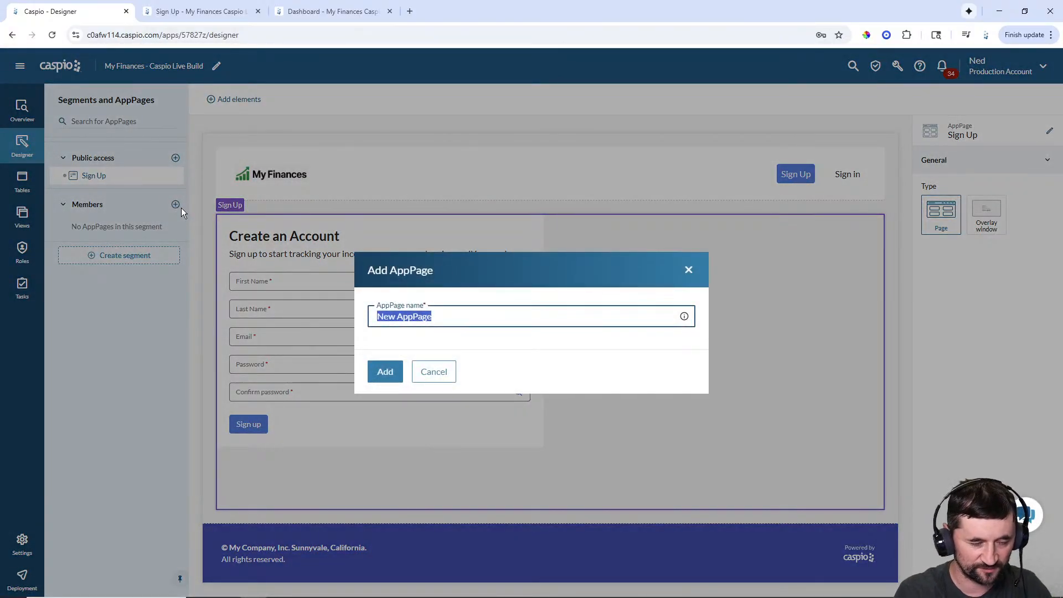
pyautogui.write('Dashboard')
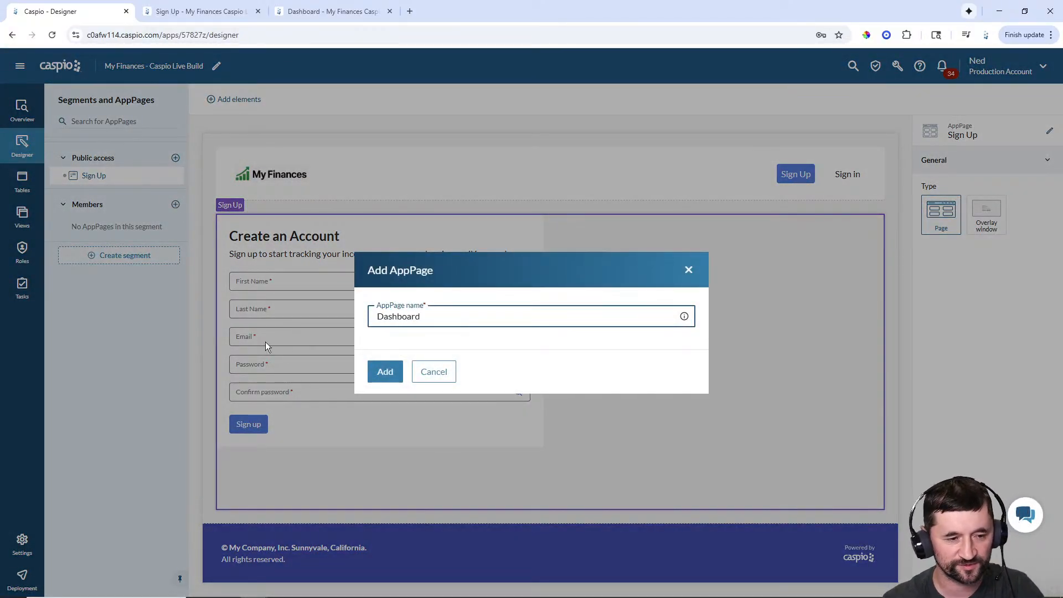
pyautogui.click(383, 375)
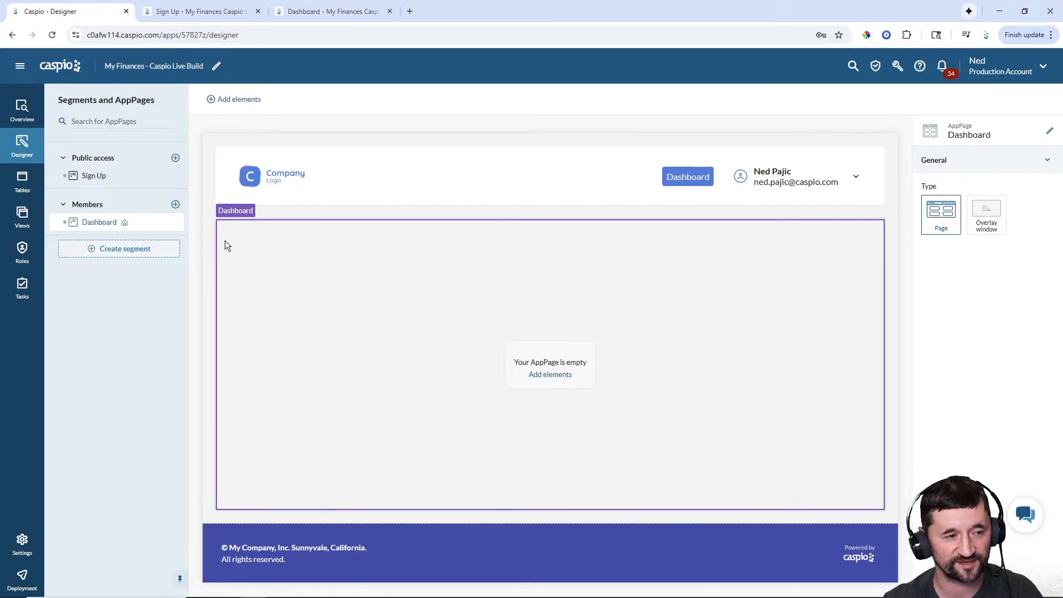
pyautogui.click(175, 205)
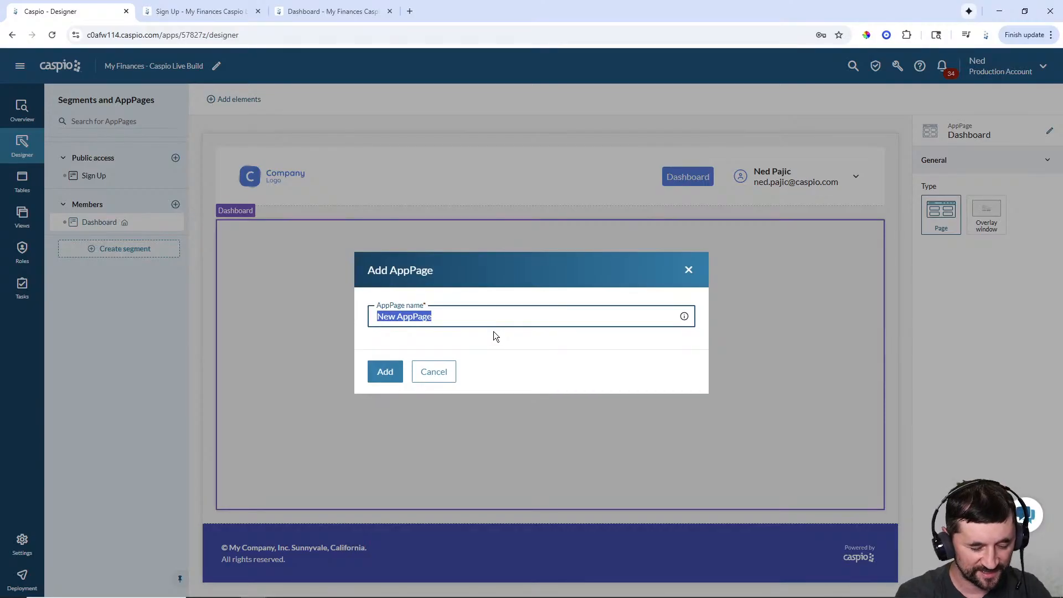
pyautogui.write('All Expenses')
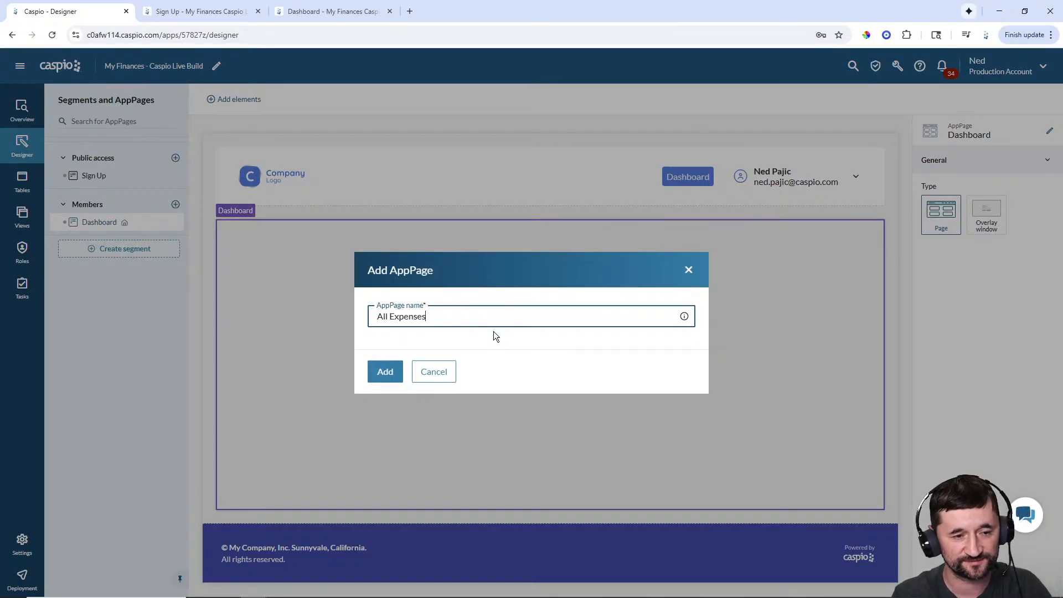
pyautogui.press('Return')
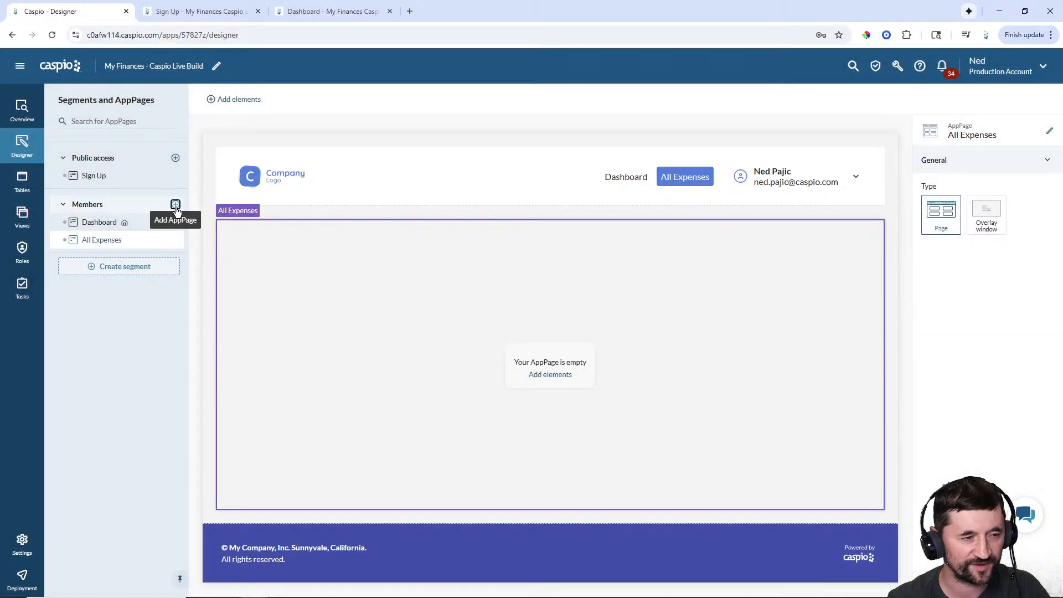
# - Add the Recurring Expenses and Add Recurring Expense pages under Members
pyautogui.click(176, 205)
pyautogui.write('Recur')
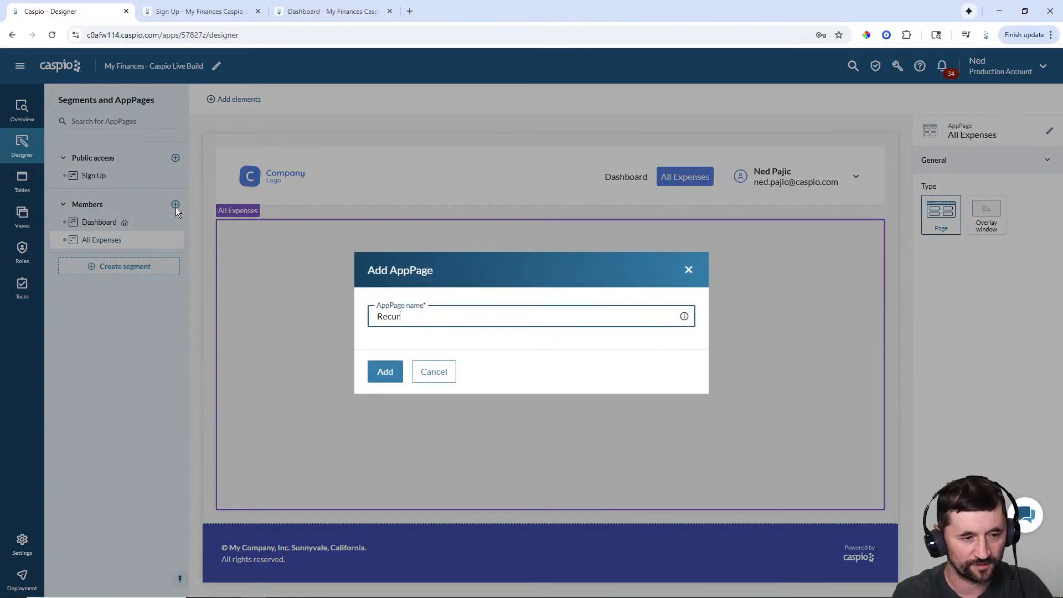
pyautogui.write('ring Expensese')
pyautogui.press('Return')
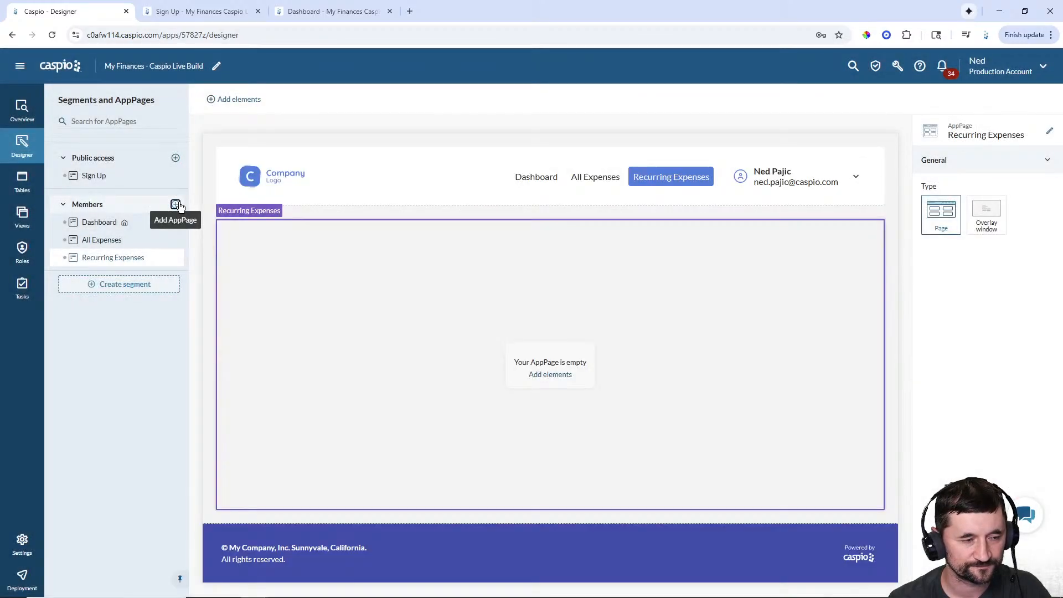
pyautogui.click(176, 205)
pyautogui.write('A')
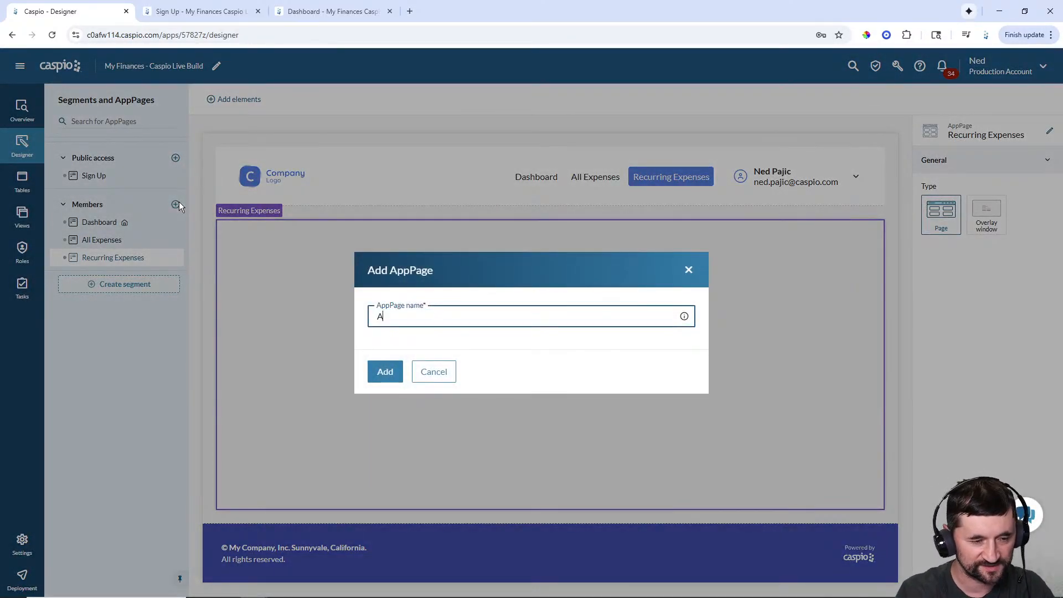
pyautogui.write('dd Recurring E')
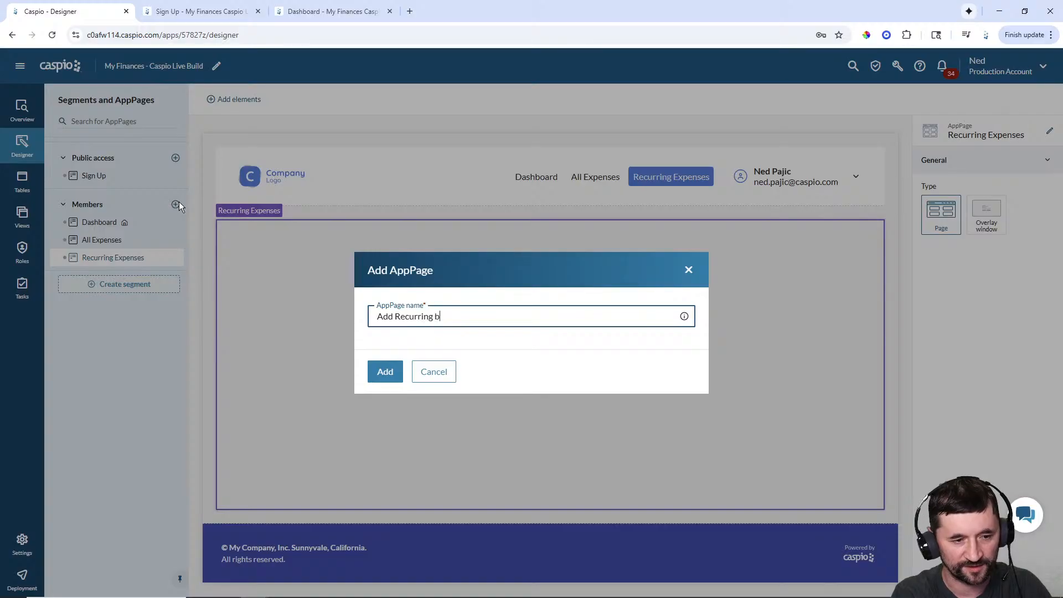
pyautogui.press('BackSpace')
pyautogui.write('Expenses')
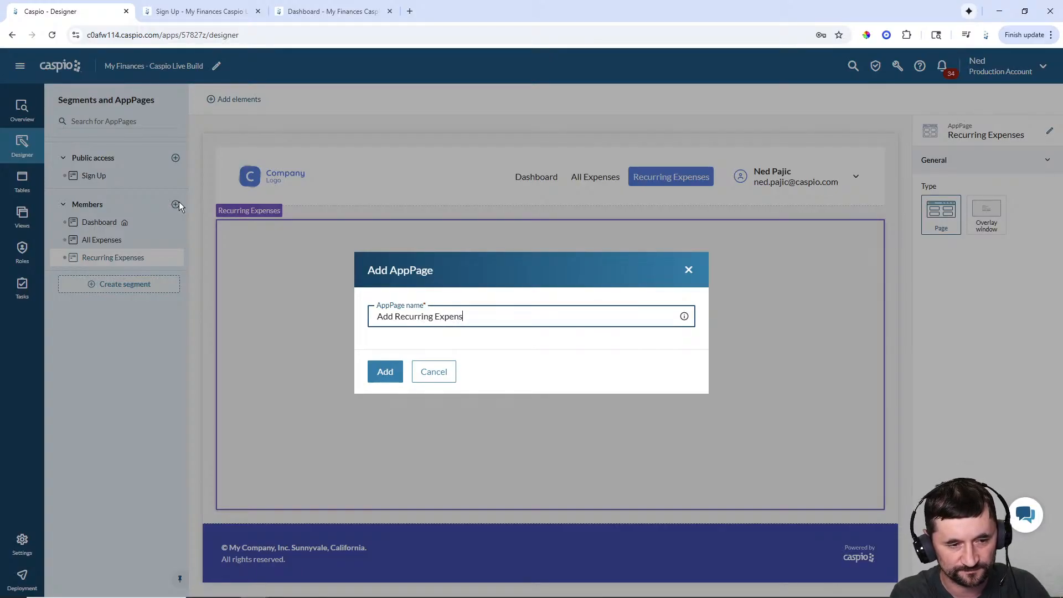
pyautogui.press('Return')
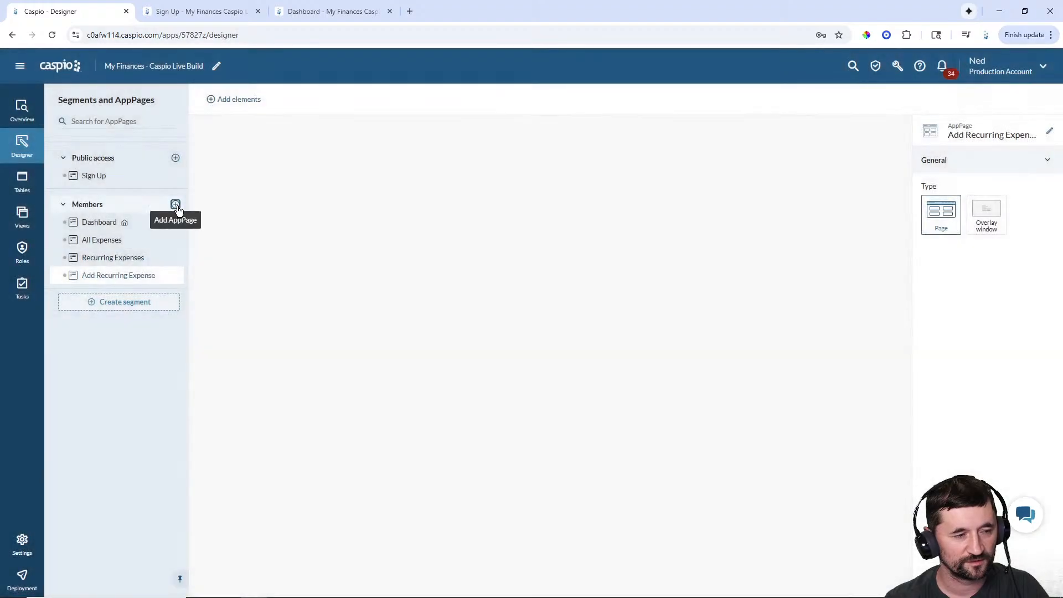
# - Add the Add Expense and Edit Recurring Expense pages under Members
pyautogui.click(177, 206)
pyautogui.write('Add Expense')
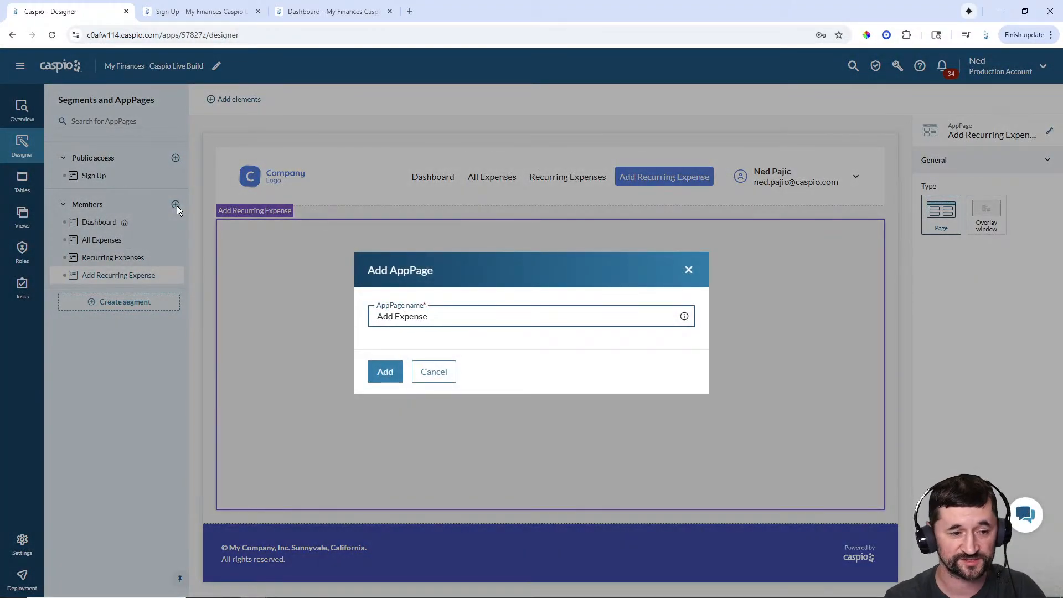
pyautogui.click(375, 373)
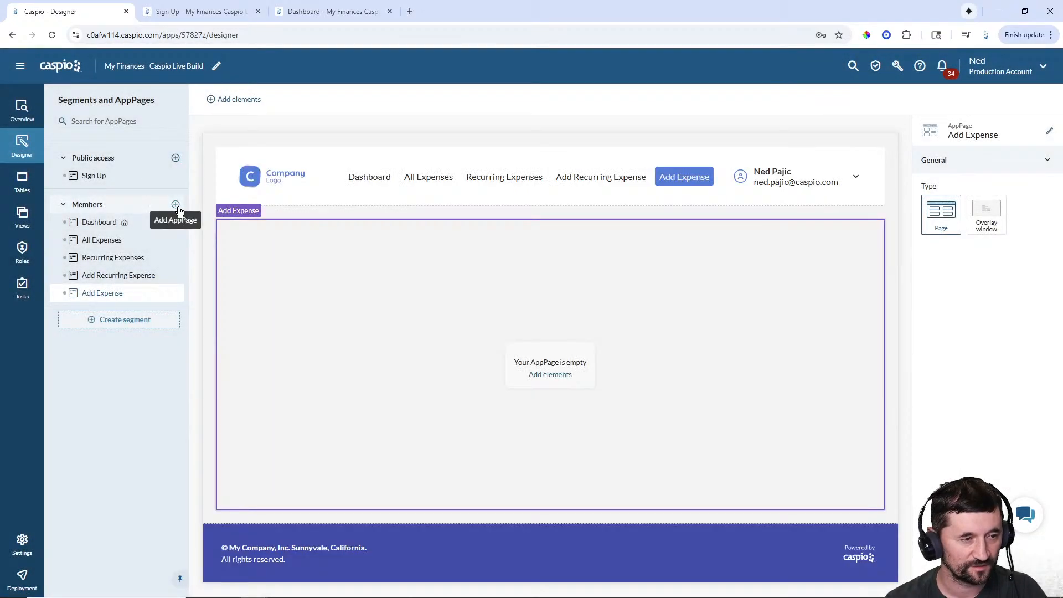
pyautogui.click(176, 205)
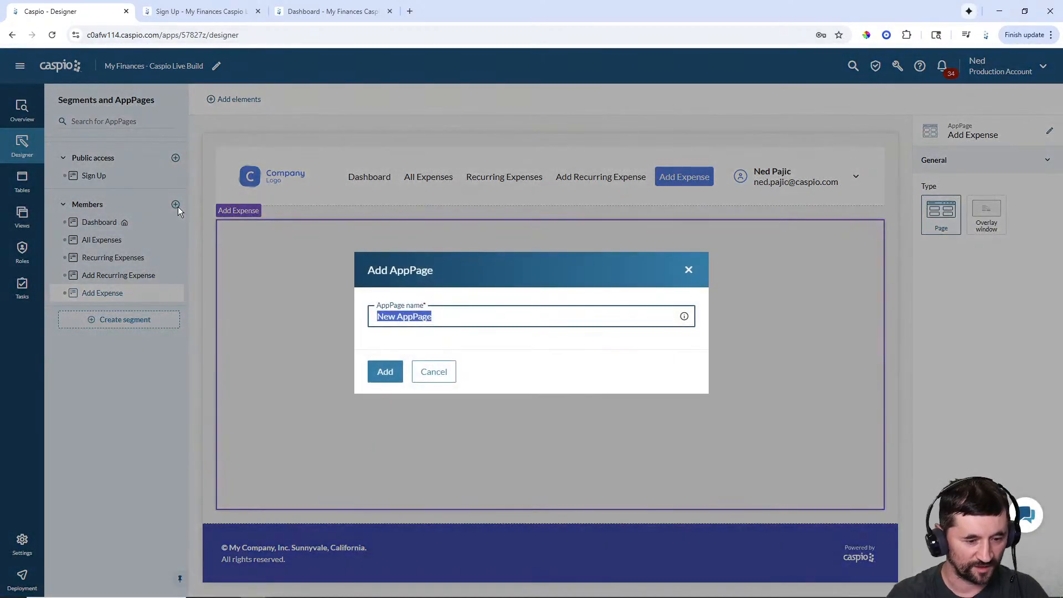
pyautogui.write('Edit Recurring ')
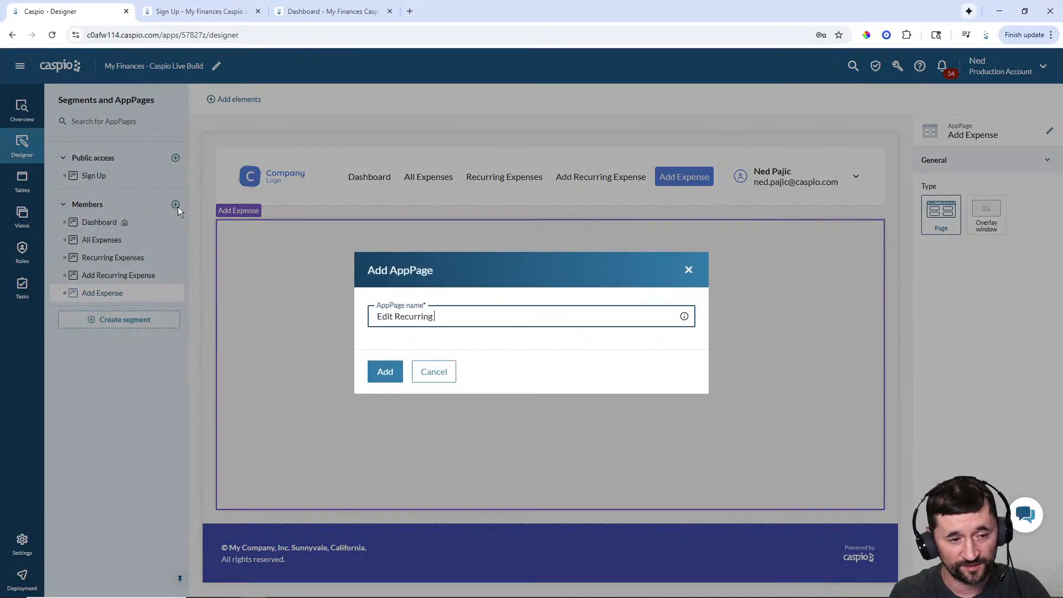
pyautogui.write('Exepense')
pyautogui.press('BackSpace')
pyautogui.press('BackSpace')
pyautogui.press('BackSpace')
pyautogui.press('BackSpace')
pyautogui.press('BackSpace')
pyautogui.press('BackSpace')
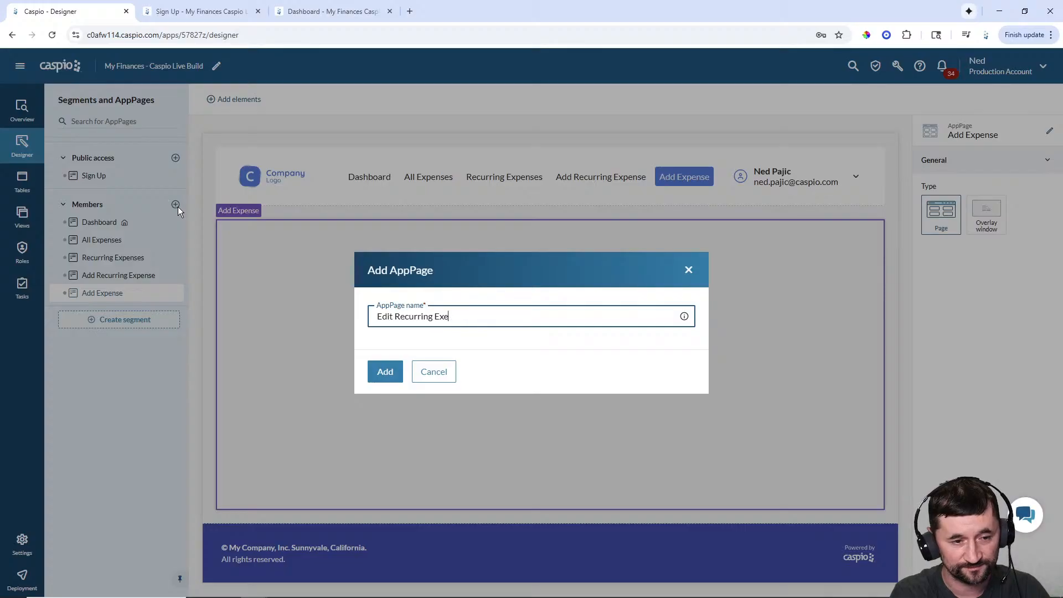
pyautogui.write('pense')
pyautogui.press('Return')
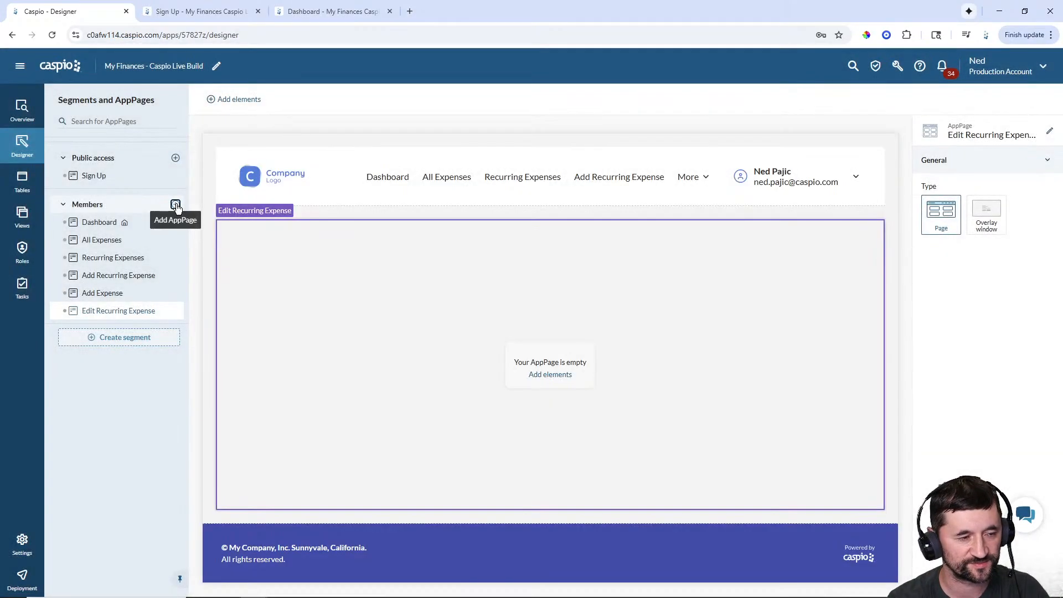
# - Add the Edit Expense and Reports member pages, then select the header navigation menu
pyautogui.click(176, 205)
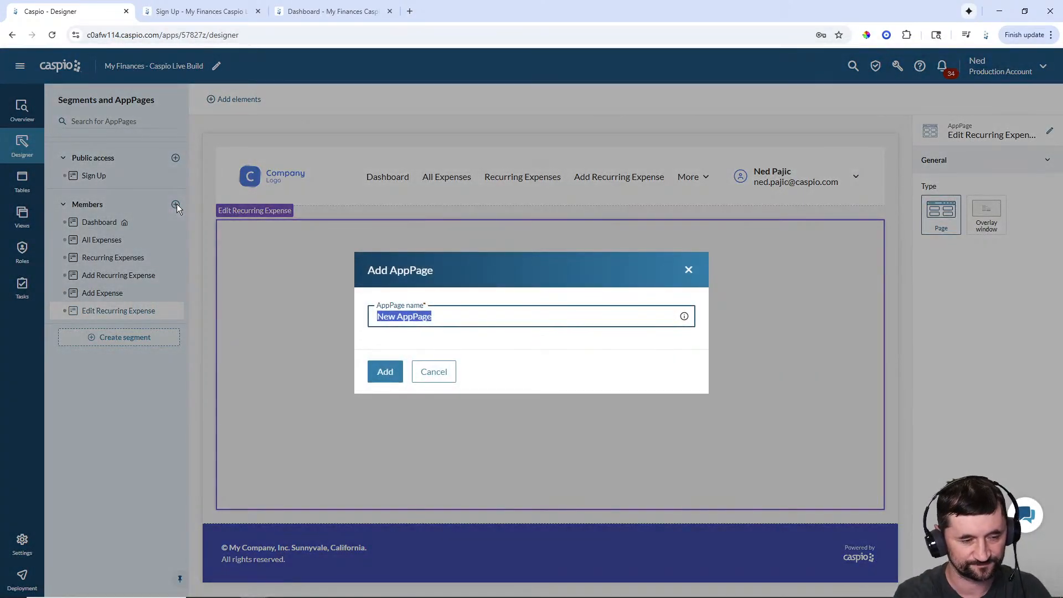
pyautogui.write('Edit Expe')
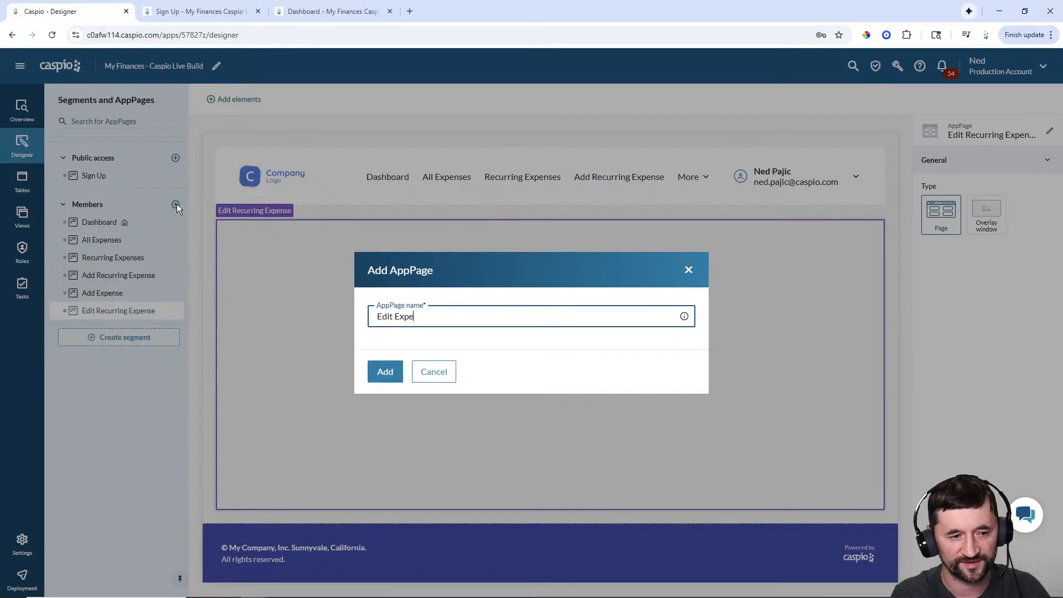
pyautogui.write('nse')
pyautogui.click(379, 387)
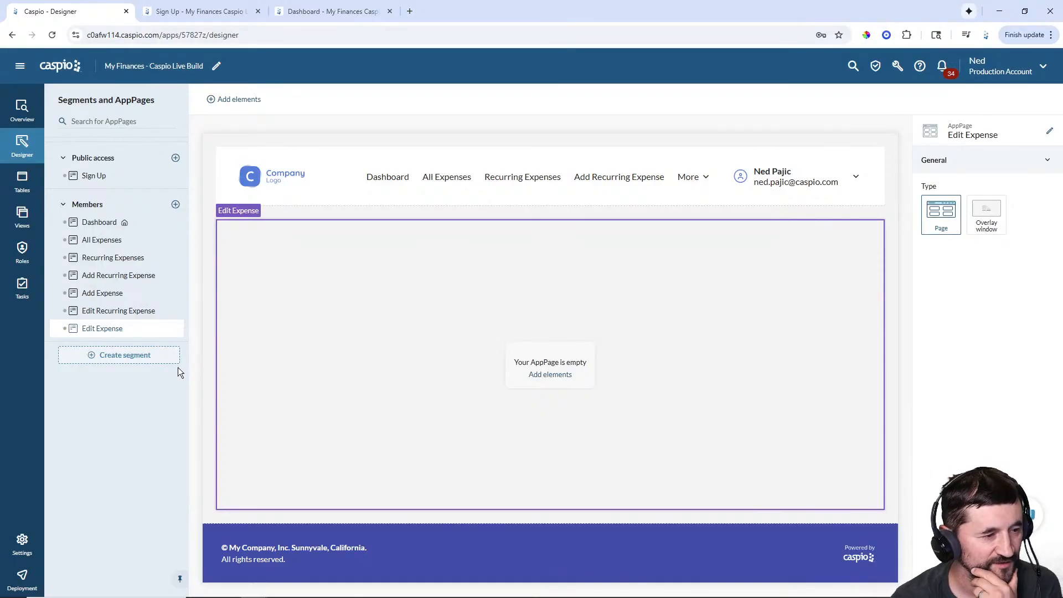
pyautogui.click(175, 205)
pyautogui.write('Reports')
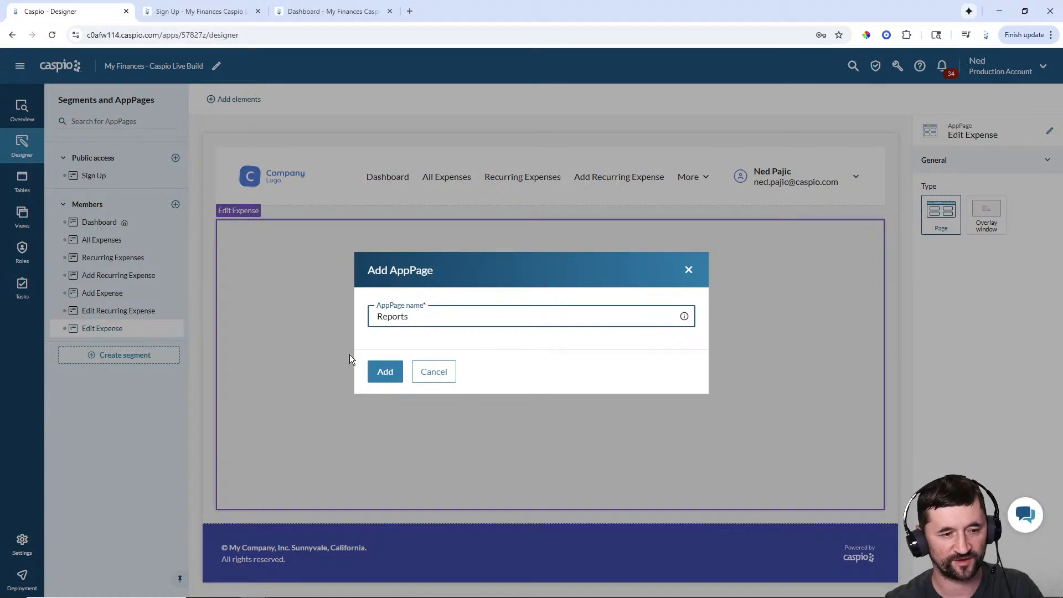
pyautogui.click(385, 372)
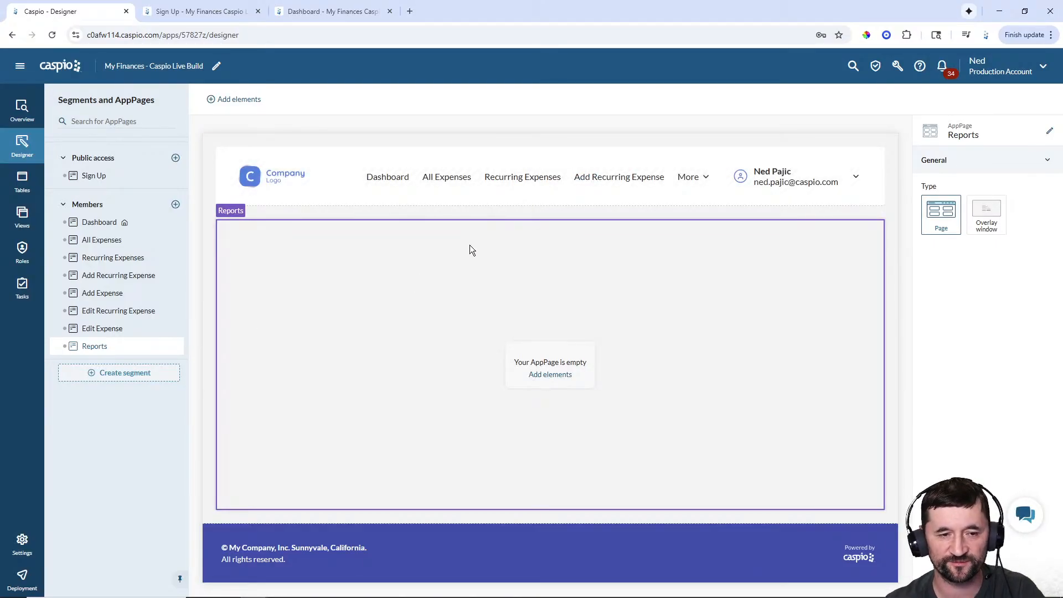
pyautogui.click(586, 177)
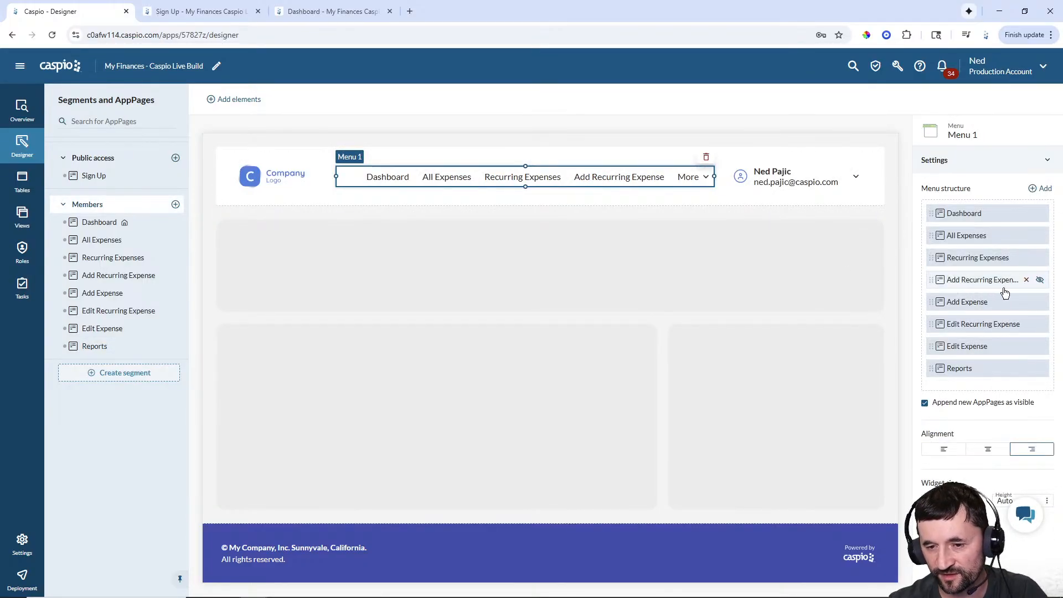
# - Hide Add Recurring Expense, Add Expense, Edit Recurring Expense and Edit Expense from the menu, and narrow it
pyautogui.click(1041, 281)
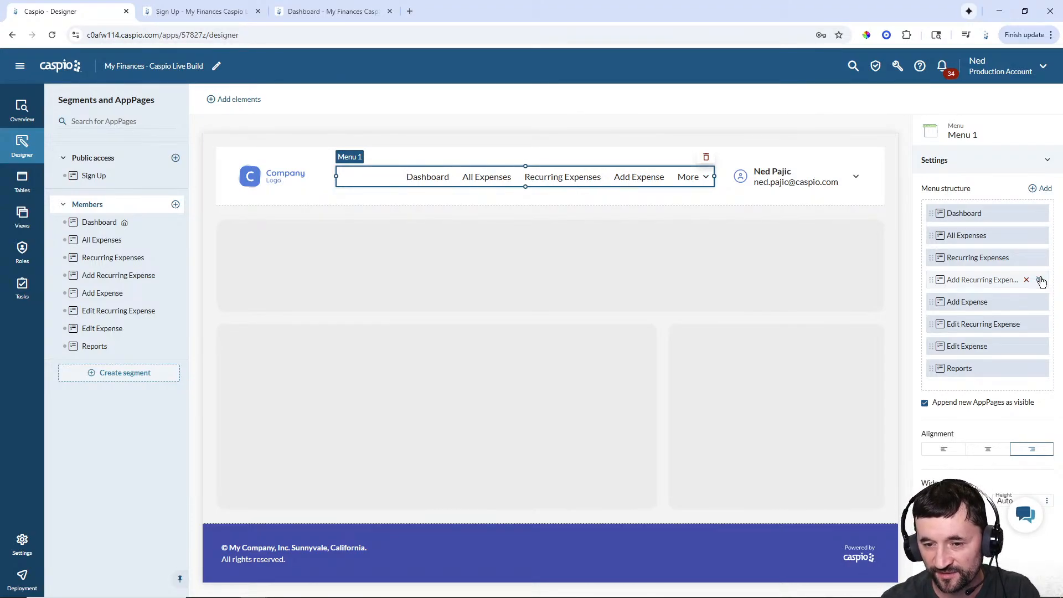
pyautogui.click(1041, 303)
pyautogui.click(1041, 325)
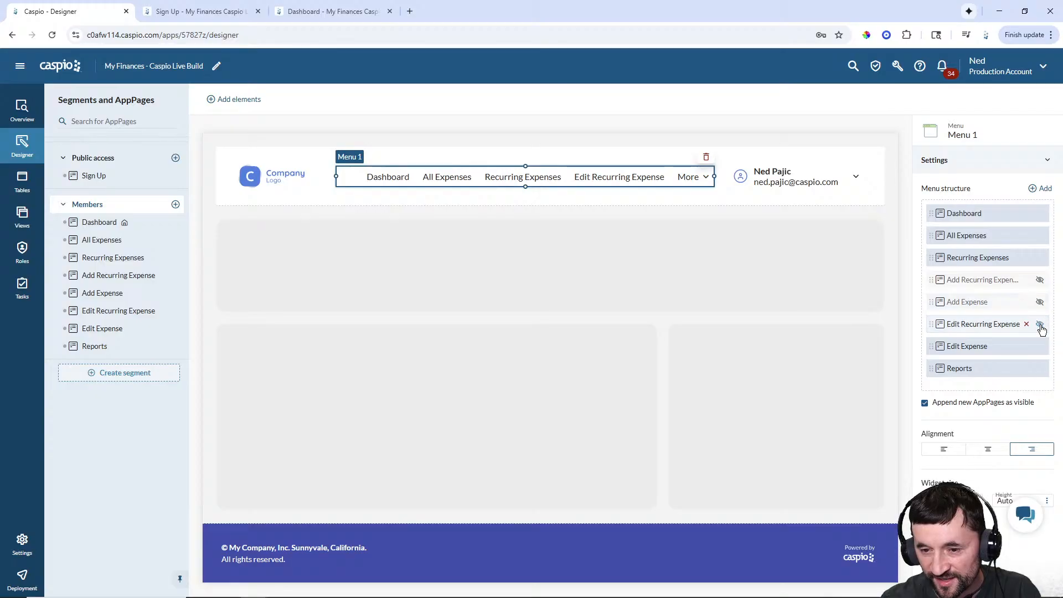
pyautogui.click(1041, 347)
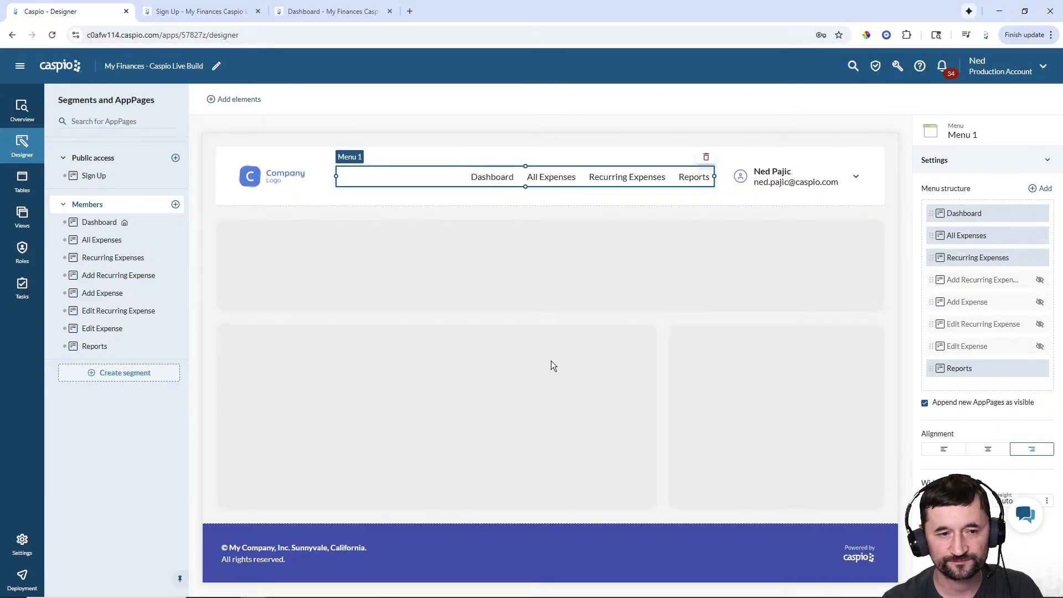
pyautogui.moveTo(337, 175); pyautogui.dragTo(444, 174)
pyautogui.click(294, 177)
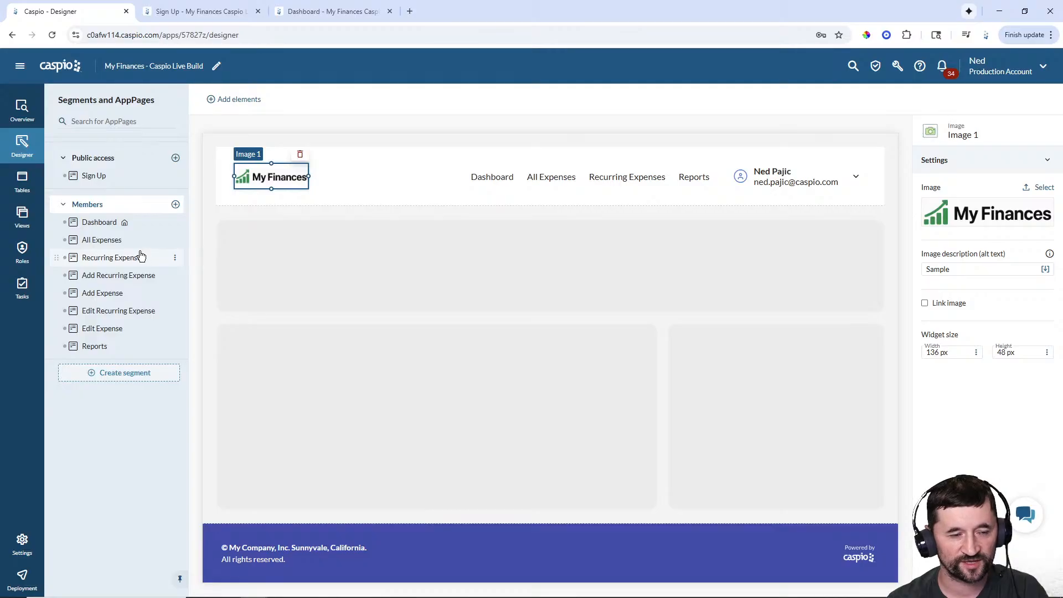
# - Open the empty All Expenses member page in the Designer
pyautogui.click(98, 245)
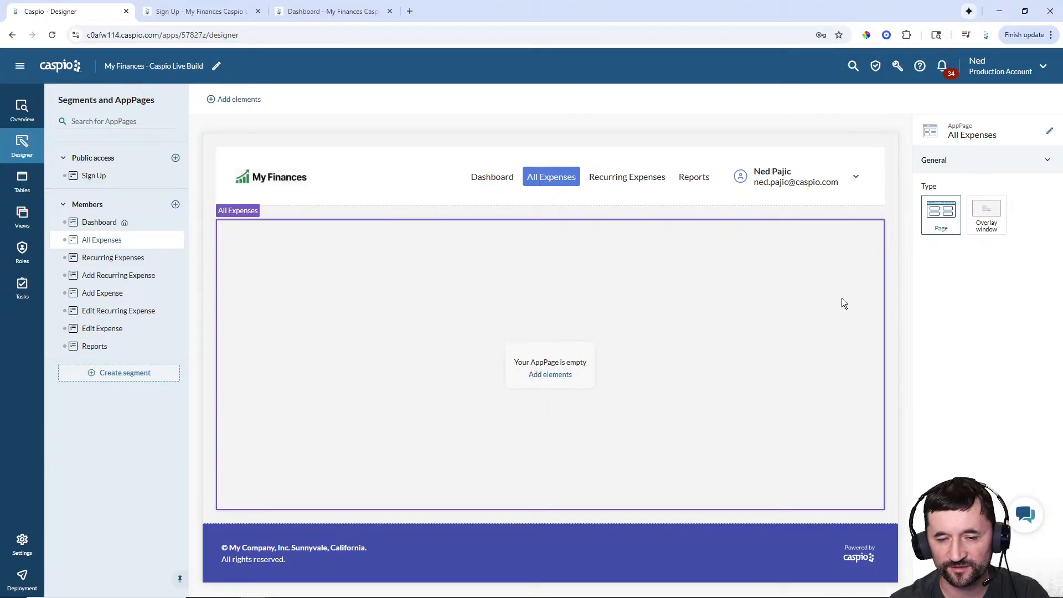
# - View the live My Finances All Expenses page with its filter, 7 records and monthly chart
pyautogui.click(337, 17)
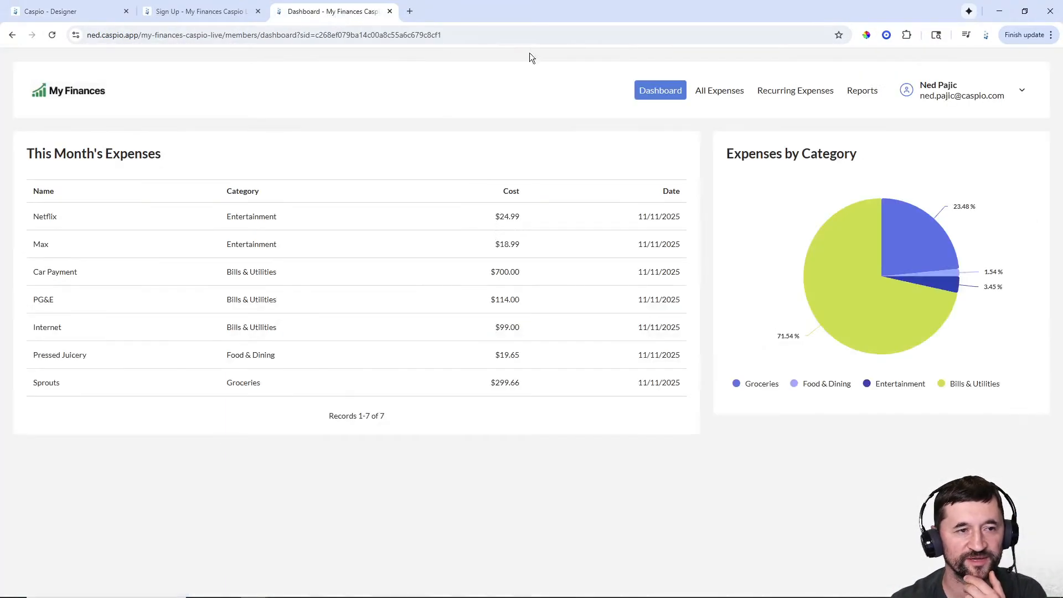
pyautogui.click(723, 99)
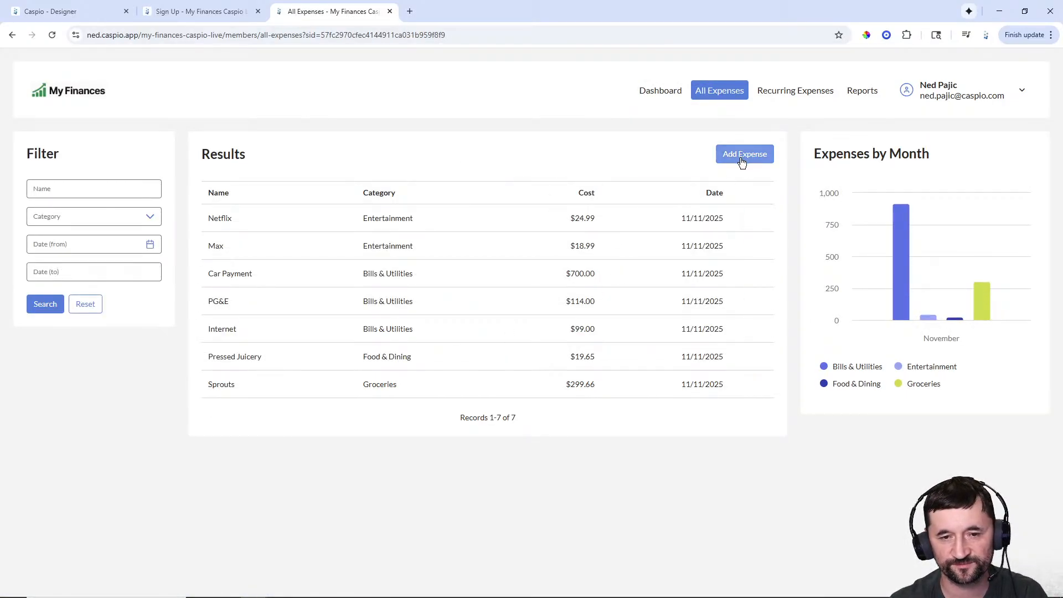
pyautogui.moveTo(908, 267)
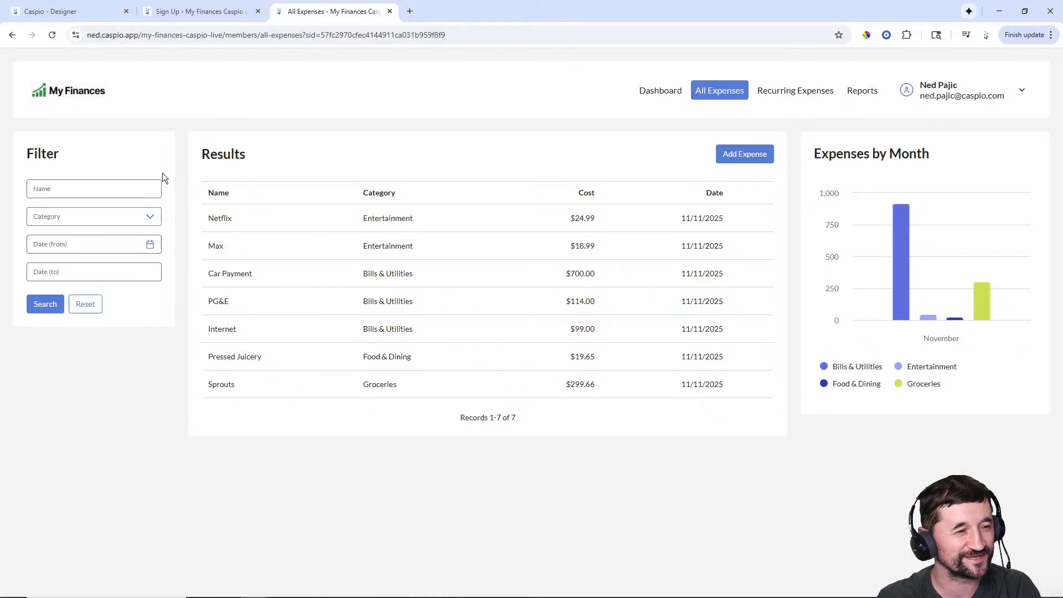
# - Place a Search Form on All Expenses from mfcl_tbl_my_expenses with Name, Category and Date fields
pyautogui.click(69, 13)
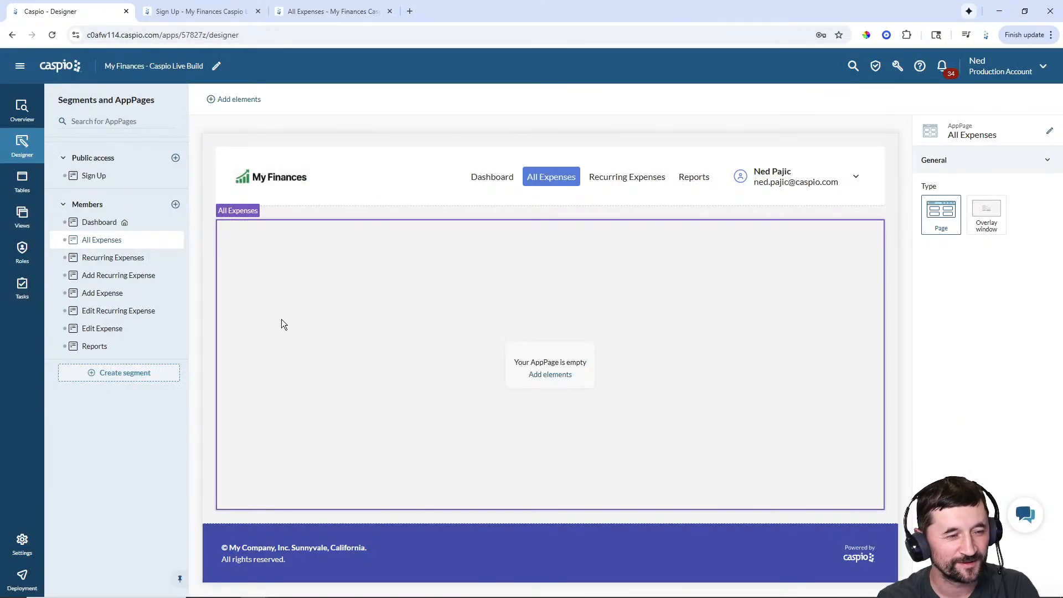
pyautogui.click(544, 375)
pyautogui.moveTo(210, 162); pyautogui.dragTo(265, 231)
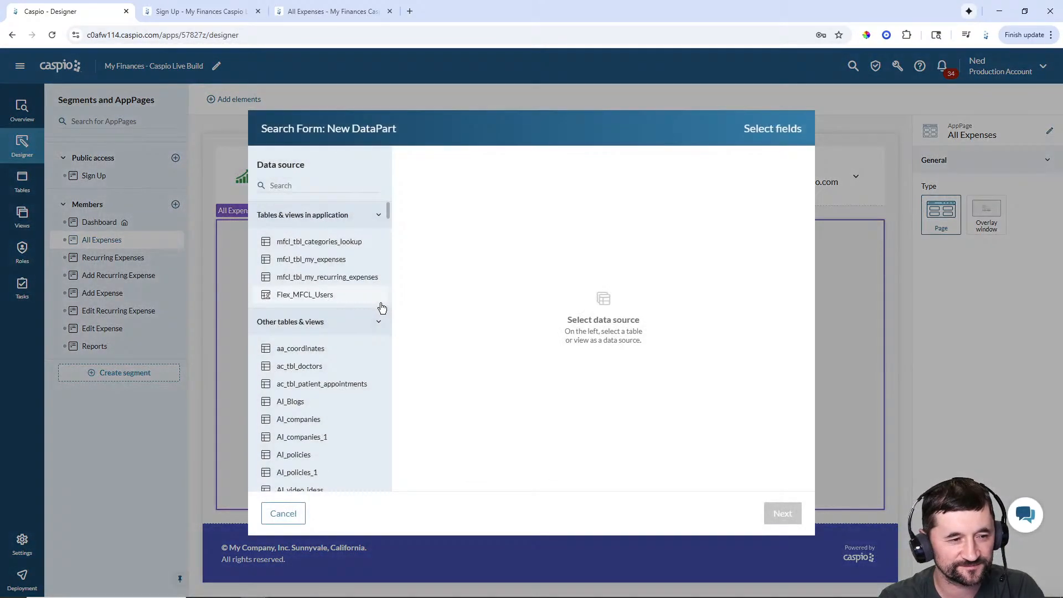
pyautogui.click(322, 265)
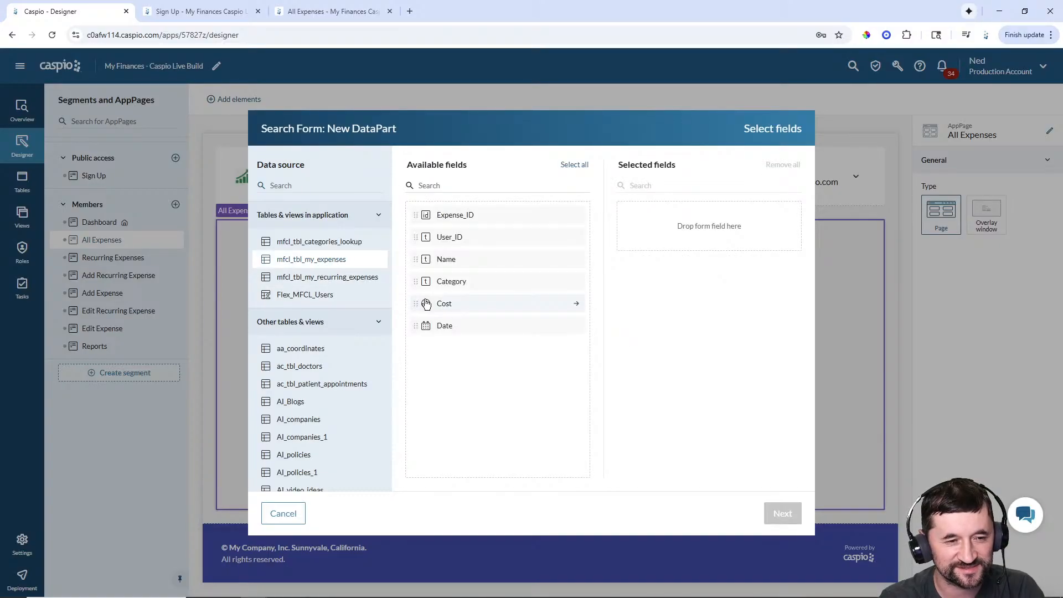
pyautogui.click(458, 261)
pyautogui.click(459, 262)
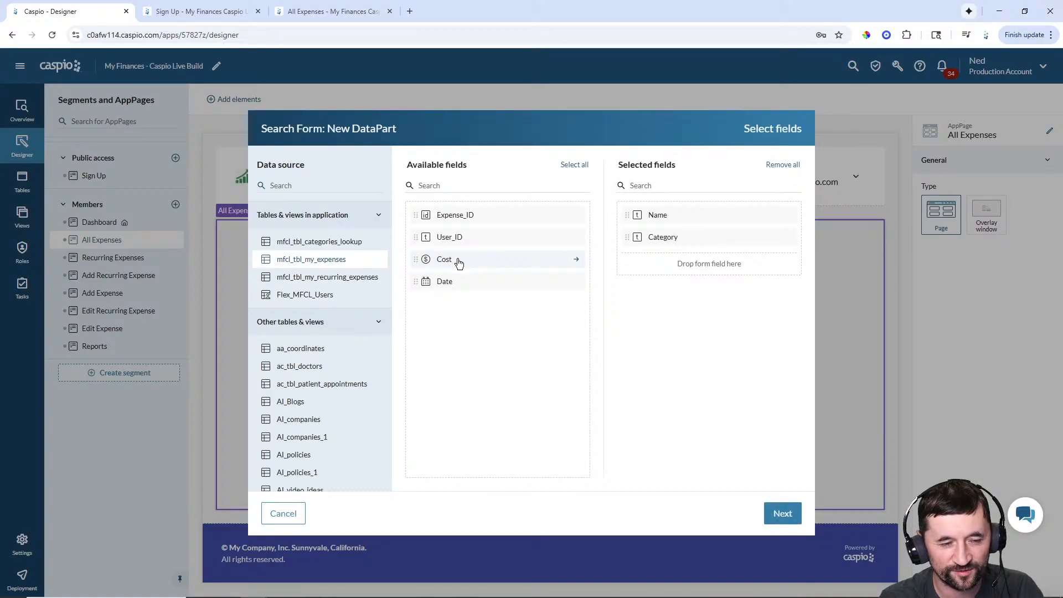
pyautogui.click(461, 283)
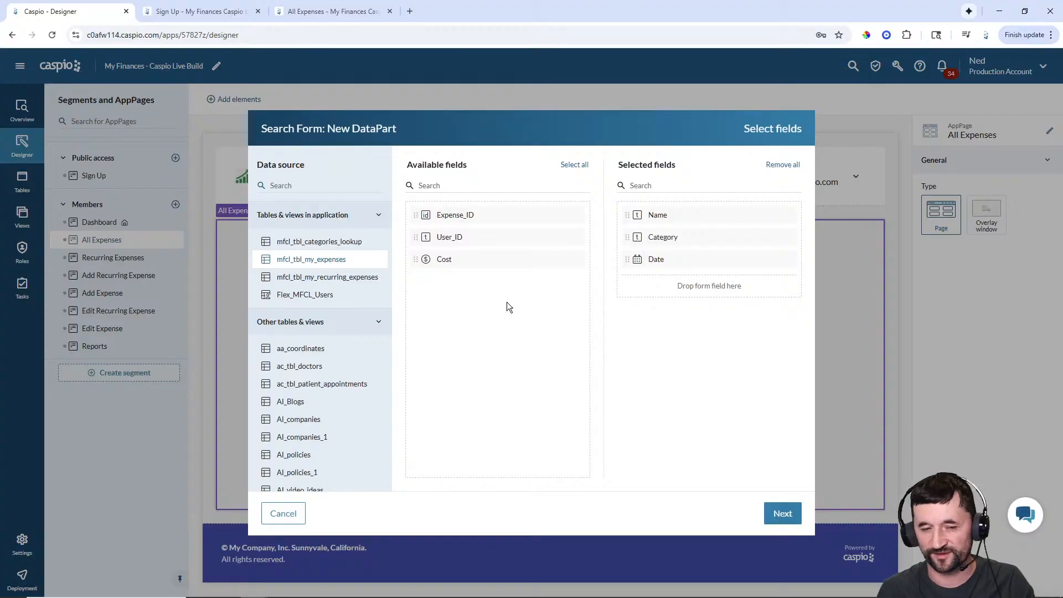
pyautogui.click(783, 513)
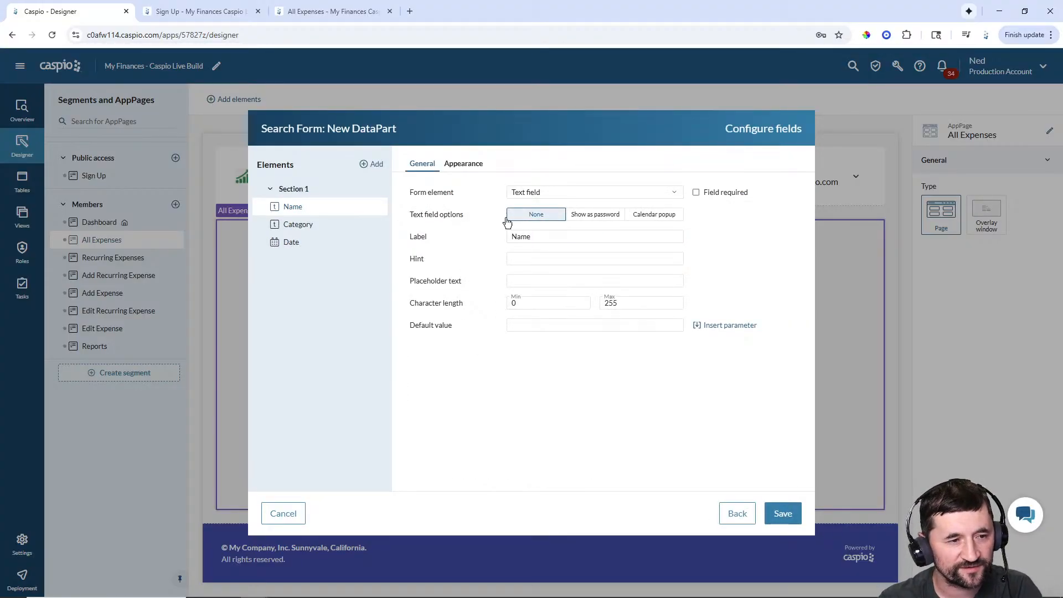
# - Give Name and Category floating labels and make Category a dropdown from mfcl_tbl_categories_lookup
pyautogui.click(464, 163)
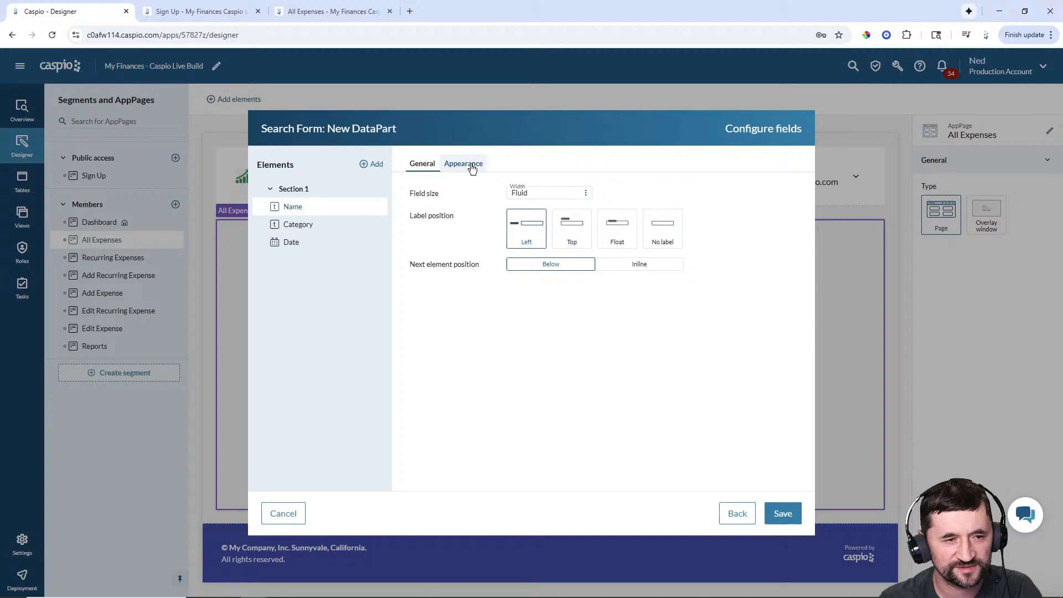
pyautogui.click(617, 228)
pyautogui.click(303, 224)
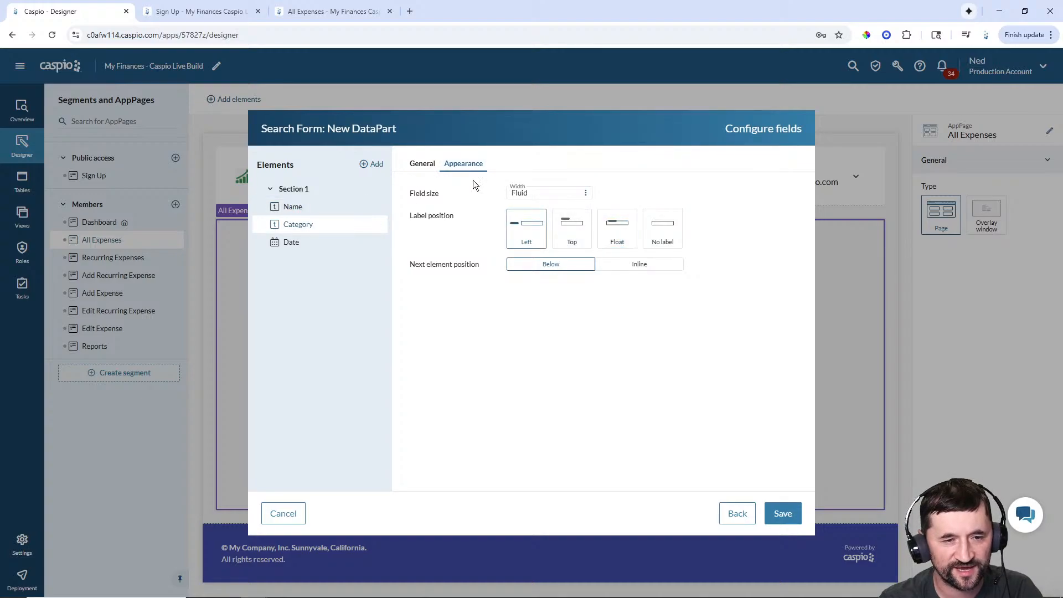
pyautogui.click(615, 233)
pyautogui.click(422, 163)
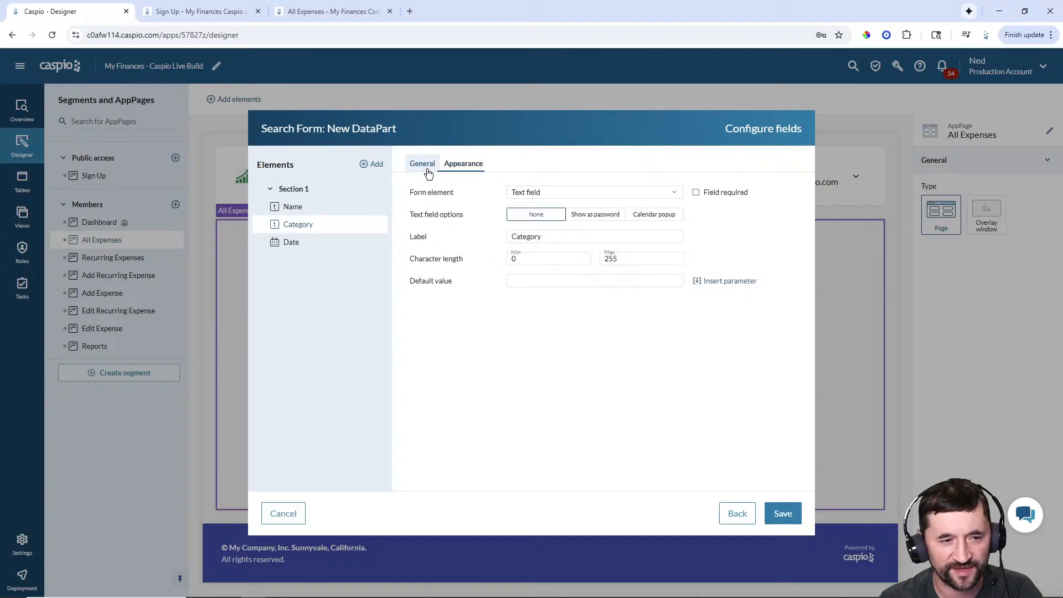
pyautogui.click(554, 192)
pyautogui.click(543, 259)
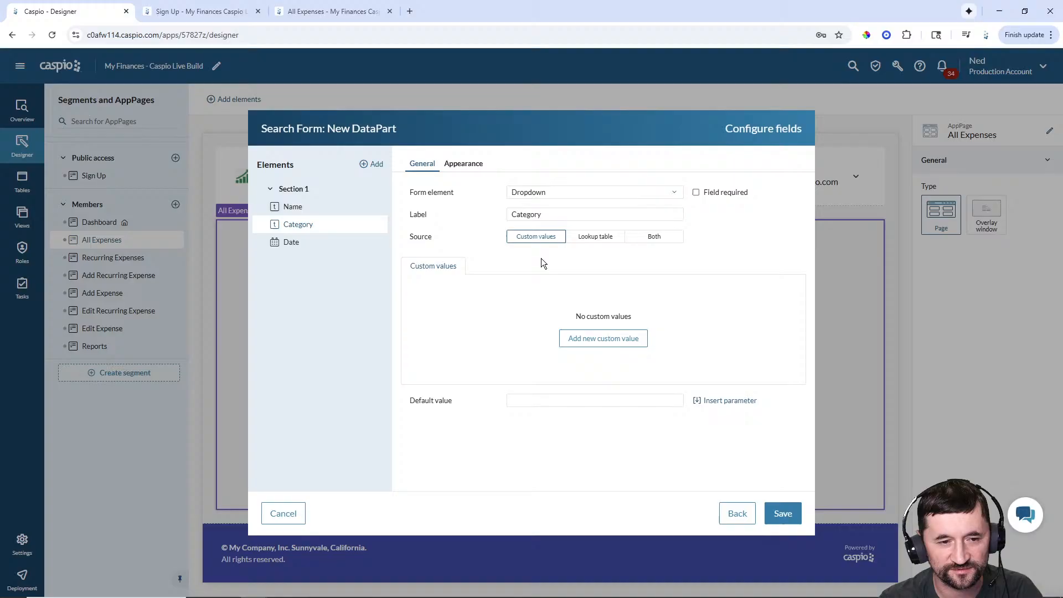
pyautogui.click(584, 239)
pyautogui.click(559, 299)
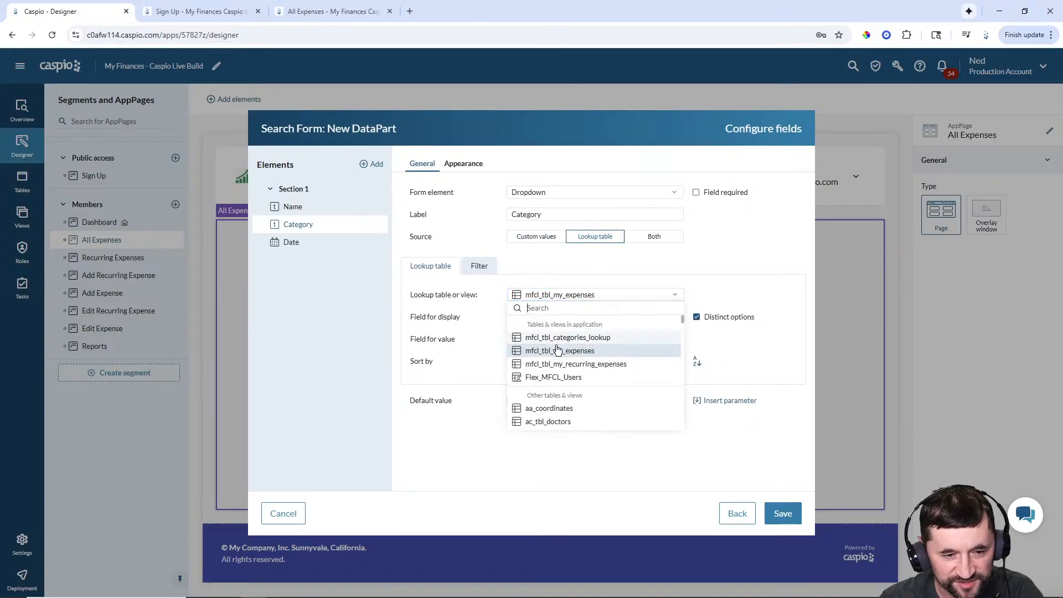
pyautogui.click(554, 337)
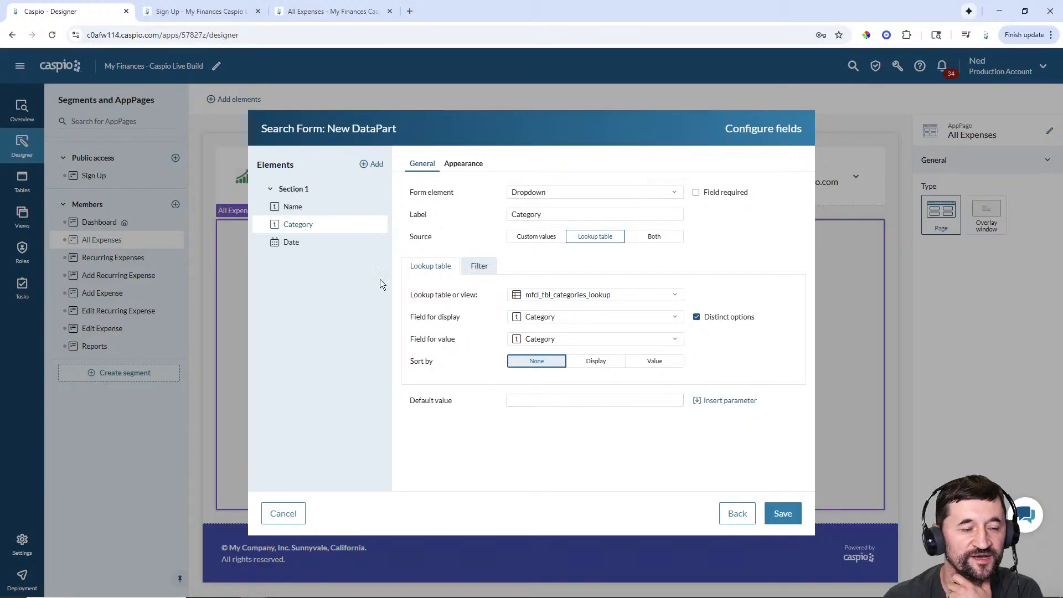
# - Add a virtual field and label the Date field 'Date (from)' with a floating label
pyautogui.click(292, 244)
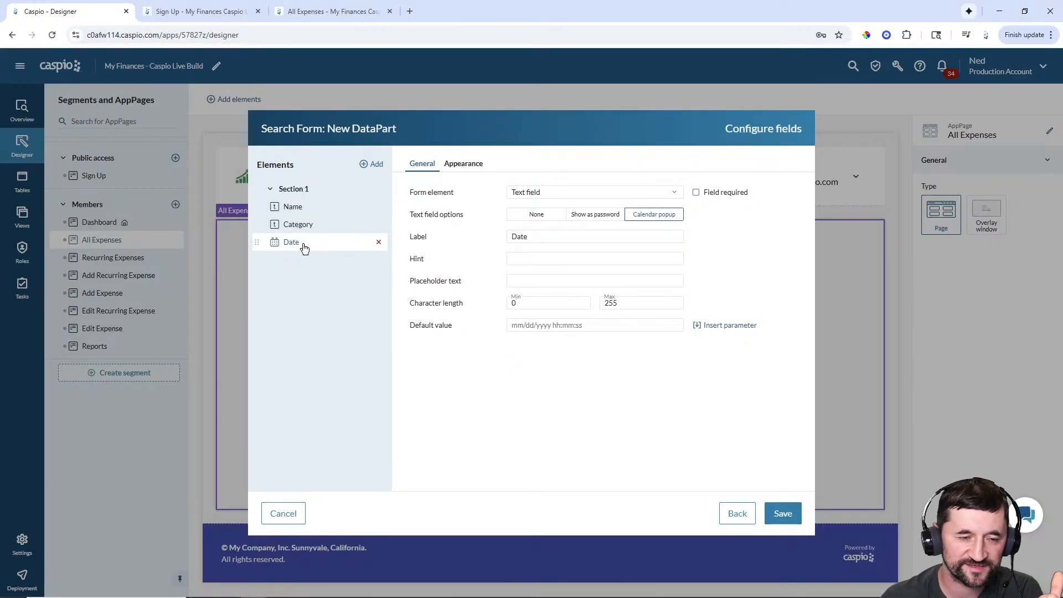
pyautogui.click(376, 166)
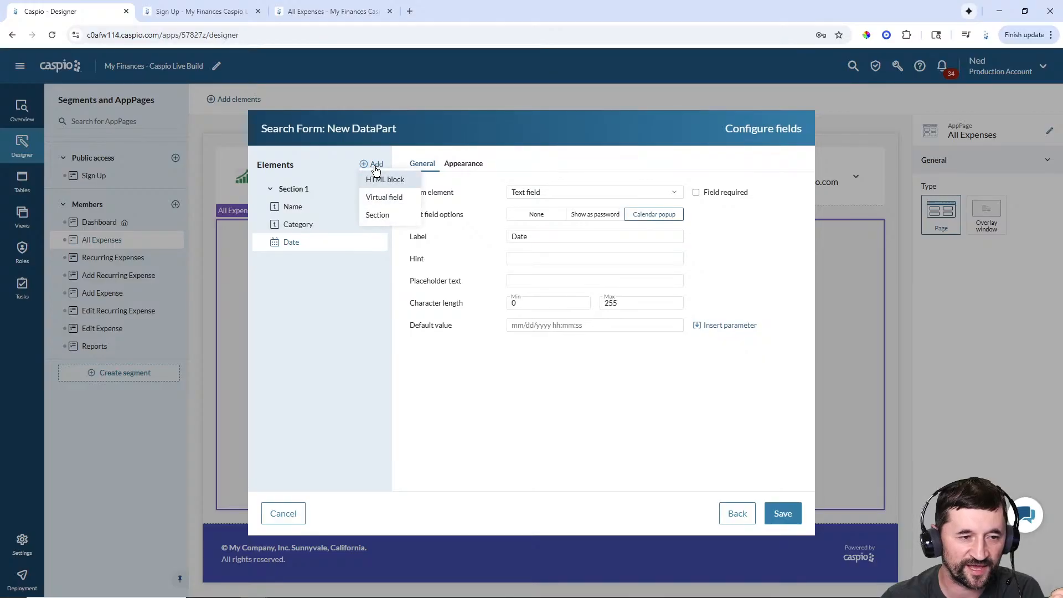
pyautogui.click(382, 198)
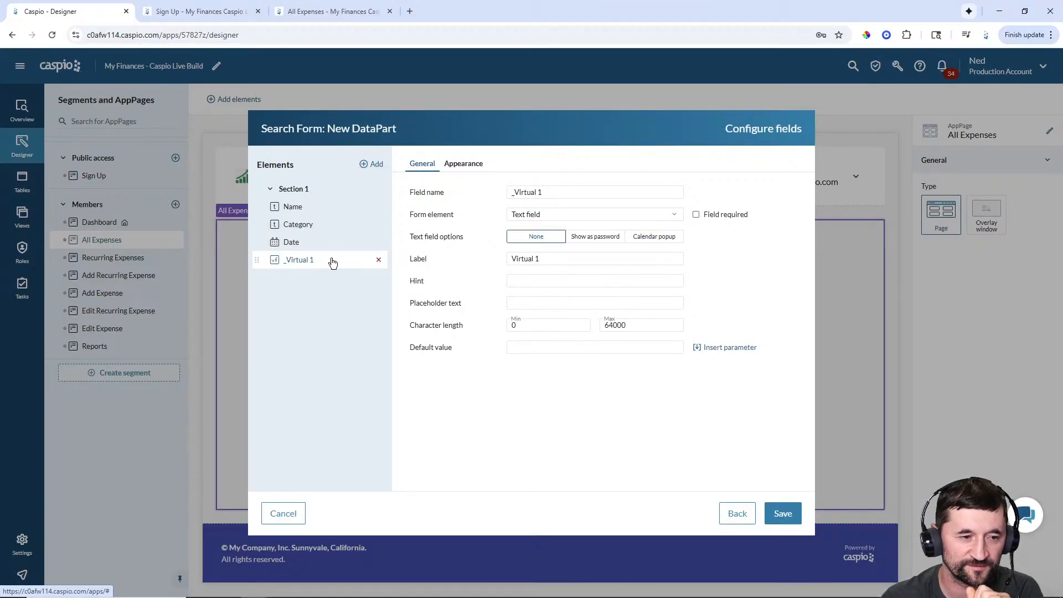
pyautogui.click(302, 247)
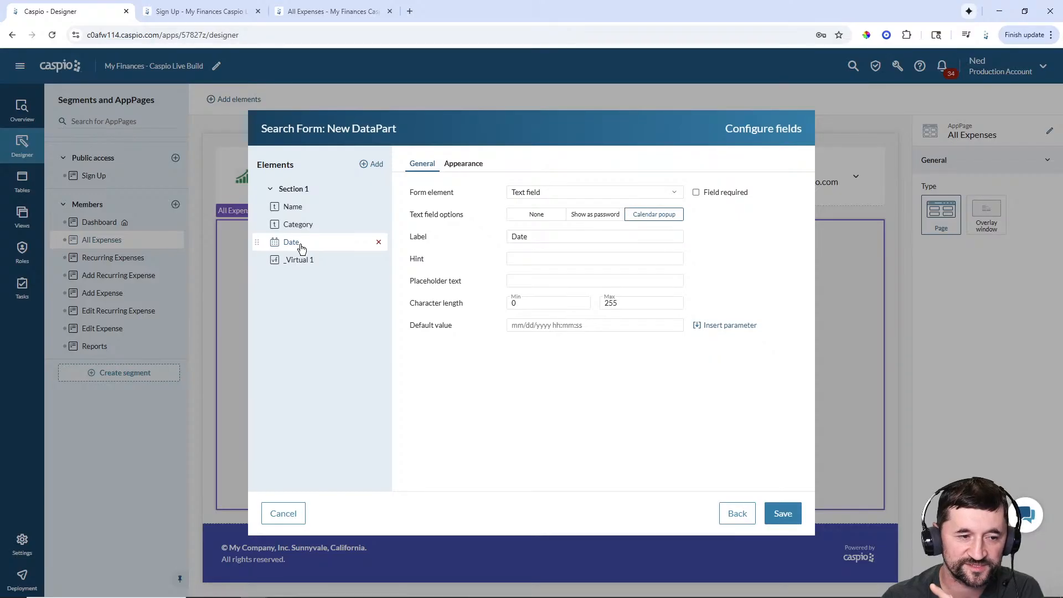
pyautogui.click(537, 237)
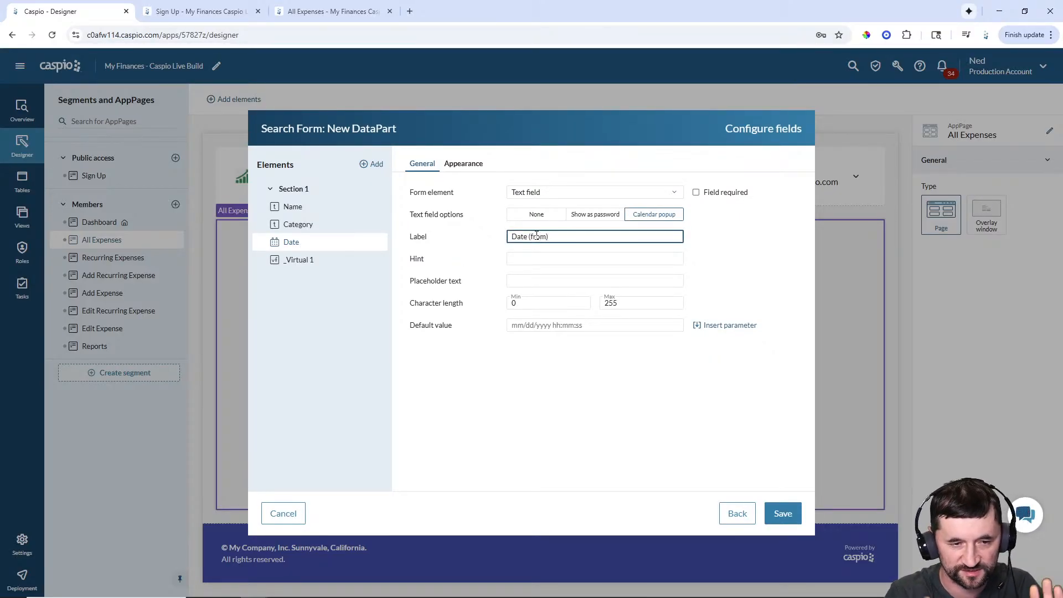
pyautogui.click(468, 164)
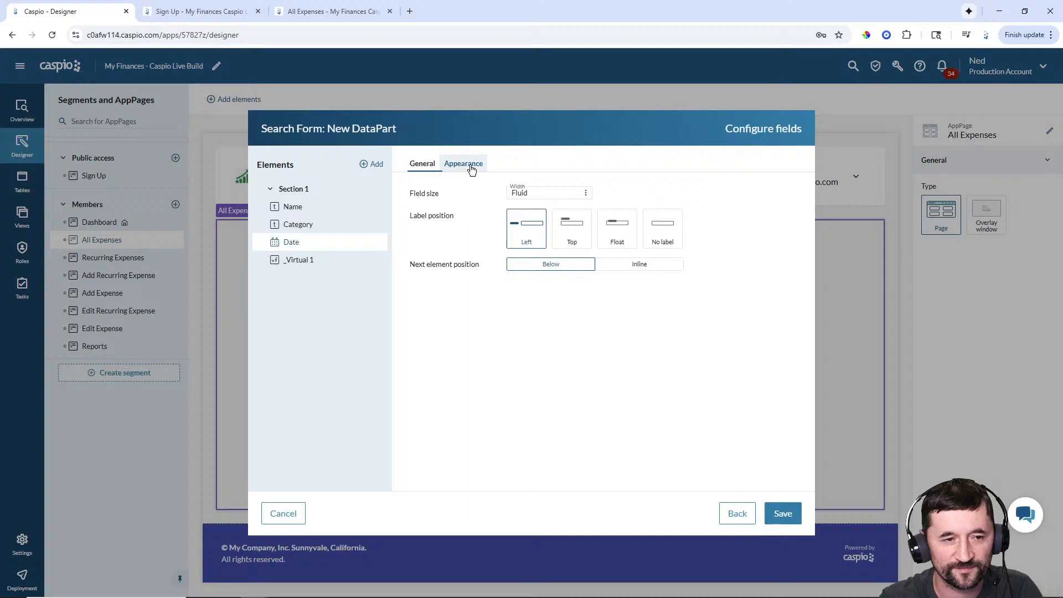
pyautogui.click(619, 243)
# - Label _Virtual 1 'Date (to)' with a floating label and save the search form
pyautogui.click(303, 260)
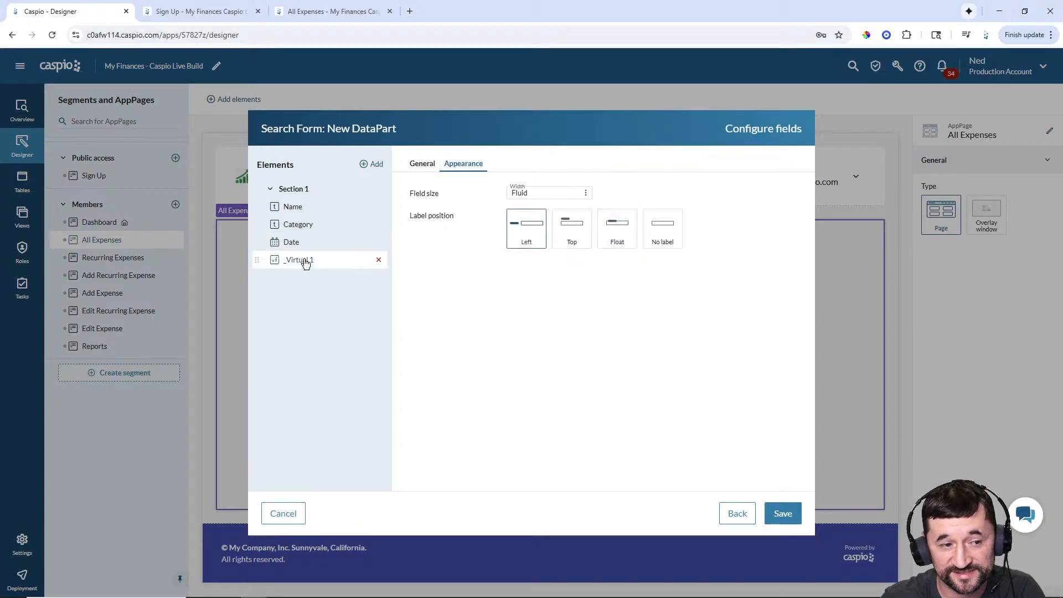
pyautogui.click(421, 163)
pyautogui.click(550, 257)
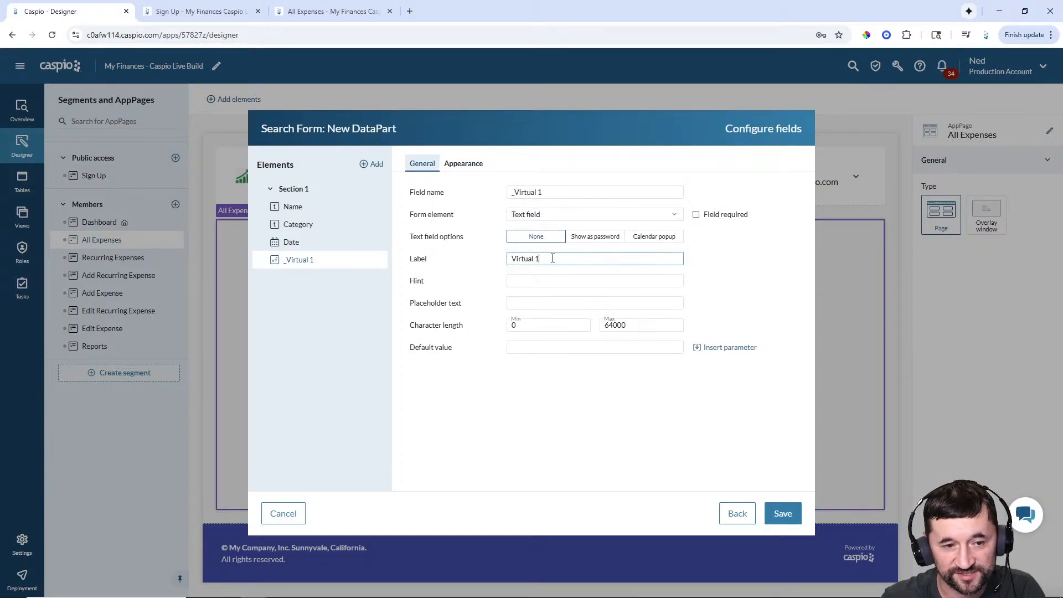
pyautogui.moveTo(550, 258); pyautogui.dragTo(476, 251)
pyautogui.write('Date')
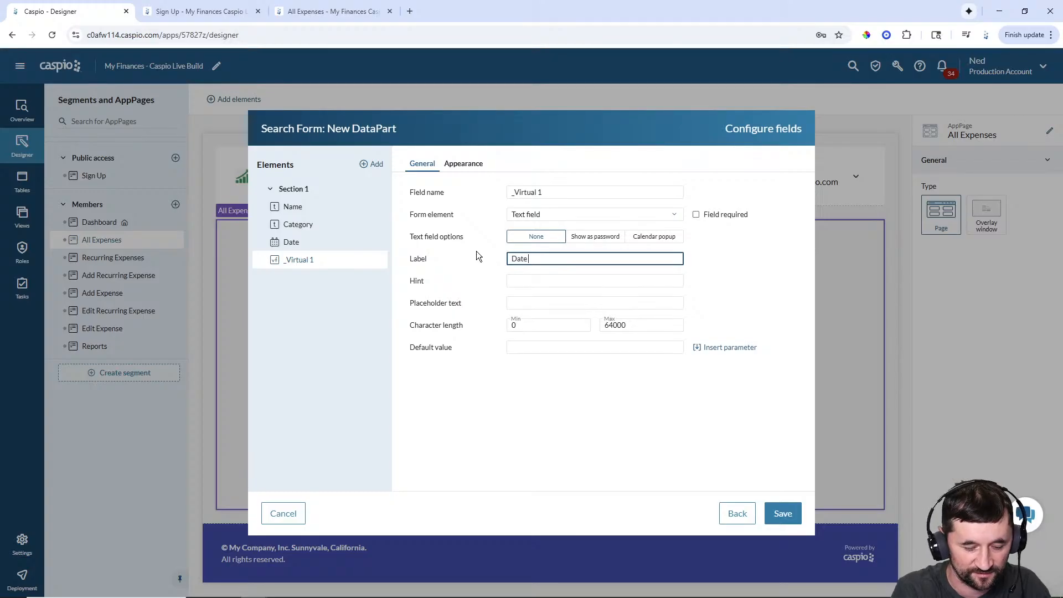
pyautogui.write(' (to)')
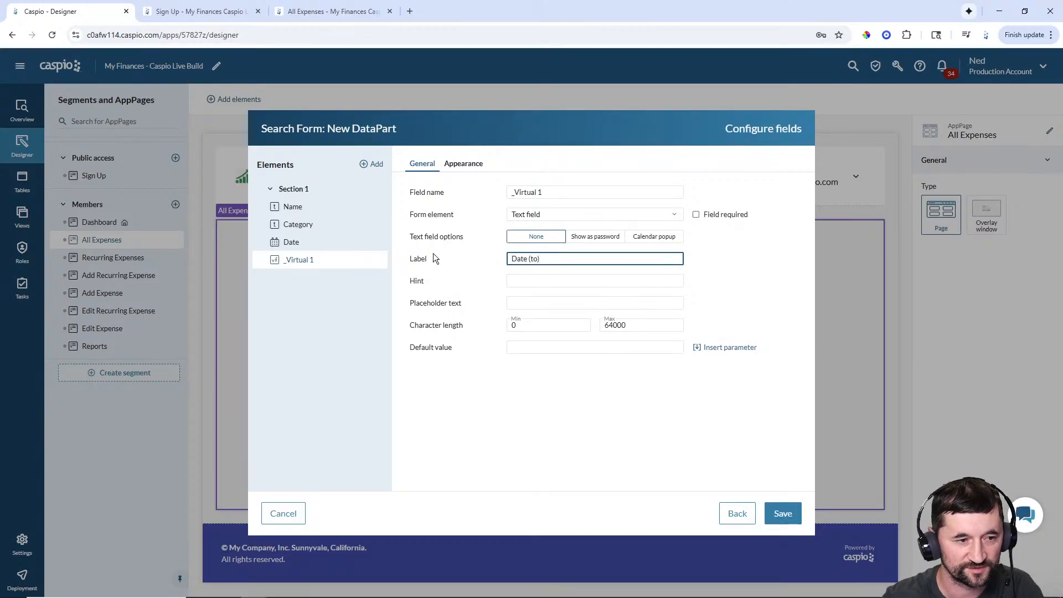
pyautogui.click(292, 242)
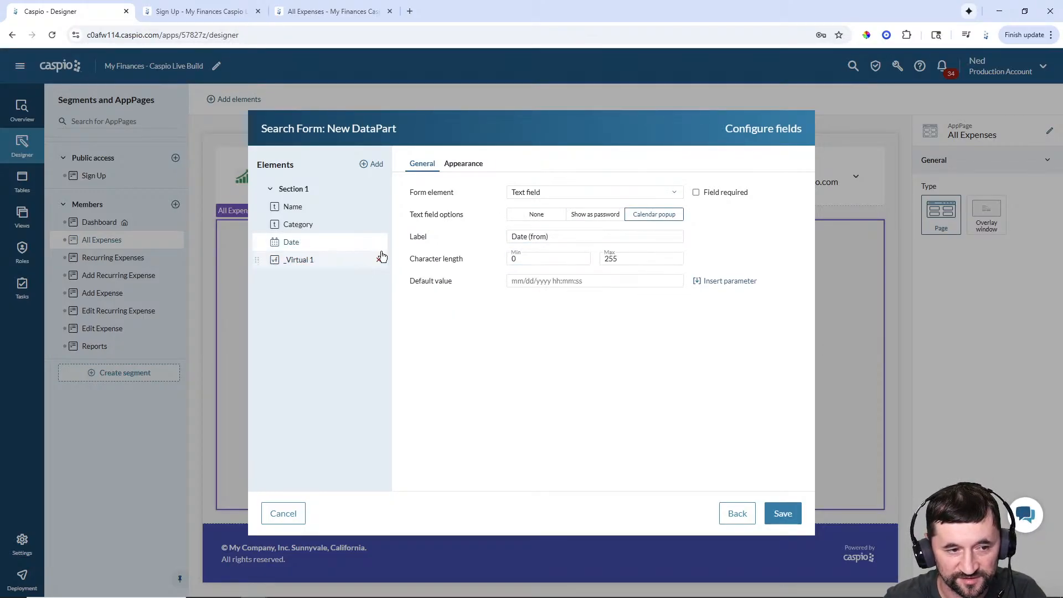
pyautogui.click(314, 269)
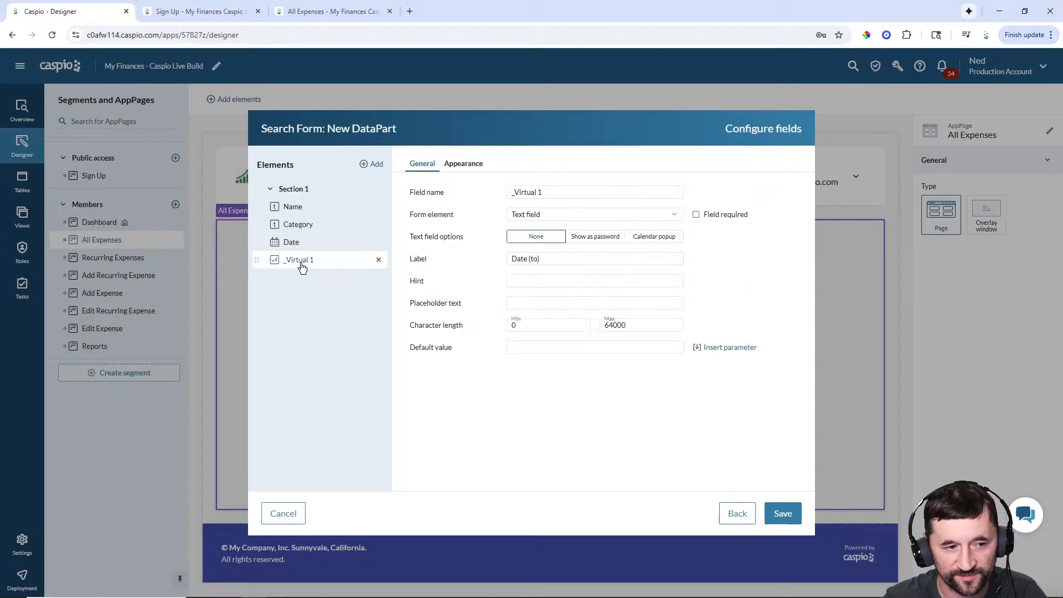
pyautogui.click(539, 257)
pyautogui.click(460, 164)
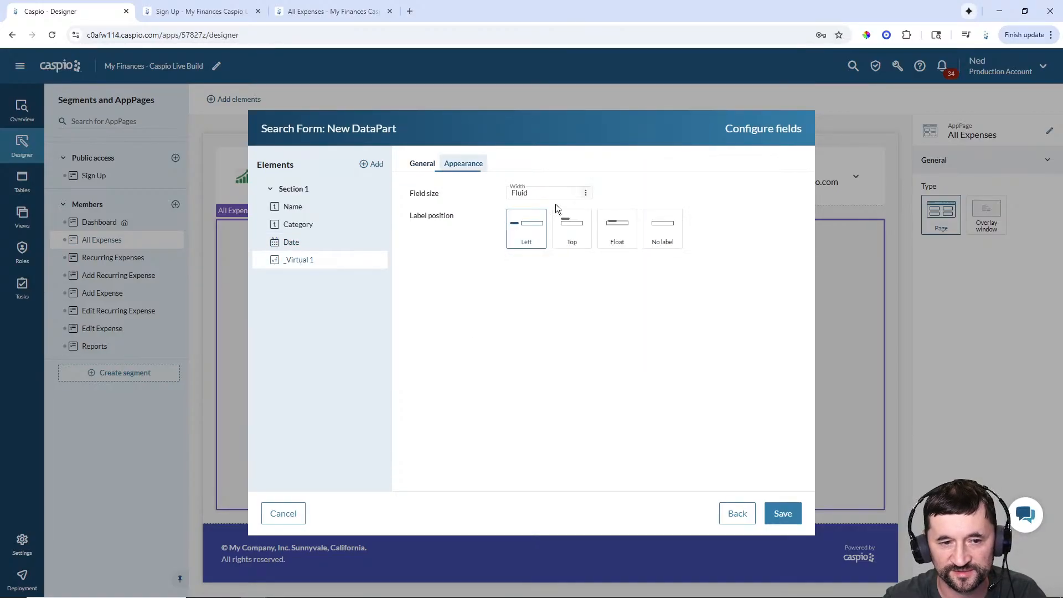
pyautogui.click(604, 228)
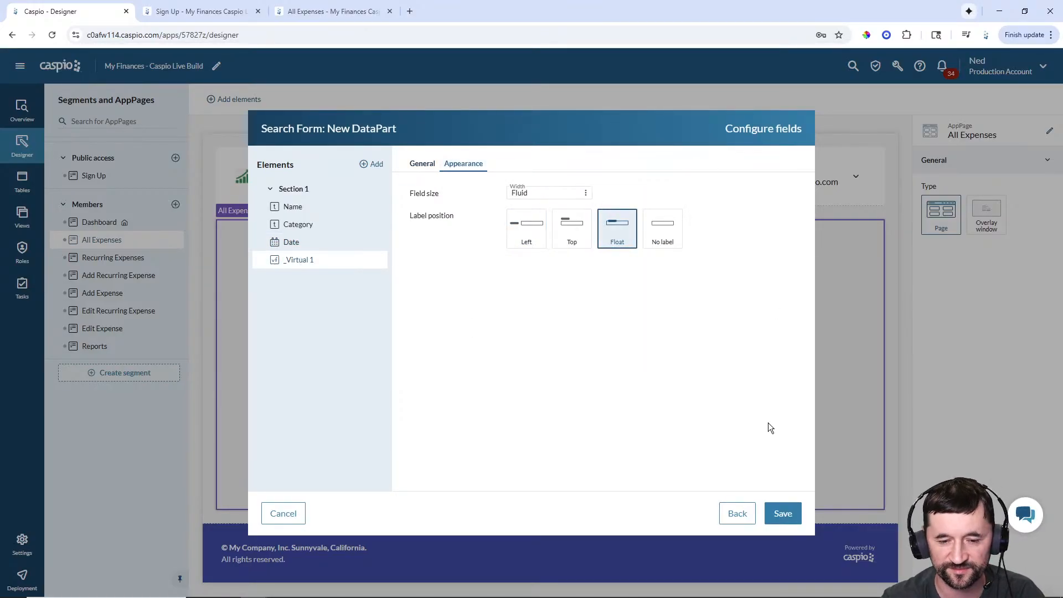
pyautogui.click(791, 515)
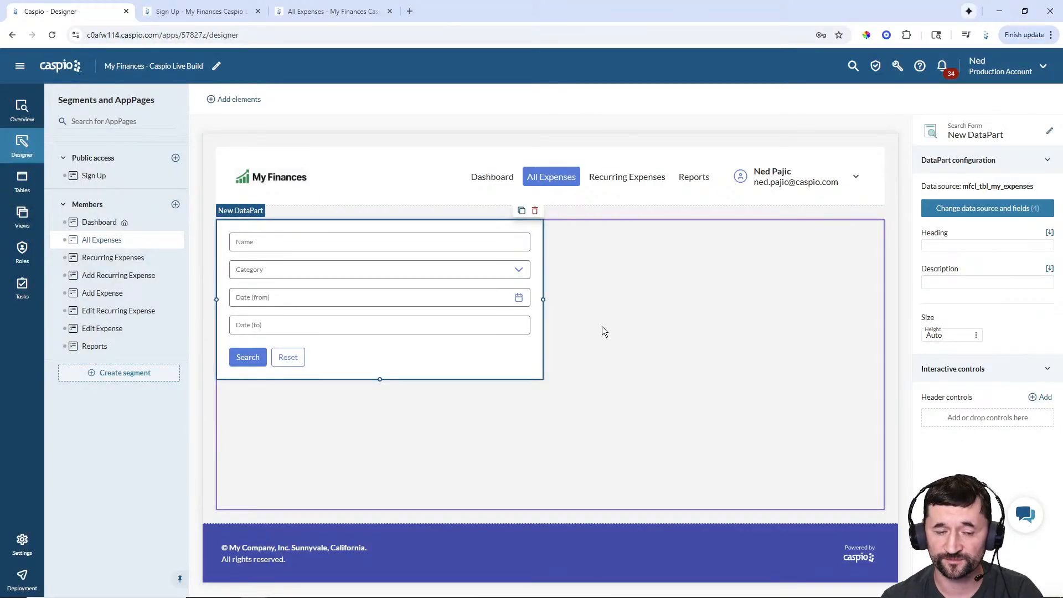
pyautogui.click(545, 298)
# - Narrow the search form, head it Filter and rename it 'Members - Filter Expenses'
pyautogui.click(535, 300)
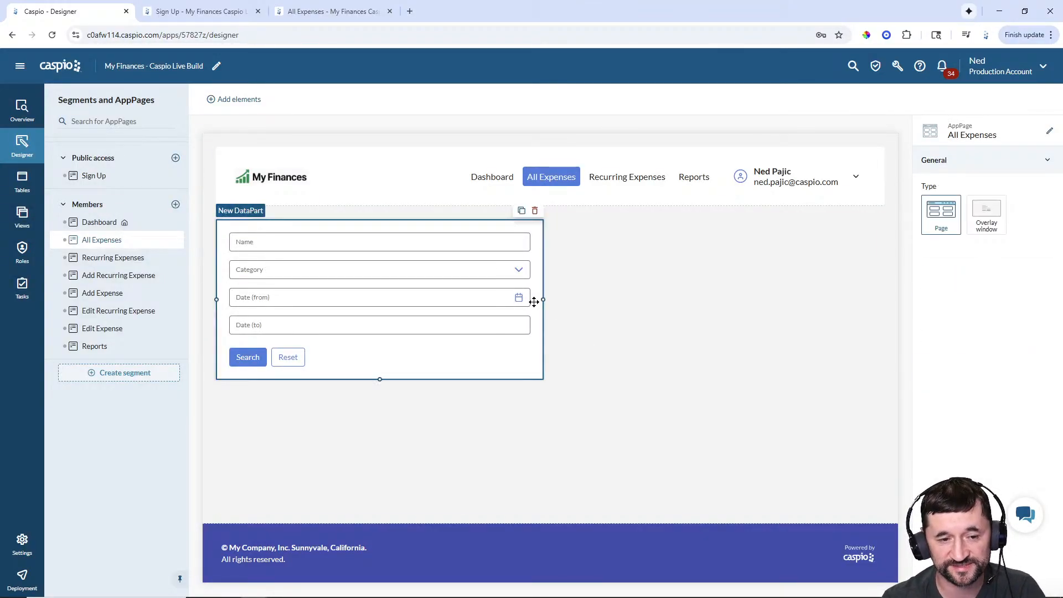
pyautogui.moveTo(543, 300); pyautogui.dragTo(315, 300)
pyautogui.click(957, 247)
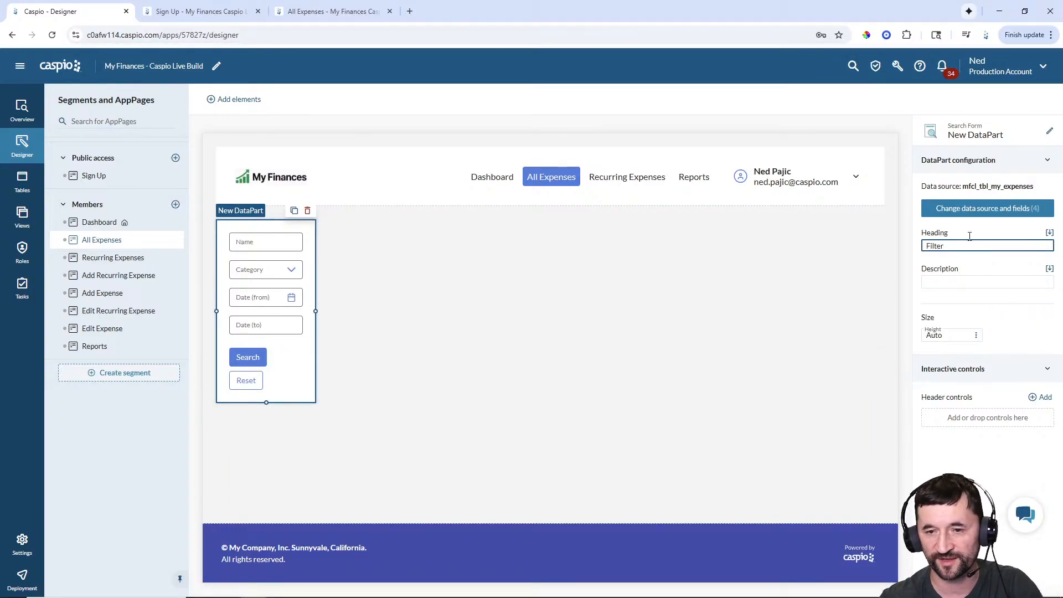
pyautogui.click(1050, 132)
pyautogui.write('M')
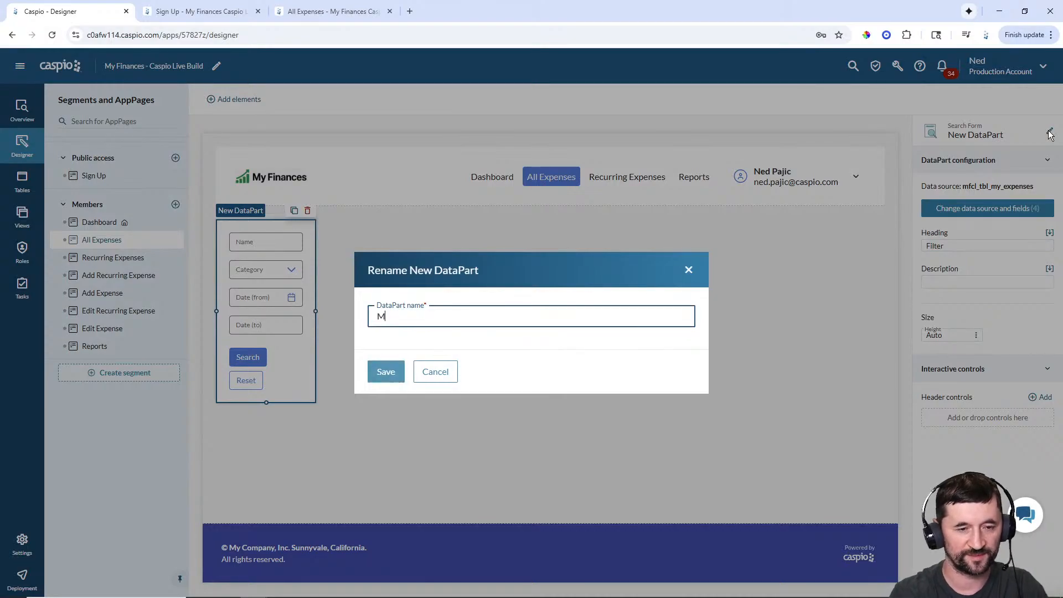
pyautogui.write('embers - Filter Expenses')
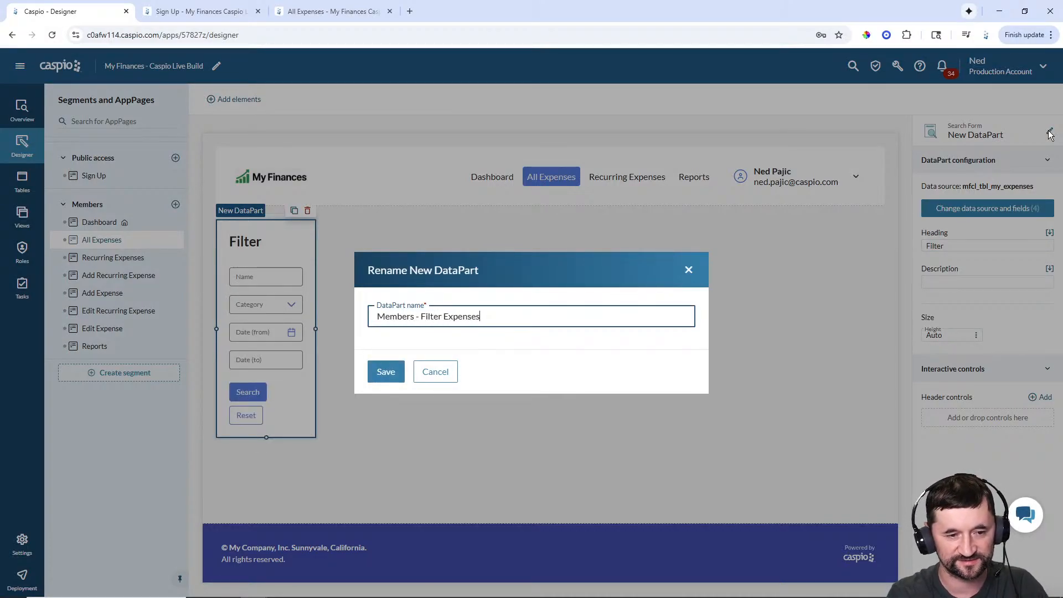
pyautogui.press('Return')
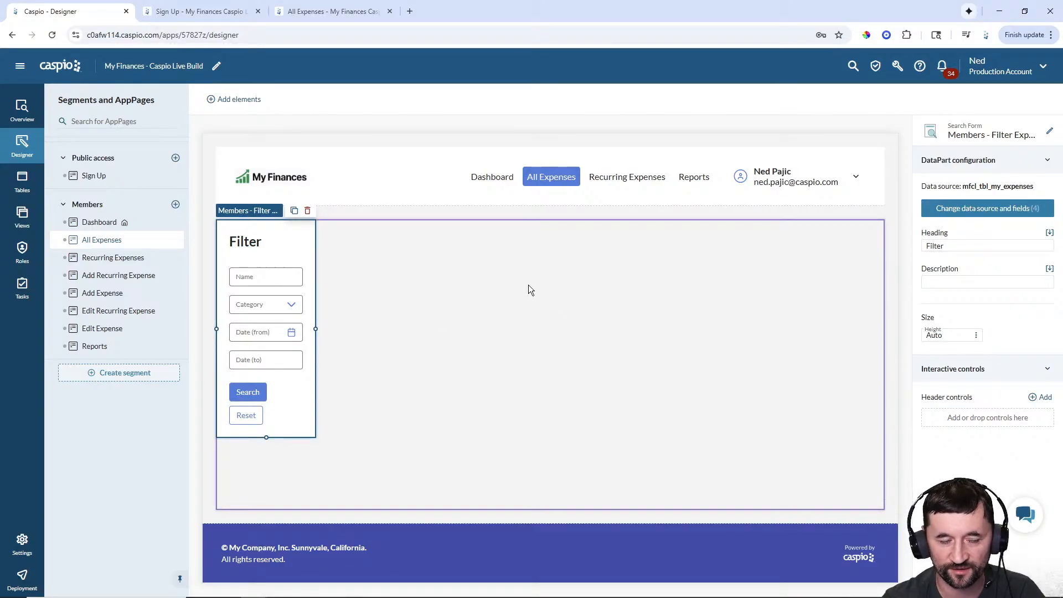
# - Resize the Filter form wide across the page and then back to a slim column
pyautogui.click(235, 105)
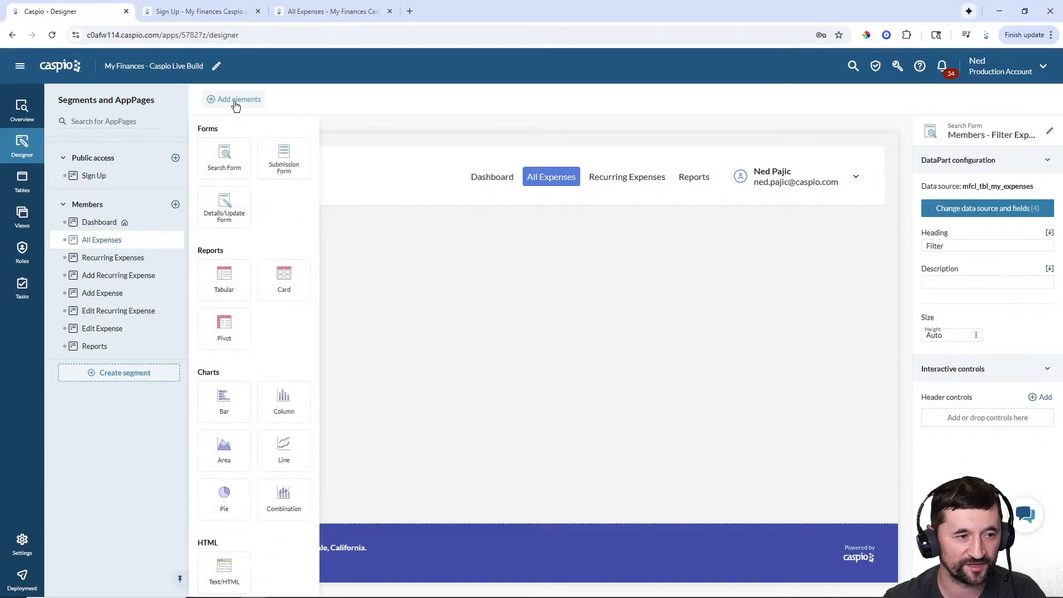
pyautogui.click(579, 301)
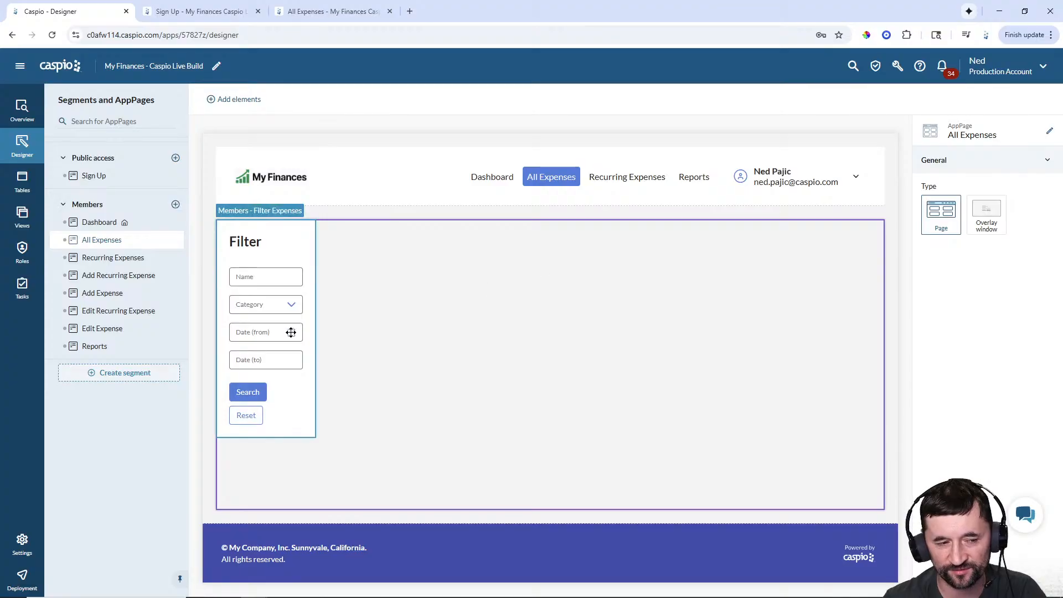
pyautogui.click(310, 330)
pyautogui.moveTo(316, 329); pyautogui.dragTo(864, 324)
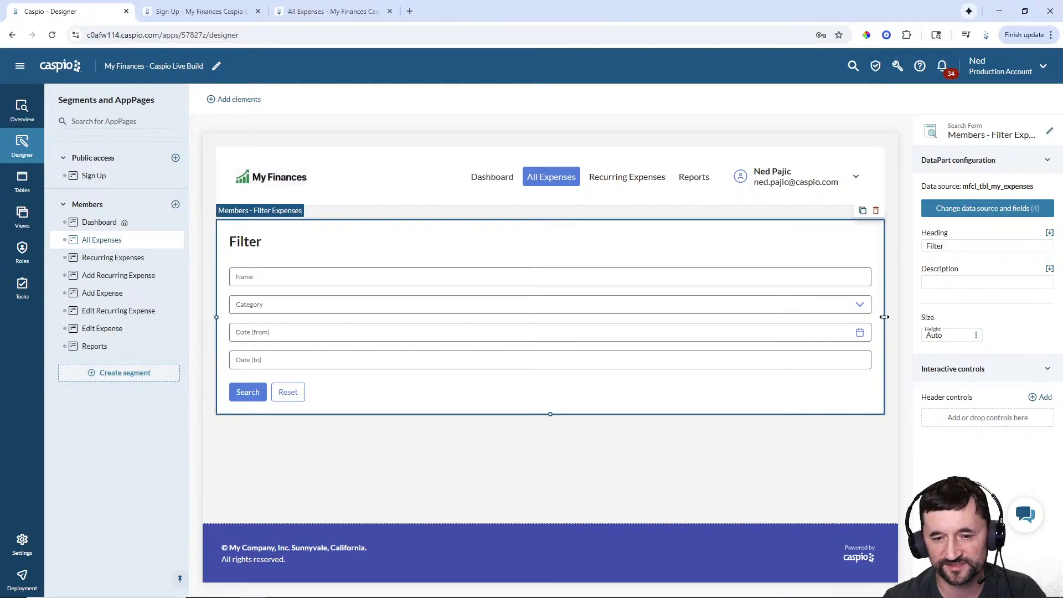
pyautogui.moveTo(884, 317); pyautogui.dragTo(319, 326)
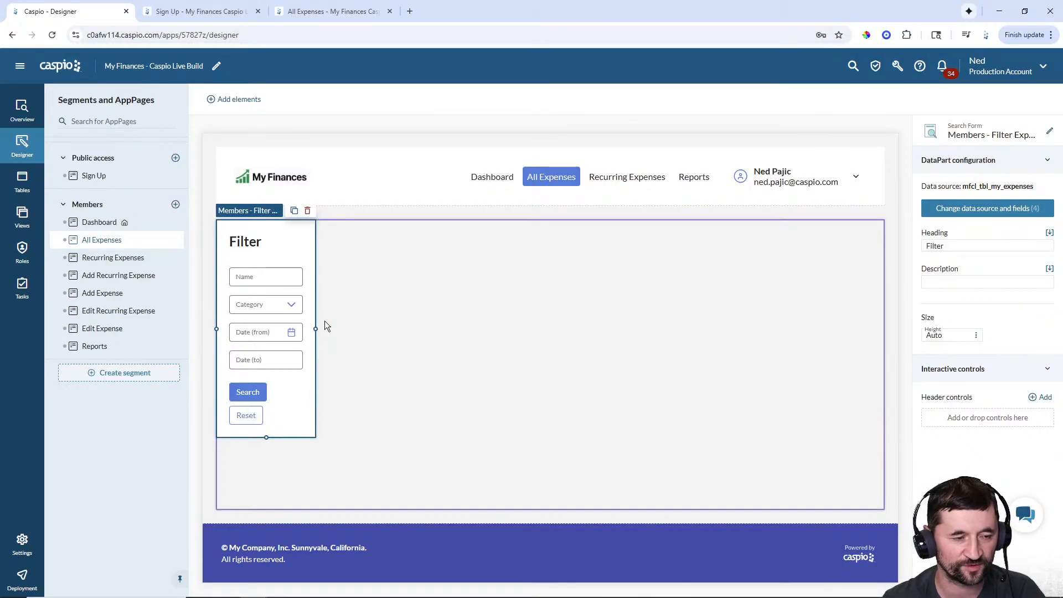
# - Place a tabular report on mfcl_tbl_my_expenses listing Name, Category, Cost and Date, and save it
pyautogui.click(239, 99)
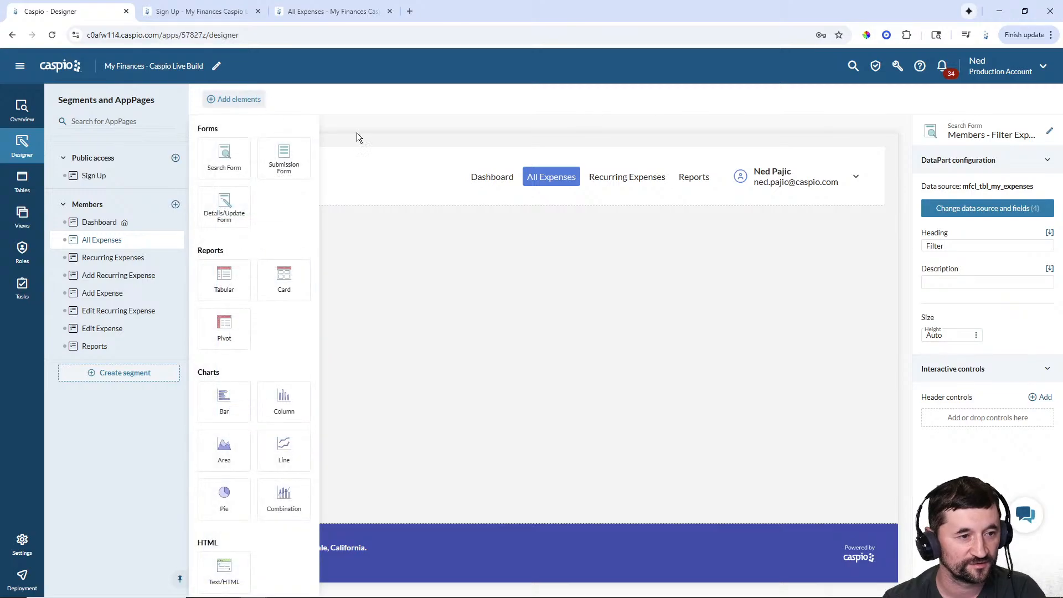
pyautogui.moveTo(238, 280); pyautogui.dragTo(502, 244)
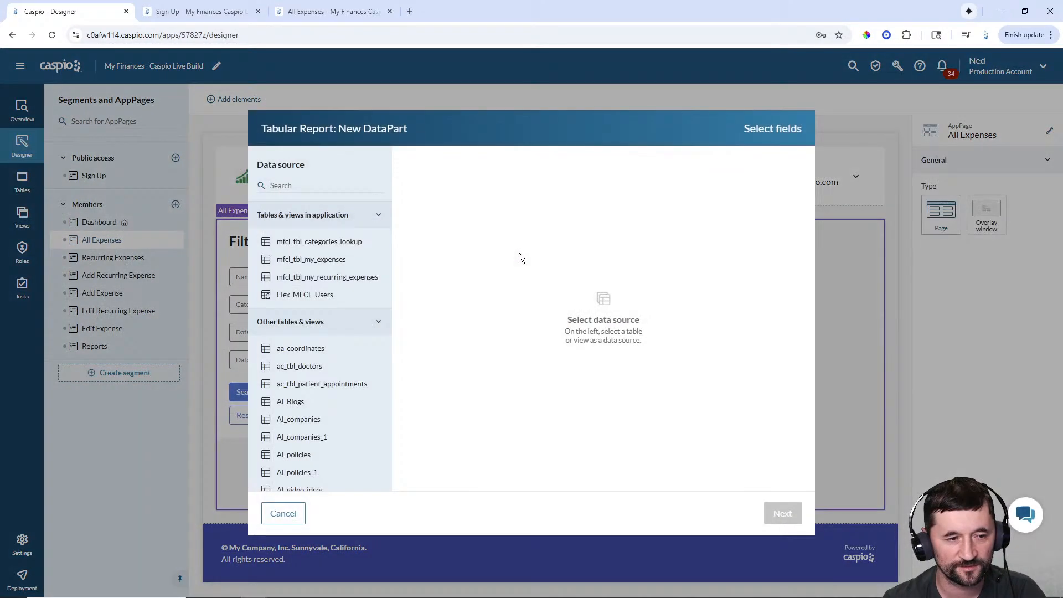
pyautogui.click(332, 261)
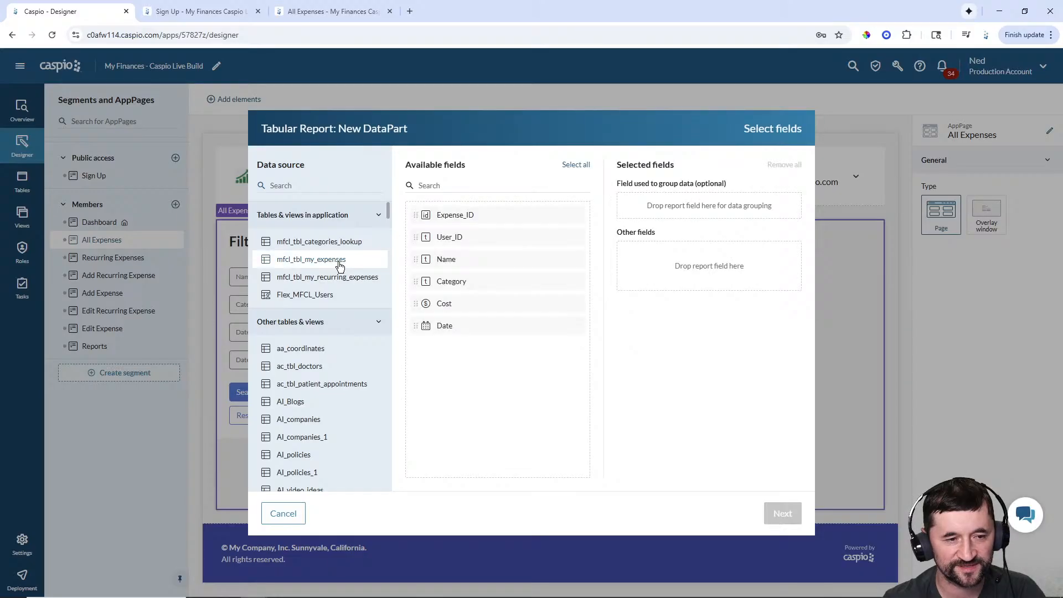
pyautogui.doubleClick(448, 264)
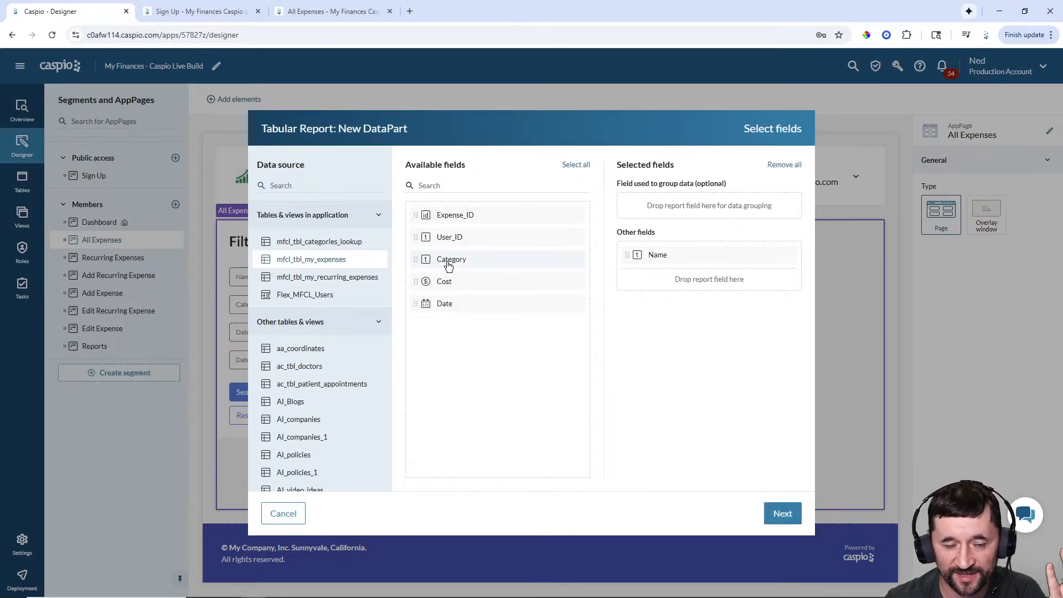
pyautogui.doubleClick(449, 265)
pyautogui.doubleClick(449, 264)
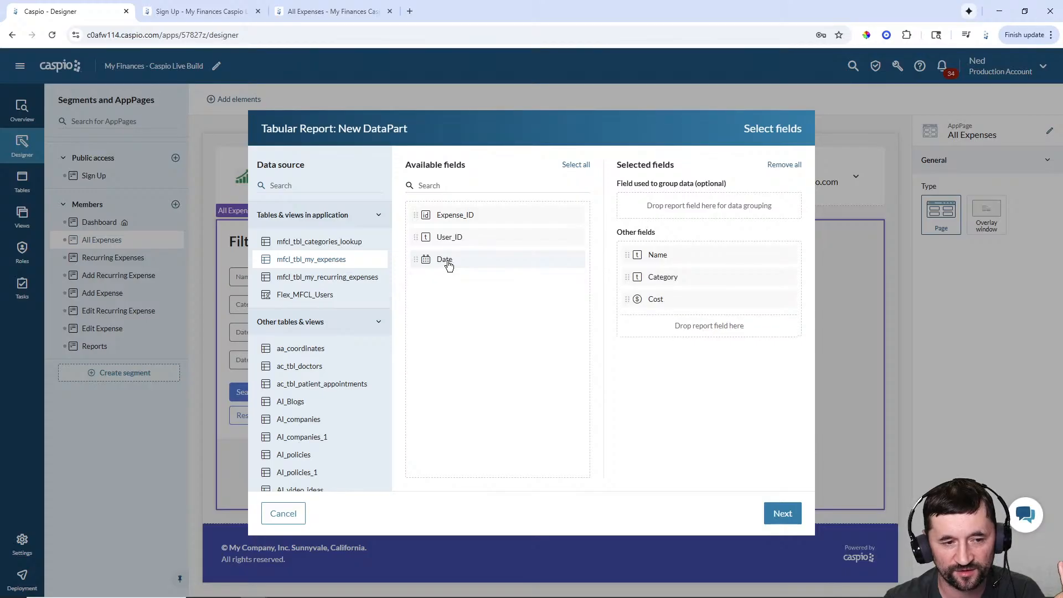
pyautogui.doubleClick(447, 265)
pyautogui.click(782, 514)
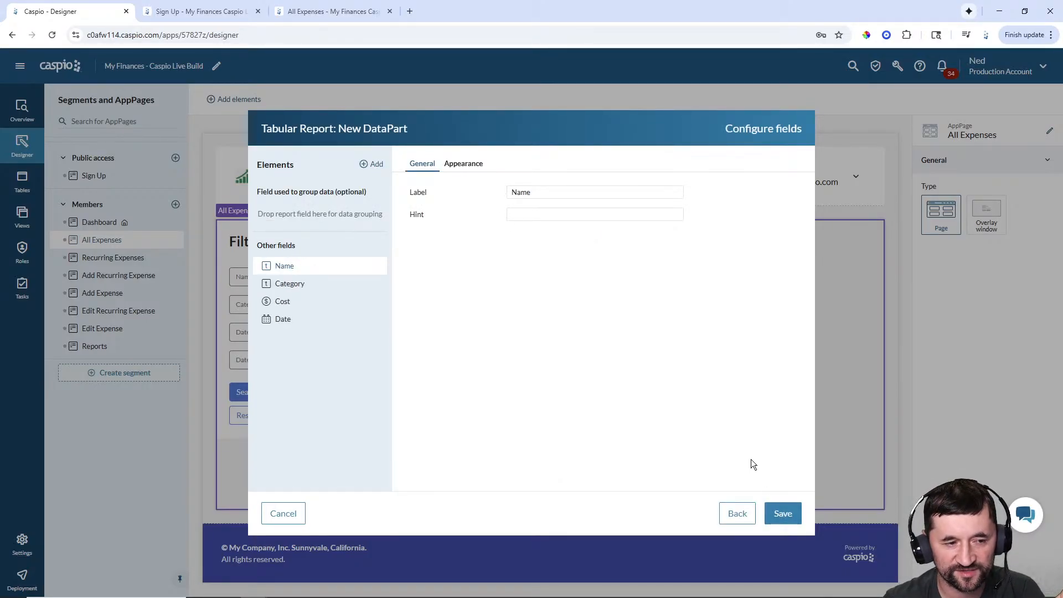
pyautogui.click(784, 514)
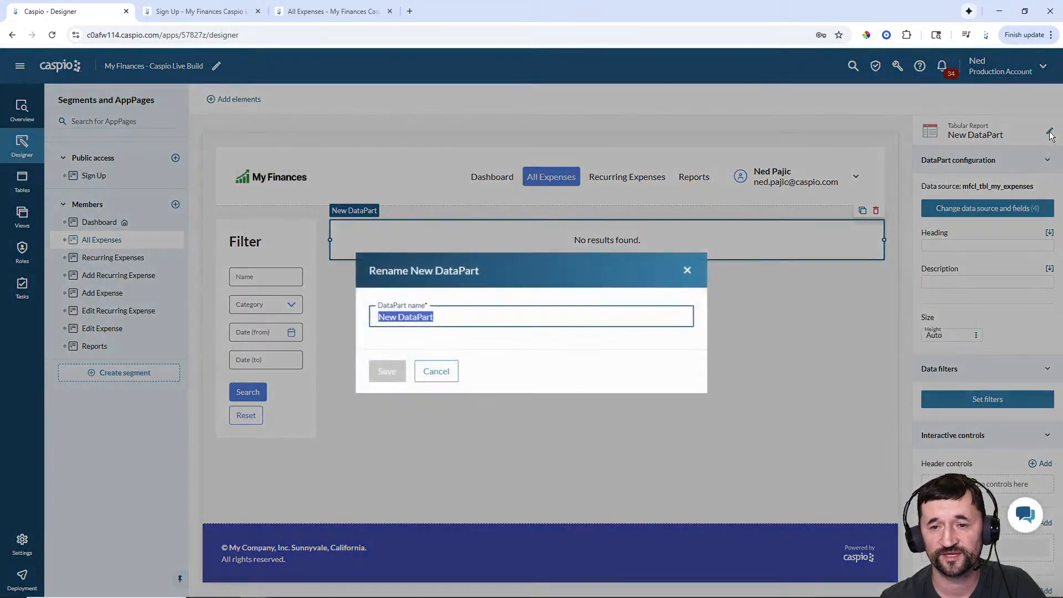
# - Rename the new report to 'Member - Expense Results'
pyautogui.click(1050, 132)
pyautogui.write('m')
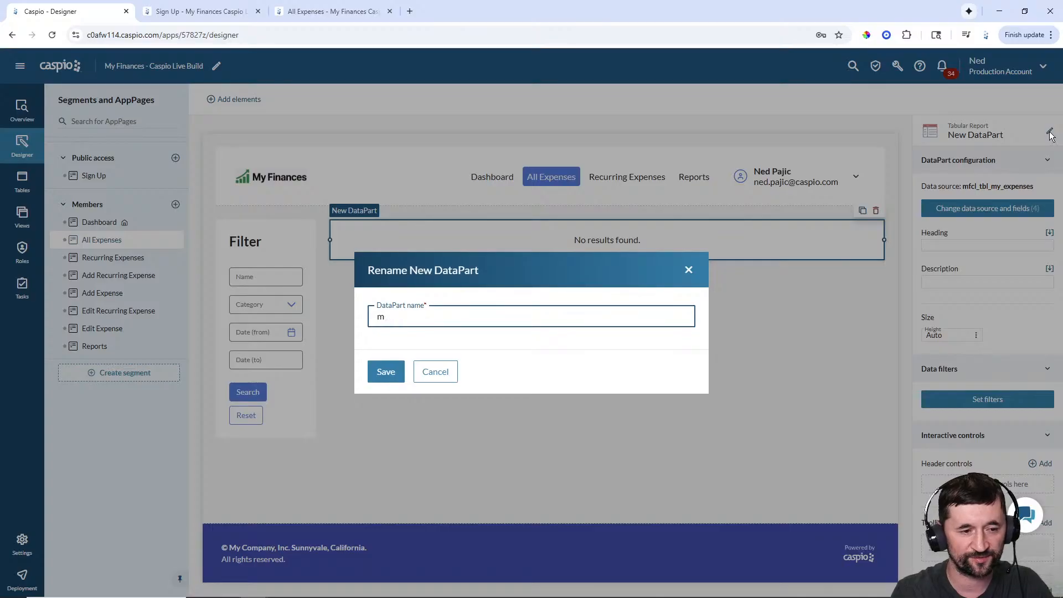
pyautogui.write('embember - Expense Results')
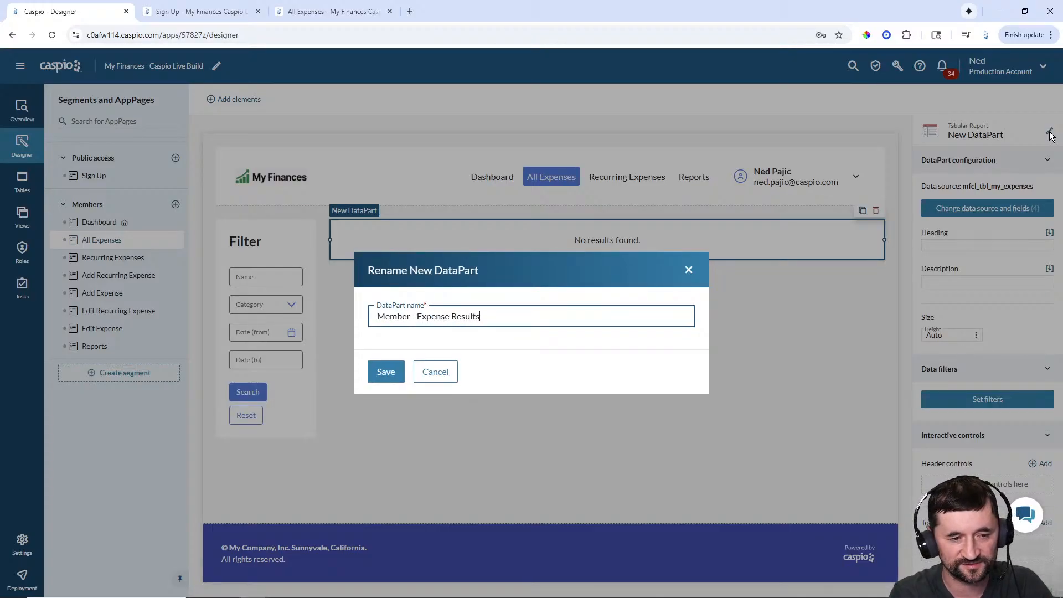
pyautogui.press('Return')
# - Give the report the heading 'Results' and narrow it to about 7 columns
pyautogui.click(964, 246)
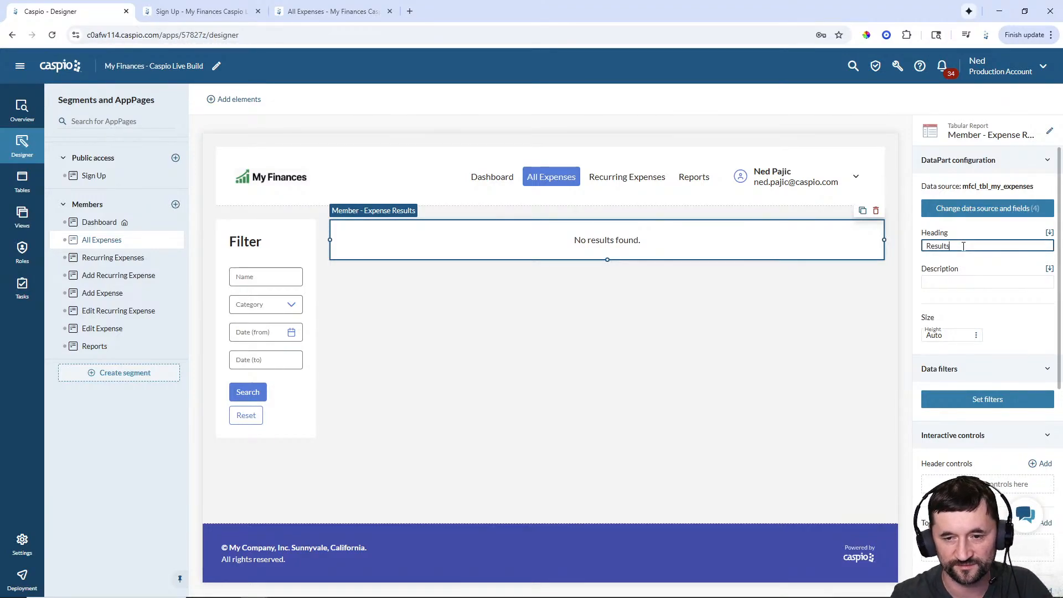
pyautogui.click(725, 321)
pyautogui.click(755, 238)
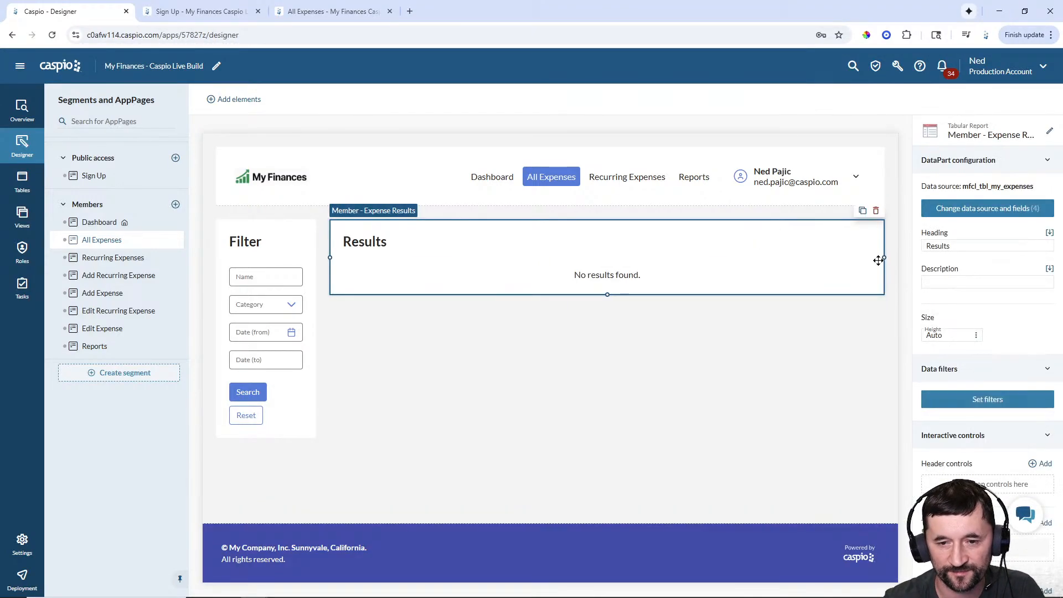
pyautogui.moveTo(882, 258); pyautogui.dragTo(721, 257)
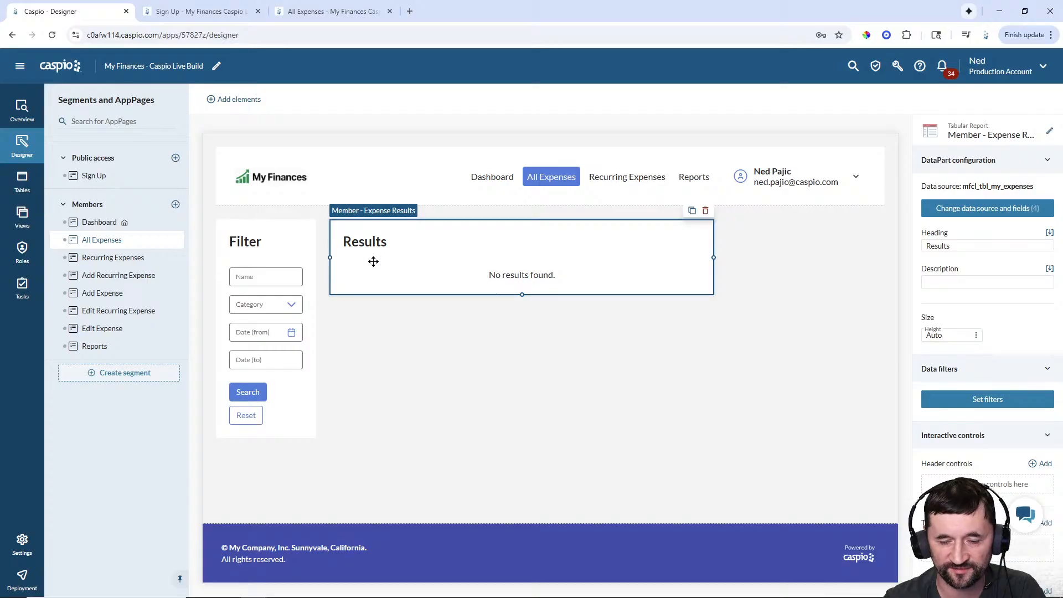
# - Add a data filter: Name contains the Filter Expenses form's Name field value
pyautogui.click(988, 400)
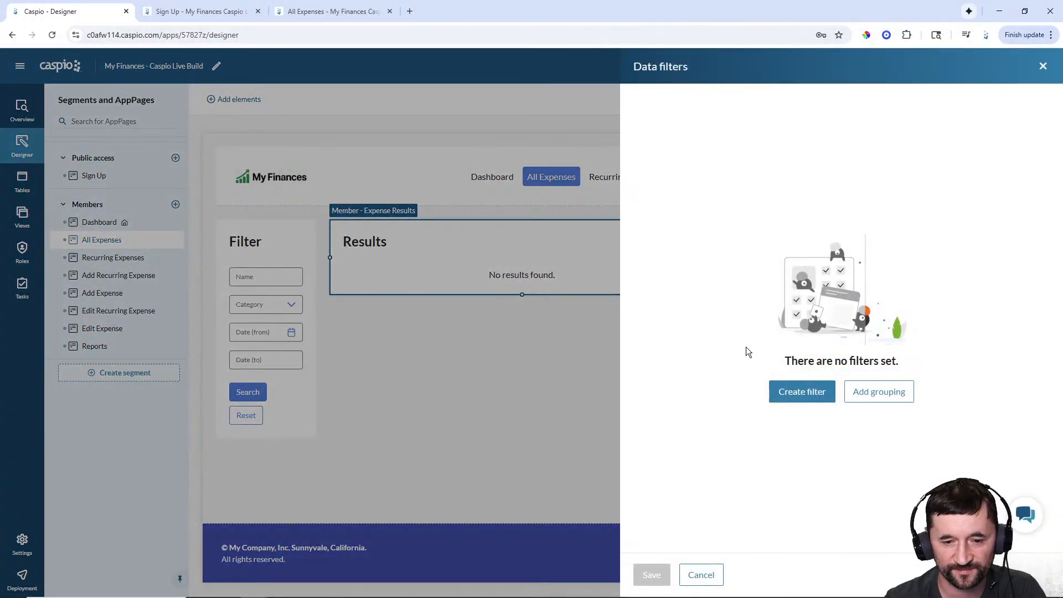
pyautogui.click(795, 390)
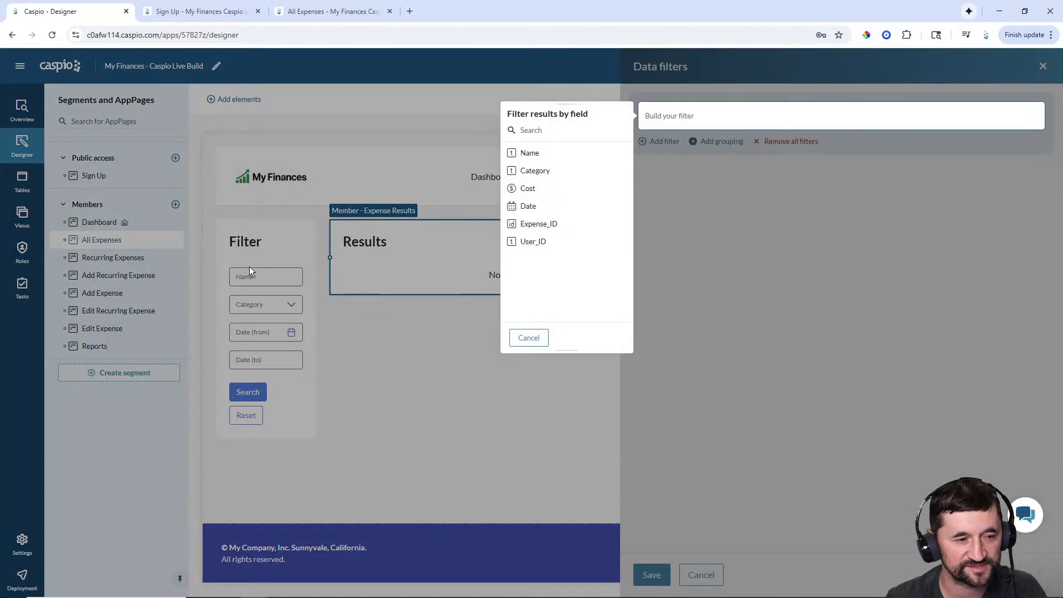
pyautogui.click(545, 154)
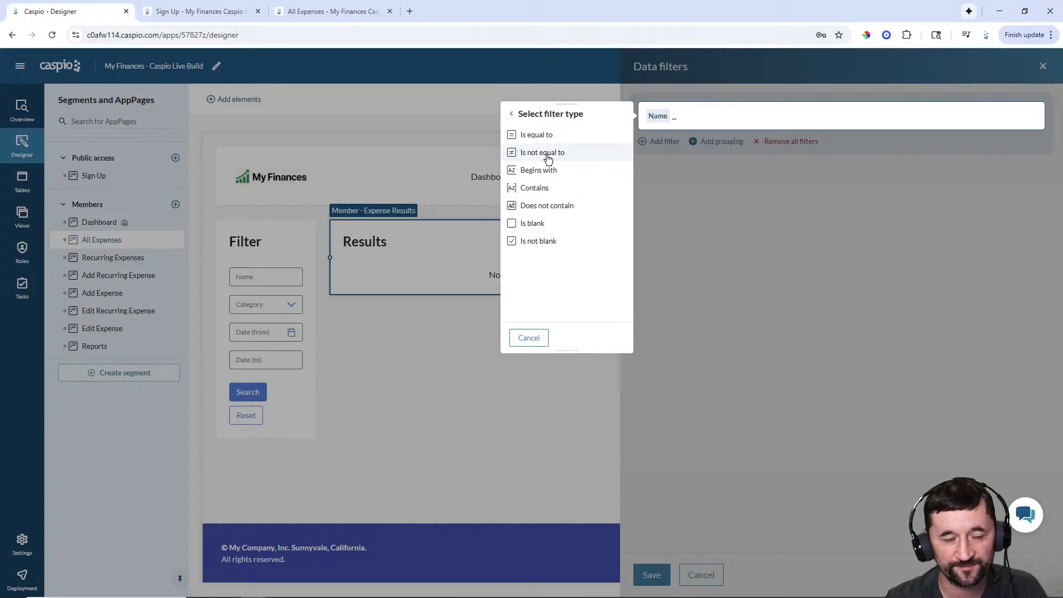
pyautogui.click(540, 188)
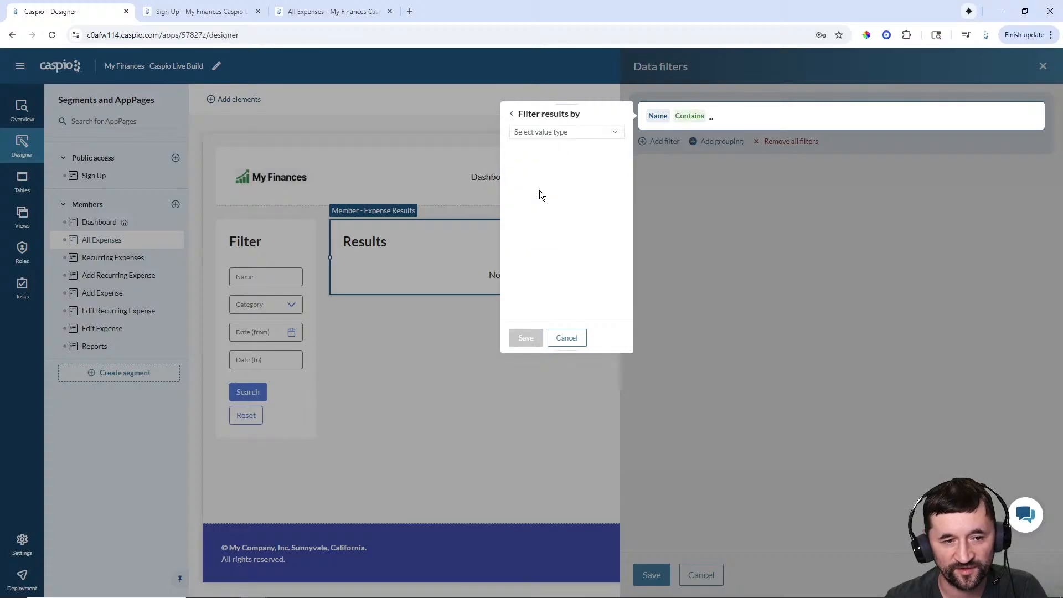
pyautogui.click(548, 134)
pyautogui.click(546, 156)
pyautogui.click(609, 151)
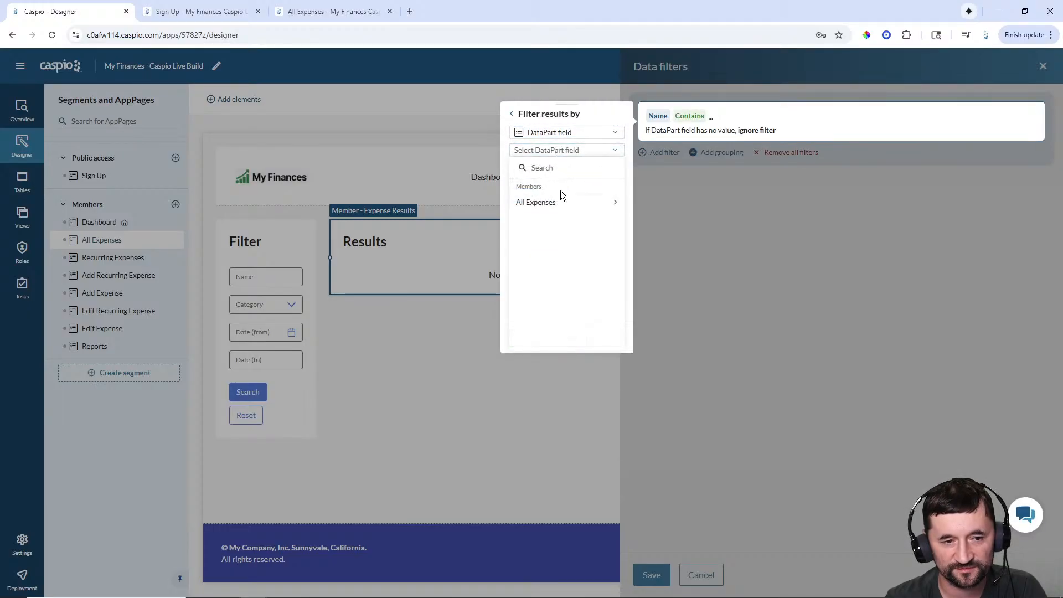
pyautogui.click(561, 201)
pyautogui.click(558, 209)
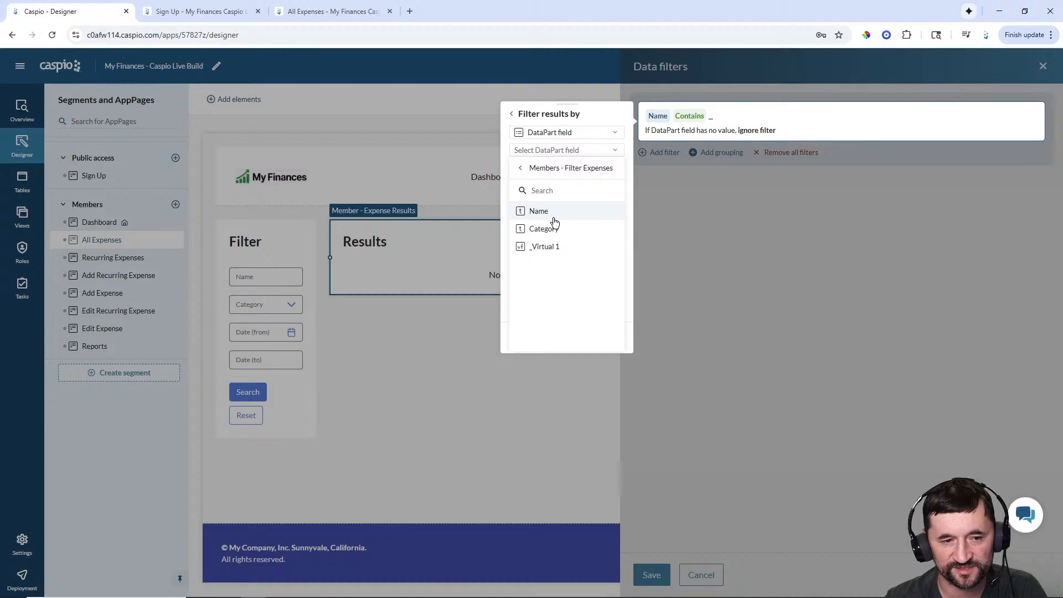
pyautogui.click(549, 212)
pyautogui.click(526, 339)
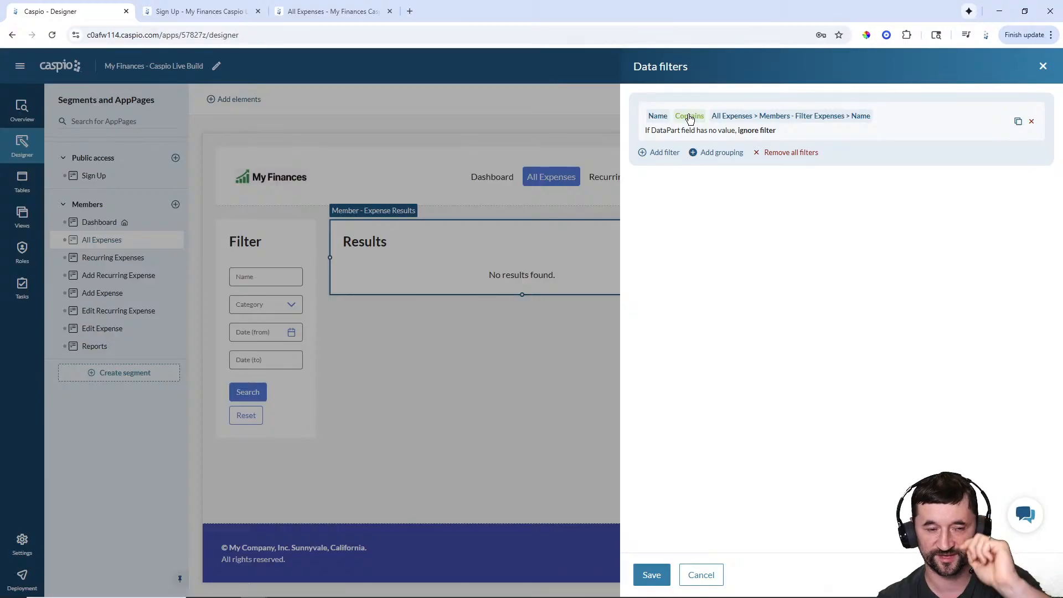
pyautogui.click(662, 154)
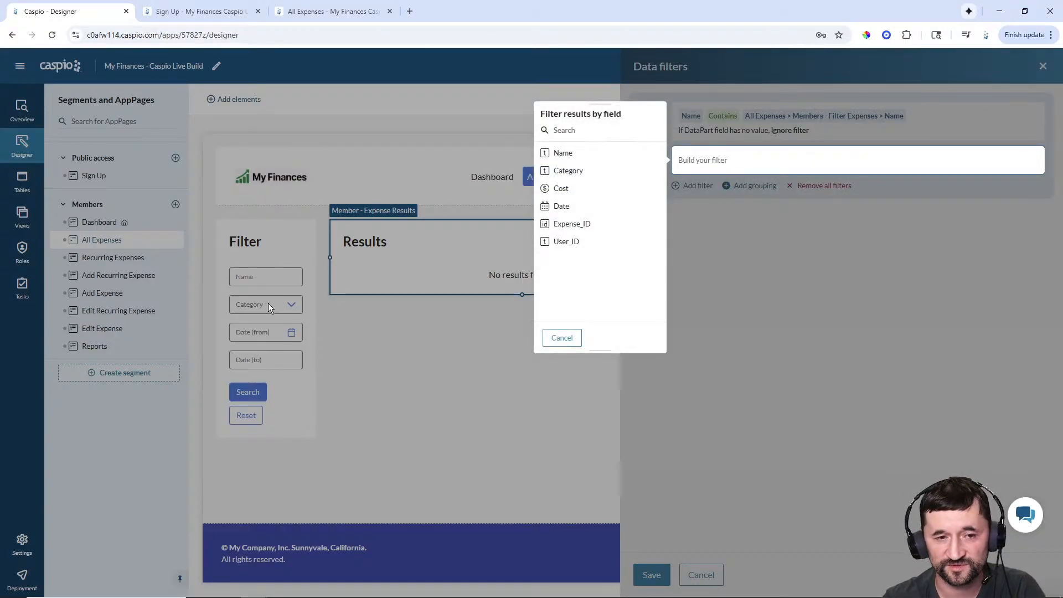
# - Add a filter: Category is equal to the Filter Expenses form's Category field
pyautogui.click(572, 173)
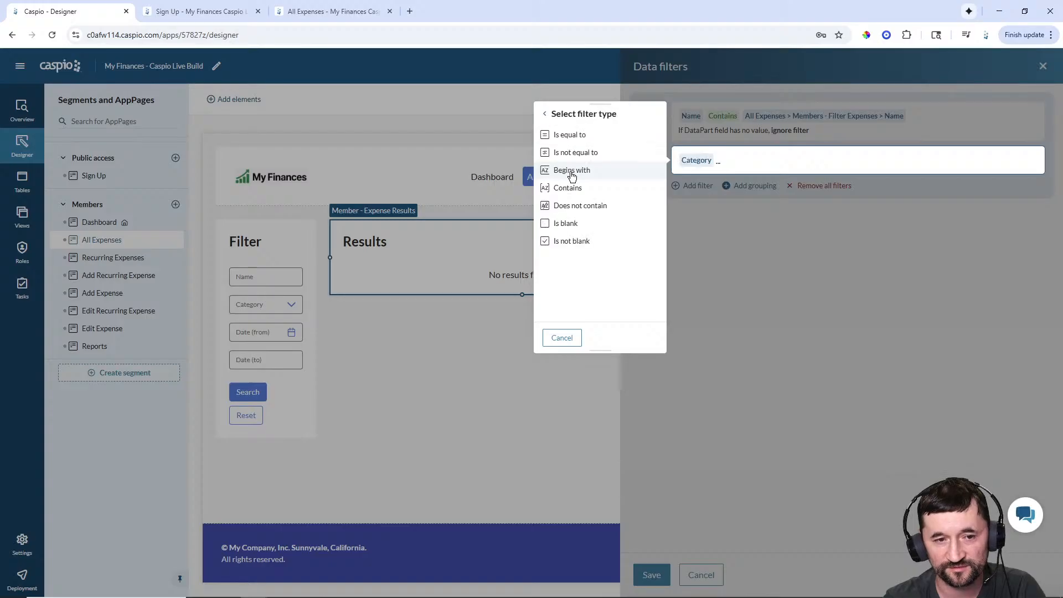
pyautogui.click(572, 144)
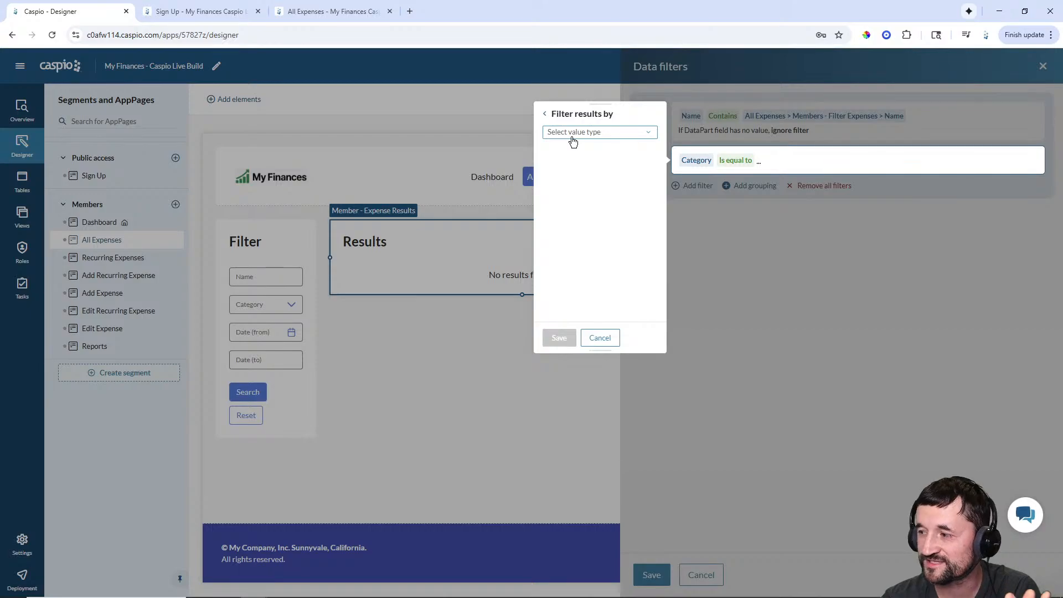
pyautogui.click(573, 139)
pyautogui.click(573, 145)
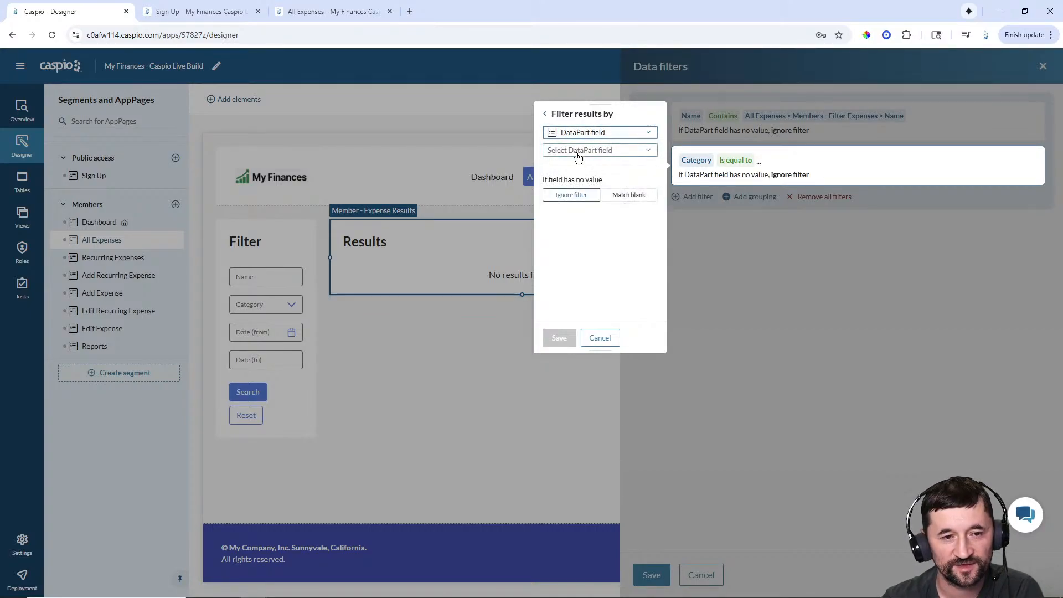
pyautogui.click(573, 150)
pyautogui.click(573, 202)
pyautogui.click(573, 219)
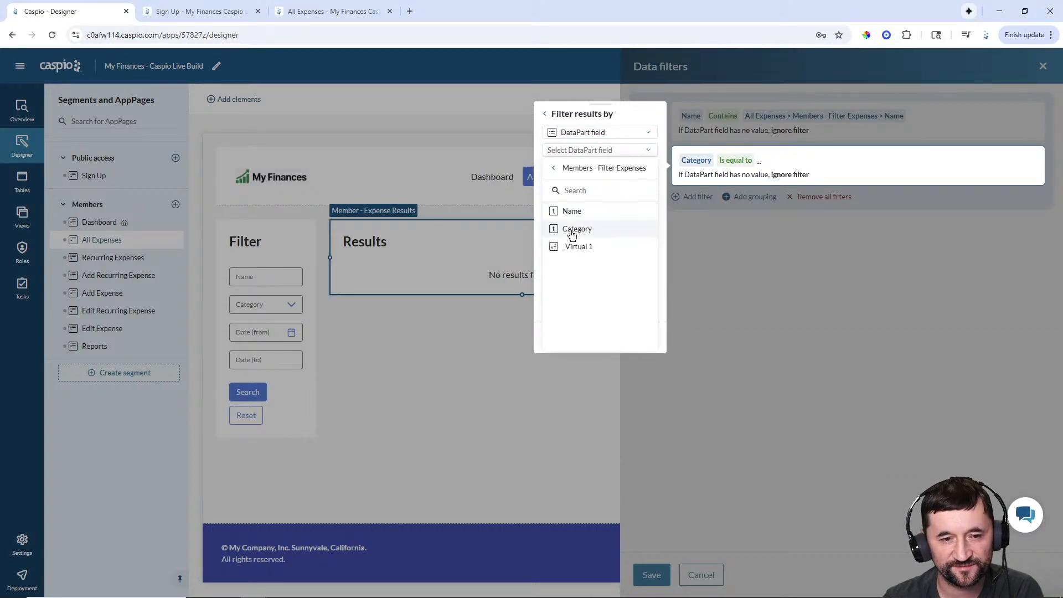
pyautogui.click(573, 233)
pyautogui.click(559, 338)
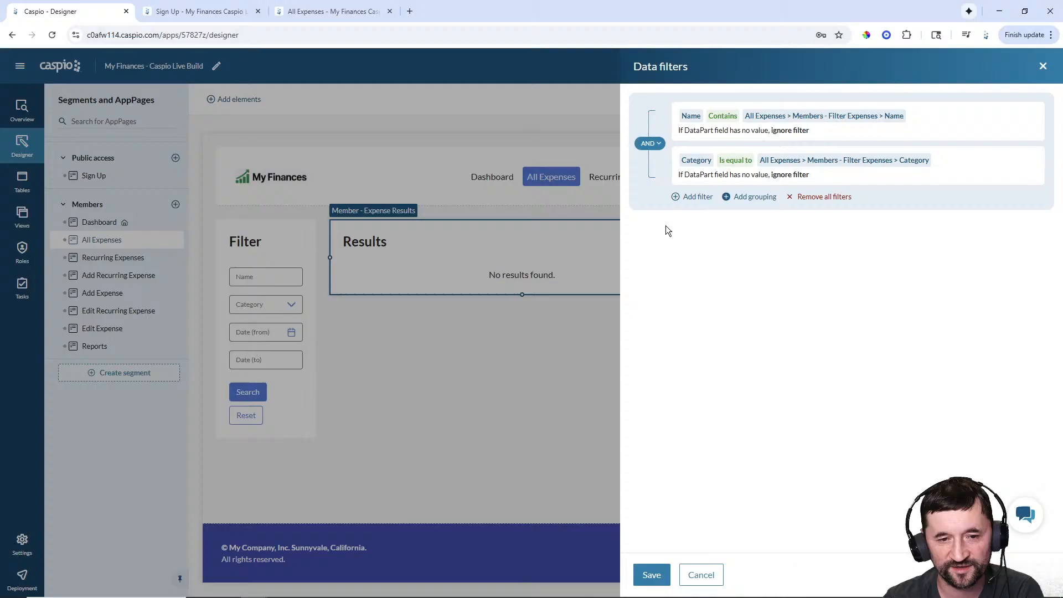
# - Add a filter: Date is after or exactly the Filter Expenses form's Date field
pyautogui.click(692, 198)
pyautogui.click(567, 206)
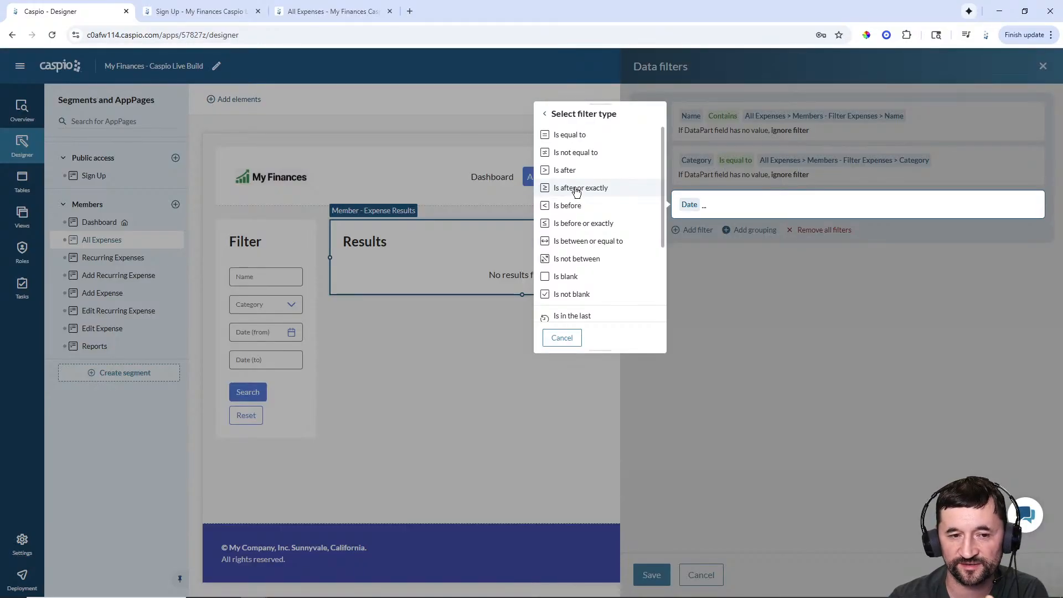
pyautogui.click(576, 189)
pyautogui.click(577, 209)
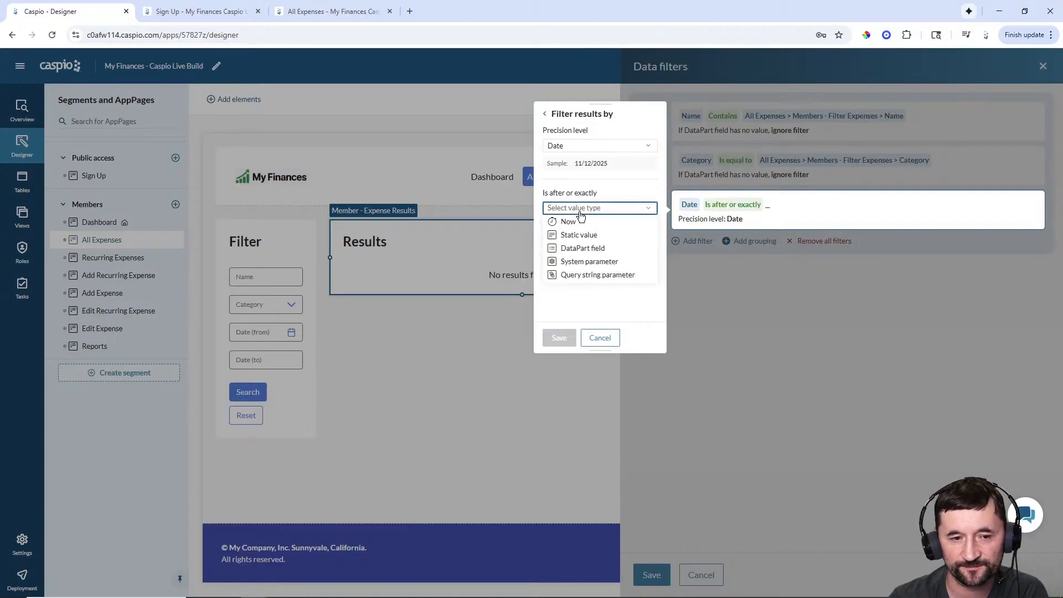
pyautogui.click(580, 253)
pyautogui.click(579, 226)
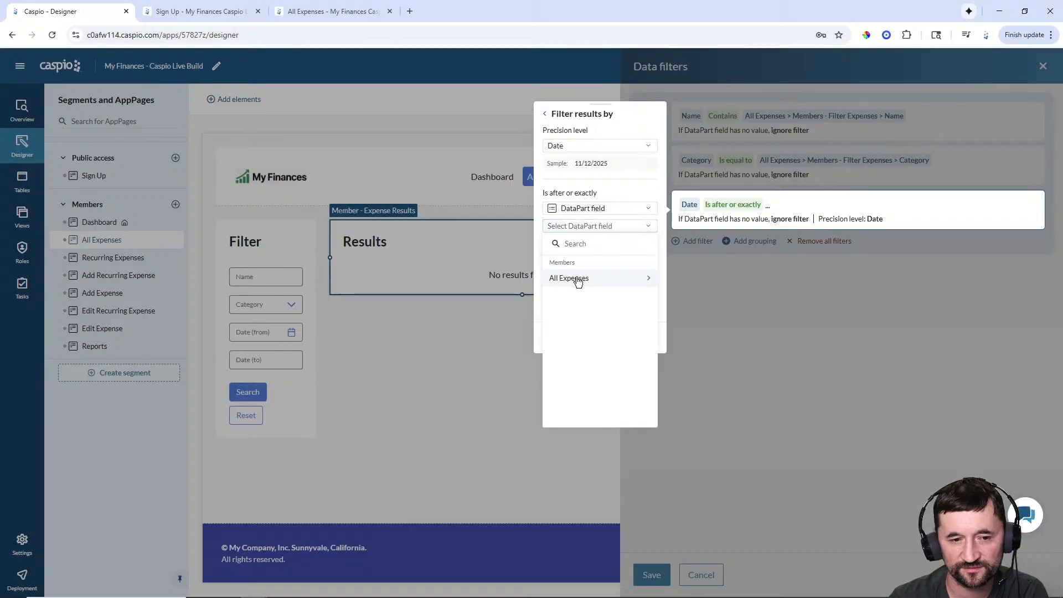
pyautogui.click(578, 279)
pyautogui.click(577, 286)
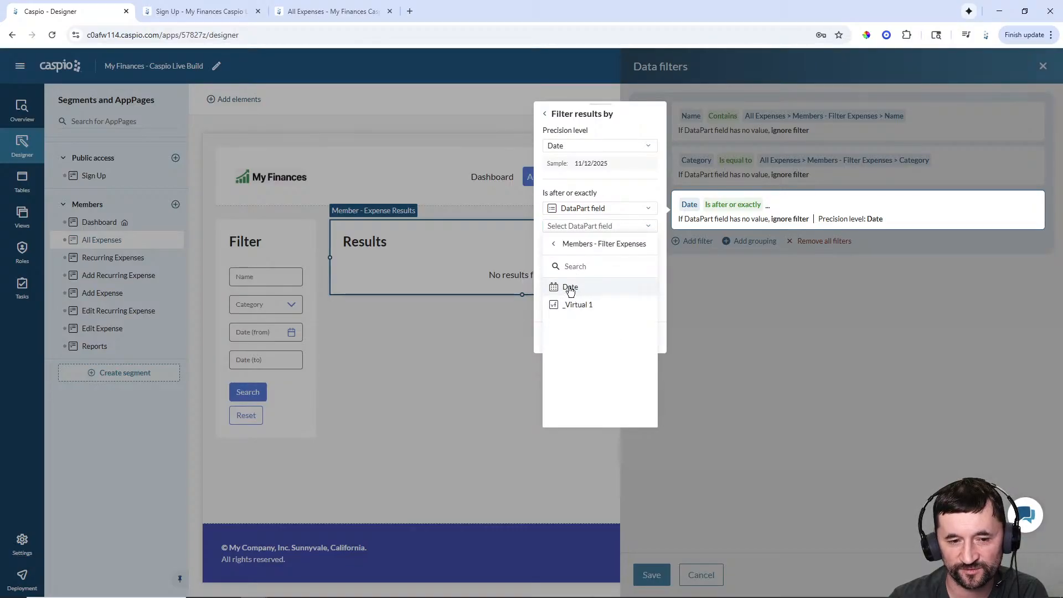
pyautogui.click(572, 288)
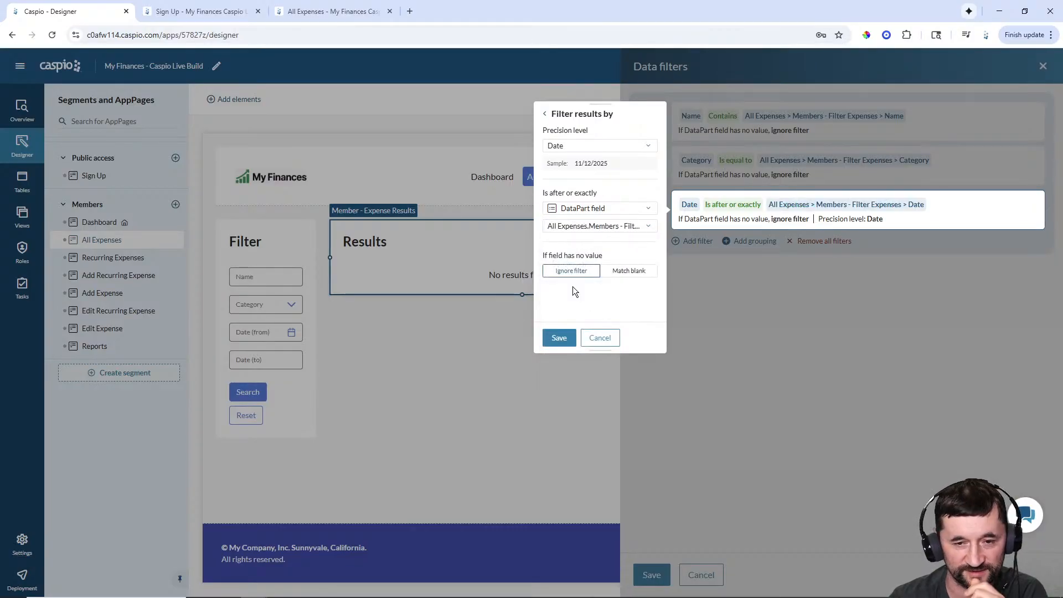
pyautogui.click(559, 336)
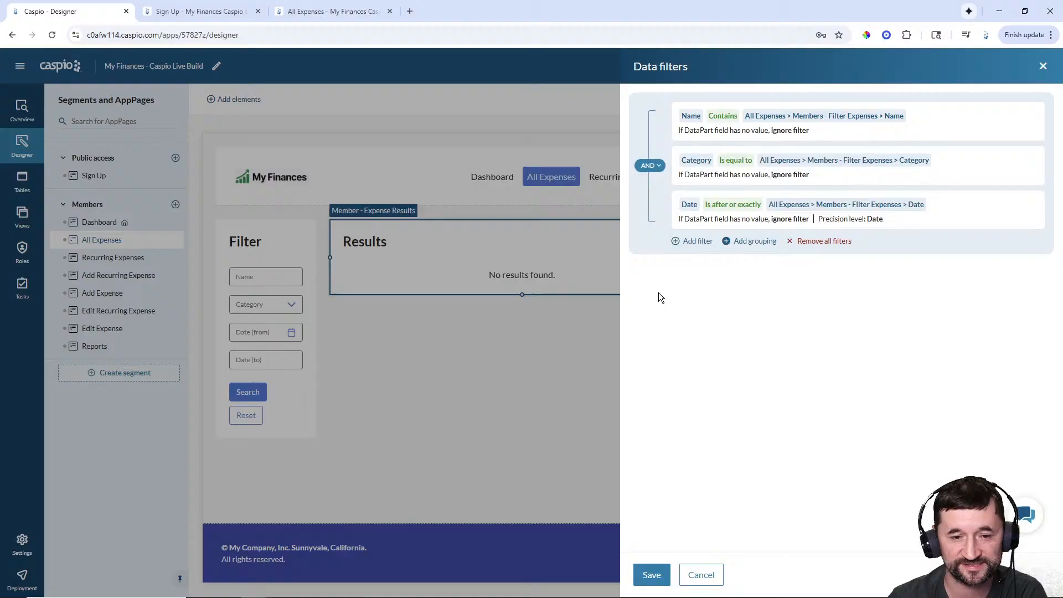
# - Add a filter: Date is before or exactly the form's _Virtual 1 field, then save all filters
pyautogui.click(693, 241)
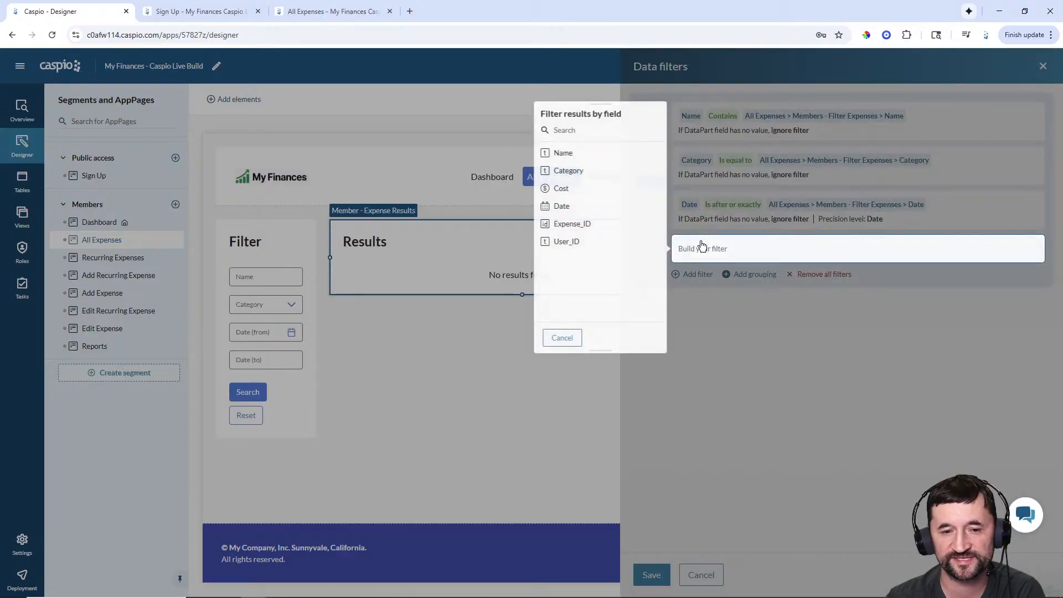
pyautogui.click(573, 212)
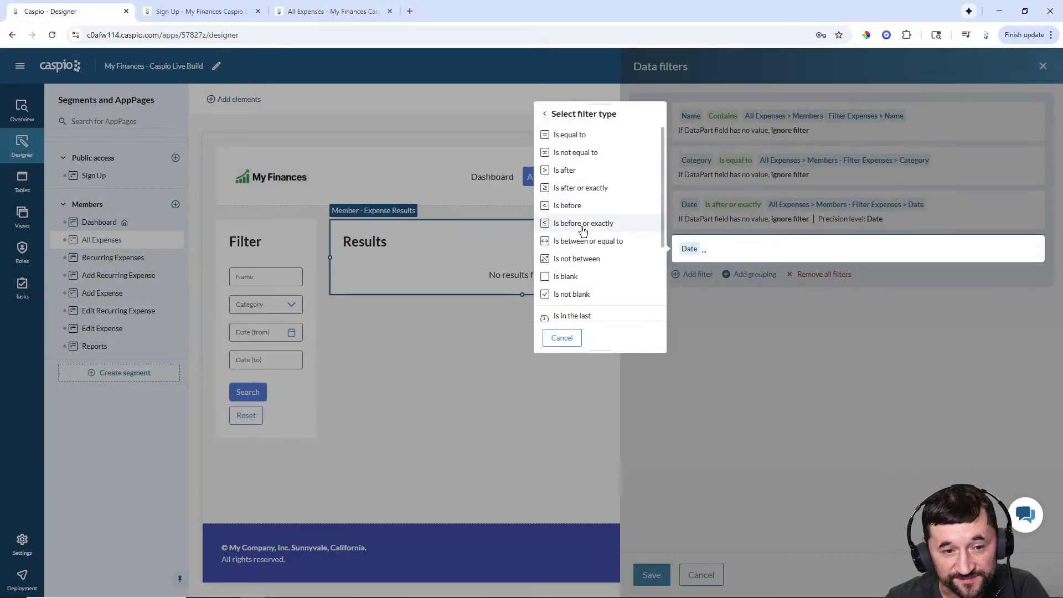
pyautogui.click(582, 226)
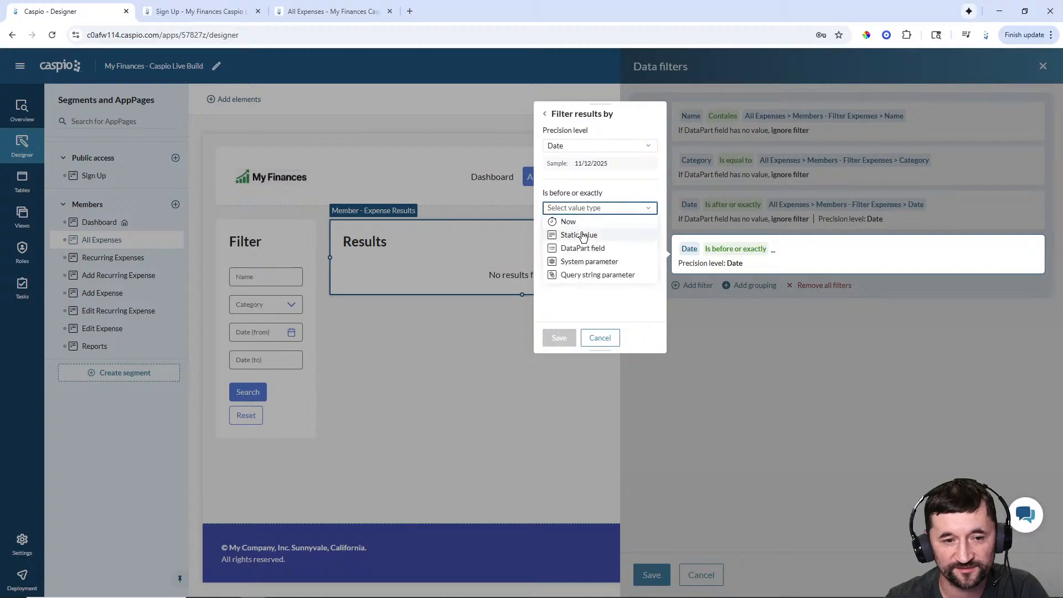
pyautogui.click(581, 248)
pyautogui.click(579, 226)
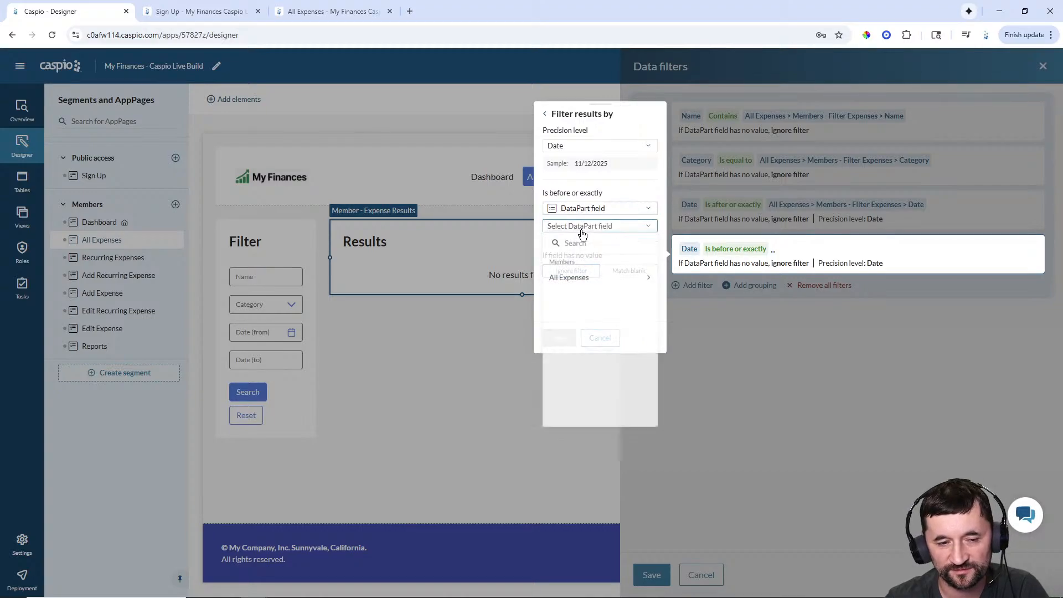
pyautogui.click(586, 279)
pyautogui.click(583, 287)
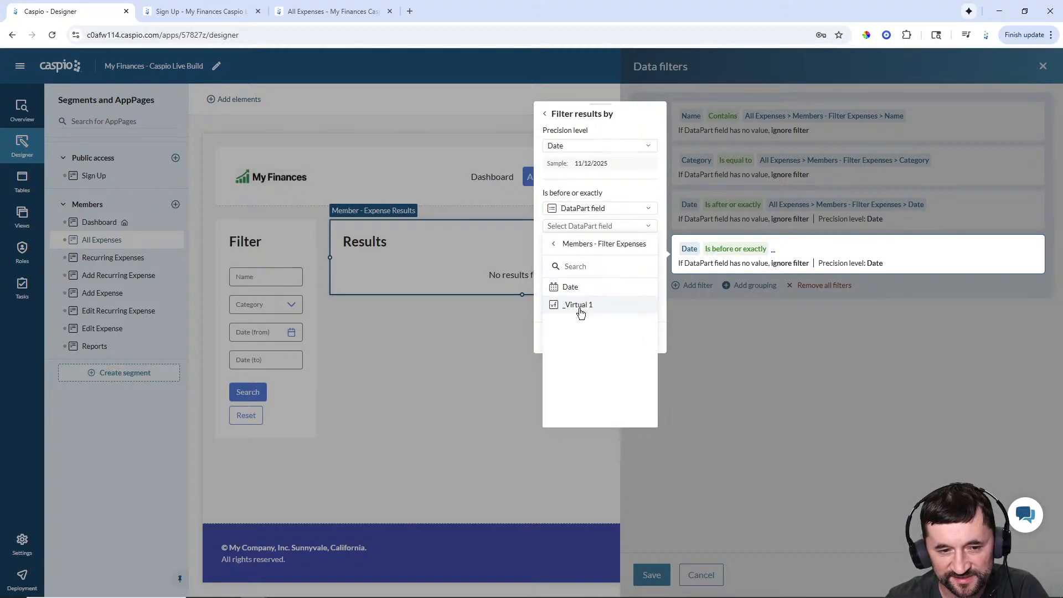
pyautogui.click(587, 306)
pyautogui.click(556, 337)
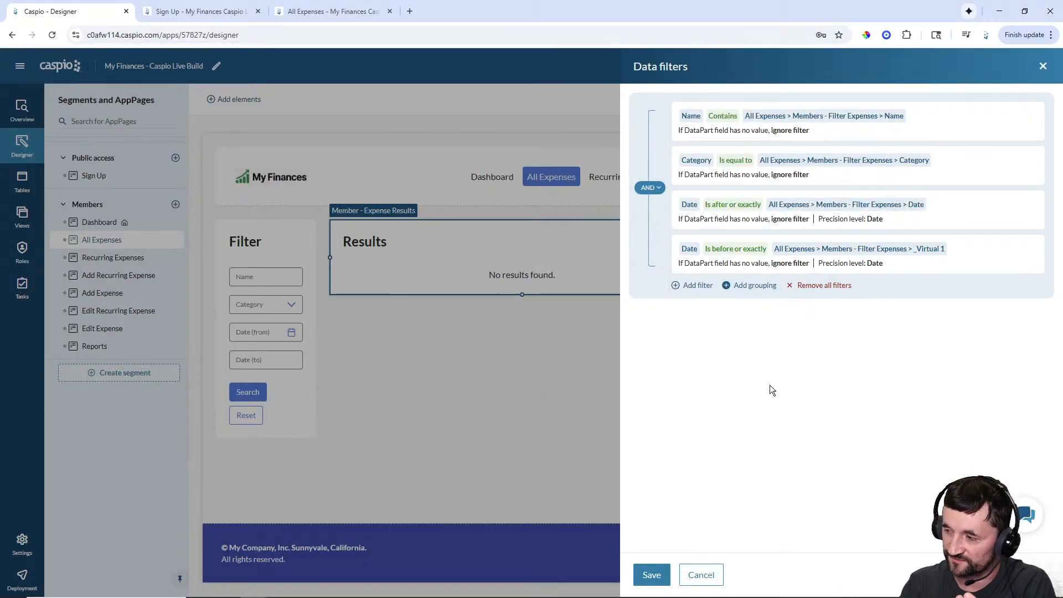
pyautogui.click(659, 577)
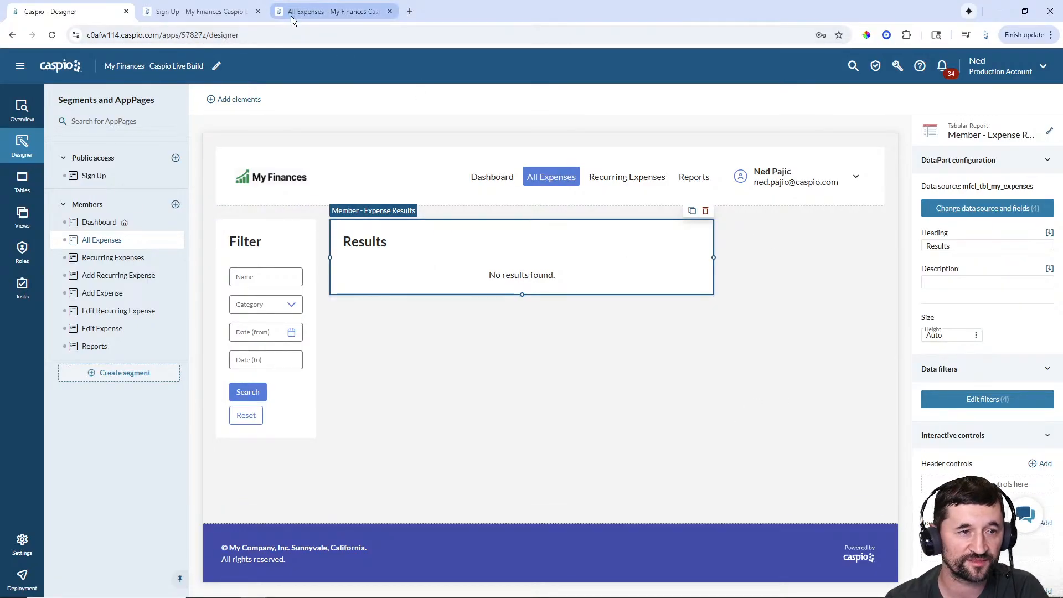
# - Switch from the live All Expenses page back to the designer and bring up Add elements
pyautogui.click(314, 14)
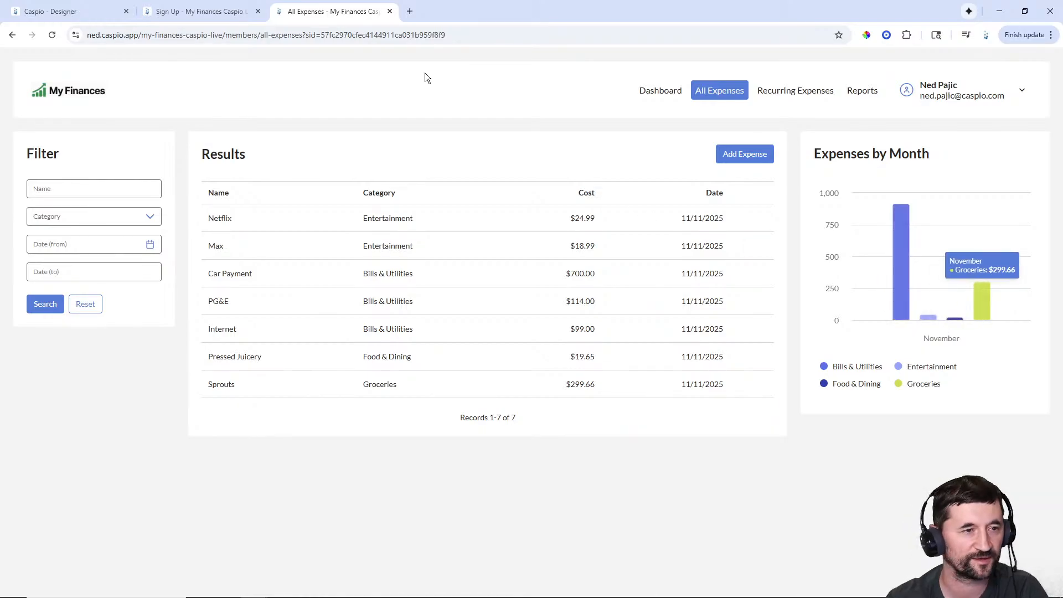
pyautogui.click(85, 16)
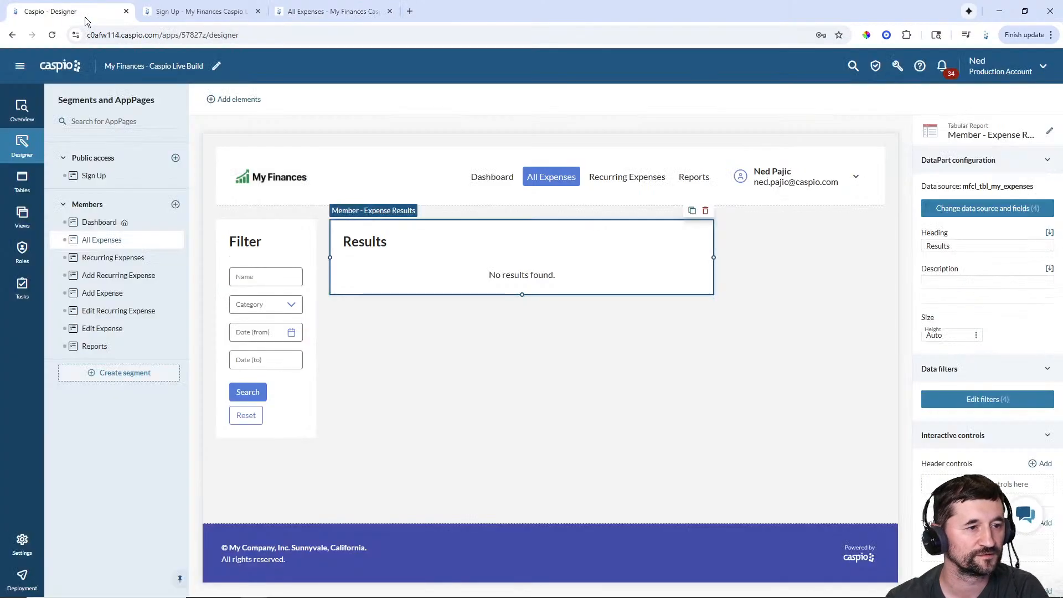
pyautogui.click(254, 101)
# - Place a column chart on mfcl_tbl_my_expenses using the Cost, Category and Date fields
pyautogui.moveTo(284, 400); pyautogui.dragTo(786, 228)
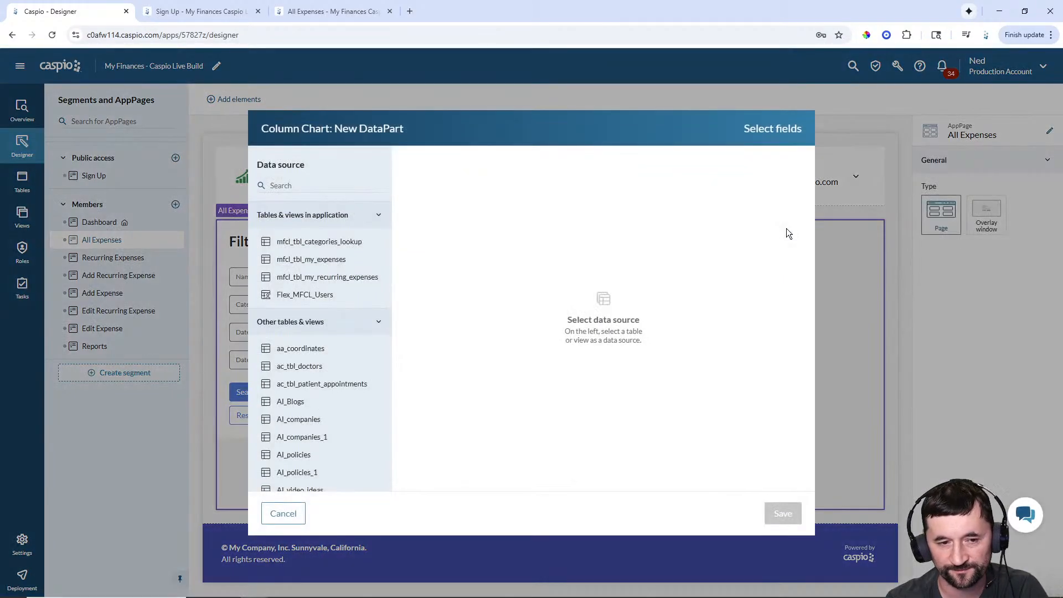
pyautogui.click(327, 269)
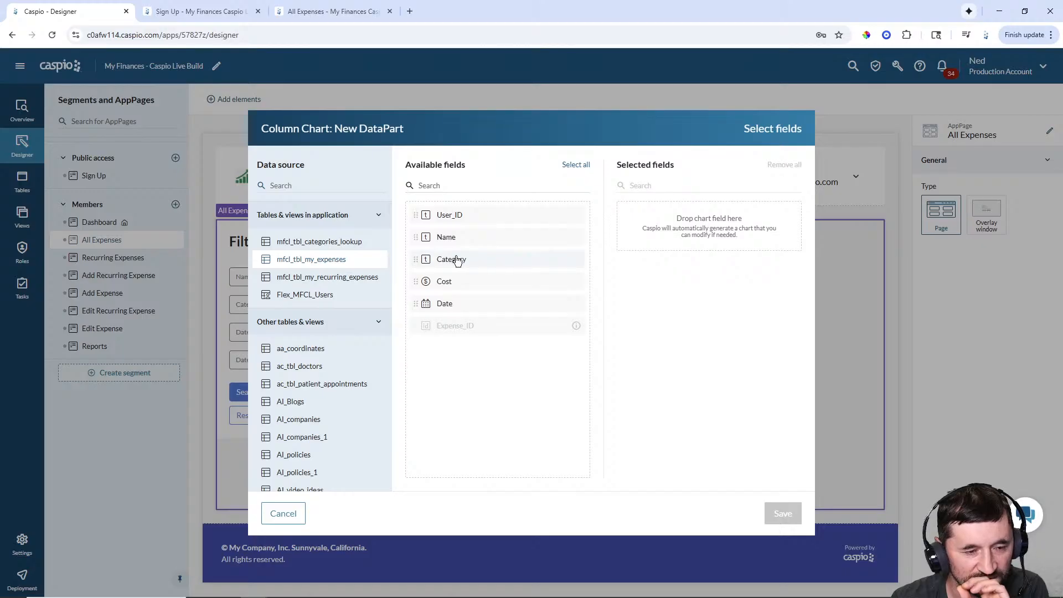
pyautogui.click(449, 286)
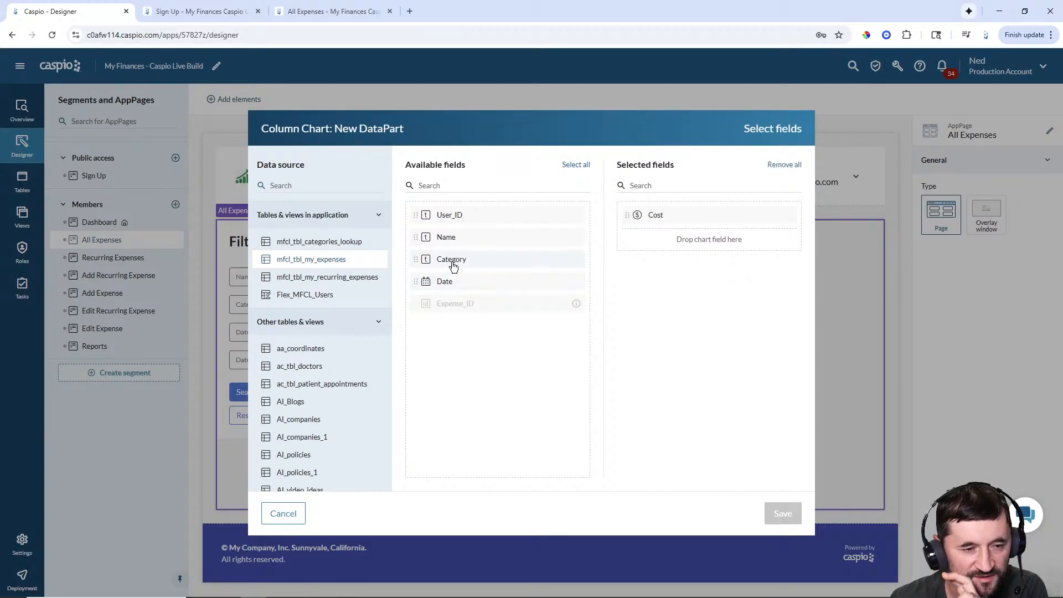
pyautogui.click(453, 267)
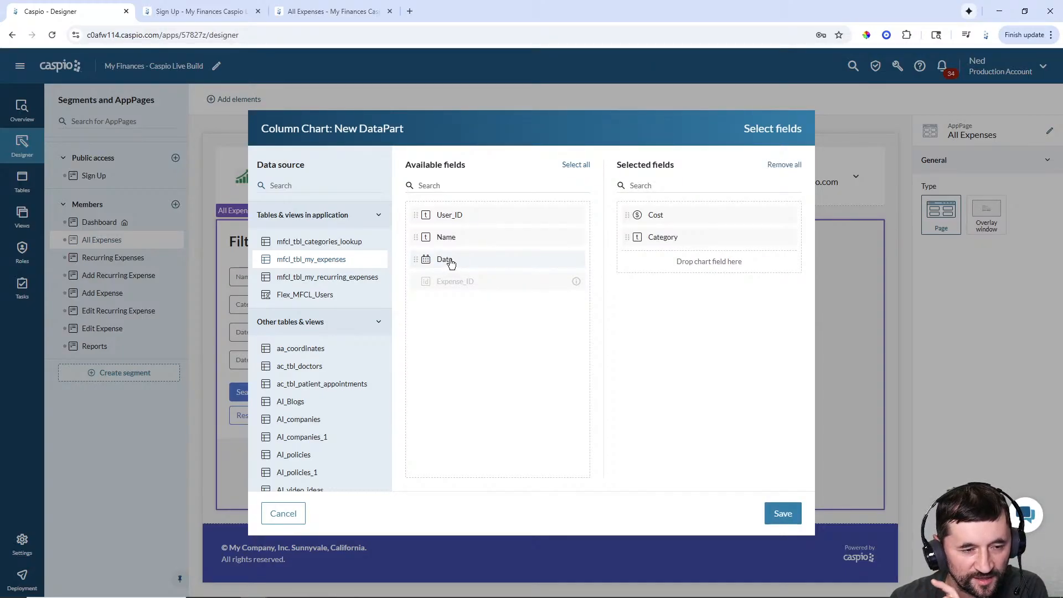
pyautogui.click(452, 264)
pyautogui.click(778, 512)
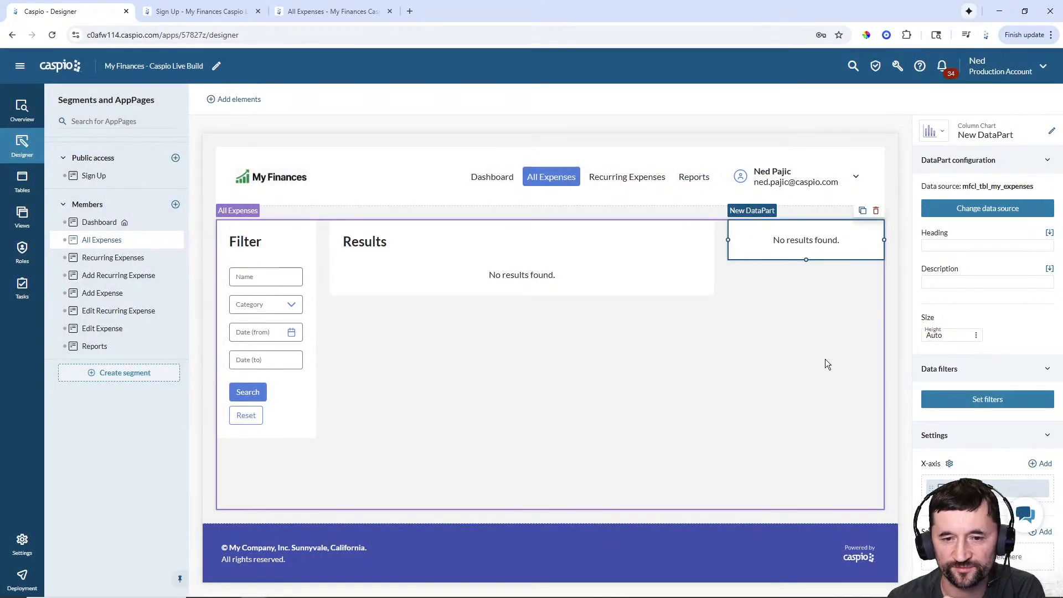
pyautogui.click(1052, 131)
# - Rename the chart 'Members - Expenses by Month & Category' and set its heading 'Expenses by Month & Category'
pyautogui.write('Mem')
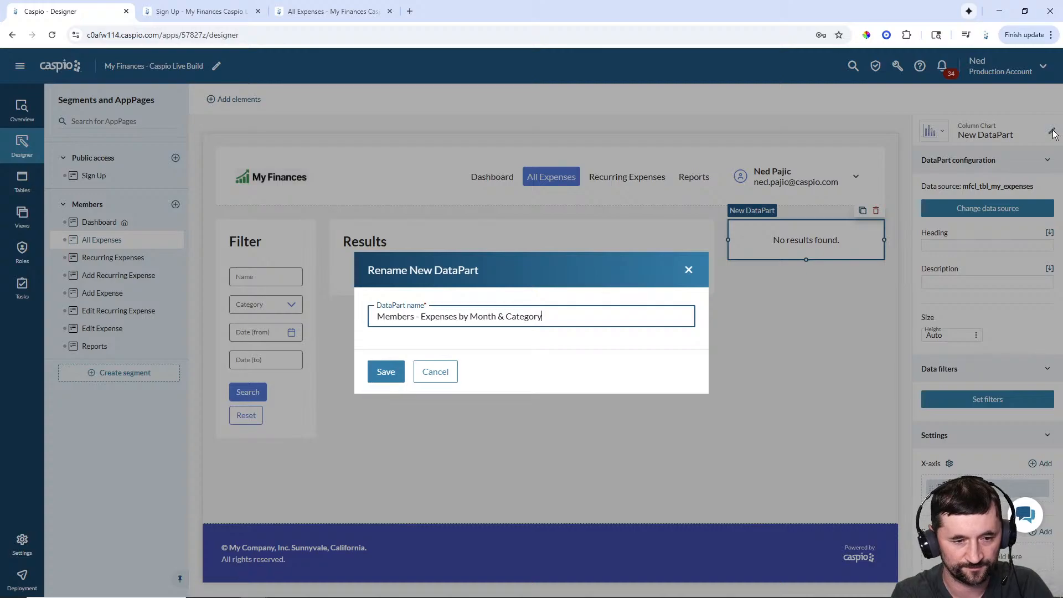
pyautogui.click(388, 377)
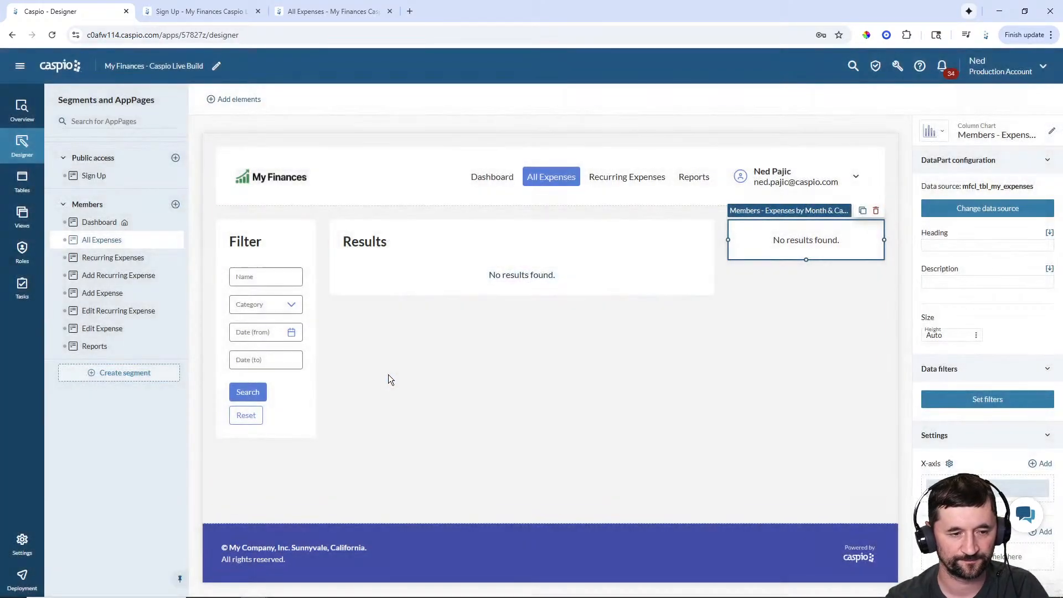
pyautogui.click(966, 245)
pyautogui.write('E')
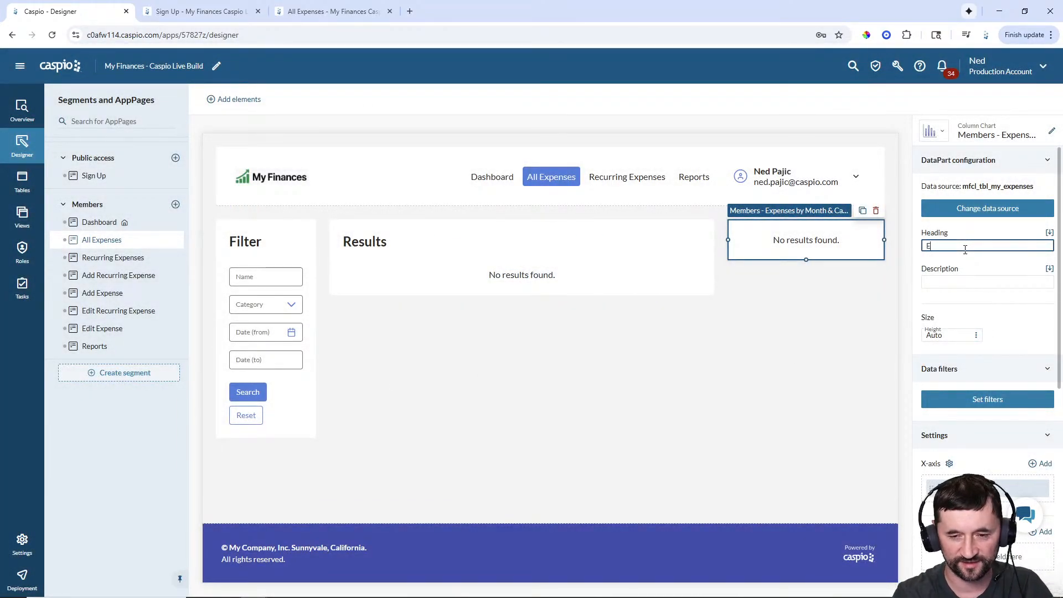
pyautogui.write('xpenses by Month')
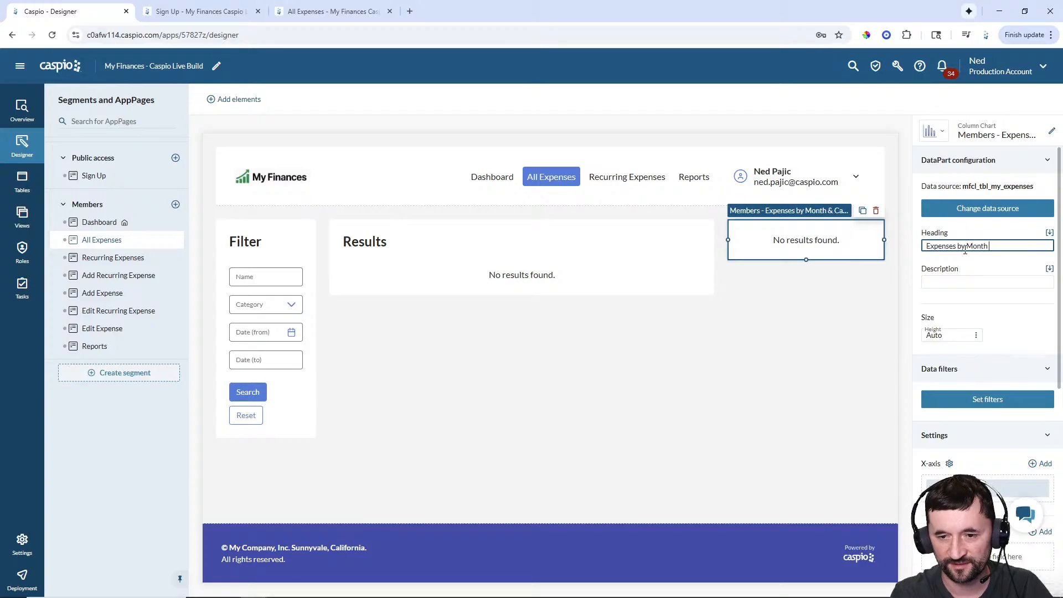
pyautogui.write(' & Cate')
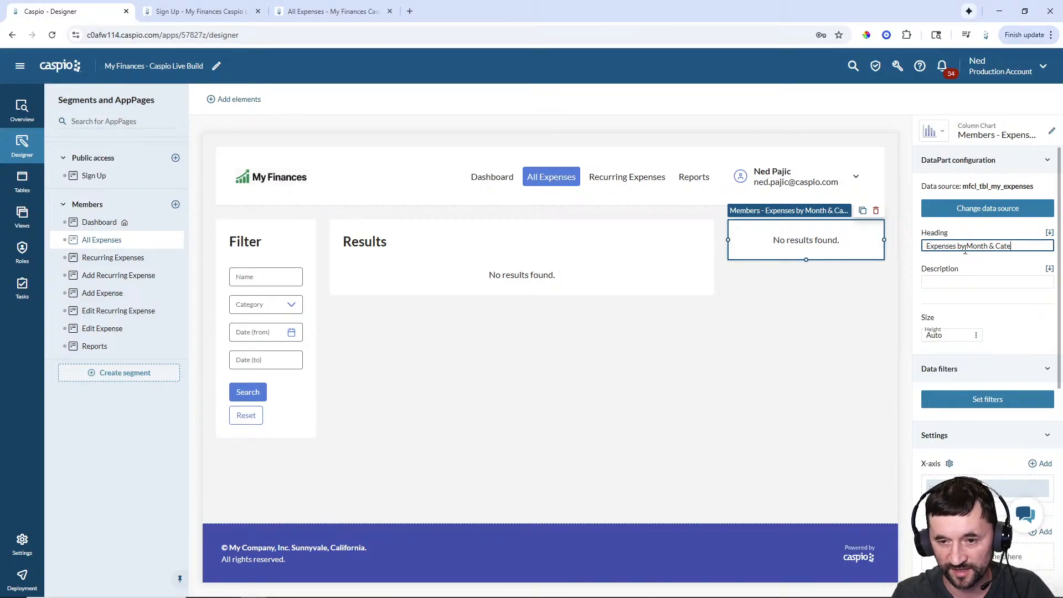
pyautogui.write('gory')
pyautogui.click(844, 345)
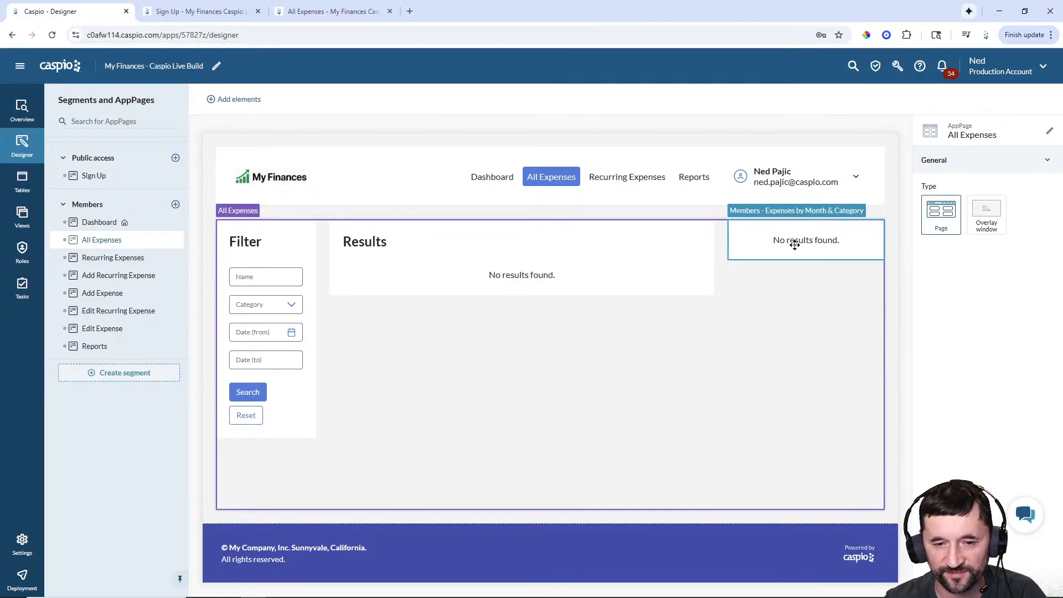
pyautogui.click(792, 281)
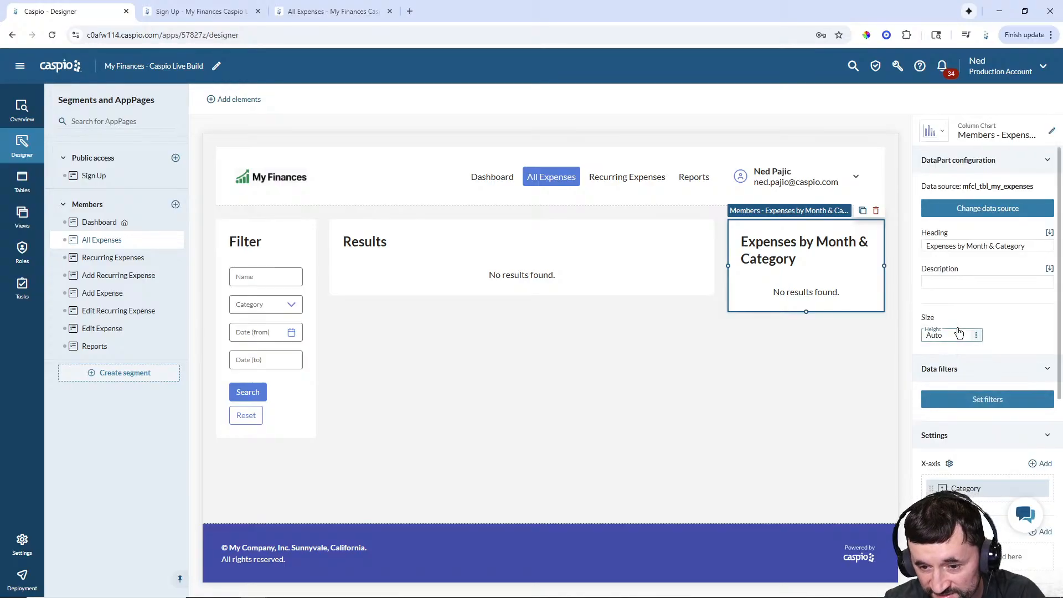
# - Move Category from the X-axis to Series, accepting the dropped extra Y-axis value
pyautogui.scroll(-3, 960, 332)
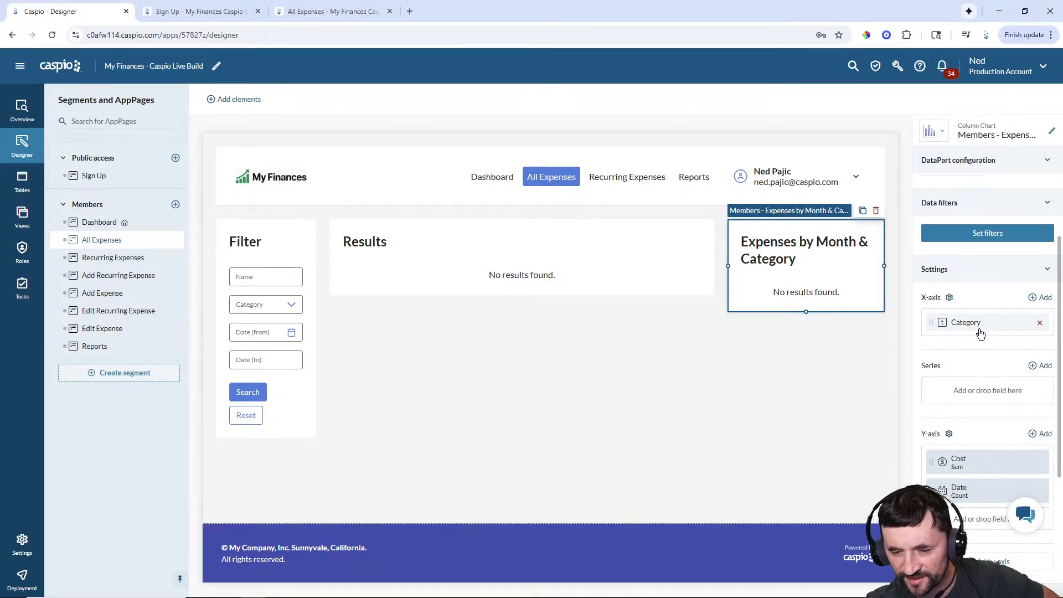
pyautogui.moveTo(954, 323); pyautogui.dragTo(950, 389)
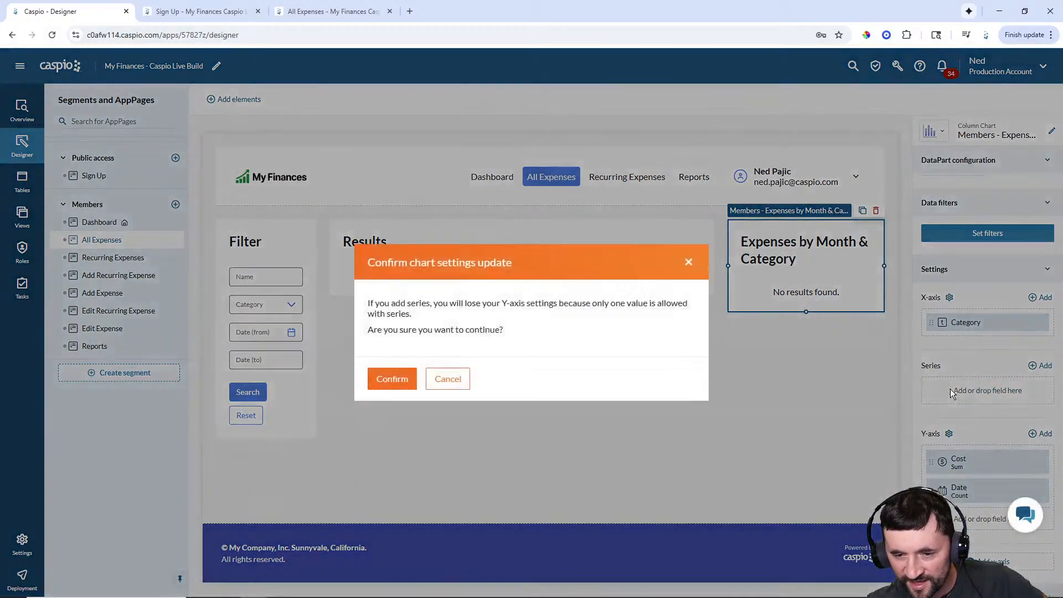
pyautogui.click(392, 381)
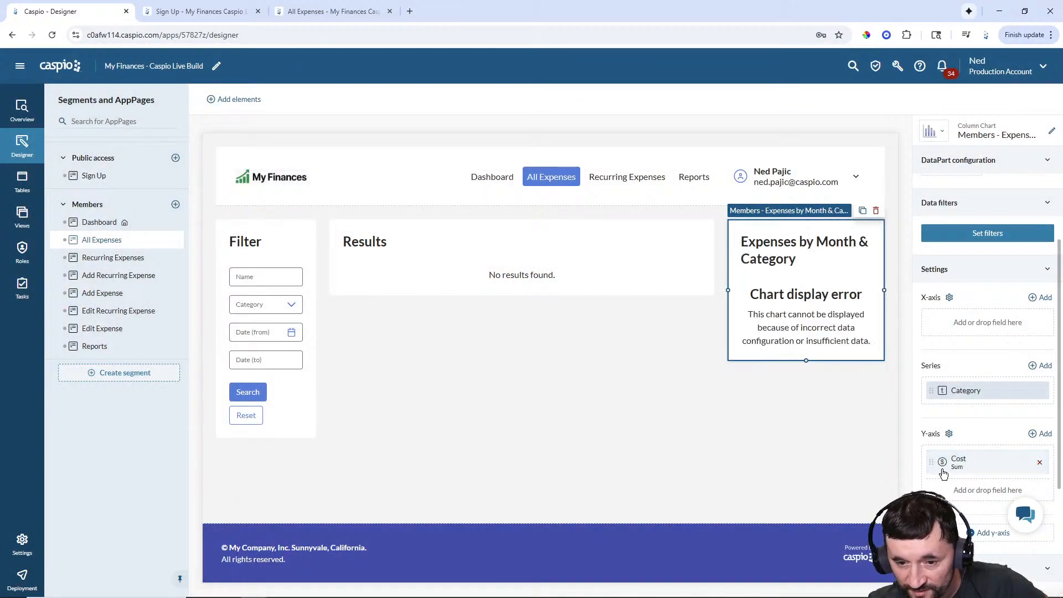
pyautogui.click(327, 12)
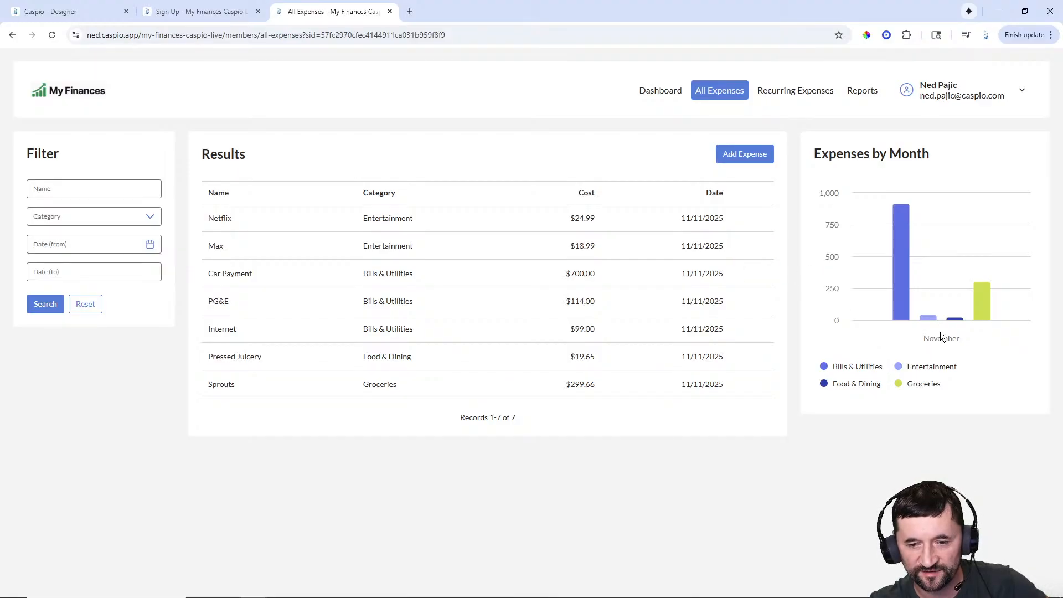
pyautogui.click(53, 12)
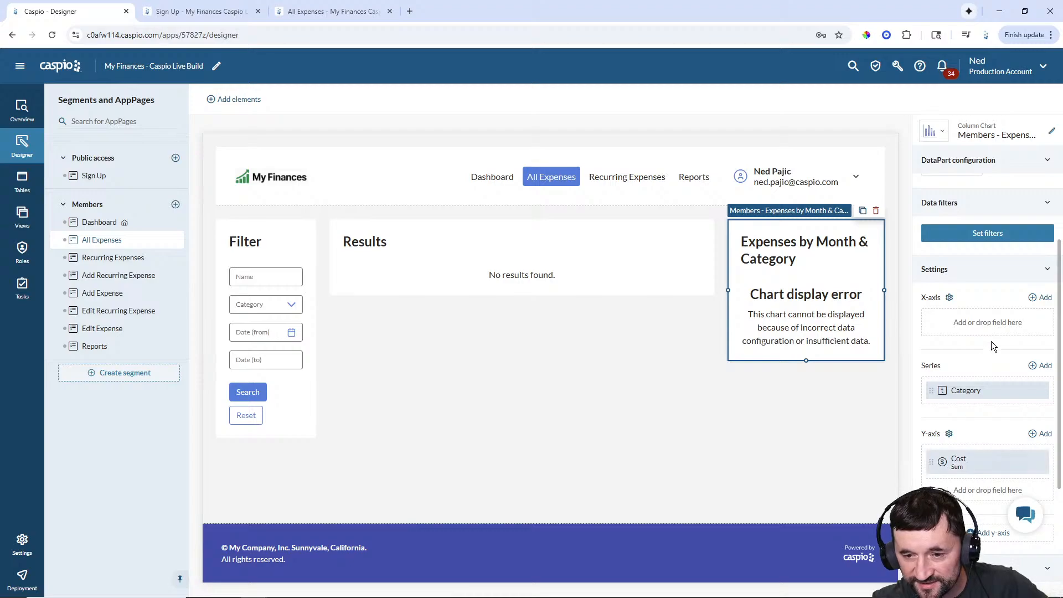
# - Put Date on the X-axis grouped by Year and month
pyautogui.click(1046, 299)
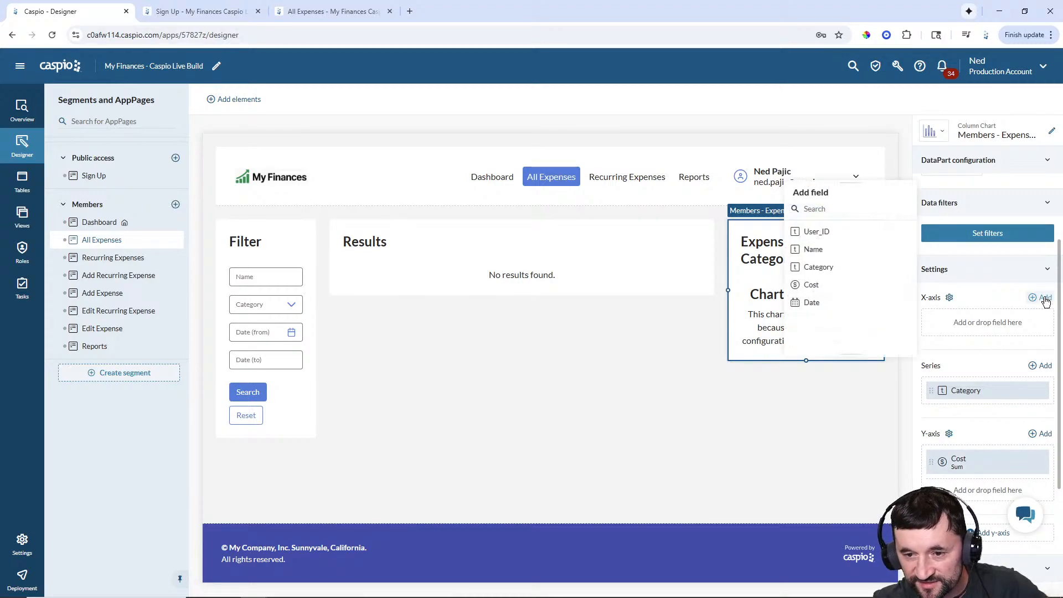
pyautogui.click(803, 304)
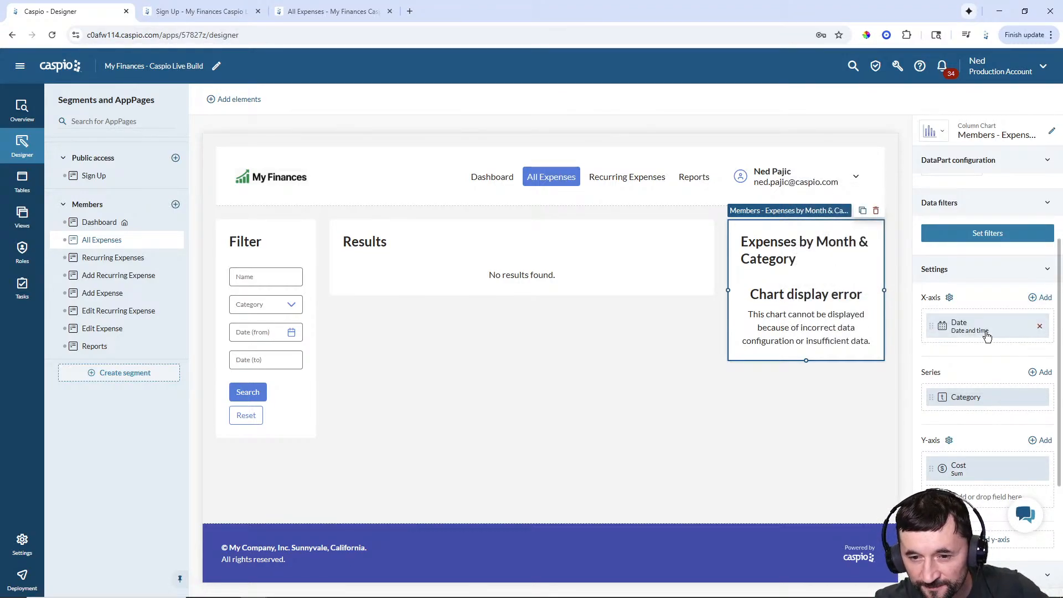
pyautogui.click(931, 331)
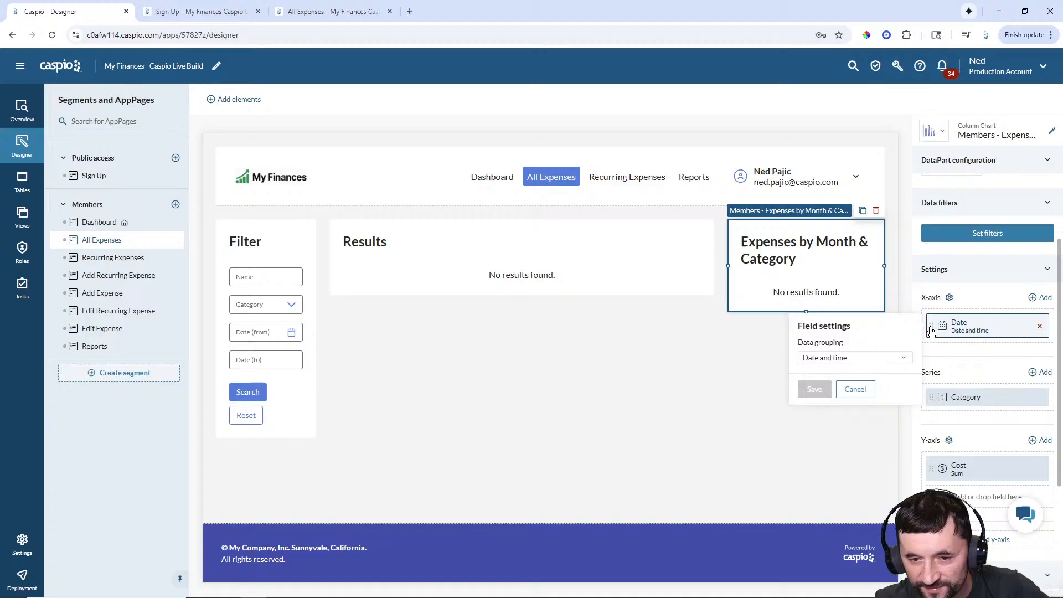
pyautogui.click(847, 358)
pyautogui.scroll(-5, 837, 421)
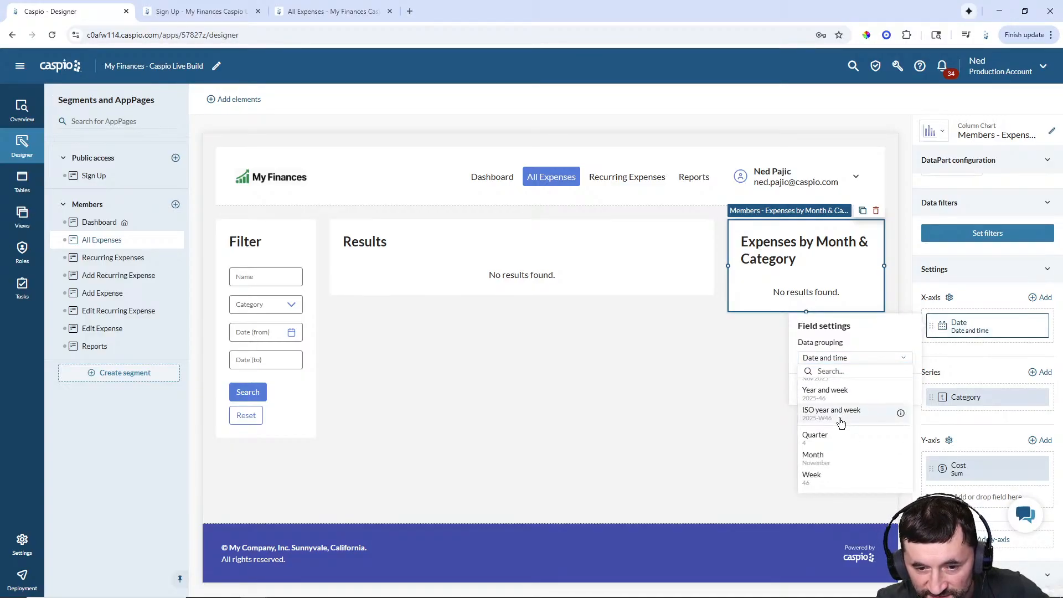
pyautogui.scroll(-3, 845, 437)
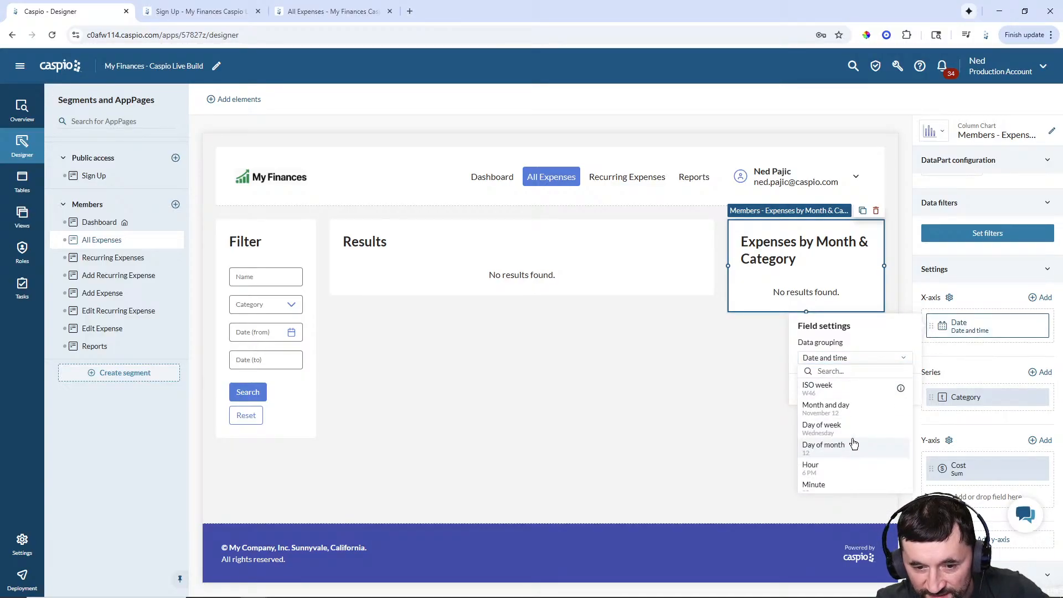
pyautogui.scroll(6, 850, 449)
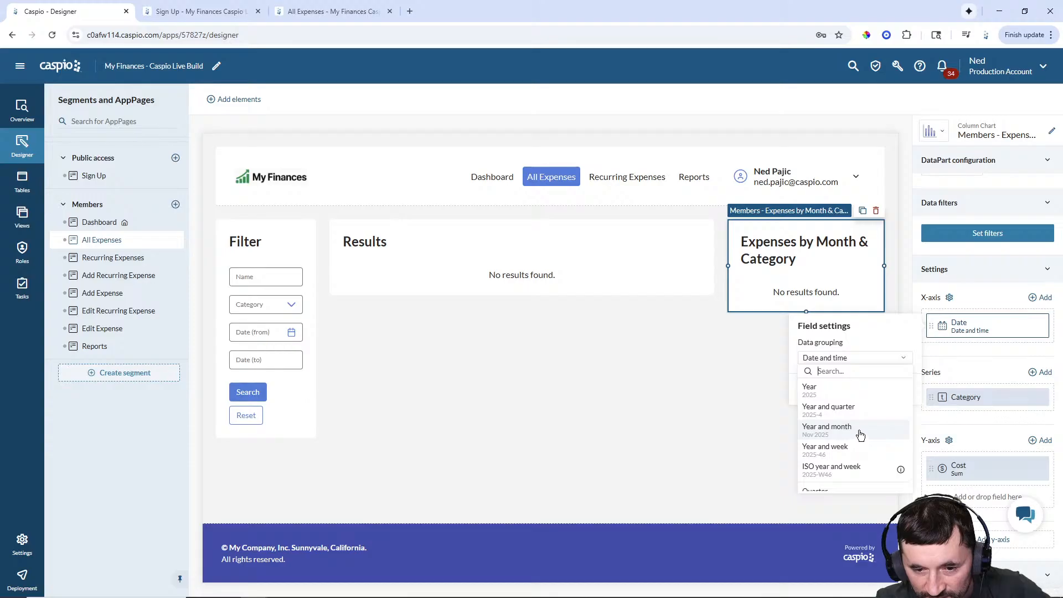
pyautogui.click(834, 430)
pyautogui.click(813, 392)
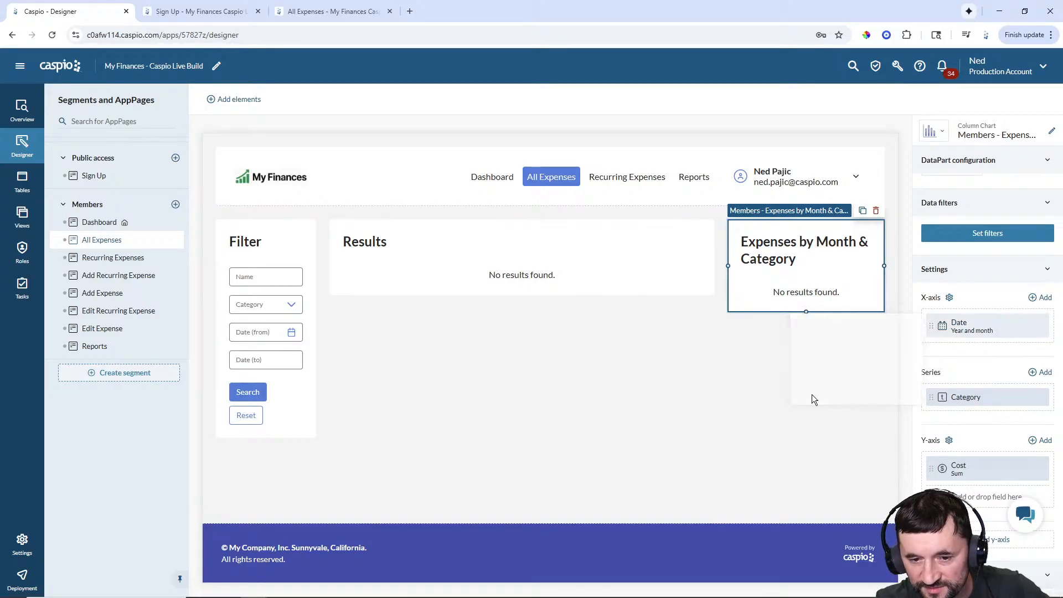
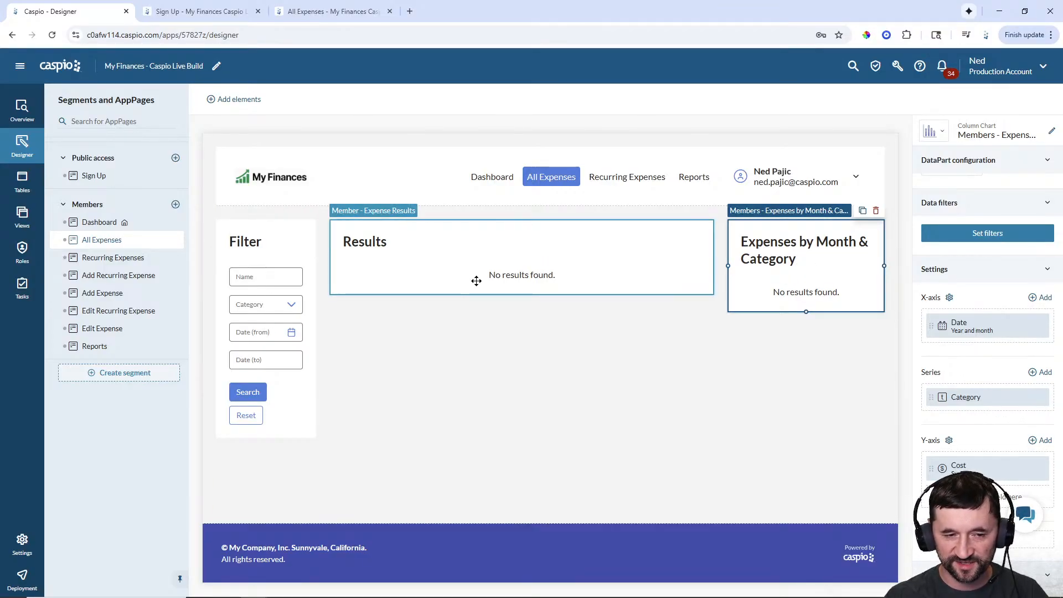
# - Add a chart filter: Name Contains the Members - Filter Expenses form's Name field
pyautogui.click(531, 262)
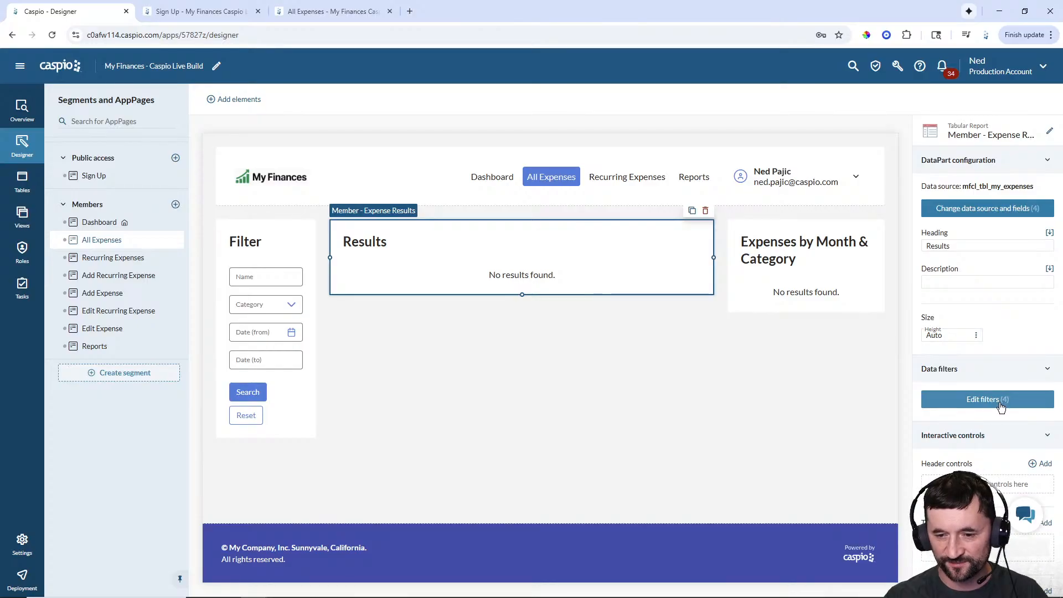
pyautogui.click(766, 270)
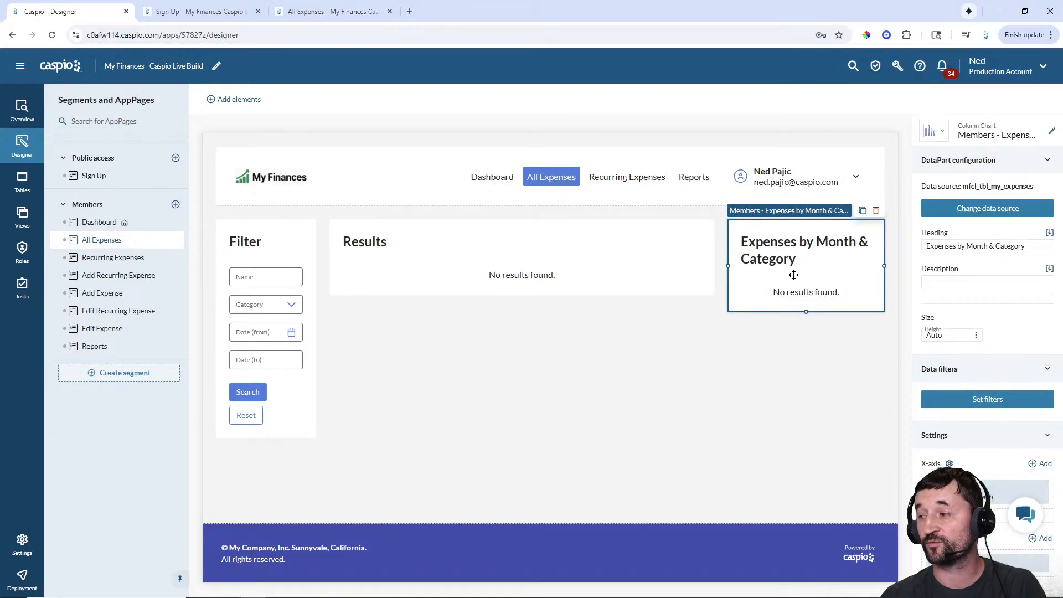
pyautogui.click(981, 397)
pyautogui.click(808, 394)
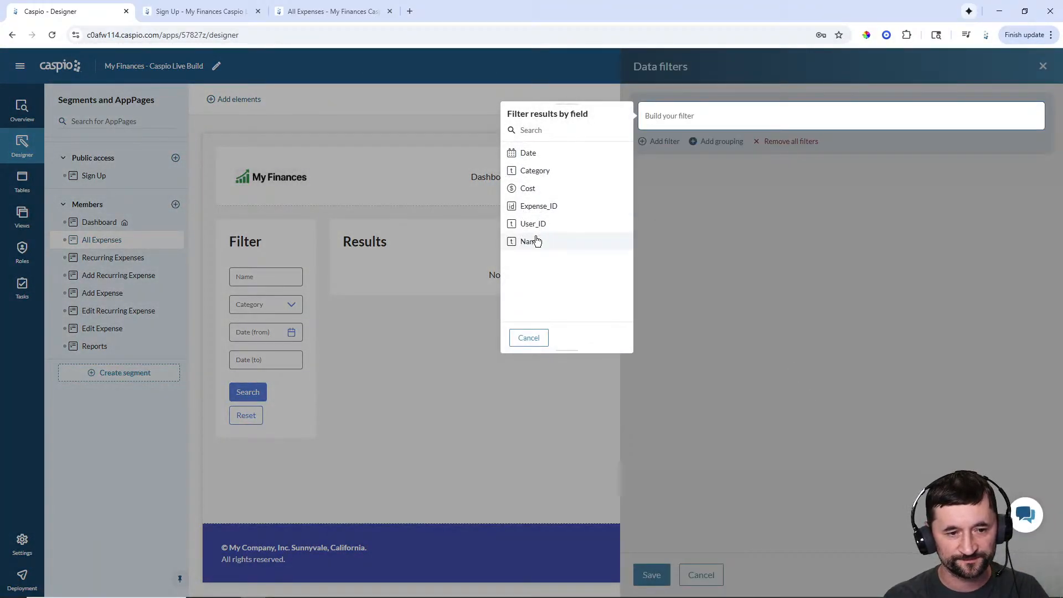
pyautogui.click(532, 242)
pyautogui.click(541, 189)
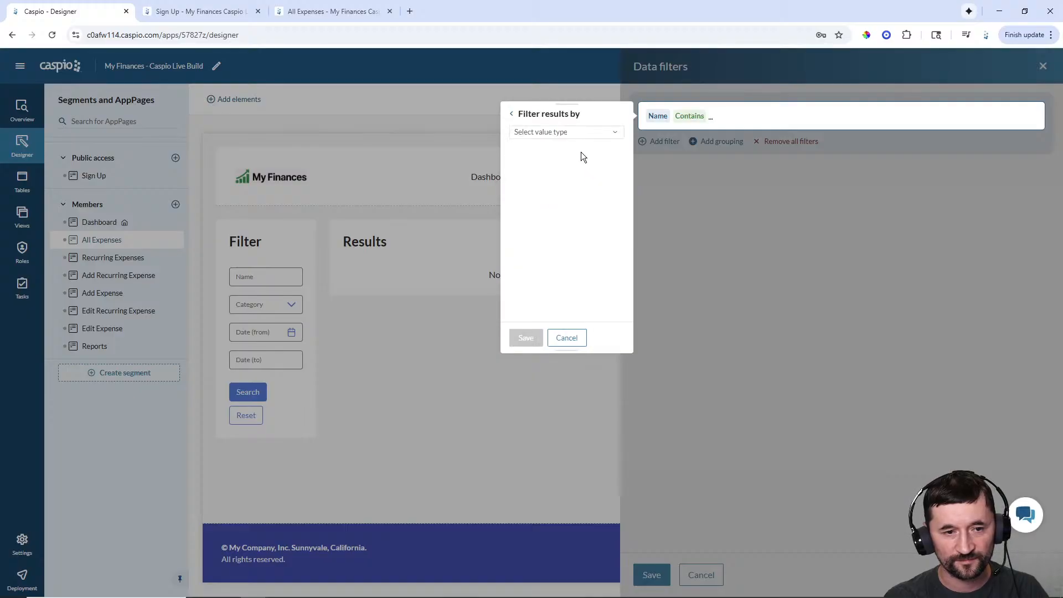
pyautogui.click(560, 132)
pyautogui.click(558, 159)
pyautogui.click(552, 152)
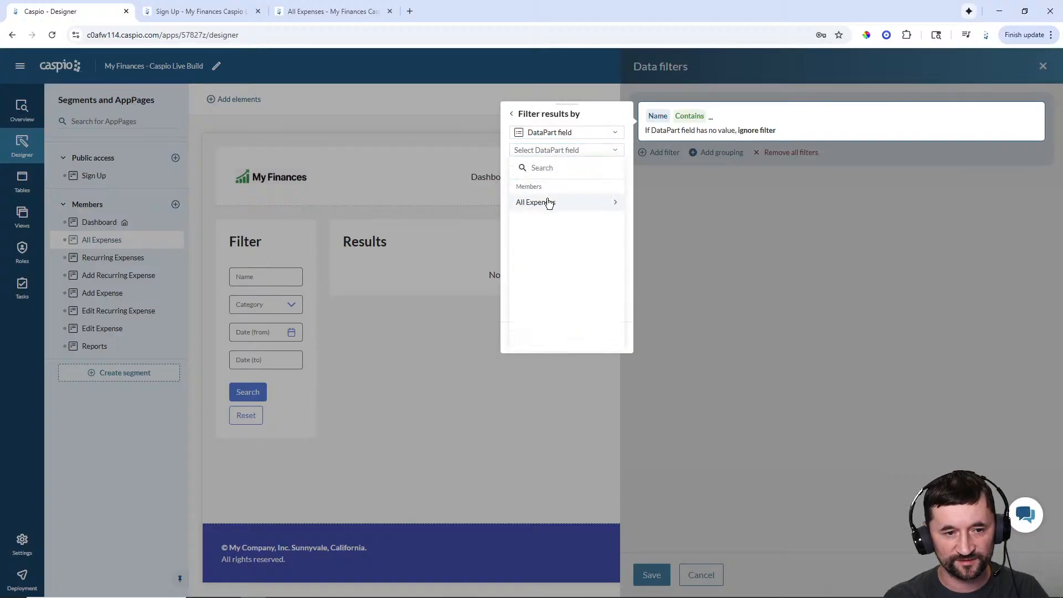
pyautogui.click(546, 202)
pyautogui.click(549, 213)
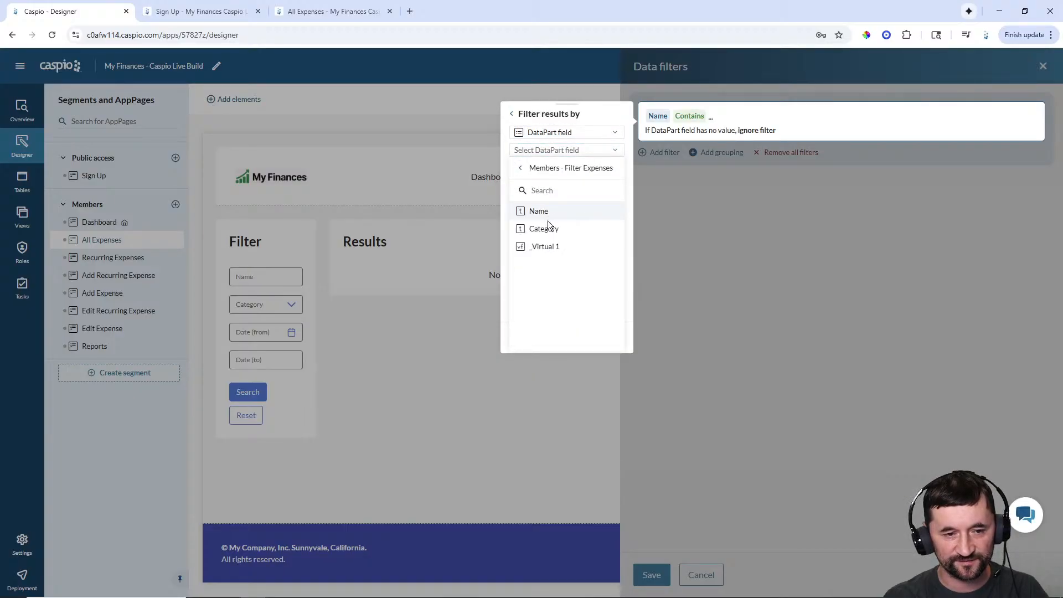
pyautogui.click(538, 212)
pyautogui.click(527, 337)
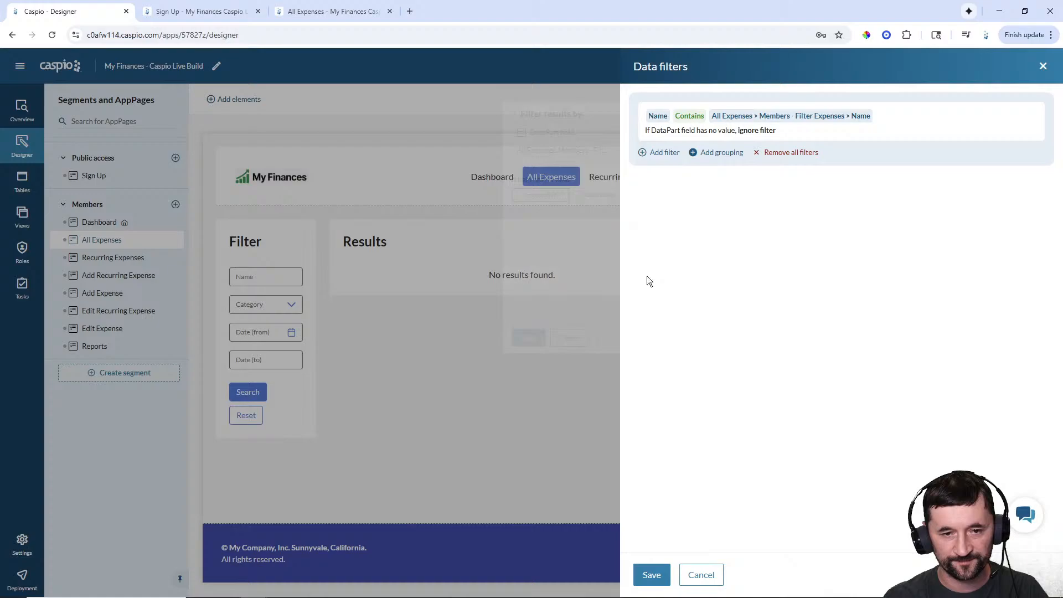
# - Add a filter: Category Is equal to the Filter Expenses form's Category field
pyautogui.click(657, 153)
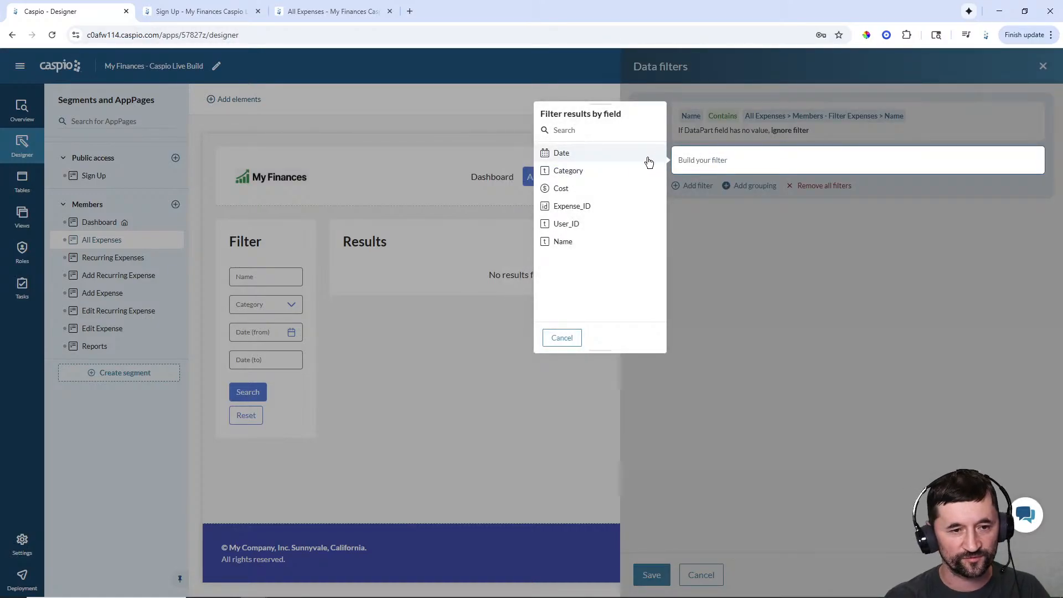
pyautogui.click(576, 171)
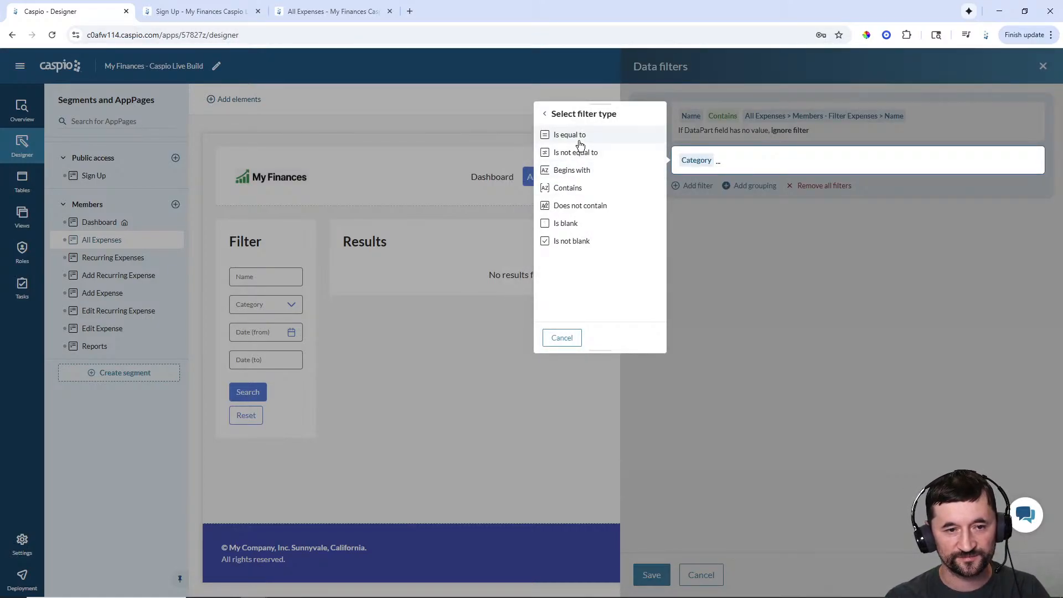
pyautogui.click(576, 136)
pyautogui.click(580, 133)
pyautogui.click(582, 159)
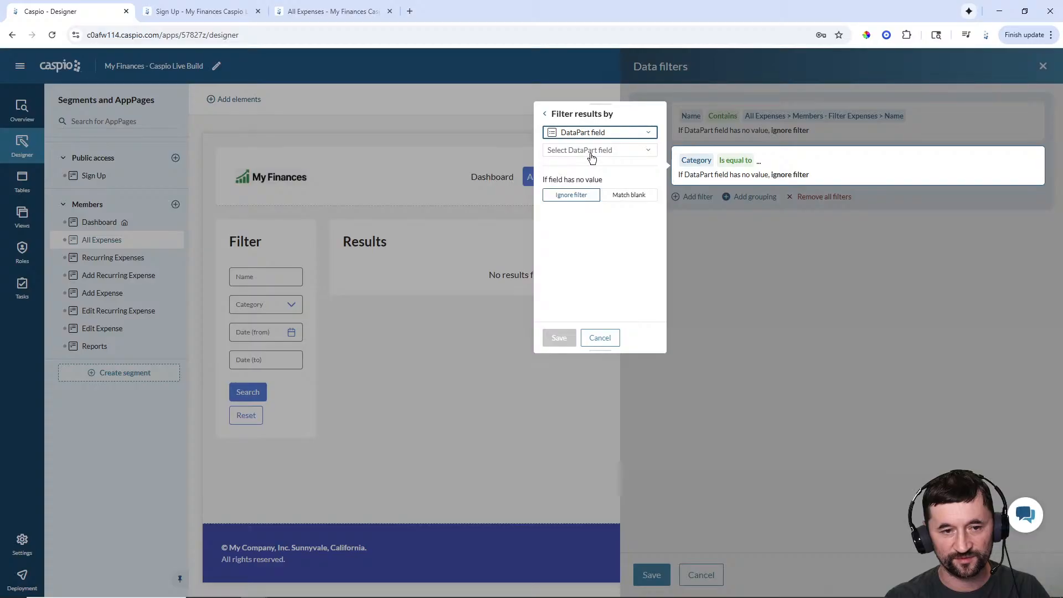
pyautogui.click(582, 151)
pyautogui.click(579, 202)
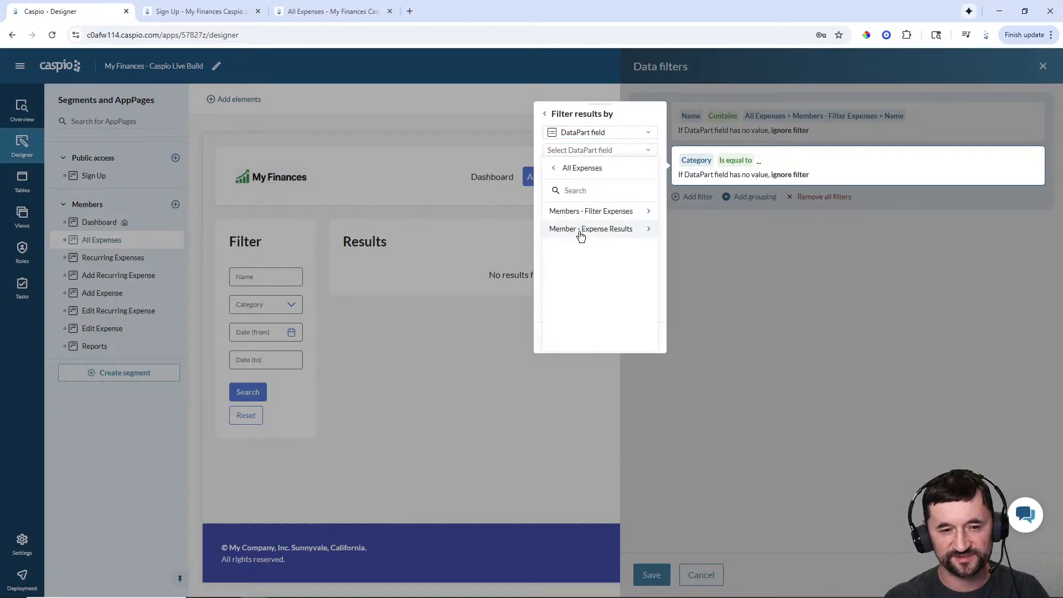
pyautogui.click(579, 216)
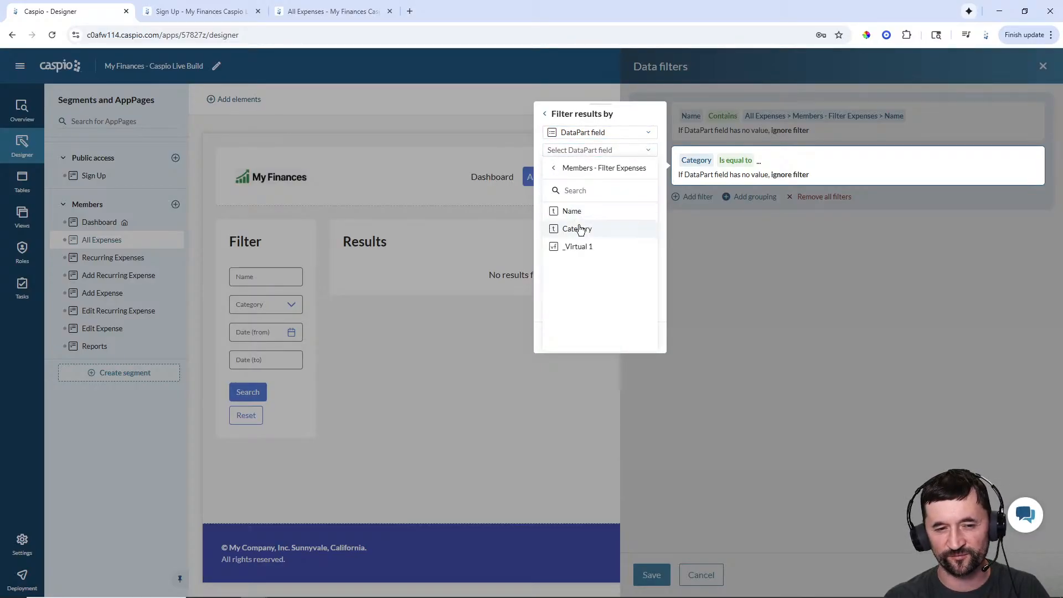
pyautogui.click(577, 229)
pyautogui.click(558, 336)
# - Add a filter: Date Is after or exactly the Filter Expenses form's start Date
pyautogui.click(699, 198)
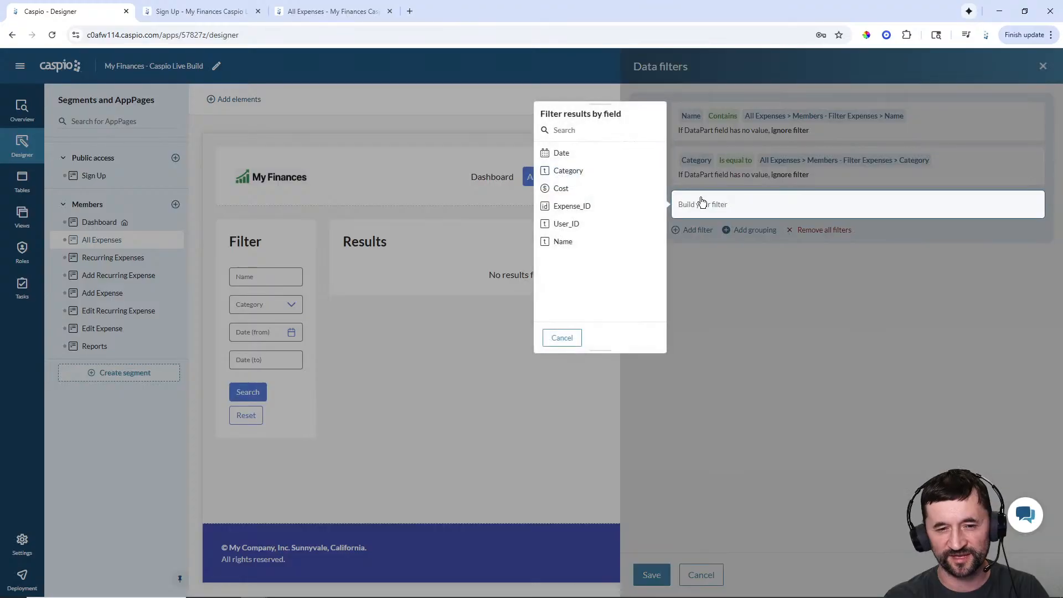
pyautogui.click(576, 162)
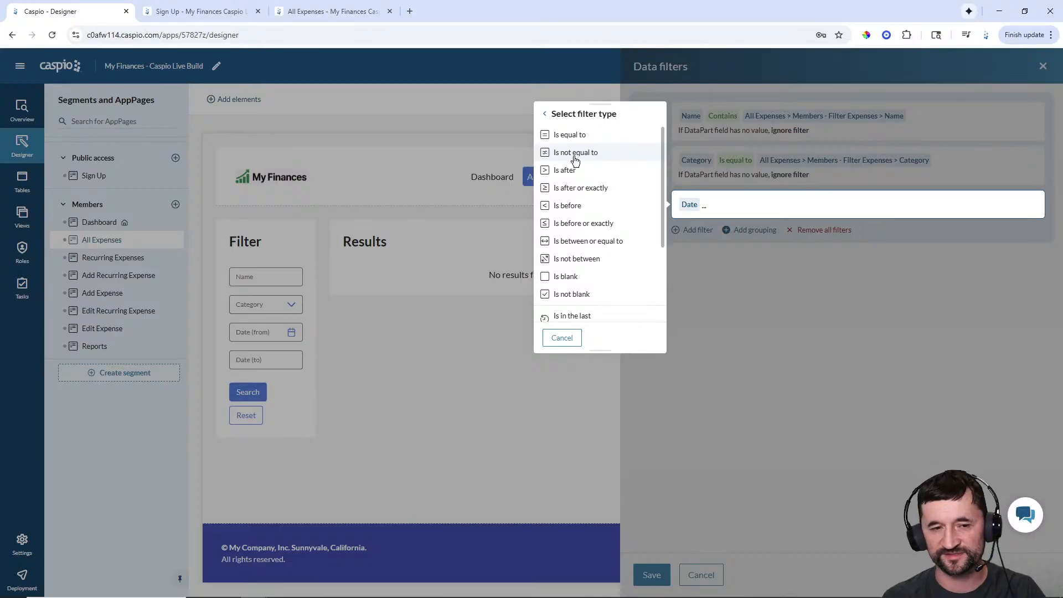
pyautogui.click(576, 189)
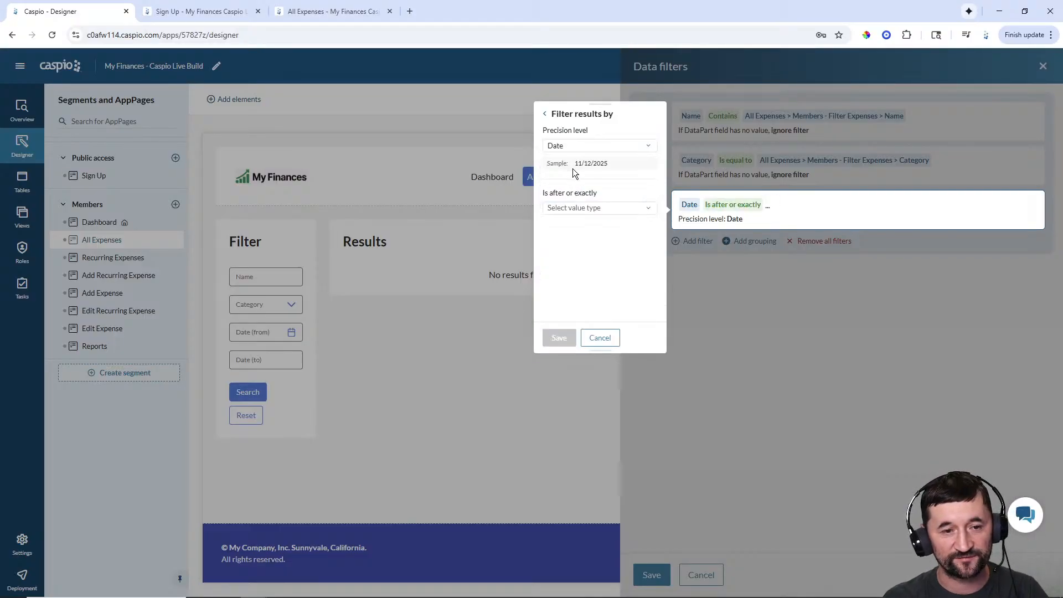
pyautogui.click(576, 208)
pyautogui.click(576, 234)
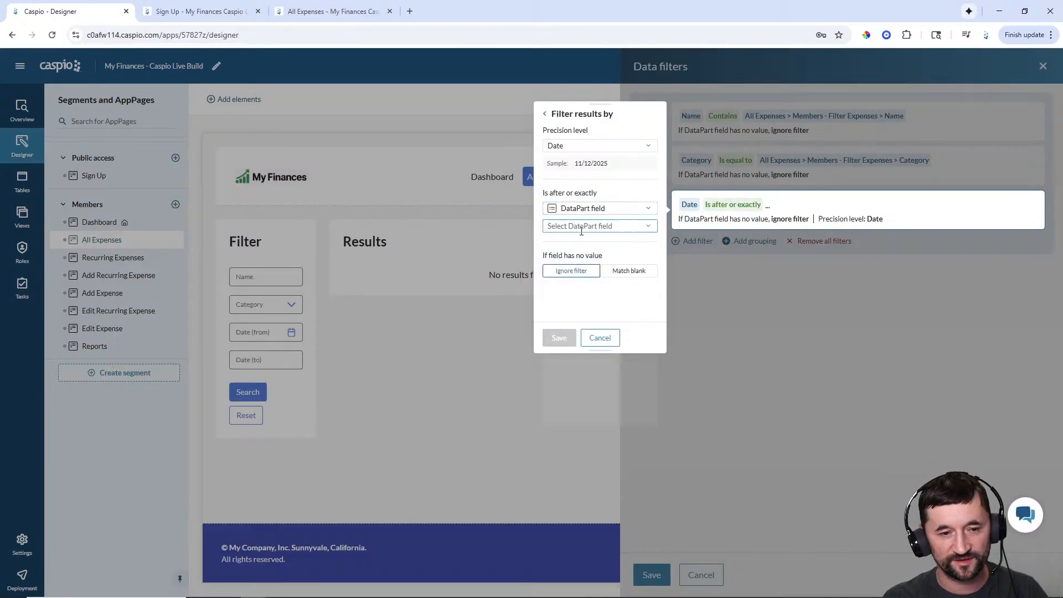
pyautogui.click(582, 227)
pyautogui.click(573, 278)
pyautogui.click(588, 288)
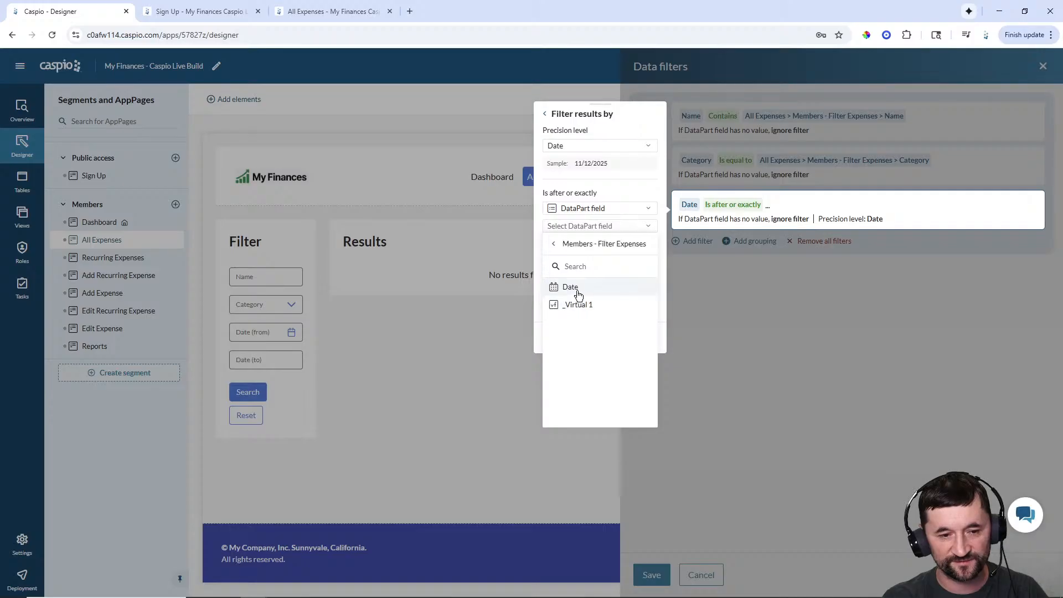
pyautogui.click(578, 290)
pyautogui.click(559, 336)
# - Add a filter: Date Is before or exactly the form's _Virtual 1 end date, then save all filters
pyautogui.click(687, 241)
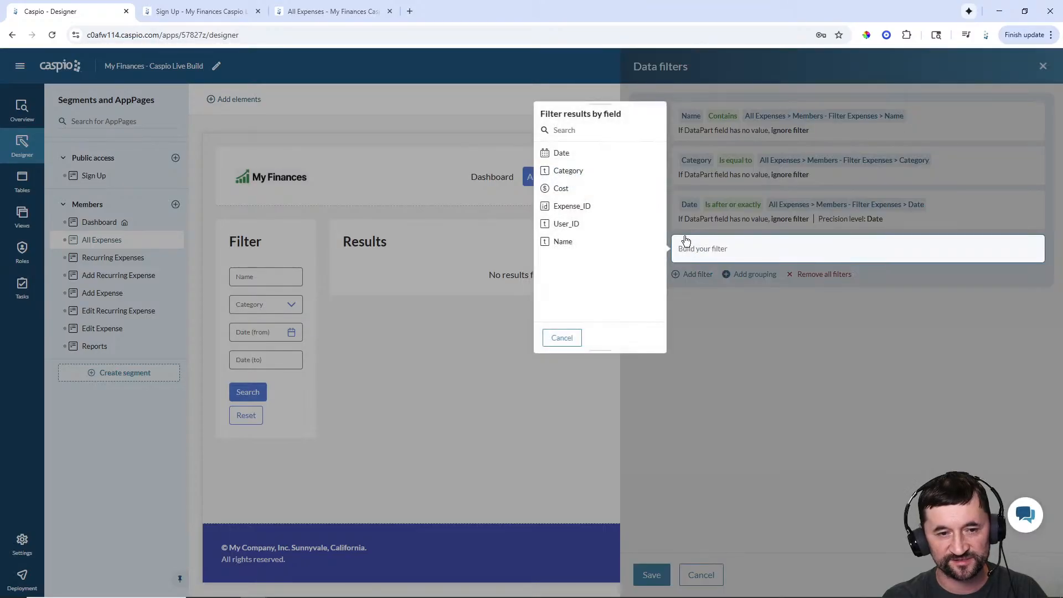
pyautogui.click(565, 155)
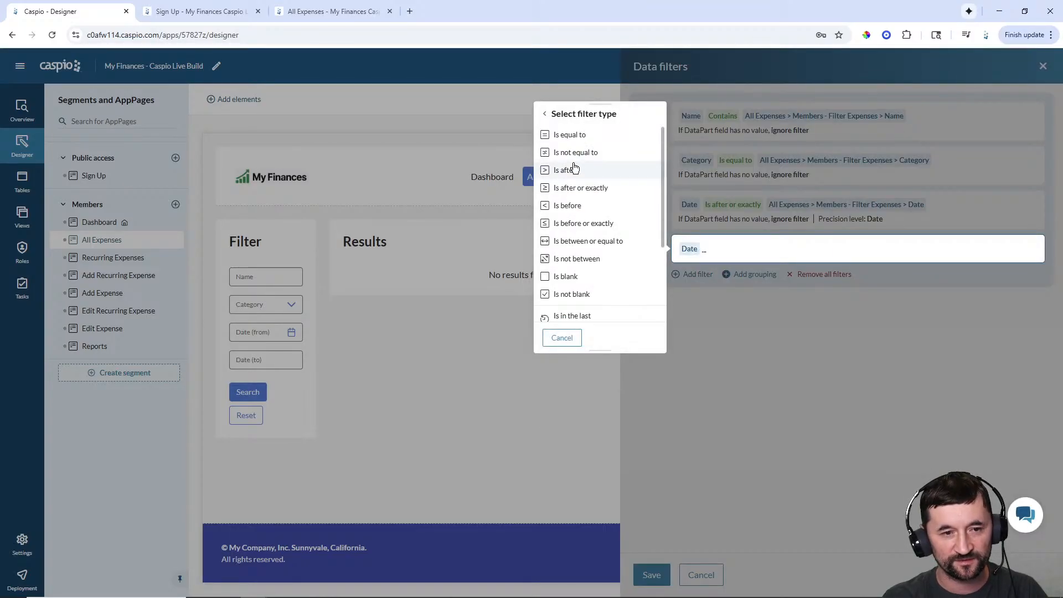
pyautogui.click(580, 223)
pyautogui.click(578, 209)
pyautogui.click(580, 244)
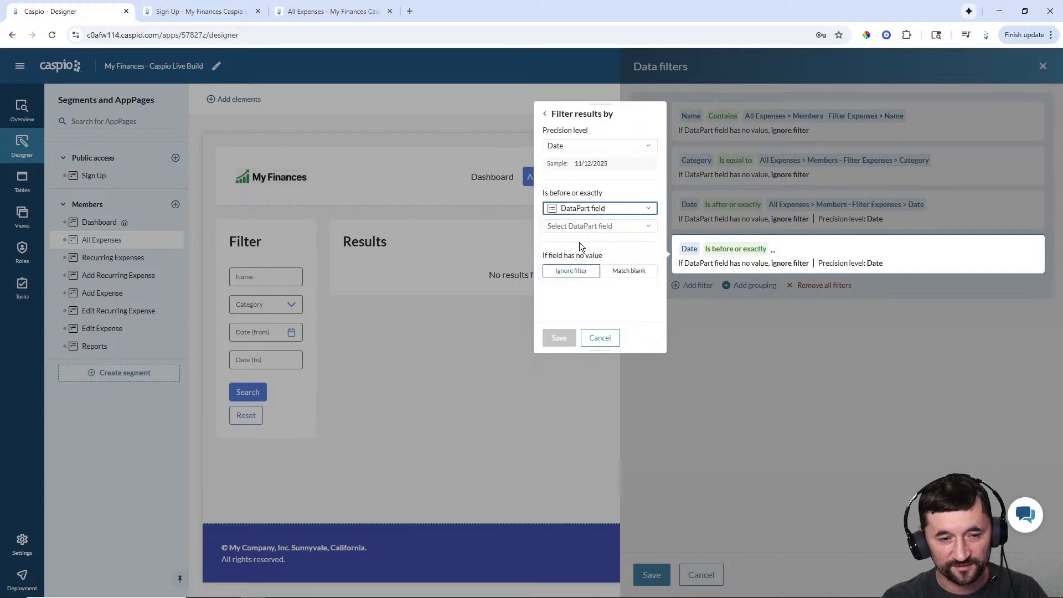
pyautogui.click(581, 227)
pyautogui.click(571, 281)
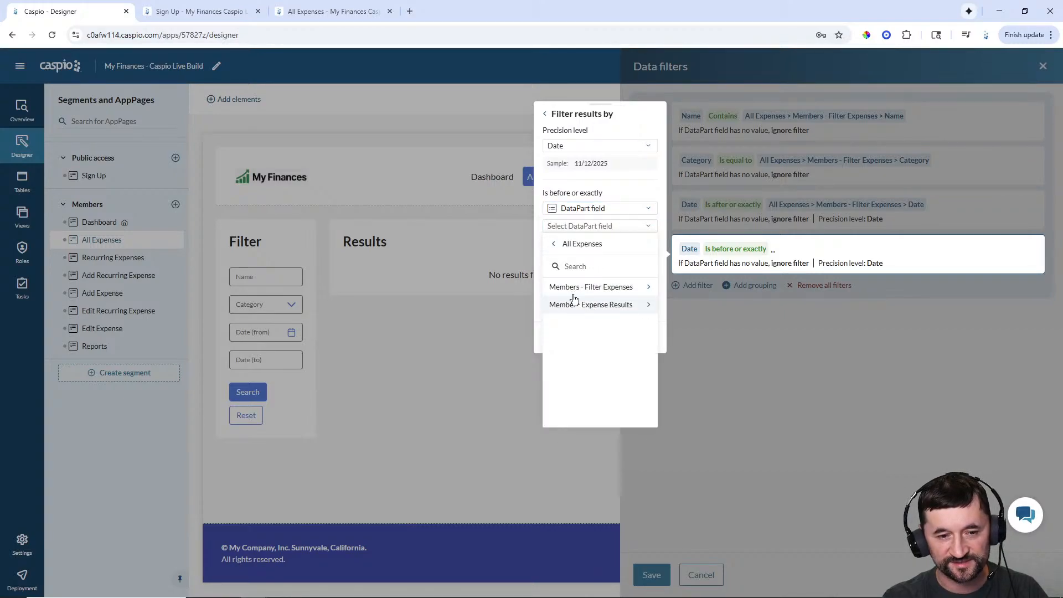
pyautogui.click(576, 287)
pyautogui.click(576, 305)
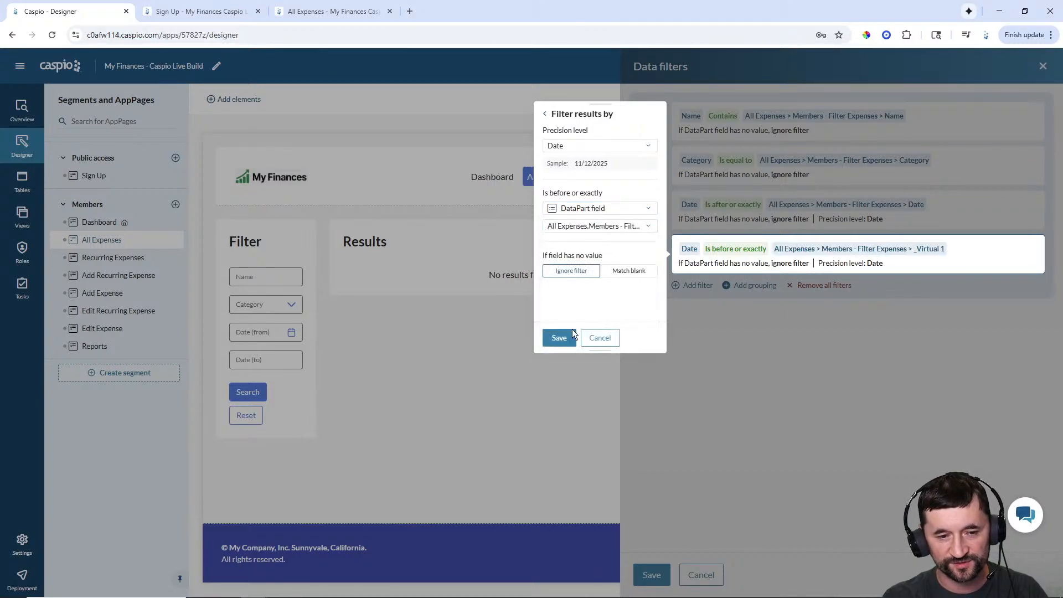
pyautogui.click(570, 336)
pyautogui.click(648, 575)
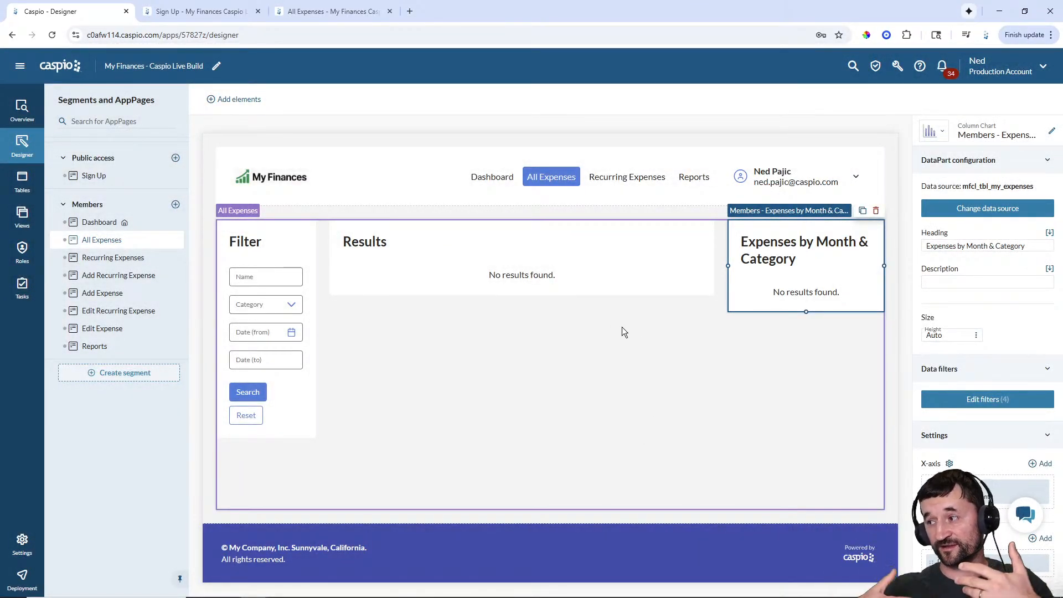
# - Make the Add Expense AppPage an overlay window
pyautogui.click(105, 296)
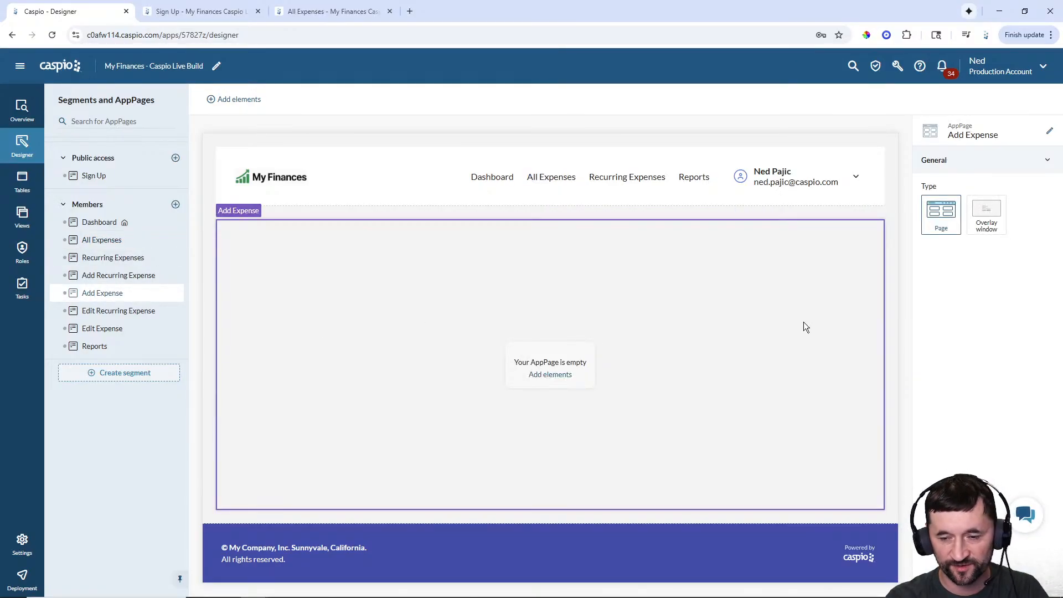
pyautogui.click(990, 235)
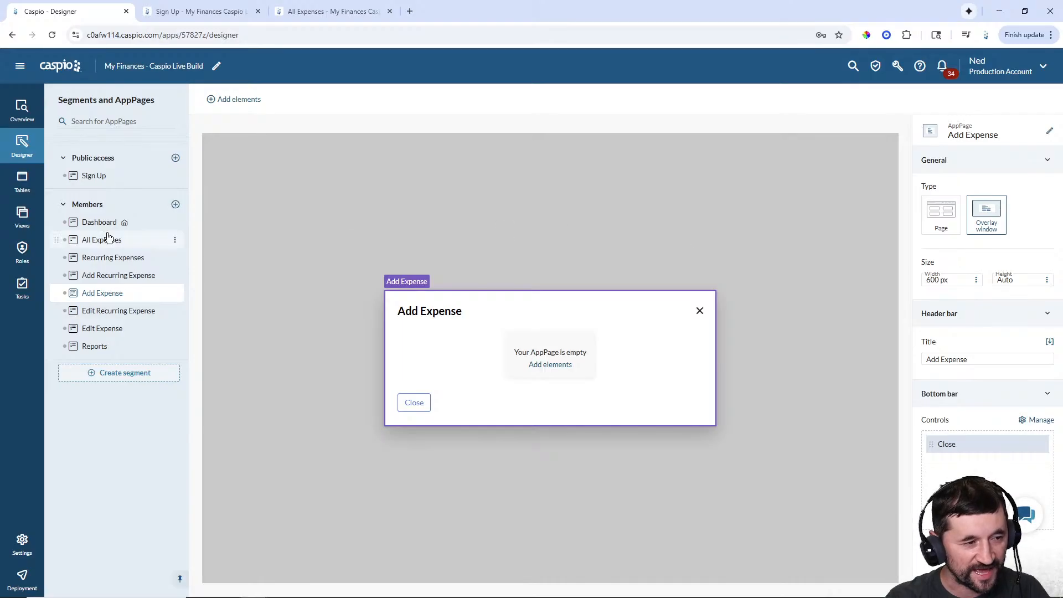
pyautogui.click(89, 240)
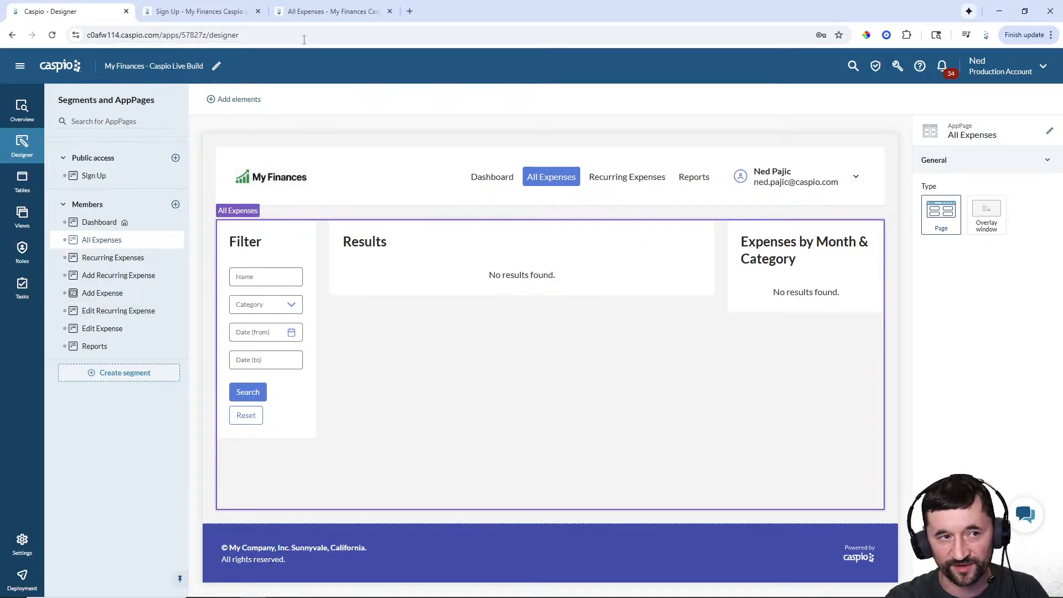
# - Check the live add-expense form on All Expenses, then reopen Add Expense in the designer
pyautogui.click(307, 10)
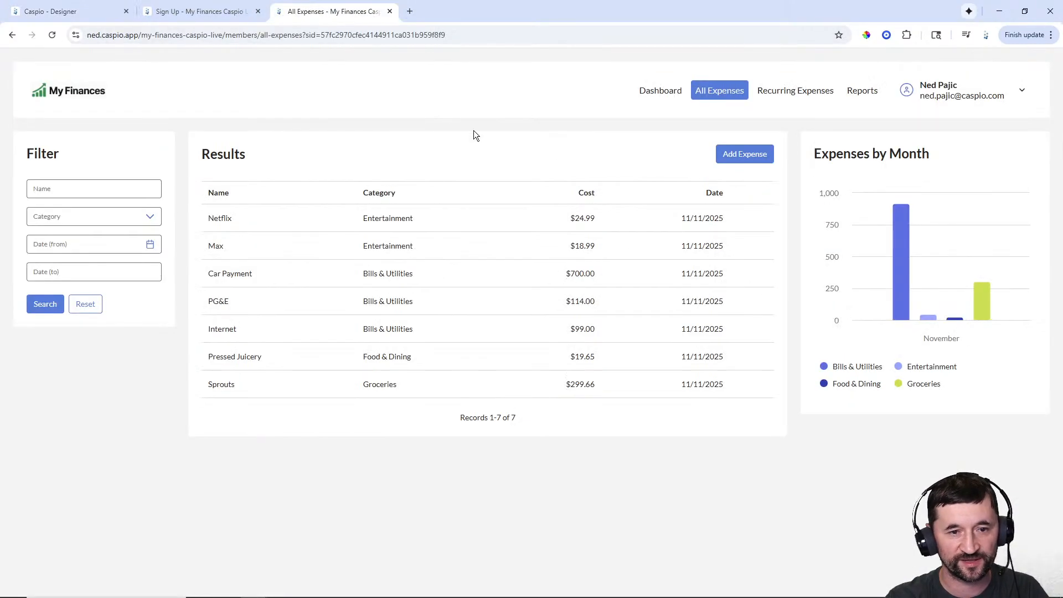
pyautogui.click(743, 155)
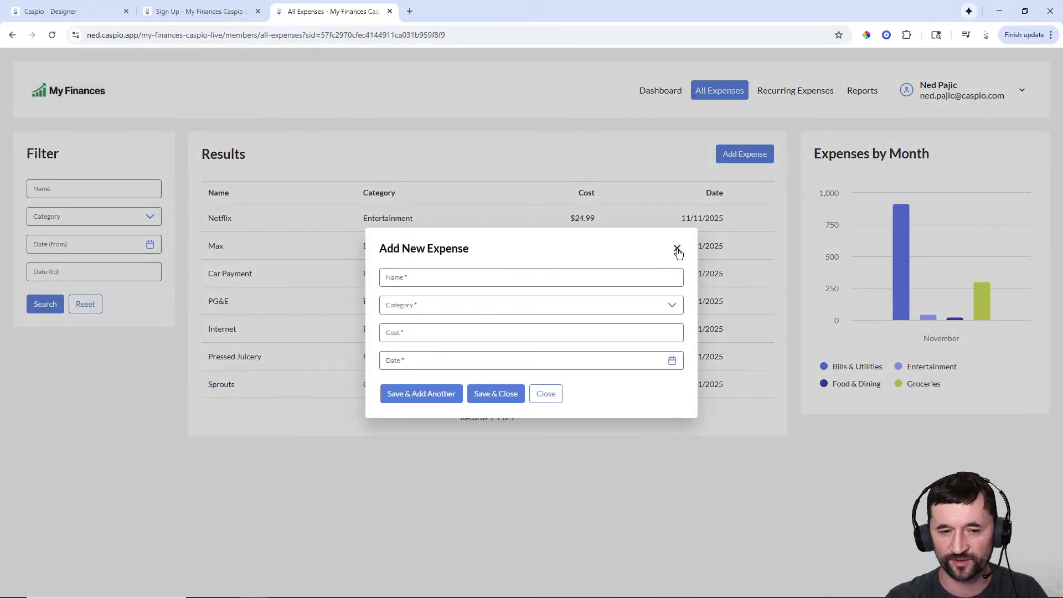
pyautogui.click(678, 250)
pyautogui.click(83, 9)
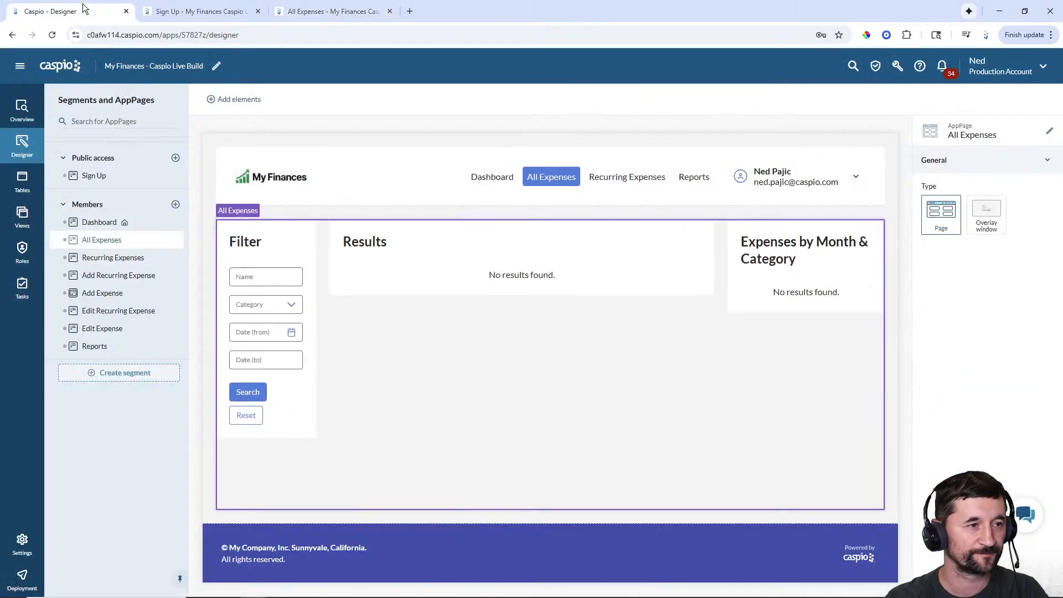
pyautogui.click(116, 297)
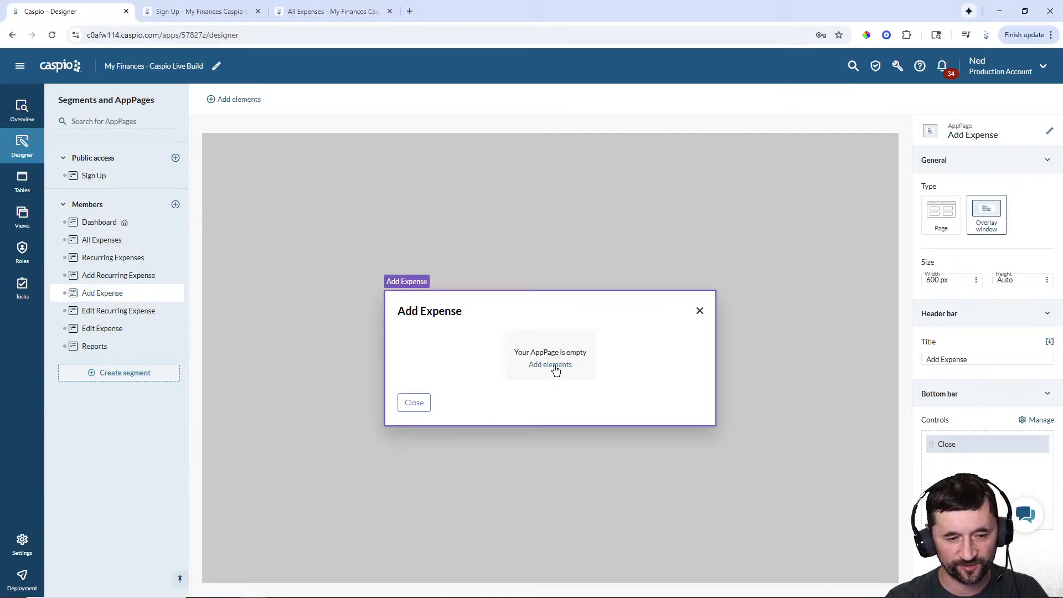
# - Add a Submission Form on mfcl_tbl_my_expenses that includes all table fields
pyautogui.click(554, 366)
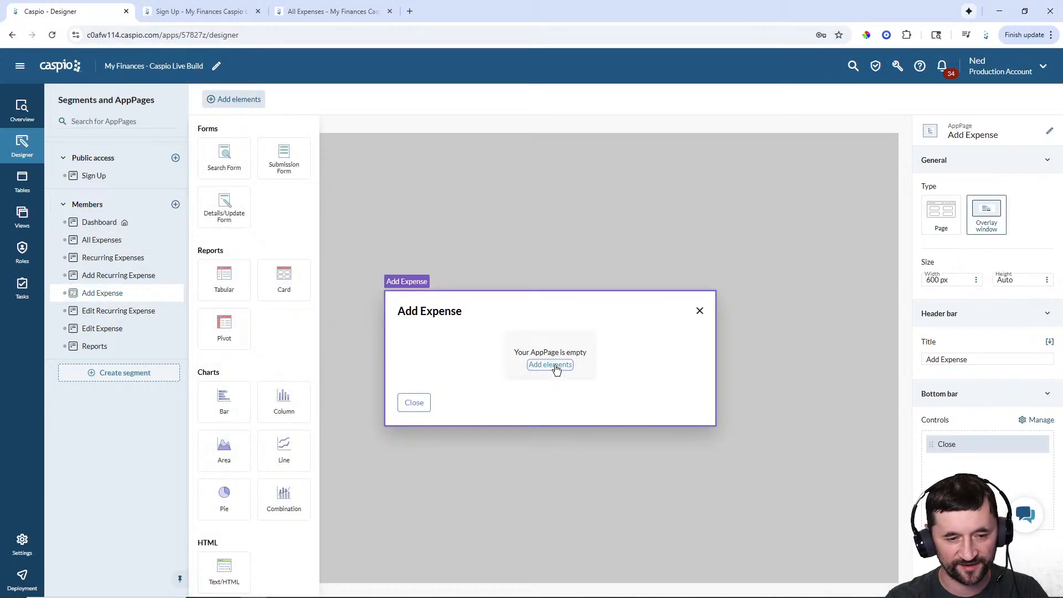
pyautogui.click(266, 161)
pyautogui.click(337, 260)
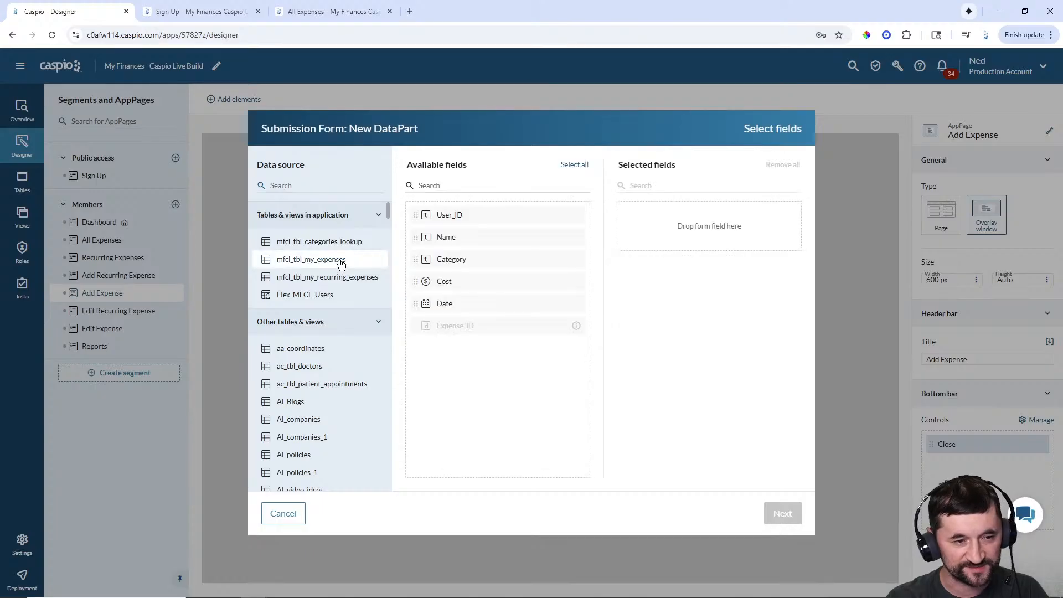
pyautogui.click(574, 165)
pyautogui.click(783, 514)
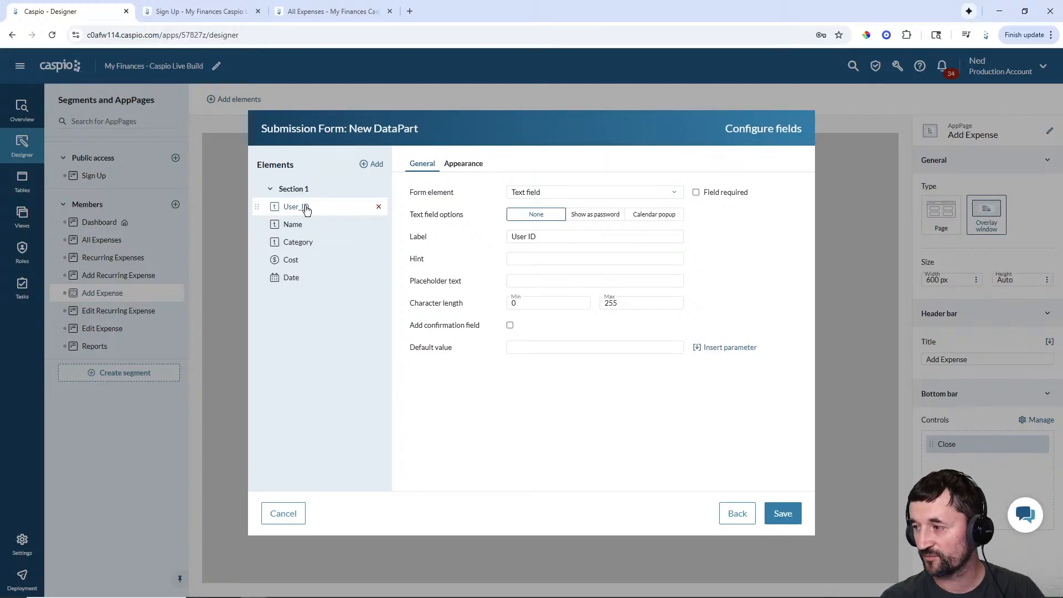
# - Make User_ID a hidden field defaulting to the authenticated user's UserGUID
pyautogui.click(544, 197)
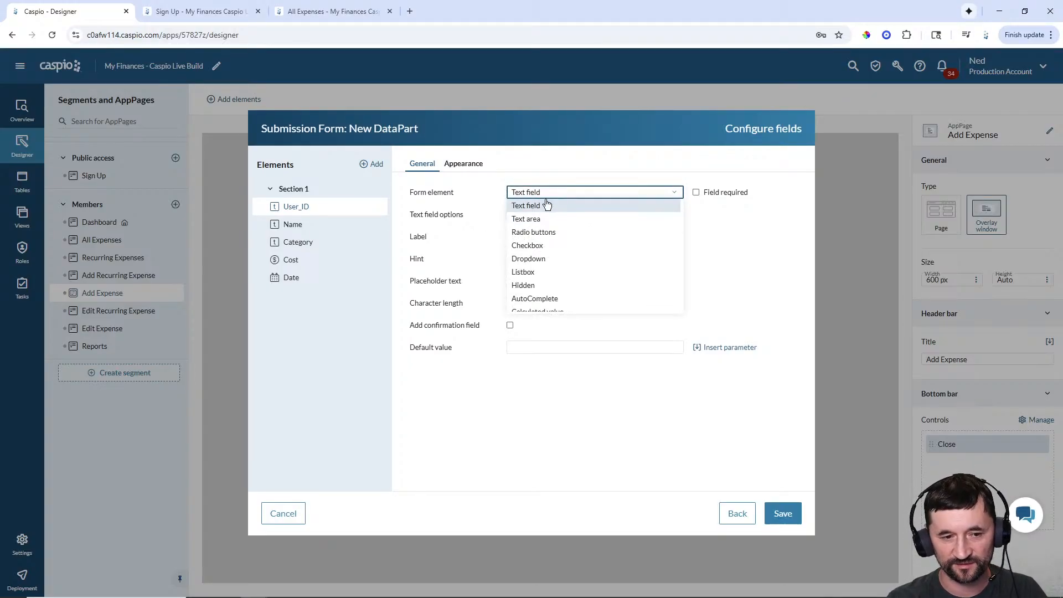
pyautogui.click(537, 284)
pyautogui.click(722, 215)
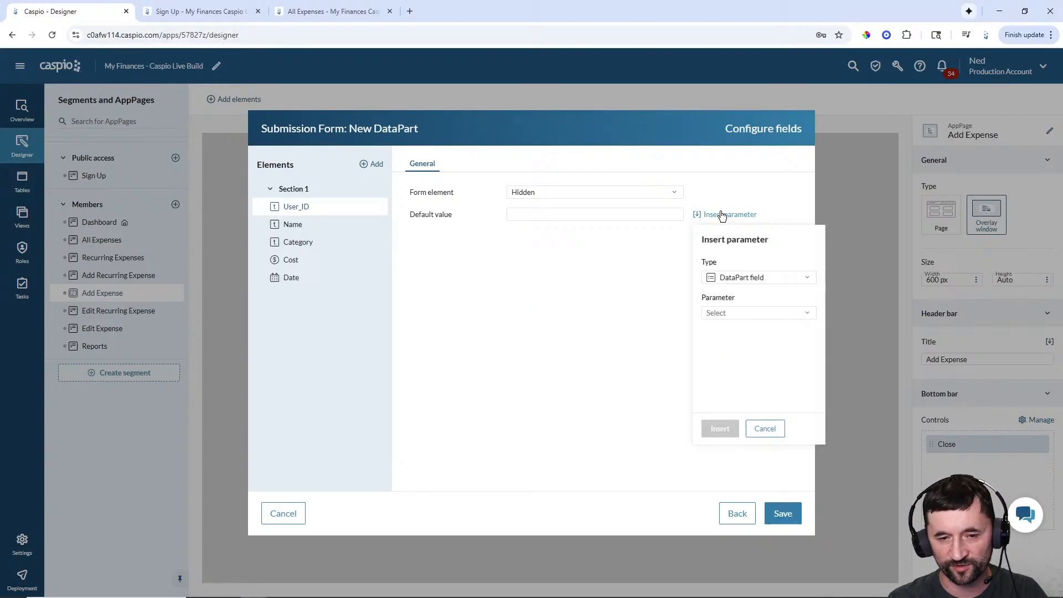
pyautogui.click(736, 277)
pyautogui.click(738, 304)
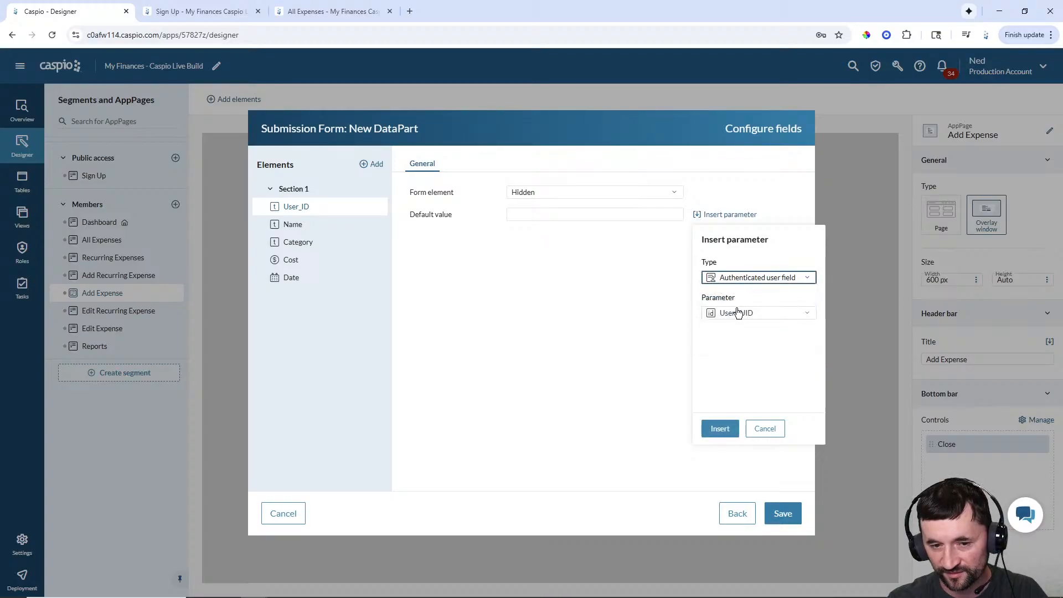
pyautogui.click(718, 428)
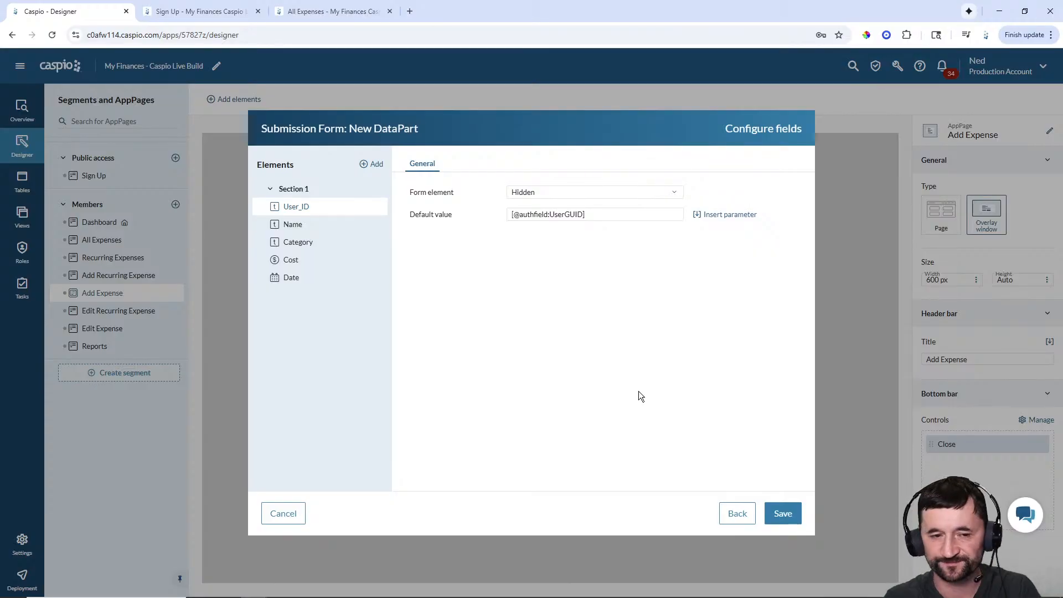
# - Give the Name field a floating label
pyautogui.click(293, 225)
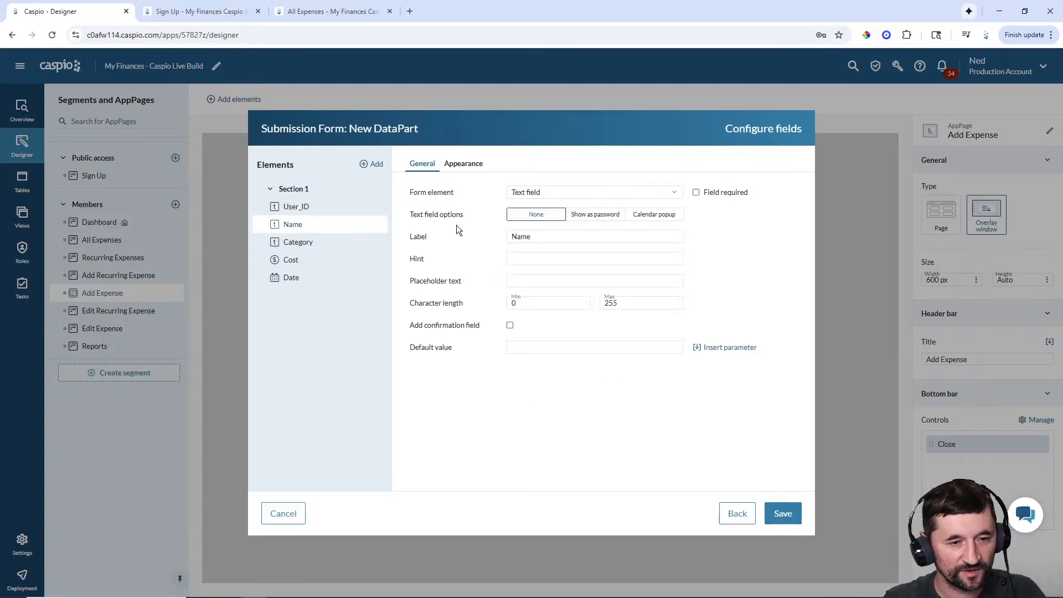
pyautogui.click(450, 164)
pyautogui.click(609, 221)
# - Make Category a required, unsorted dropdown filled from mfcl_tbl_categories_lookup
pyautogui.click(309, 242)
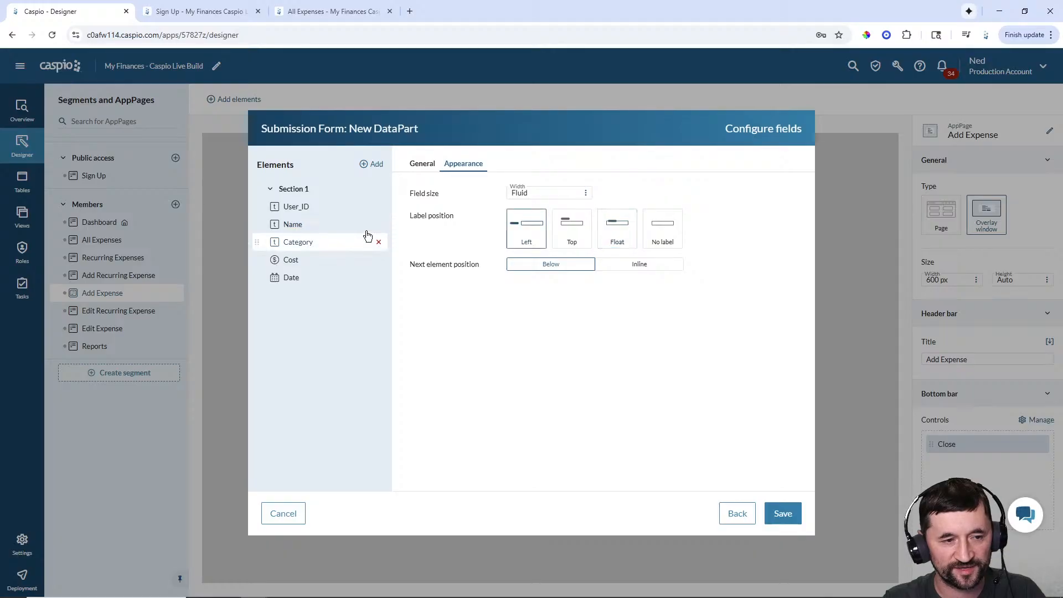
pyautogui.click(418, 169)
pyautogui.click(714, 193)
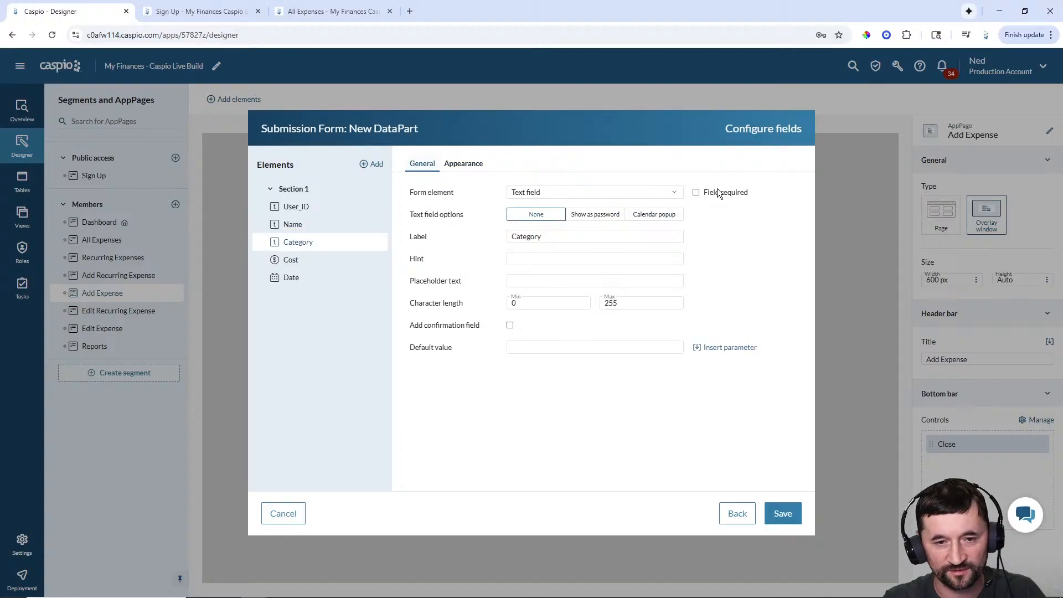
pyautogui.click(578, 194)
pyautogui.click(533, 260)
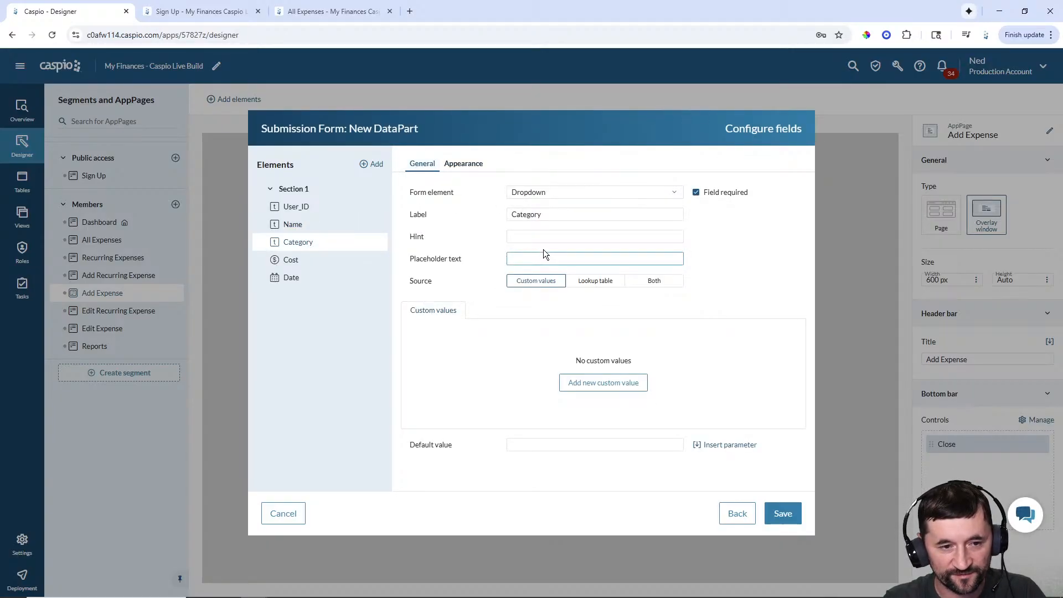
pyautogui.click(586, 283)
pyautogui.click(586, 339)
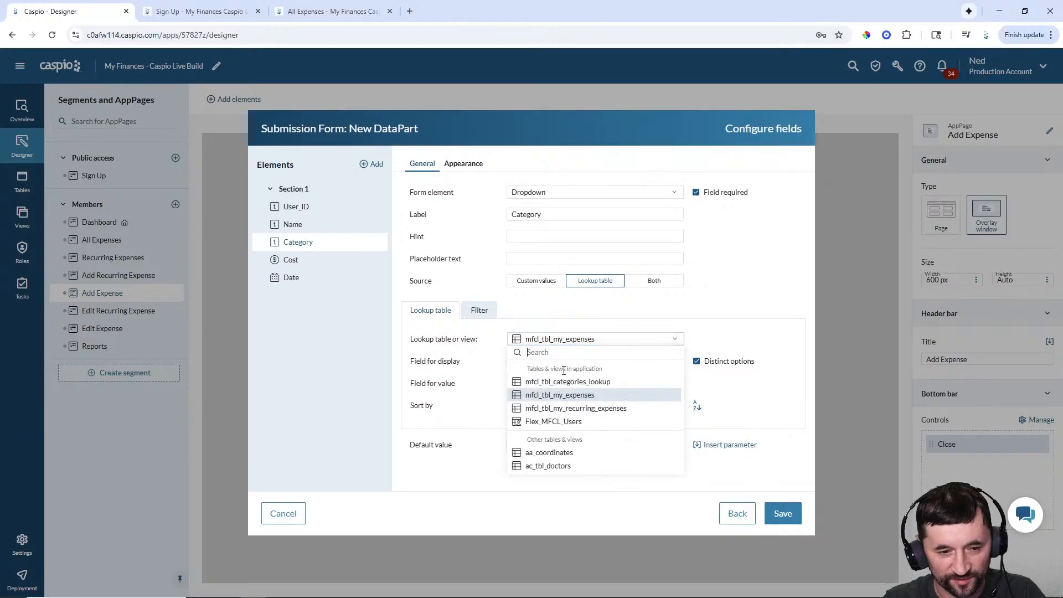
pyautogui.click(564, 382)
pyautogui.click(537, 406)
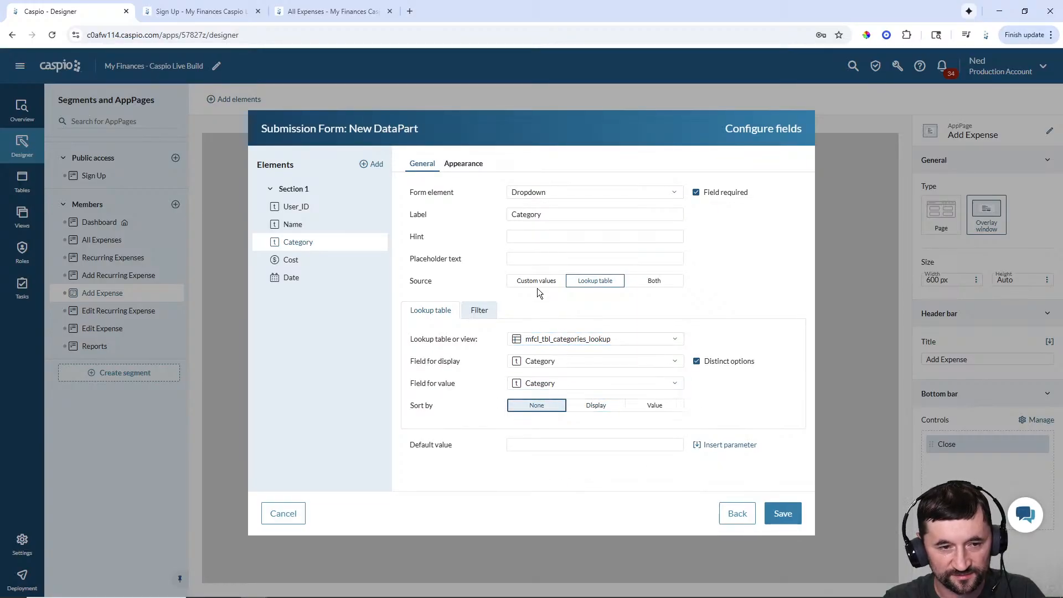
# - Give Category a floating label and confirm it stays required
pyautogui.click(477, 165)
pyautogui.click(616, 227)
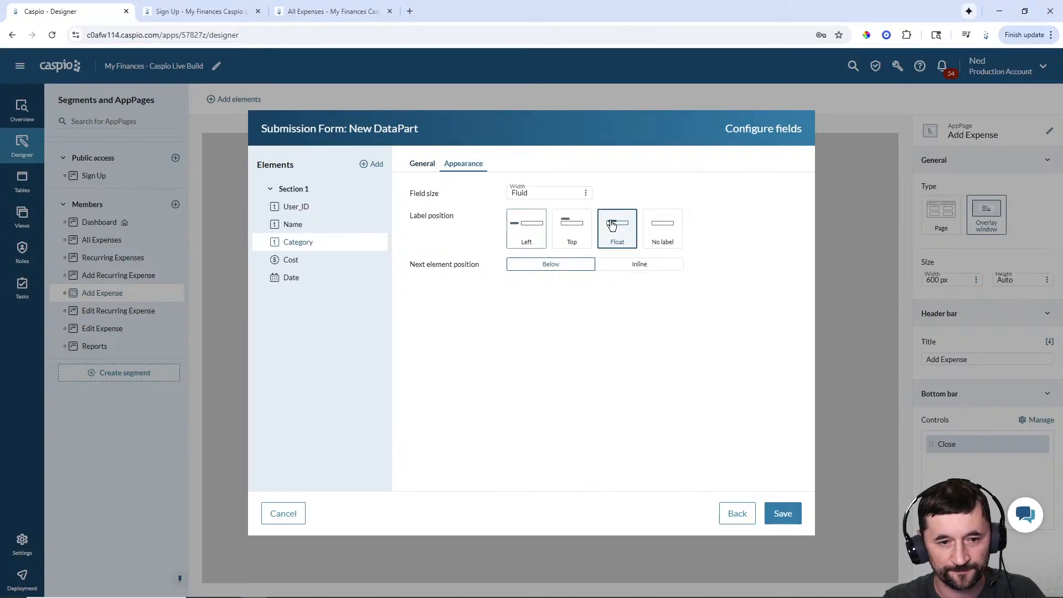
pyautogui.click(422, 164)
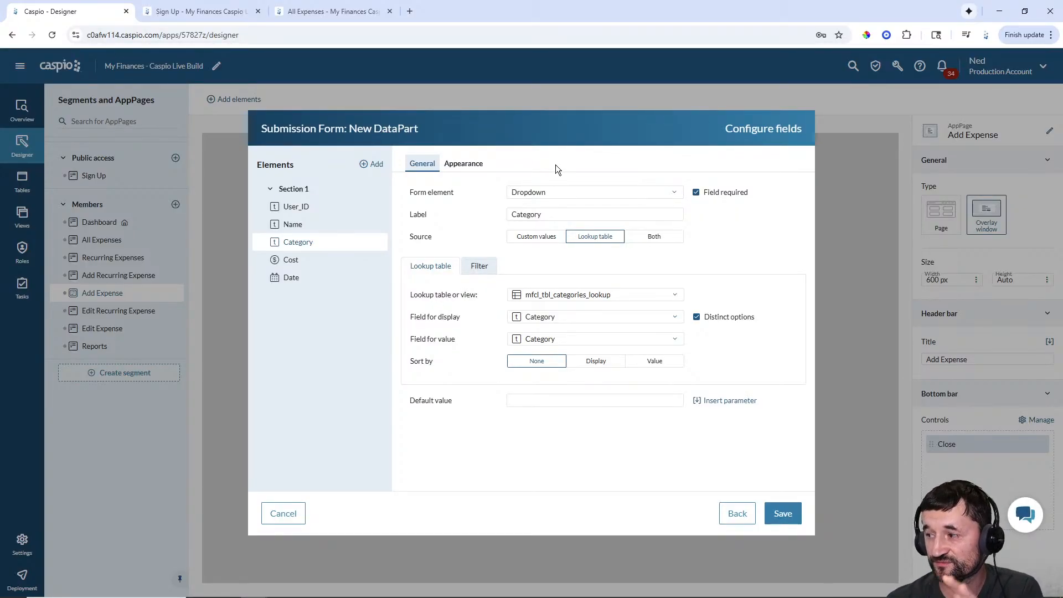
pyautogui.click(465, 165)
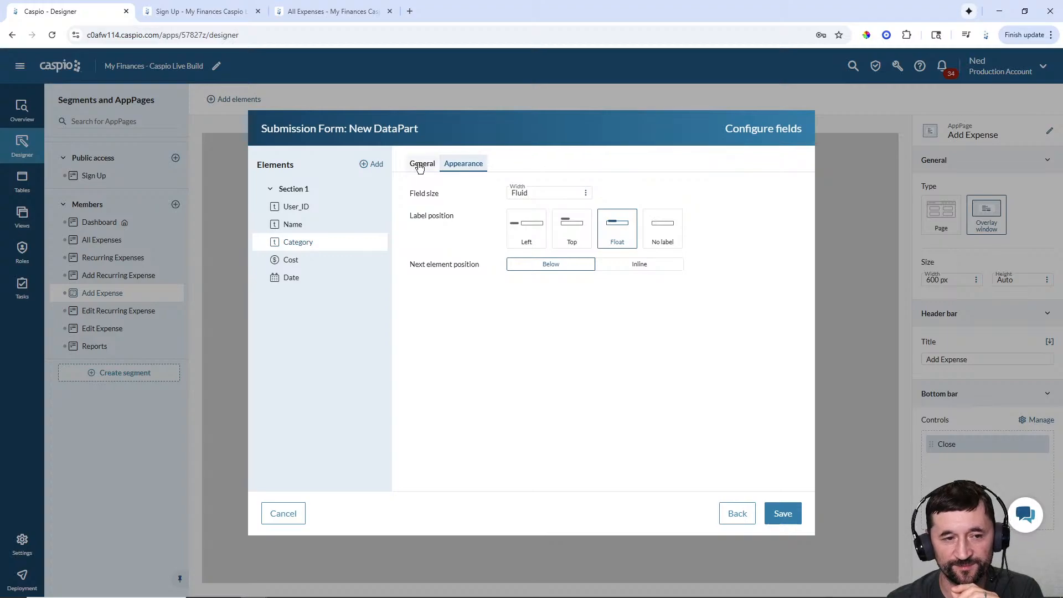
pyautogui.click(437, 166)
pyautogui.click(460, 164)
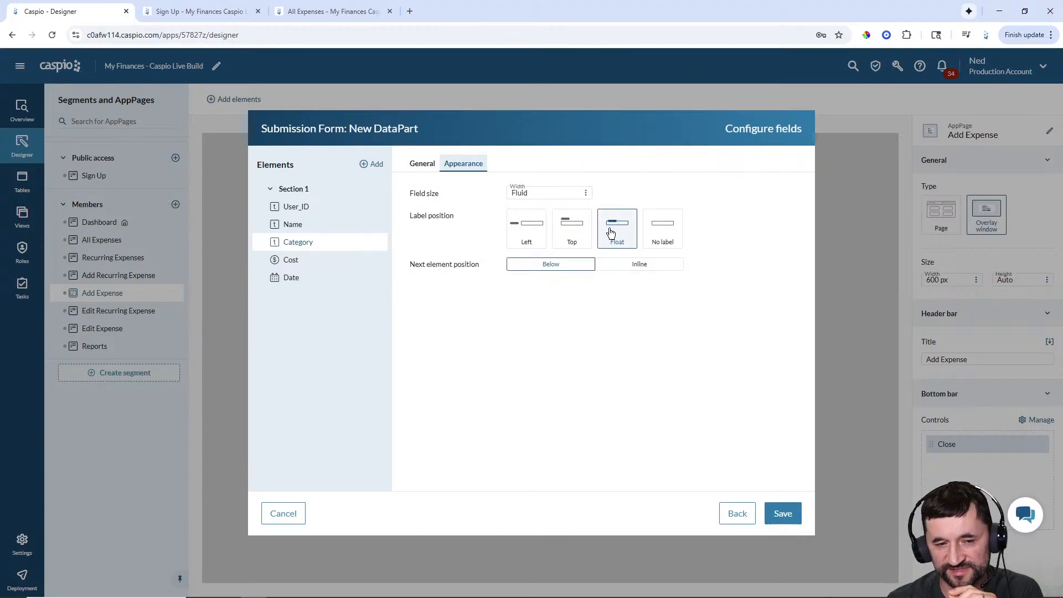
pyautogui.click(423, 164)
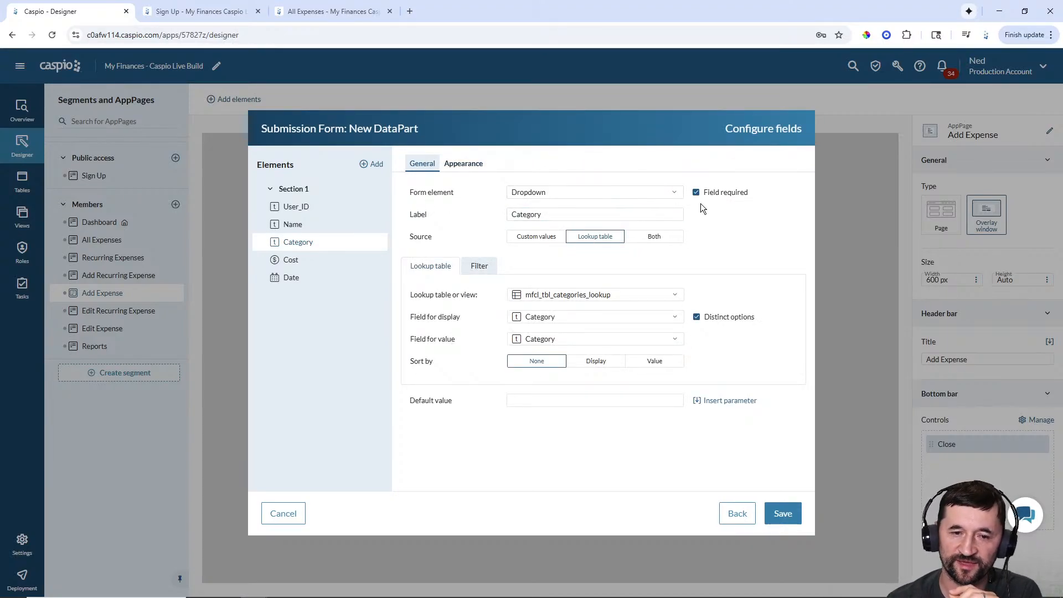
pyautogui.click(696, 193)
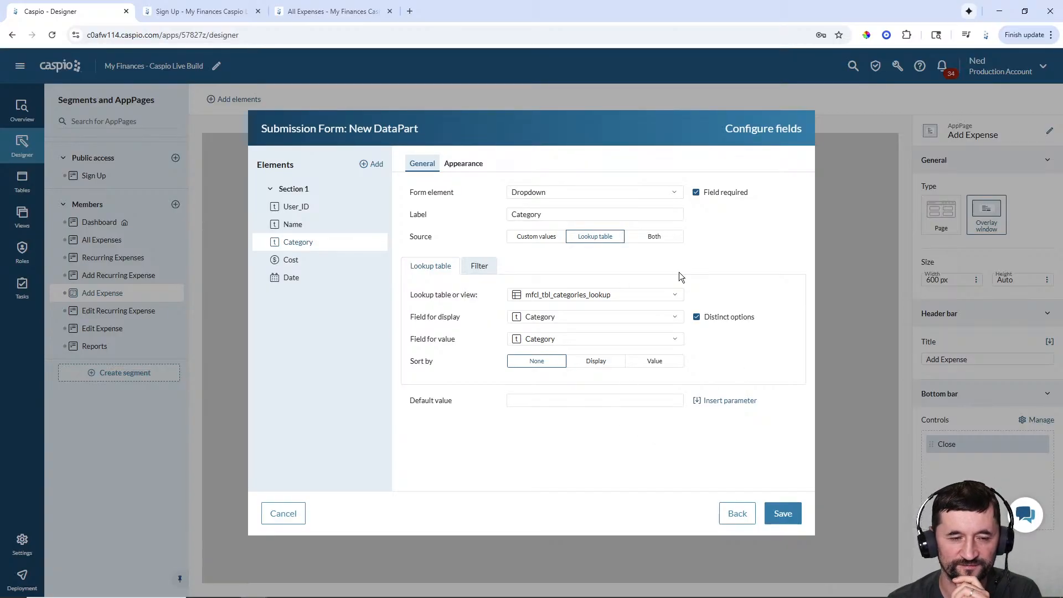
# - Make Cost a required field with a floating label
pyautogui.click(293, 261)
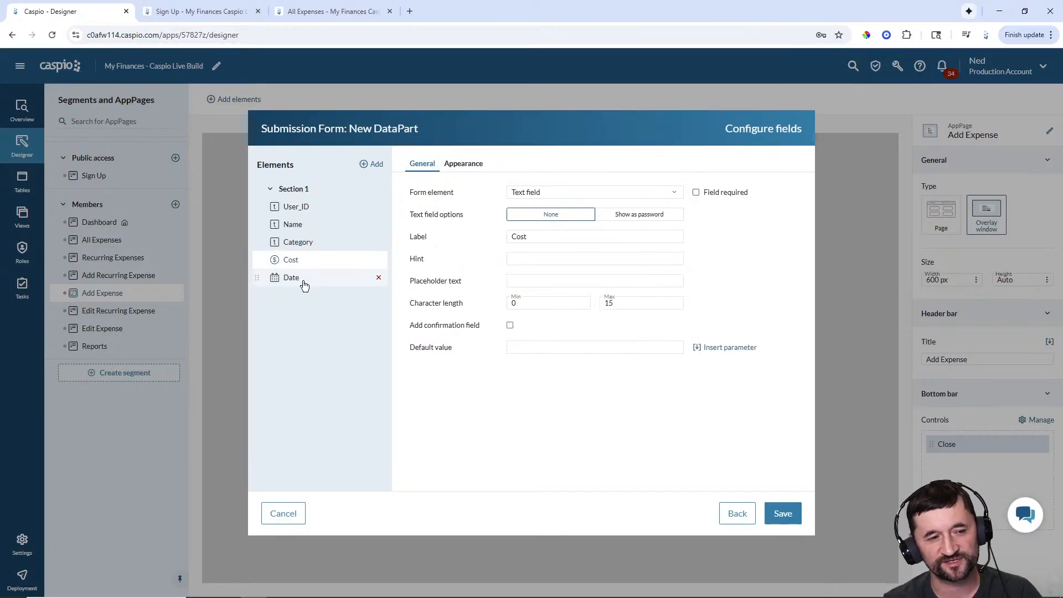
pyautogui.click(697, 193)
pyautogui.click(465, 164)
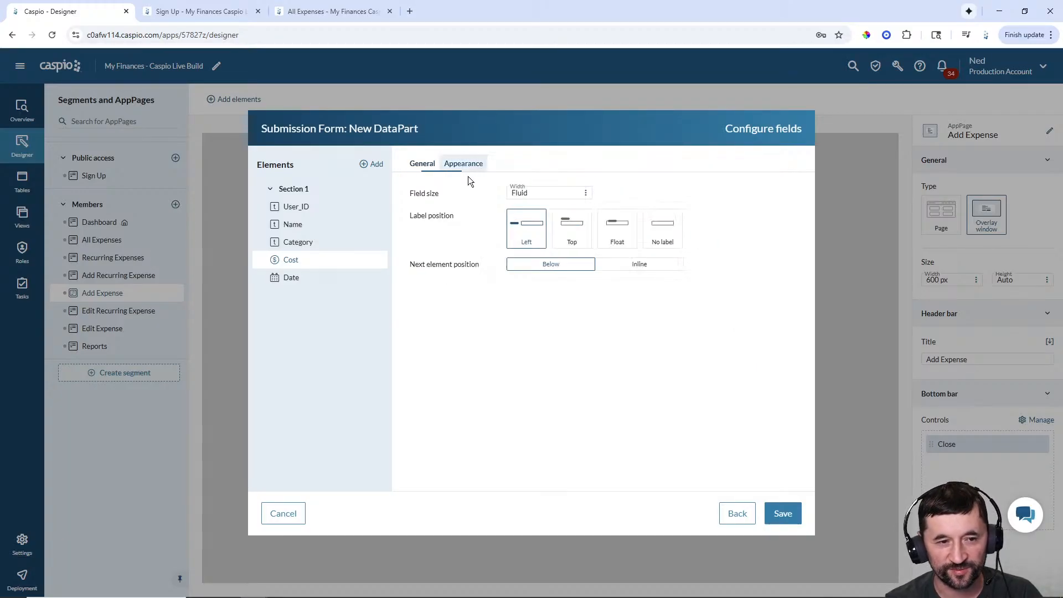
pyautogui.click(615, 228)
pyautogui.click(422, 170)
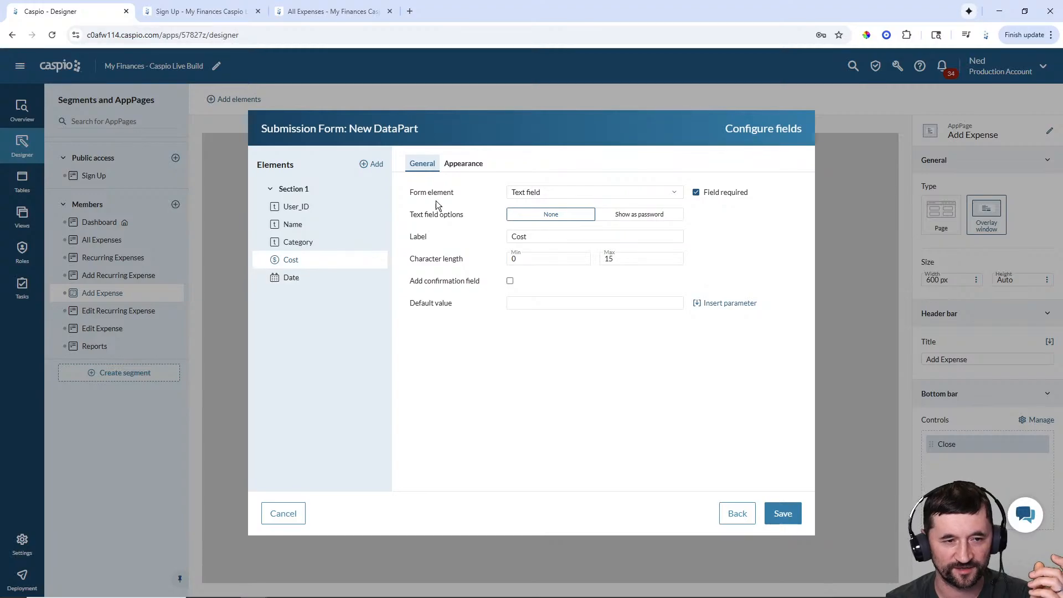
pyautogui.click(468, 166)
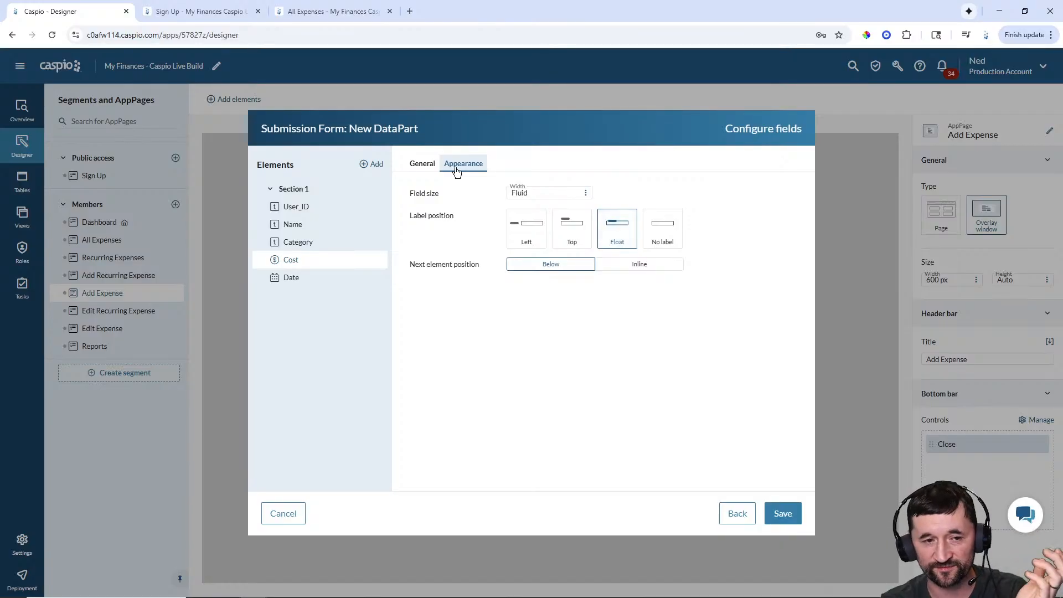
# - Give the Date field a floating label and save the form onto the page
pyautogui.click(290, 278)
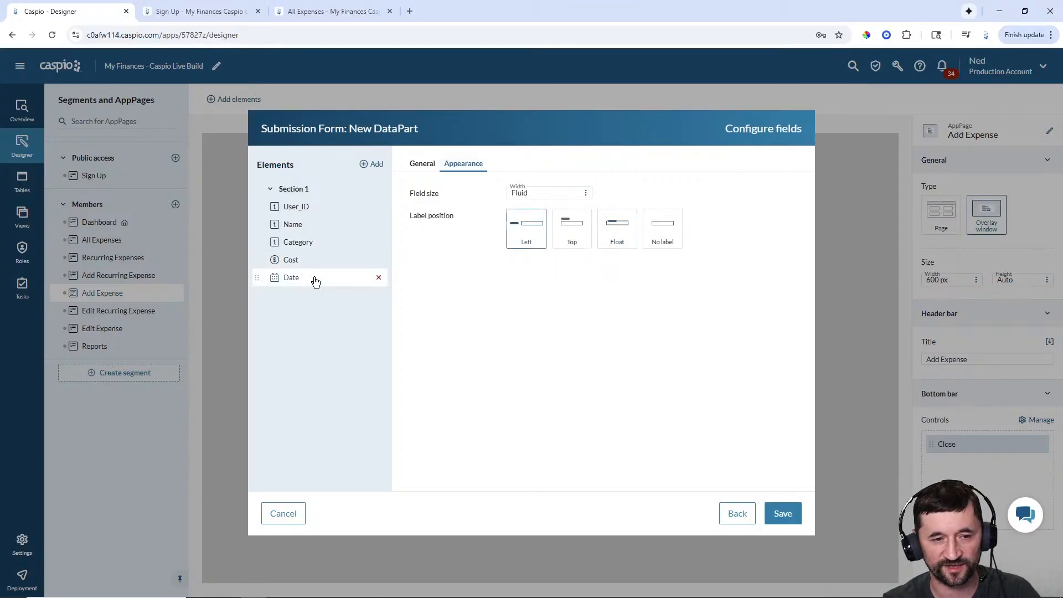
pyautogui.click(619, 230)
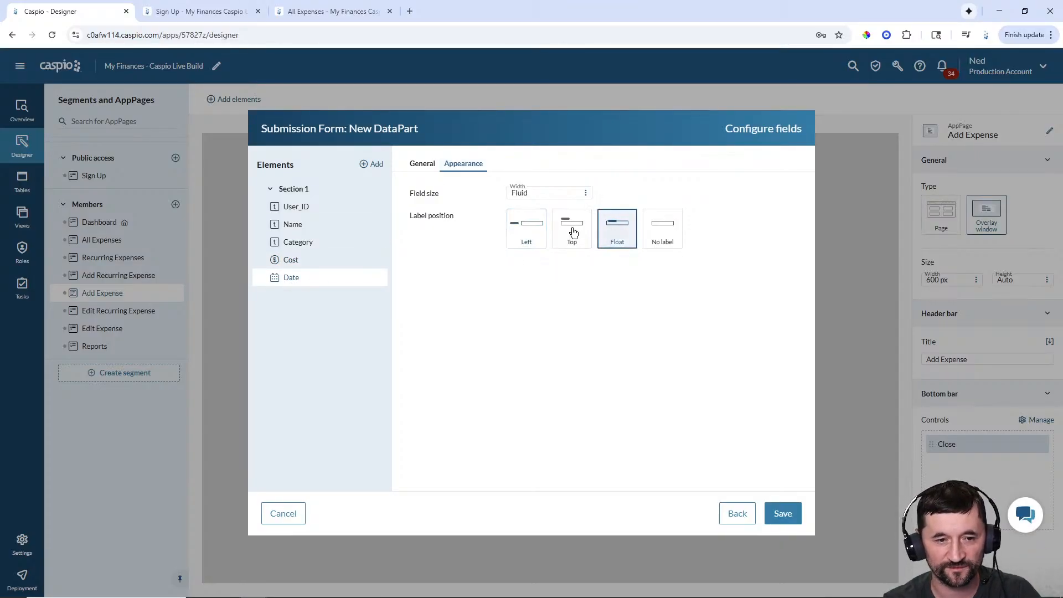
pyautogui.click(423, 164)
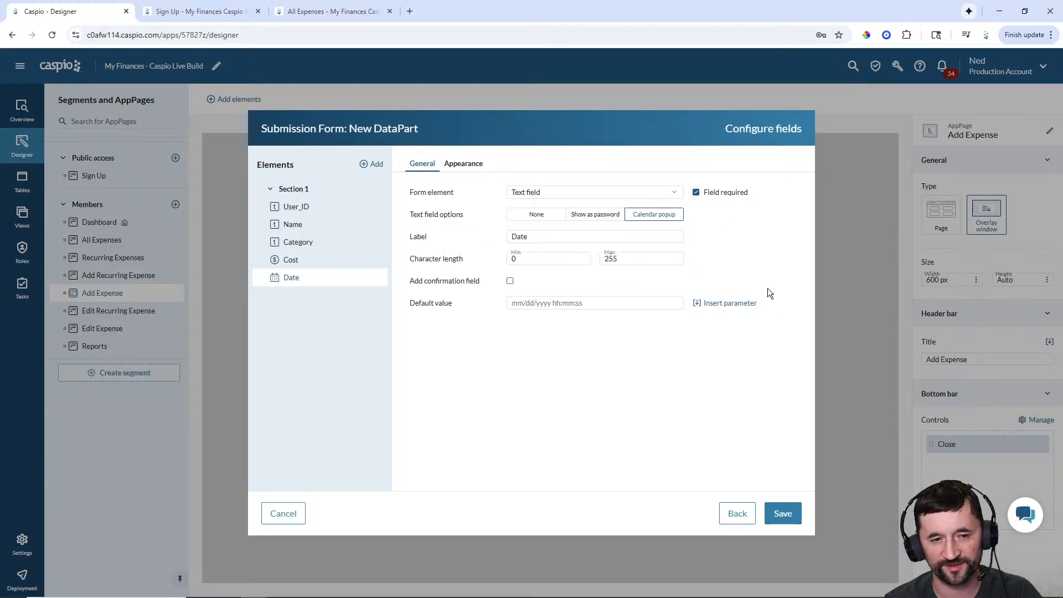
pyautogui.click(778, 514)
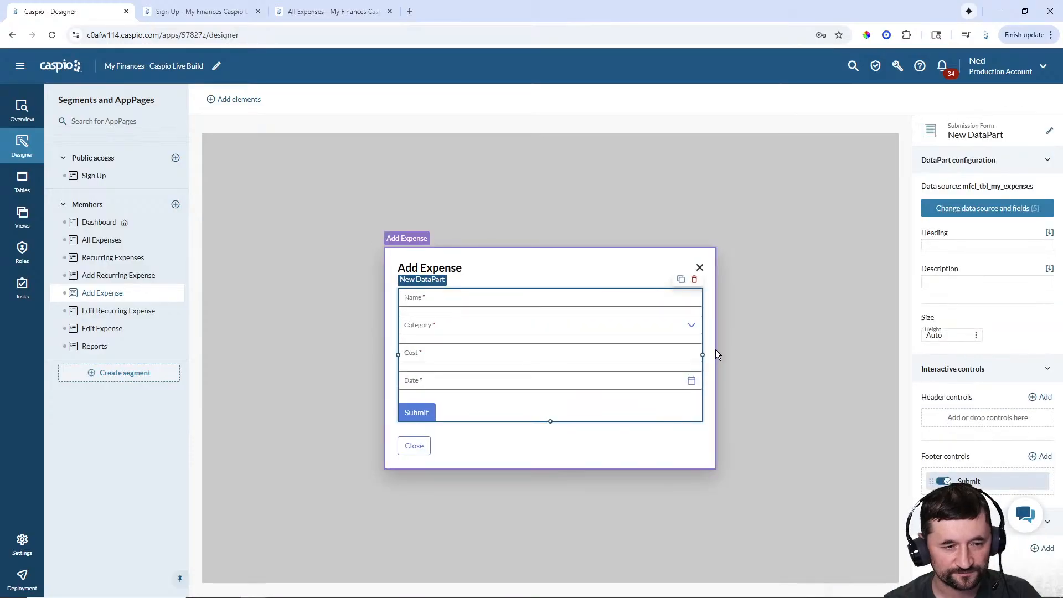
# - Name the form's DataPart 'Members - Add Expense'
pyautogui.click(1050, 130)
pyautogui.write('Membe')
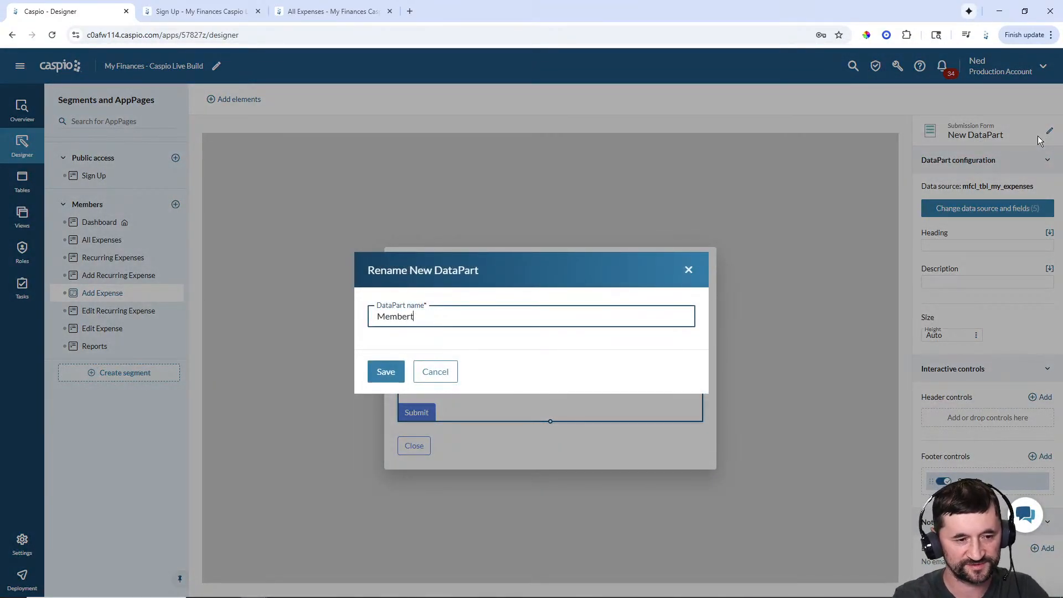
pyautogui.write('rs - E')
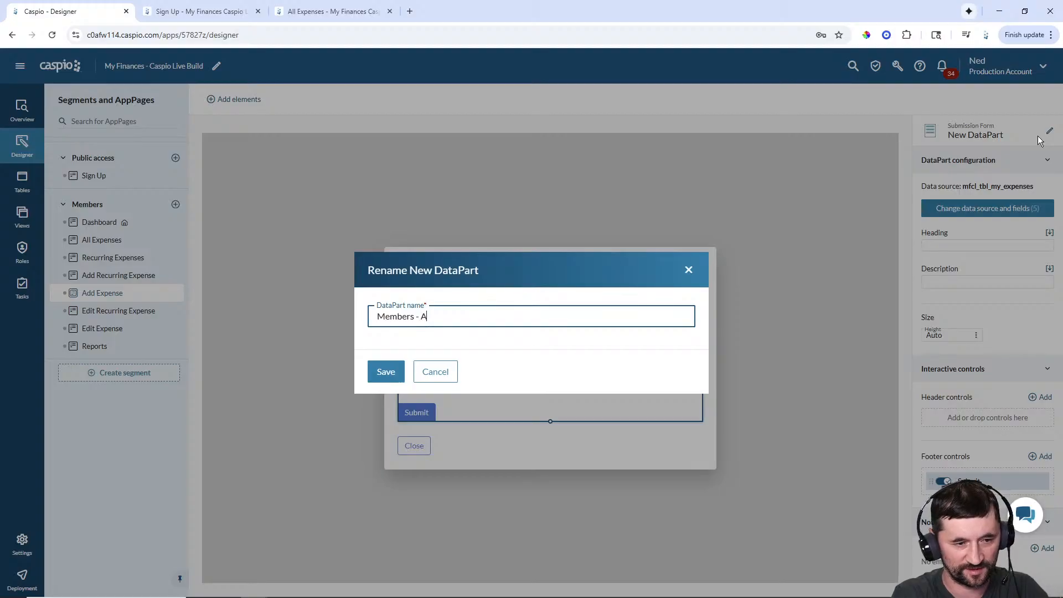
pyautogui.write('dd Expens')
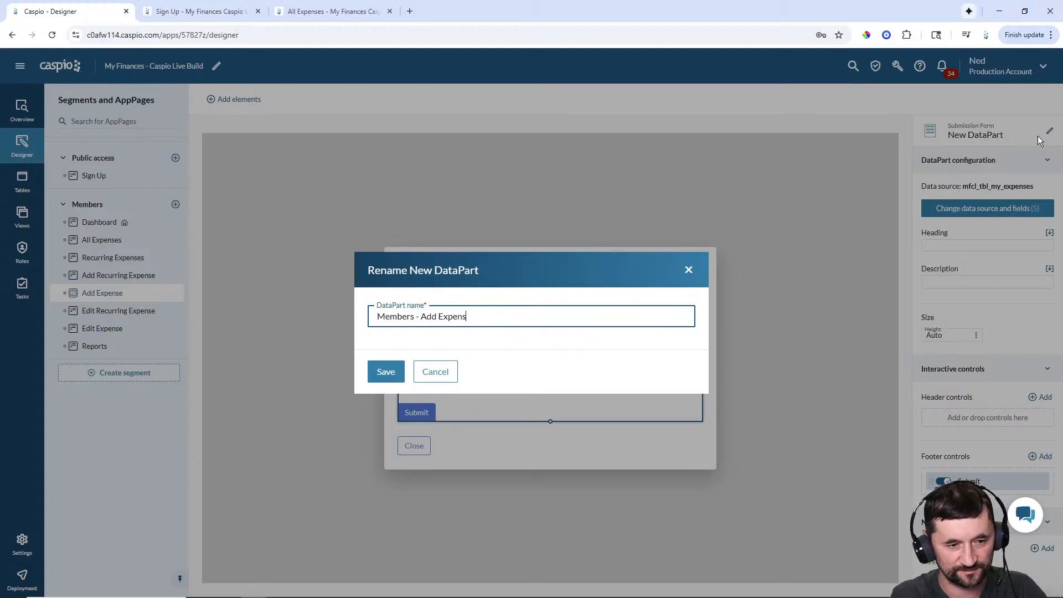
pyautogui.write('e')
pyautogui.press('Return')
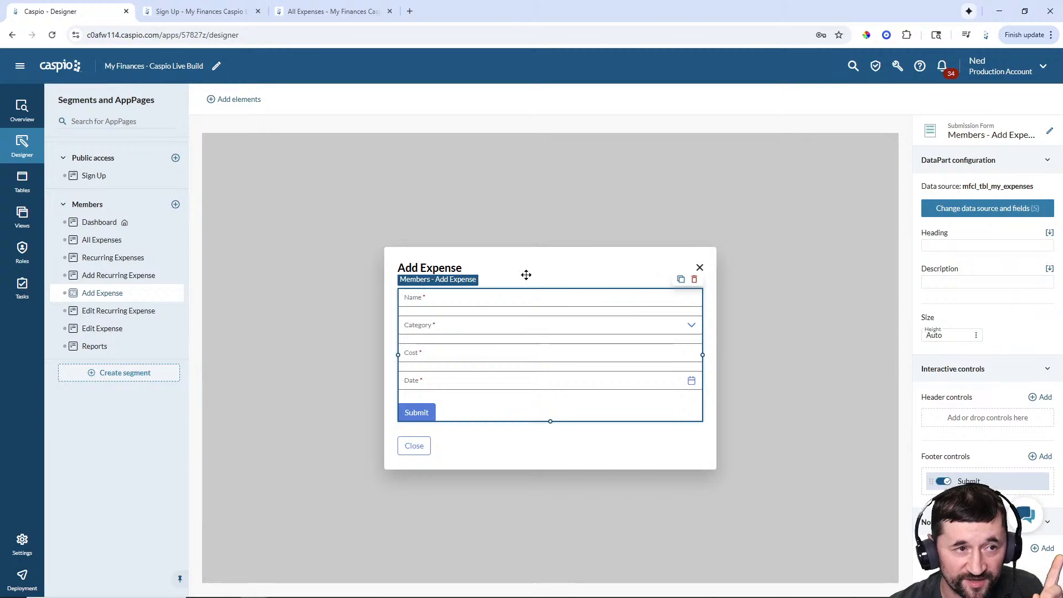
# - Preview the live Add New Expense dialog on All Expenses, then return to the designer
pyautogui.click(333, 11)
pyautogui.click(757, 156)
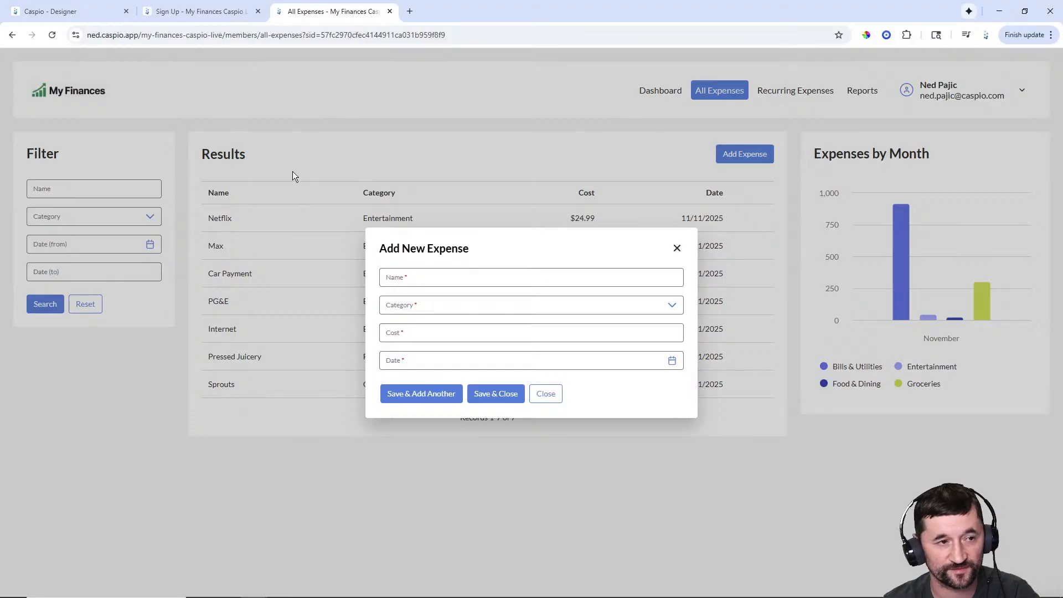
pyautogui.click(549, 398)
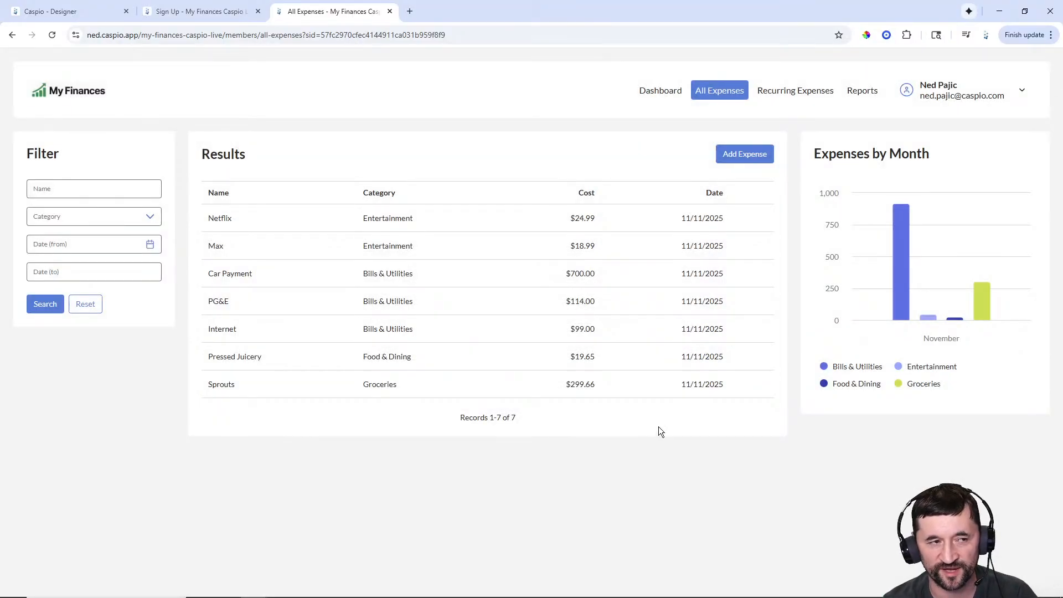
pyautogui.click(88, 12)
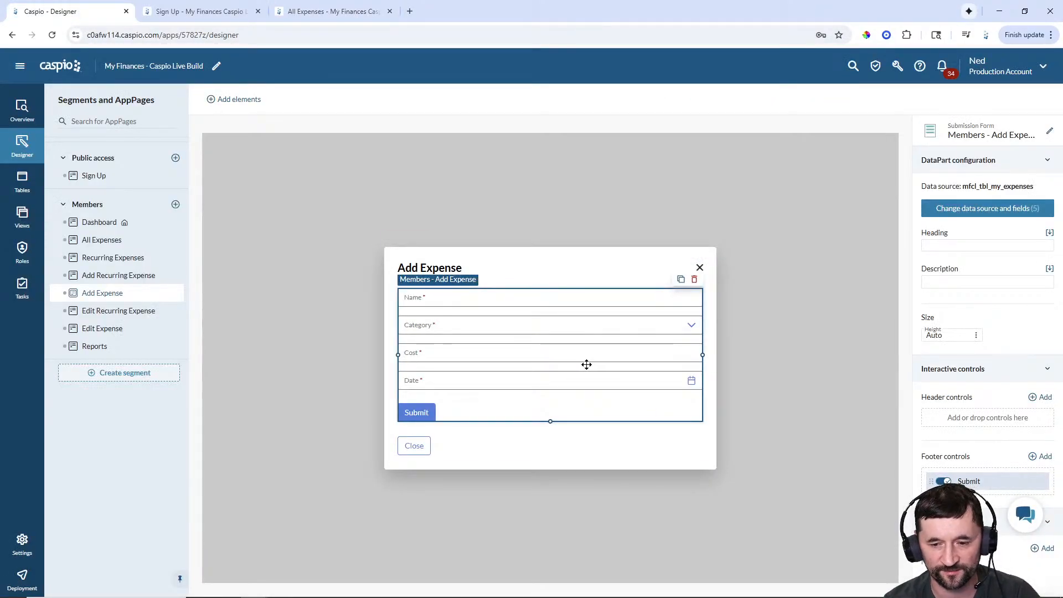
# - Rename the Submit button to 'Save & Add Another' with a matching custom label
pyautogui.moveTo(1002, 486)
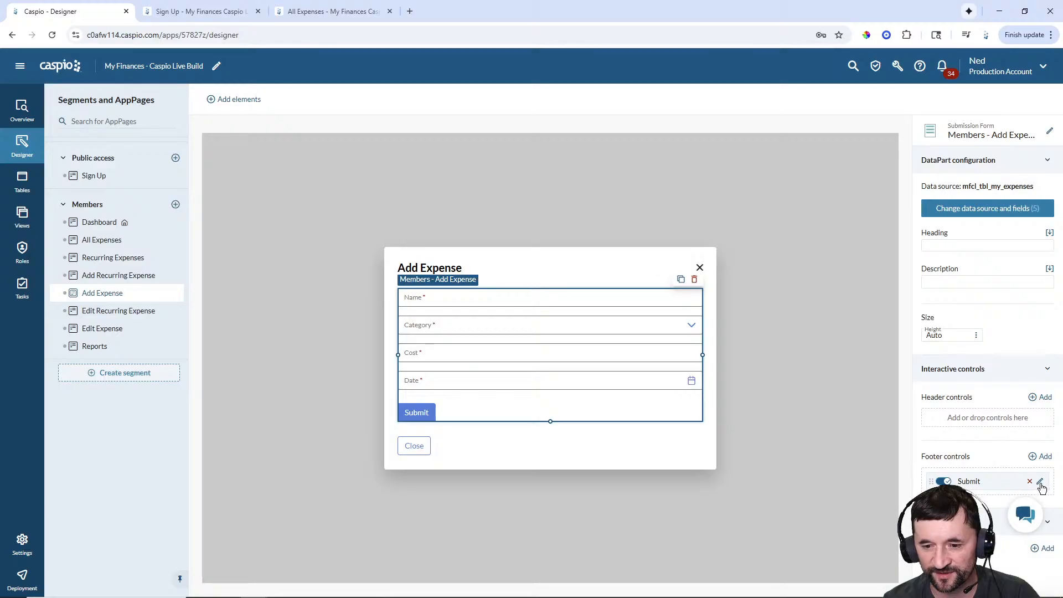
pyautogui.click(1003, 483)
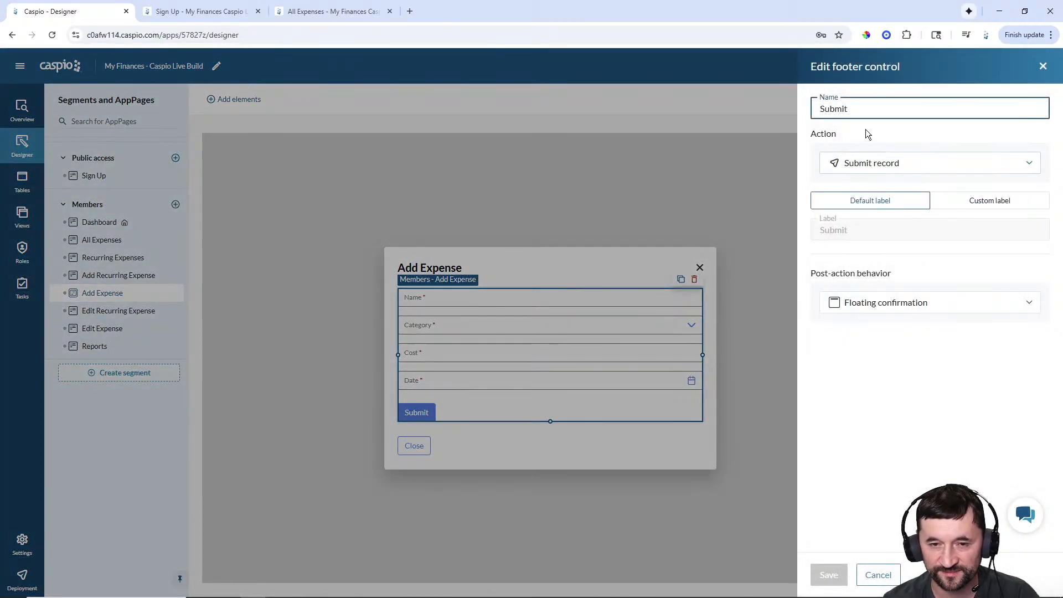
pyautogui.moveTo(866, 107); pyautogui.dragTo(780, 104)
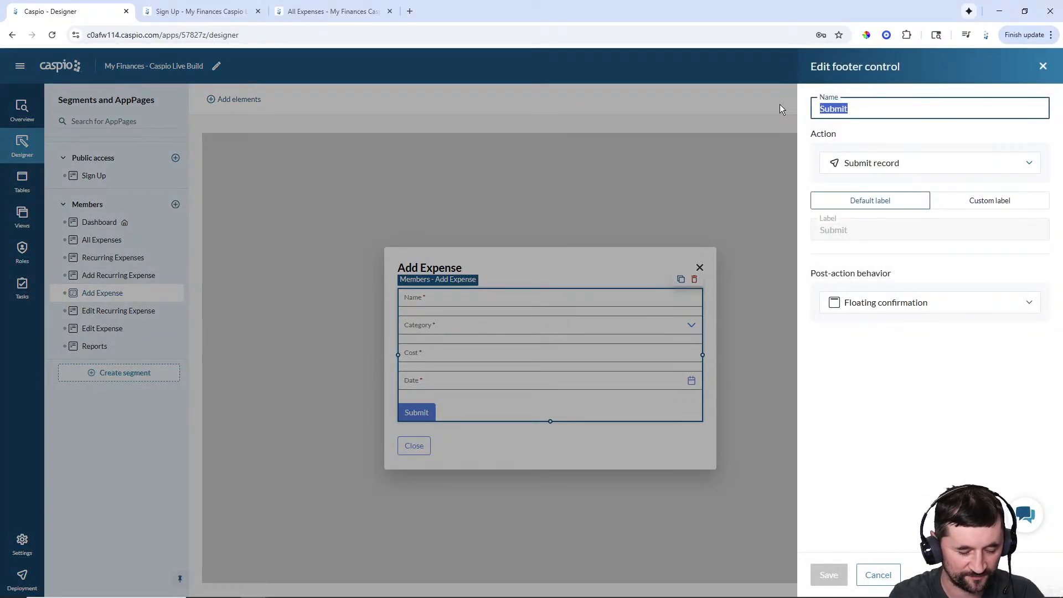
pyautogui.write('Save & Add Another')
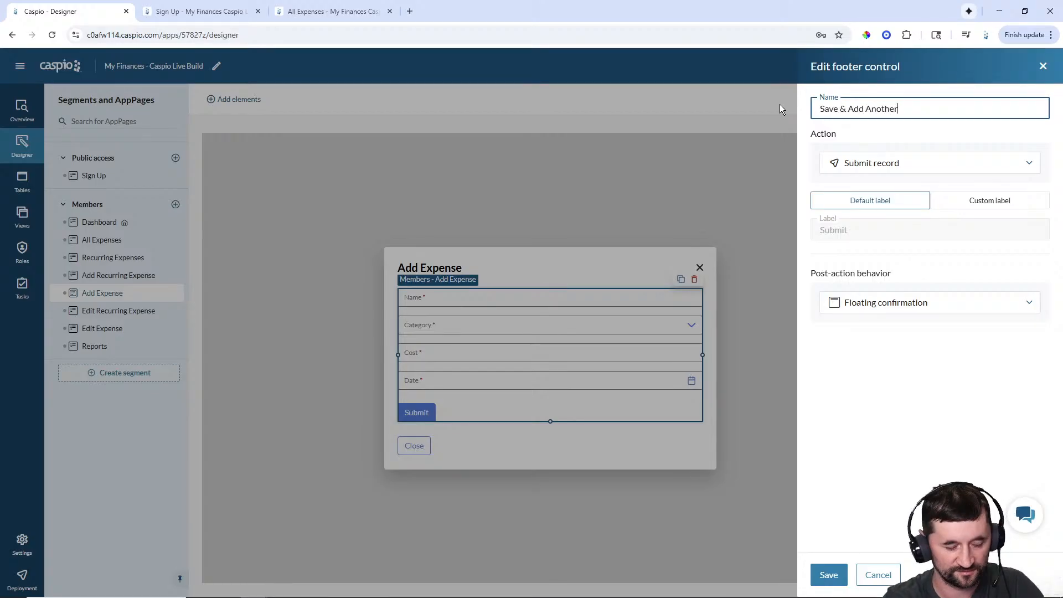
pyautogui.hotkey('ctrl', 'a')
pyautogui.hotkey('ctrl', 'c')
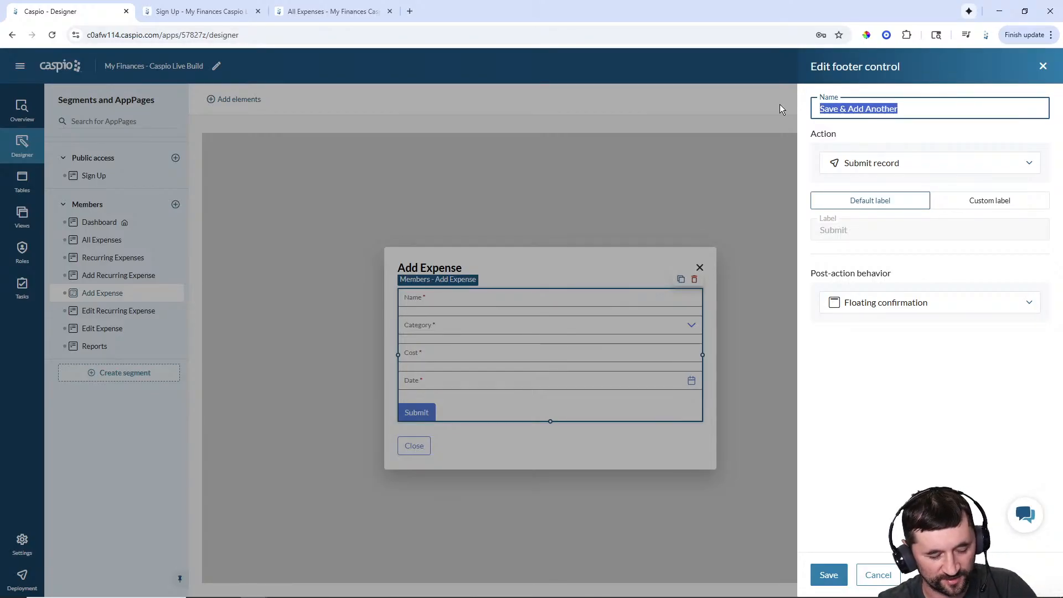
pyautogui.click(973, 202)
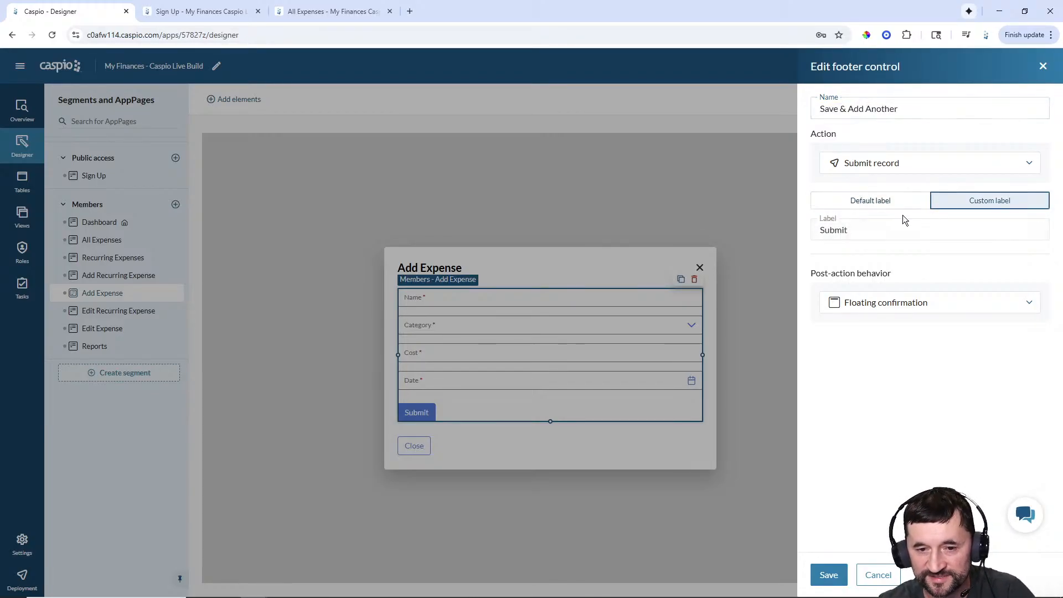
pyautogui.hotkey('ctrl', 'v')
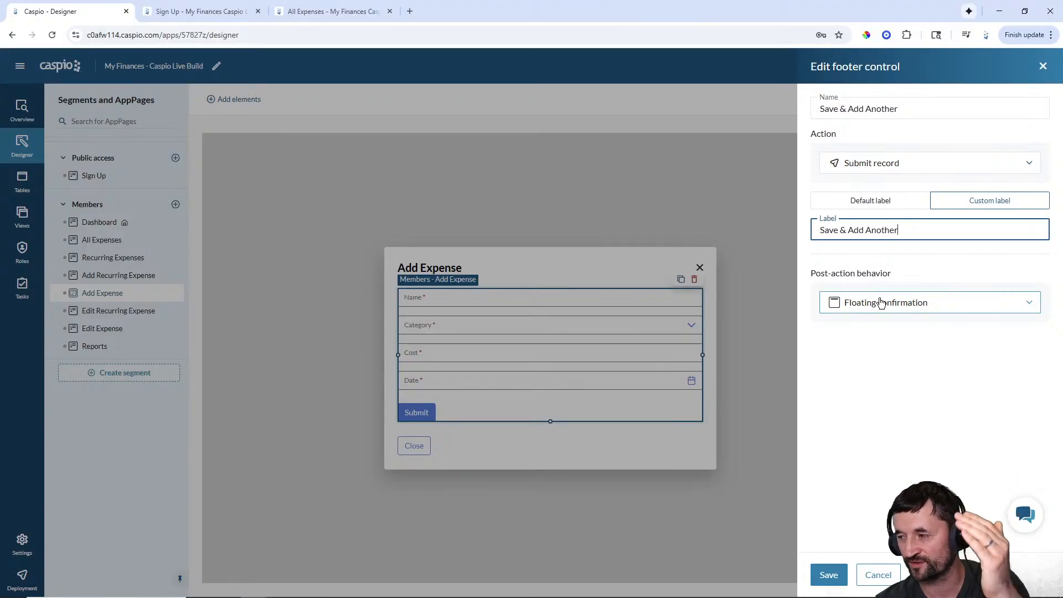
pyautogui.click(829, 575)
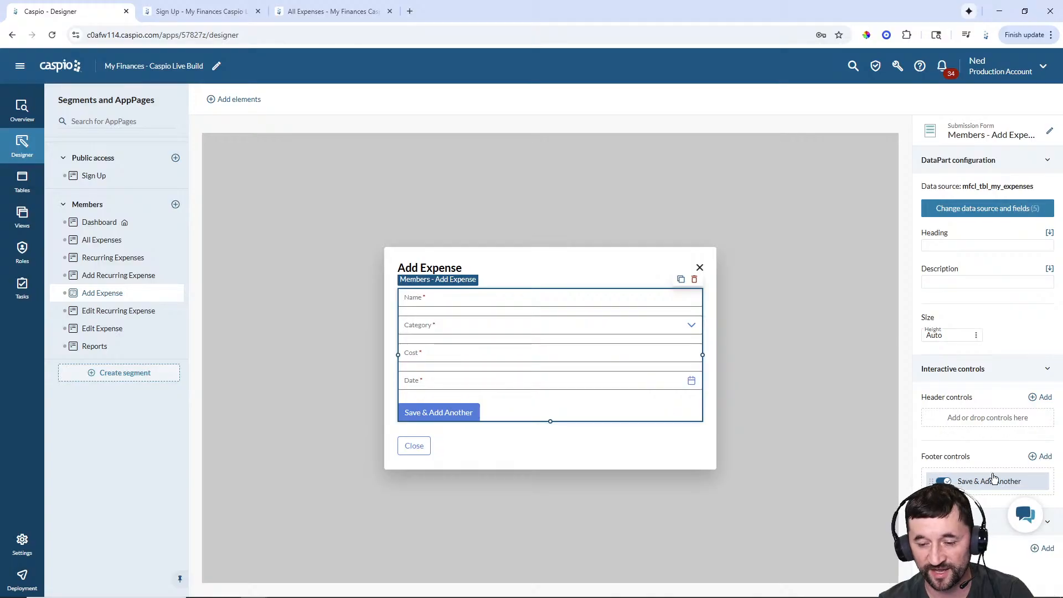
# - Add a 'Save & Close' footer button that submits the record and opens All Expenses
pyautogui.click(1046, 457)
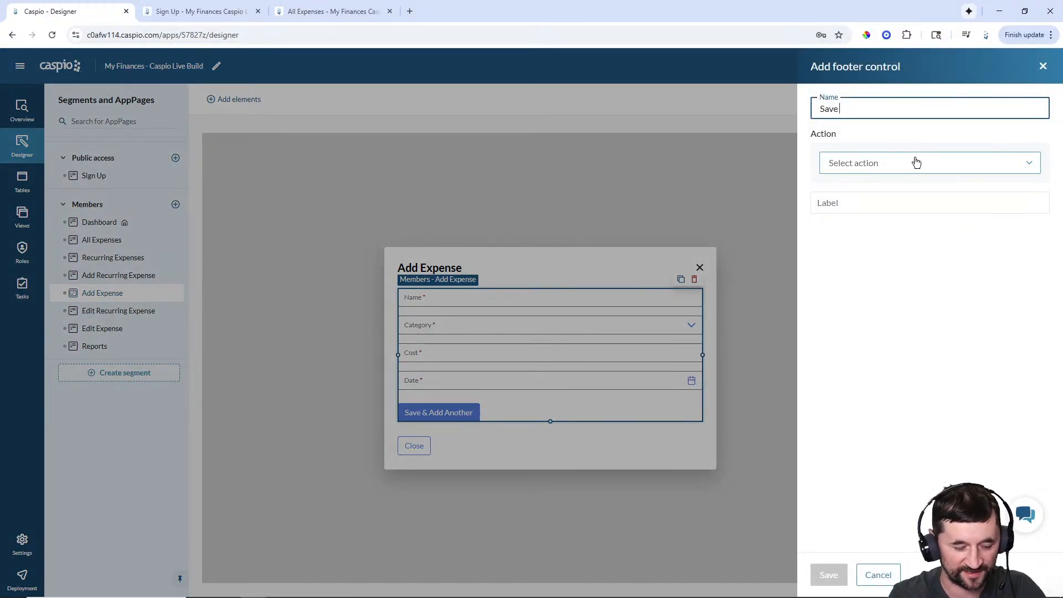
pyautogui.hotkey('ctrl', 'a')
pyautogui.hotkey('ctrl', 'c')
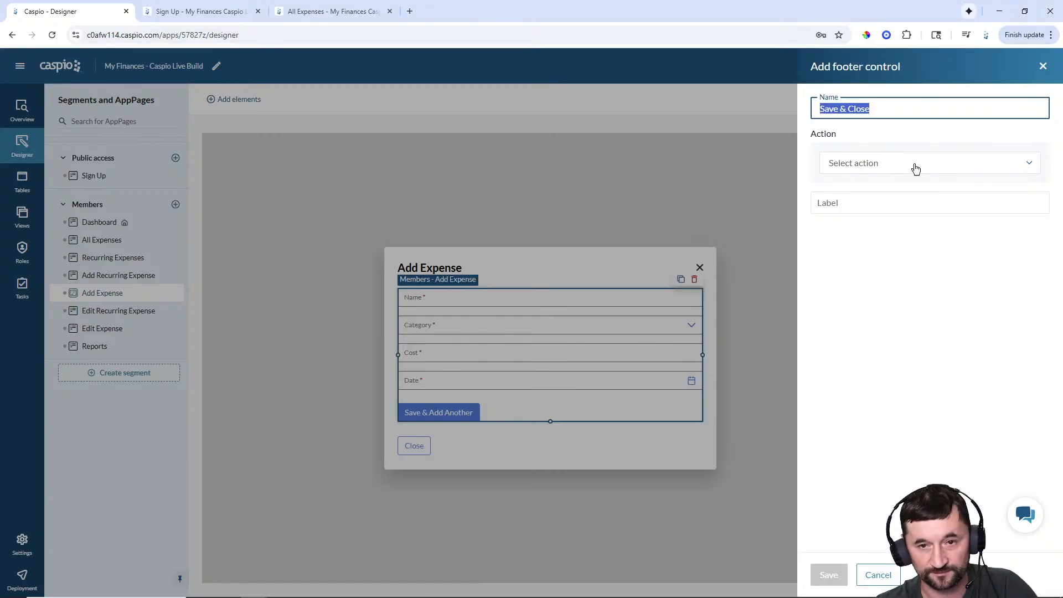
pyautogui.click(881, 165)
pyautogui.click(885, 185)
pyautogui.click(955, 202)
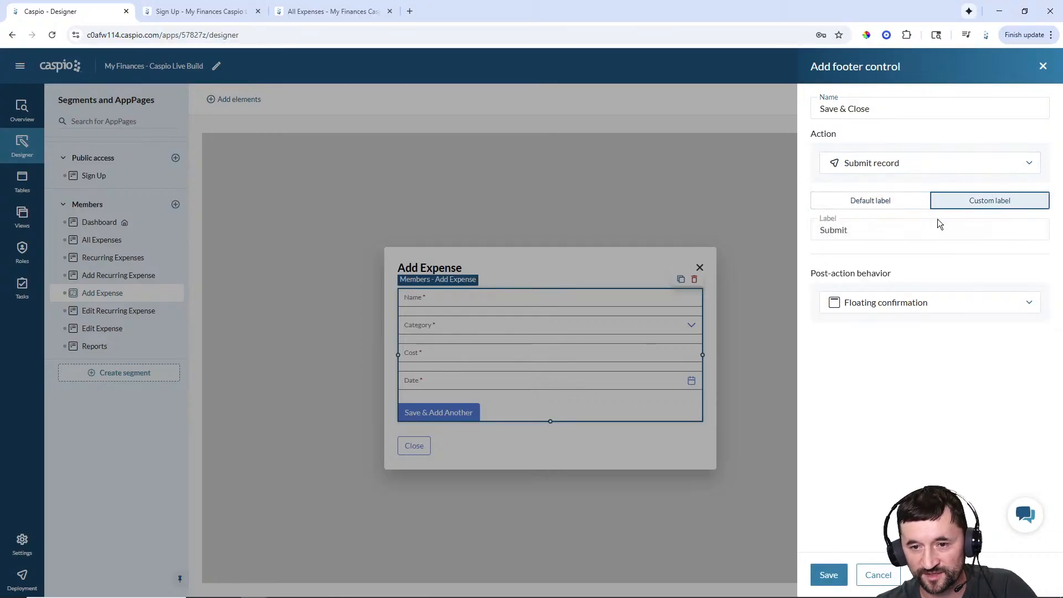
pyautogui.hotkey('ctrl', 'a')
pyautogui.hotkey('ctrl', 'v')
pyautogui.click(915, 299)
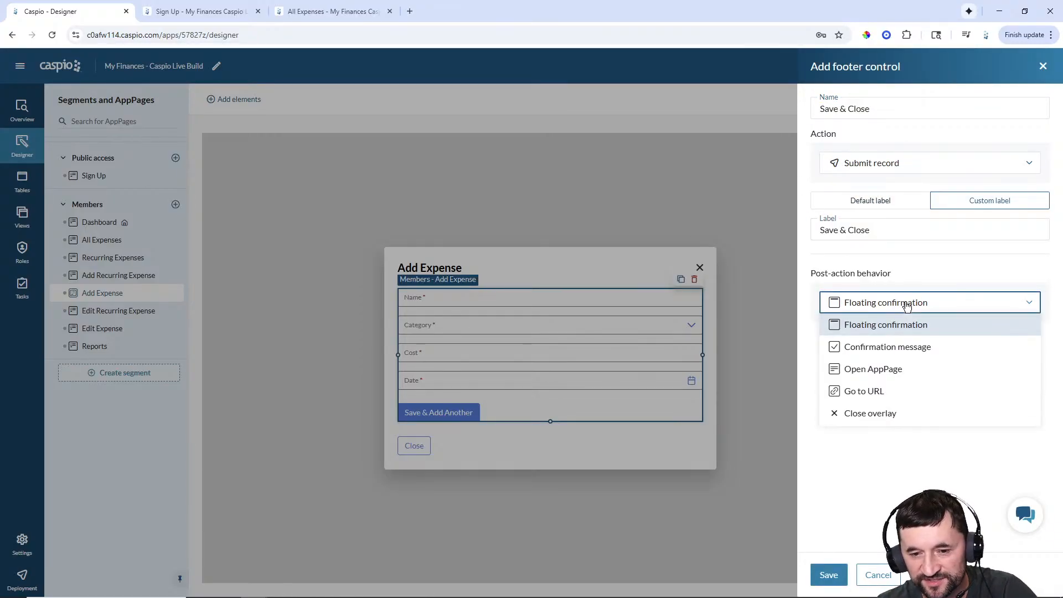
pyautogui.click(880, 369)
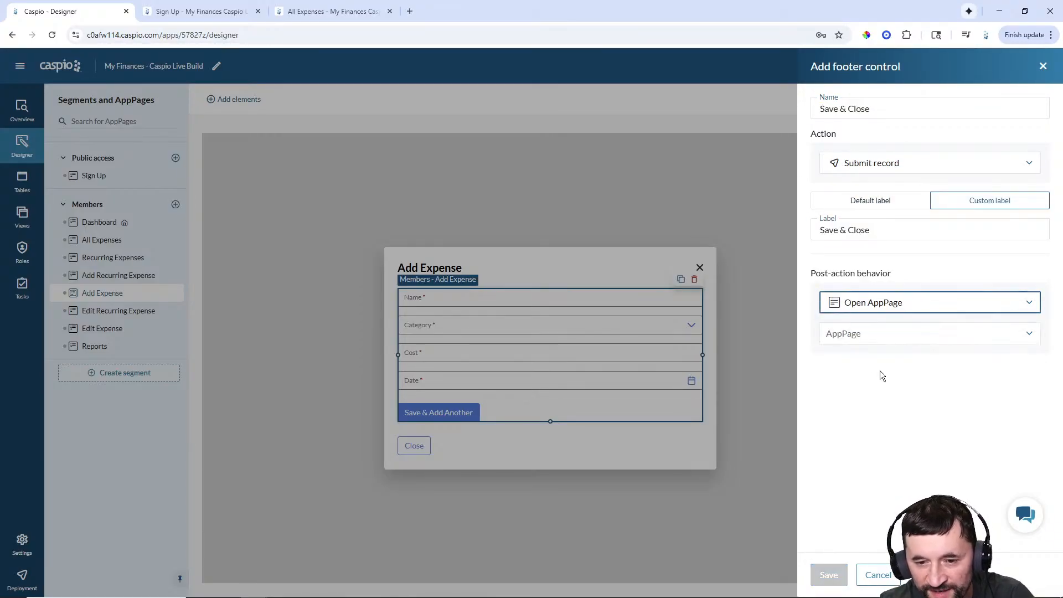
pyautogui.click(882, 337)
pyautogui.click(879, 400)
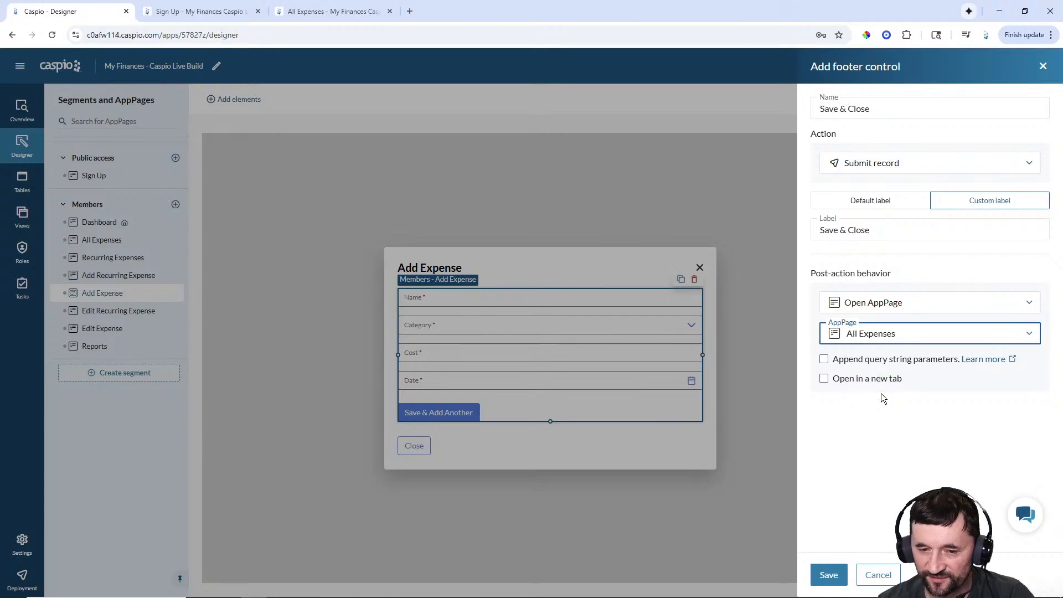
pyautogui.click(829, 575)
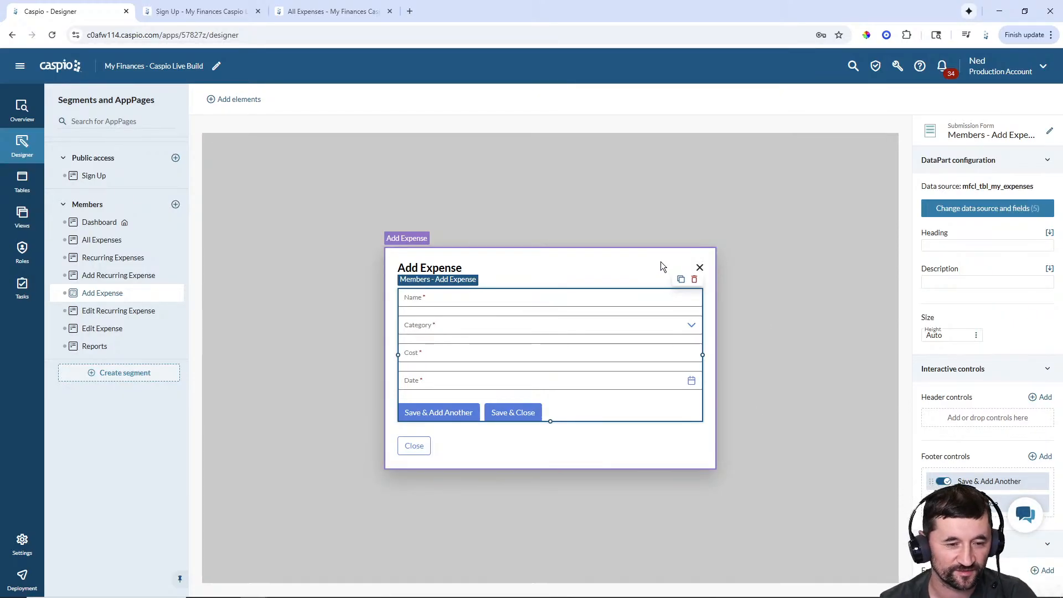
# - Move Save & Add Another and Save & Close into the overlay's bottom bar before Close
pyautogui.click(491, 454)
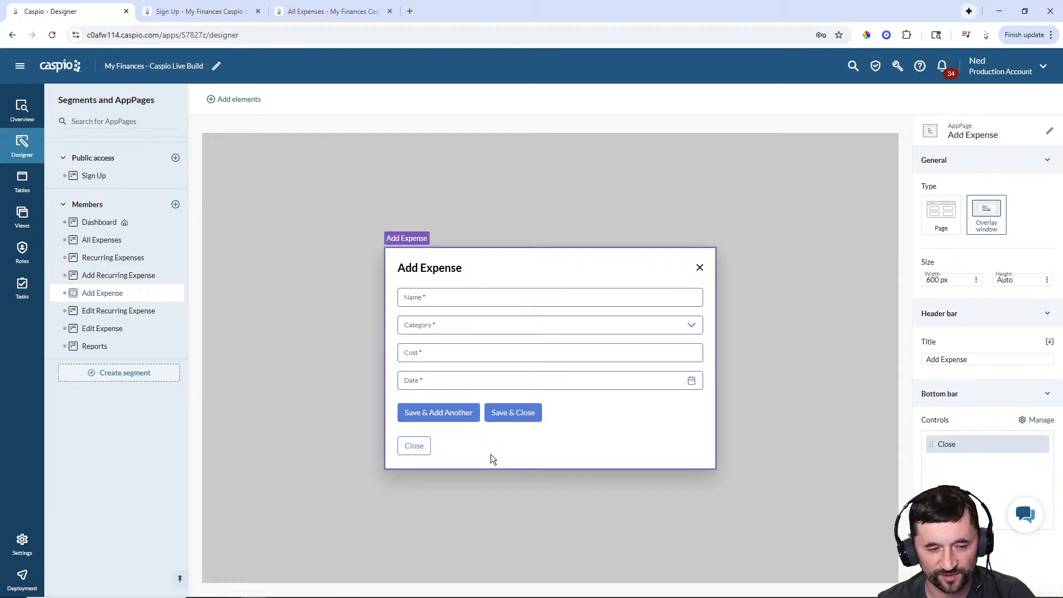
pyautogui.click(1042, 421)
pyautogui.moveTo(740, 456); pyautogui.dragTo(911, 169)
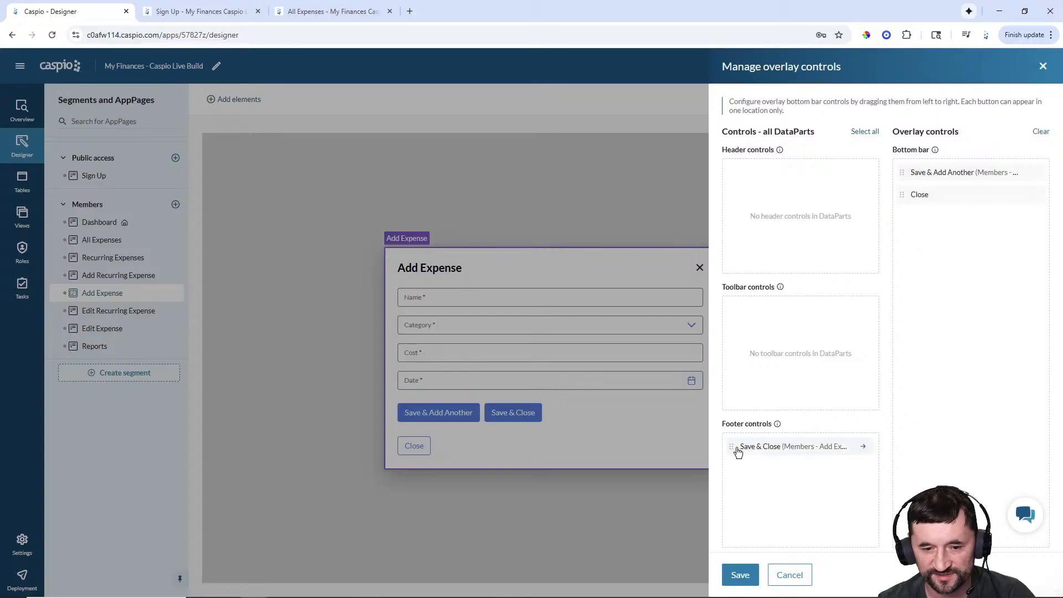
pyautogui.moveTo(736, 447); pyautogui.dragTo(915, 197)
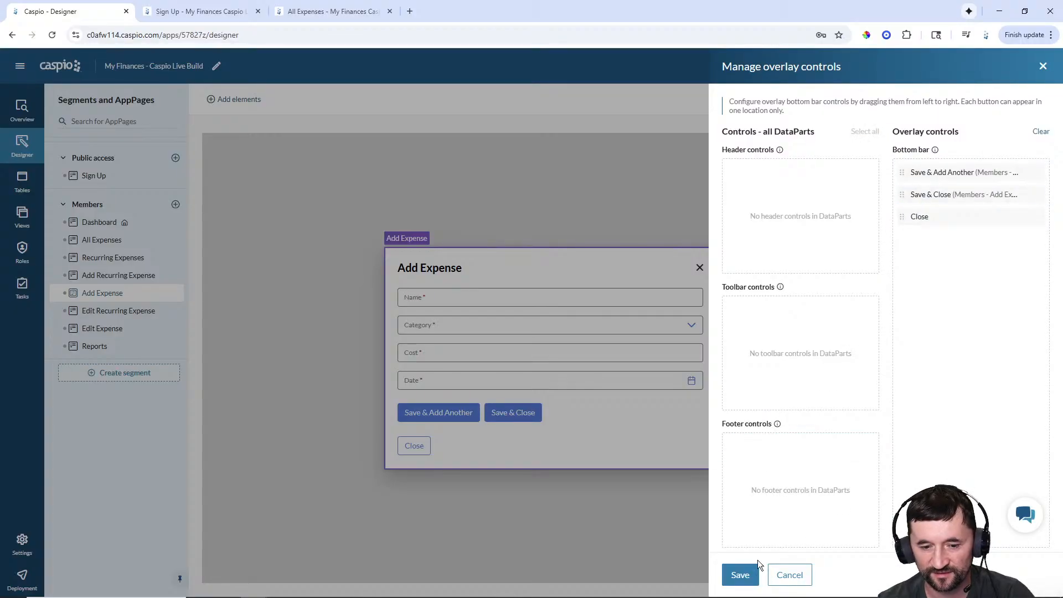
pyautogui.click(740, 573)
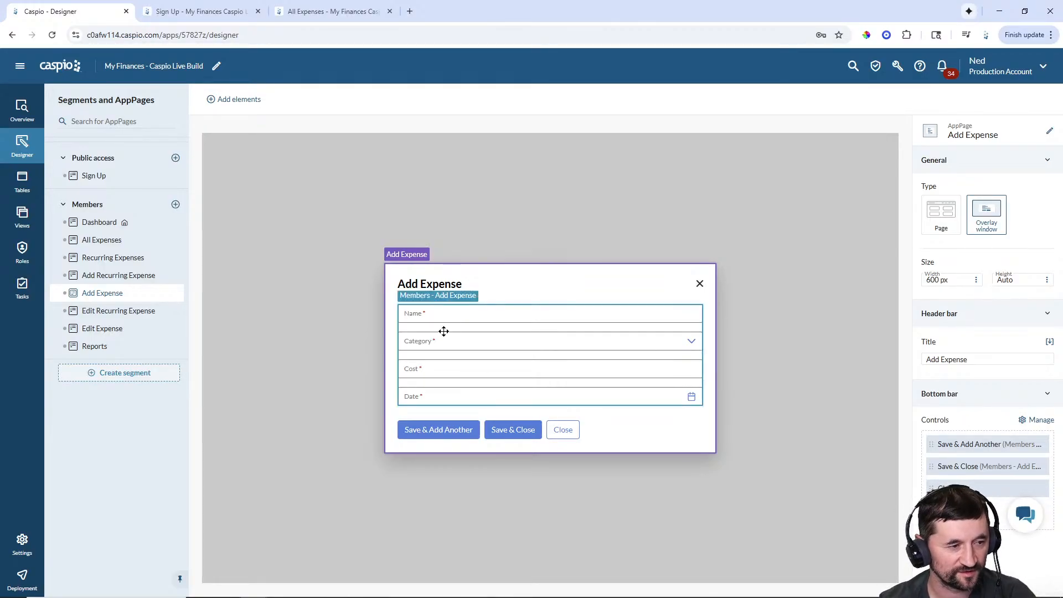
# - Add an 'Add Expense' header control to the Results report that opens the Add Expense AppPage
pyautogui.click(92, 240)
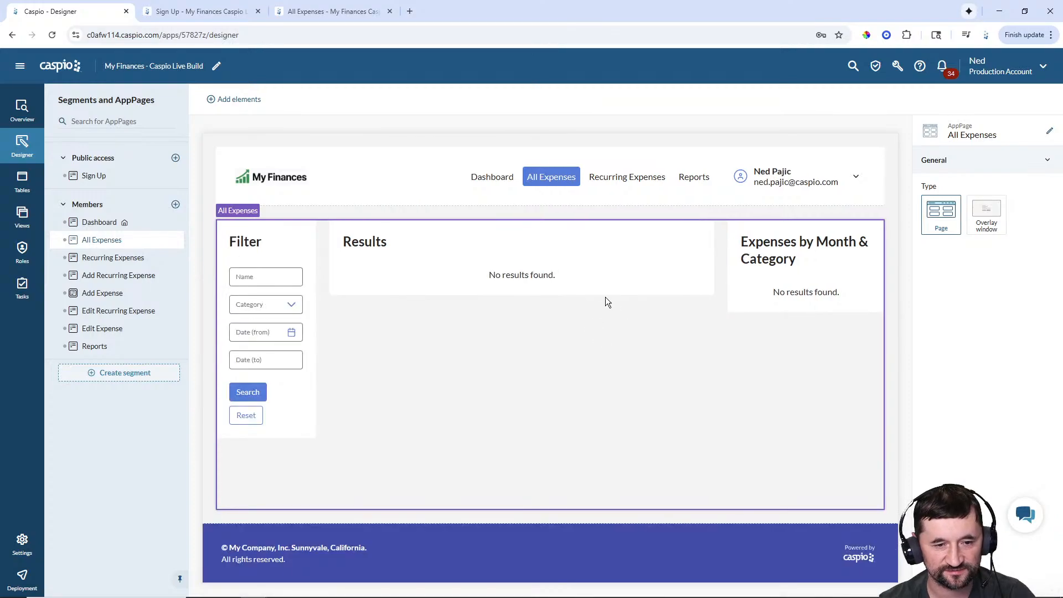
pyautogui.click(585, 259)
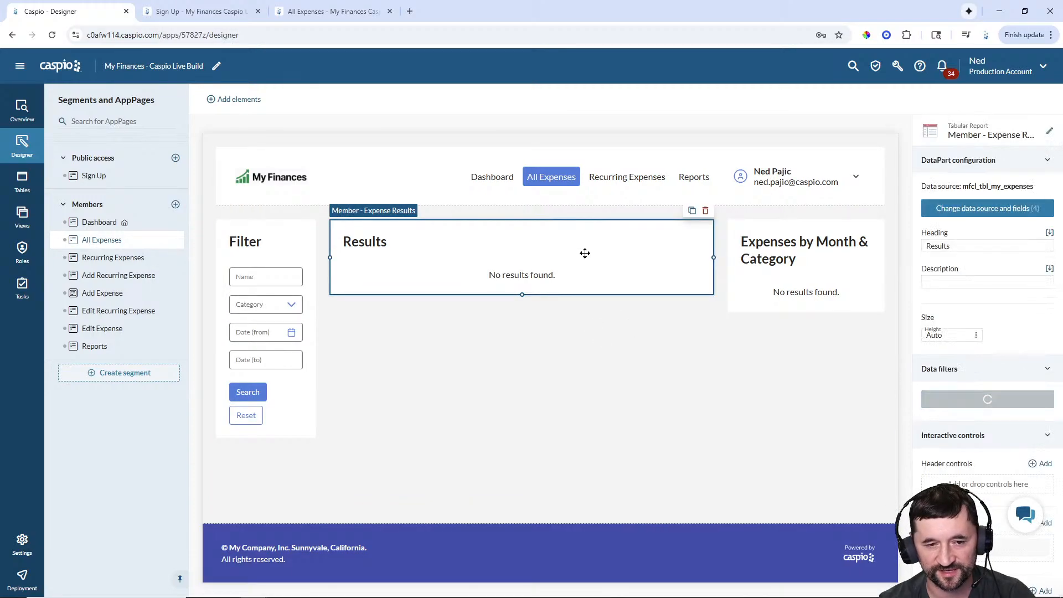
pyautogui.scroll(-2, 1020, 393)
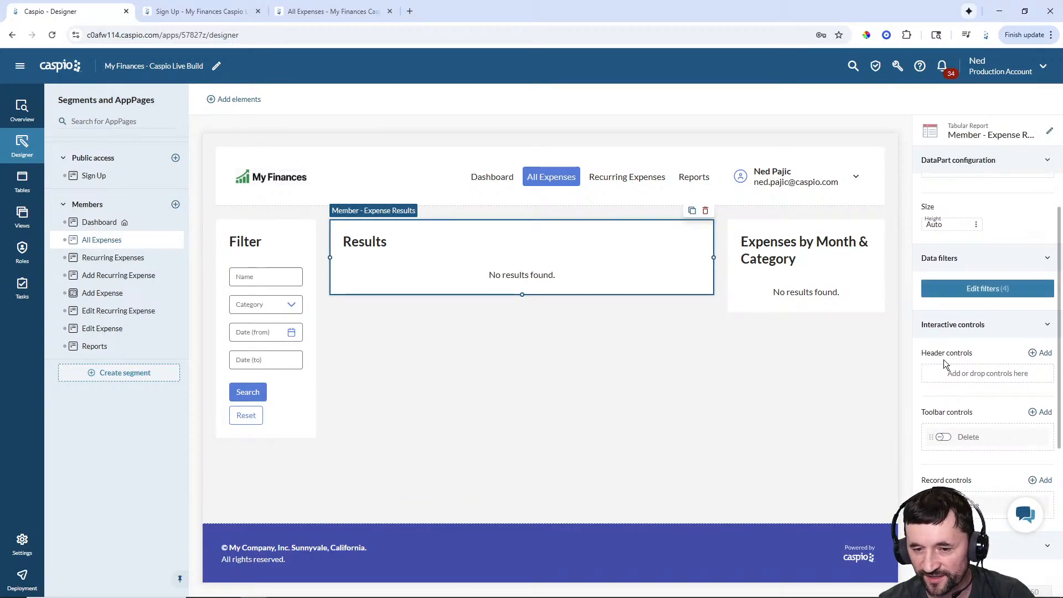
pyautogui.click(1043, 355)
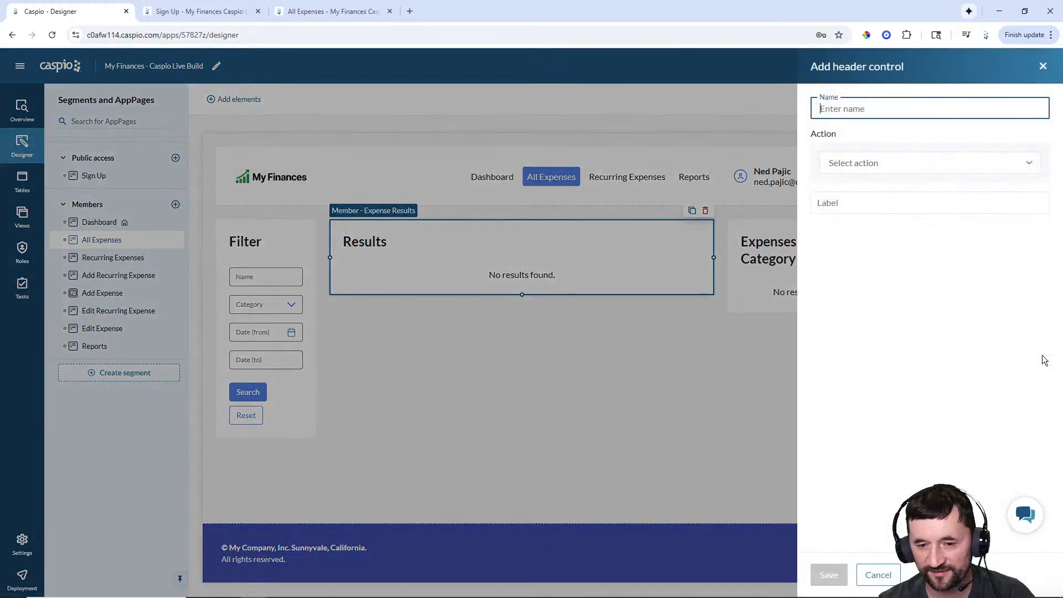
pyautogui.write('Add Expense')
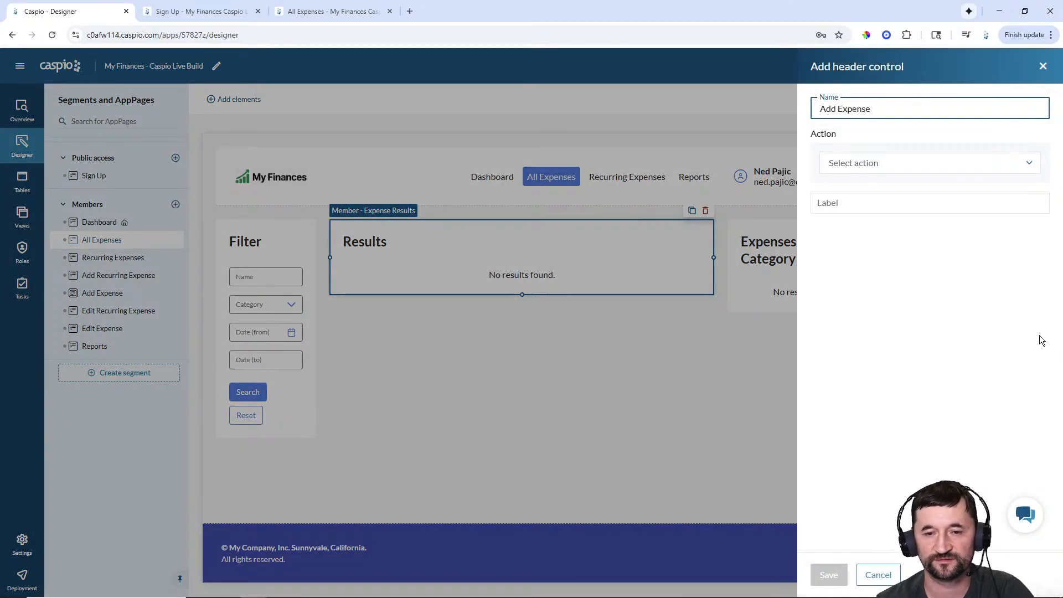
pyautogui.click(855, 169)
pyautogui.click(865, 188)
pyautogui.click(873, 206)
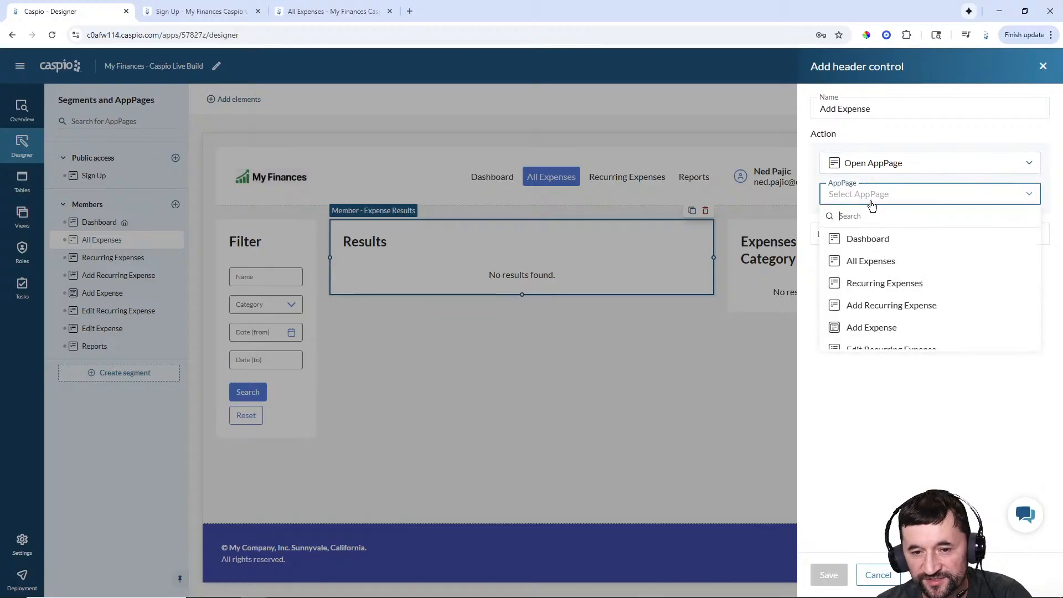
pyautogui.click(876, 330)
# - Label the control 'Add Expense', save it, and try it in the live app
pyautogui.click(862, 235)
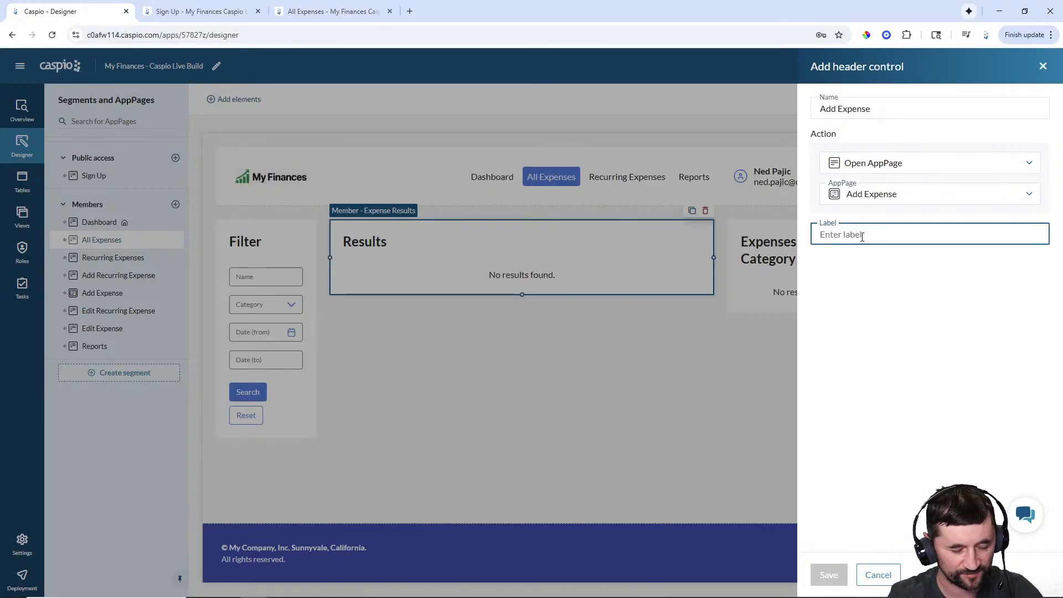
pyautogui.write('Add Expense')
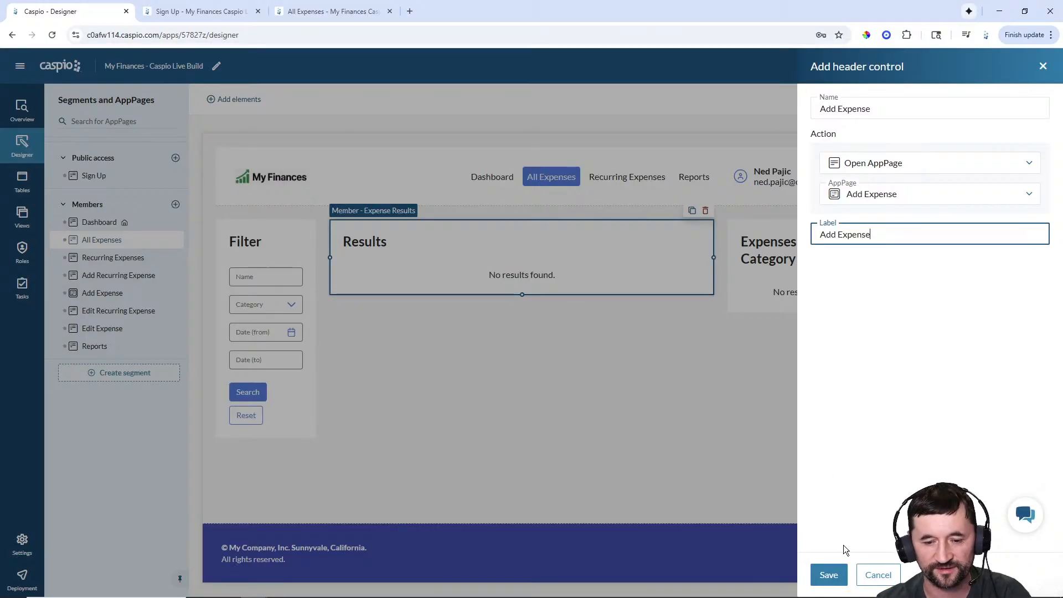
pyautogui.click(831, 575)
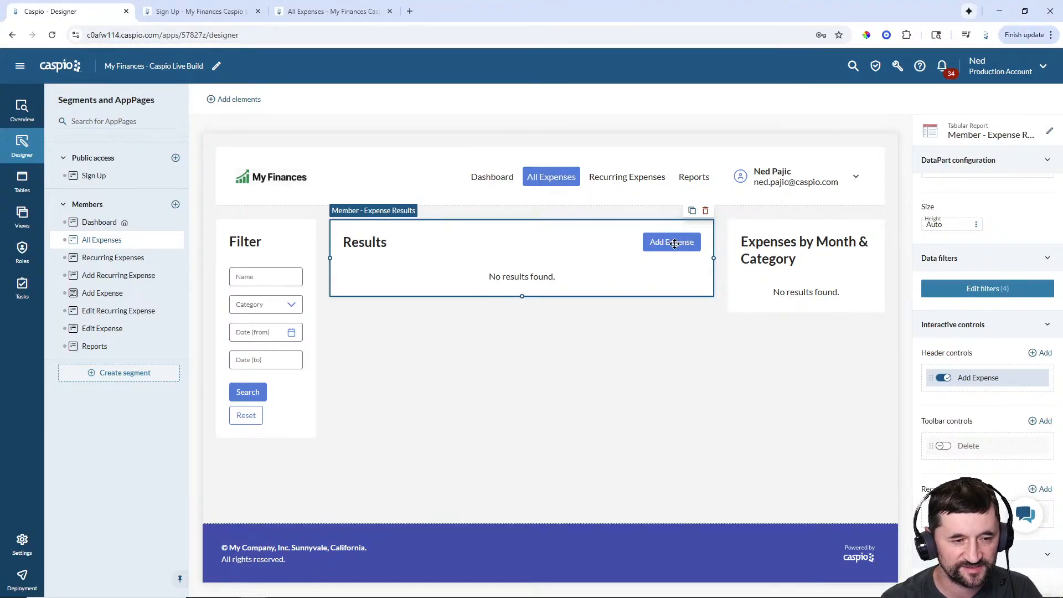
pyautogui.click(366, 12)
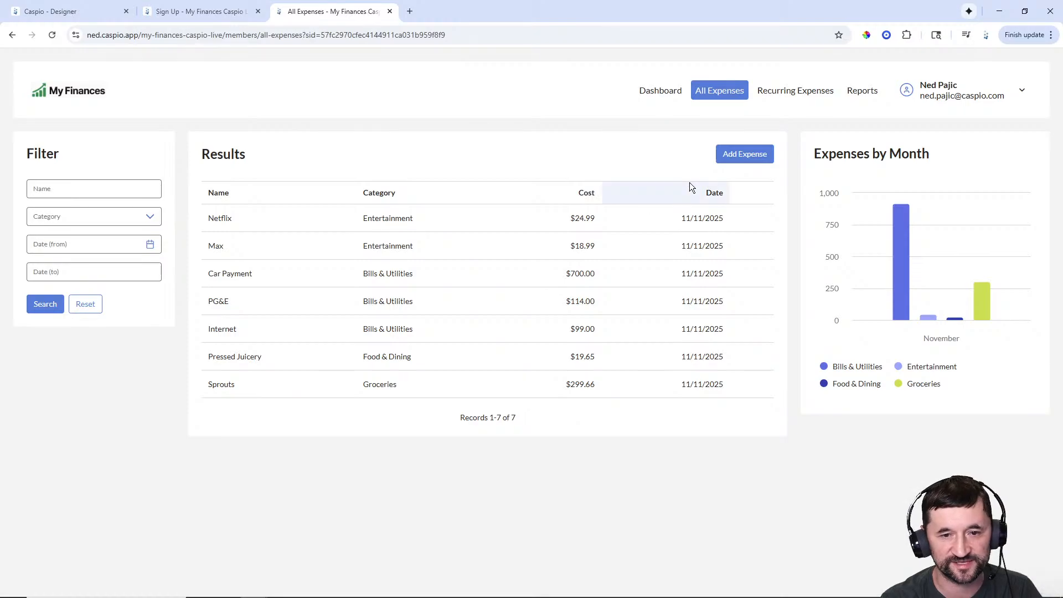
pyautogui.click(737, 155)
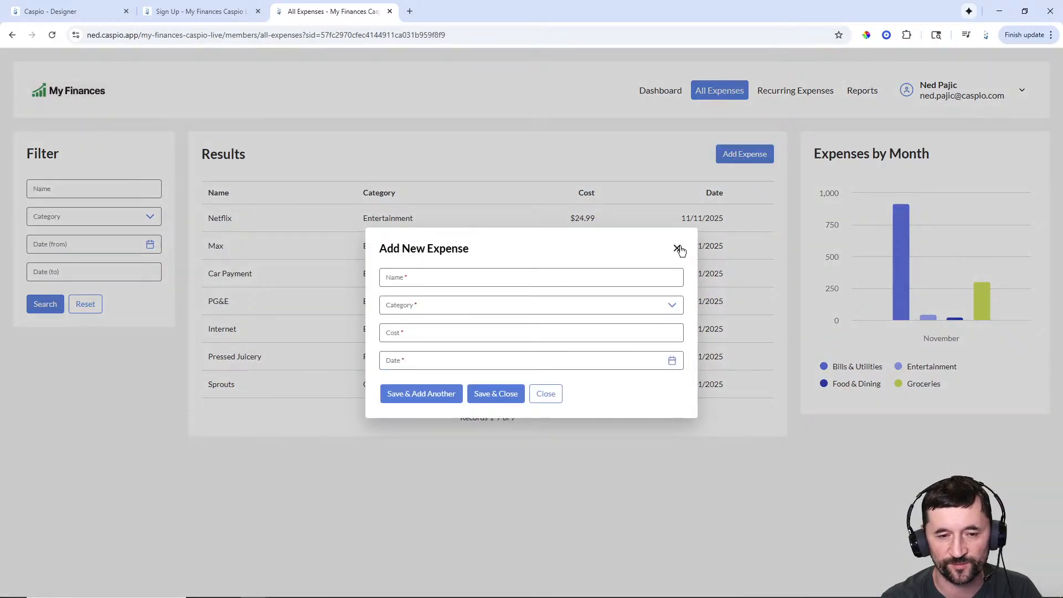
# - Close the live Add New Expense form, check the Netflix Edit Expense form, then return to the designer
pyautogui.click(677, 249)
pyautogui.moveTo(704, 220)
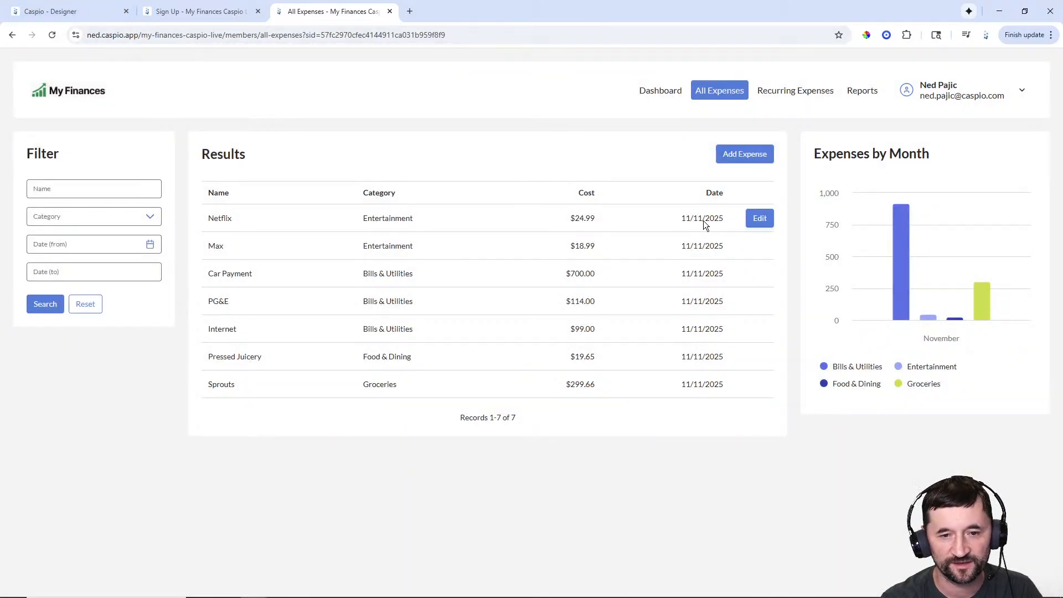
pyautogui.click(759, 219)
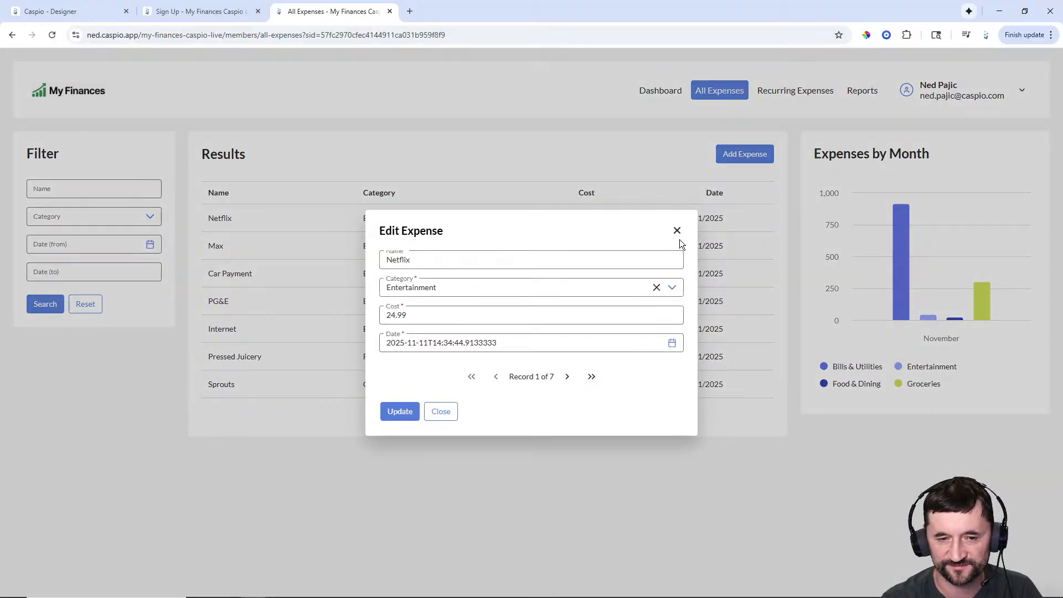
pyautogui.click(678, 233)
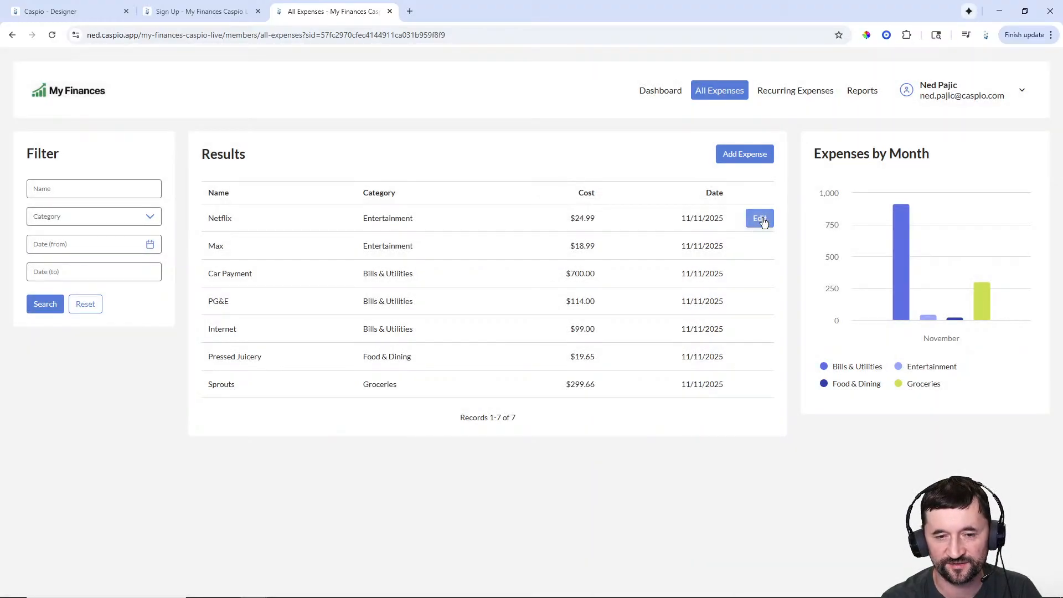
pyautogui.click(80, 12)
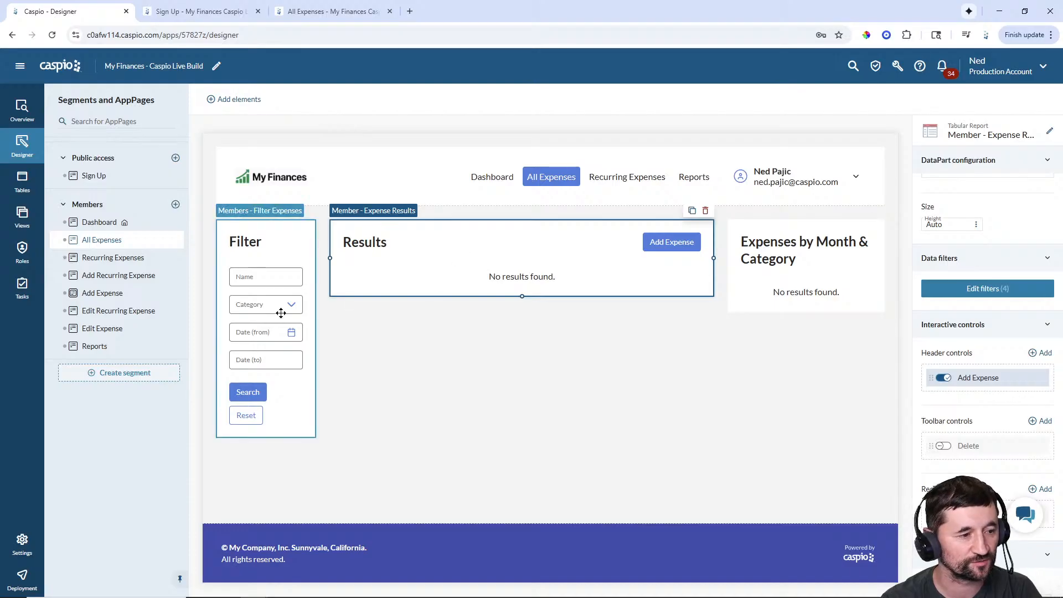
# - Make the Edit Expense page an overlay window and place a Details/Update form in it
pyautogui.click(101, 331)
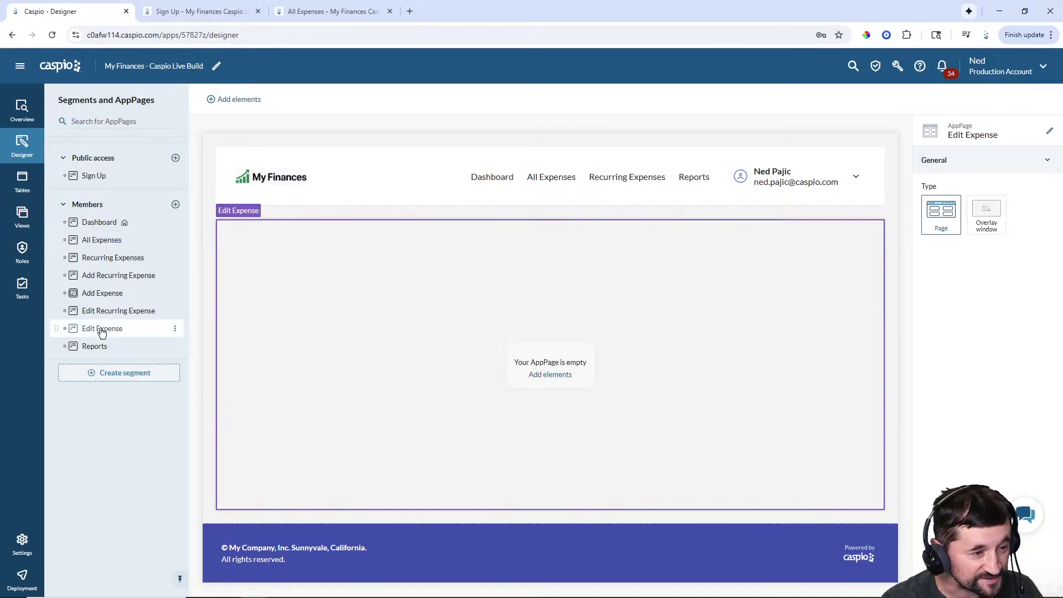
pyautogui.click(987, 228)
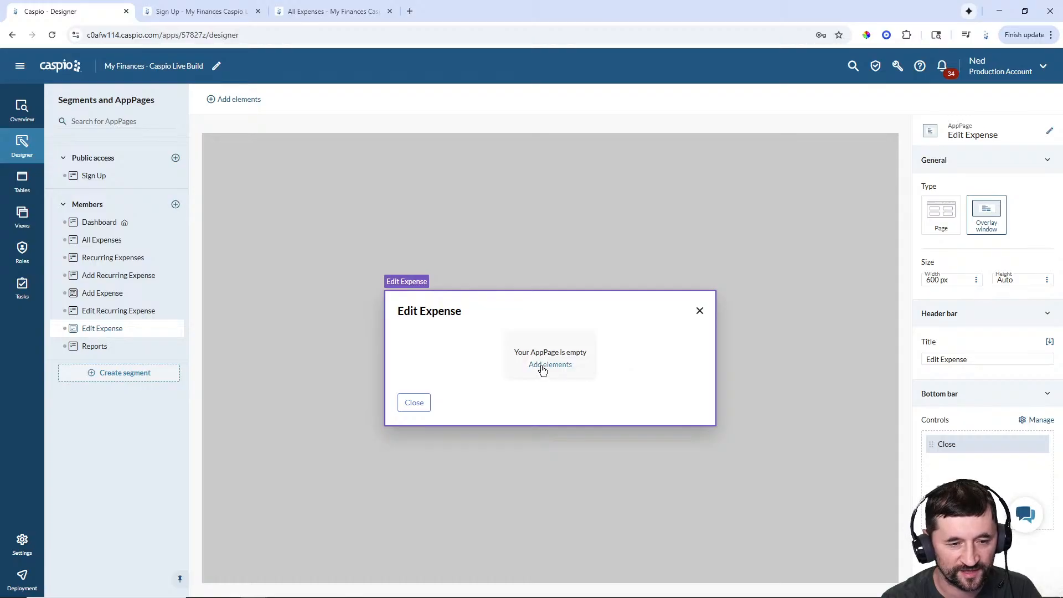
pyautogui.click(541, 365)
pyautogui.moveTo(224, 208); pyautogui.dragTo(579, 351)
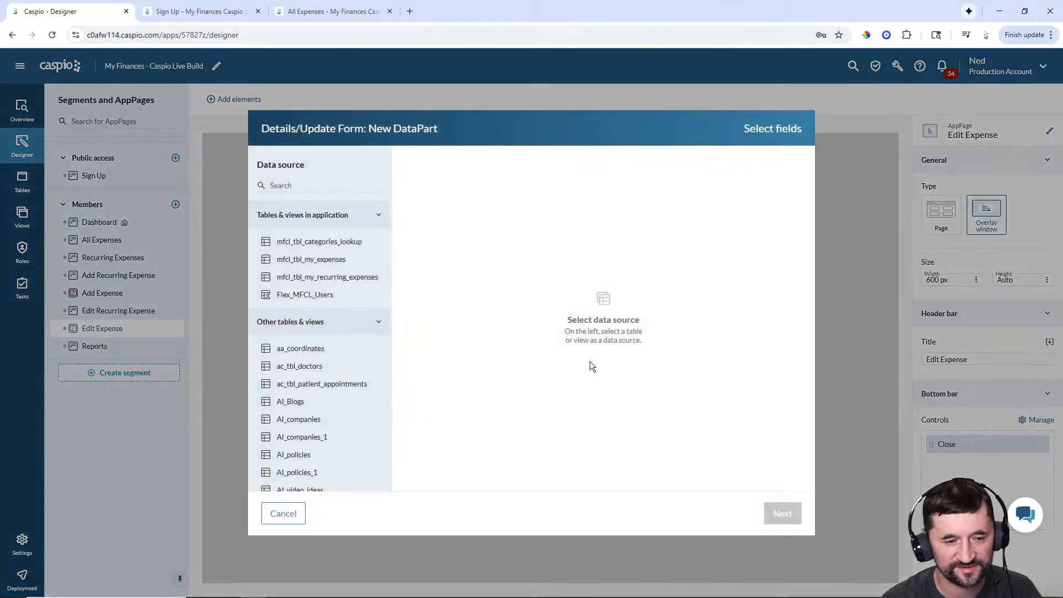
# - Base the update form on mfcl_tbl_my_expenses with the Name, Category, Cost and Date fields
pyautogui.click(323, 262)
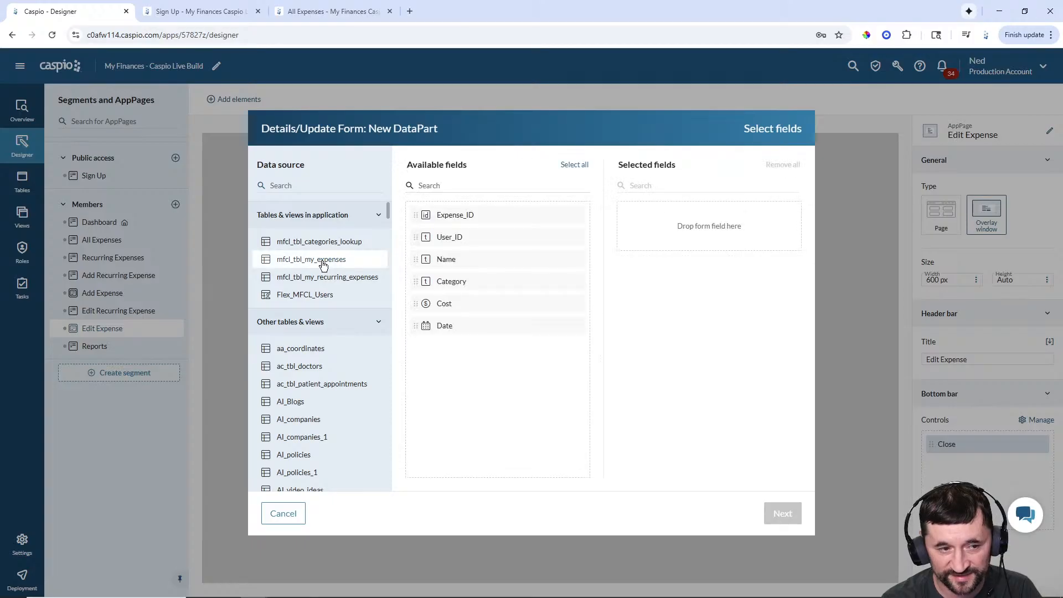
pyautogui.click(453, 260)
pyautogui.click(454, 260)
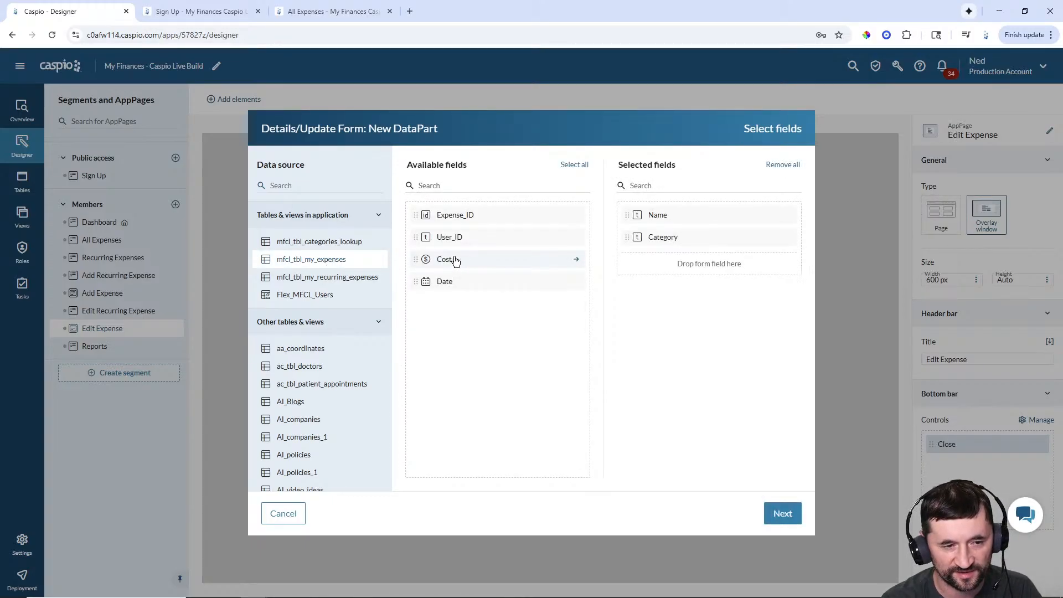
pyautogui.click(453, 260)
pyautogui.click(453, 260)
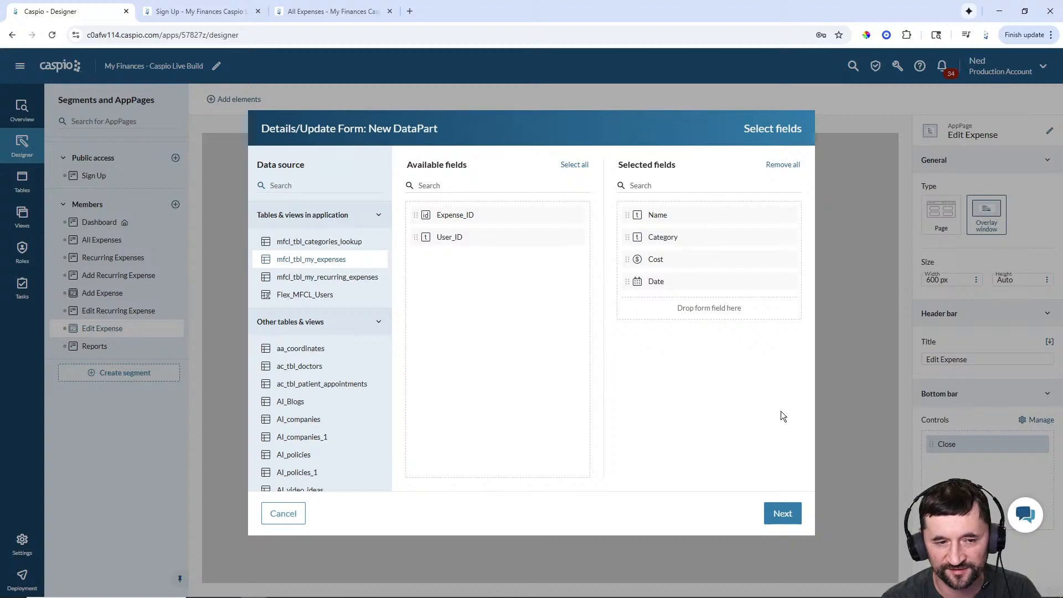
pyautogui.click(790, 512)
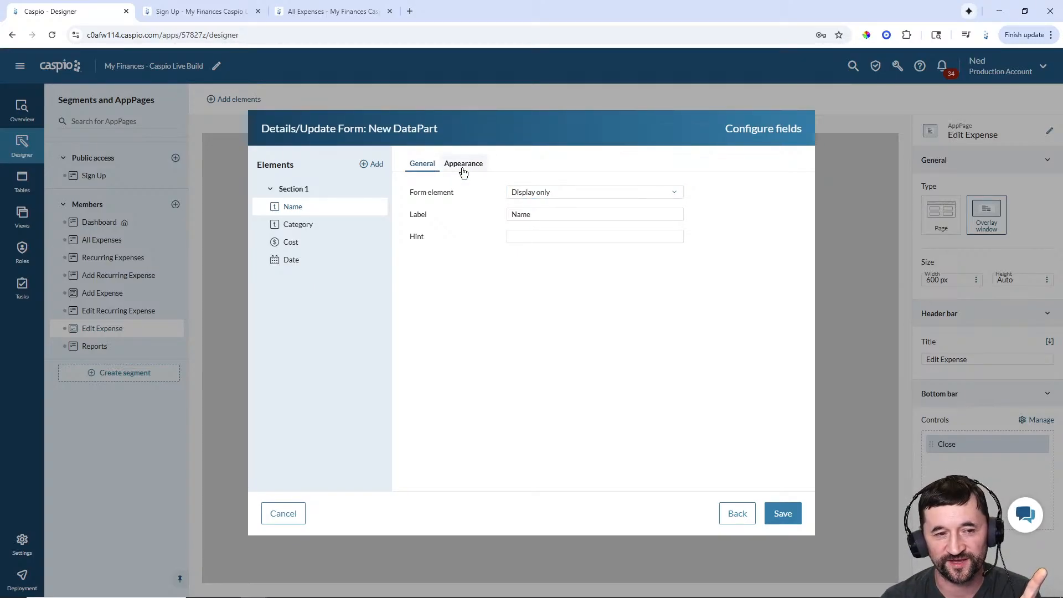
# - Change the Name field's form element to Text field with a Float label position
pyautogui.click(545, 194)
pyautogui.click(543, 205)
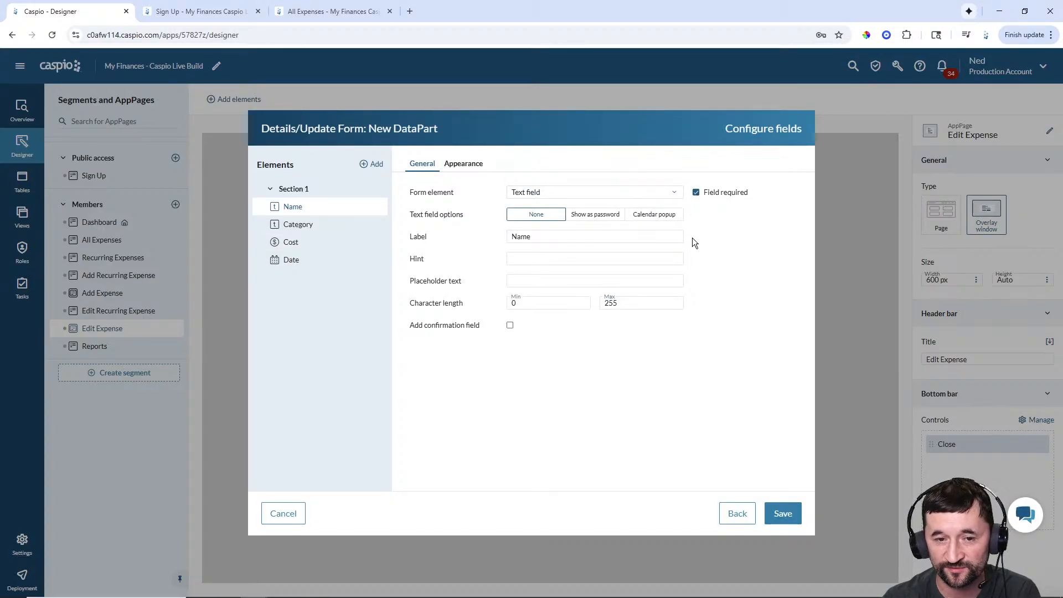
pyautogui.click(464, 164)
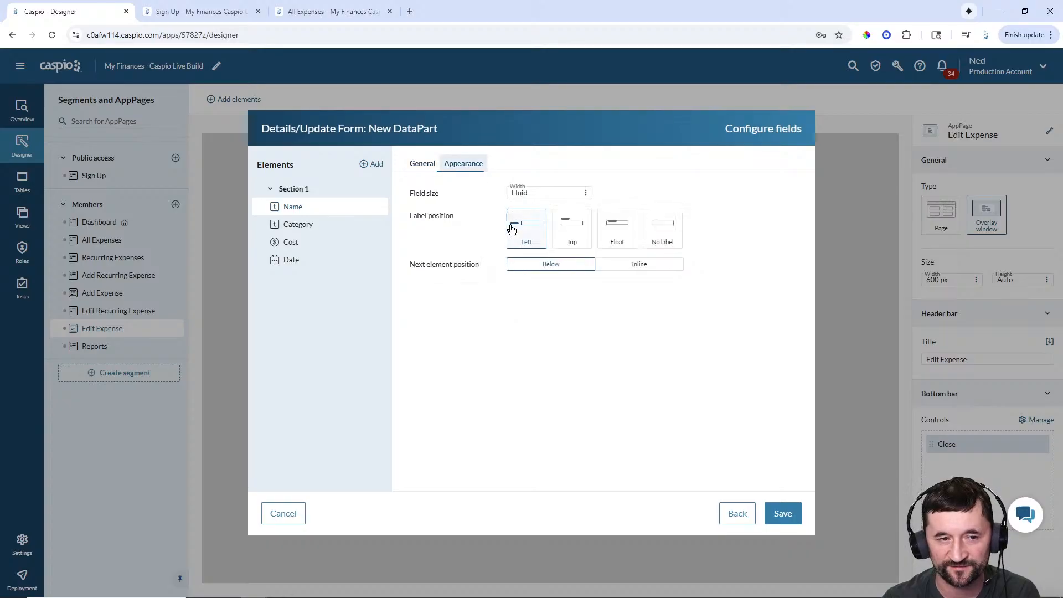
pyautogui.click(611, 243)
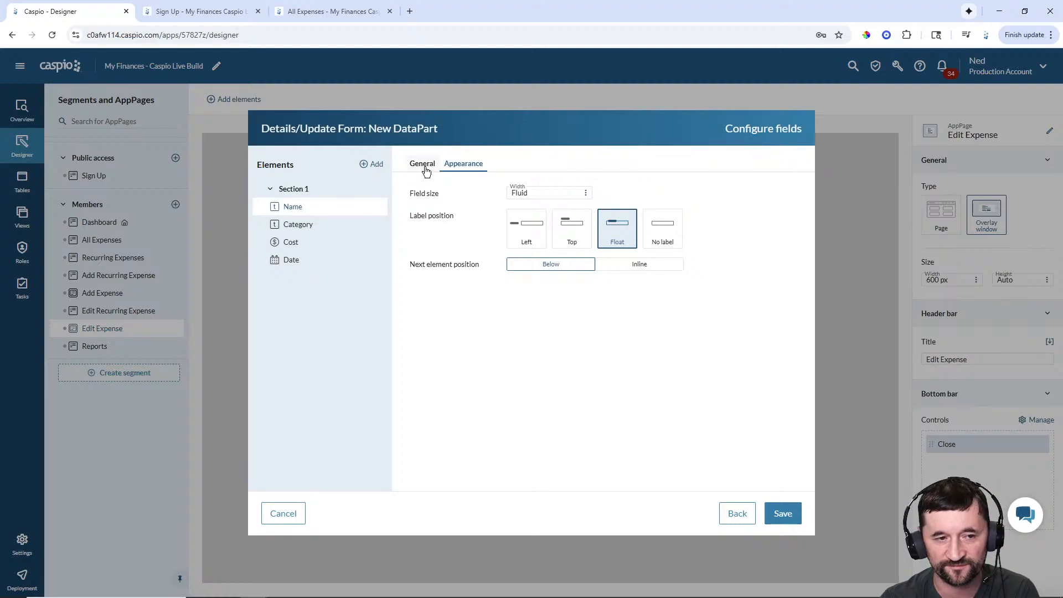
pyautogui.click(423, 166)
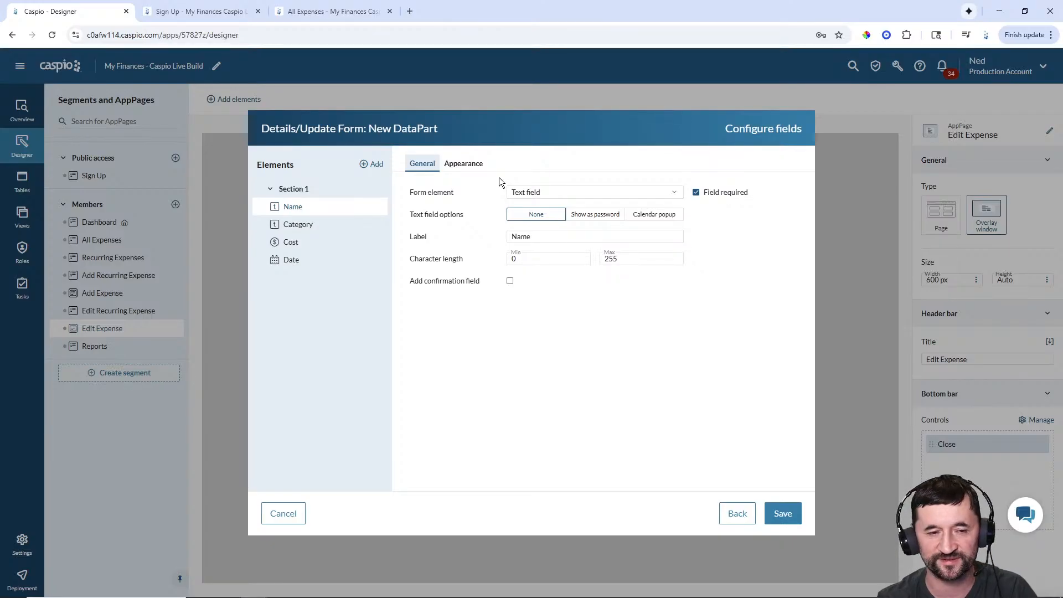
pyautogui.click(308, 228)
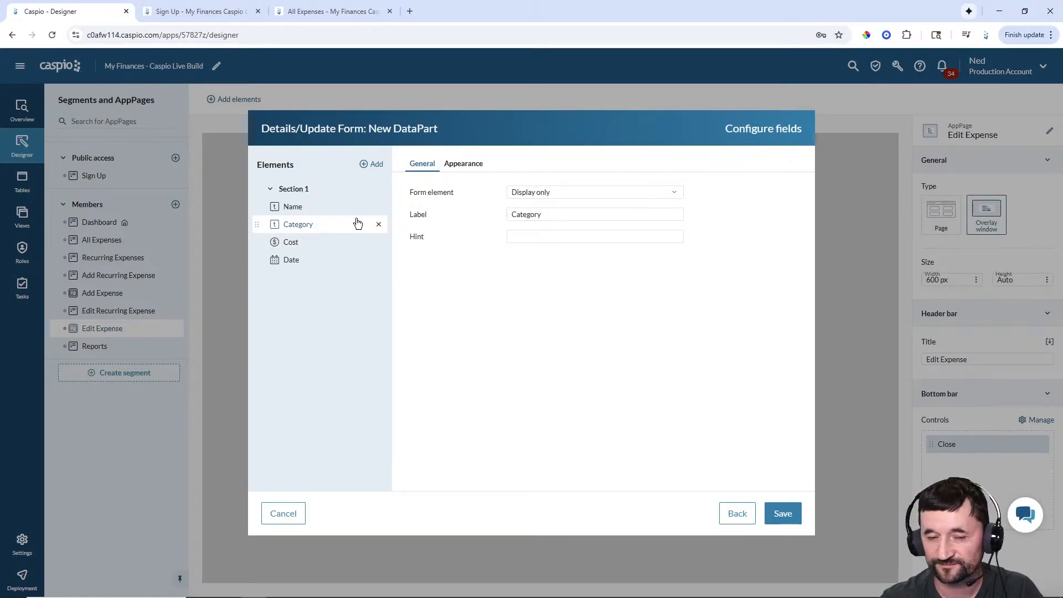
# - Make Category an unsorted dropdown filled from mfcl_tbl_categories_lookup, with a floating label
pyautogui.click(522, 194)
pyautogui.click(533, 260)
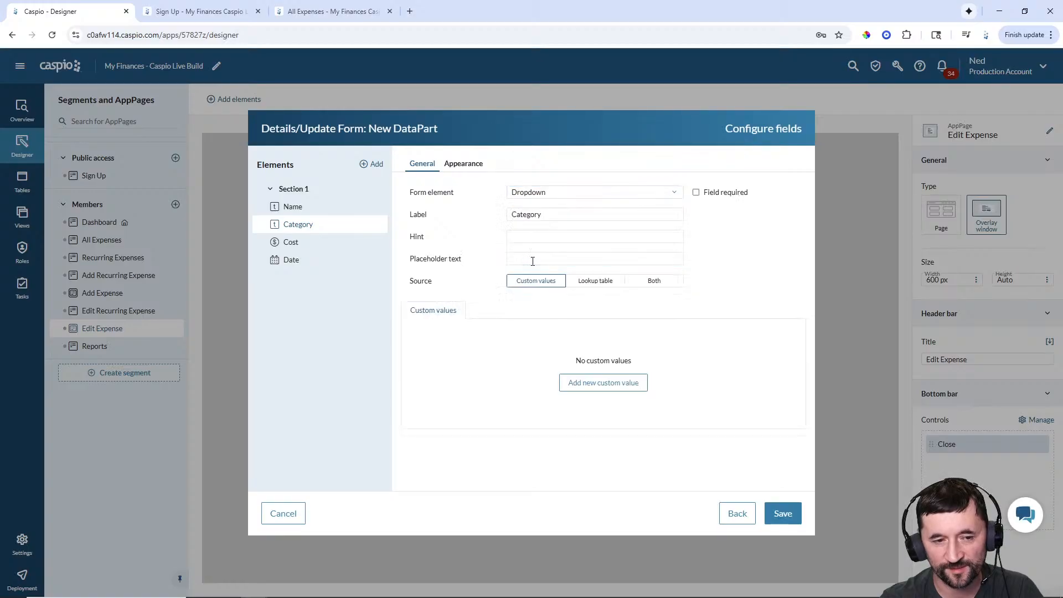
pyautogui.click(533, 259)
pyautogui.click(587, 281)
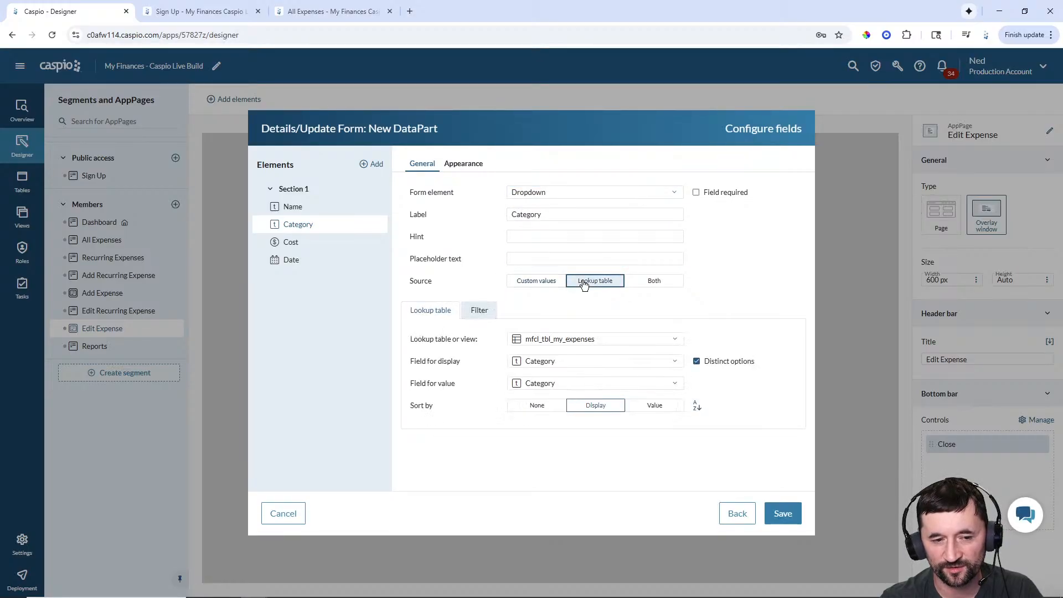
pyautogui.click(573, 340)
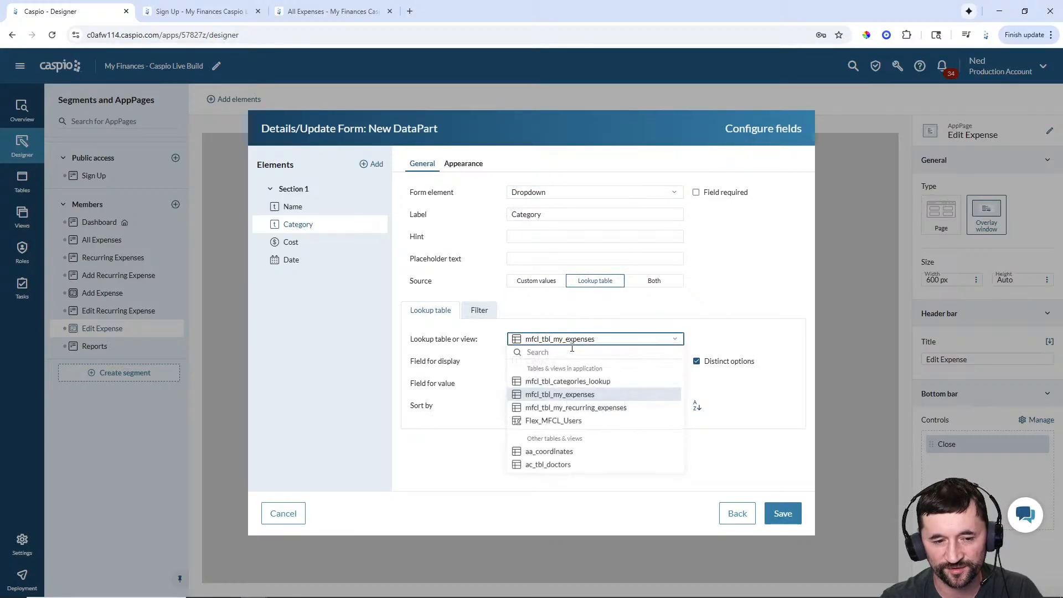
pyautogui.click(565, 382)
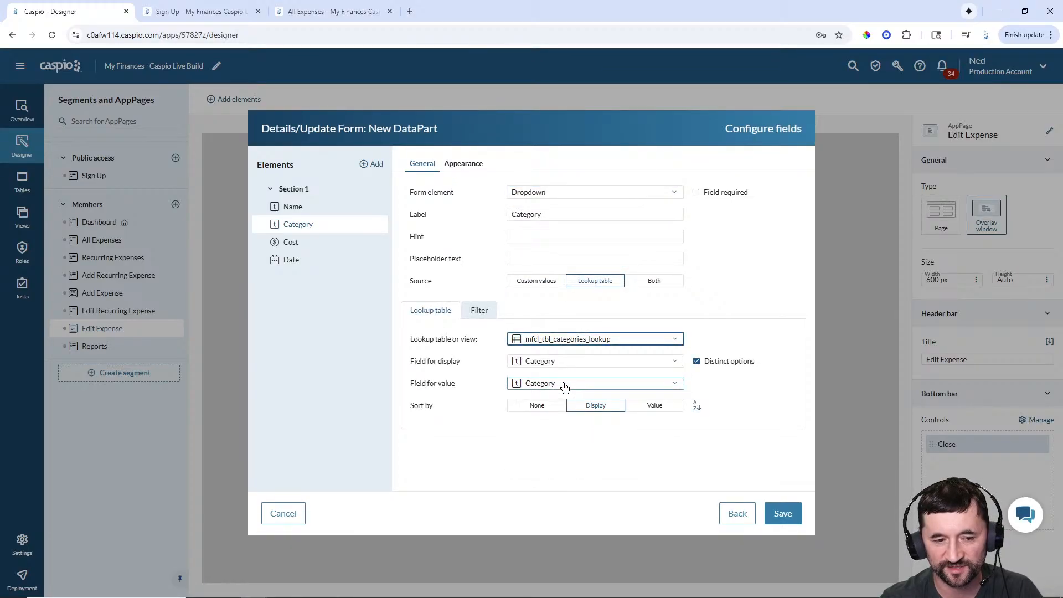
pyautogui.click(536, 408)
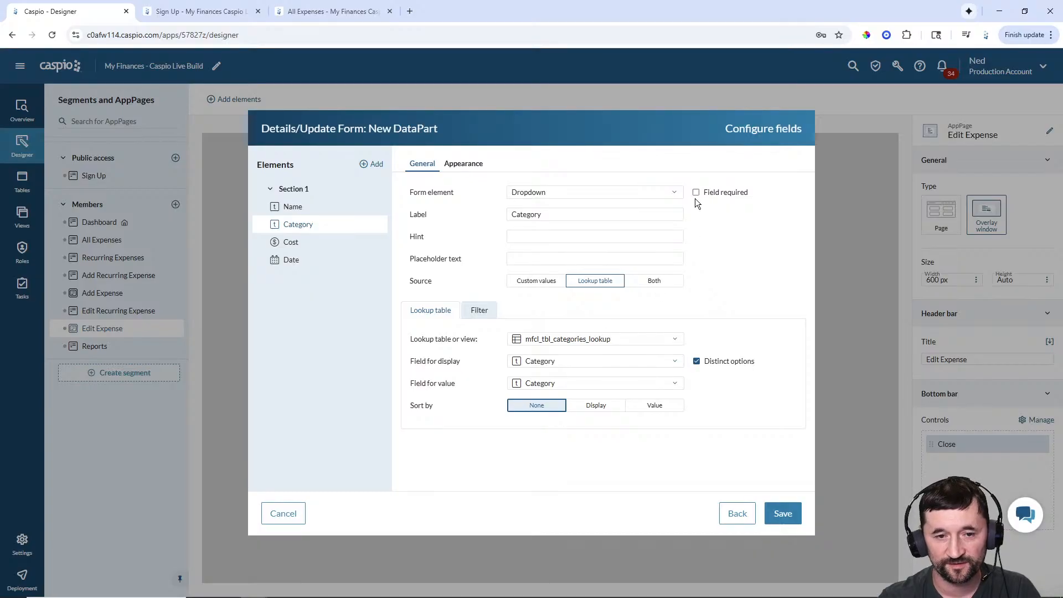
pyautogui.click(467, 169)
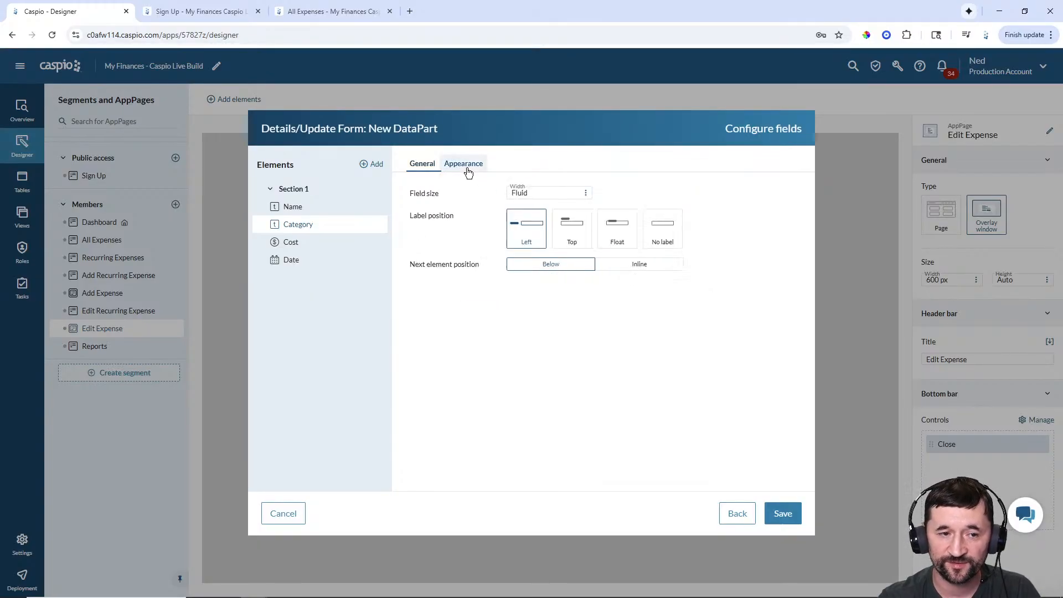
pyautogui.click(608, 230)
pyautogui.click(427, 169)
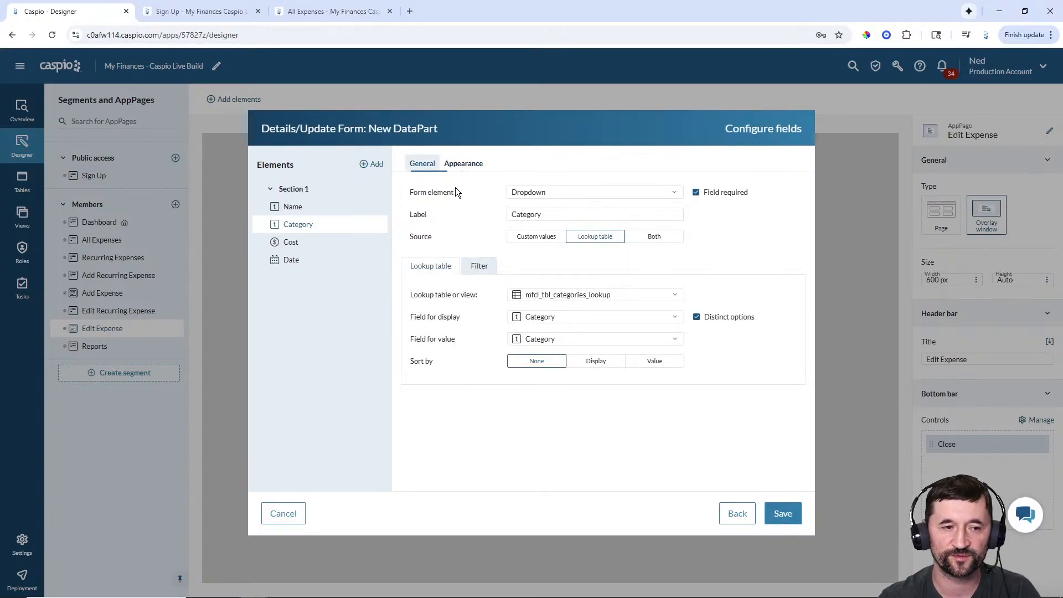
# - Make Cost an editable text field with a floating label
pyautogui.click(295, 244)
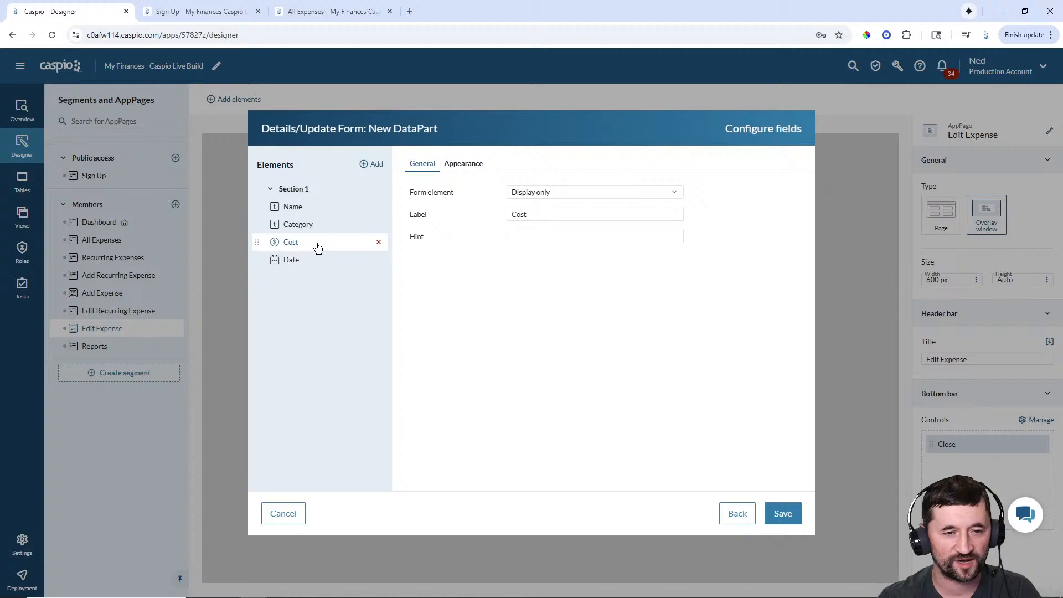
pyautogui.click(539, 192)
pyautogui.click(531, 205)
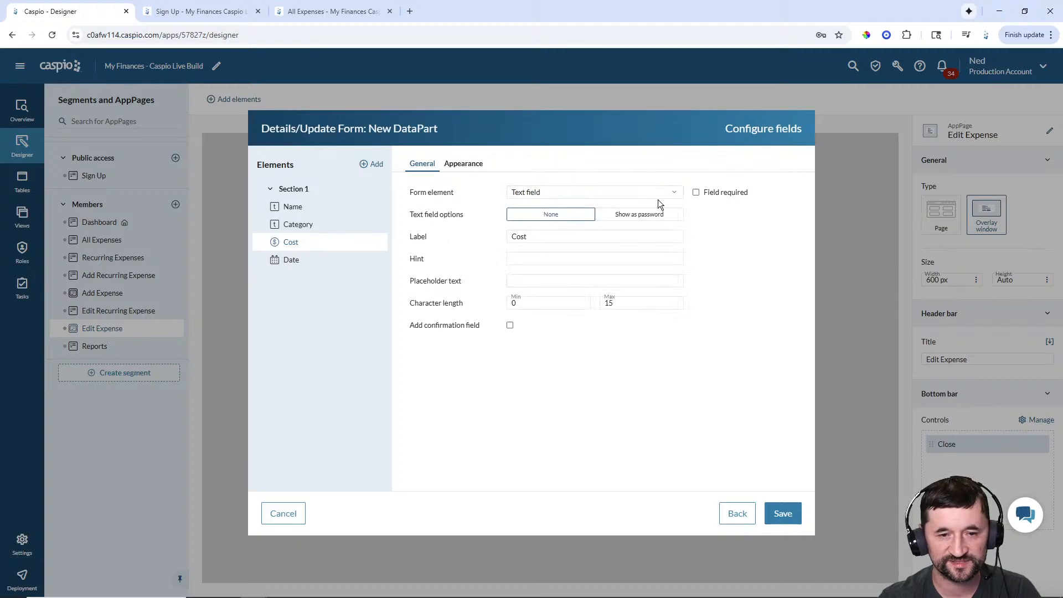
pyautogui.click(465, 164)
pyautogui.click(617, 228)
# - Make Date a required text field with a floating label, and save the form
pyautogui.click(321, 262)
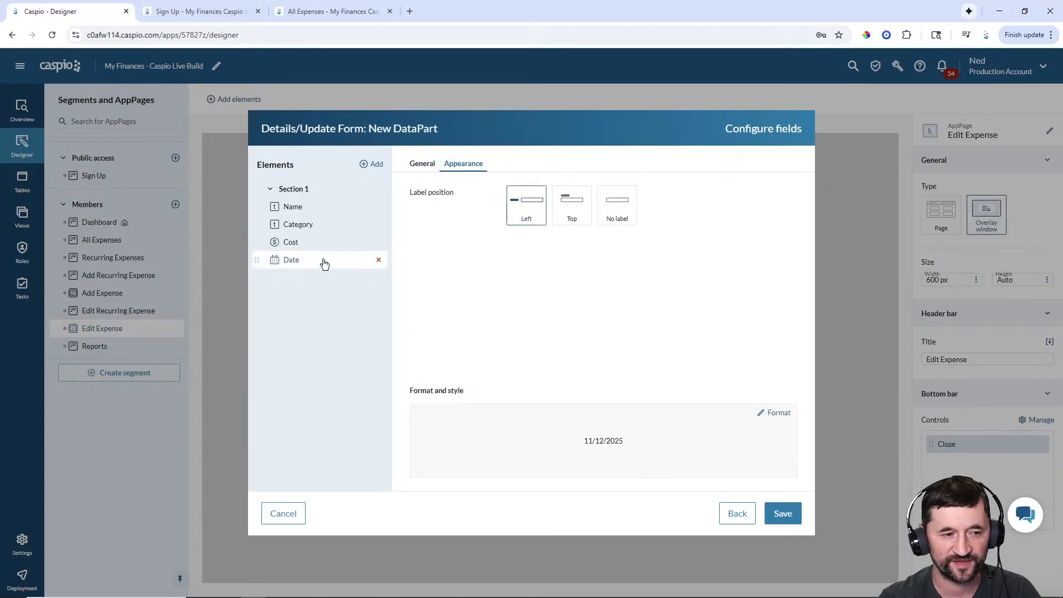
pyautogui.click(422, 163)
pyautogui.click(563, 199)
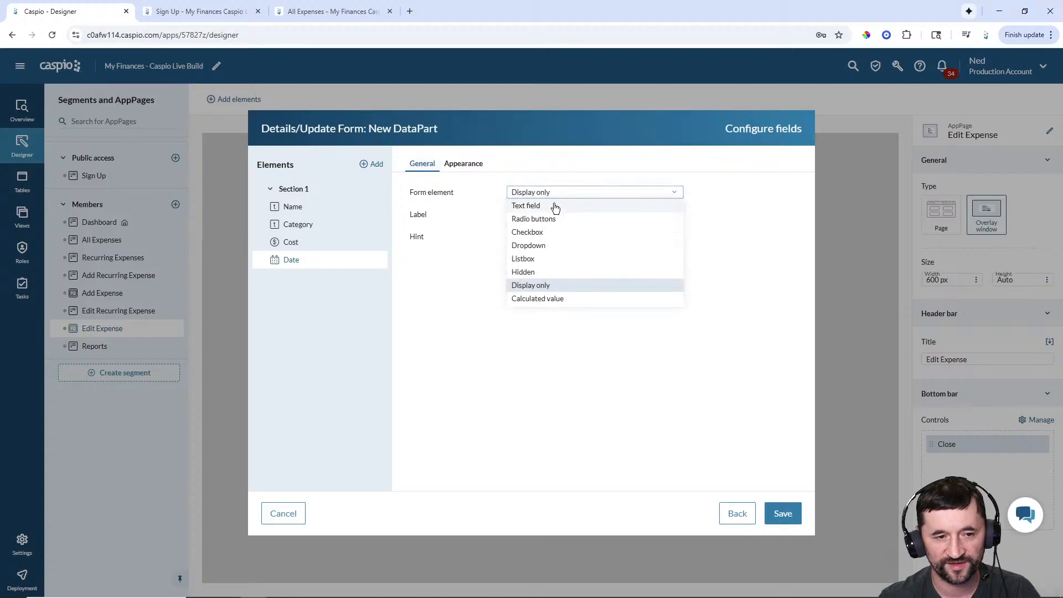
pyautogui.click(553, 205)
pyautogui.click(697, 193)
pyautogui.click(481, 165)
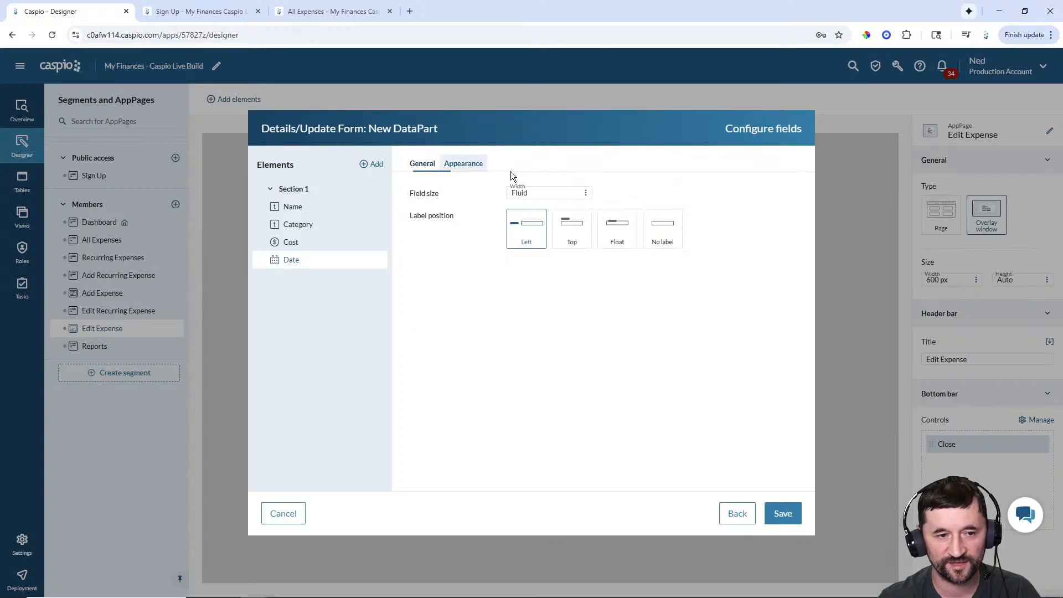
pyautogui.click(617, 228)
pyautogui.click(783, 514)
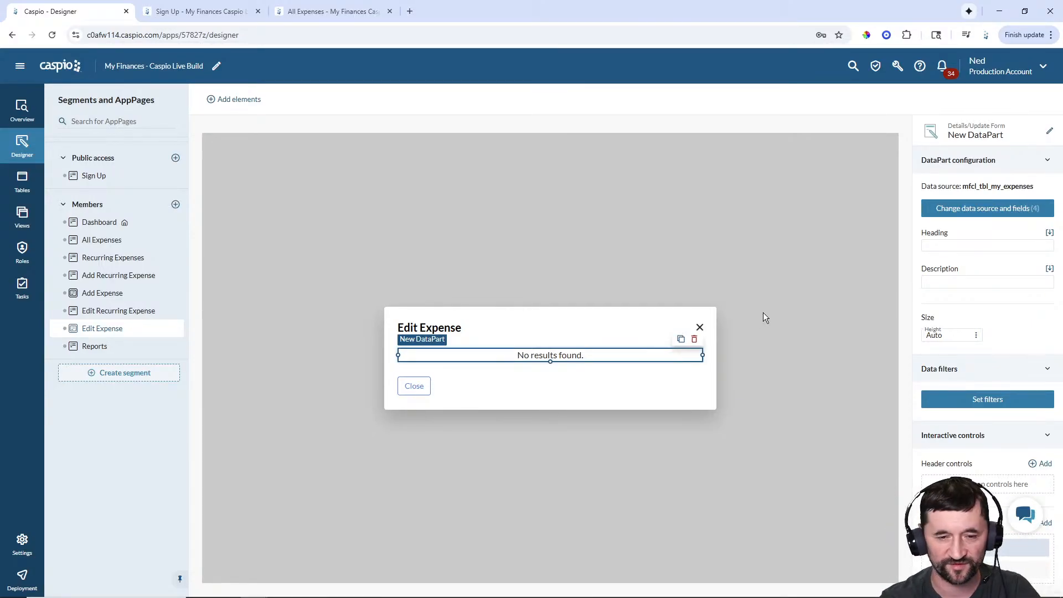
# - Rename the form DataPart to 'Members - Edit Expense'
pyautogui.click(1050, 131)
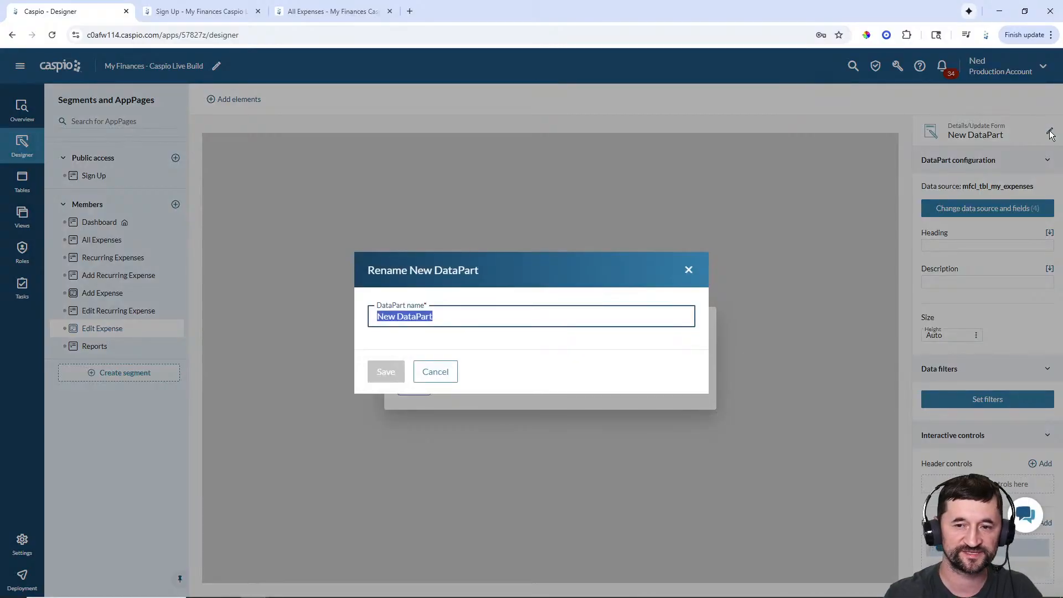
pyautogui.write('Members -')
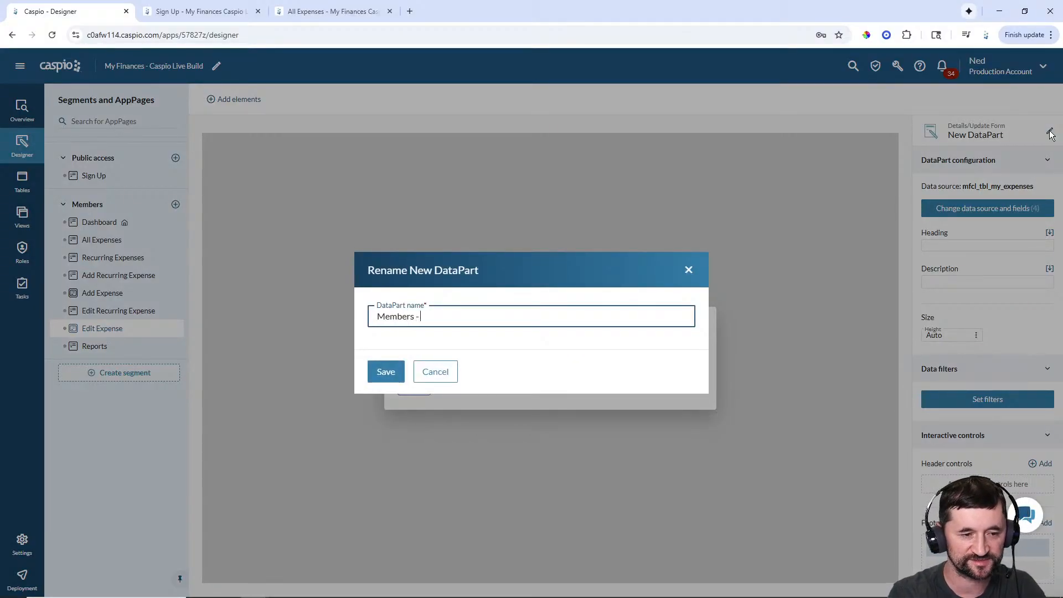
pyautogui.write(' Edit Exp')
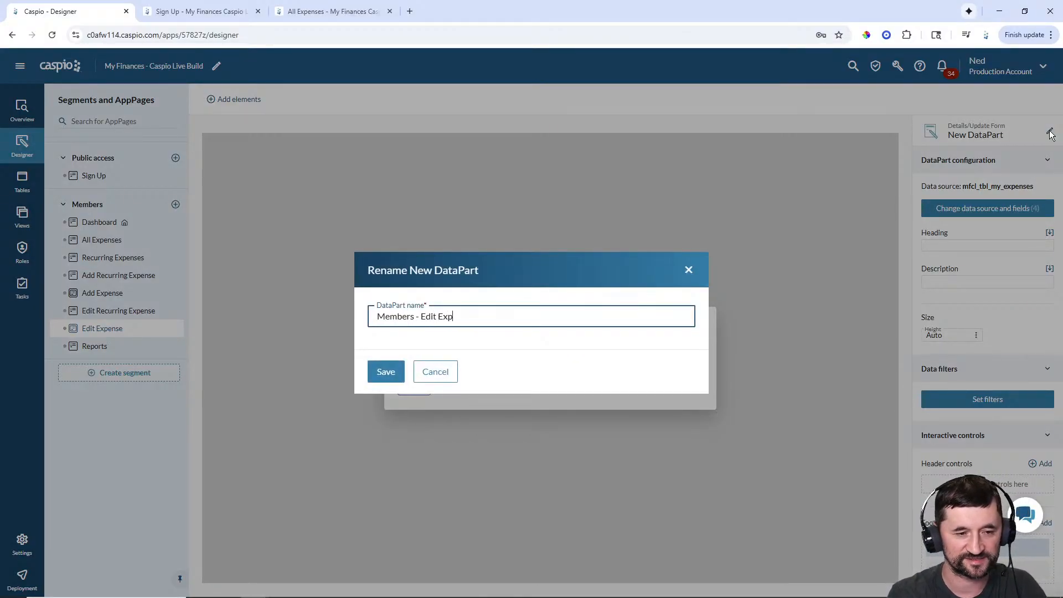
pyautogui.write('ense')
pyautogui.press('Return')
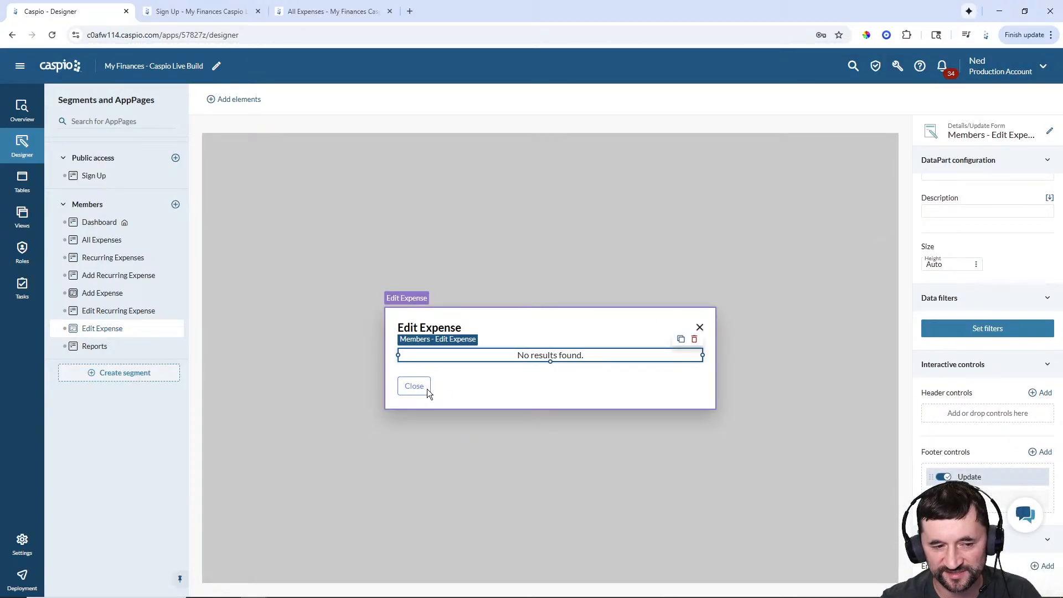
# - Move the form's Update button into the overlay's bottom bar and save, then open All Expenses
pyautogui.click(505, 397)
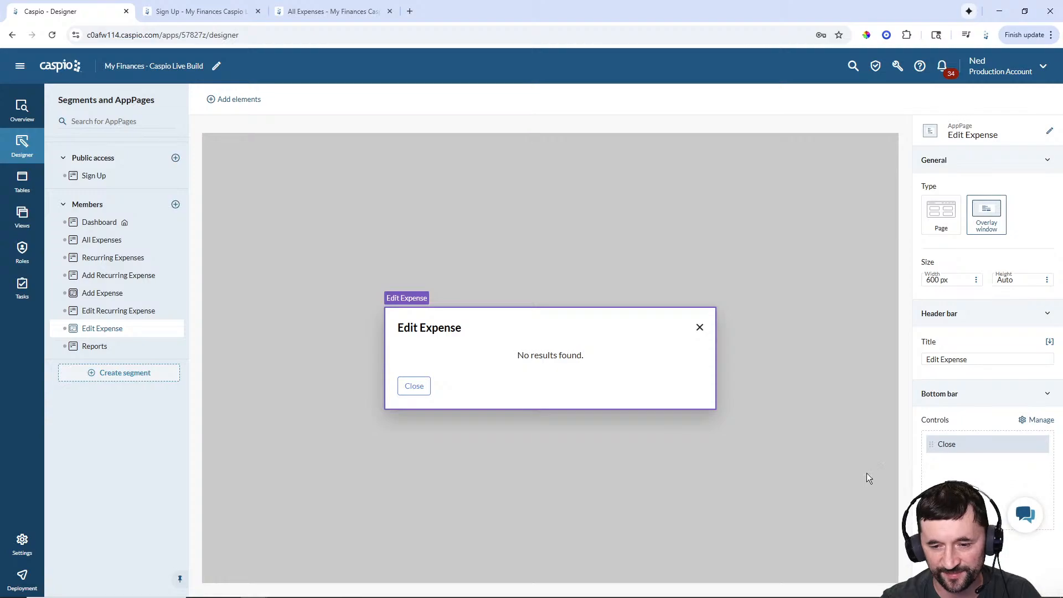
pyautogui.click(1042, 420)
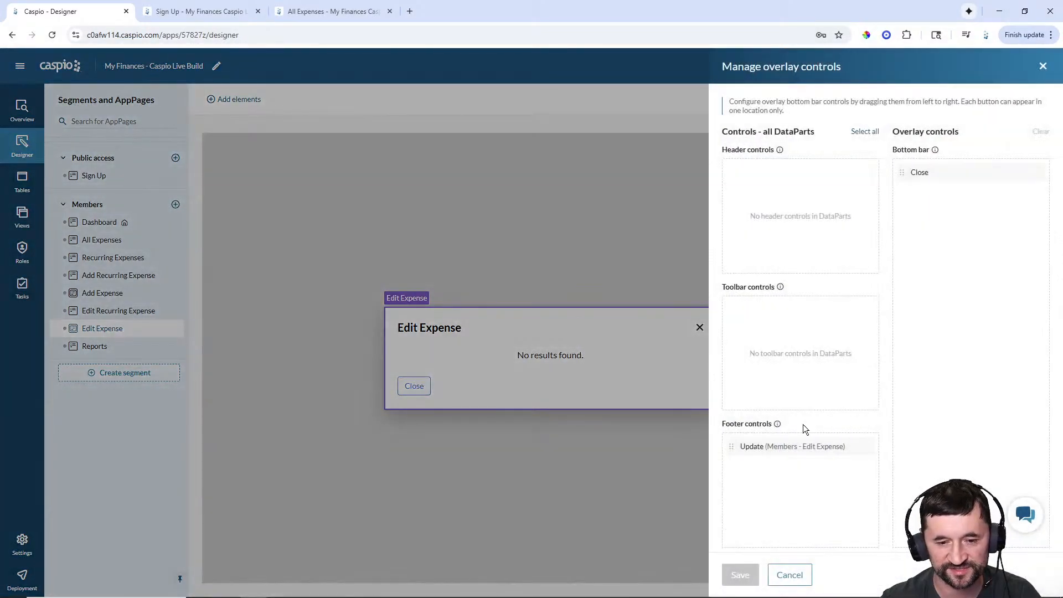
pyautogui.moveTo(735, 451); pyautogui.dragTo(940, 170)
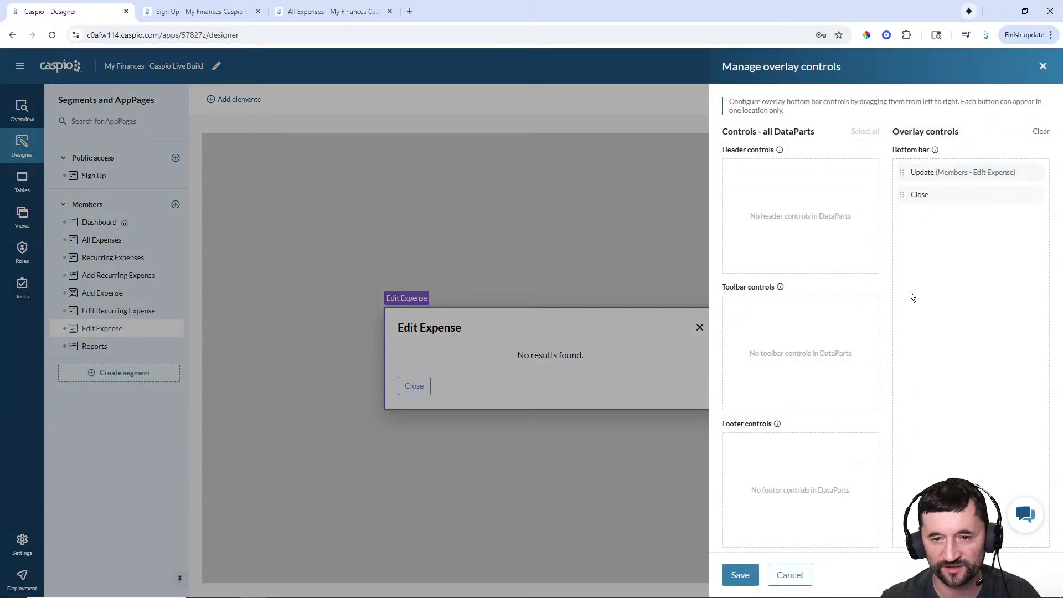
pyautogui.click(741, 576)
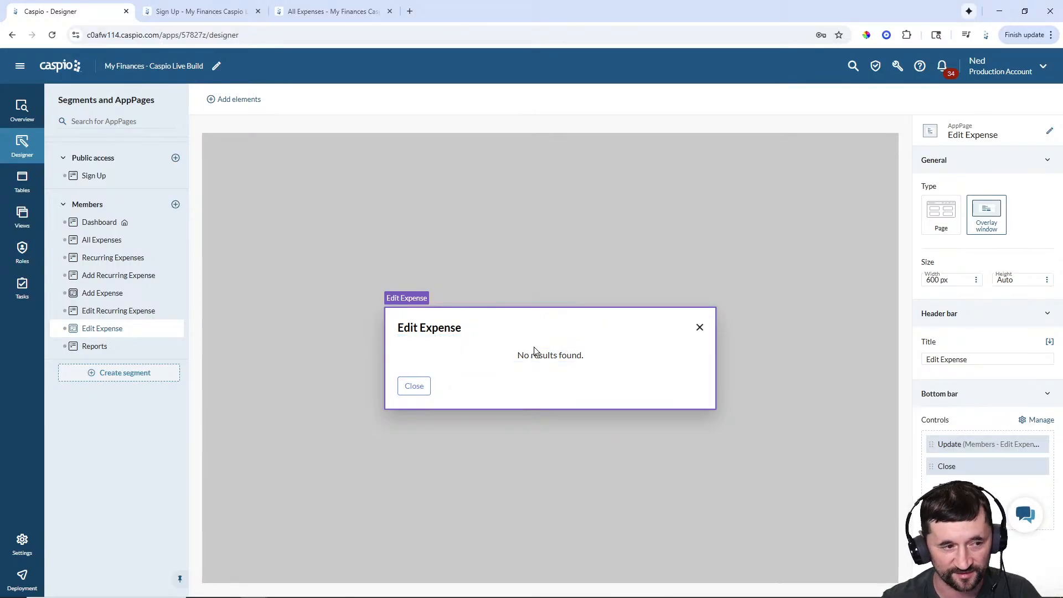
pyautogui.click(108, 241)
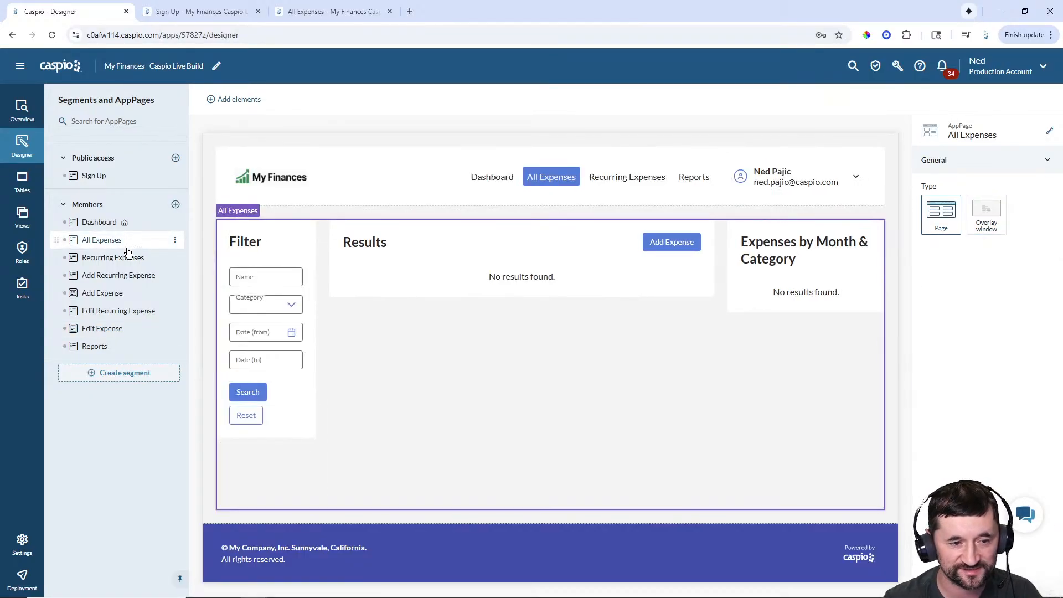
# - Add an 'Edit' record control to the results report that opens the Edit Expense AppPage
pyautogui.click(481, 273)
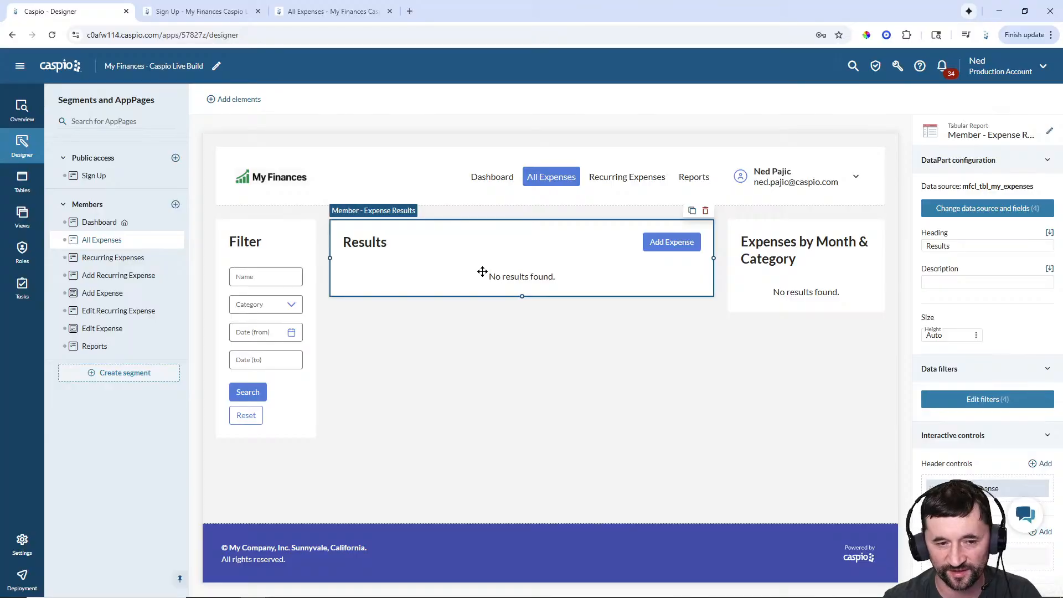
pyautogui.scroll(-4, 993, 349)
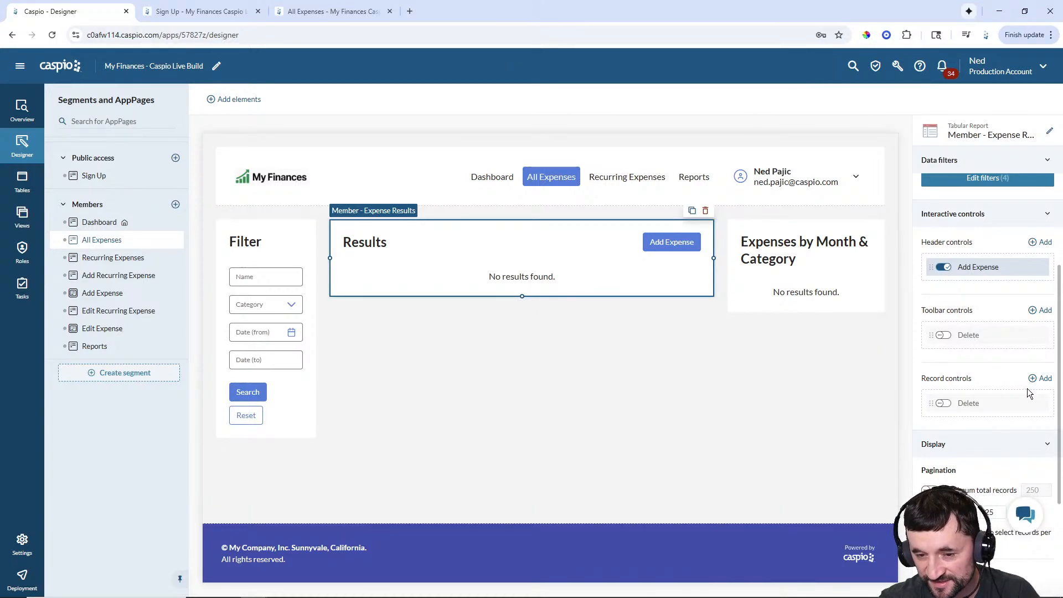
pyautogui.click(1041, 378)
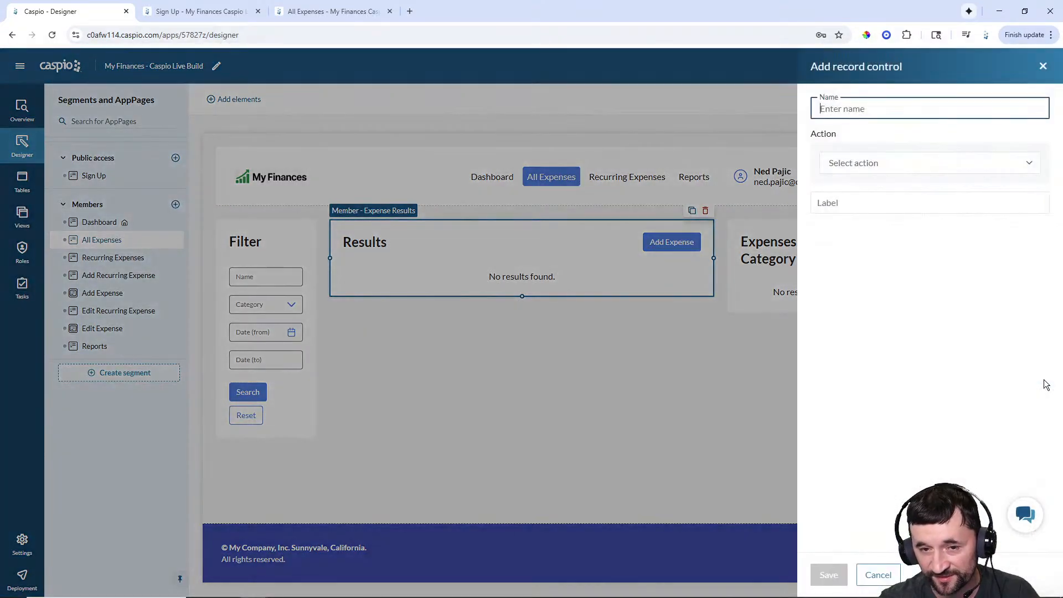
pyautogui.write('Ed')
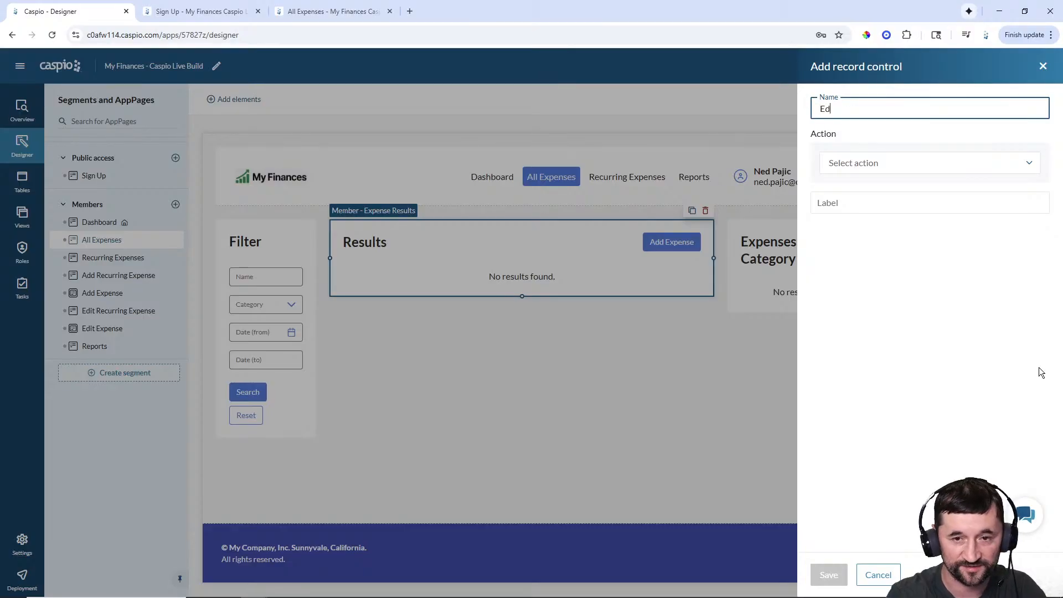
pyautogui.write('it')
pyautogui.click(897, 166)
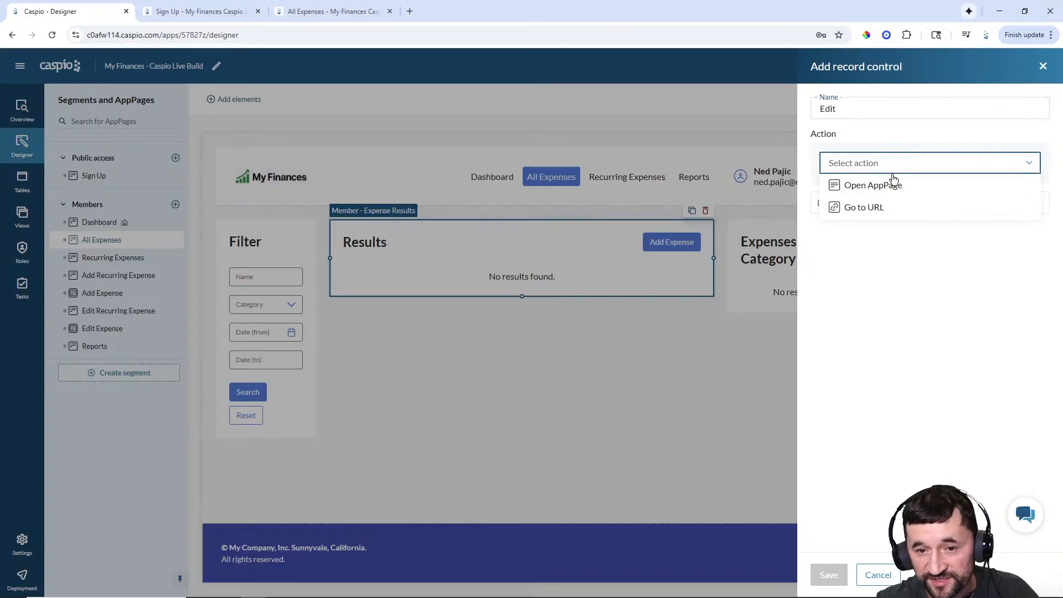
pyautogui.click(893, 182)
pyautogui.click(880, 194)
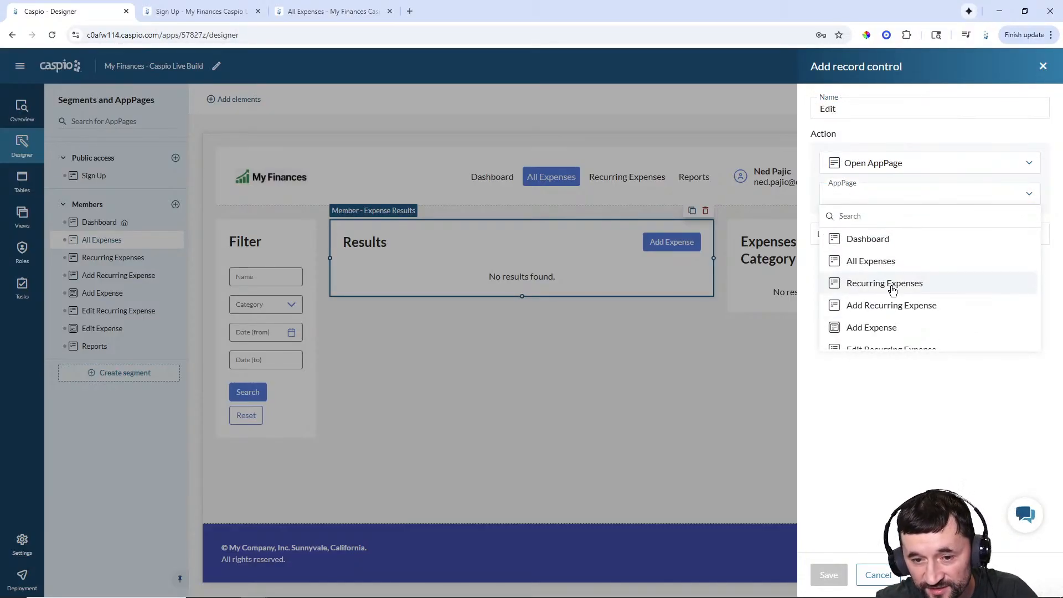
pyautogui.scroll(-1, 893, 290)
pyautogui.click(881, 313)
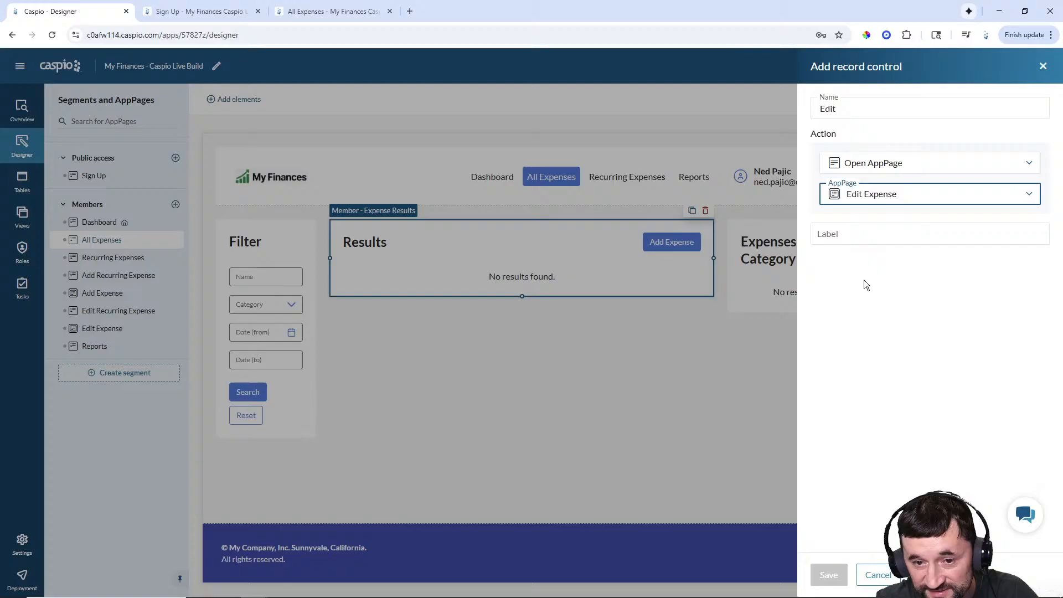
pyautogui.click(853, 228)
pyautogui.write('Edit')
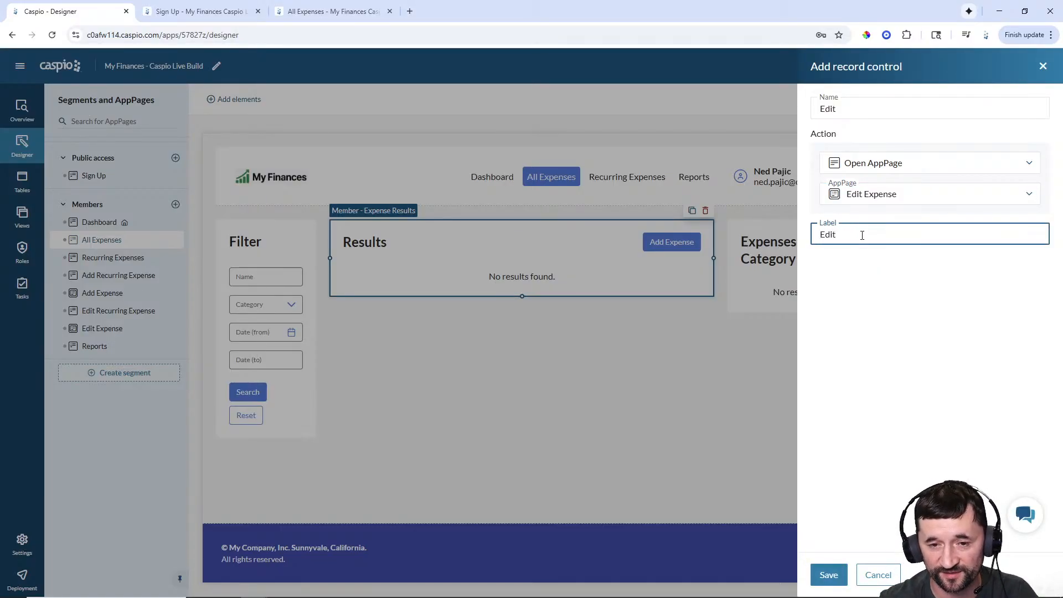
pyautogui.click(830, 574)
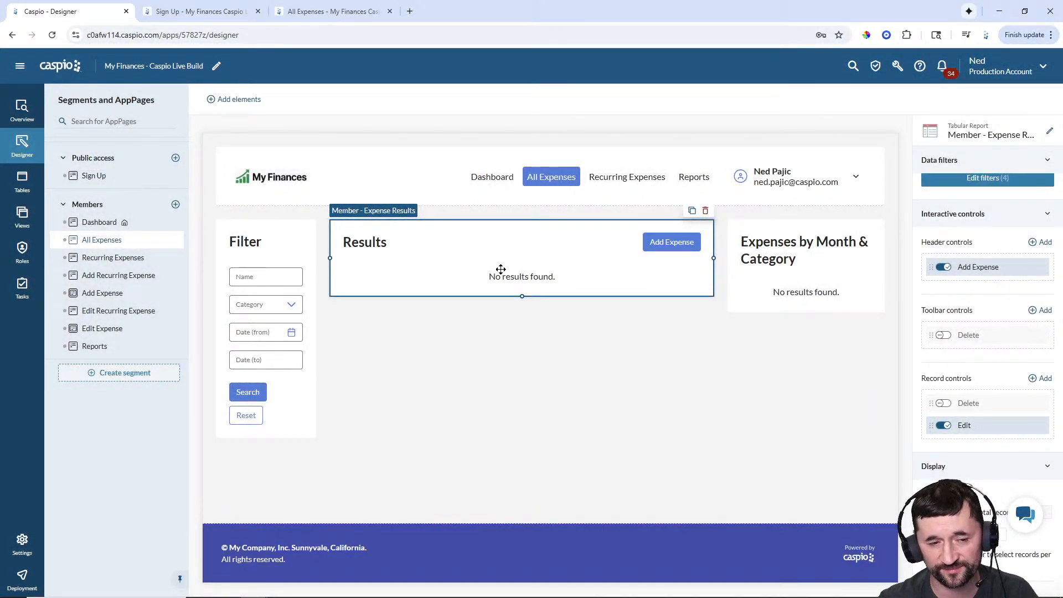
# - In the live app, open and close Netflix's Edit Expense form, then go to Recurring Expenses
pyautogui.click(290, 16)
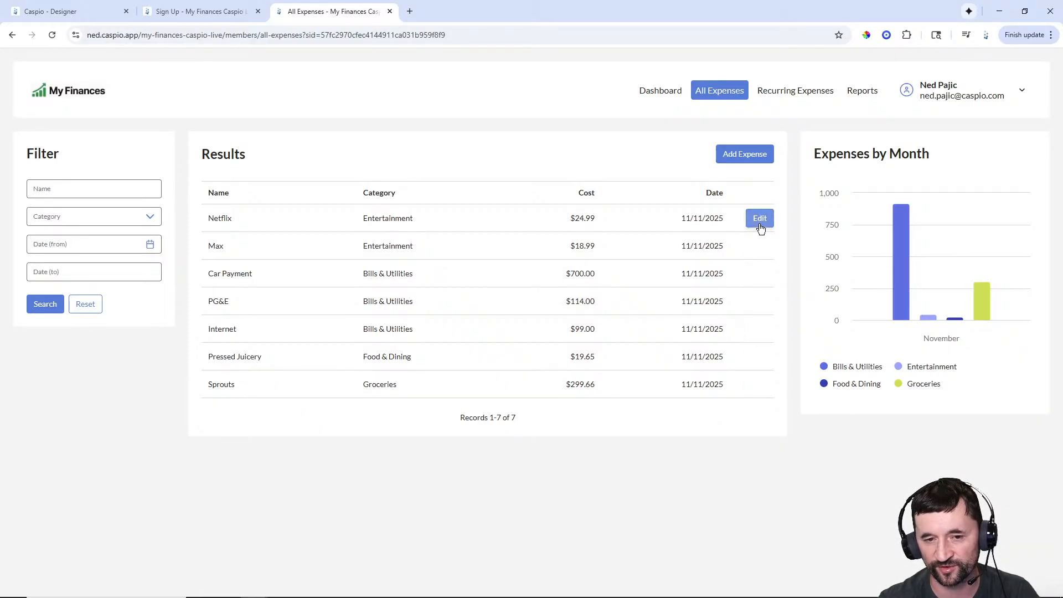
pyautogui.click(760, 220)
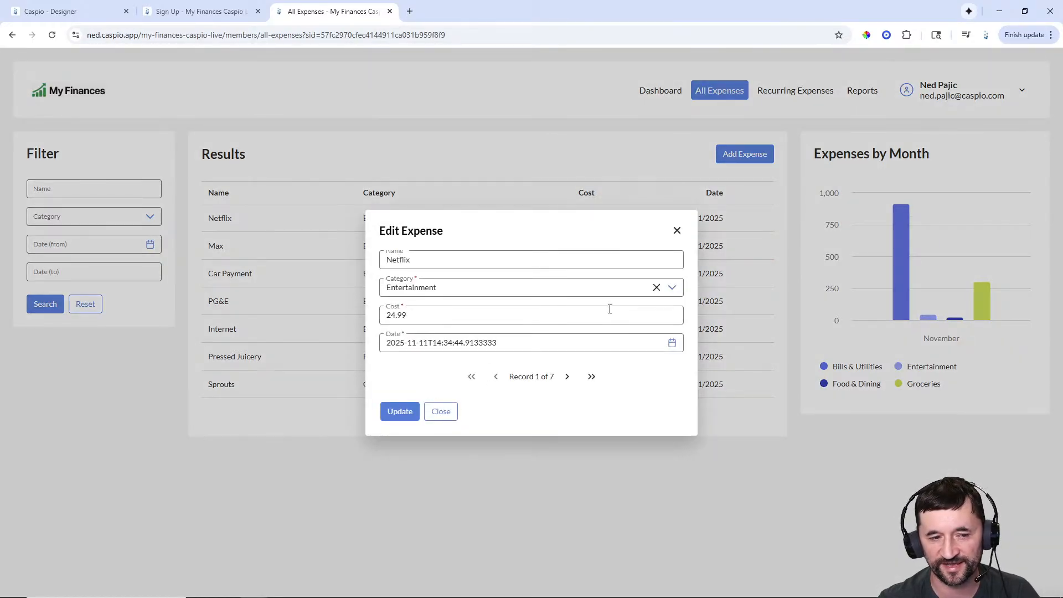
pyautogui.click(677, 231)
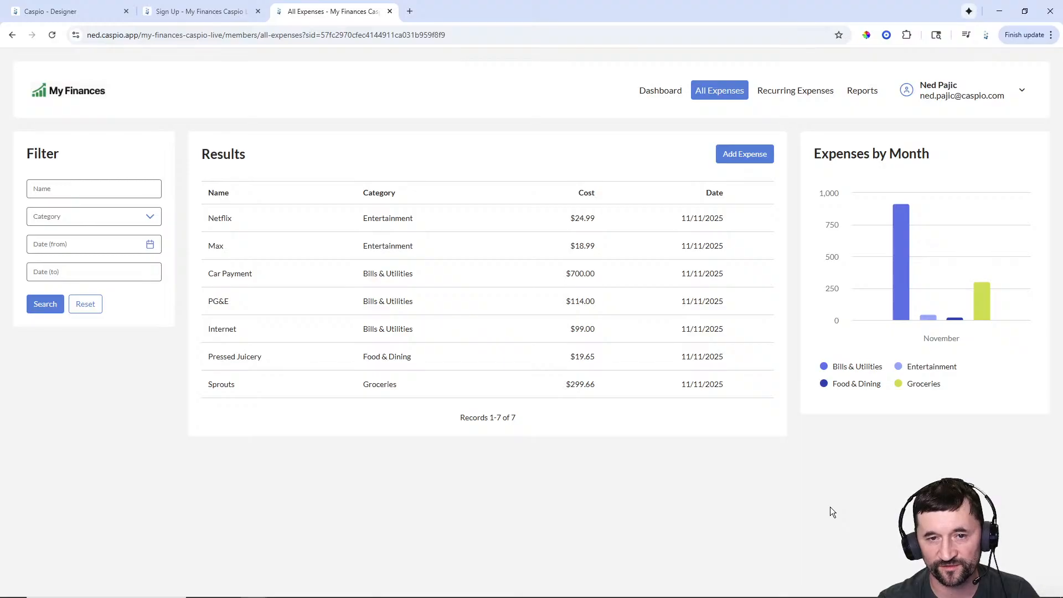
pyautogui.click(793, 93)
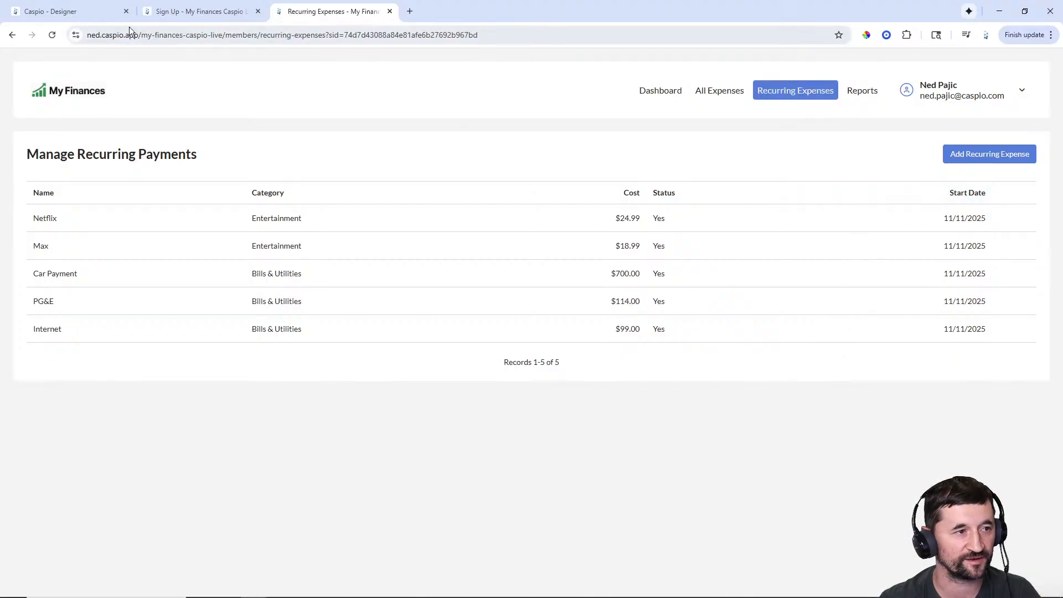
# - Select the Recurring Expenses AppPage in the designer, compare with the live page, and show the addable elements
pyautogui.click(73, 12)
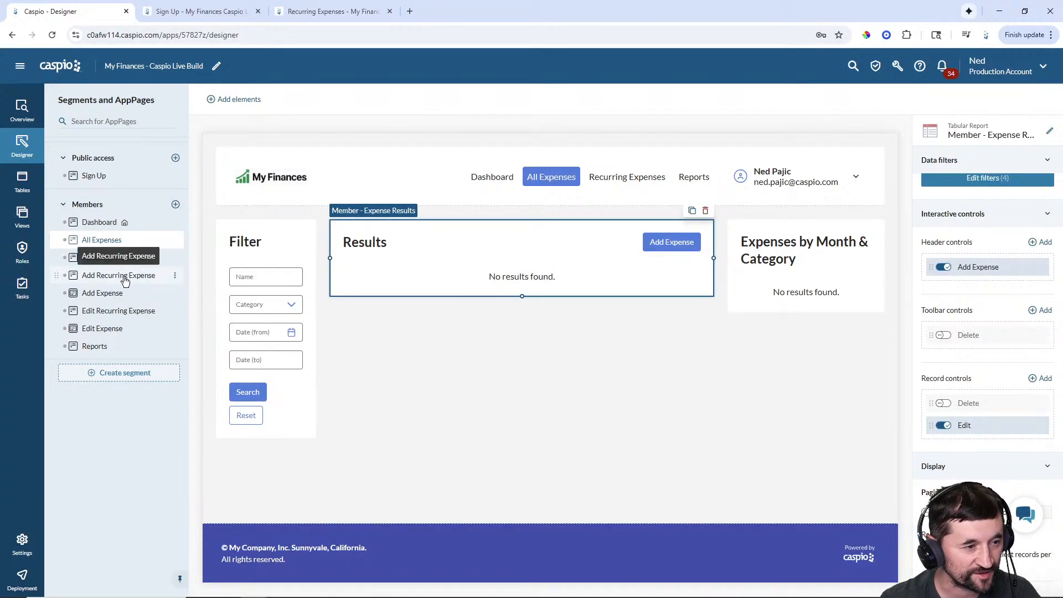
pyautogui.click(95, 259)
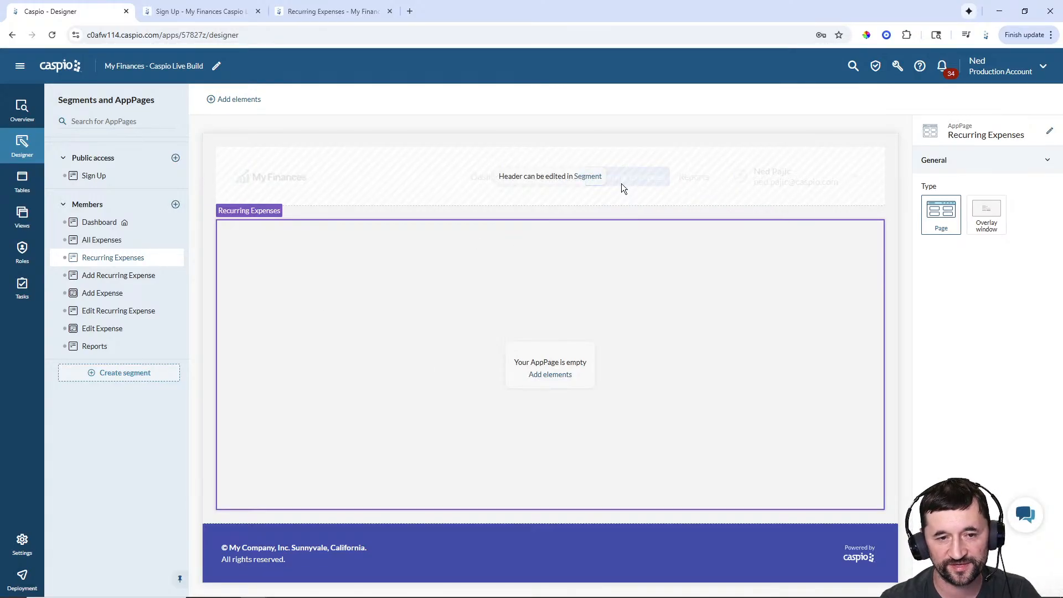
pyautogui.click(311, 10)
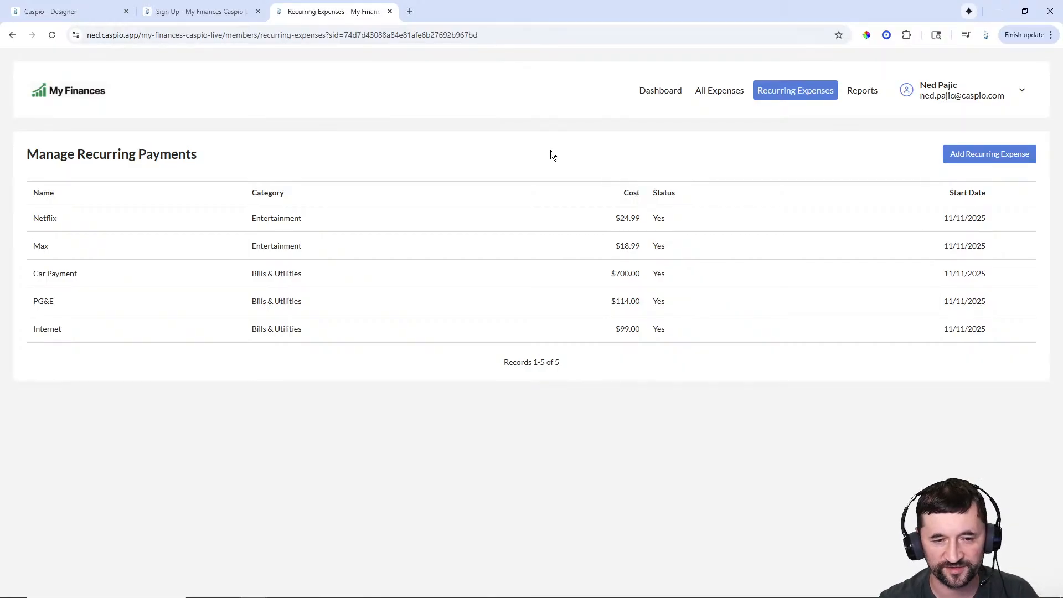
pyautogui.click(57, 10)
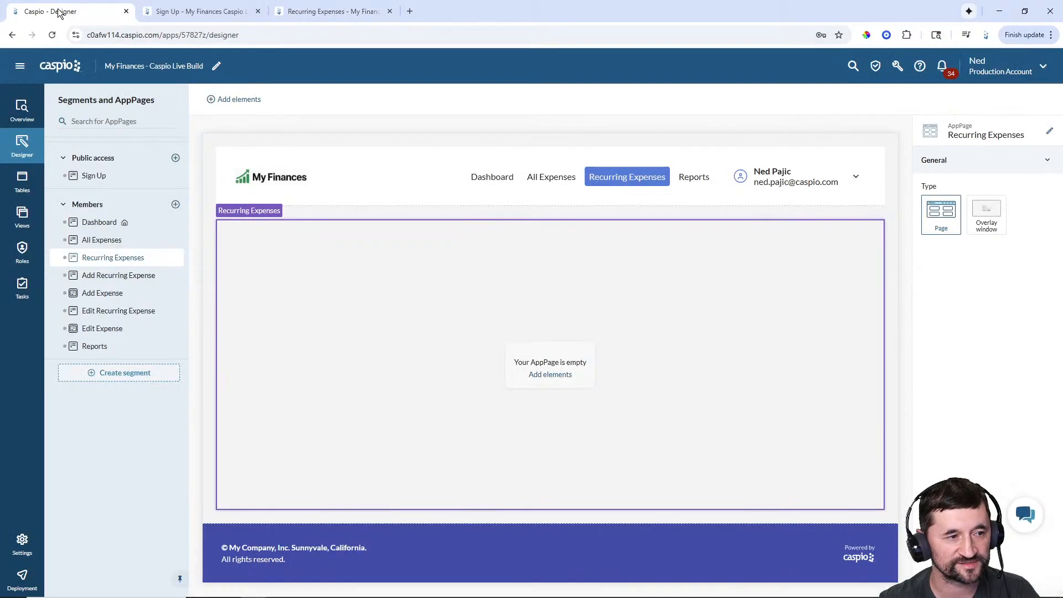
pyautogui.click(553, 380)
# - Start a tabular report on mfcl_tbl_my_recurring_expenses with Name, Category, Cost, Recurring and Date
pyautogui.click(225, 277)
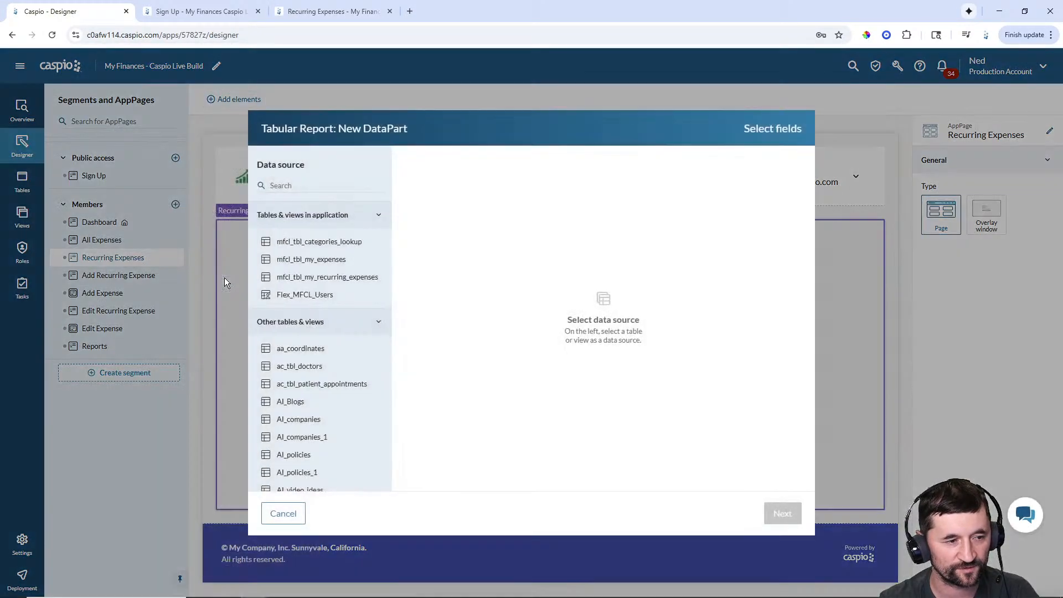
pyautogui.click(329, 279)
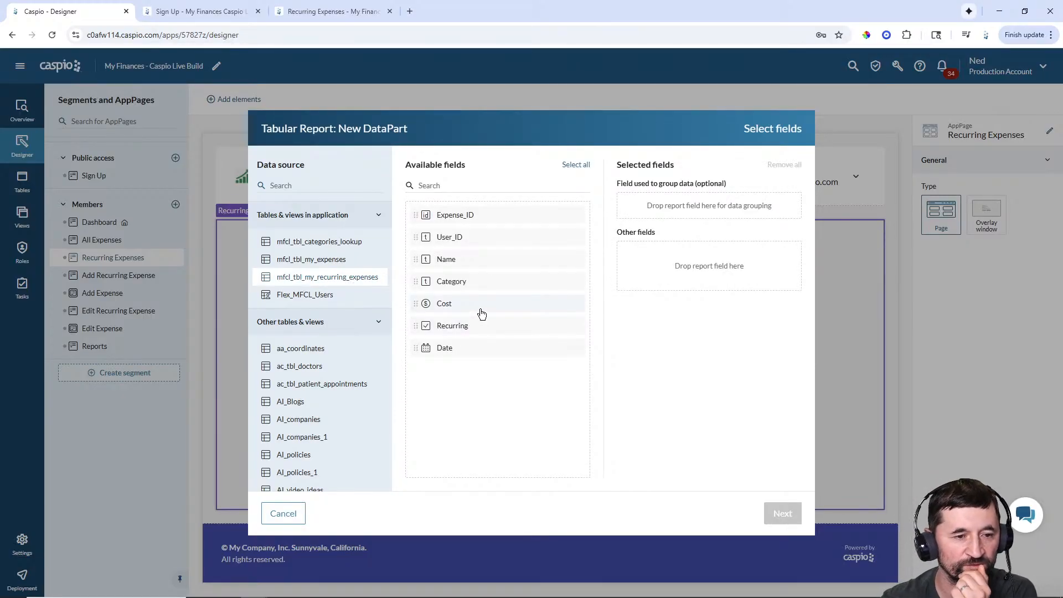
pyautogui.click(449, 262)
pyautogui.click(450, 262)
pyautogui.click(450, 261)
pyautogui.click(450, 261)
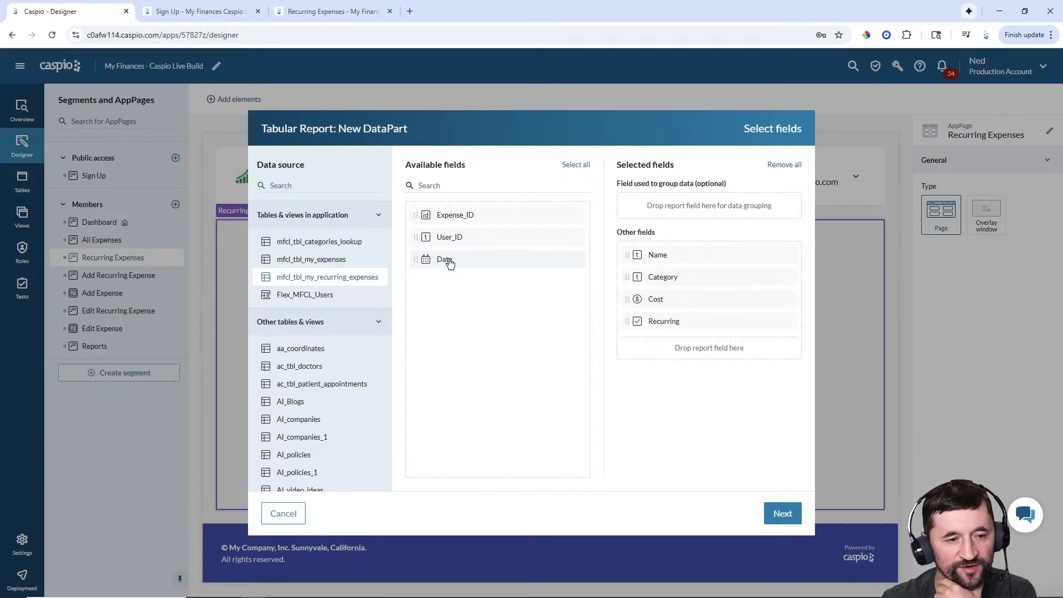
pyautogui.click(449, 262)
pyautogui.click(783, 514)
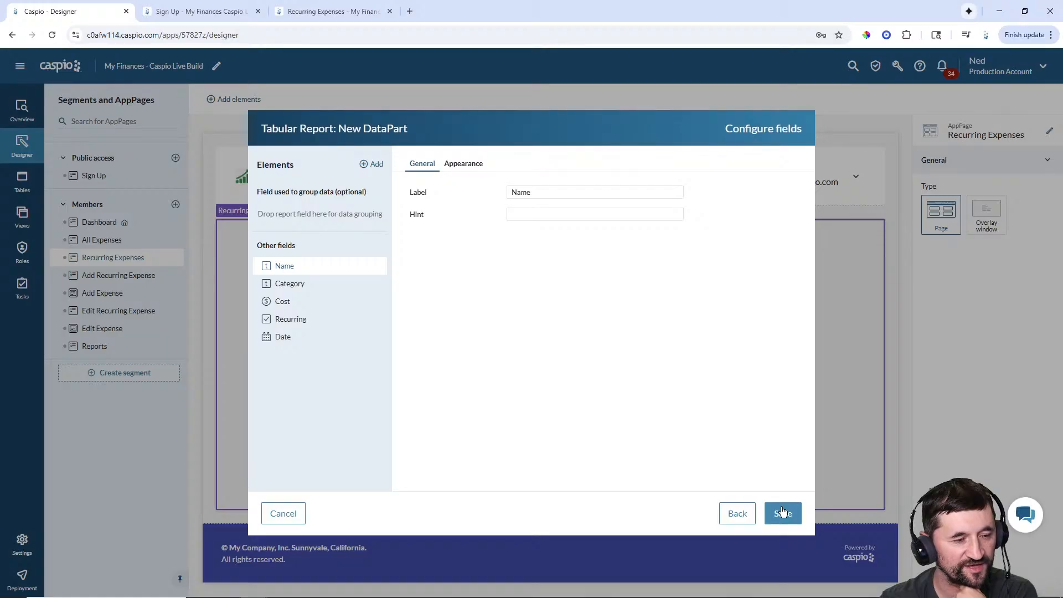
# - Relabel the Recurring field 'Recurring Status', review the other fields, and save the report
pyautogui.click(306, 326)
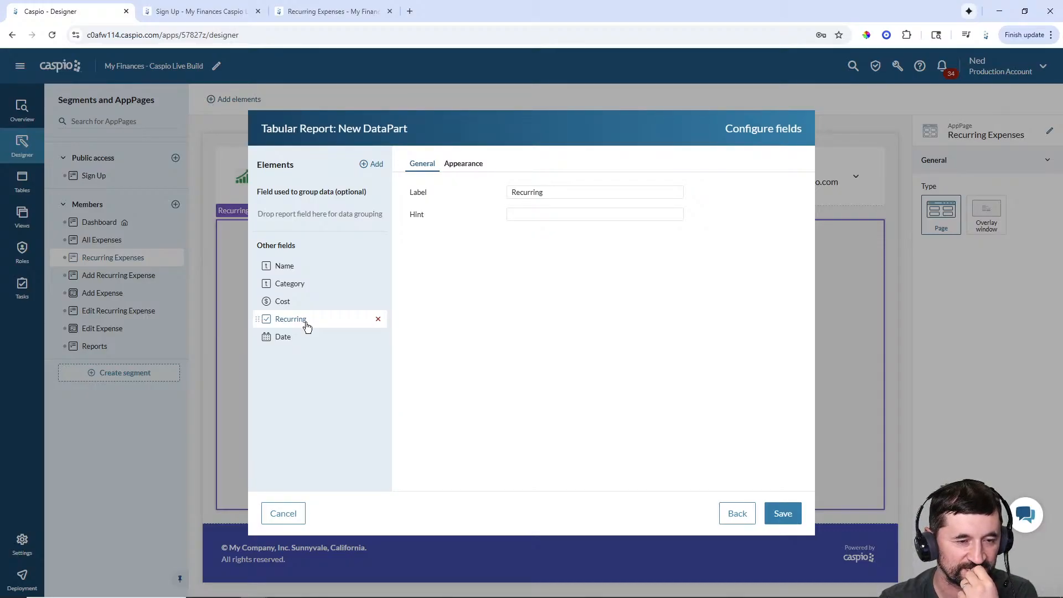
pyautogui.moveTo(557, 193); pyautogui.dragTo(441, 177)
pyautogui.write('Status')
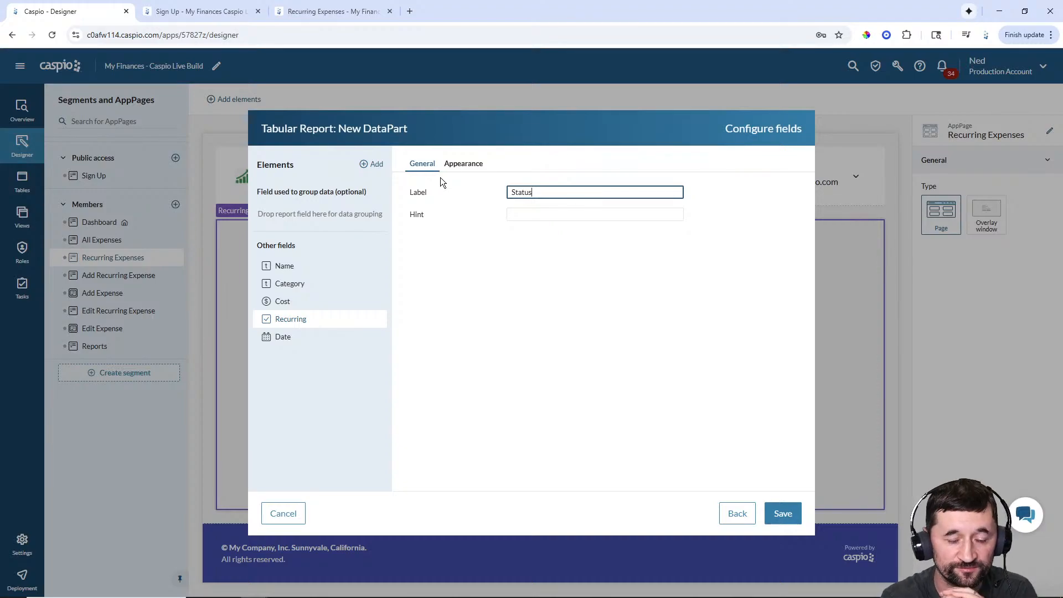
pyautogui.press('BackSpace')
pyautogui.press('BackSpace')
pyautogui.press('BackSpace')
pyautogui.press('BackSpace')
pyautogui.press('BackSpace')
pyautogui.press('BackSpace')
pyautogui.write('Recu')
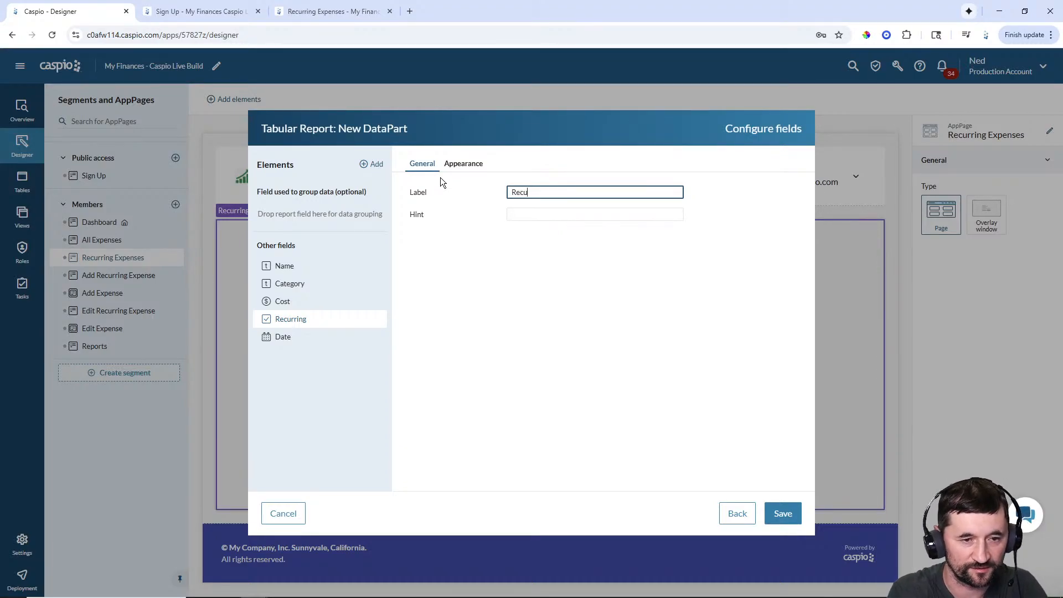
pyautogui.write('rring Status')
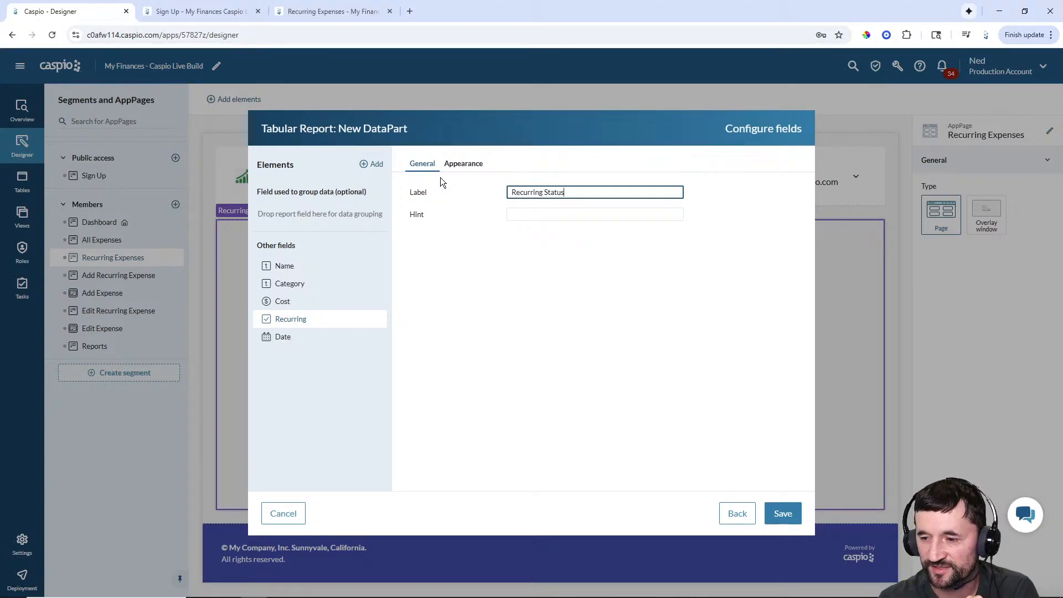
pyautogui.click(293, 337)
pyautogui.click(292, 323)
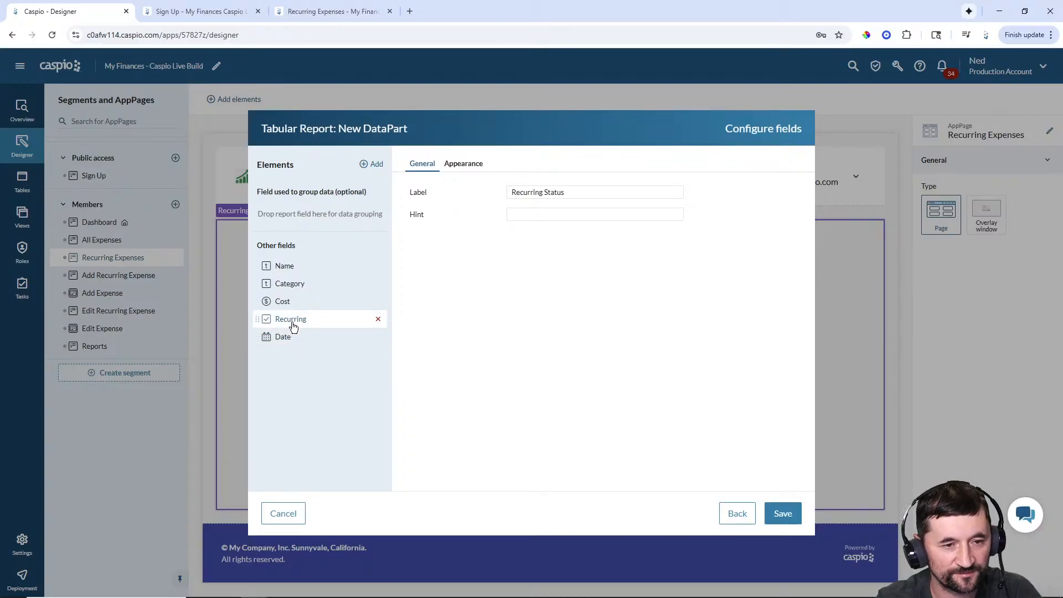
pyautogui.click(286, 303)
pyautogui.click(289, 285)
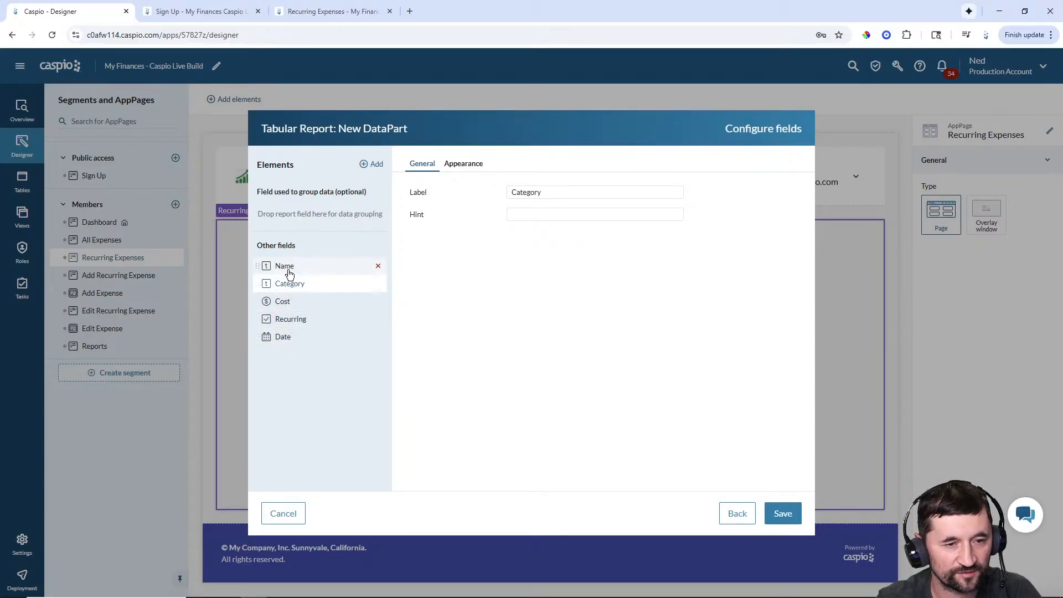
pyautogui.click(289, 272)
pyautogui.click(780, 517)
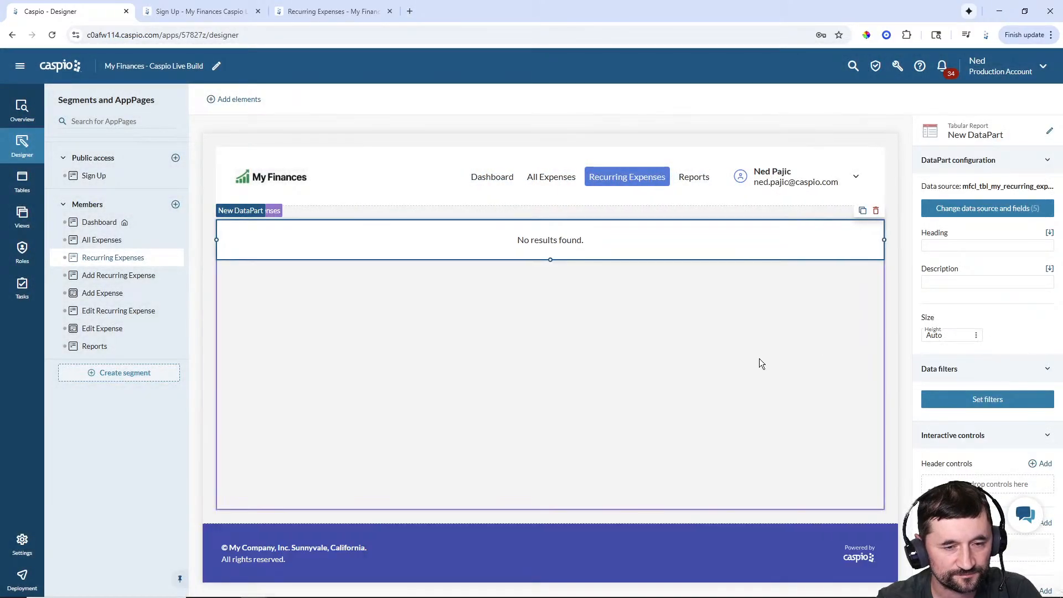
# - Rename the report DataPart to 'Members - Recurring Expenses'
pyautogui.click(1050, 132)
pyautogui.write('Members -')
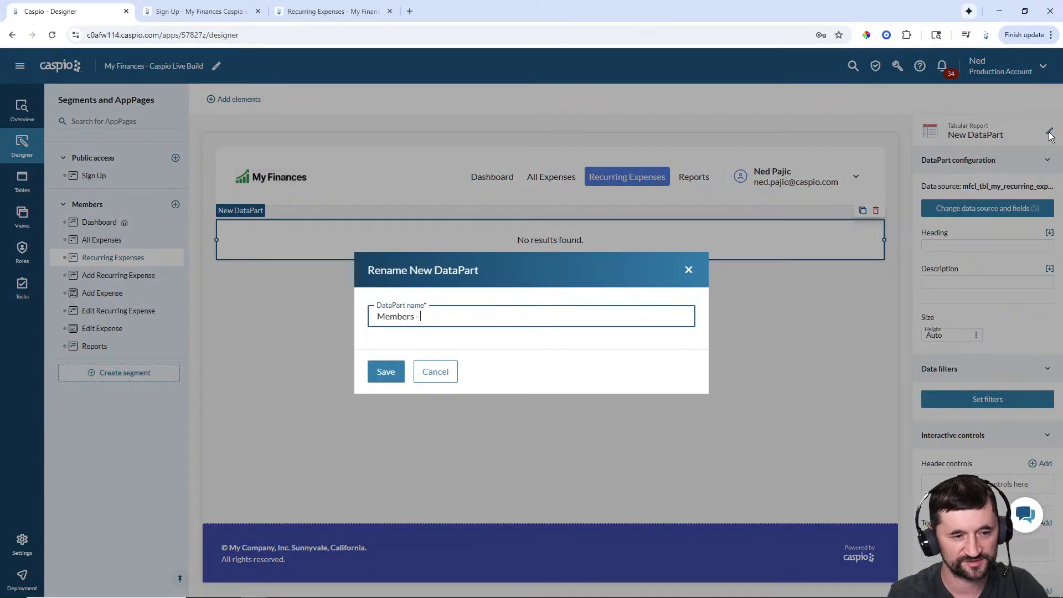
pyautogui.write(' Recurring Expenses')
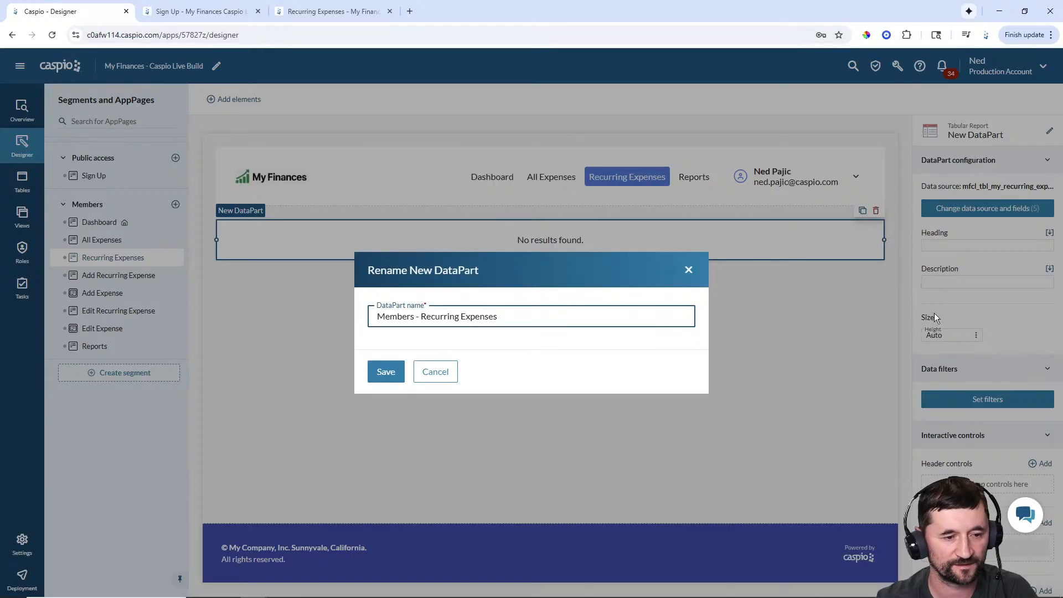
pyautogui.press('Return')
# - Set the report heading to 'Manage Recurring Expenses' and compare it with the live page
pyautogui.click(970, 246)
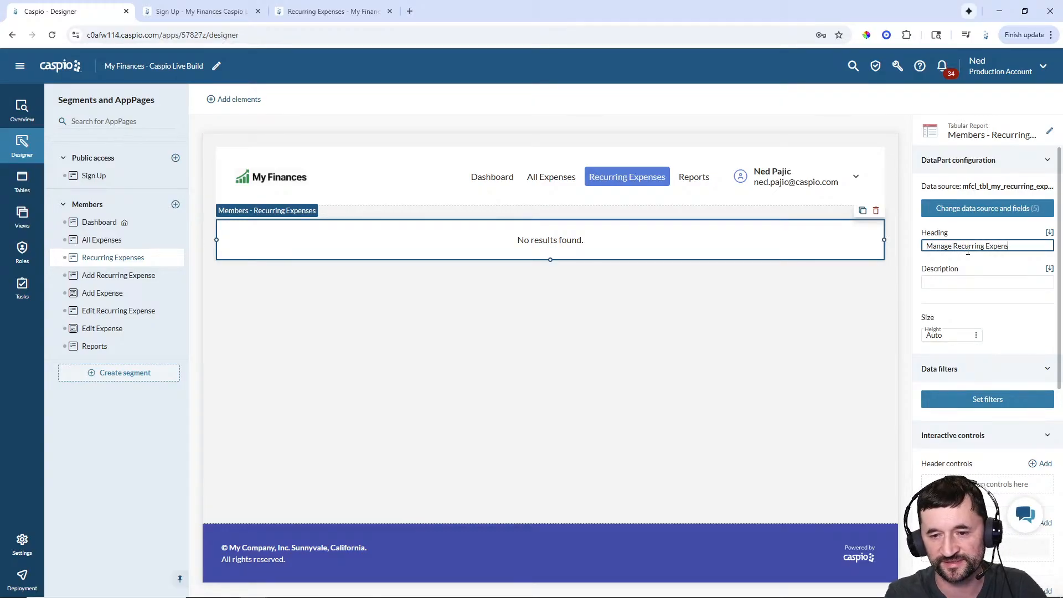
pyautogui.click(803, 308)
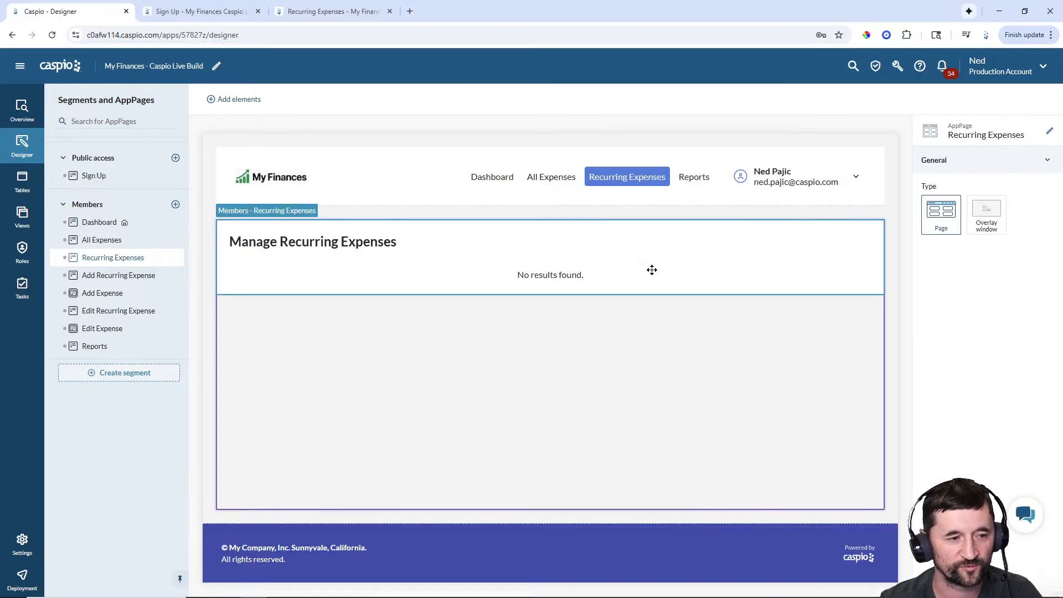
pyautogui.click(313, 19)
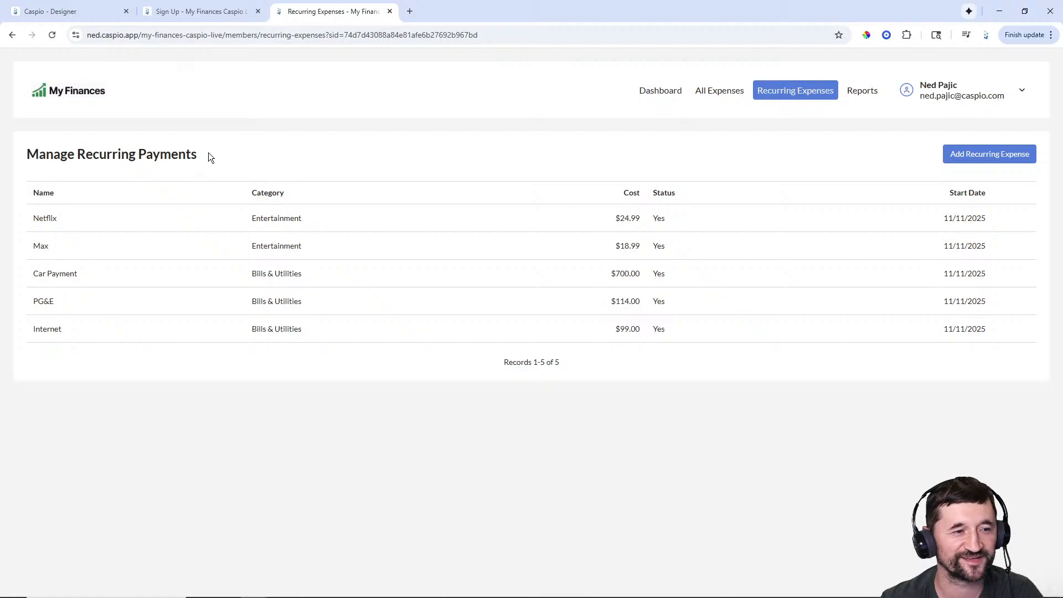
pyautogui.moveTo(209, 153); pyautogui.dragTo(234, 157)
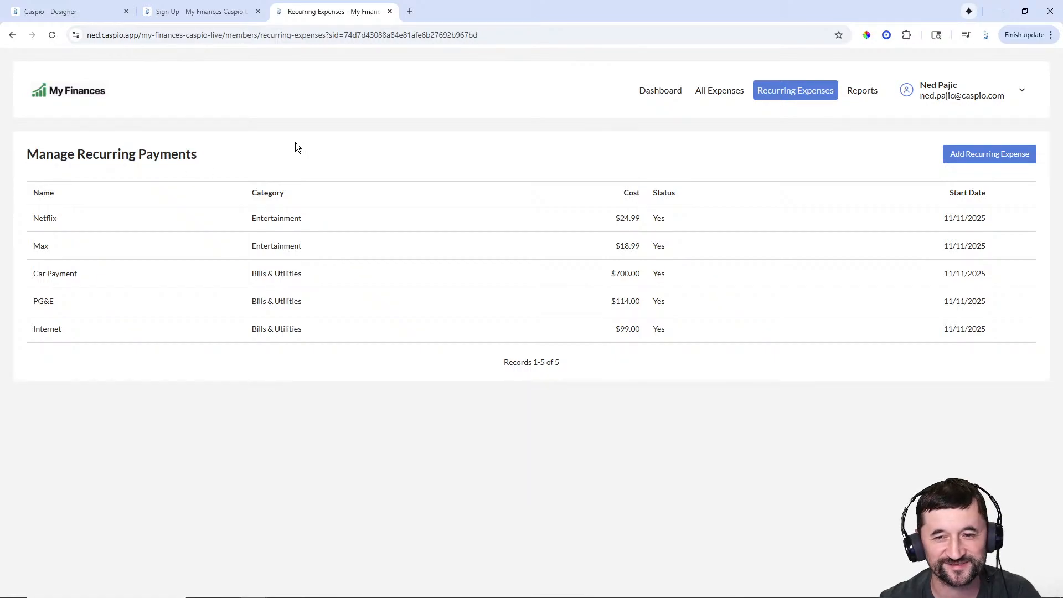
pyautogui.click(62, 14)
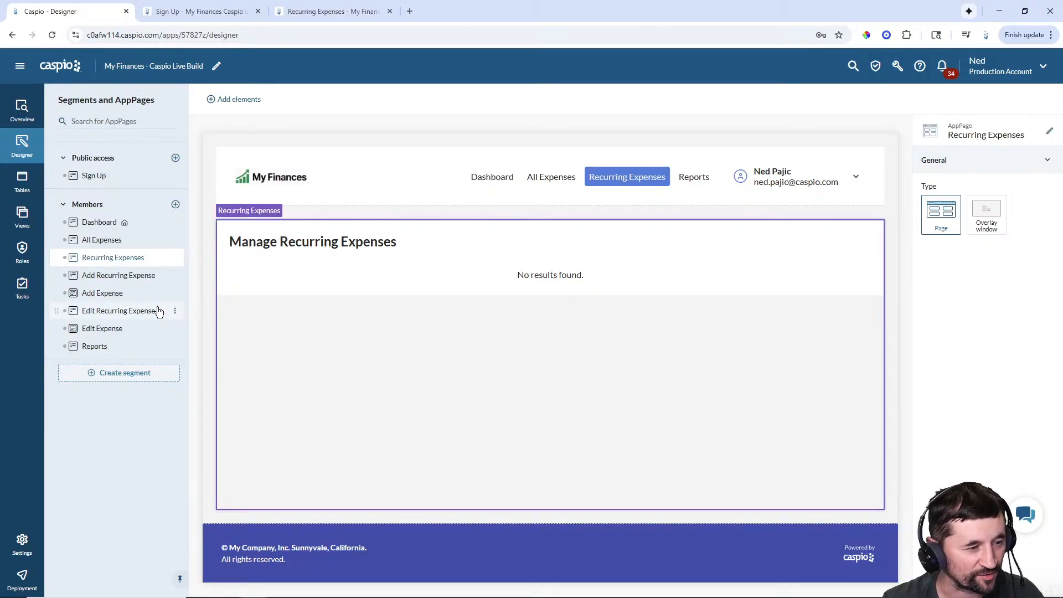
# - Make Add Recurring Expense an overlay page and add a submission form using all mfcl_tbl_my_recurring_expenses fields
pyautogui.click(109, 276)
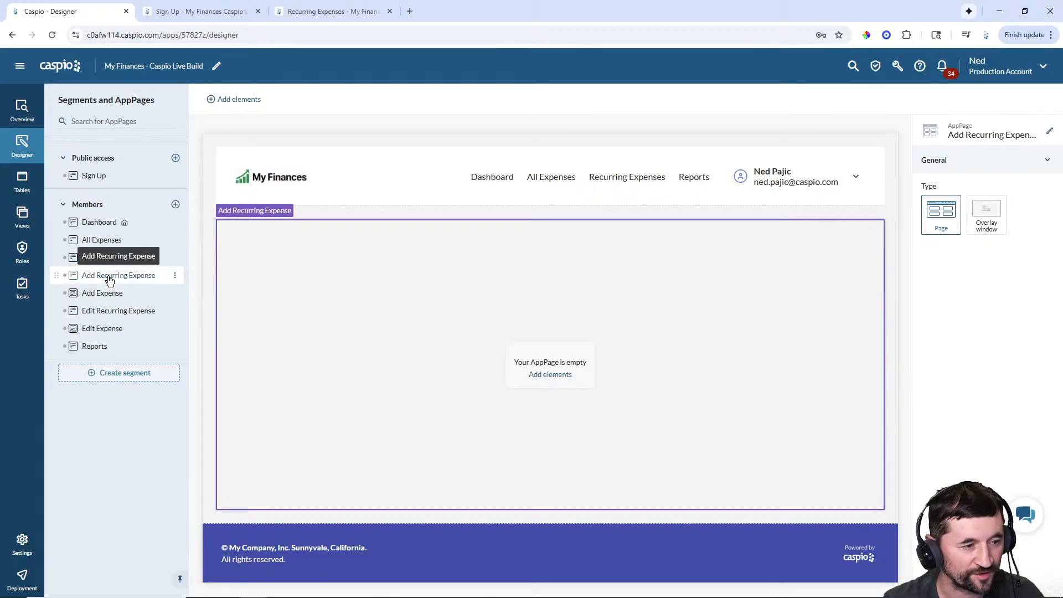
pyautogui.click(989, 226)
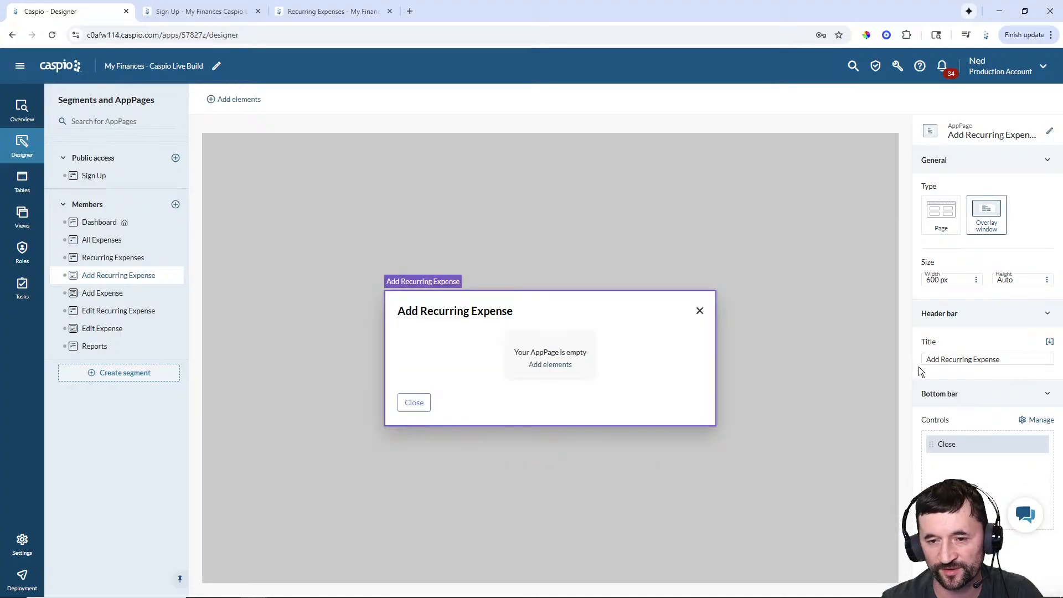
pyautogui.click(546, 366)
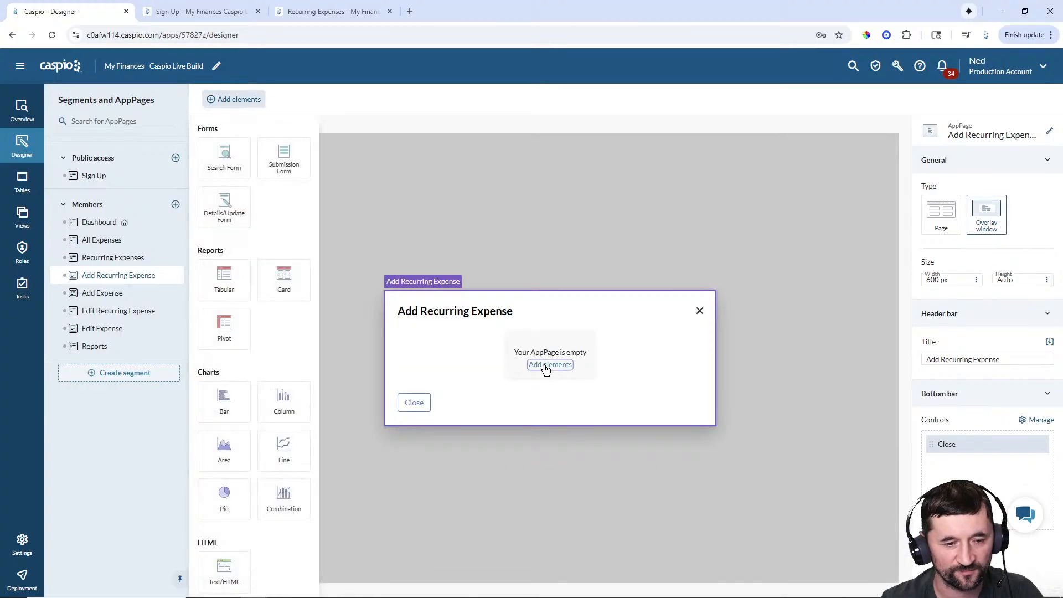
pyautogui.click(283, 161)
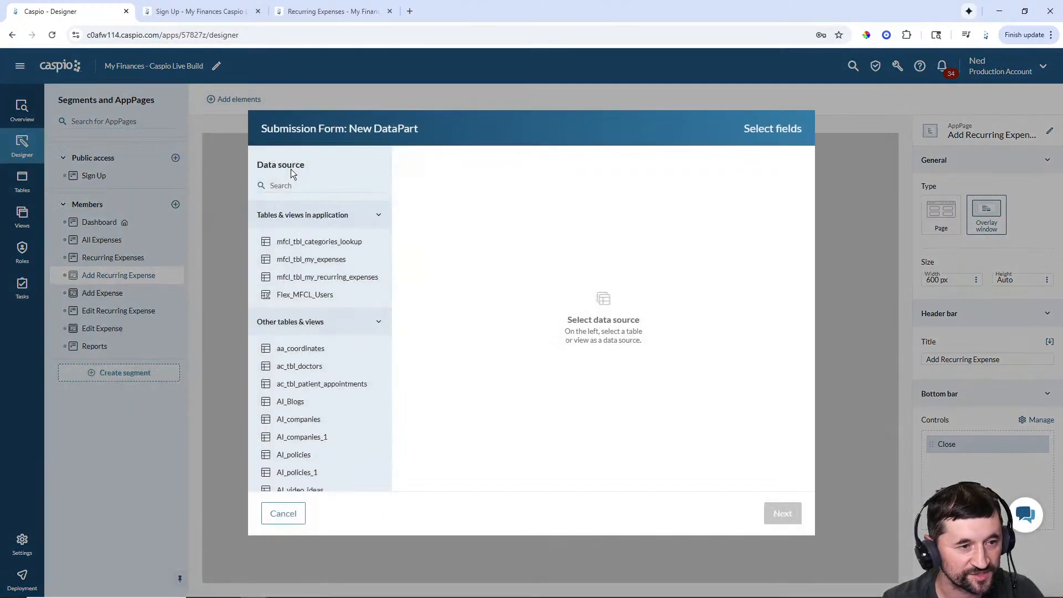
pyautogui.click(332, 280)
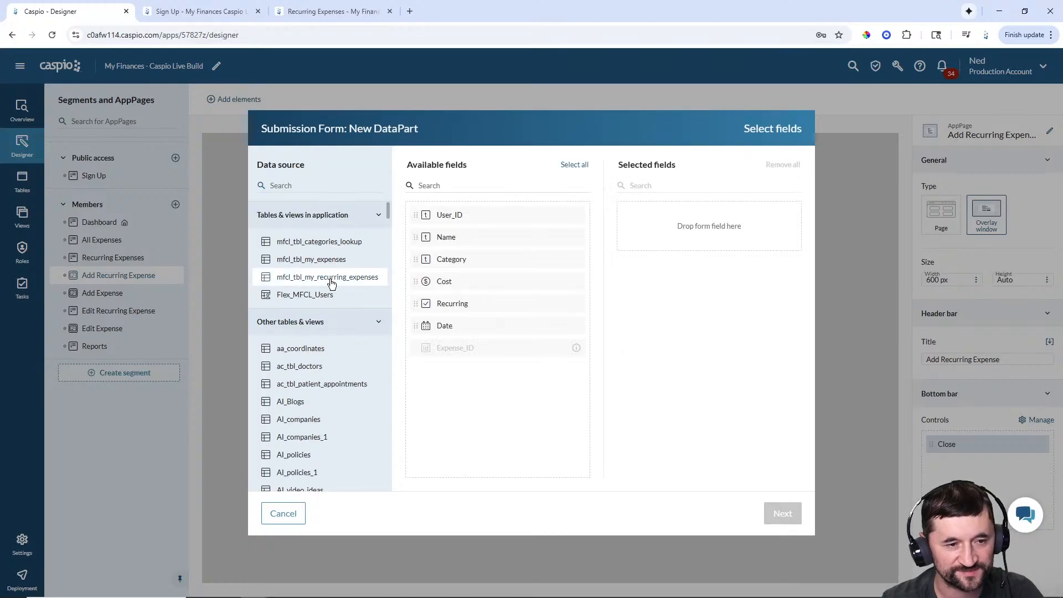
pyautogui.click(579, 166)
pyautogui.click(783, 514)
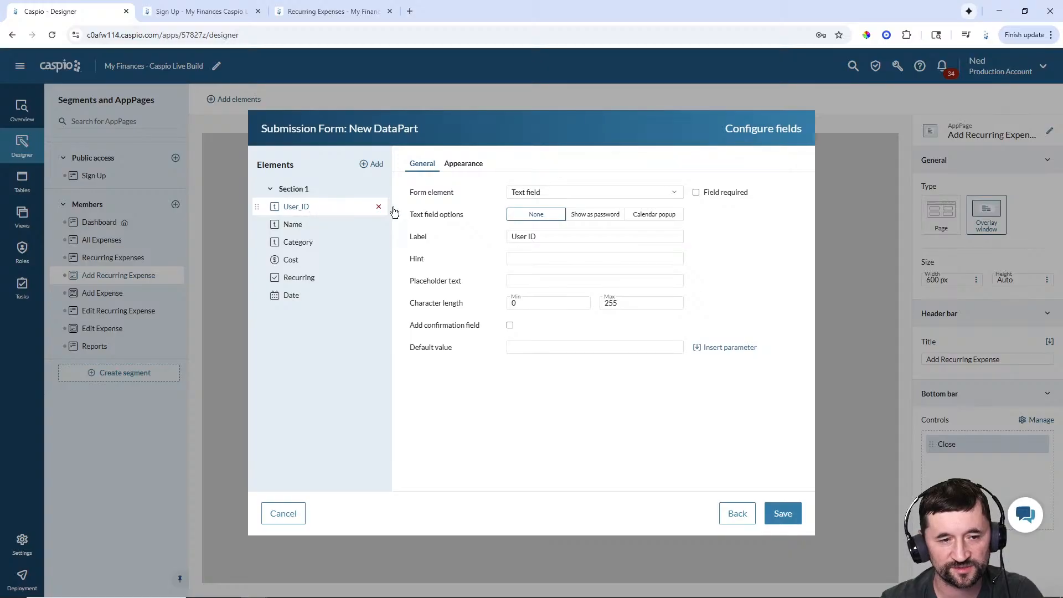
pyautogui.click(554, 193)
pyautogui.click(541, 286)
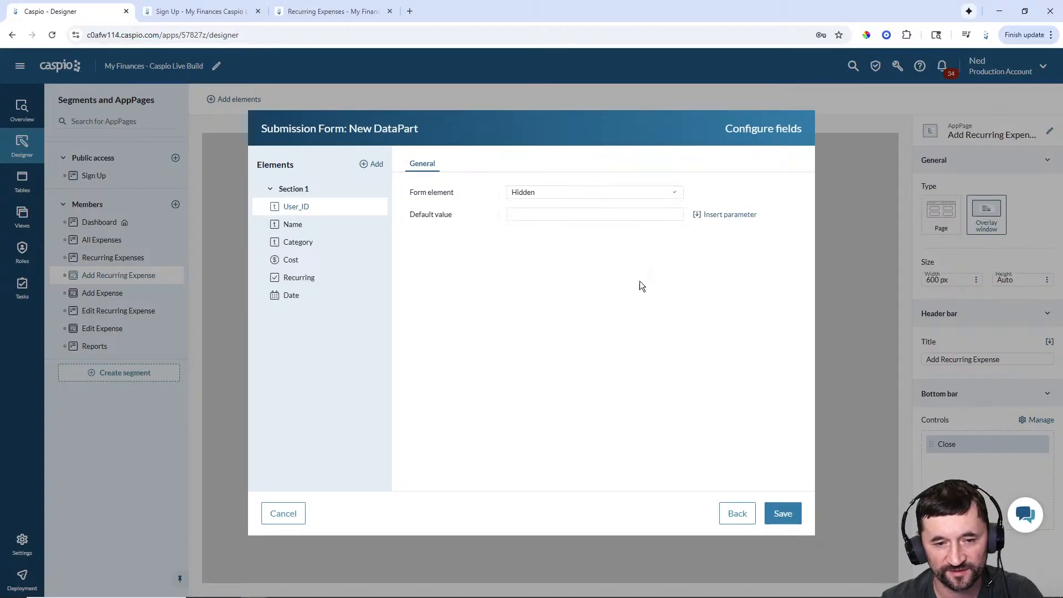
pyautogui.click(722, 215)
pyautogui.click(748, 279)
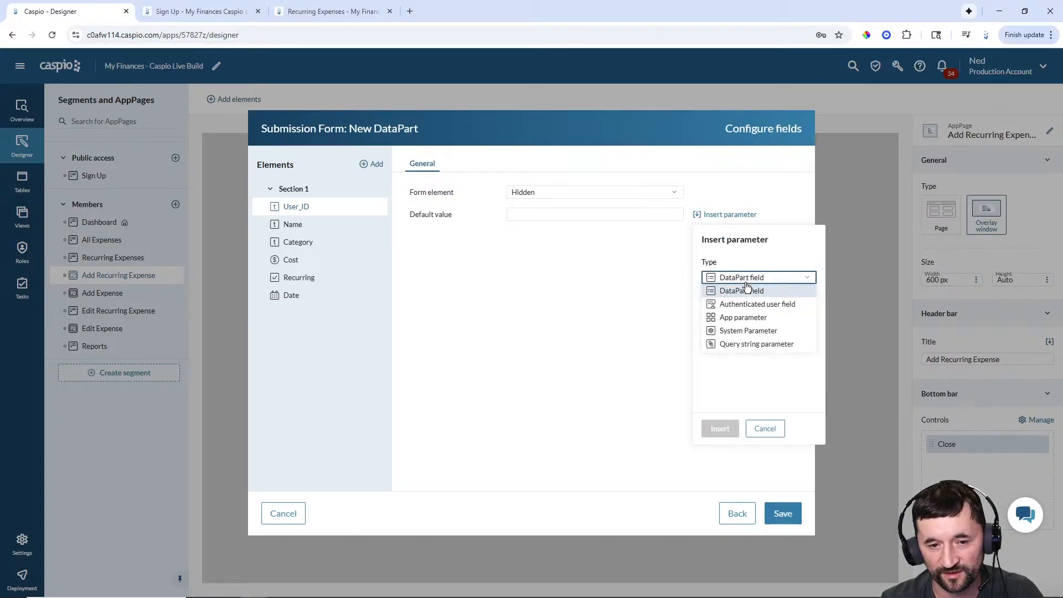
pyautogui.click(745, 304)
pyautogui.click(721, 429)
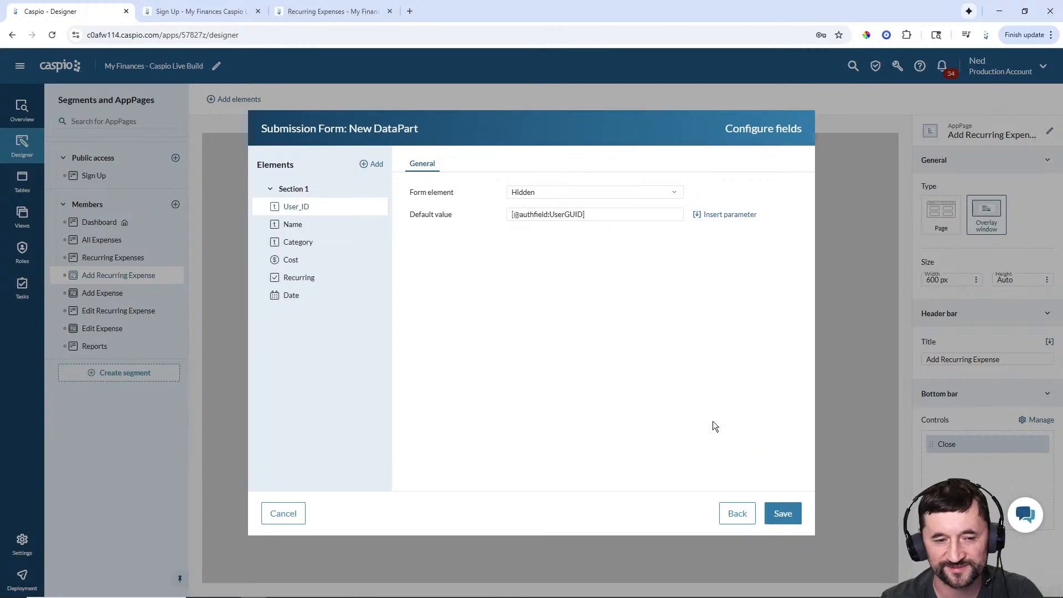
# - Give the Name field a floating label
pyautogui.click(298, 229)
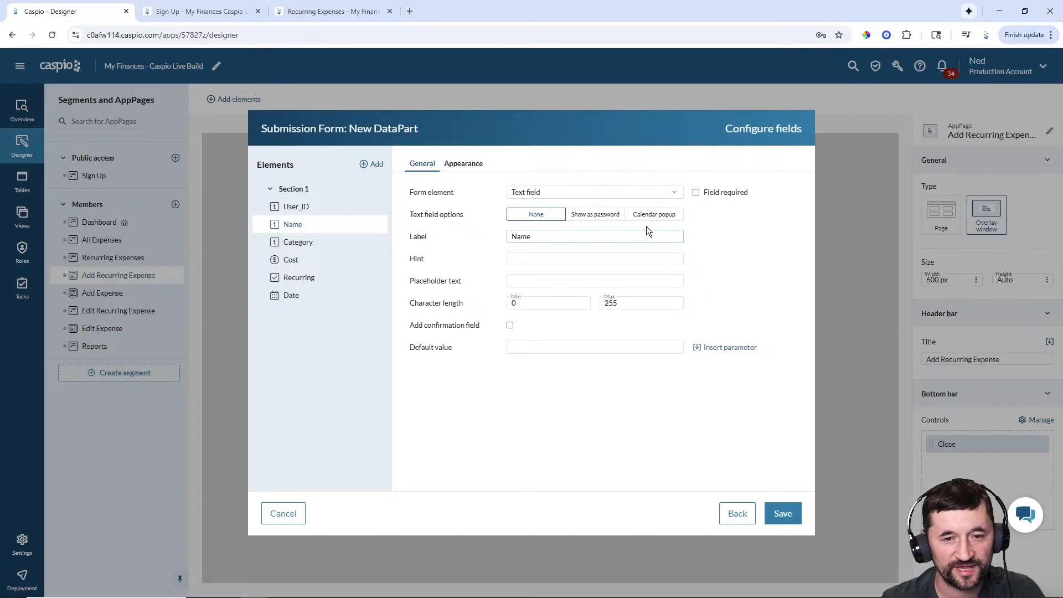
pyautogui.click(468, 169)
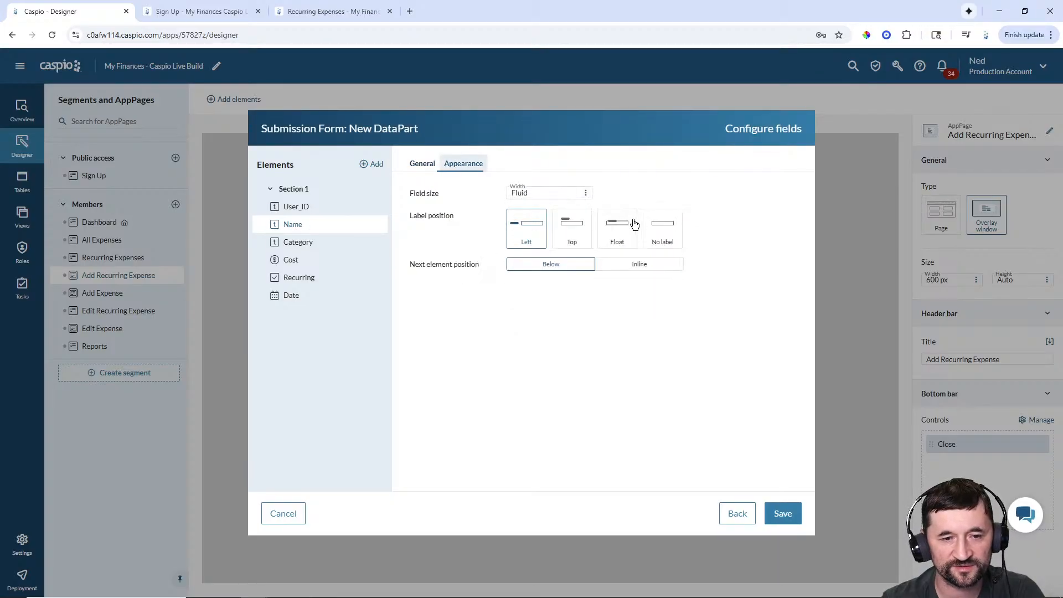
pyautogui.click(620, 228)
pyautogui.click(426, 169)
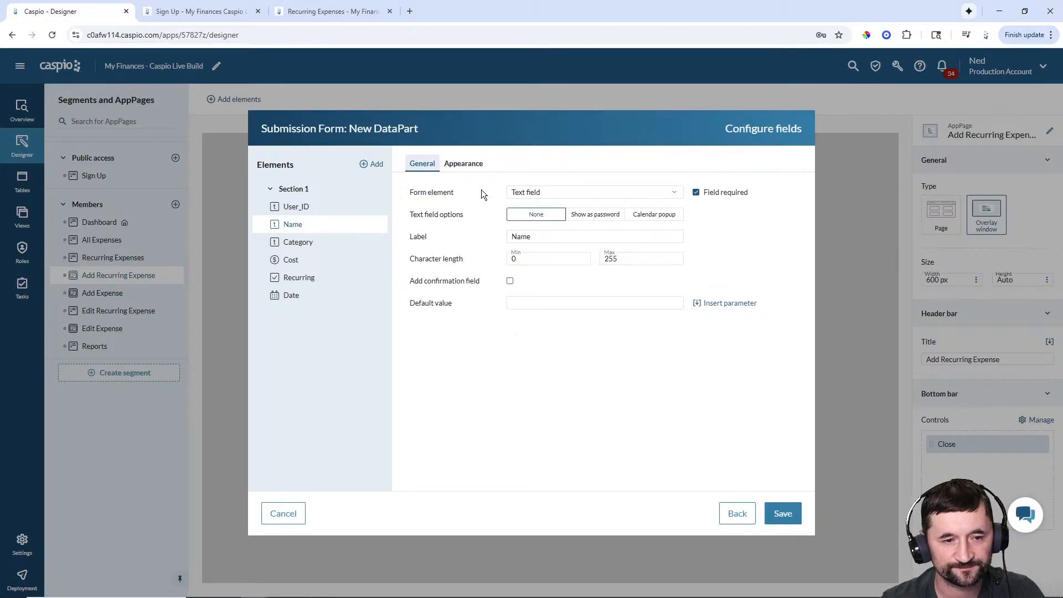
# - Make Category a required, unsorted dropdown from mfcl_tbl_categories_lookup with a floating label
pyautogui.click(298, 242)
pyautogui.click(527, 193)
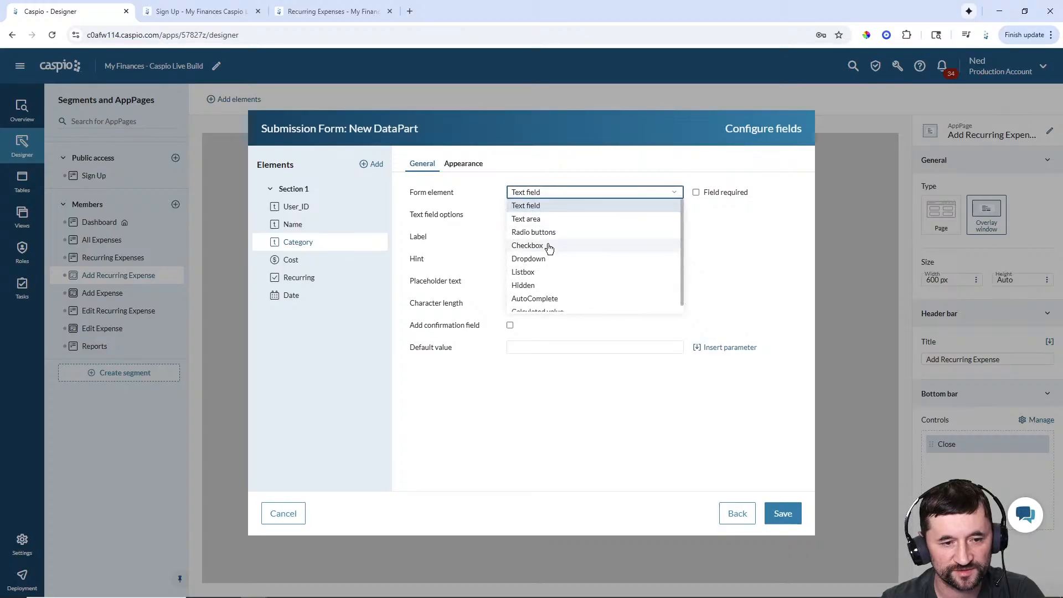
pyautogui.click(540, 258)
pyautogui.click(579, 280)
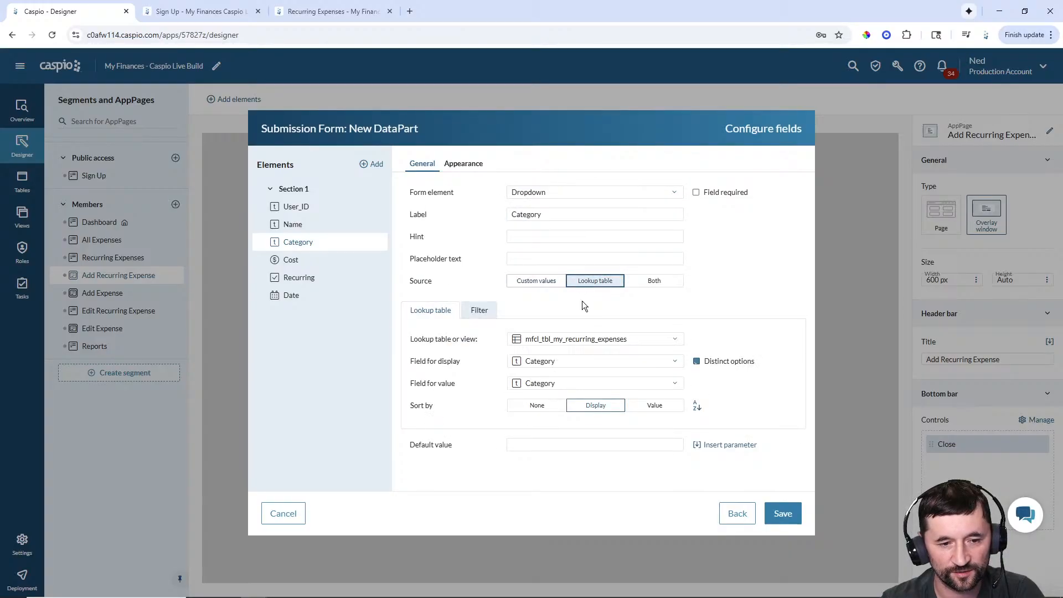
pyautogui.click(579, 344)
pyautogui.click(548, 373)
pyautogui.click(541, 407)
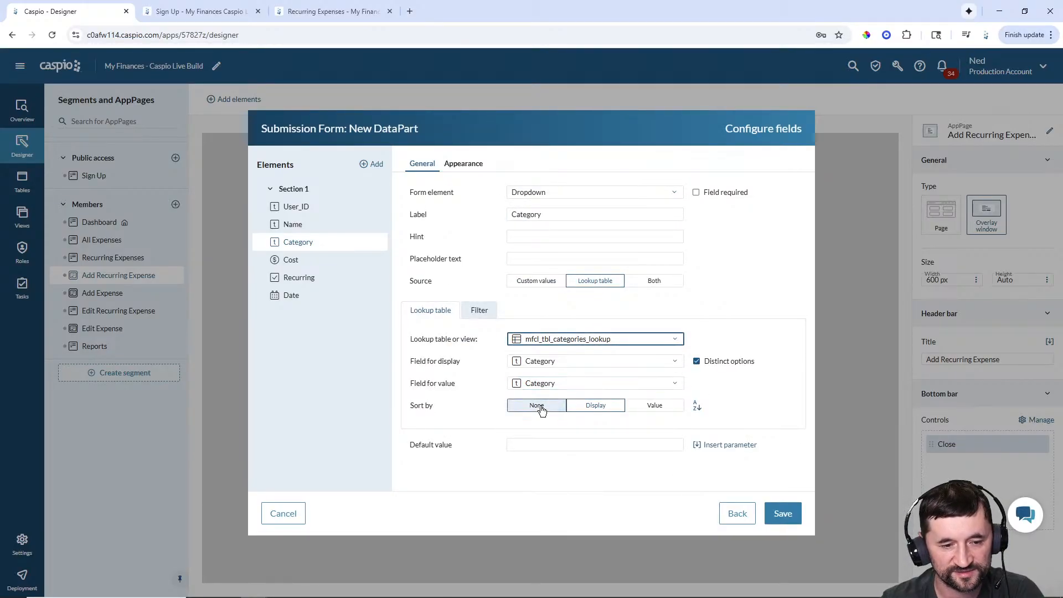
pyautogui.click(697, 194)
pyautogui.click(464, 164)
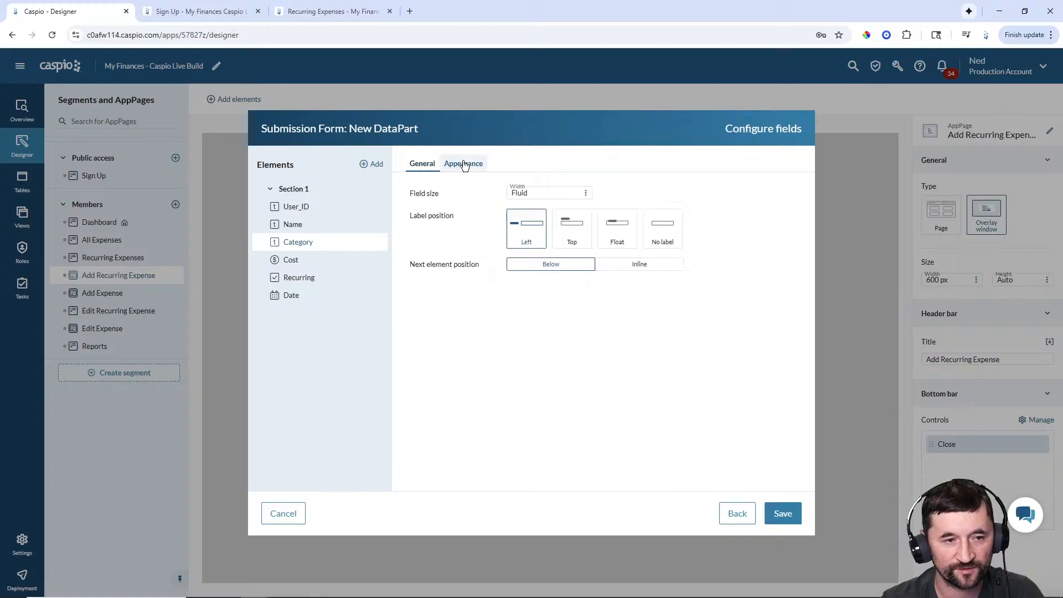
pyautogui.click(618, 227)
pyautogui.click(422, 164)
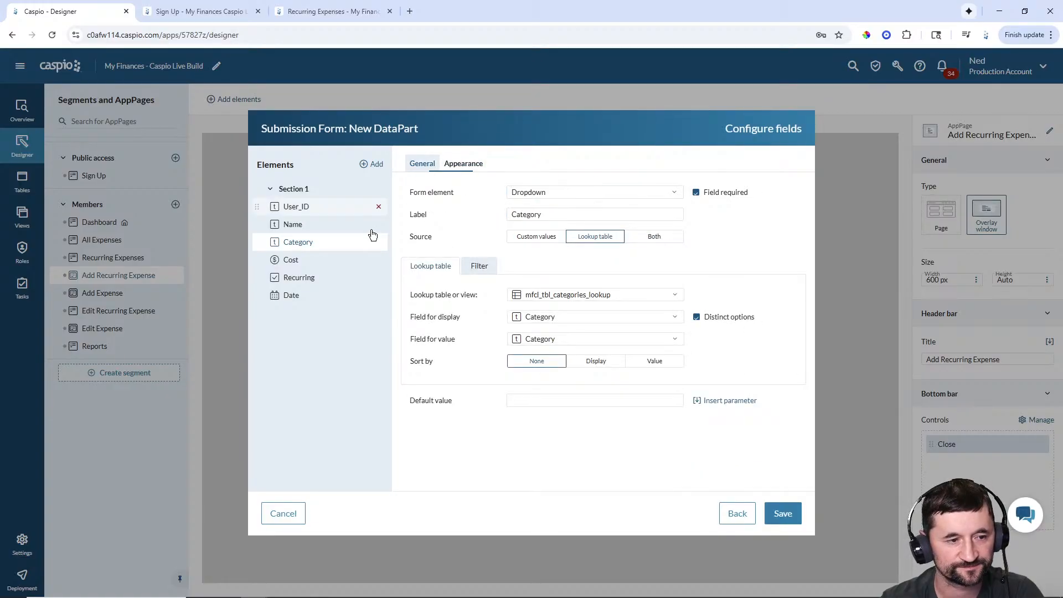
# - Make Cost a required field with a floating label
pyautogui.click(308, 259)
pyautogui.click(696, 193)
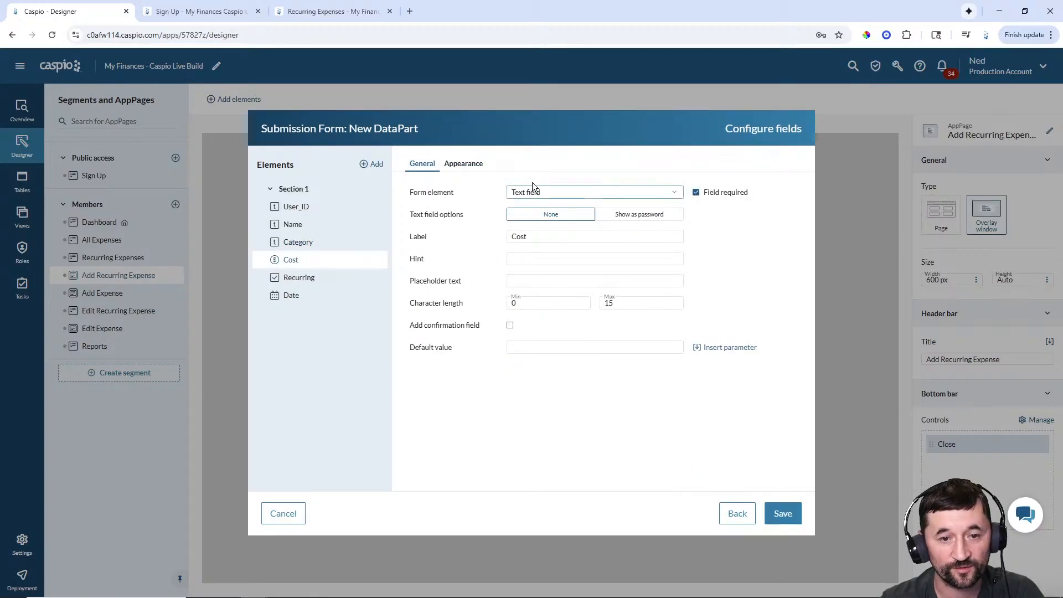
pyautogui.click(449, 165)
pyautogui.click(619, 233)
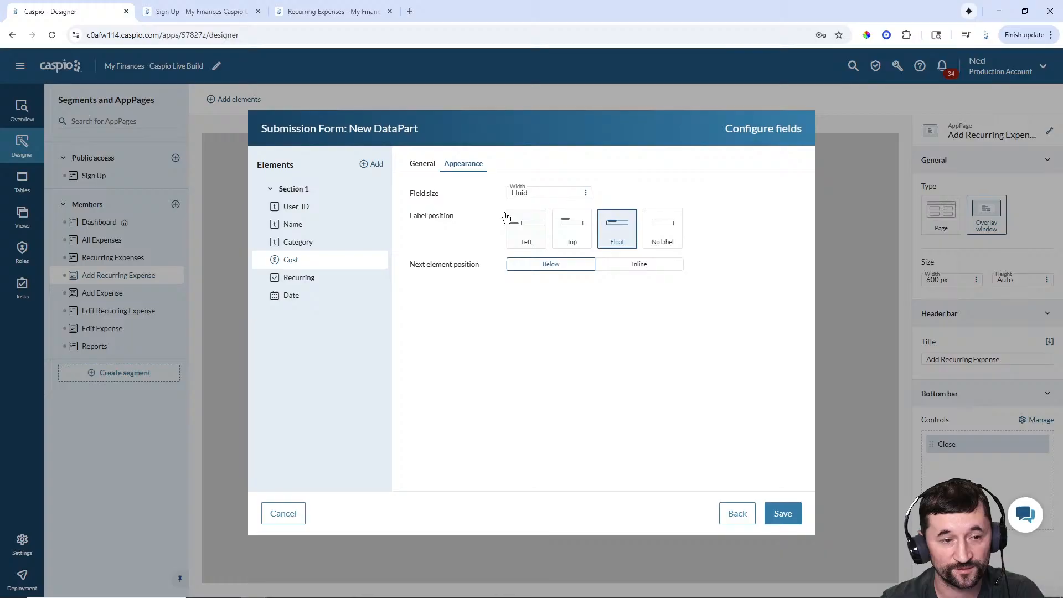
pyautogui.click(423, 165)
# - Remove the Recurring checkbox's label and paste the live form's caption as its display text
pyautogui.click(318, 278)
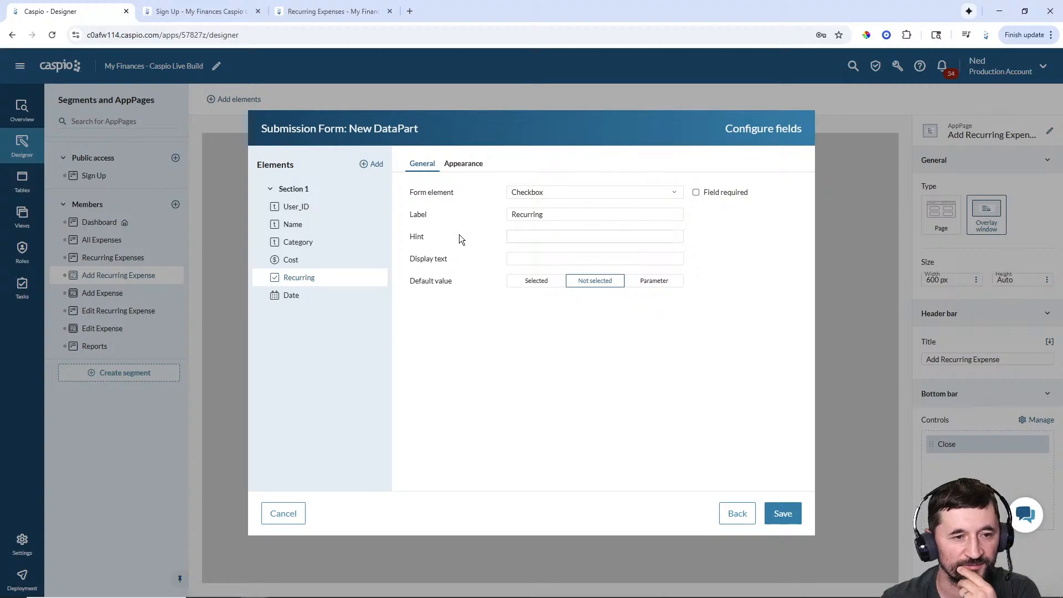
pyautogui.click(470, 167)
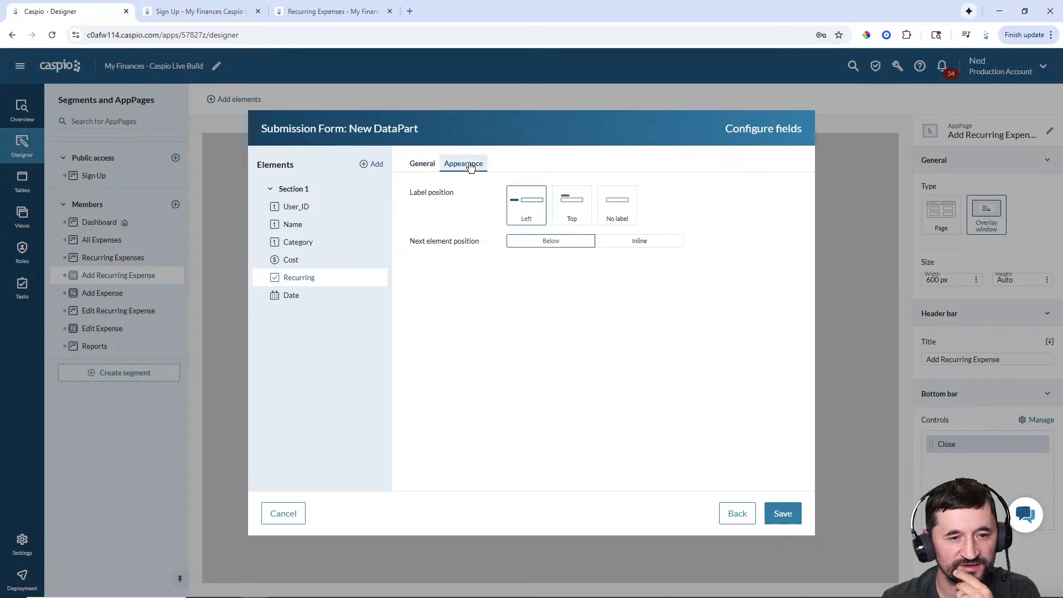
pyautogui.click(616, 213)
pyautogui.click(422, 164)
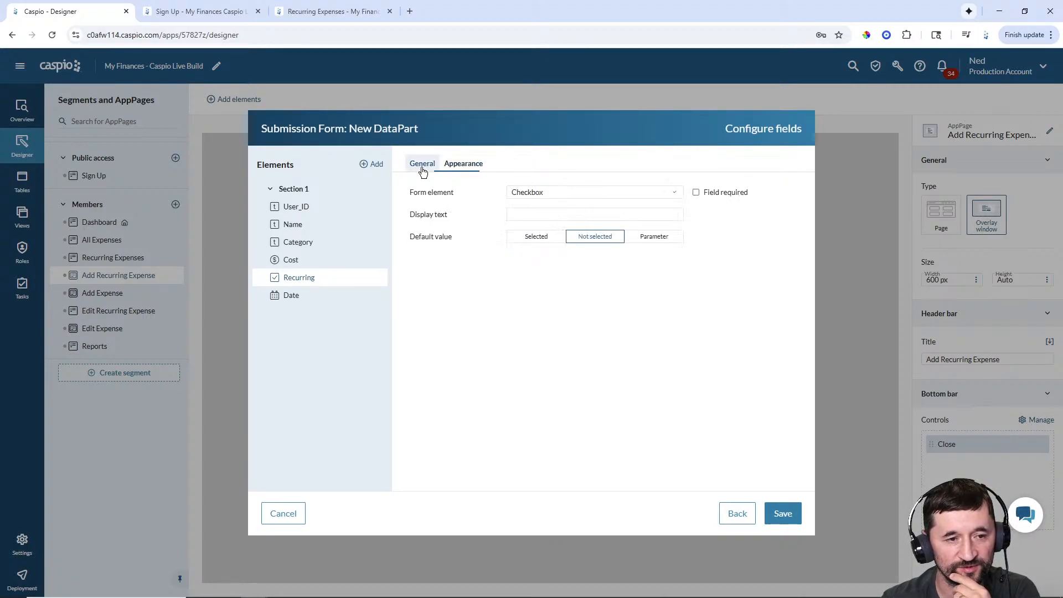
pyautogui.click(525, 214)
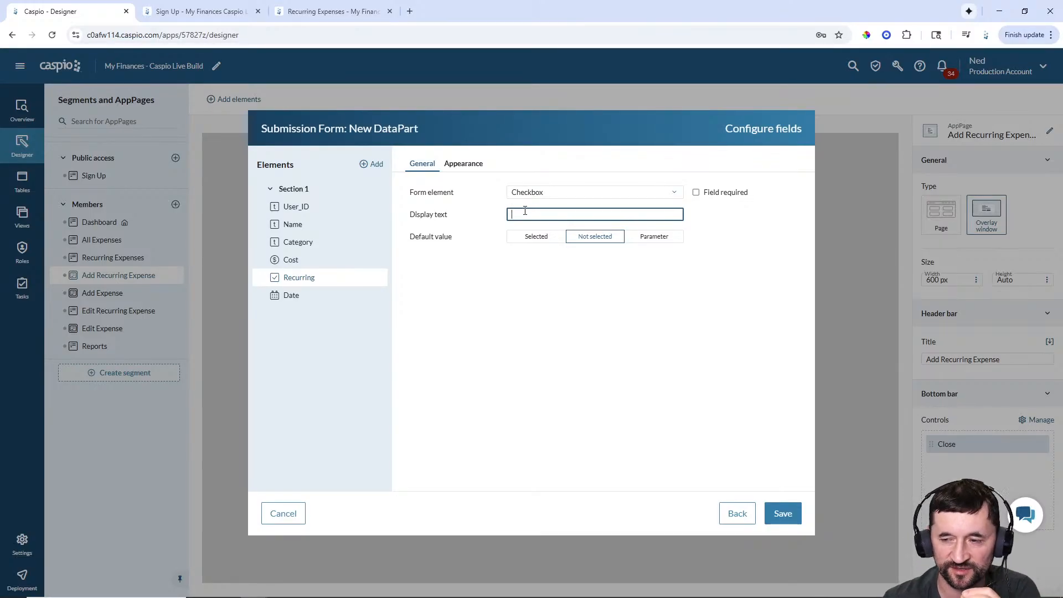
pyautogui.click(317, 12)
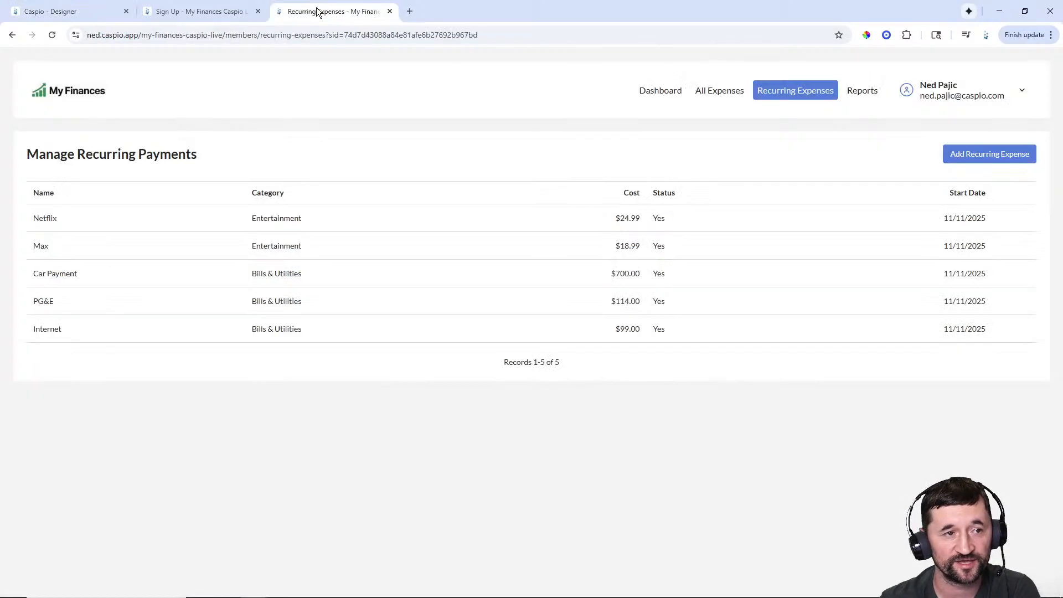
pyautogui.click(1000, 161)
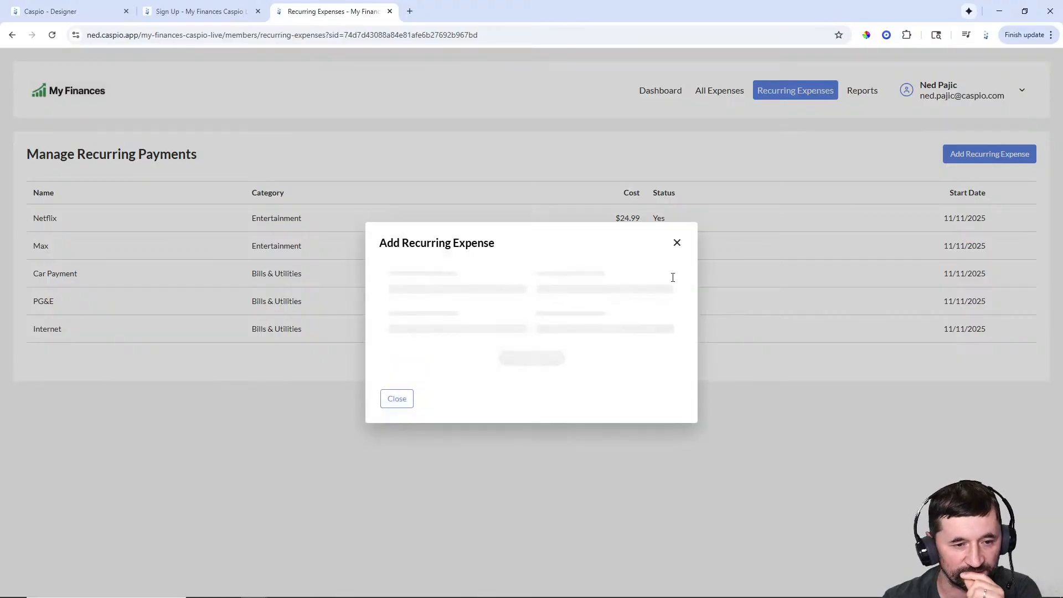
pyautogui.moveTo(423, 366); pyautogui.dragTo(394, 364)
pyautogui.hotkey('ctrl', 'c')
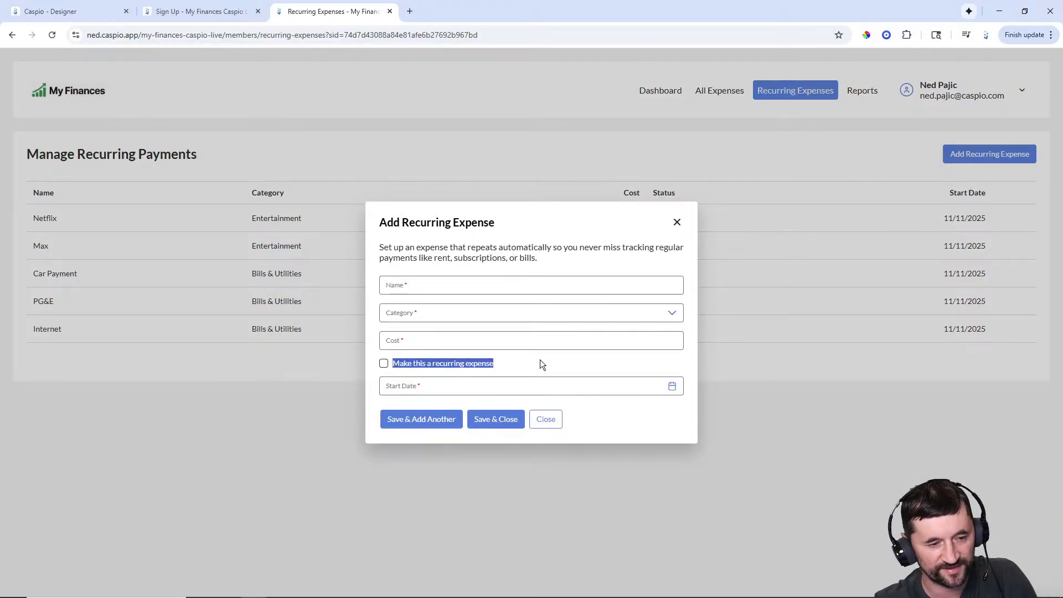
pyautogui.click(50, 11)
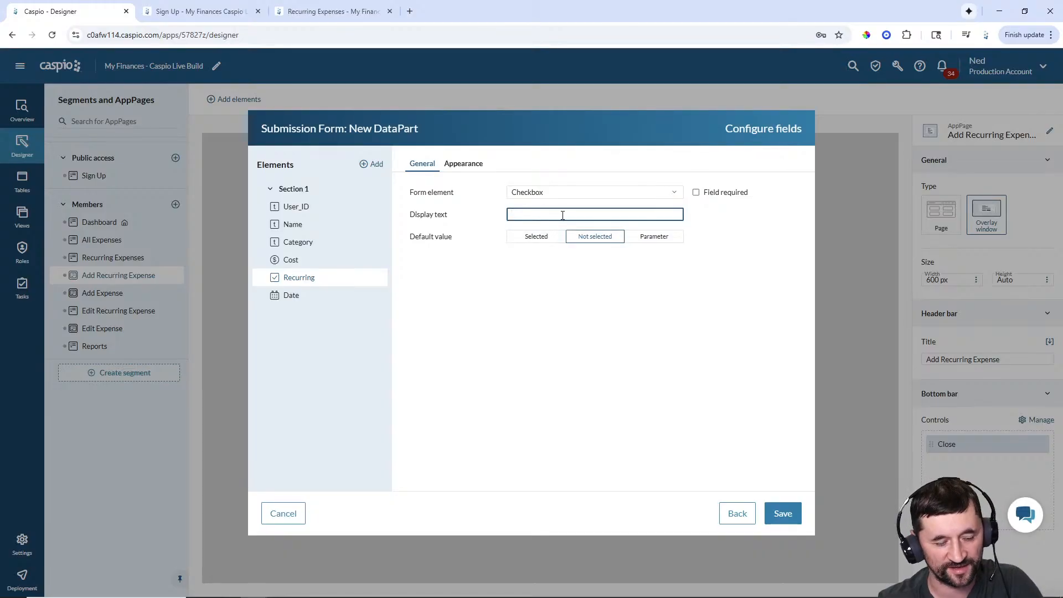
pyautogui.hotkey('ctrl', 'v')
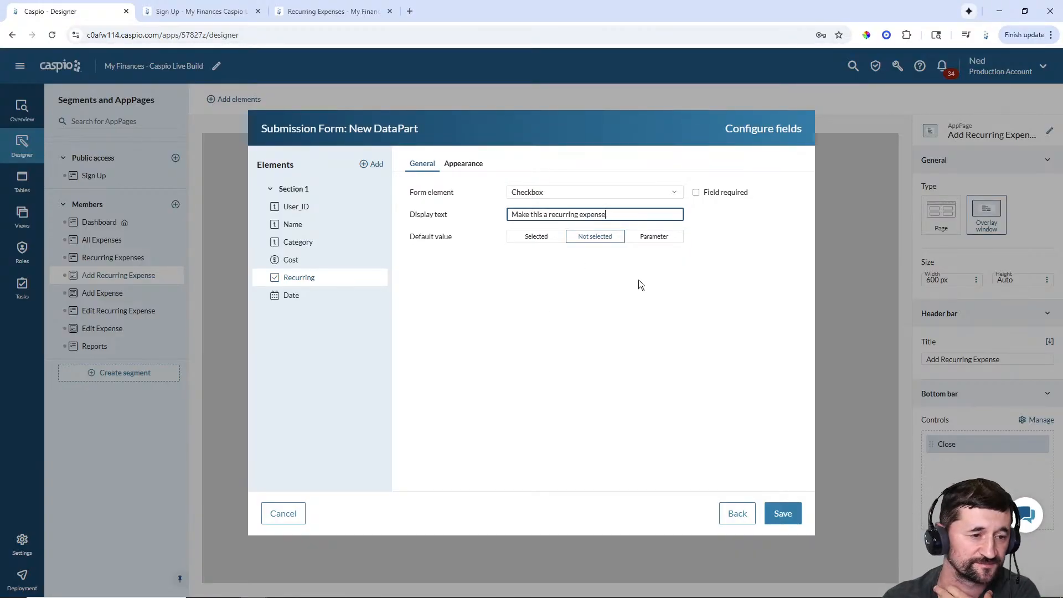
pyautogui.click(456, 164)
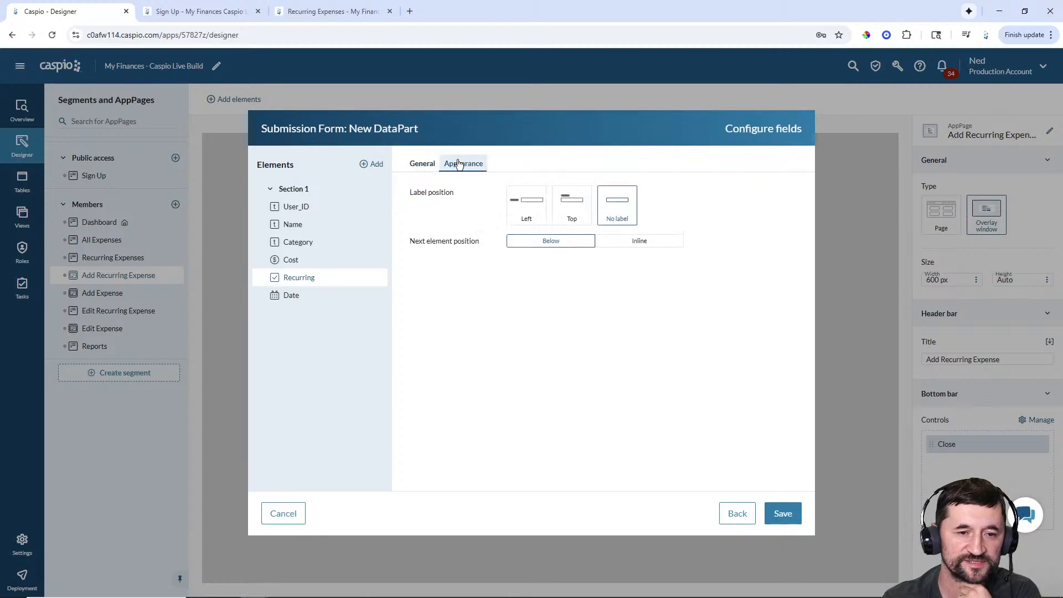
pyautogui.click(424, 166)
# - Give the Date field a floating label and save the form configuration
pyautogui.click(296, 297)
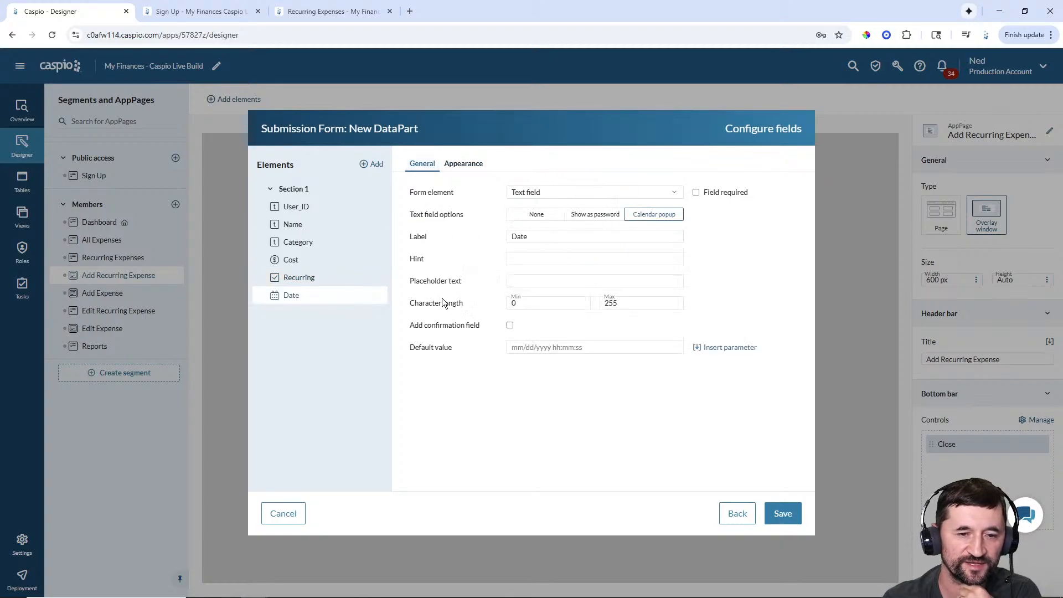
pyautogui.click(465, 164)
pyautogui.click(612, 241)
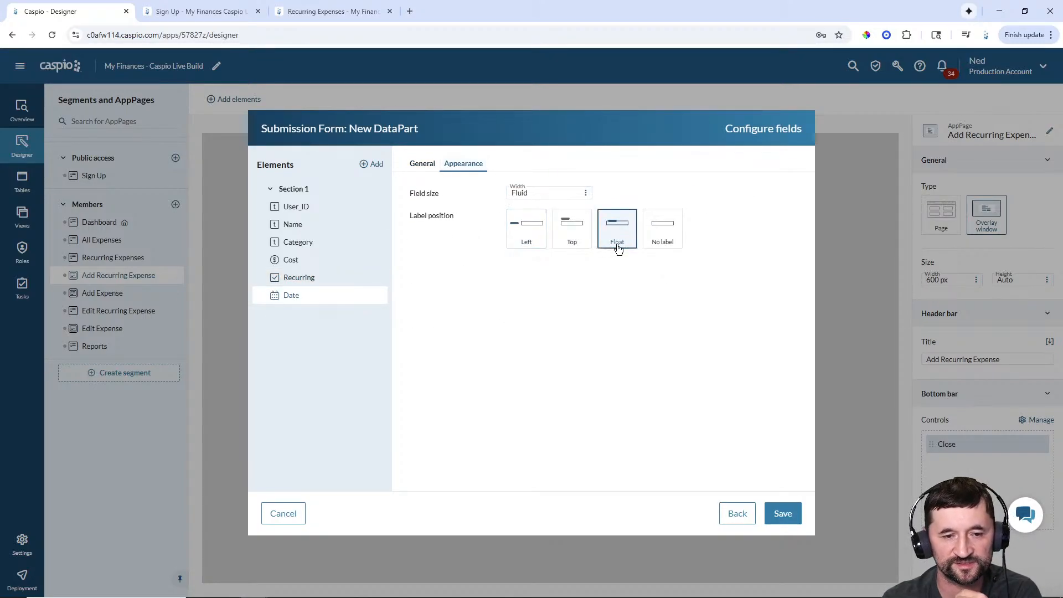
pyautogui.click(783, 513)
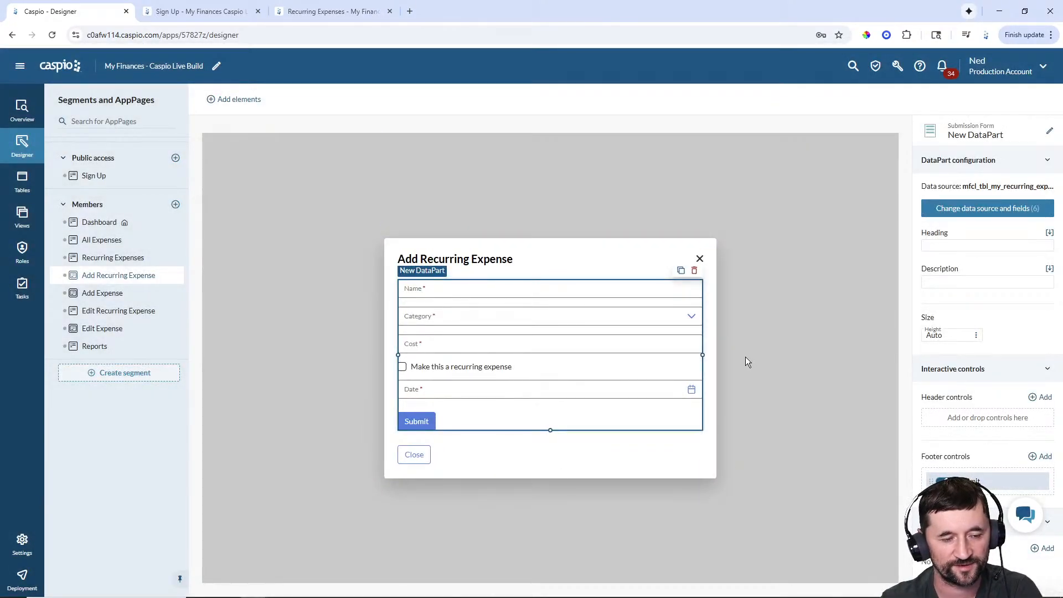
# - Rename the form's DataPart to 'Members - Add Recurring Expense'
pyautogui.click(1050, 134)
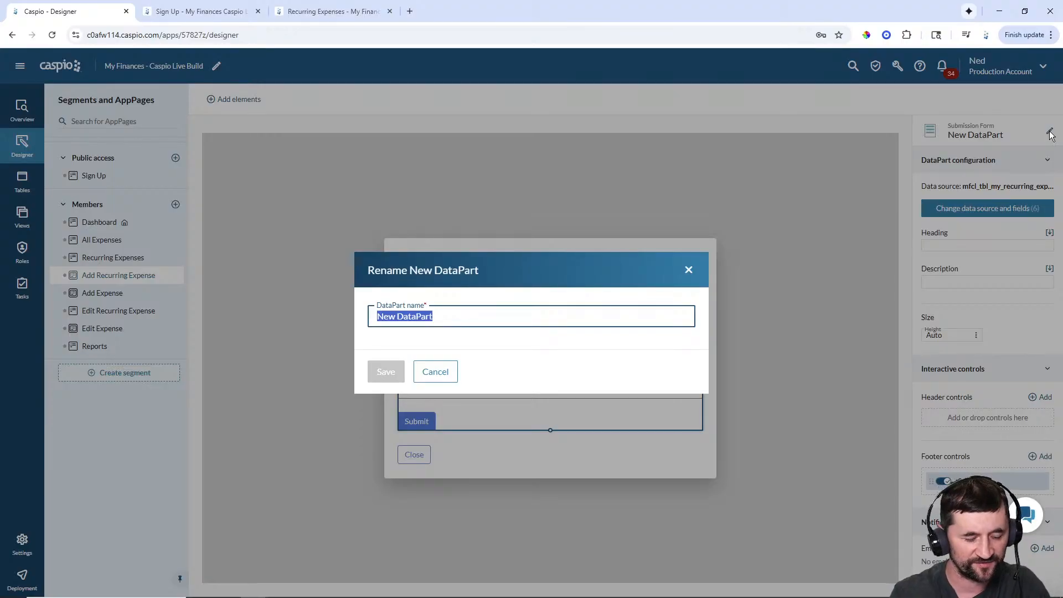
pyautogui.write('Members - Ad')
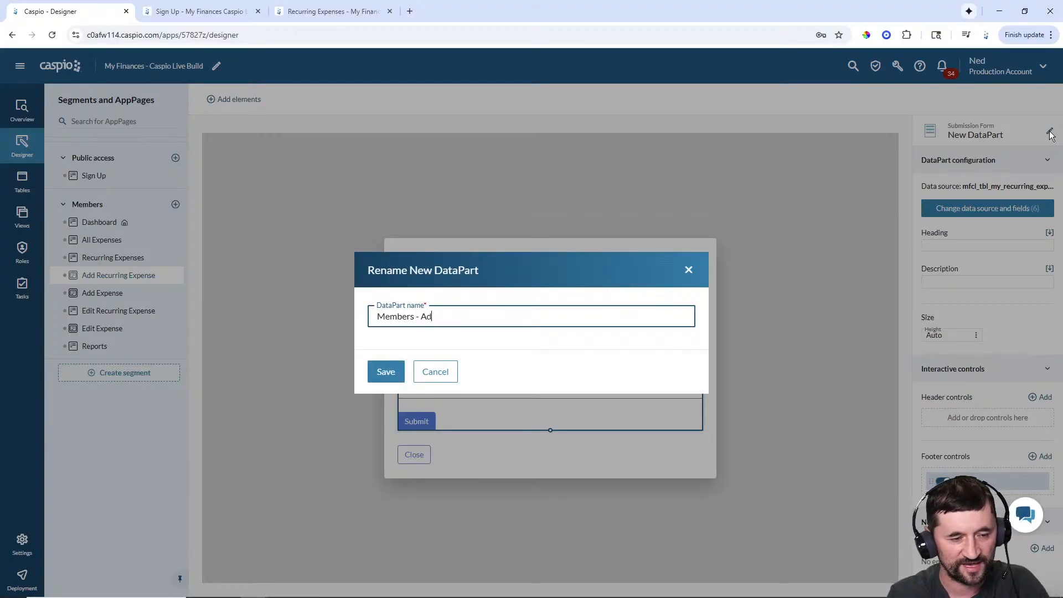
pyautogui.write('d Recurring Expense')
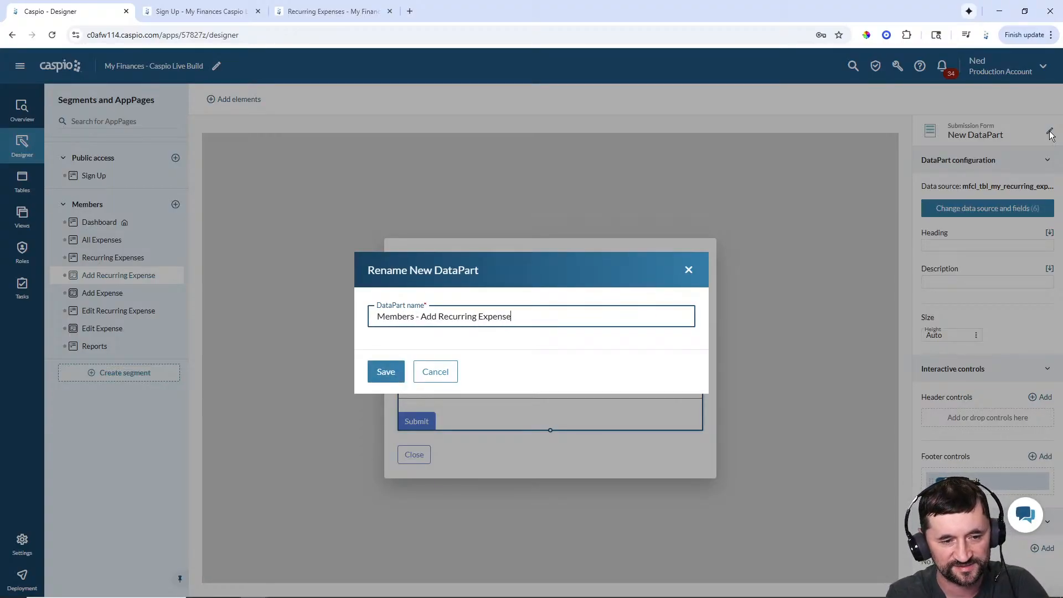
pyautogui.press('Return')
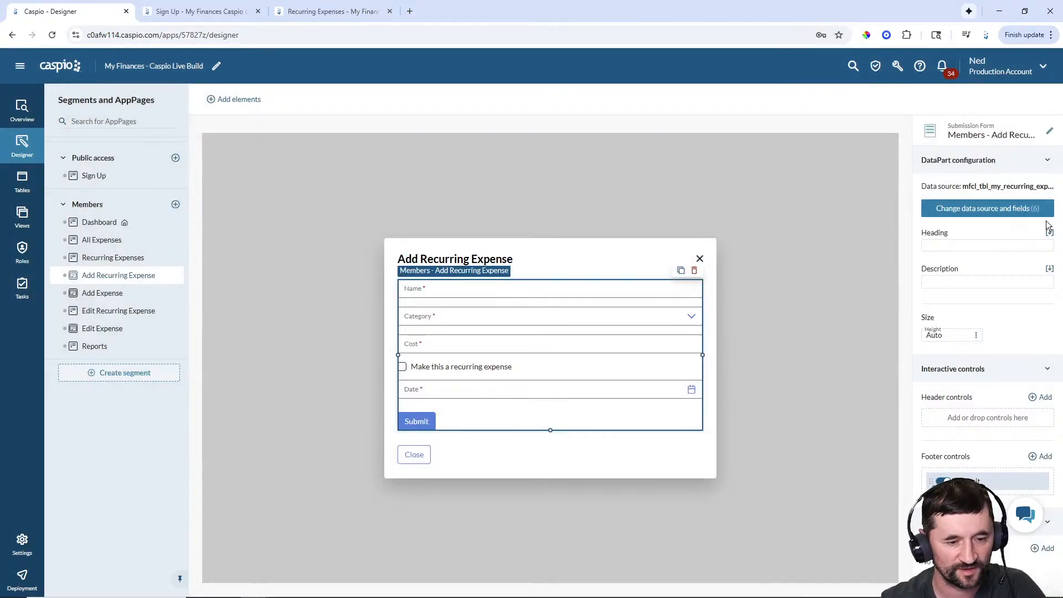
# - Move the Submit button into the overlay's bottom bar above Close, save, and view the live page
pyautogui.click(672, 456)
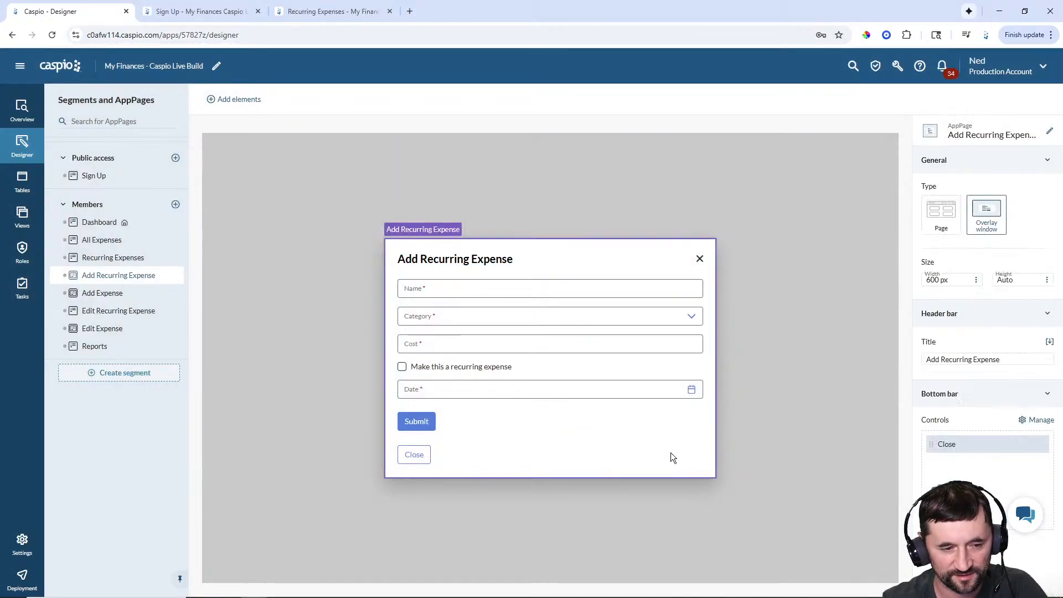
pyautogui.click(1037, 419)
pyautogui.moveTo(734, 445); pyautogui.dragTo(924, 166)
pyautogui.click(741, 576)
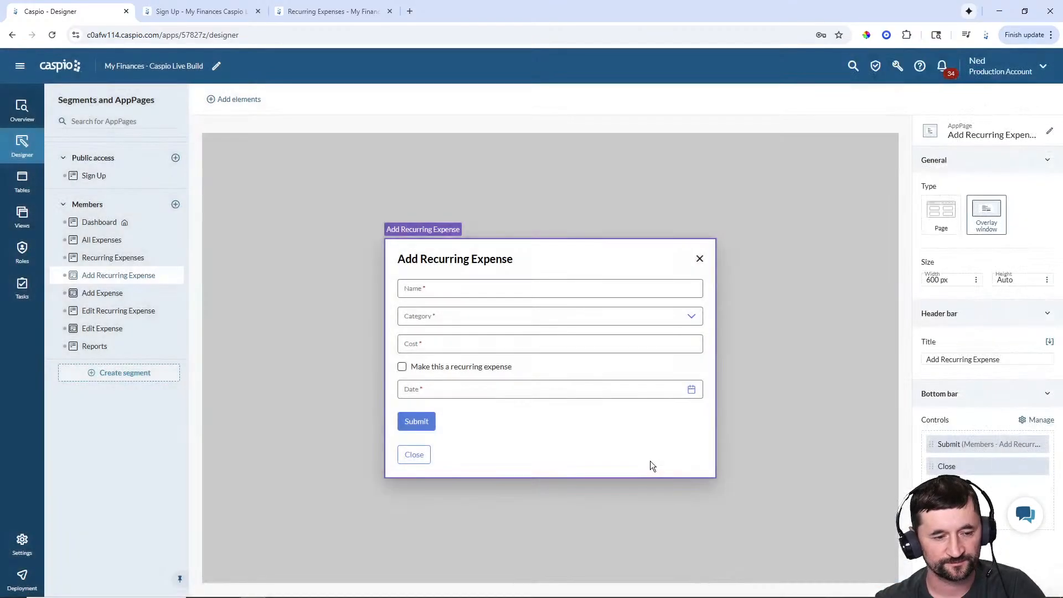
pyautogui.click(336, 20)
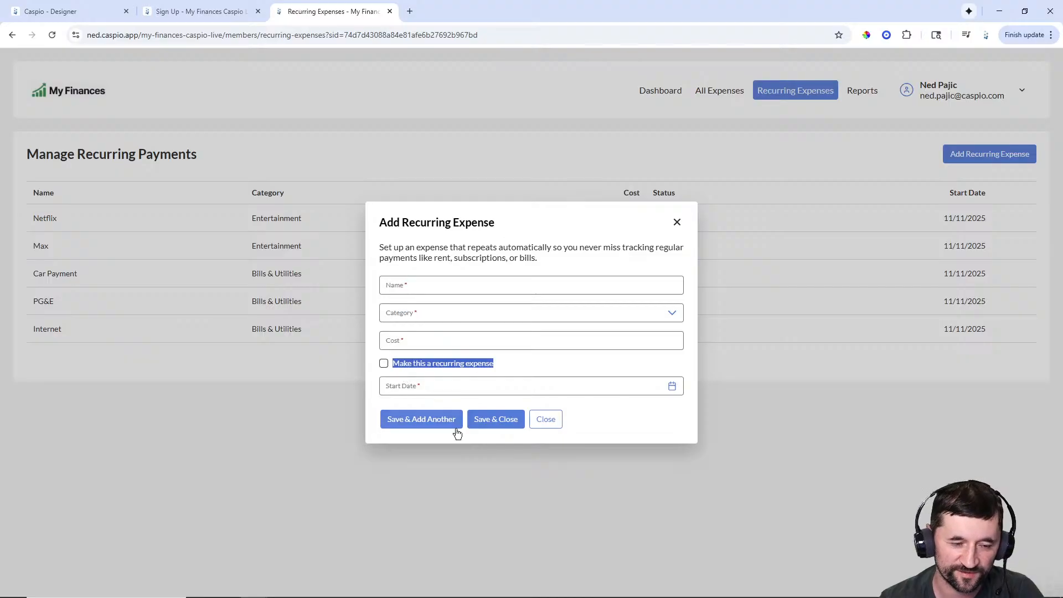
# - Rename the Submit button to 'Save & Add Another' with a matching custom label and Floating confirmation
pyautogui.click(71, 13)
pyautogui.click(502, 378)
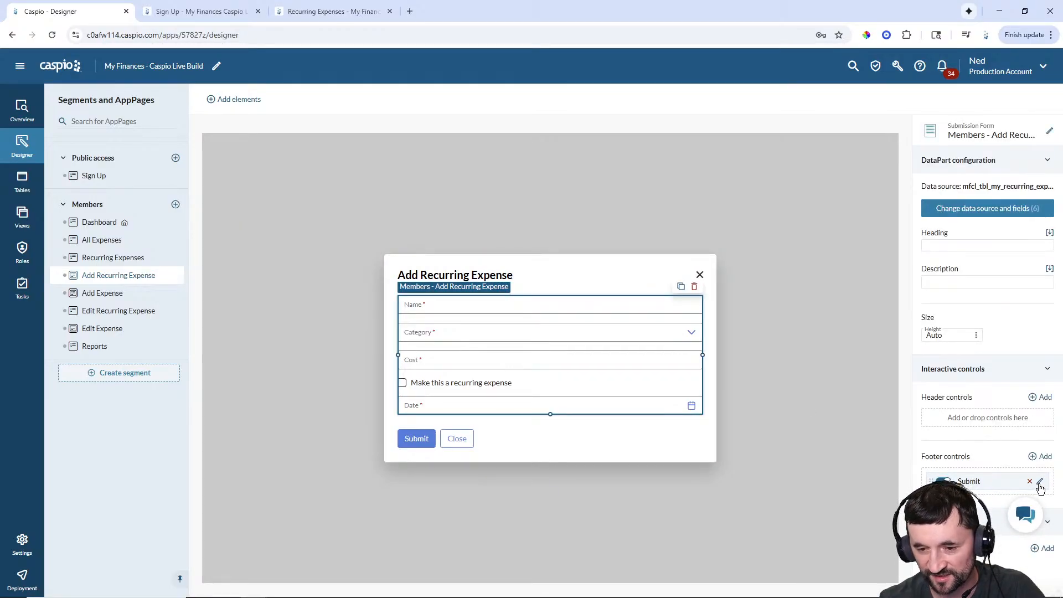
pyautogui.click(1041, 485)
pyautogui.hotkey('ctrl', 'a')
pyautogui.write('S')
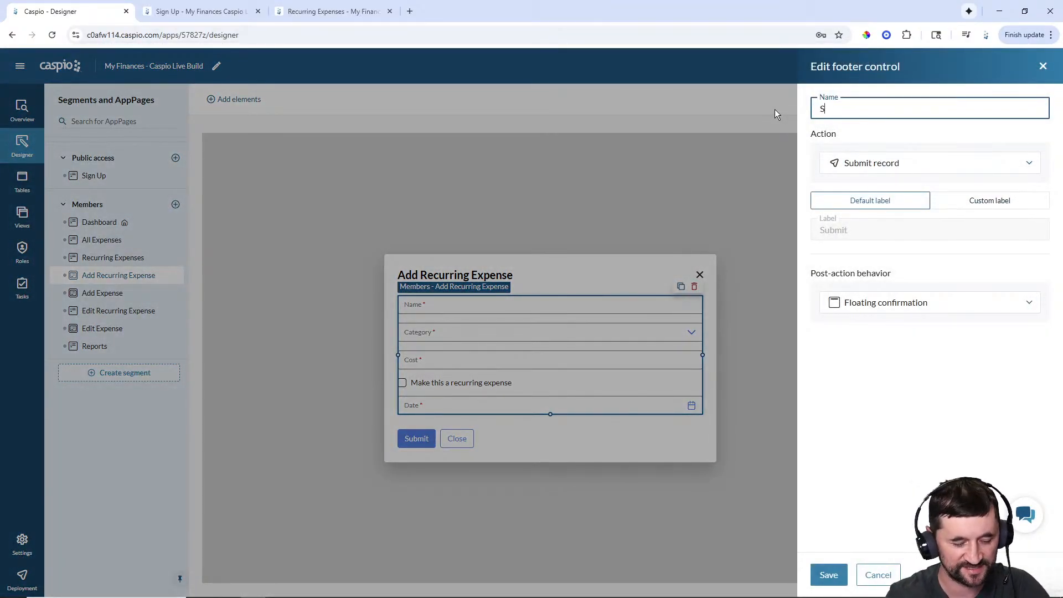
pyautogui.write('ave & Add Anothe')
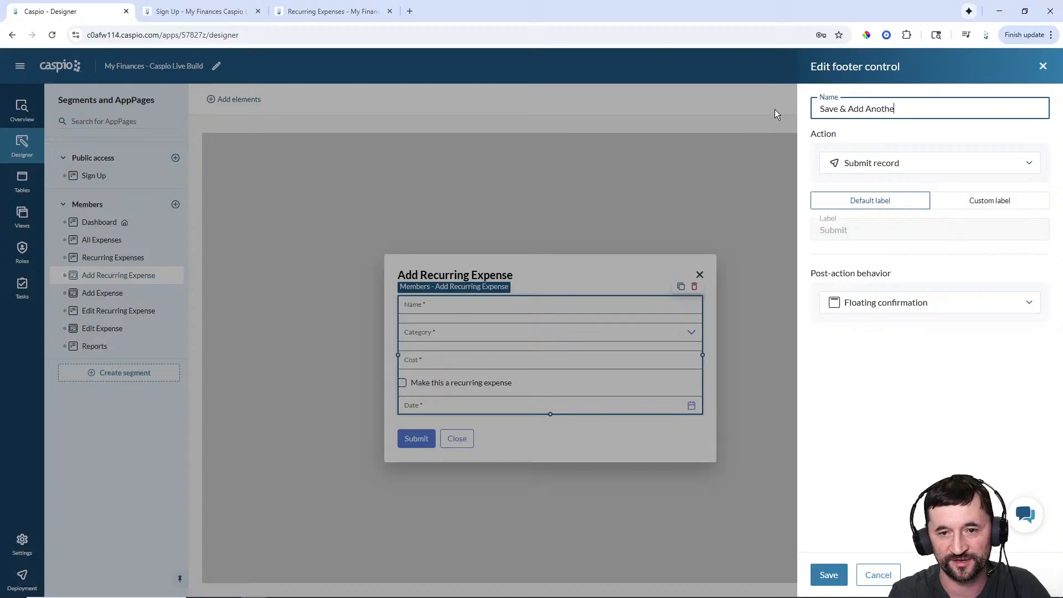
pyautogui.write('r')
pyautogui.hotkey('ctrl', 'a')
pyautogui.hotkey('ctrl', 'c')
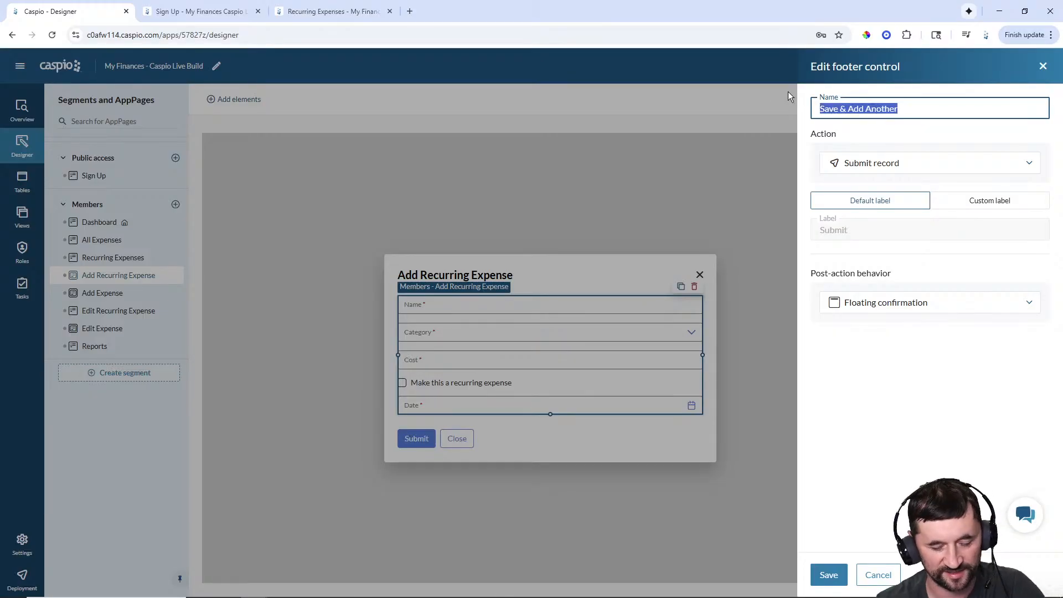
pyautogui.click(955, 205)
pyautogui.click(862, 230)
pyautogui.hotkey('ctrl', 'a')
pyautogui.hotkey('ctrl', 'v')
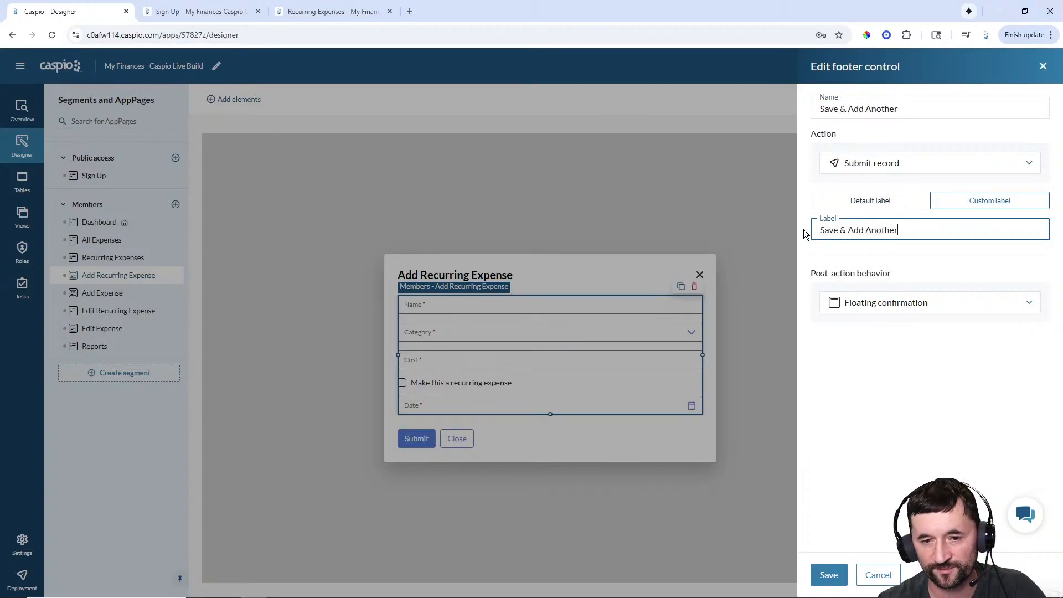
pyautogui.click(876, 307)
pyautogui.click(877, 307)
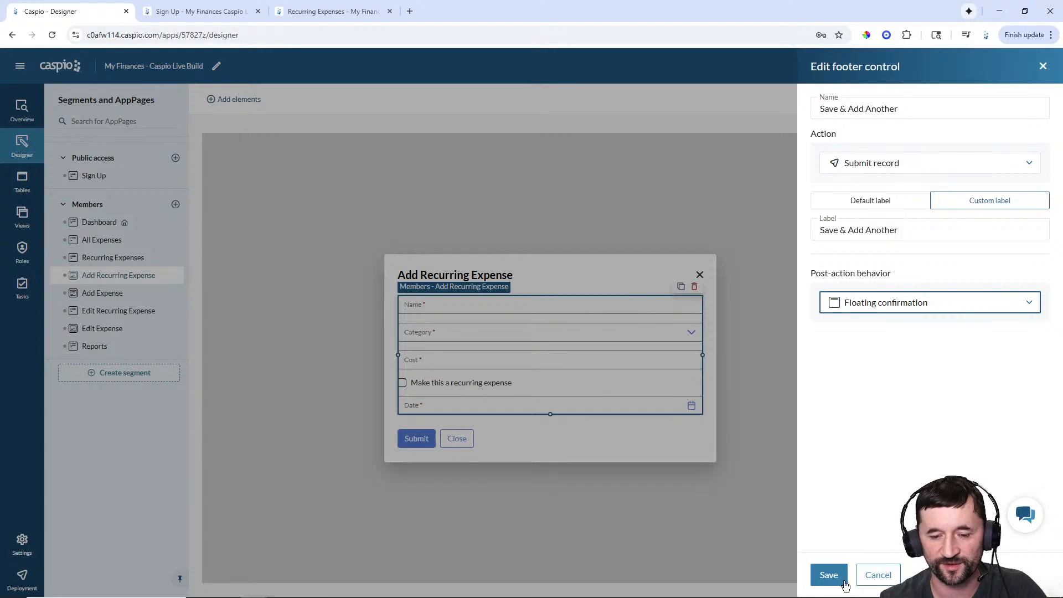
pyautogui.click(829, 575)
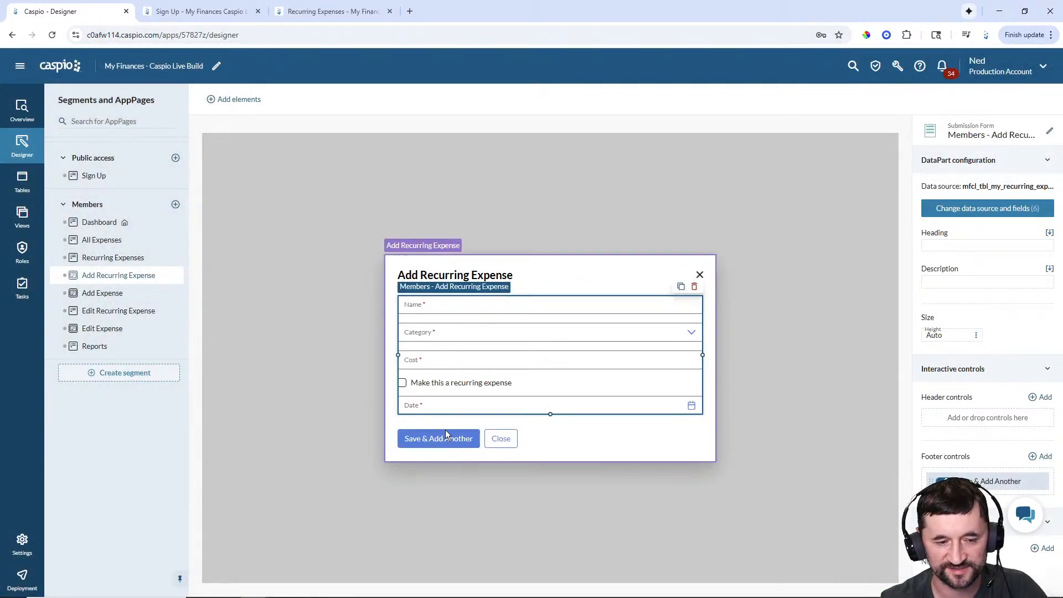
# - Add a 'Save & Close' footer button that submits the record and opens Recurring Expenses
pyautogui.click(1034, 458)
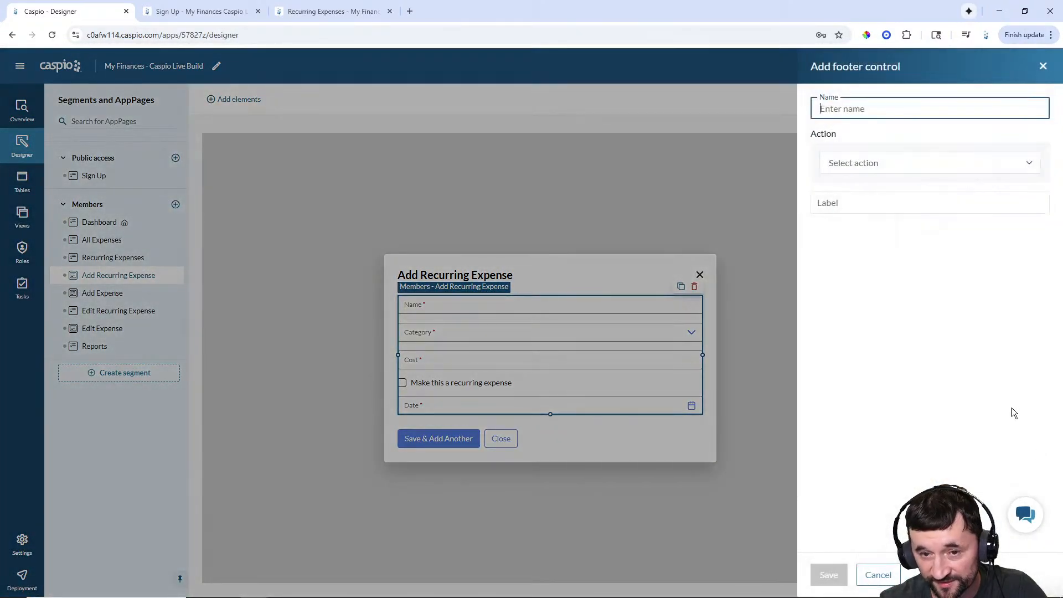
pyautogui.write('Save & Close')
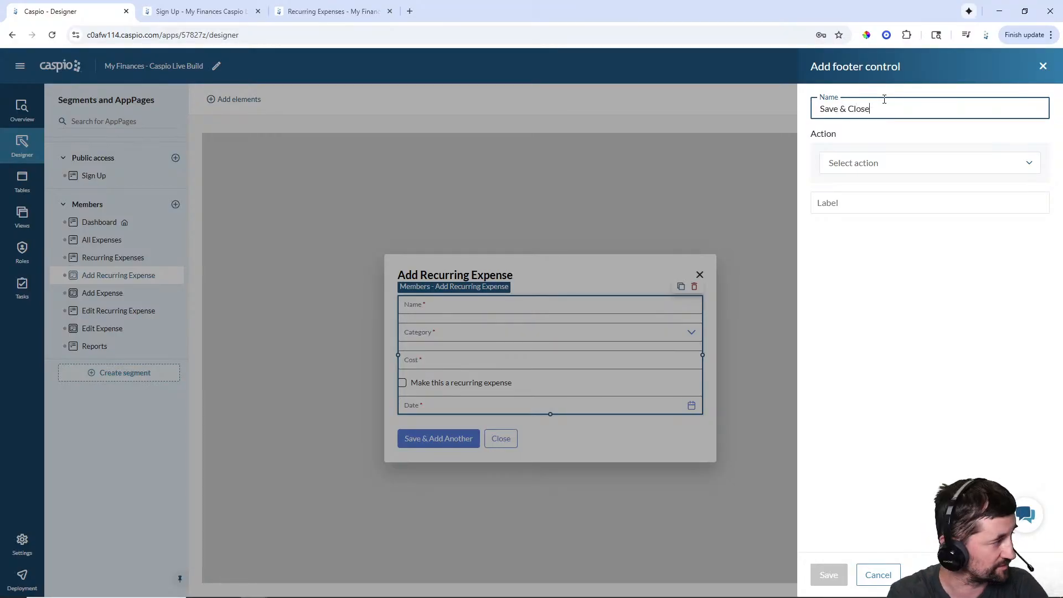
pyautogui.click(901, 170)
pyautogui.click(900, 187)
pyautogui.click(959, 200)
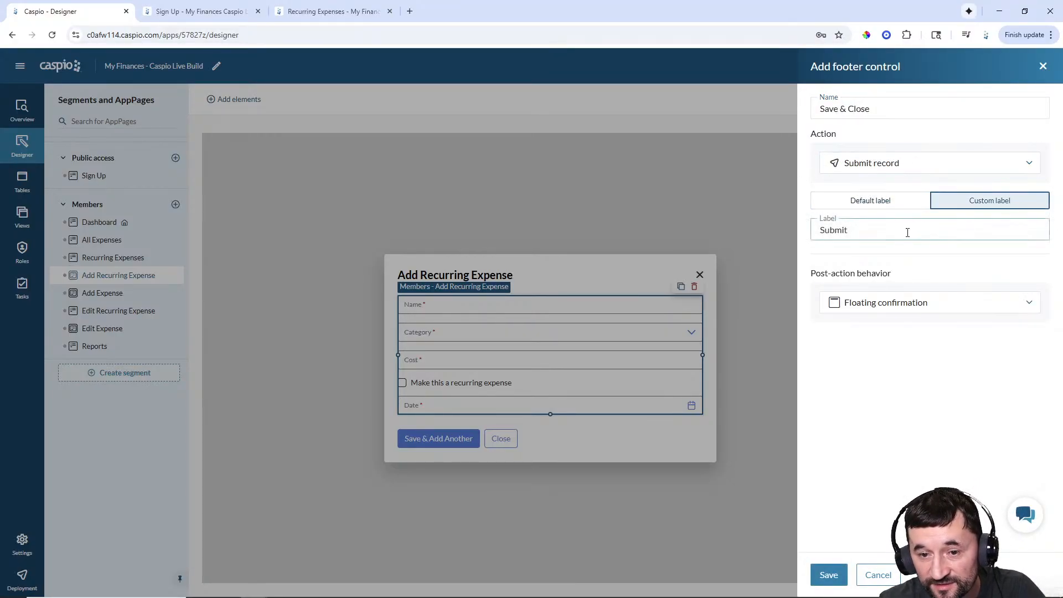
pyautogui.tripleClick(973, 230)
pyautogui.write('Save & Close')
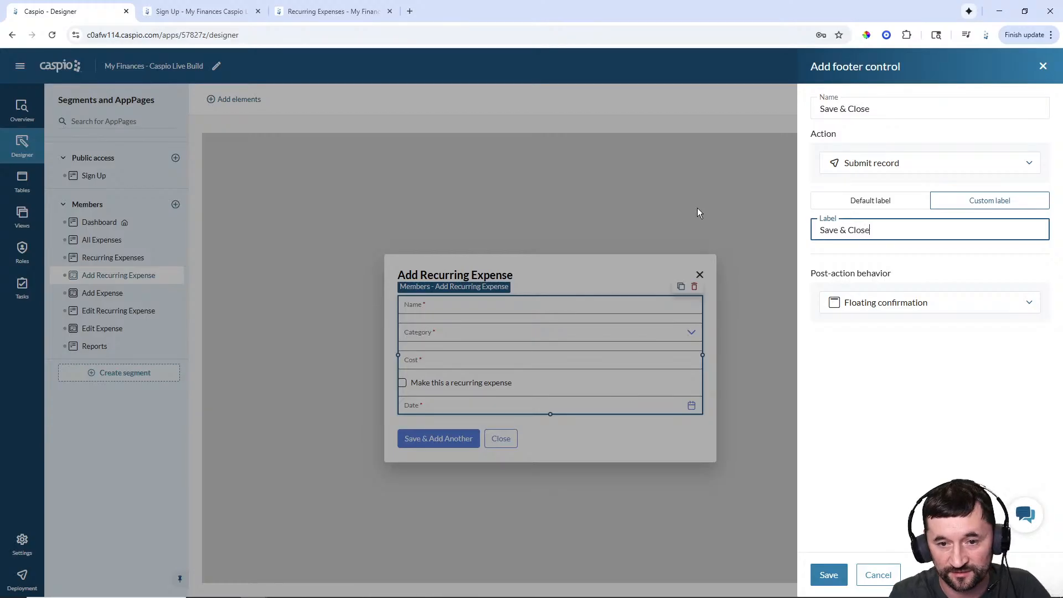
pyautogui.click(859, 309)
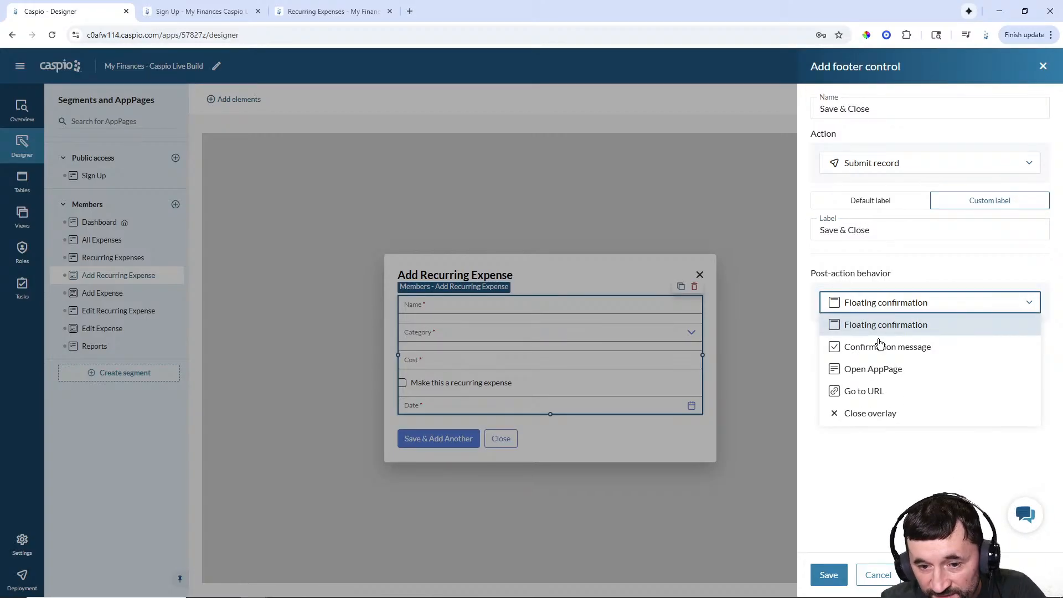
pyautogui.click(874, 367)
pyautogui.click(891, 338)
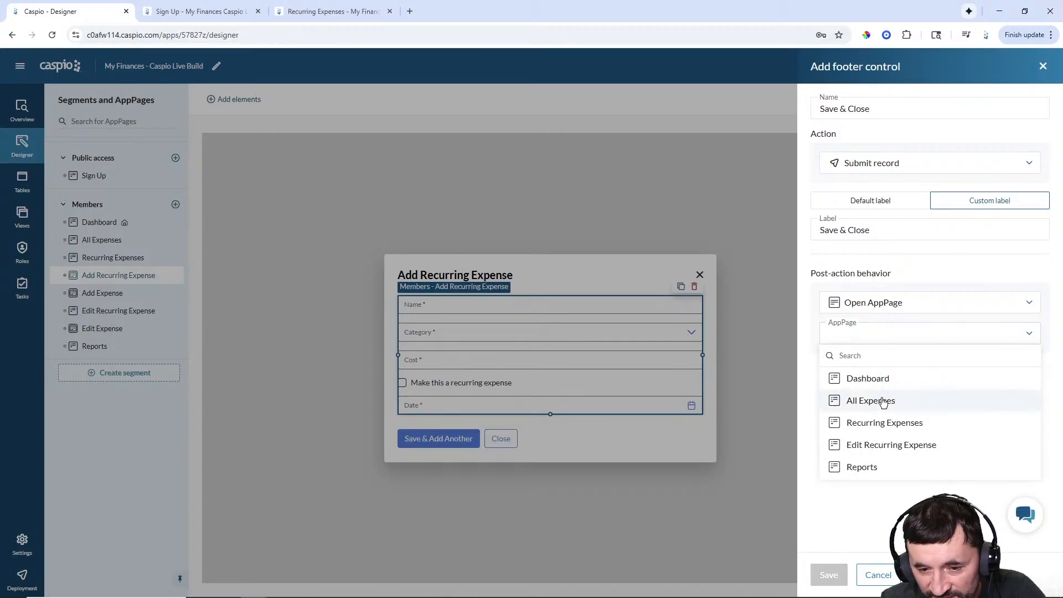
pyautogui.click(881, 422)
pyautogui.click(830, 574)
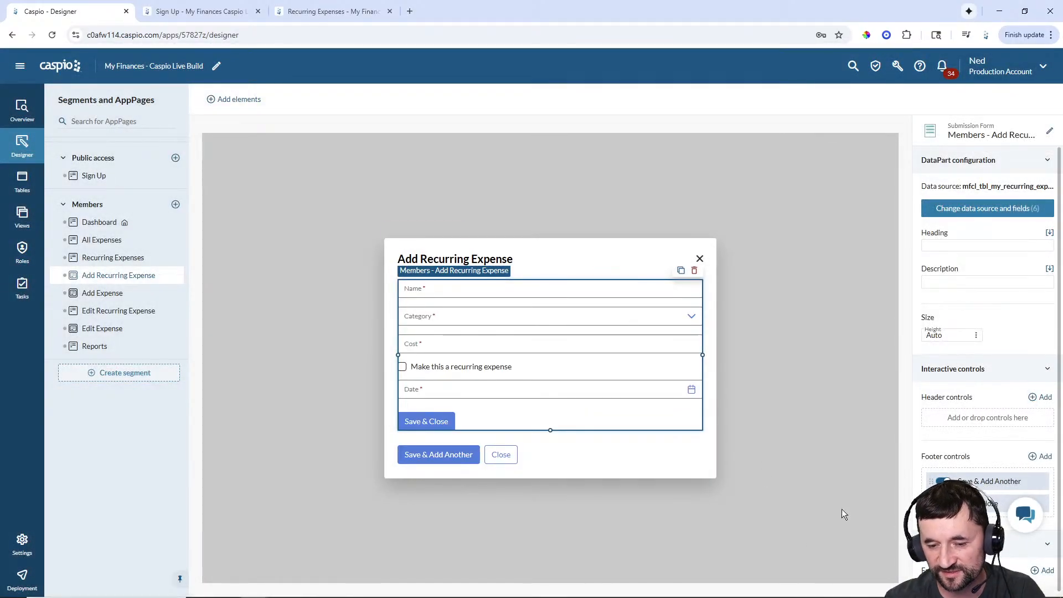
# - Place Save & Close in the bottom bar between Save & Add Another and Close
pyautogui.click(593, 467)
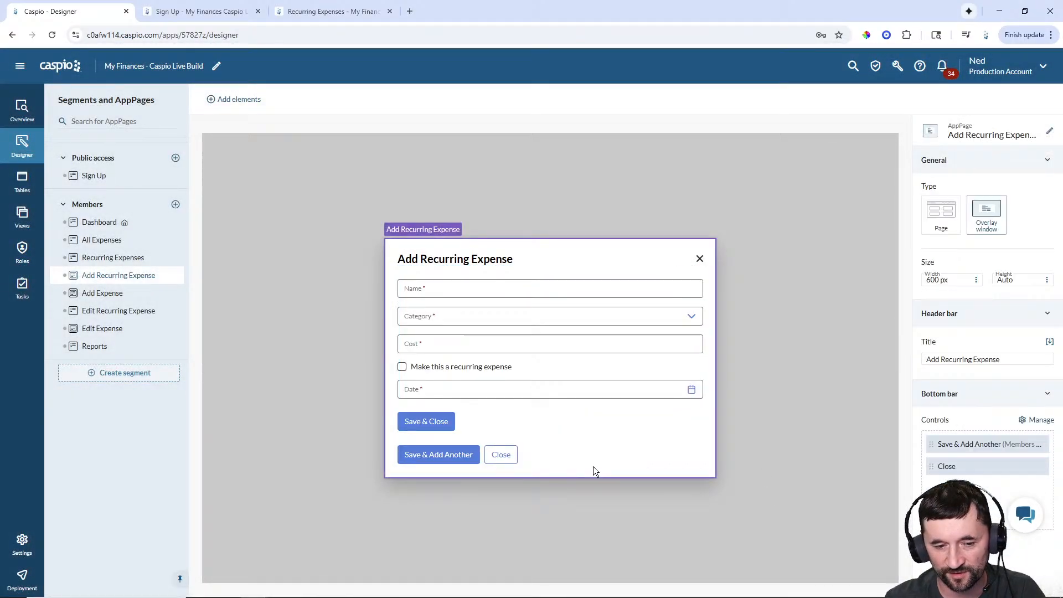
pyautogui.click(1036, 420)
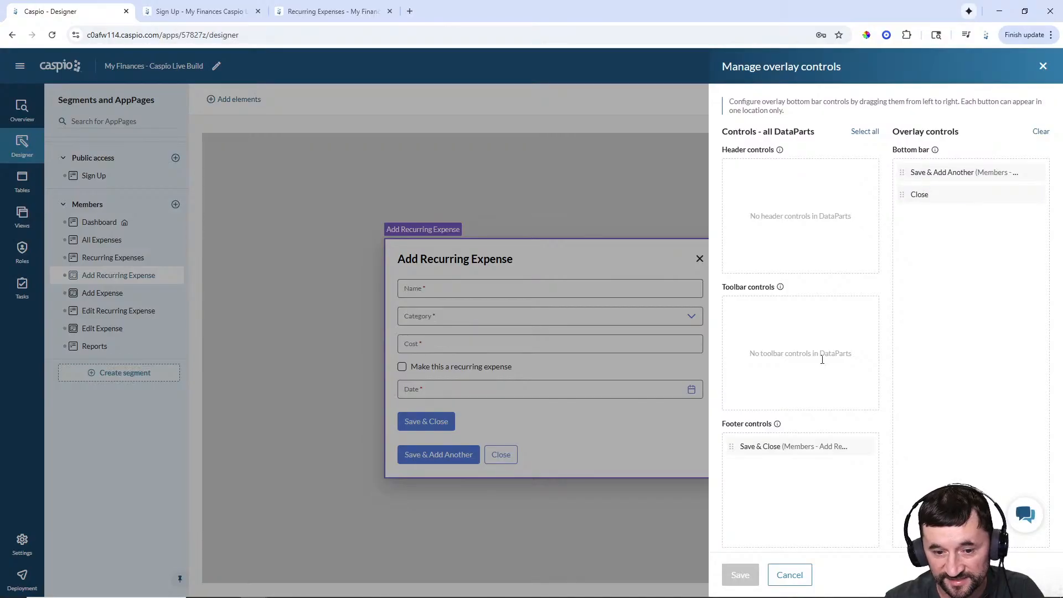
pyautogui.moveTo(808, 416); pyautogui.dragTo(938, 195)
pyautogui.click(740, 575)
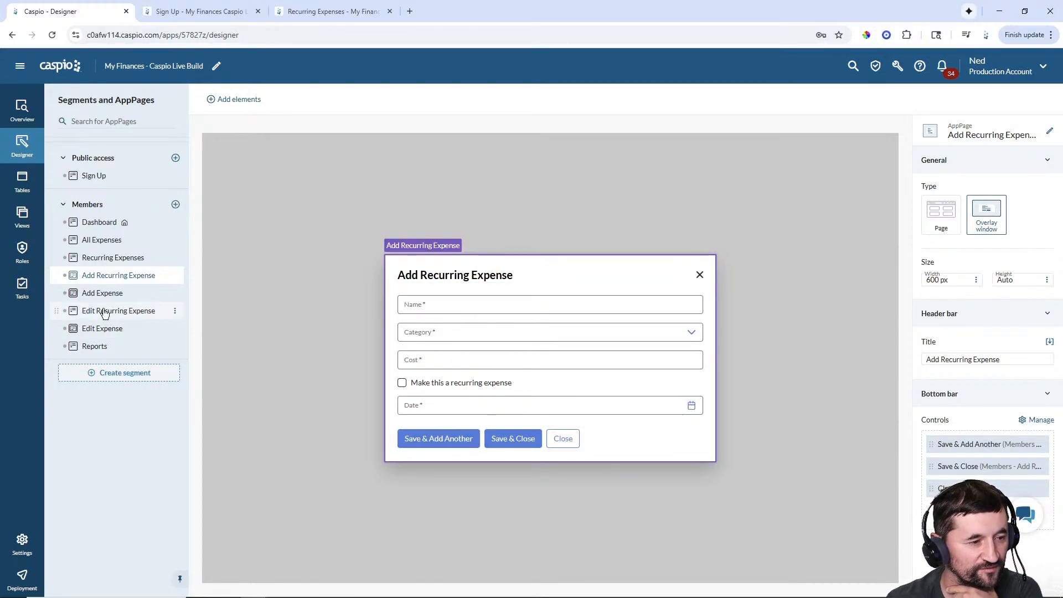
# - Start a new header control named 'Add Recurring Expense' on the Recurring Expenses report
pyautogui.click(107, 260)
pyautogui.click(579, 261)
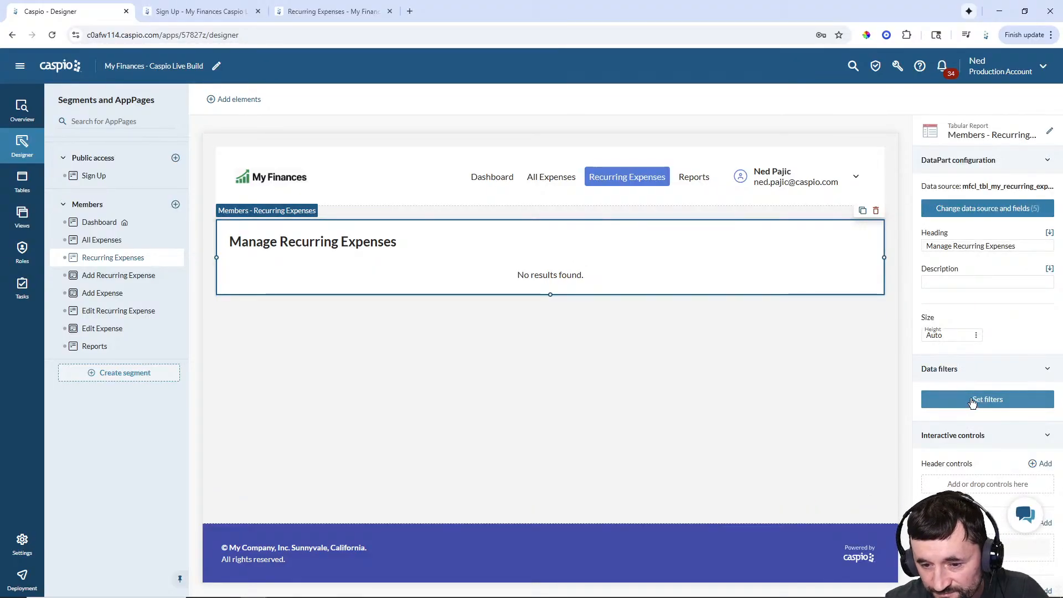
pyautogui.scroll(-2, 935, 368)
pyautogui.click(1045, 354)
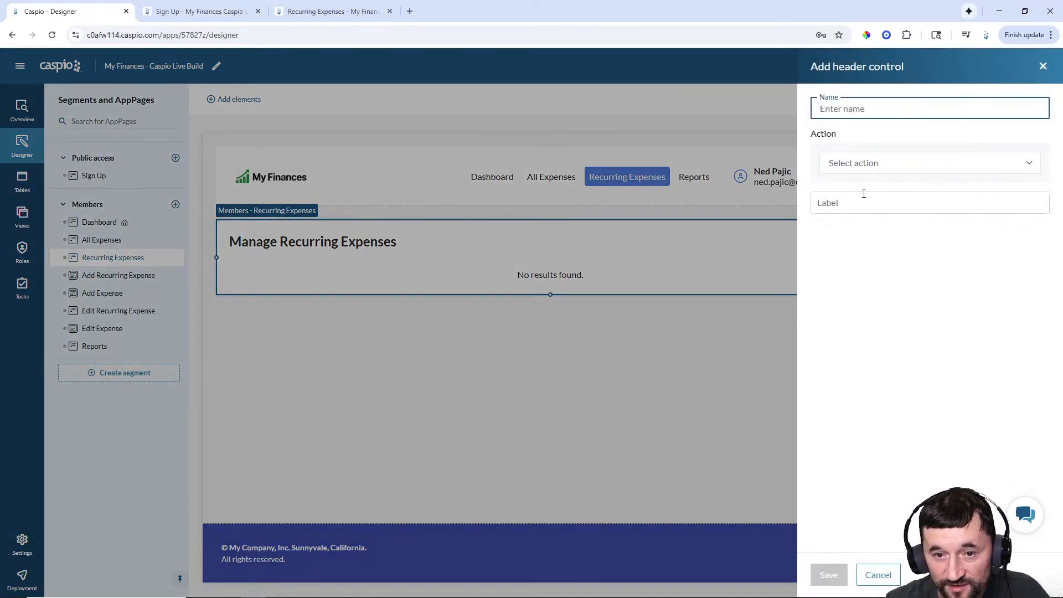
pyautogui.write('dd R')
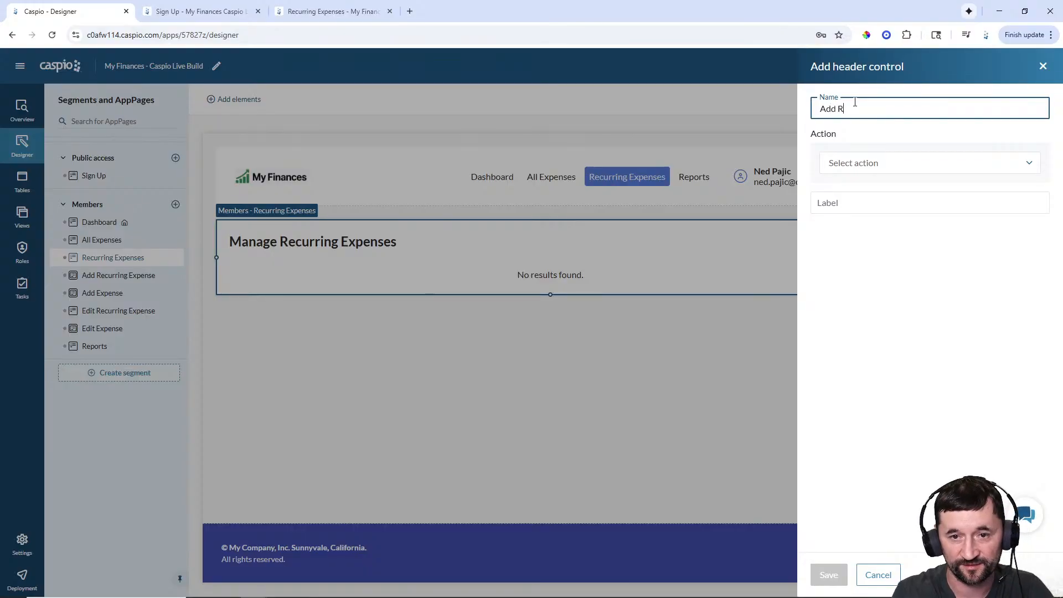
pyautogui.write('ecurring Expense')
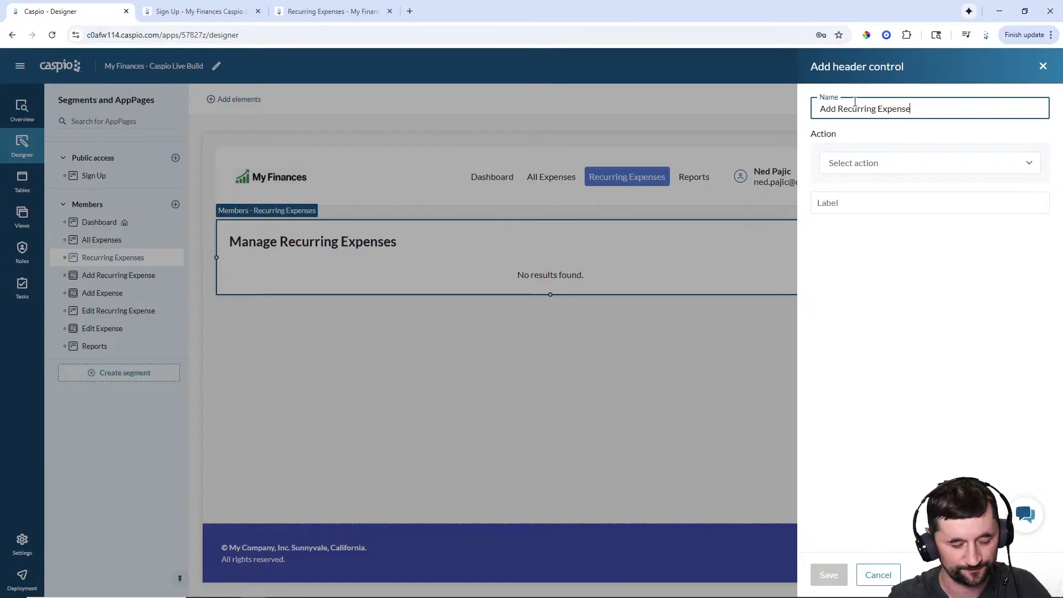
pyautogui.hotkey('ctrl', 'a')
pyautogui.hotkey('ctrl', 'c')
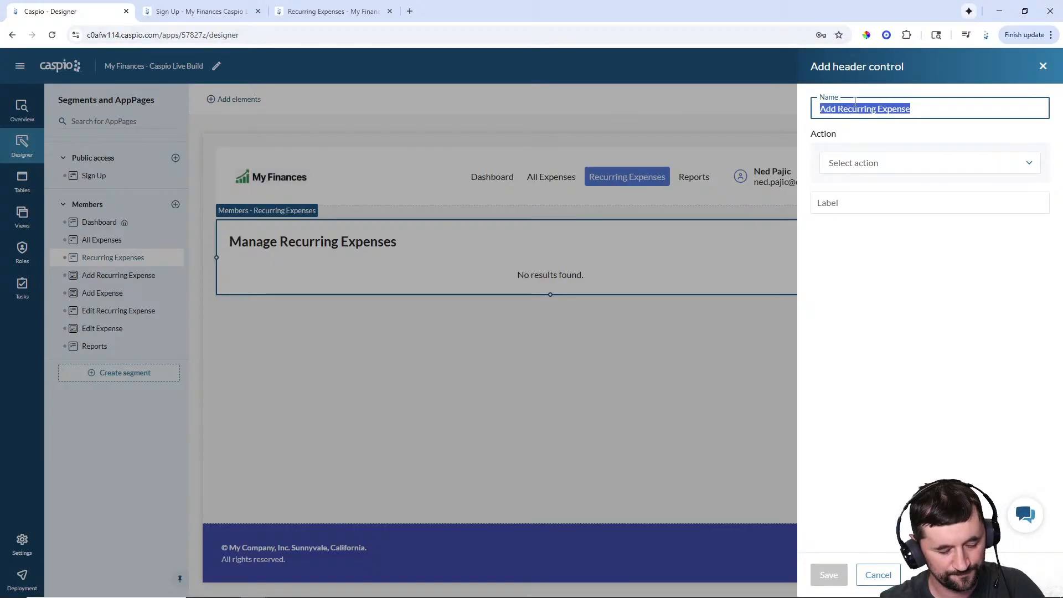
# - Set the header button to open the Add Recurring Expense page, label it 'Add Recurring Expense', and save
pyautogui.click(878, 169)
pyautogui.click(874, 188)
pyautogui.click(876, 192)
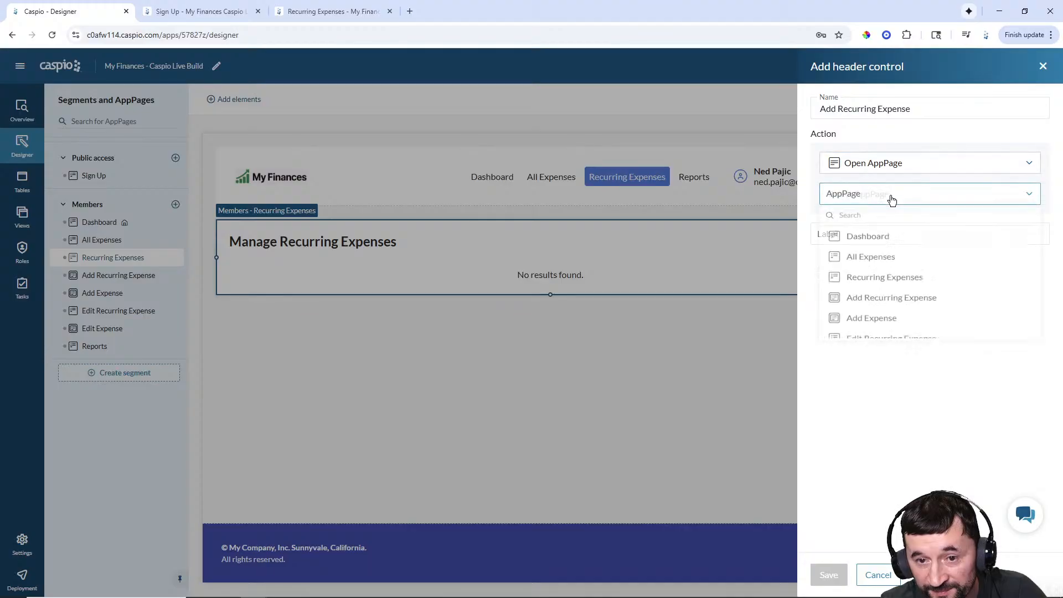
pyautogui.scroll(-1, 883, 277)
pyautogui.click(868, 255)
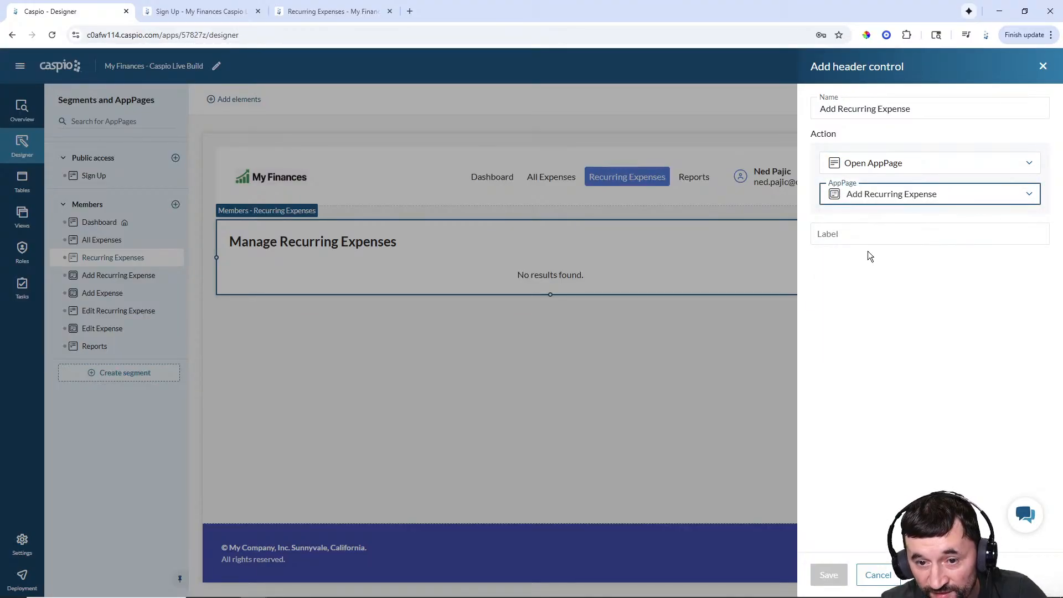
pyautogui.click(868, 235)
pyautogui.hotkey('ctrl', 'v')
pyautogui.click(830, 574)
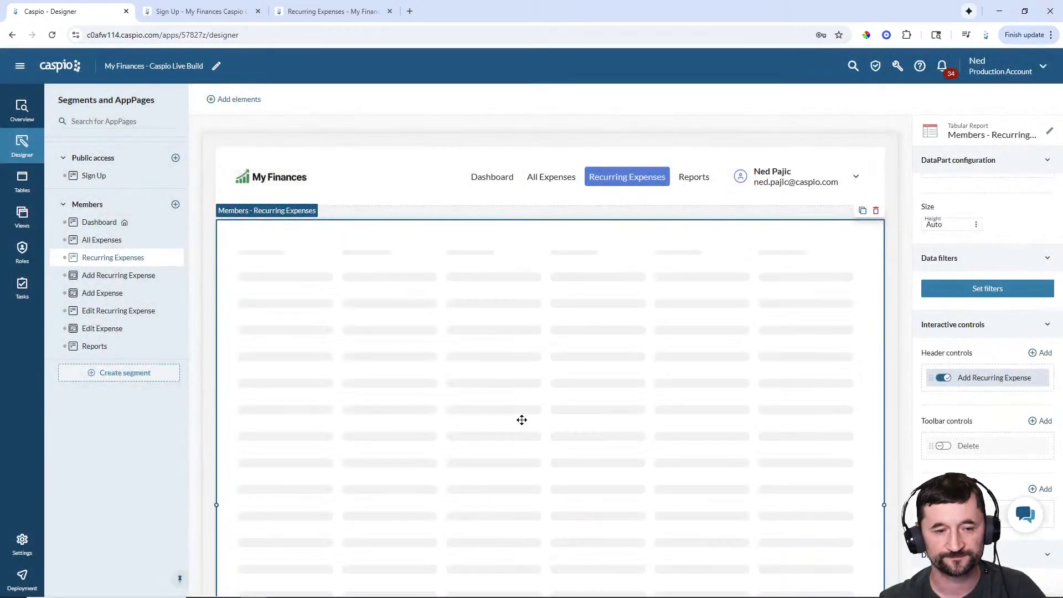
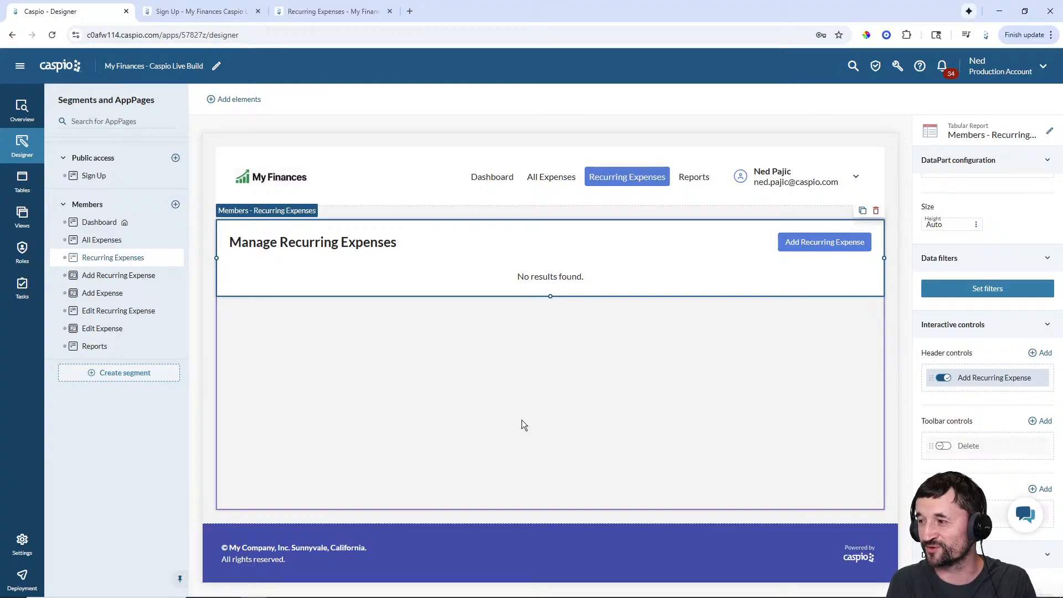
# - Make Edit Recurring Expense an overlay window with an update form on mfcl_tbl_my_recurring_expenses
pyautogui.moveTo(730, 586)
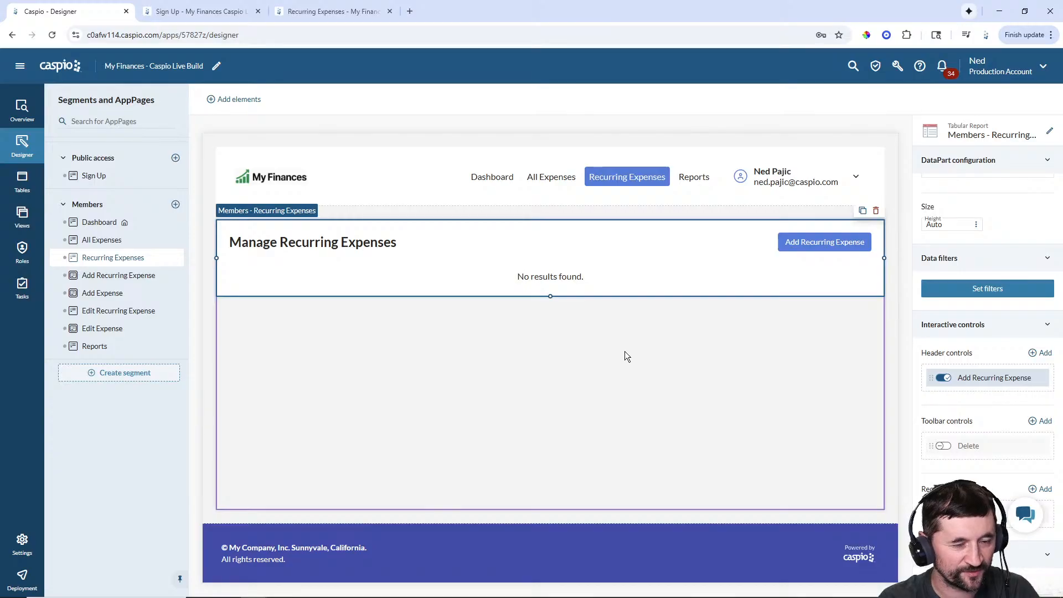
pyautogui.click(117, 313)
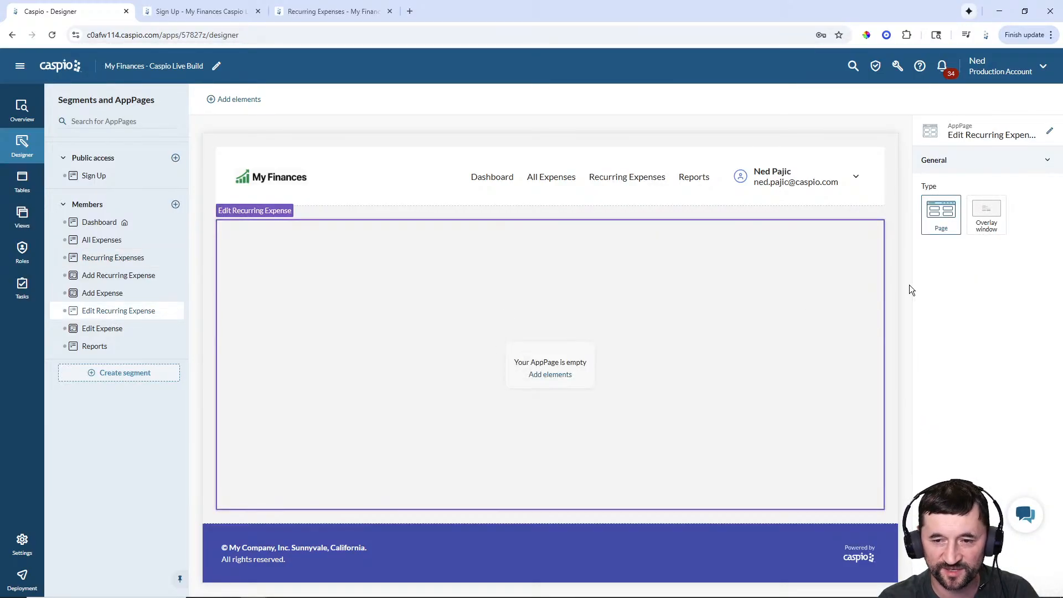
pyautogui.click(987, 214)
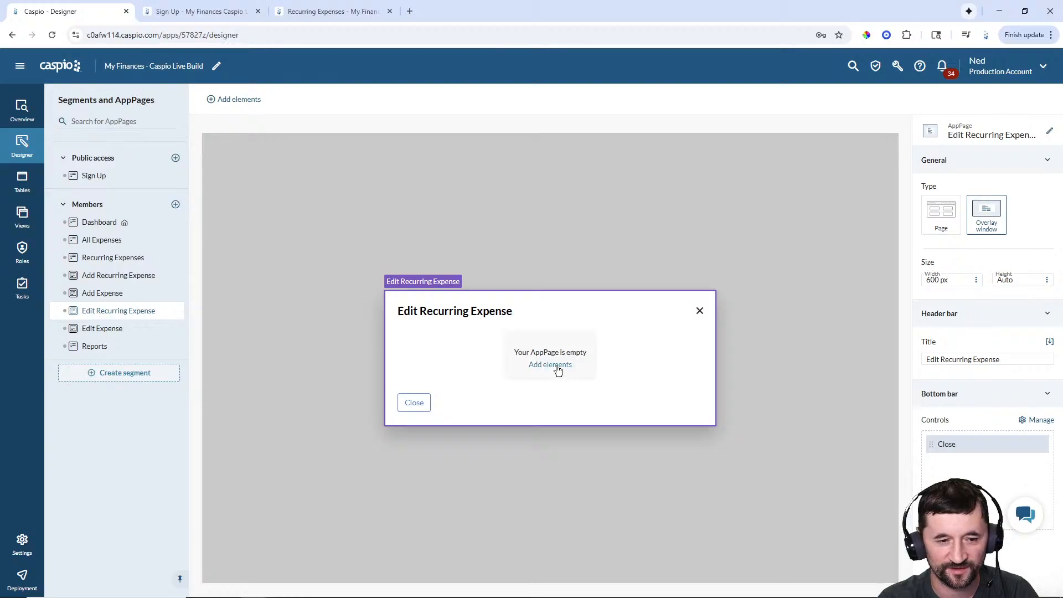
pyautogui.click(552, 365)
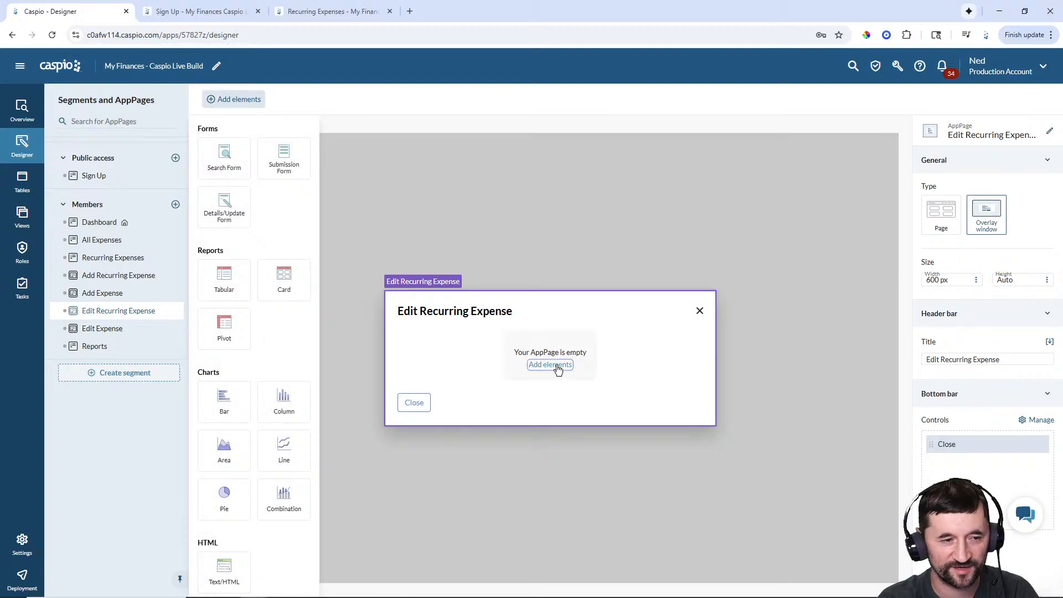
pyautogui.click(223, 209)
pyautogui.click(335, 278)
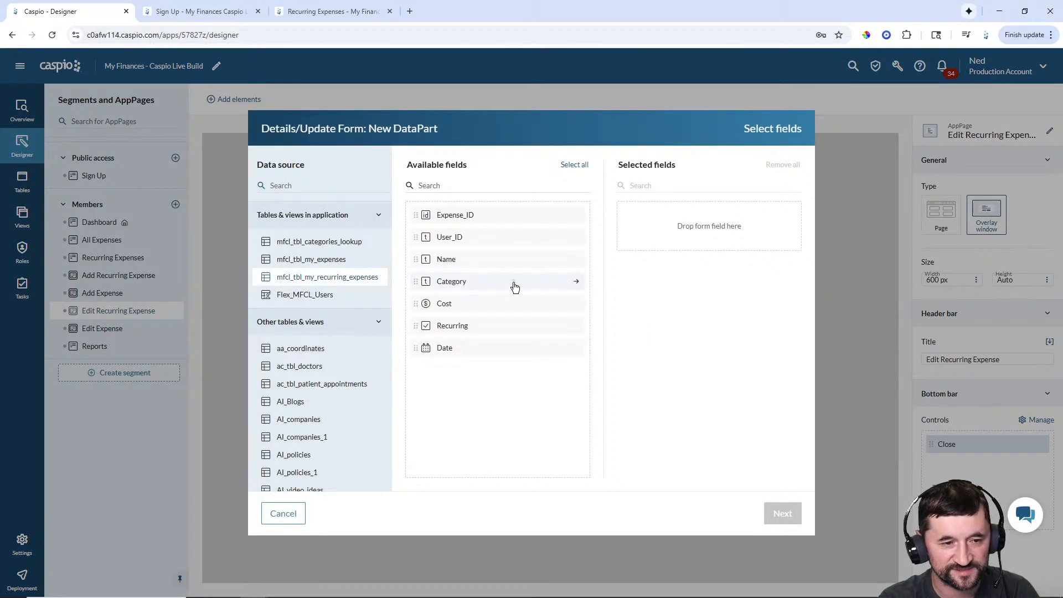
# - Include the Name, Category, Cost and Recurring fields in the form
pyautogui.click(481, 261)
pyautogui.click(479, 261)
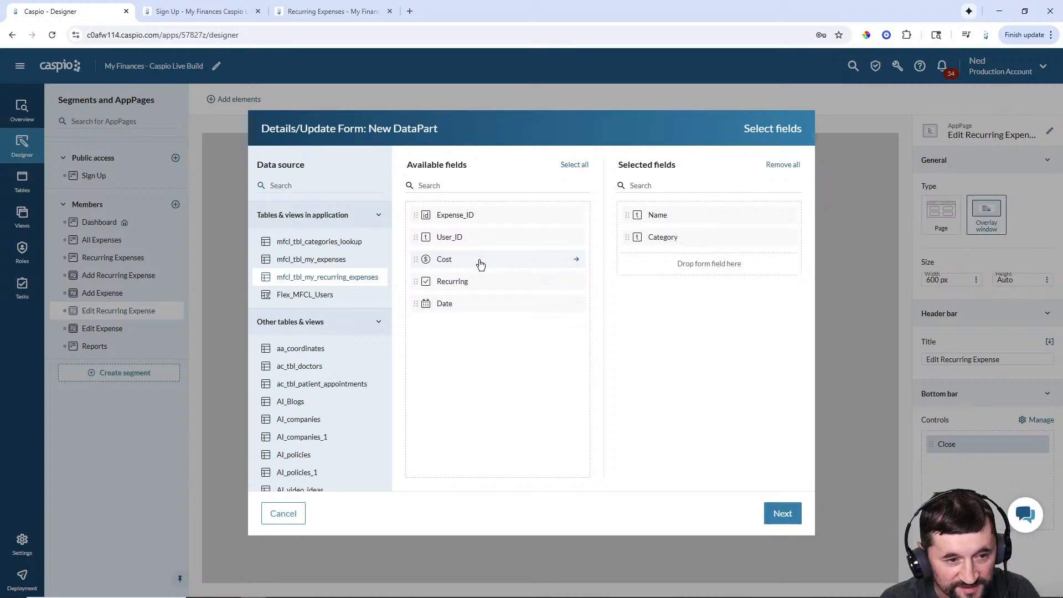
pyautogui.click(480, 261)
pyautogui.click(479, 260)
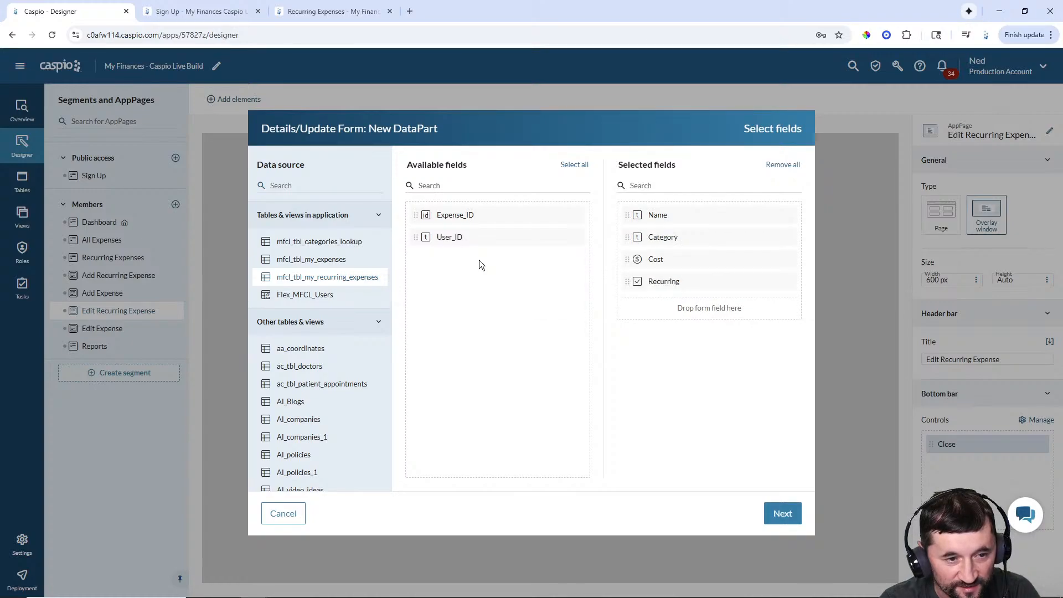
pyautogui.click(788, 515)
# - Make Name a required text field with a floating label
pyautogui.click(523, 194)
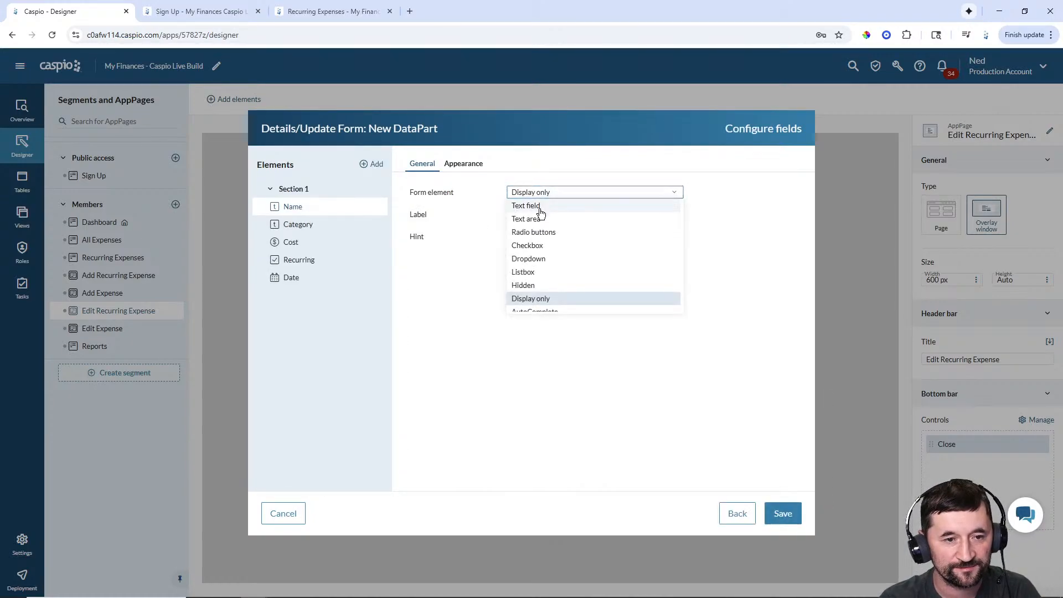
pyautogui.click(535, 204)
pyautogui.click(698, 193)
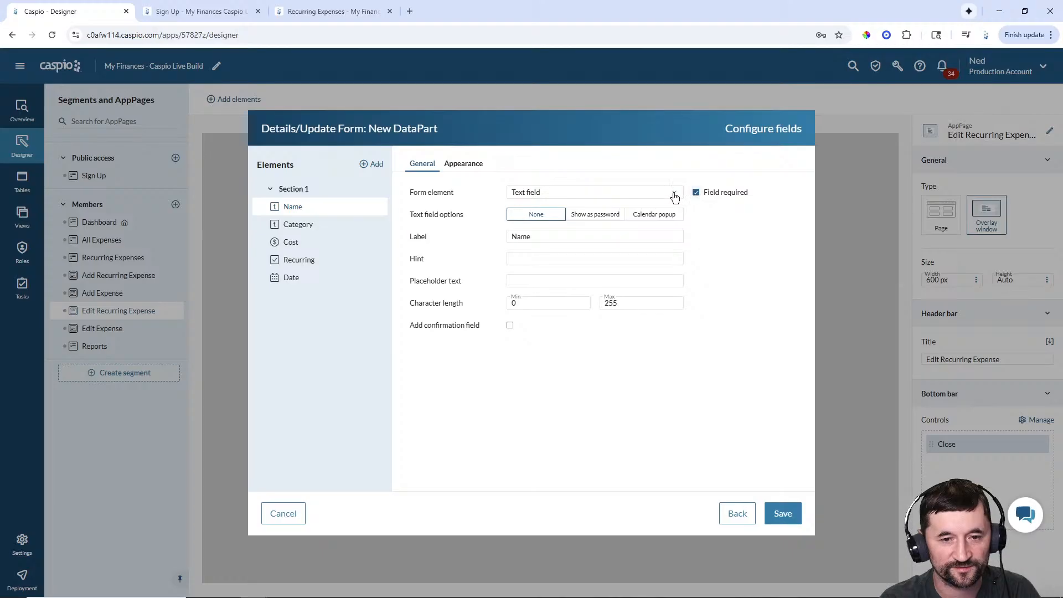
pyautogui.click(446, 163)
pyautogui.click(617, 226)
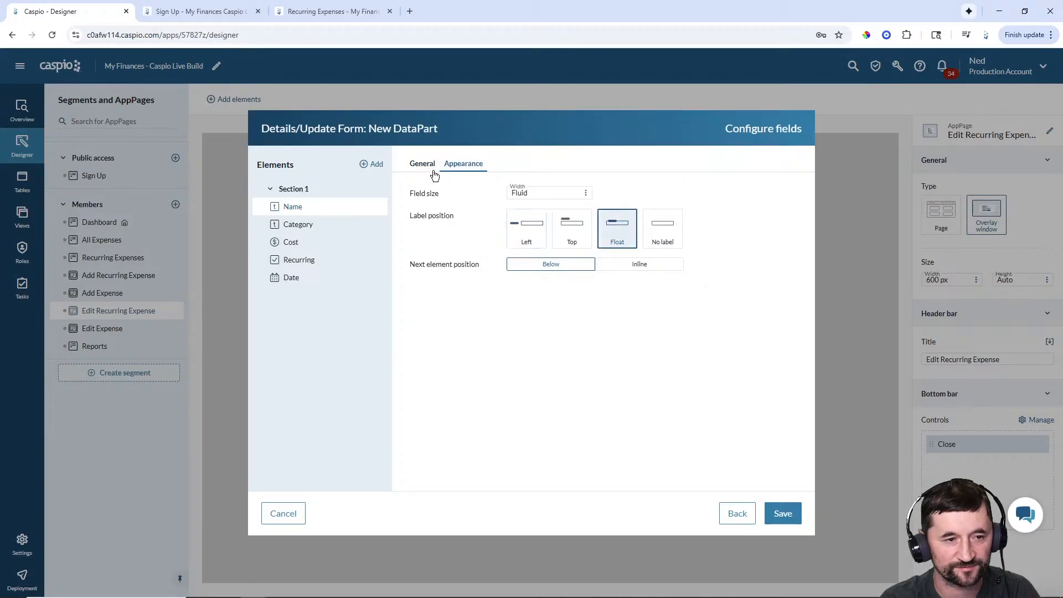
pyautogui.click(423, 164)
# - Make Category a required, unsorted dropdown from mfcl_tbl_categories_lookup with a floating label
pyautogui.click(362, 225)
pyautogui.click(576, 194)
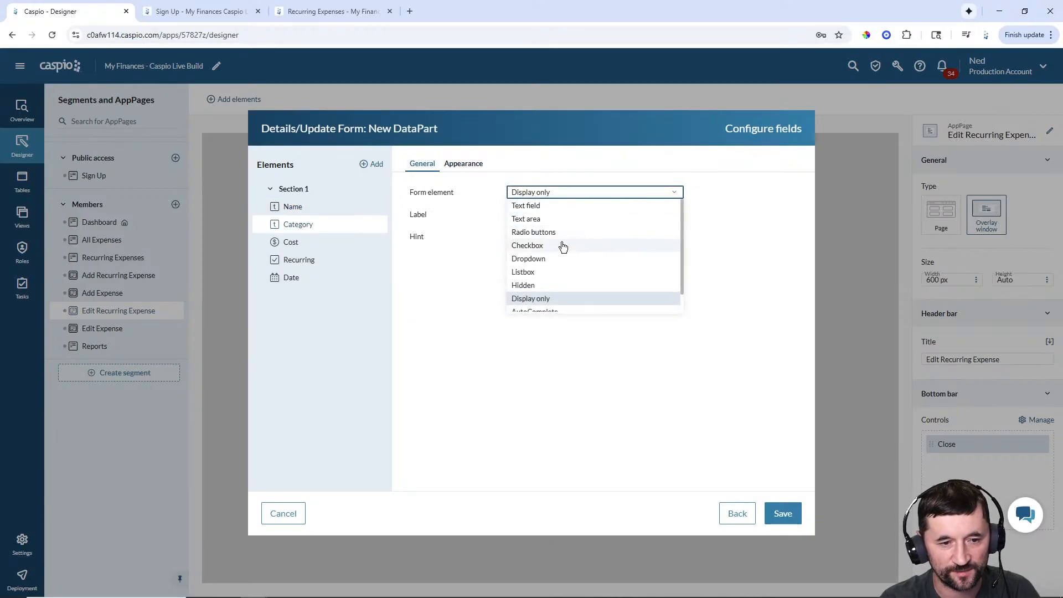
pyautogui.click(555, 259)
pyautogui.click(592, 281)
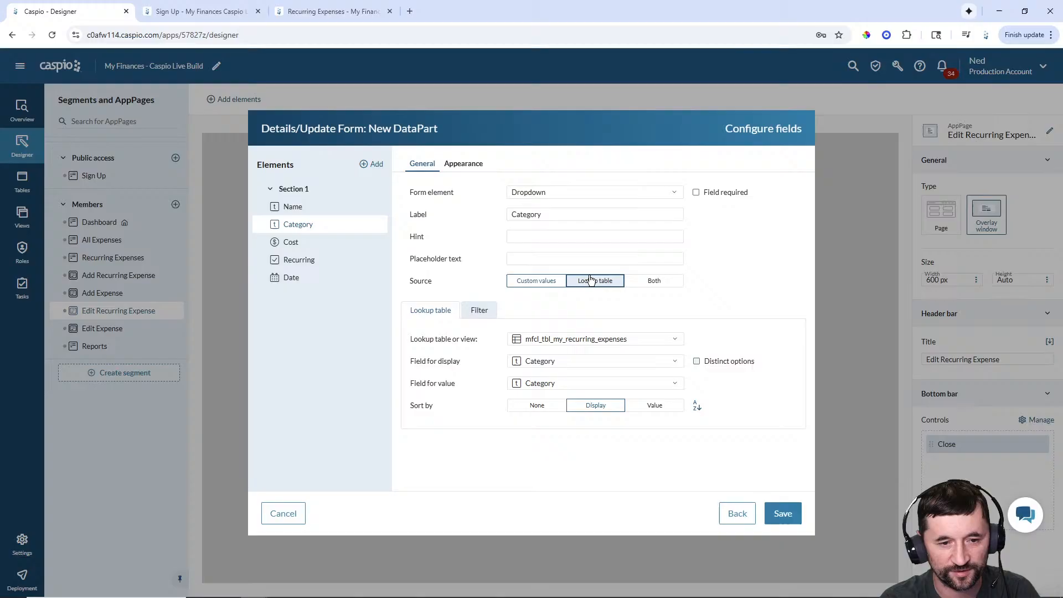
pyautogui.click(580, 339)
pyautogui.click(565, 381)
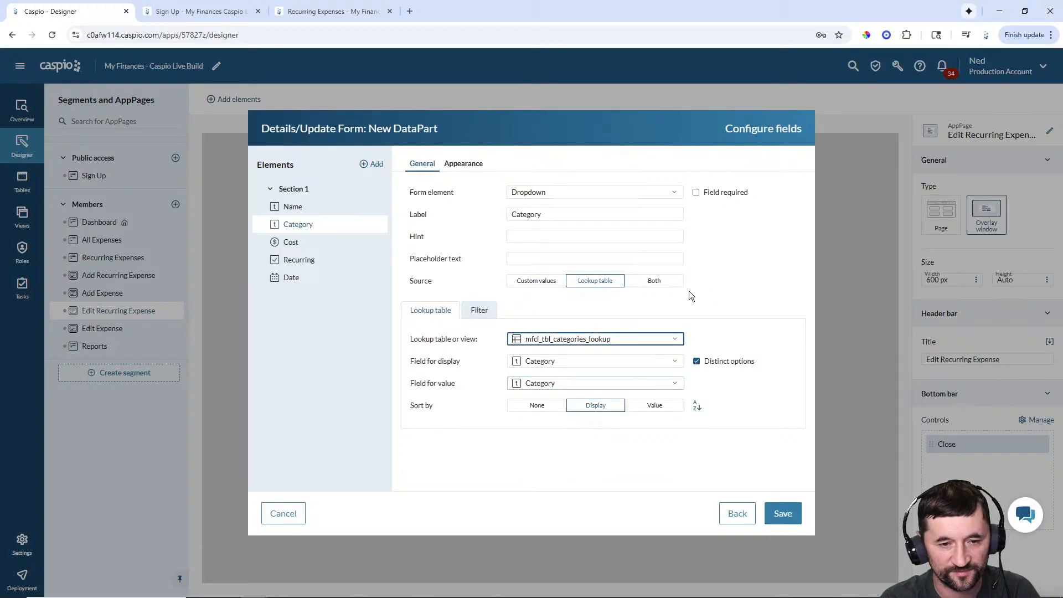
pyautogui.click(696, 193)
pyautogui.click(529, 405)
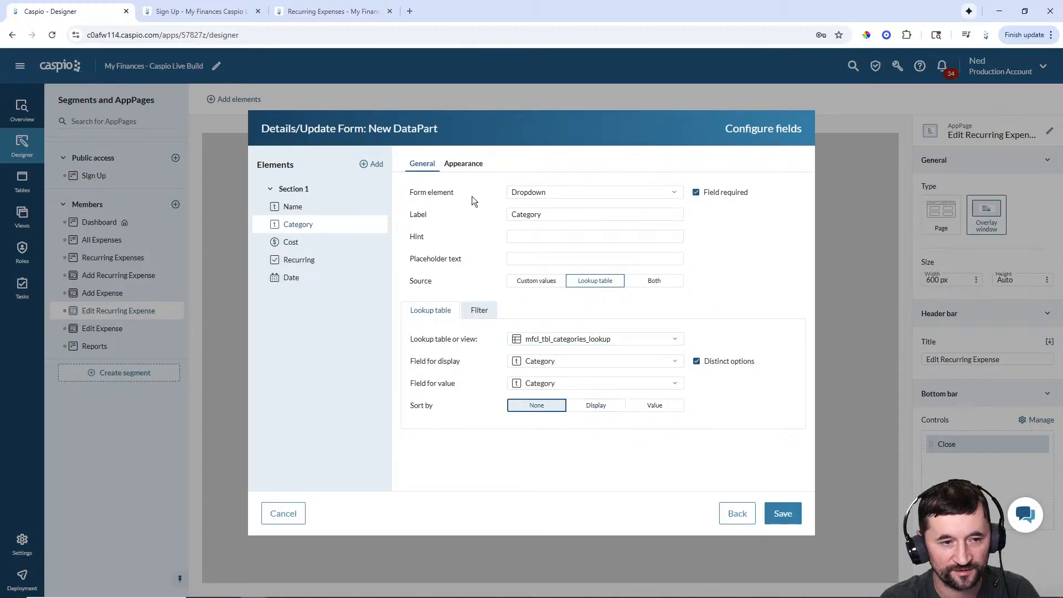
pyautogui.click(463, 164)
pyautogui.click(637, 240)
# - Make Cost a required text field with a floating label
pyautogui.click(422, 163)
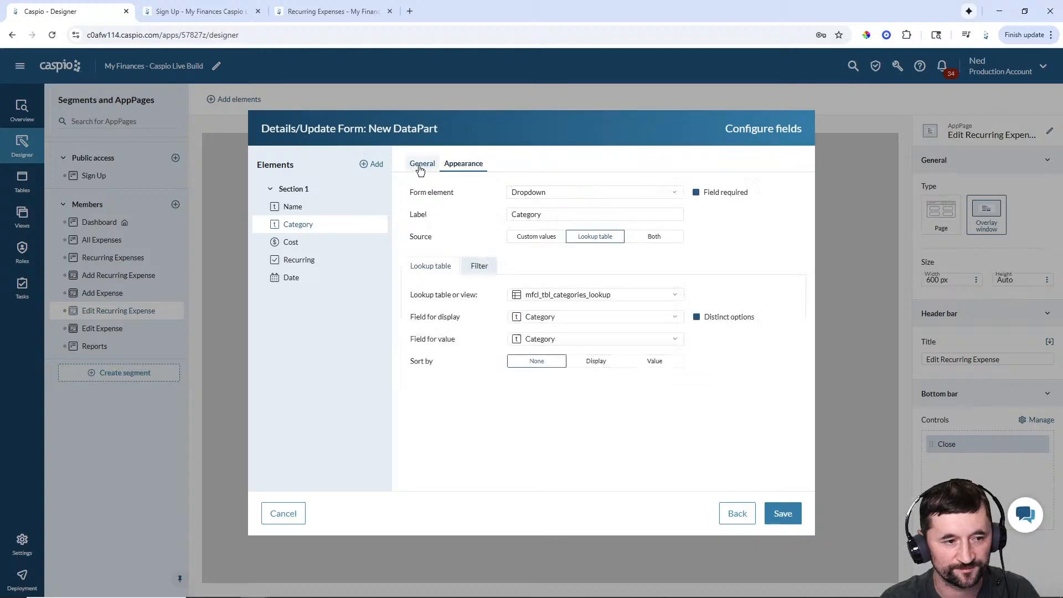
pyautogui.click(291, 242)
pyautogui.click(588, 193)
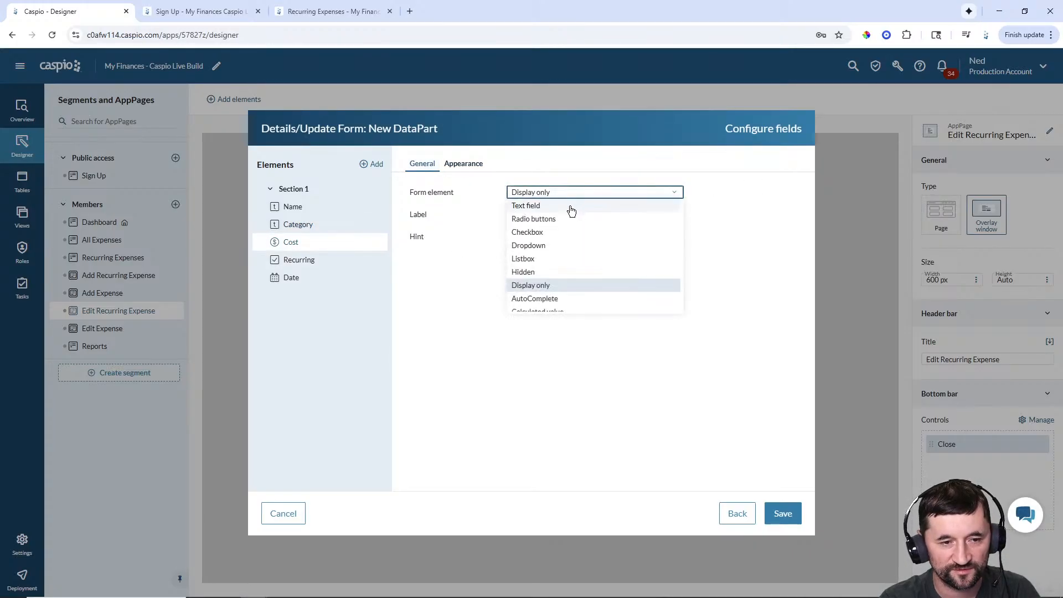
pyautogui.click(669, 204)
pyautogui.click(696, 193)
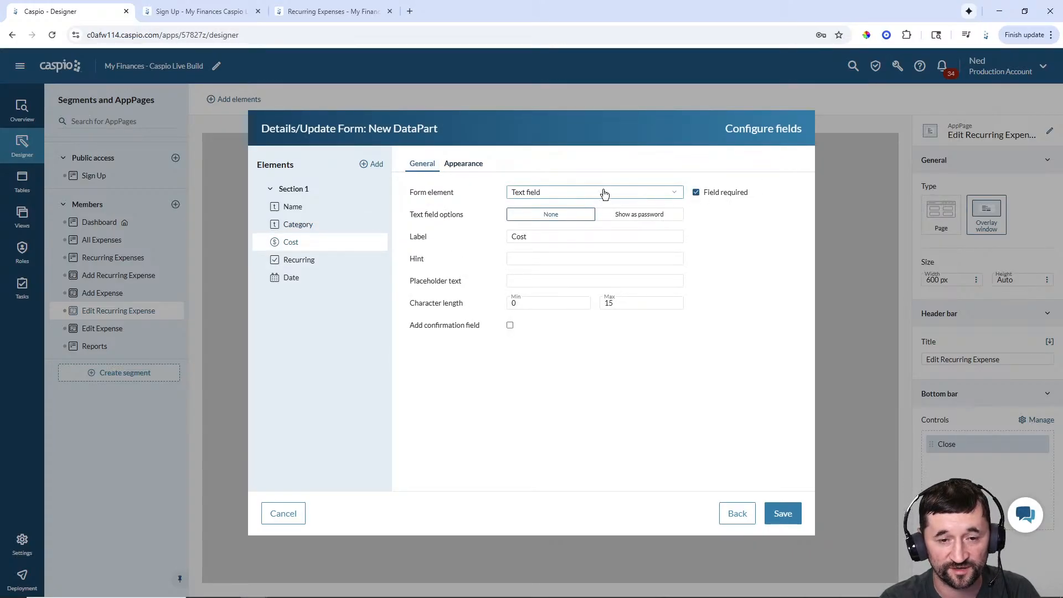
pyautogui.click(463, 163)
pyautogui.click(612, 213)
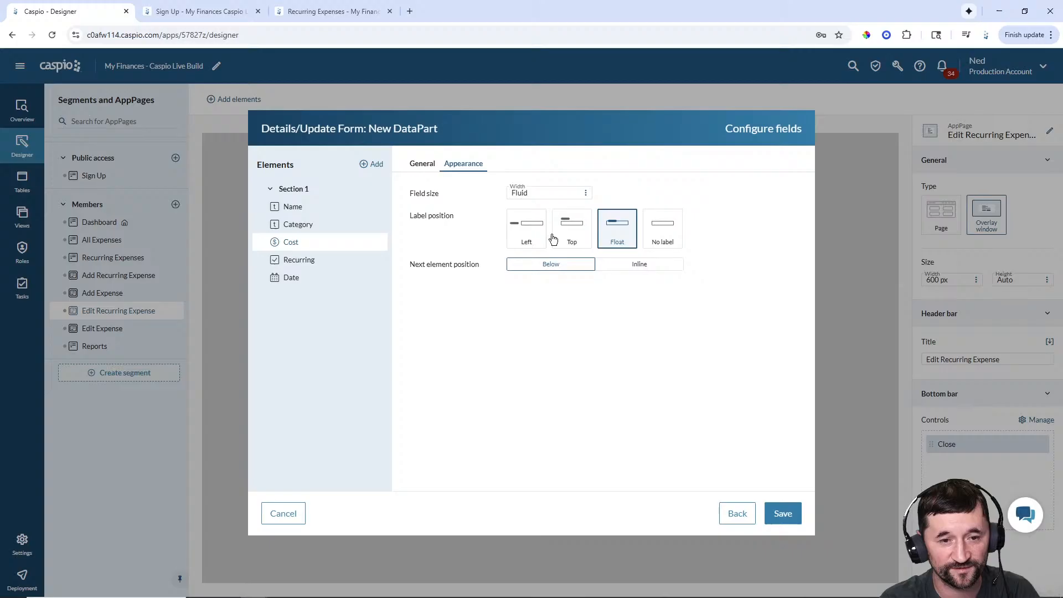
# - Make Recurring an unlabelled checkbox reading 'Make this a recurring expense'
pyautogui.click(316, 264)
pyautogui.click(615, 208)
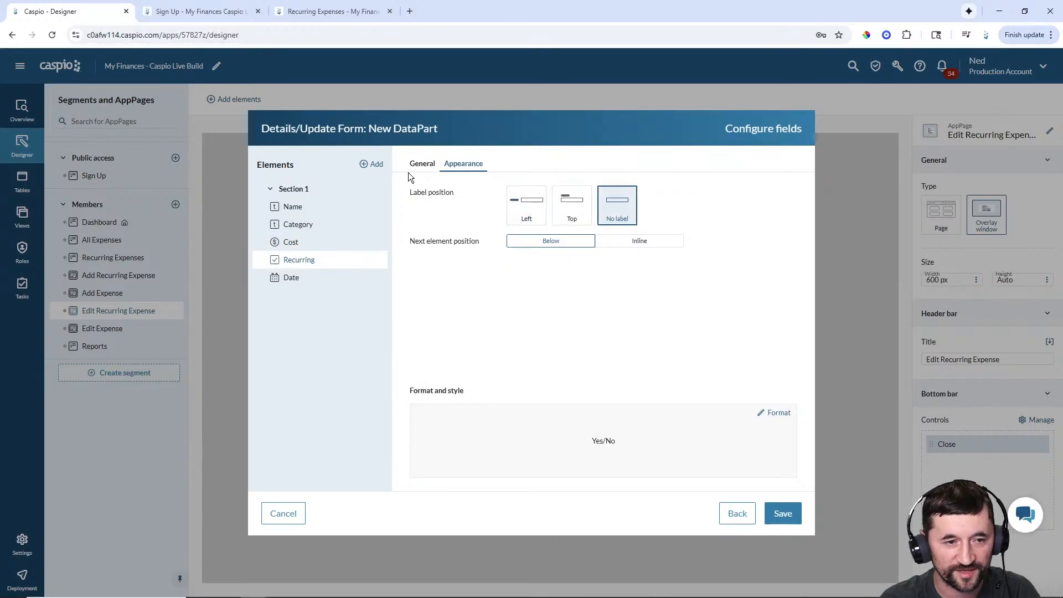
pyautogui.click(422, 166)
pyautogui.click(544, 194)
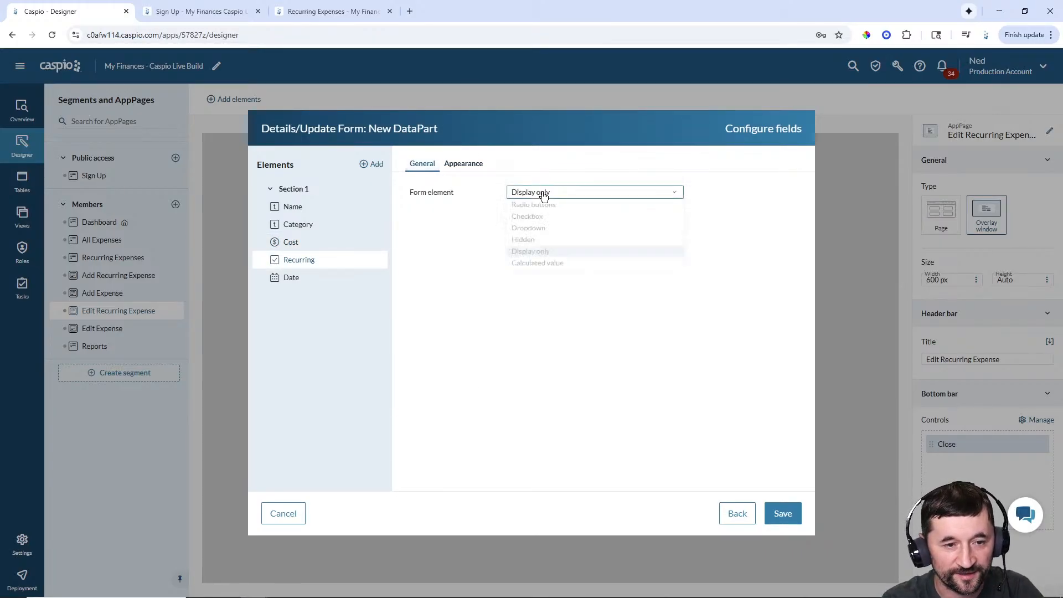
pyautogui.click(536, 219)
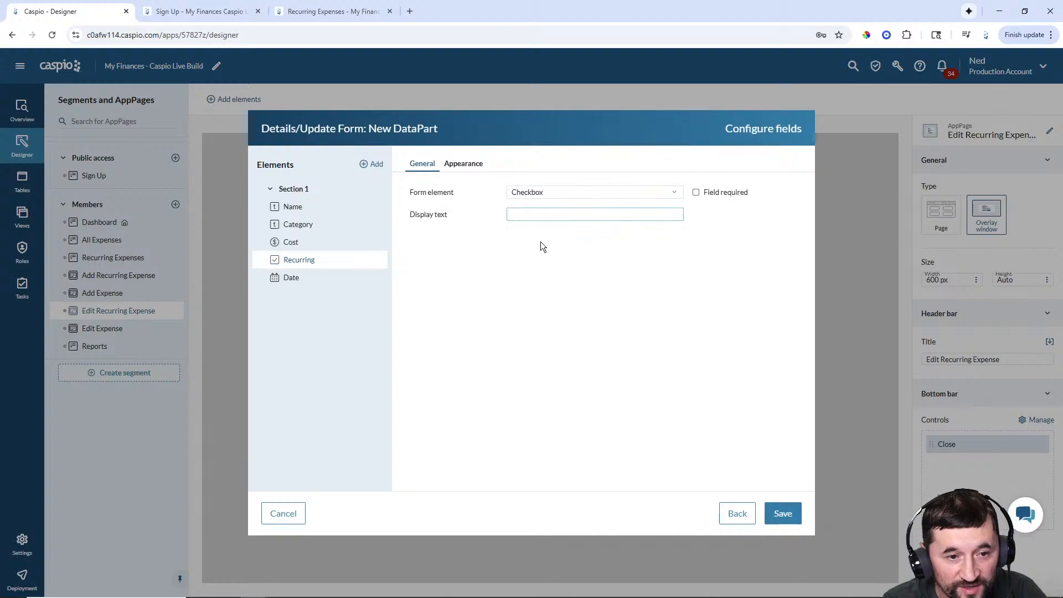
pyautogui.click(534, 215)
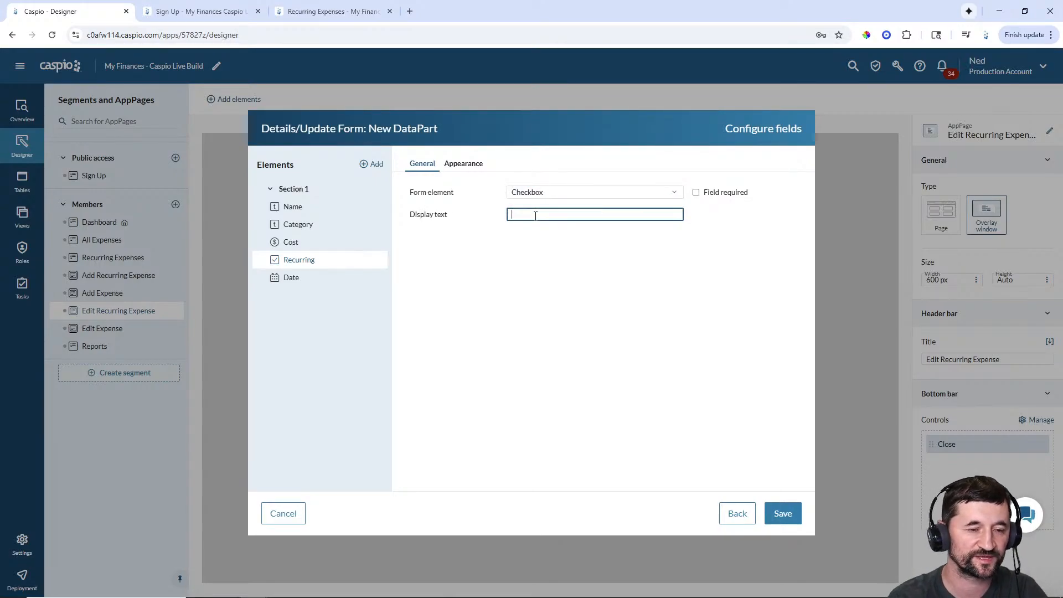
pyautogui.write('Make this')
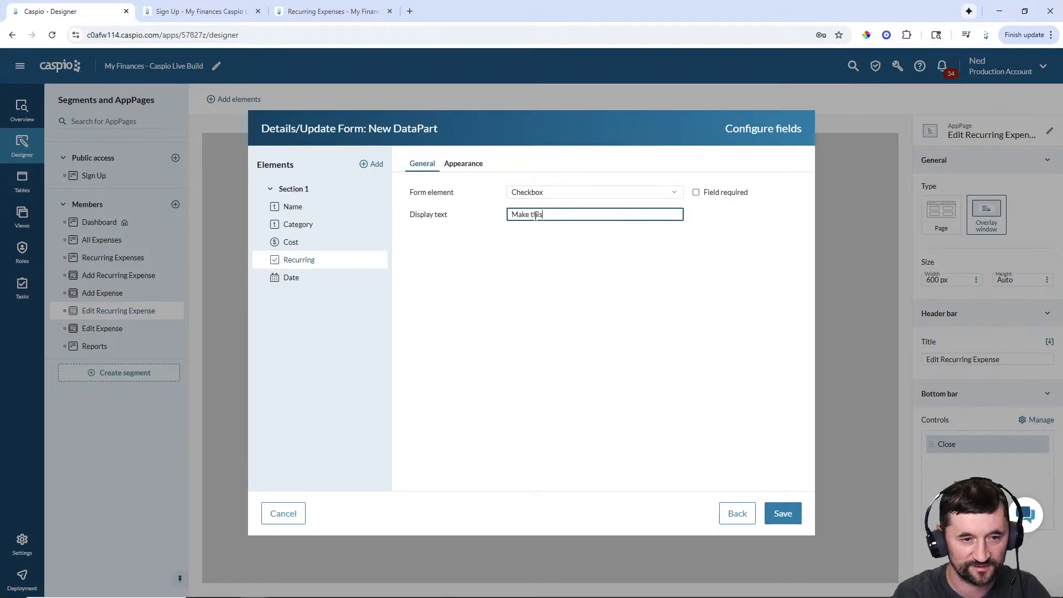
pyautogui.write(' a rec')
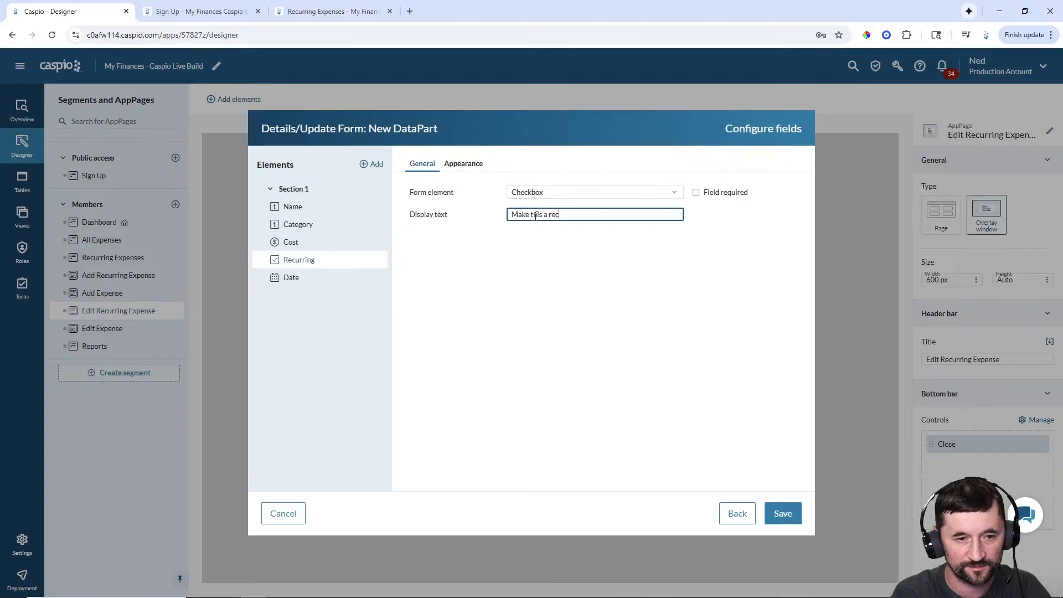
pyautogui.write('urring expense')
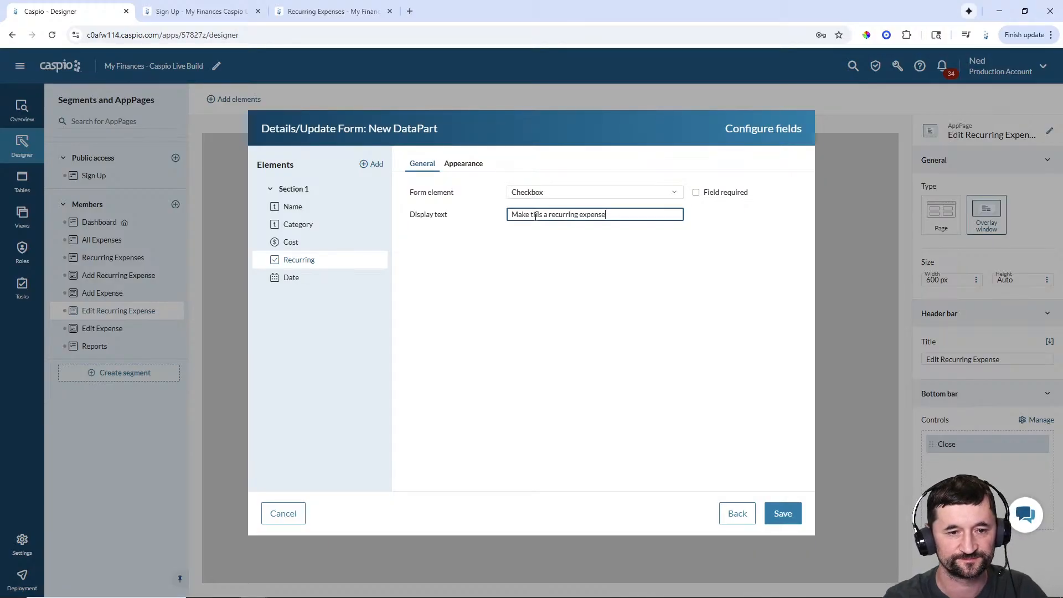
# - Make Date a text field with a floating label, then save the form
pyautogui.click(316, 280)
pyautogui.click(549, 192)
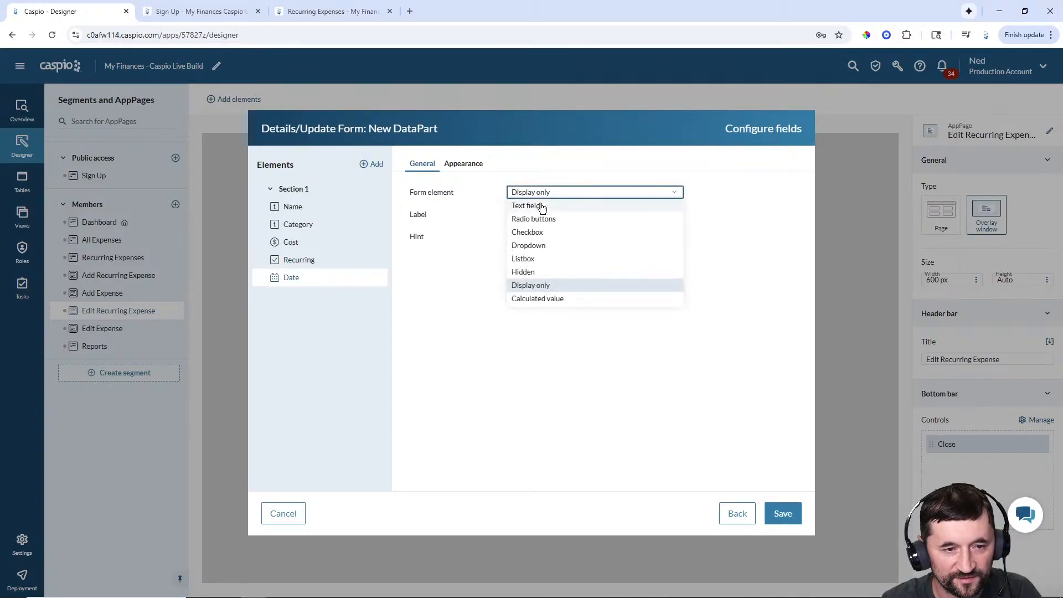
pyautogui.click(541, 204)
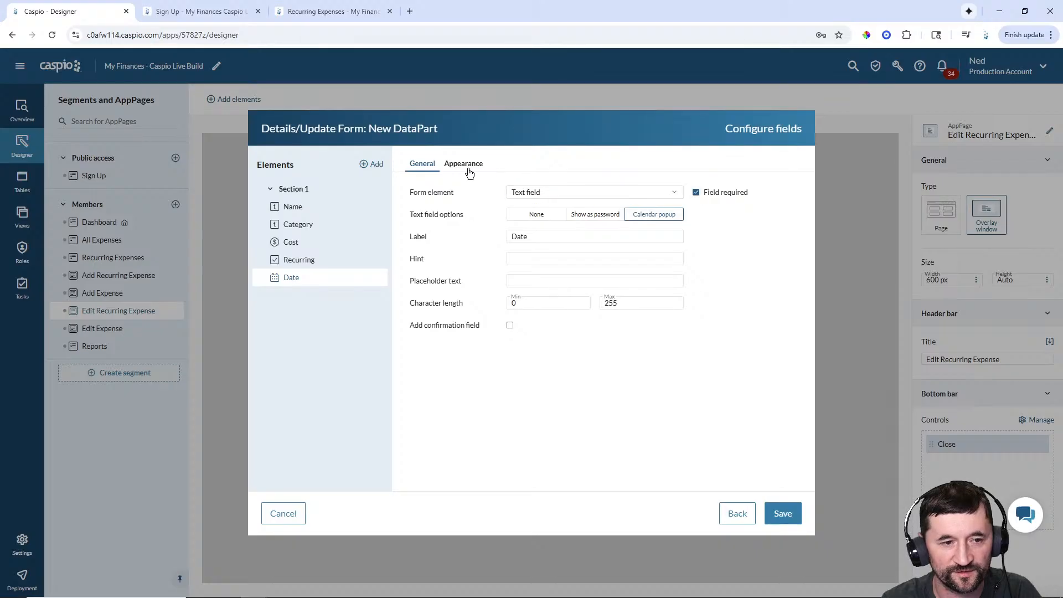
pyautogui.click(464, 165)
pyautogui.click(615, 226)
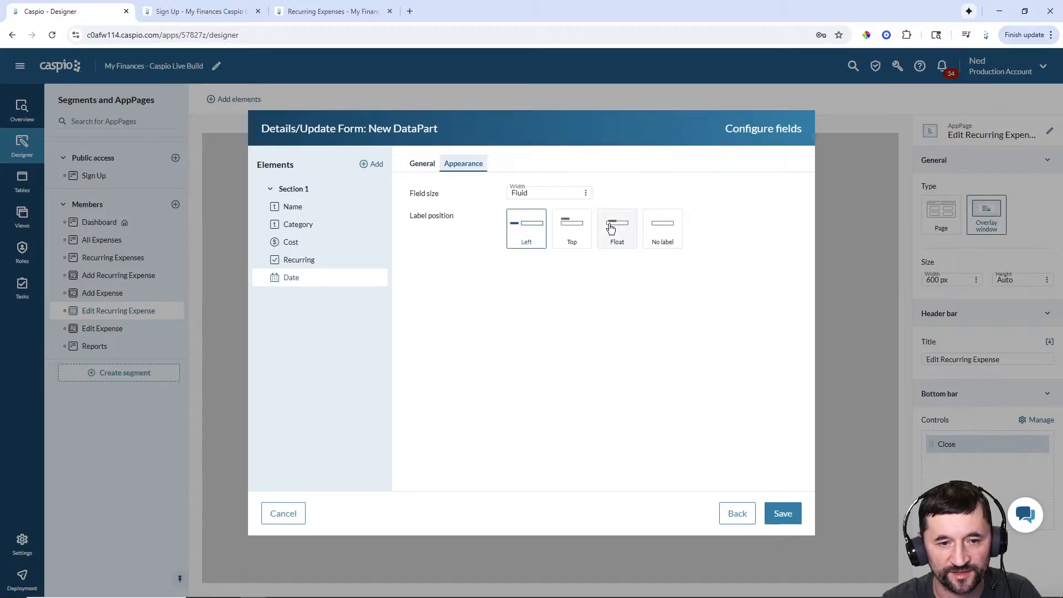
pyautogui.click(782, 516)
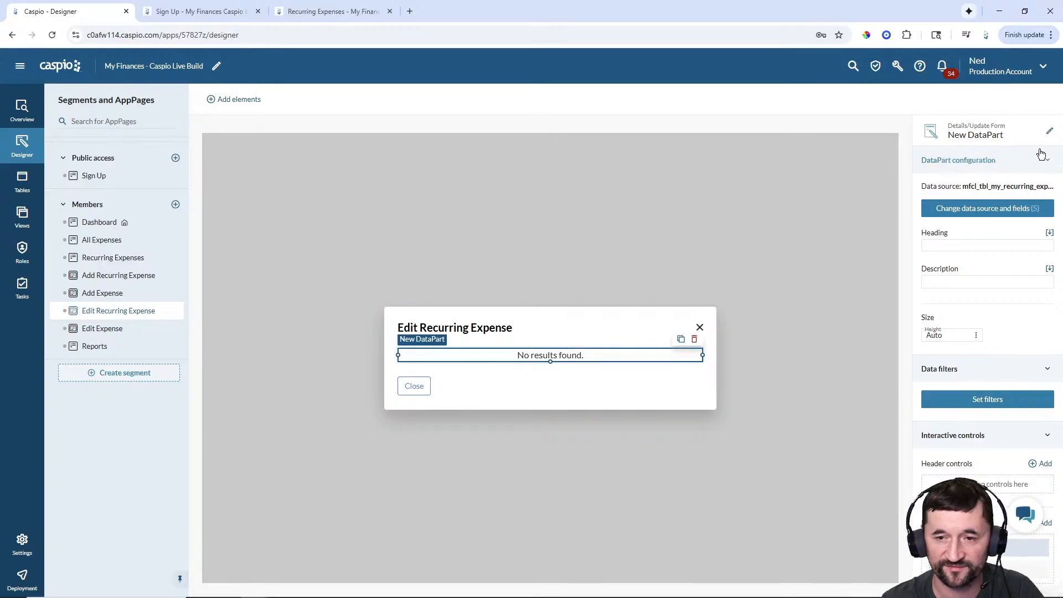
# - Name the form DataPart 'Members - Edit Recurring Expense'
pyautogui.click(1050, 131)
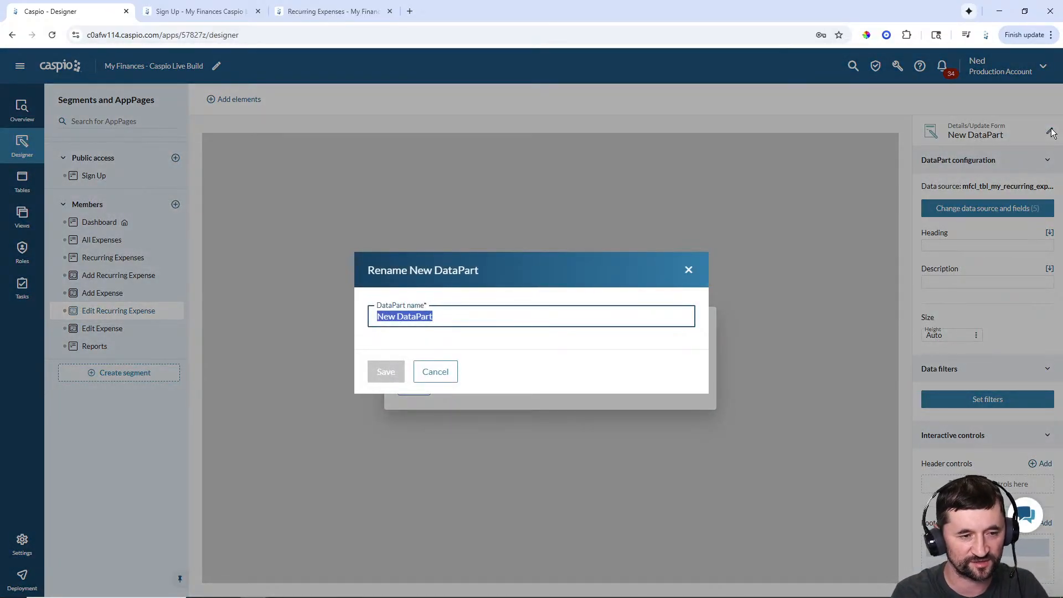
pyautogui.write('Members _')
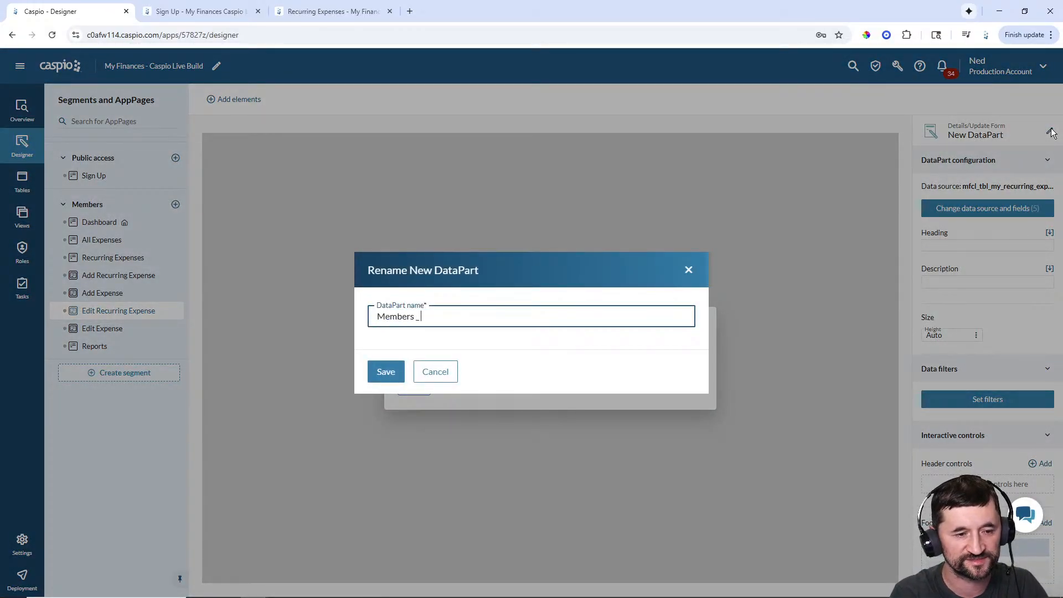
pyautogui.press('BackSpace')
pyautogui.write('- Edit ')
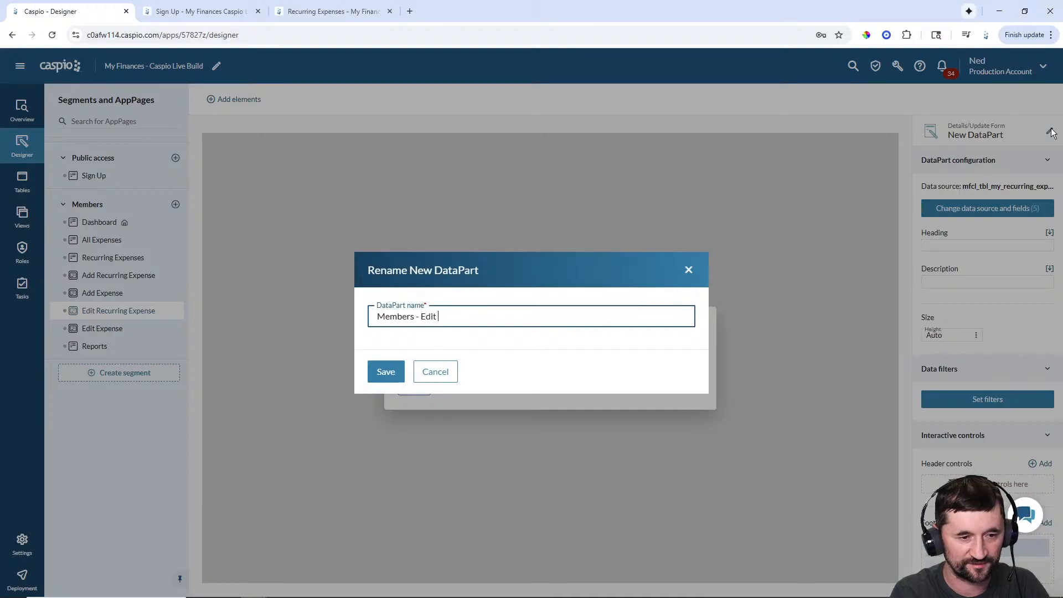
pyautogui.write('Recurring Exp')
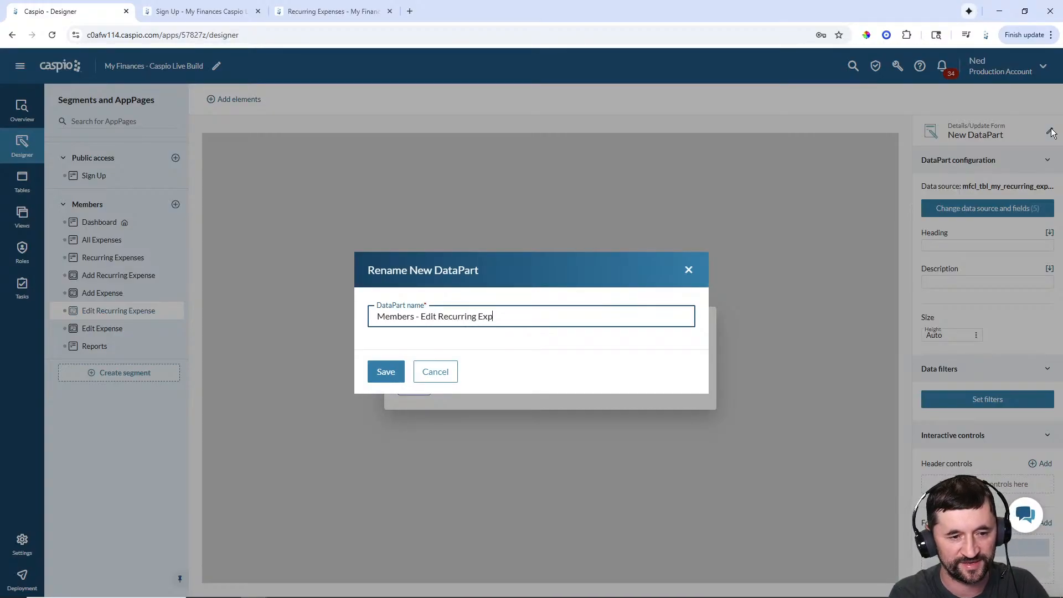
pyautogui.write('ense')
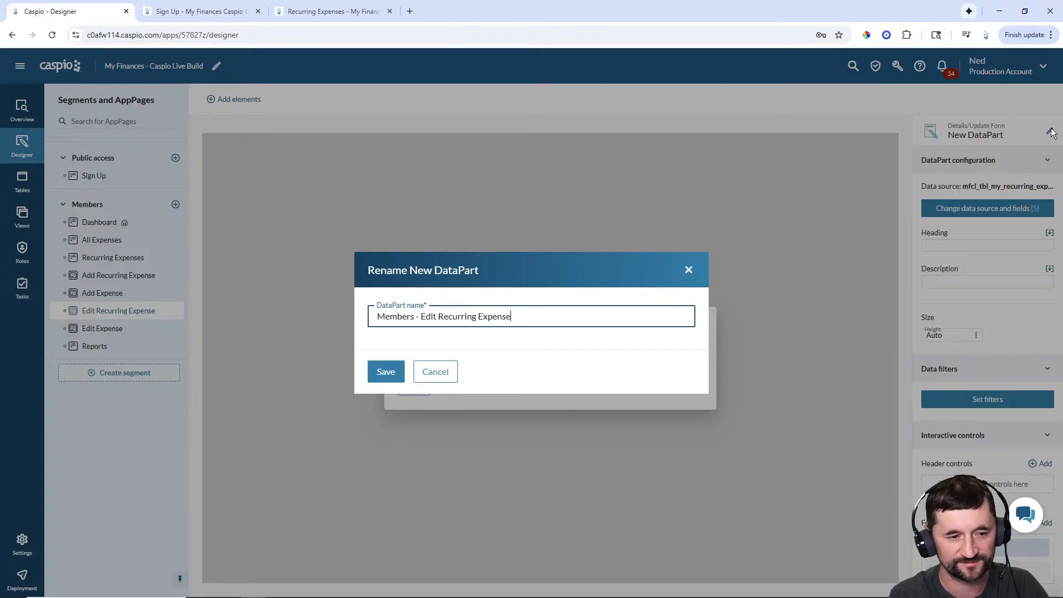
pyautogui.click(396, 373)
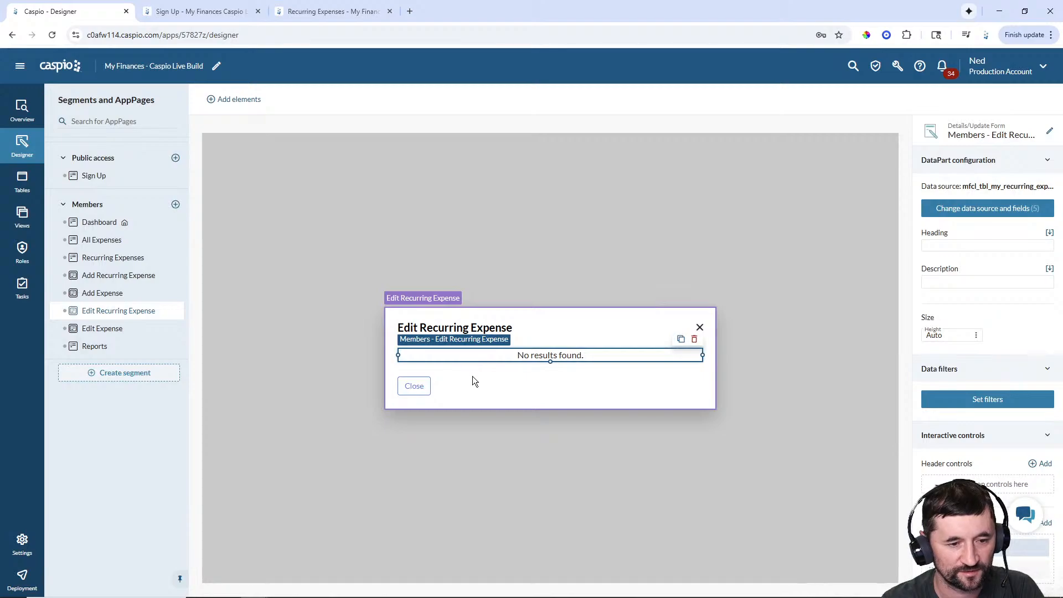
# - Move the Update action into the overlay's bottom bar and save the arrangement
pyautogui.click(578, 406)
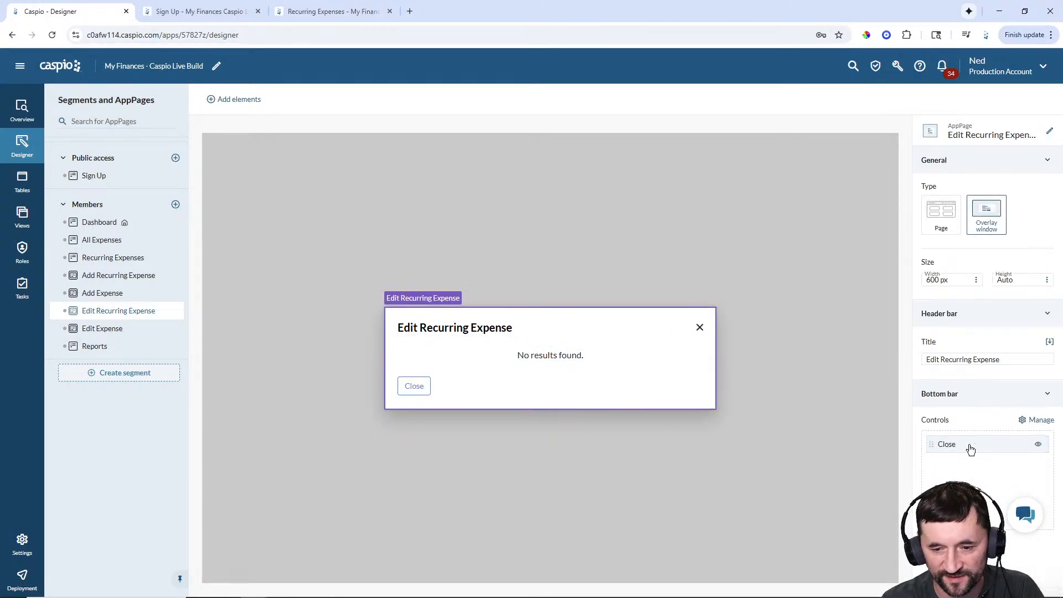
pyautogui.click(1040, 420)
pyautogui.moveTo(731, 447); pyautogui.dragTo(924, 174)
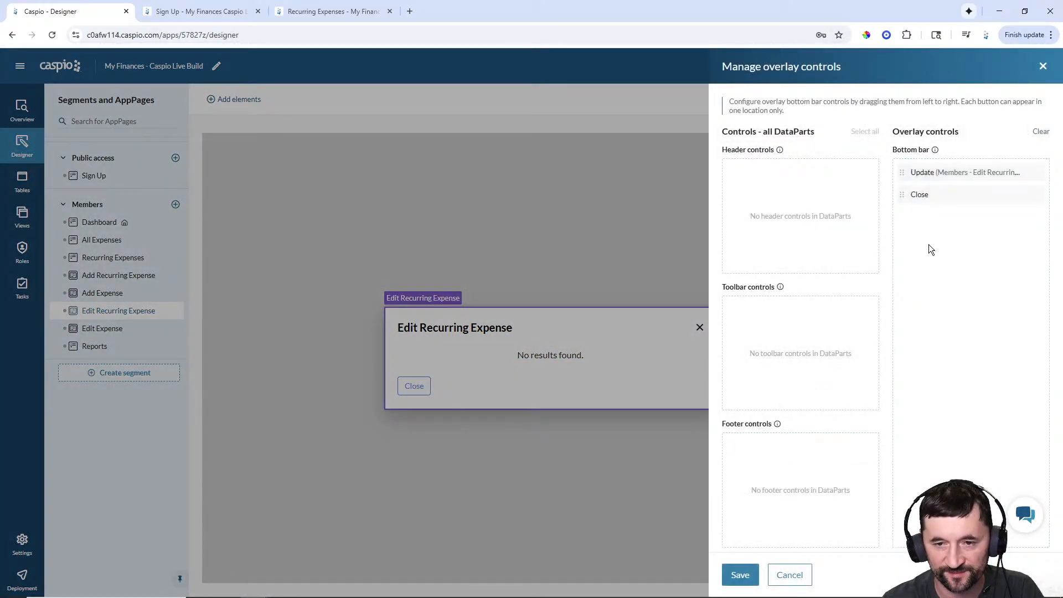
pyautogui.click(738, 577)
pyautogui.click(547, 357)
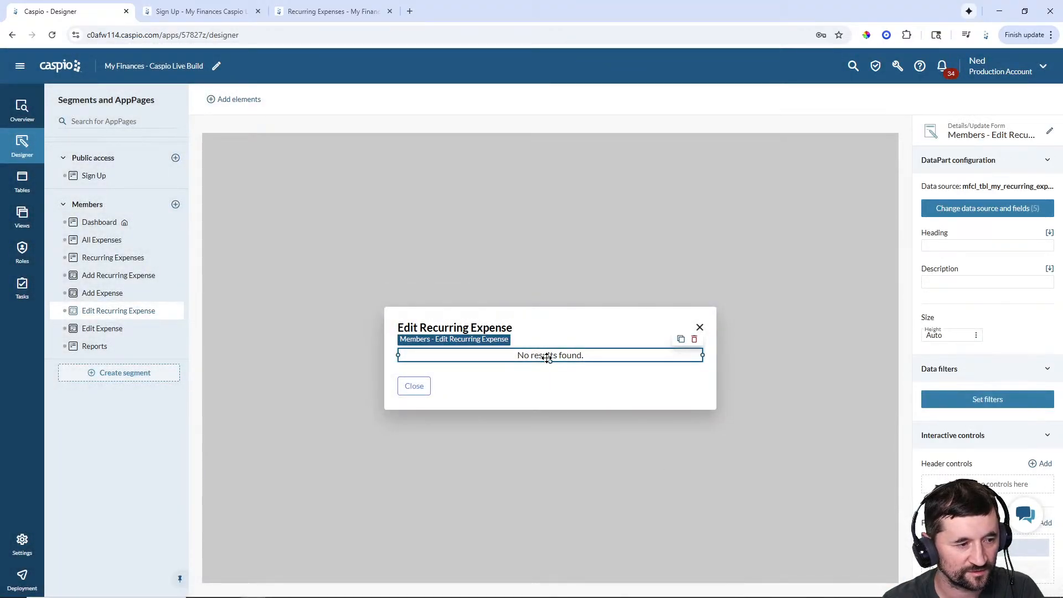
pyautogui.click(113, 258)
# - Add a per-row 'Edit' control to the Recurring Expenses report that opens Edit Recurring Expense
pyautogui.click(546, 267)
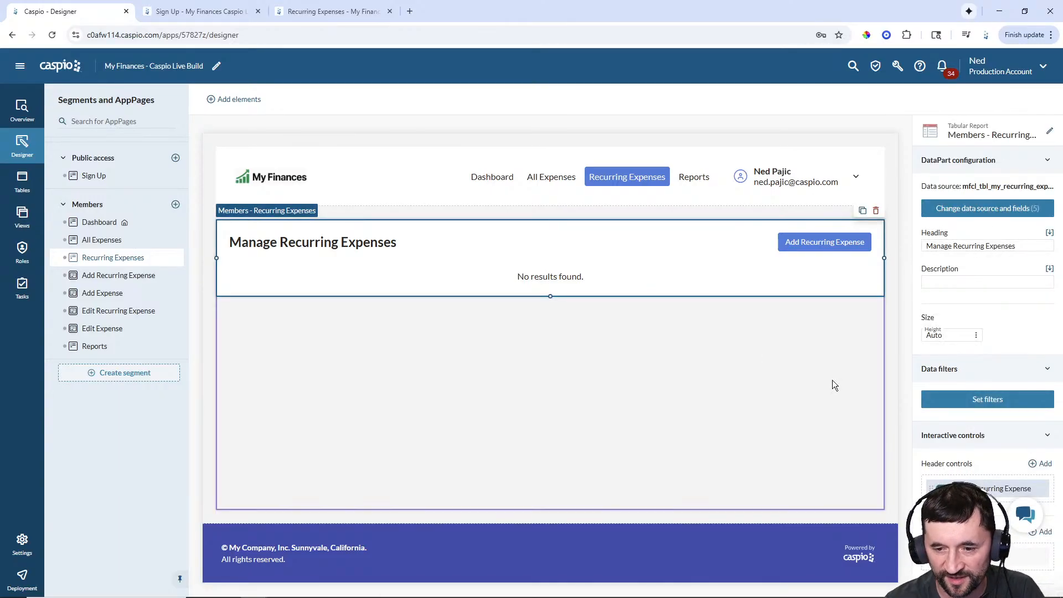
pyautogui.scroll(-4, 975, 421)
pyautogui.click(1044, 380)
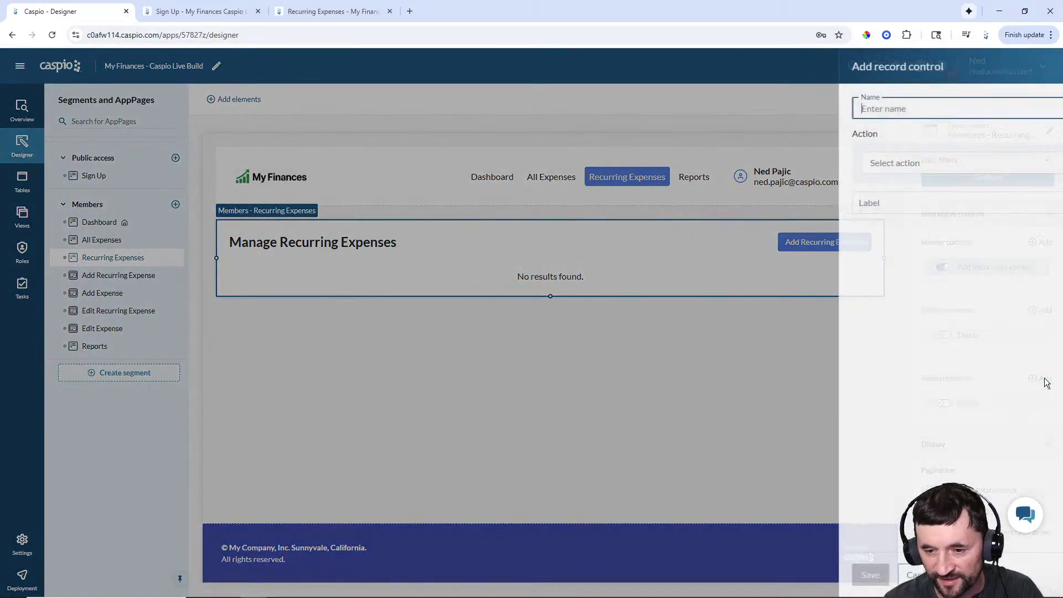
pyautogui.write('Edit')
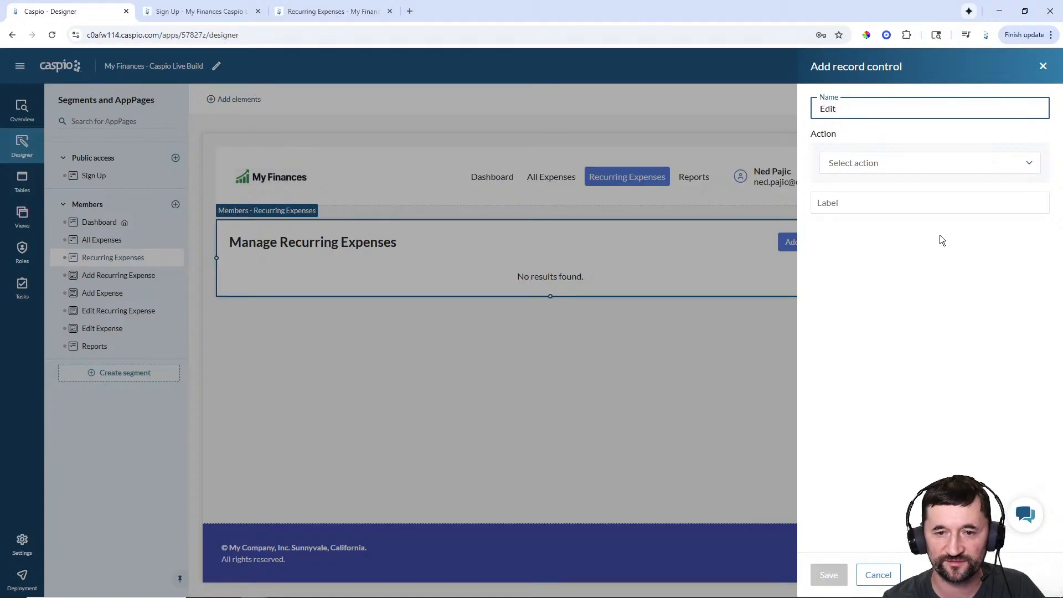
pyautogui.click(885, 166)
pyautogui.click(885, 183)
pyautogui.click(882, 199)
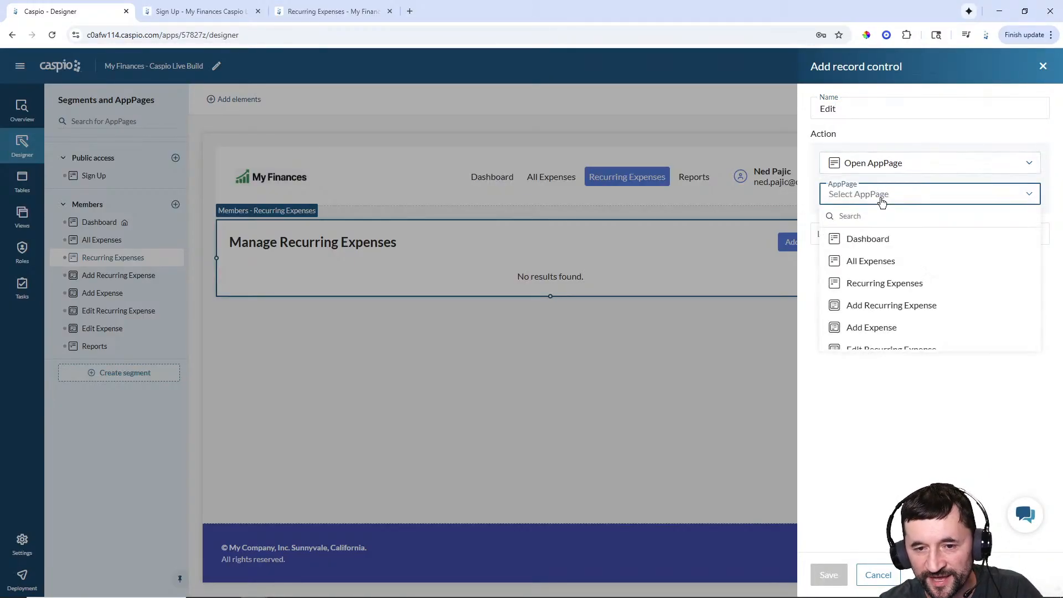
pyautogui.scroll(-1, 896, 288)
pyautogui.click(896, 298)
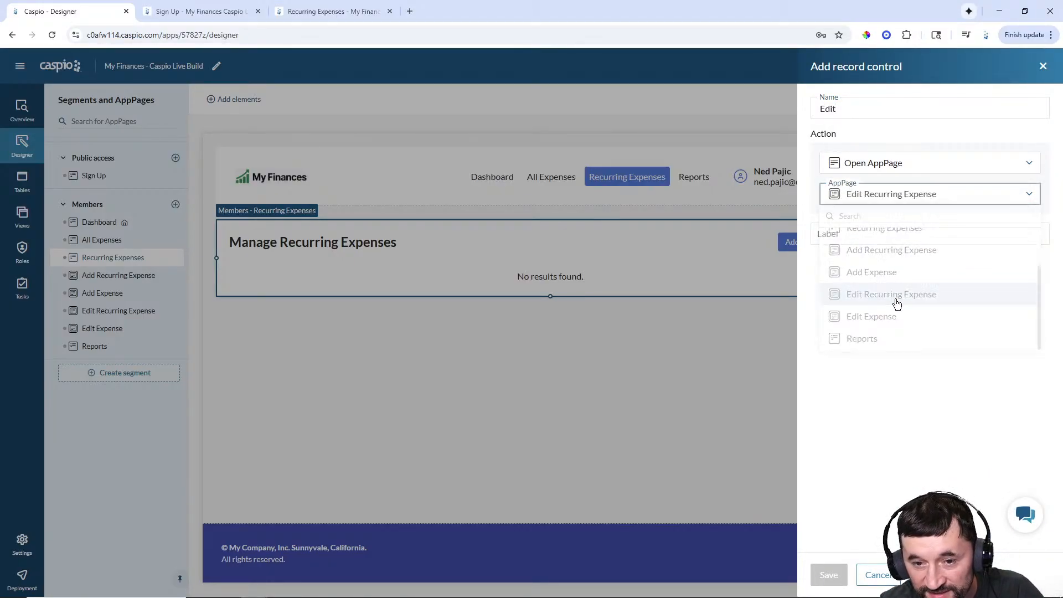
pyautogui.click(864, 235)
pyautogui.write('Edit')
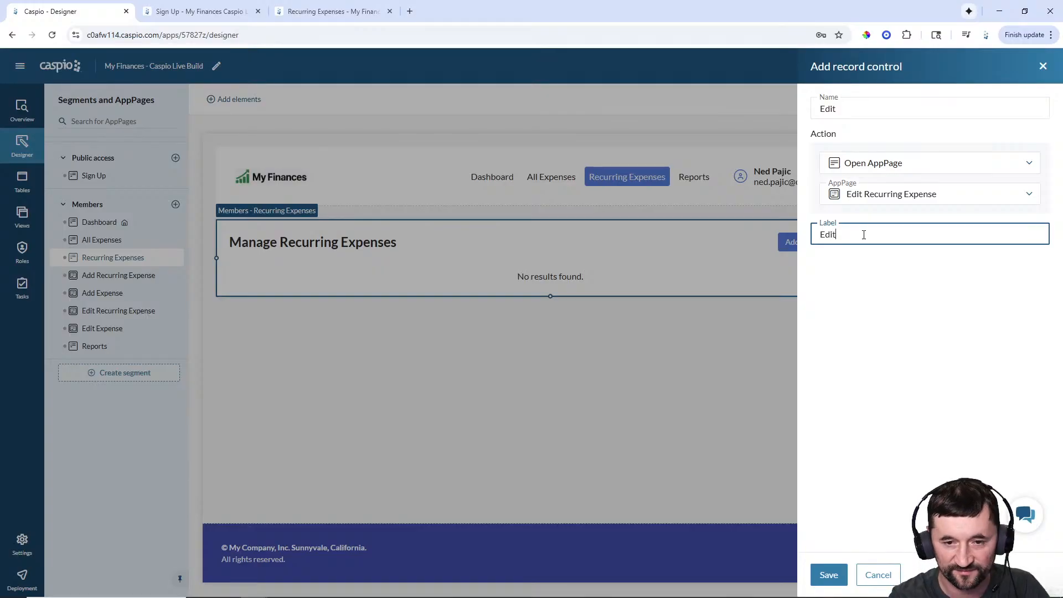
pyautogui.click(825, 578)
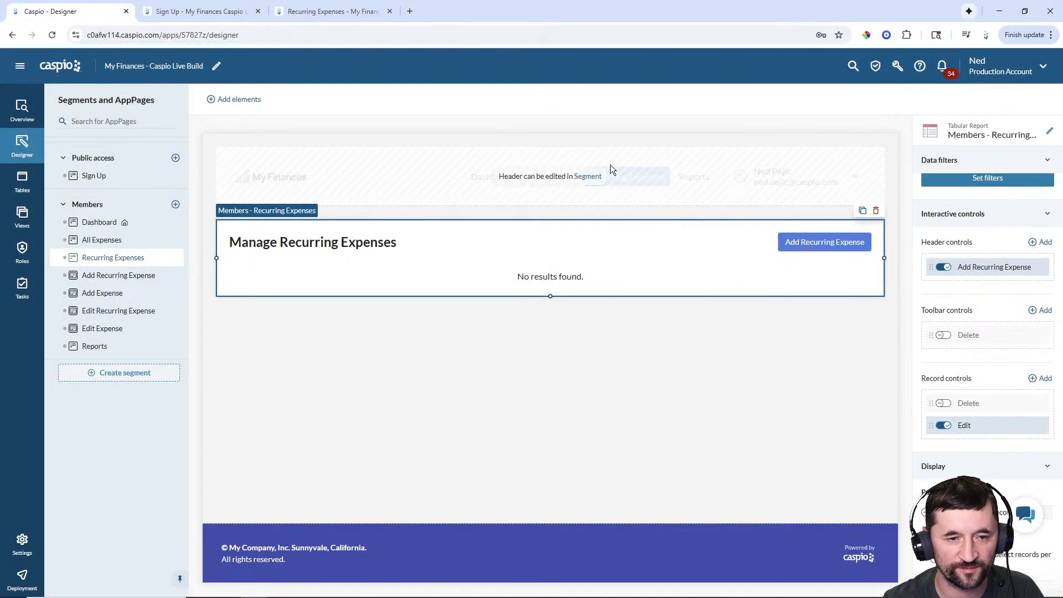
pyautogui.click(333, 12)
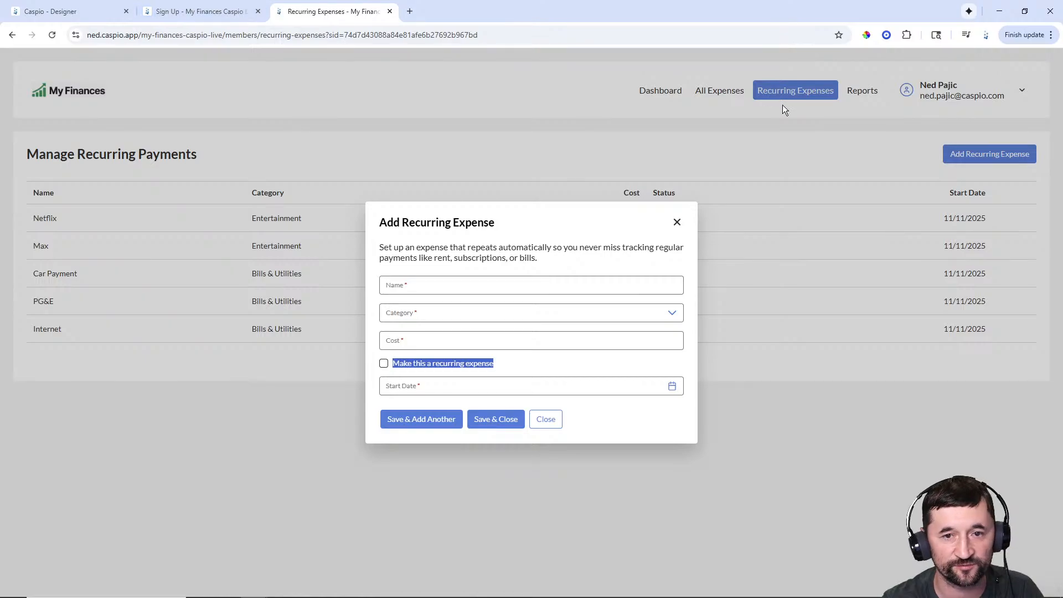
# - Close the Add Recurring Expense form and return to Recurring Expenses via All Expenses
pyautogui.click(548, 424)
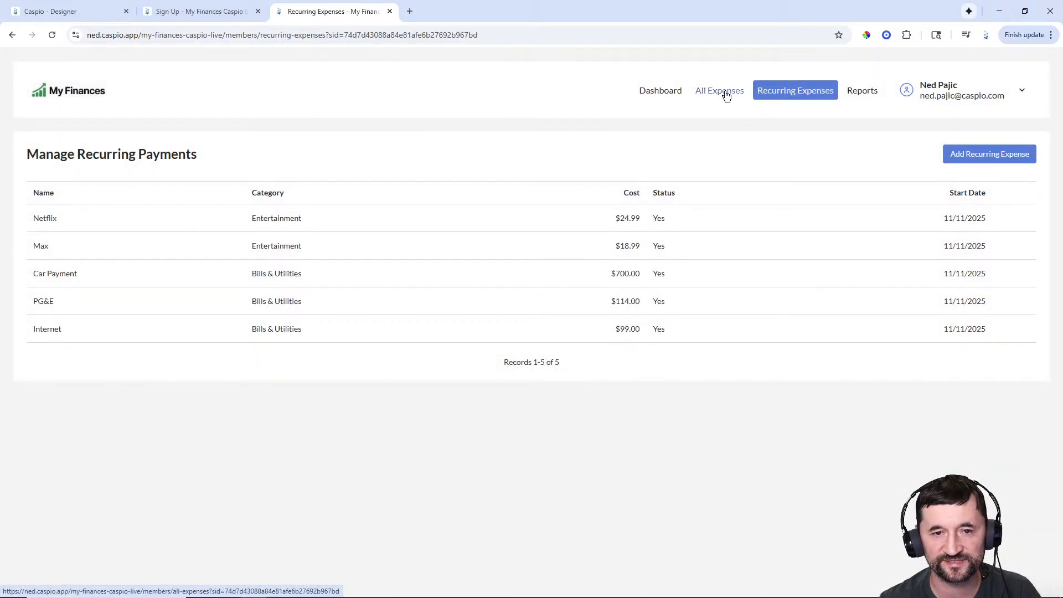
pyautogui.click(724, 97)
pyautogui.click(795, 94)
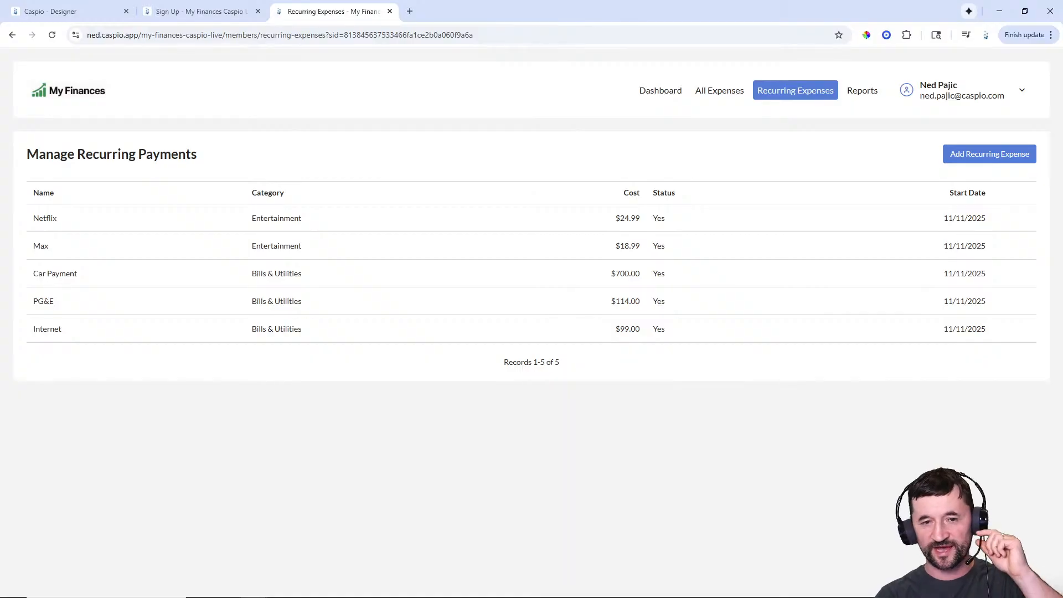
# - Check the live Dashboard's category pie chart, then open the empty Dashboard AppPage in the designer
pyautogui.click(657, 97)
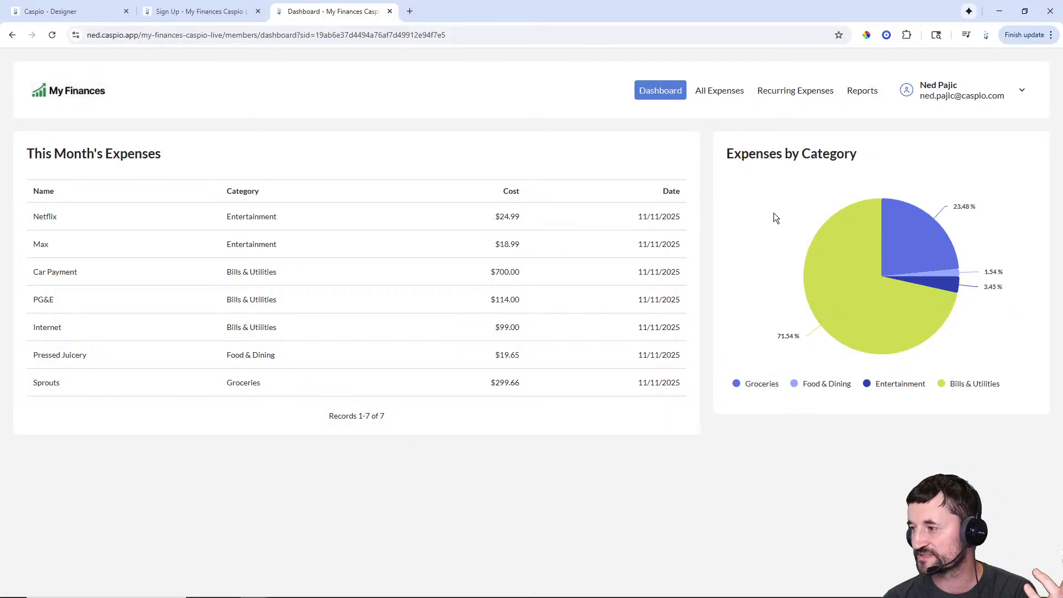
pyautogui.moveTo(923, 303)
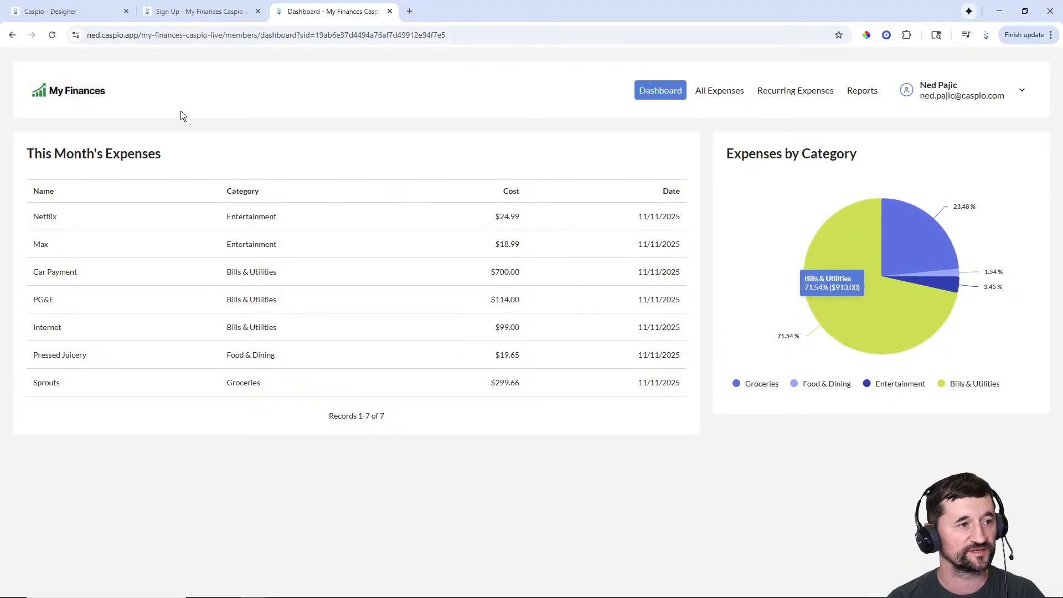
pyautogui.click(70, 12)
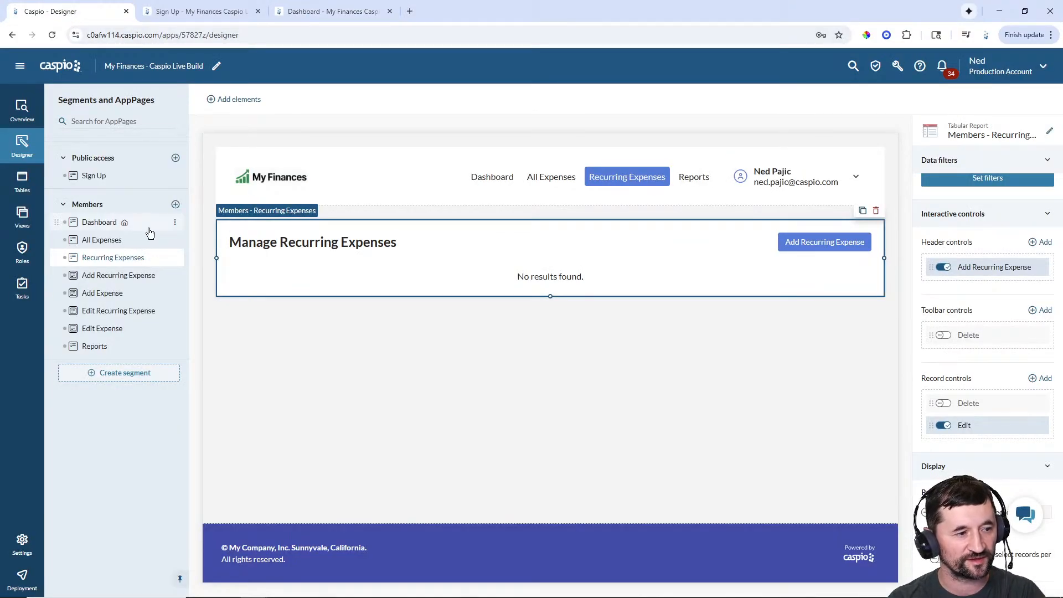
pyautogui.click(97, 224)
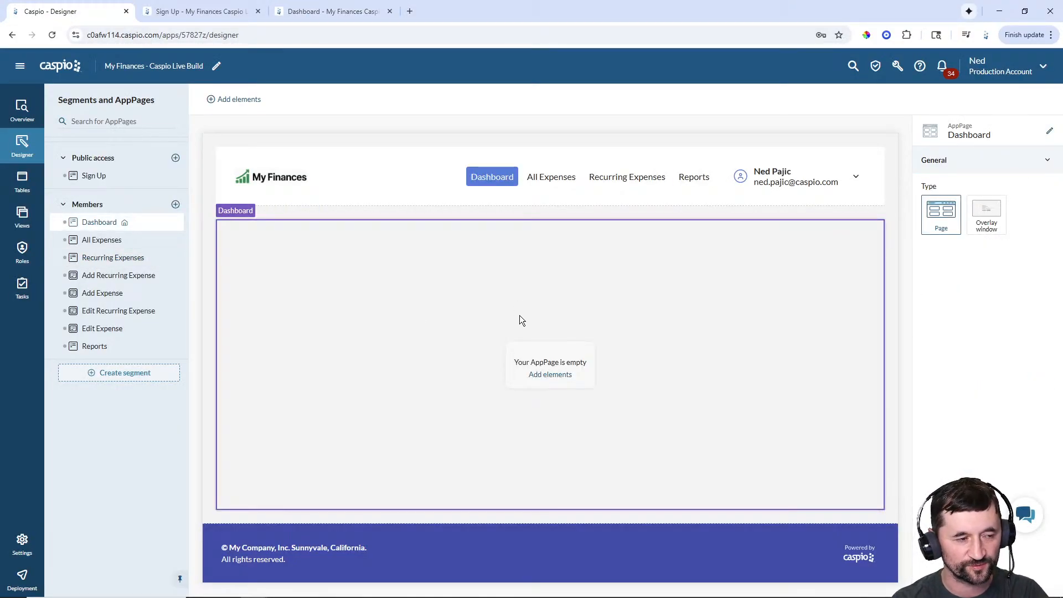
# - Add a tabular report on mfcl_tbl_my_expenses showing Name, Category, Cost and Date to the Dashboard
pyautogui.click(556, 375)
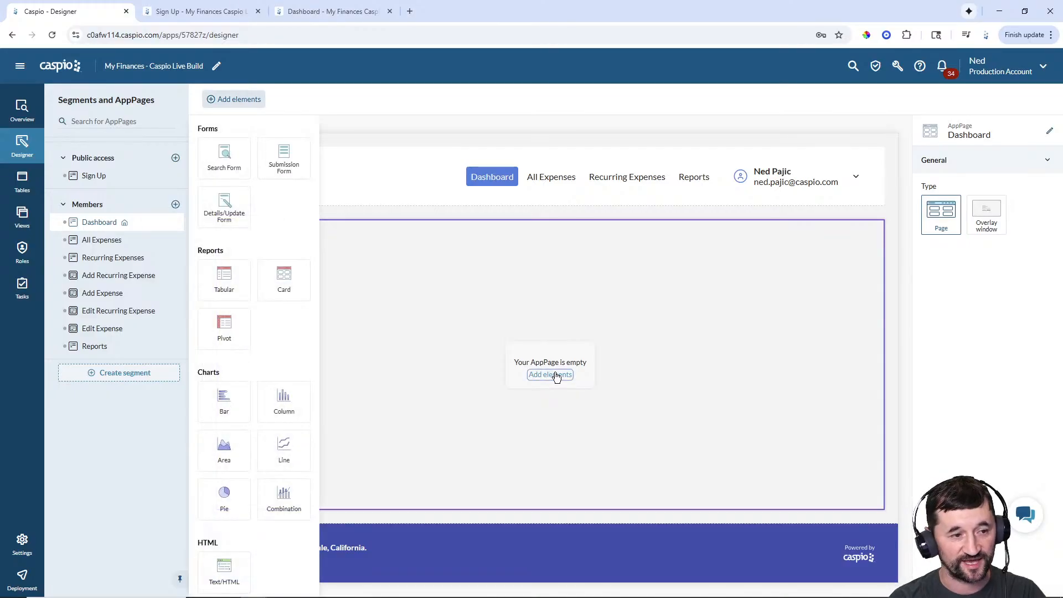
pyautogui.moveTo(224, 277); pyautogui.dragTo(405, 251)
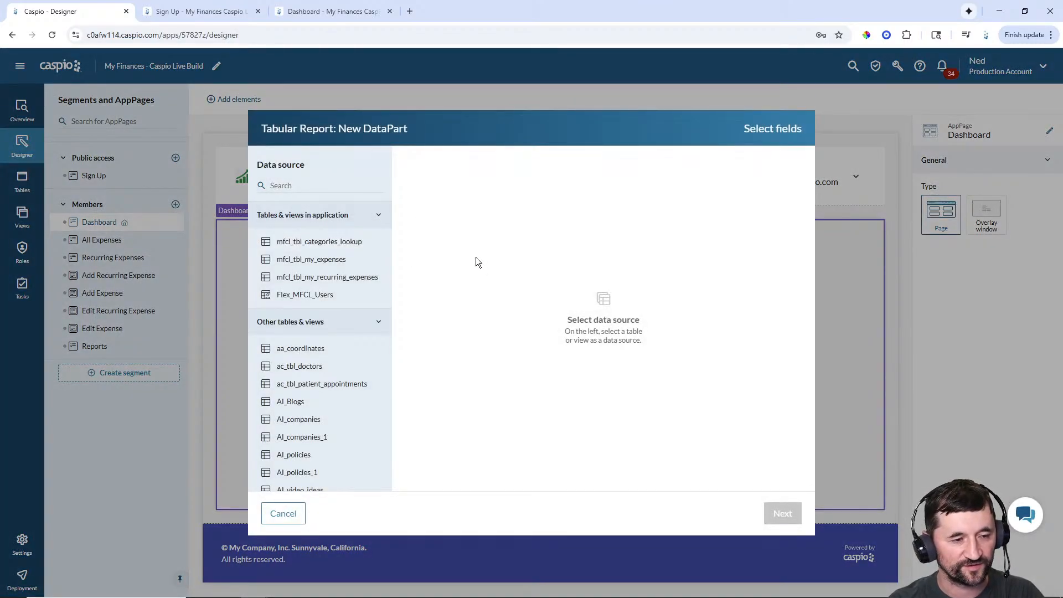
pyautogui.click(334, 261)
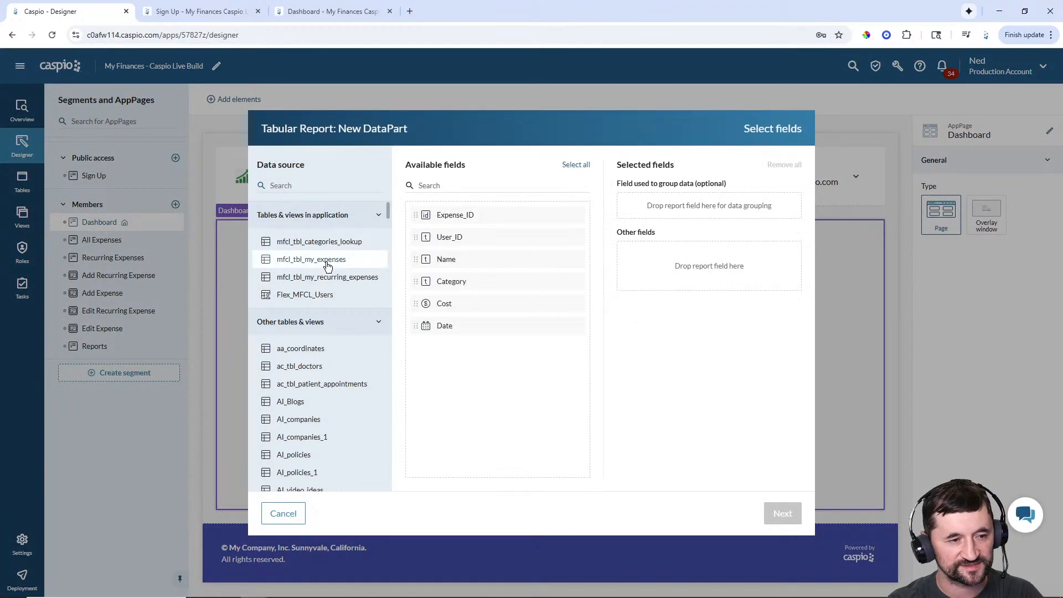
pyautogui.click(324, 9)
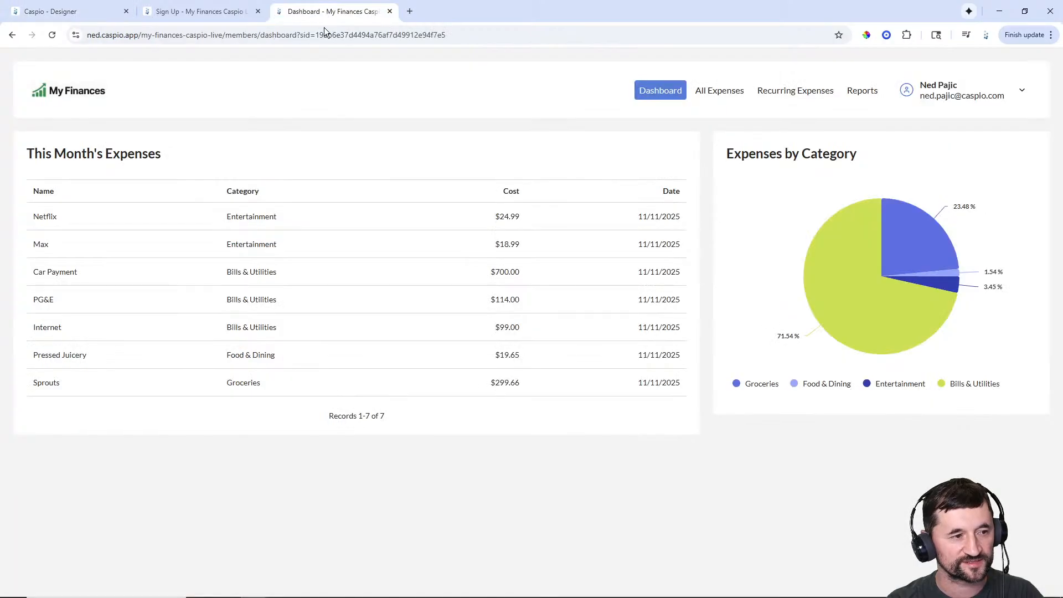
pyautogui.click(60, 11)
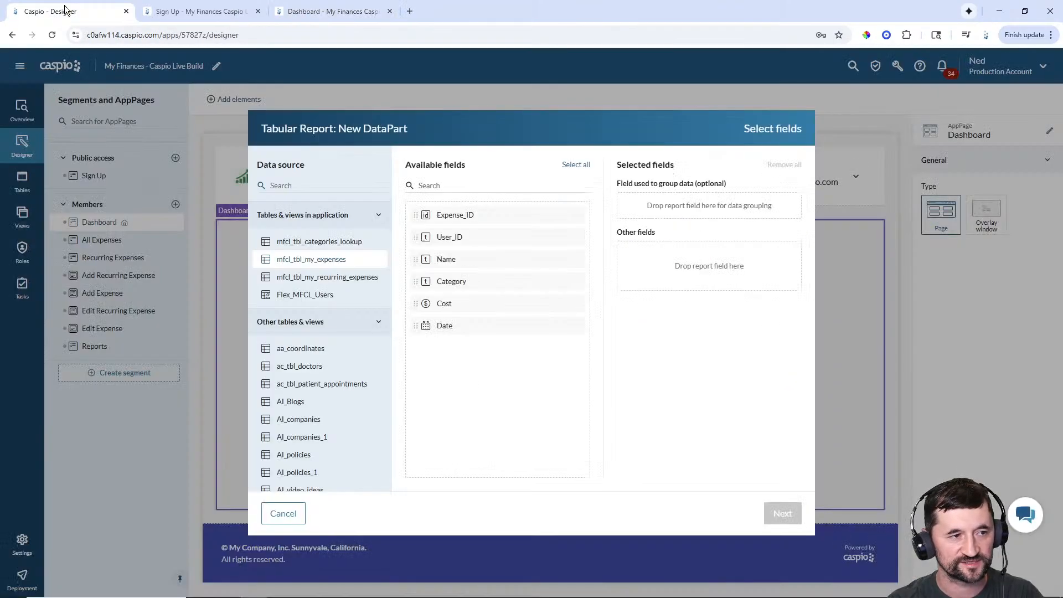
pyautogui.click(456, 261)
pyautogui.click(455, 262)
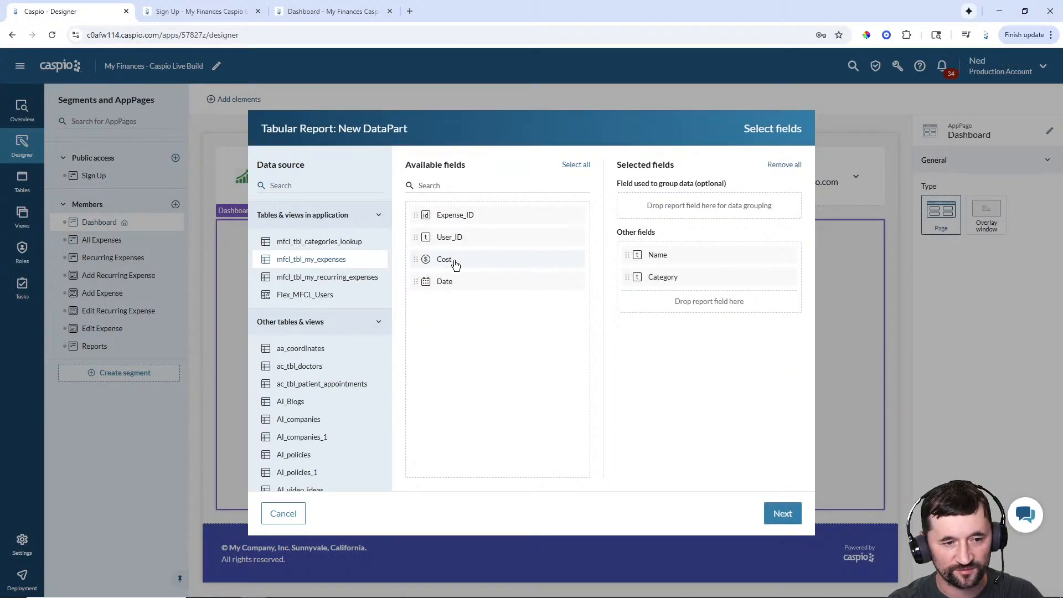
pyautogui.click(452, 262)
pyautogui.click(465, 263)
pyautogui.click(781, 513)
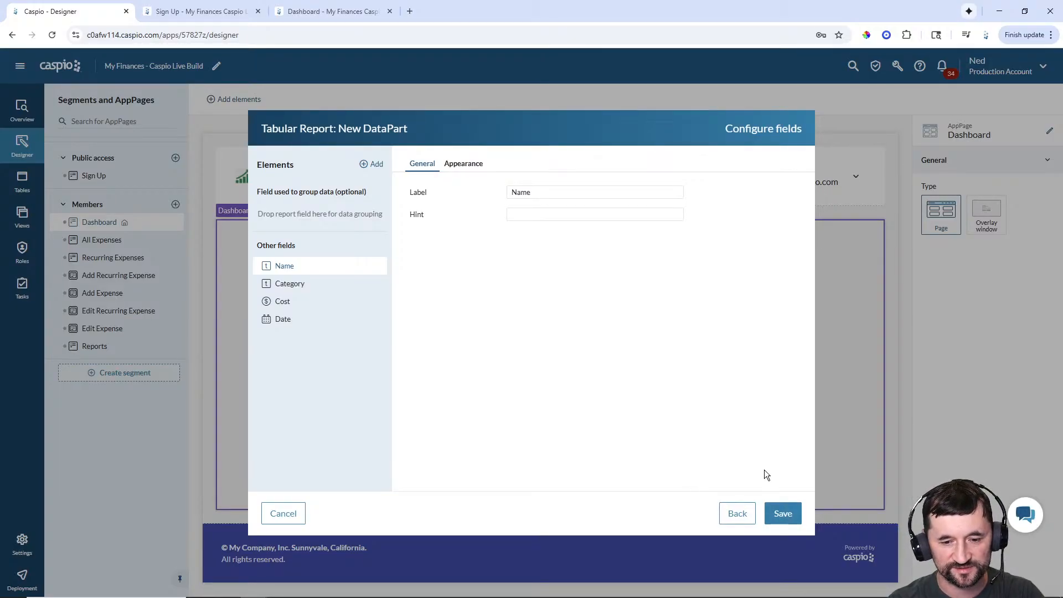
pyautogui.click(784, 513)
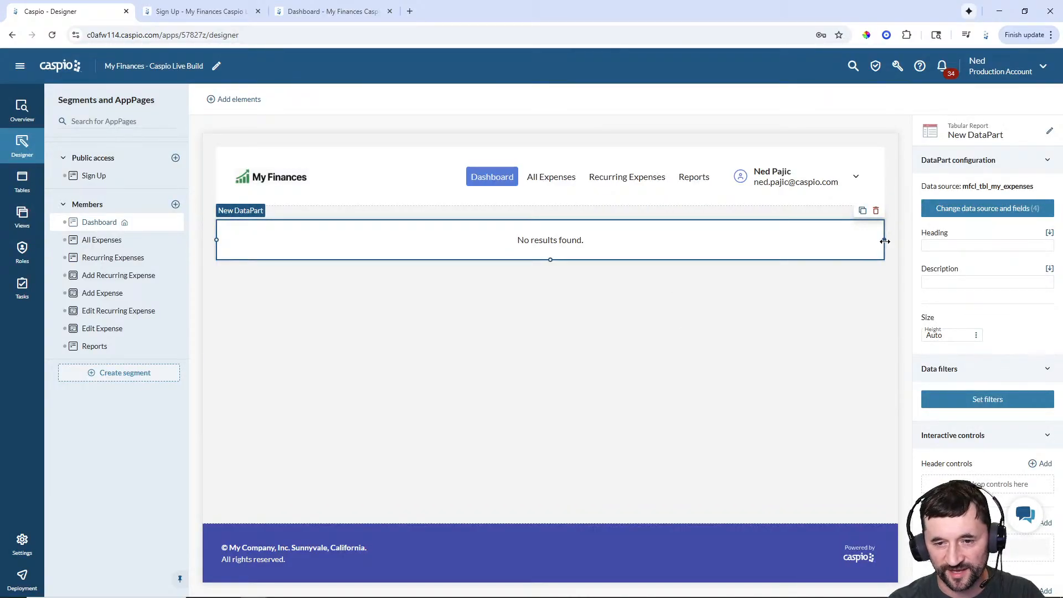
# - Narrow the report's width and rename it 'Members - This Month Expenses'
pyautogui.moveTo(884, 240); pyautogui.dragTo(777, 240)
pyautogui.moveTo(709, 240); pyautogui.dragTo(714, 240)
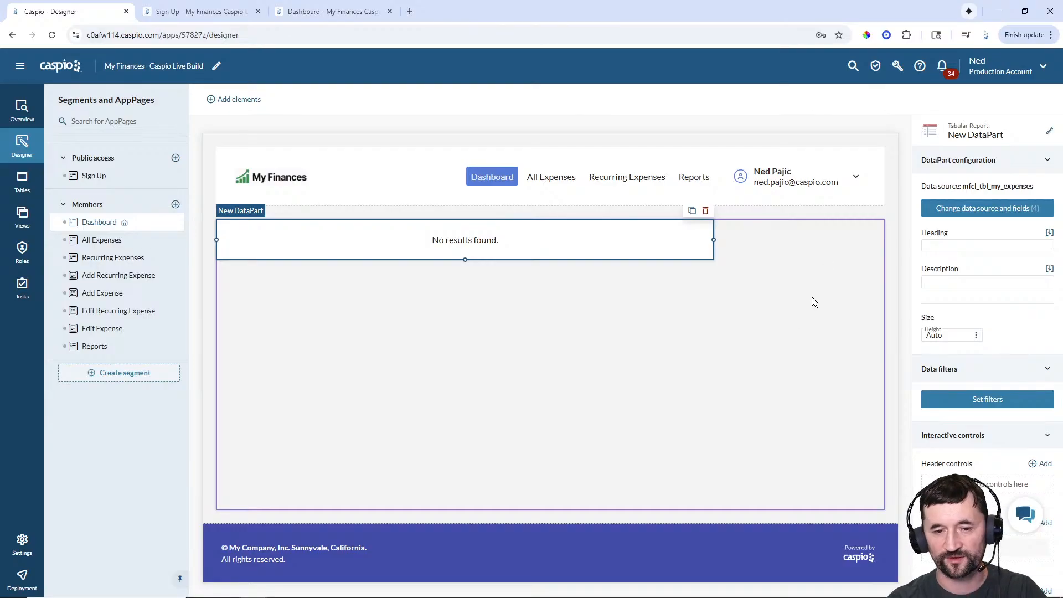
pyautogui.click(1049, 133)
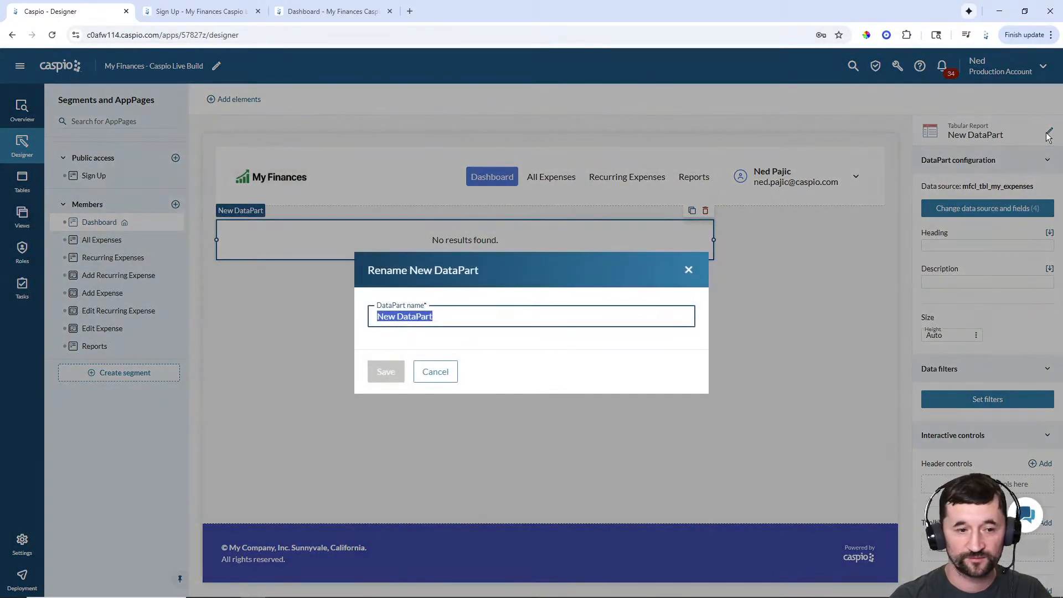
pyautogui.write('Mem')
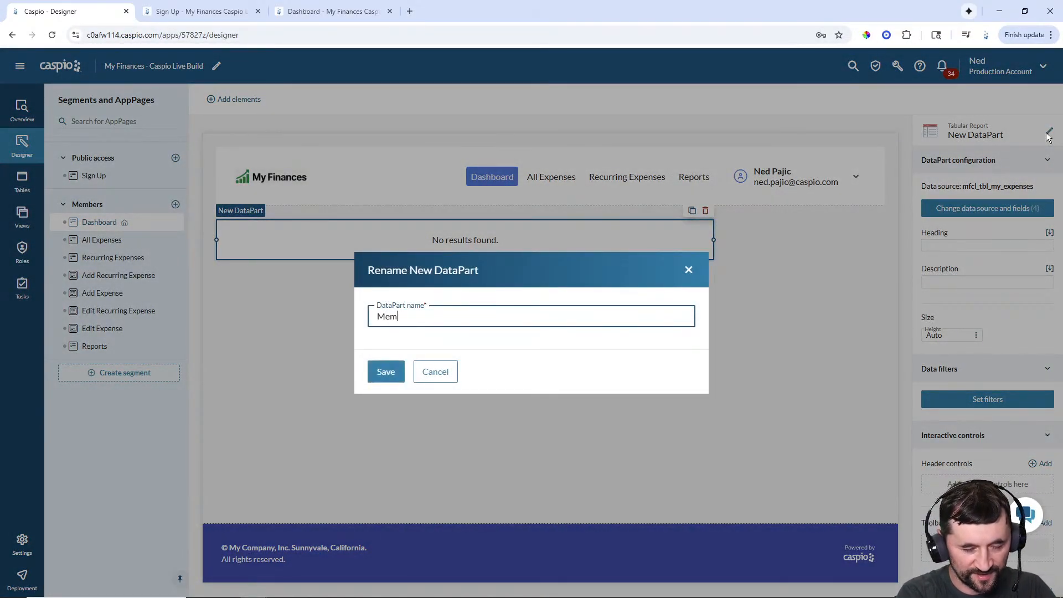
pyautogui.write('bers - This')
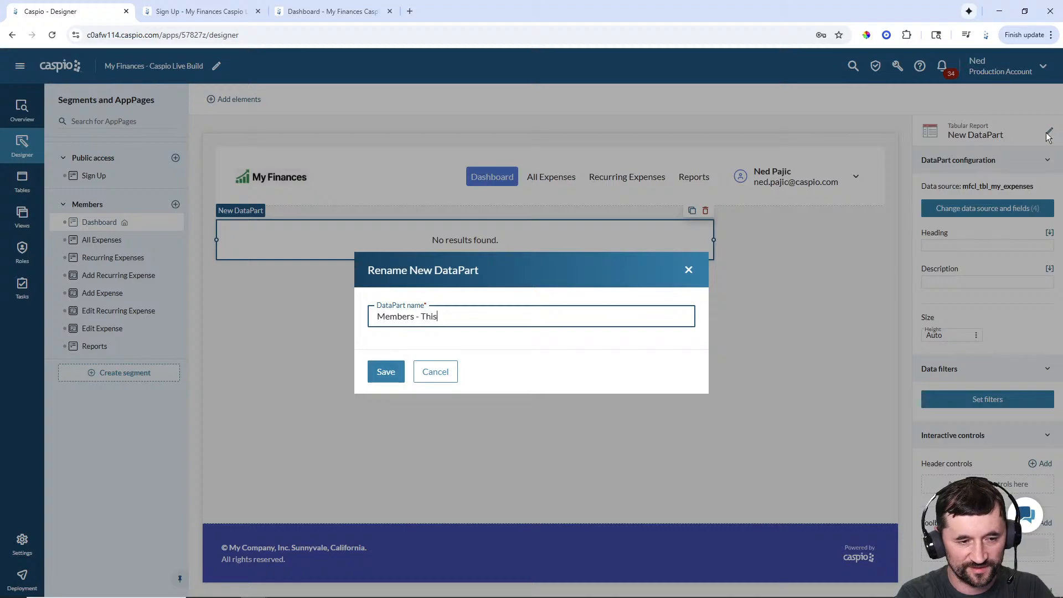
pyautogui.write(' Month Expneses')
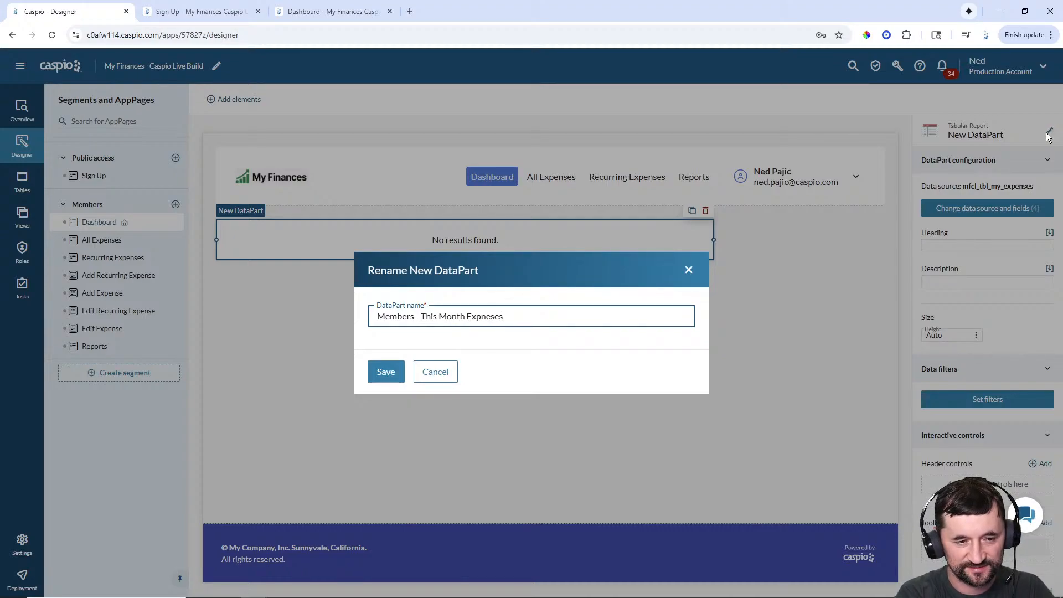
pyautogui.press('BackSpace')
pyautogui.press('BackSpace')
pyautogui.press('BackSpace')
pyautogui.press('BackSpace')
pyautogui.write('enses')
pyautogui.press('Return')
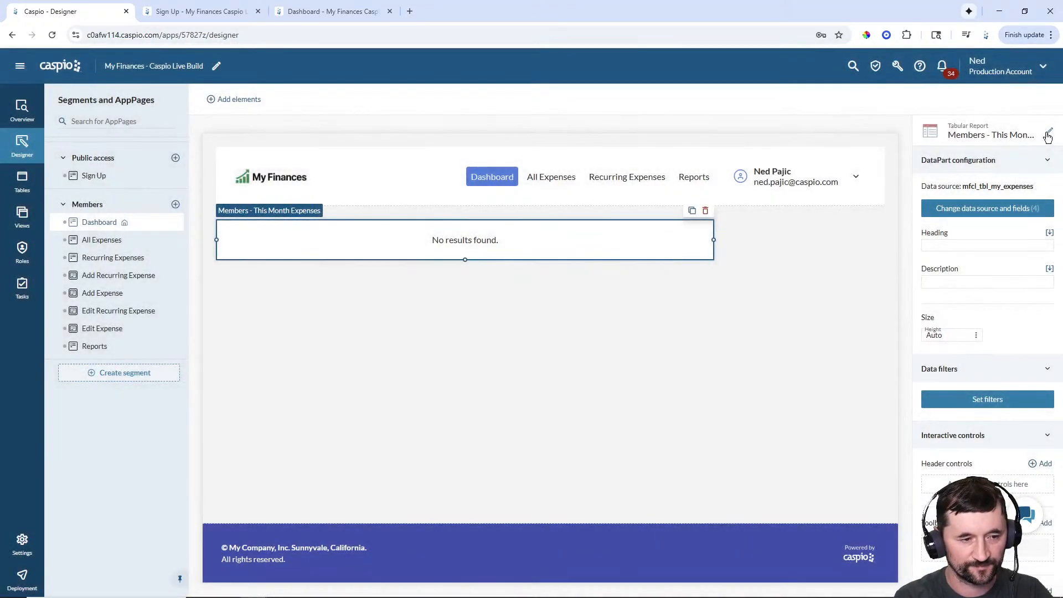
# - Copy the live heading 'This Month's Expenses' into the report's Heading
pyautogui.click(275, 13)
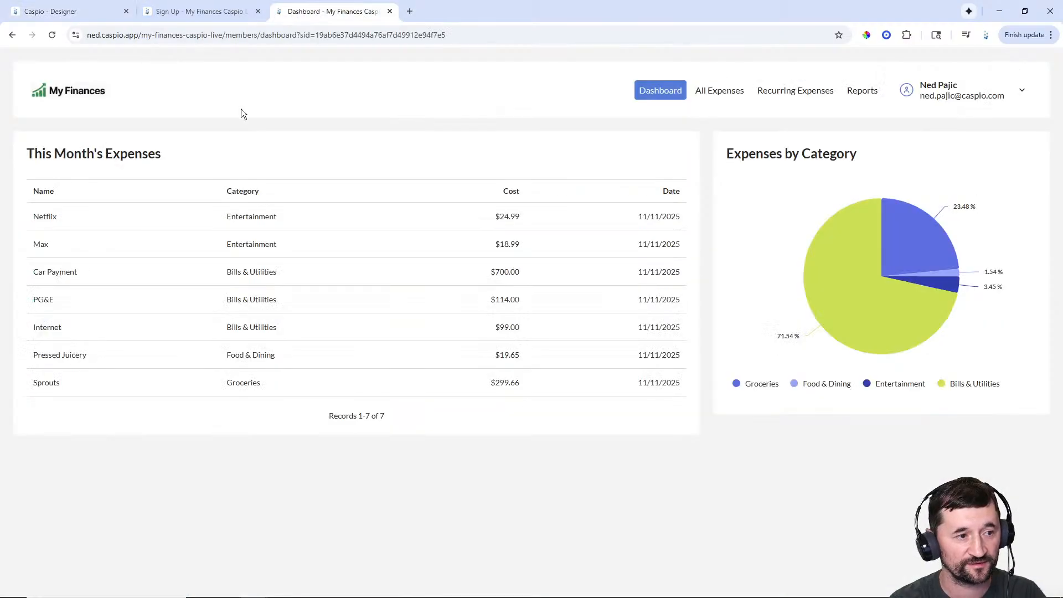
pyautogui.moveTo(171, 159); pyautogui.dragTo(29, 160)
pyautogui.hotkey('ctrl', 'c')
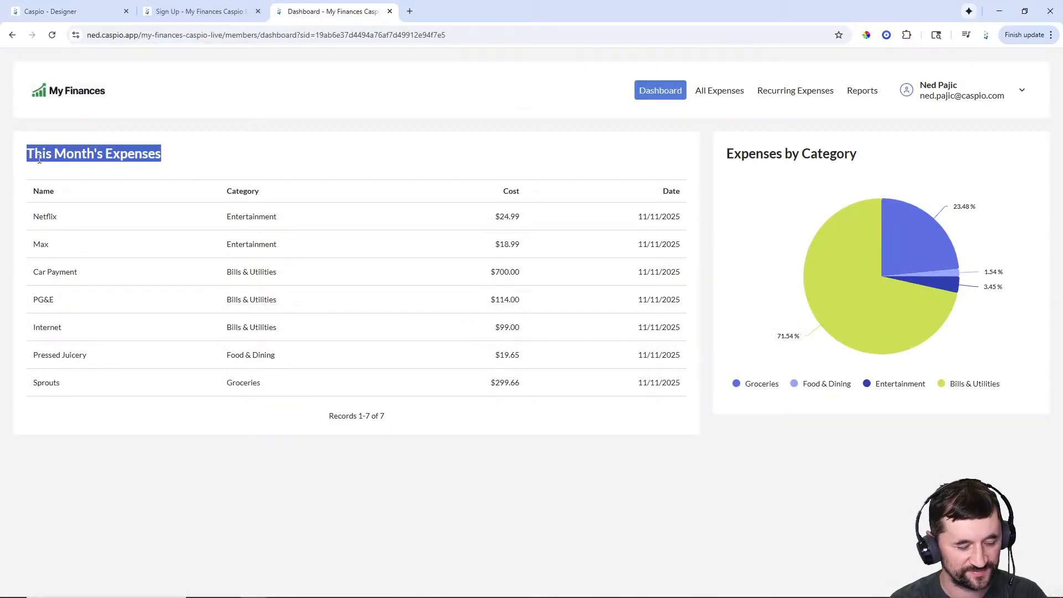
pyautogui.click(50, 11)
pyautogui.click(930, 246)
pyautogui.hotkey('ctrl', 'v')
pyautogui.click(779, 291)
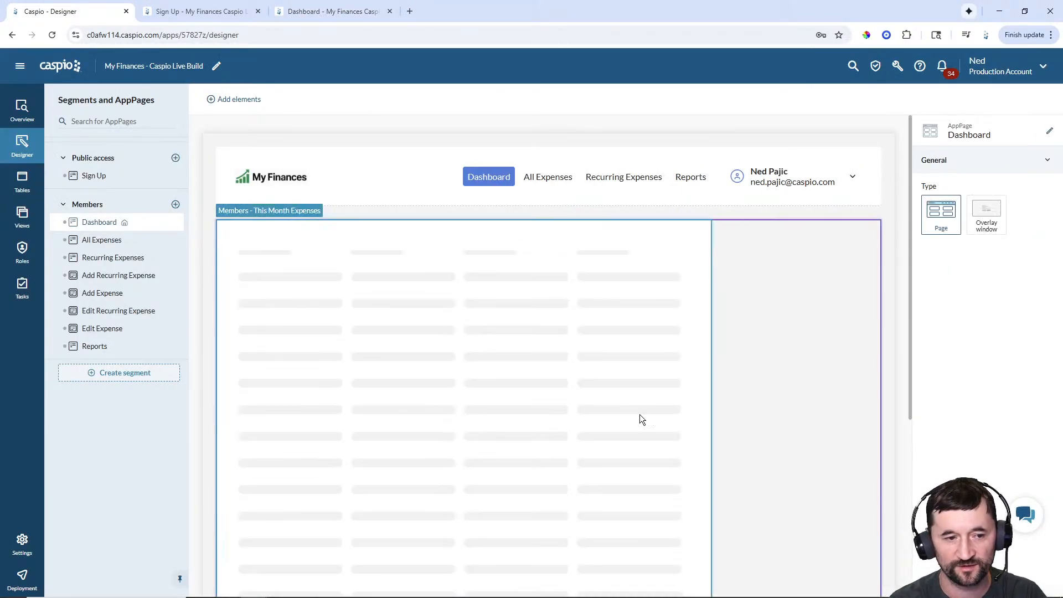
pyautogui.click(478, 271)
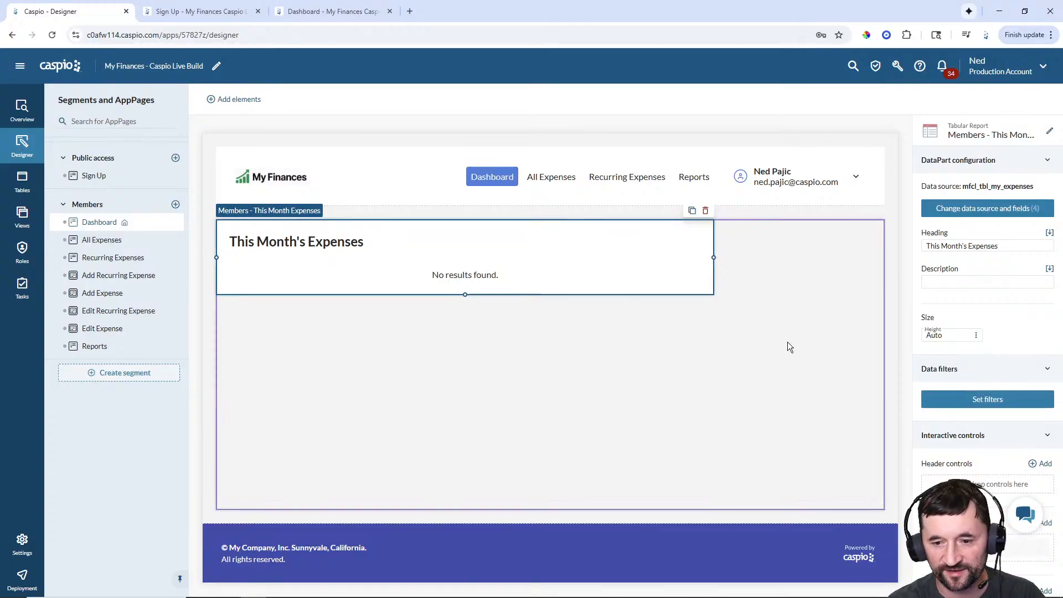
pyautogui.click(986, 400)
# - Filter the report to records whose Date is in the current Month, and save
pyautogui.click(799, 397)
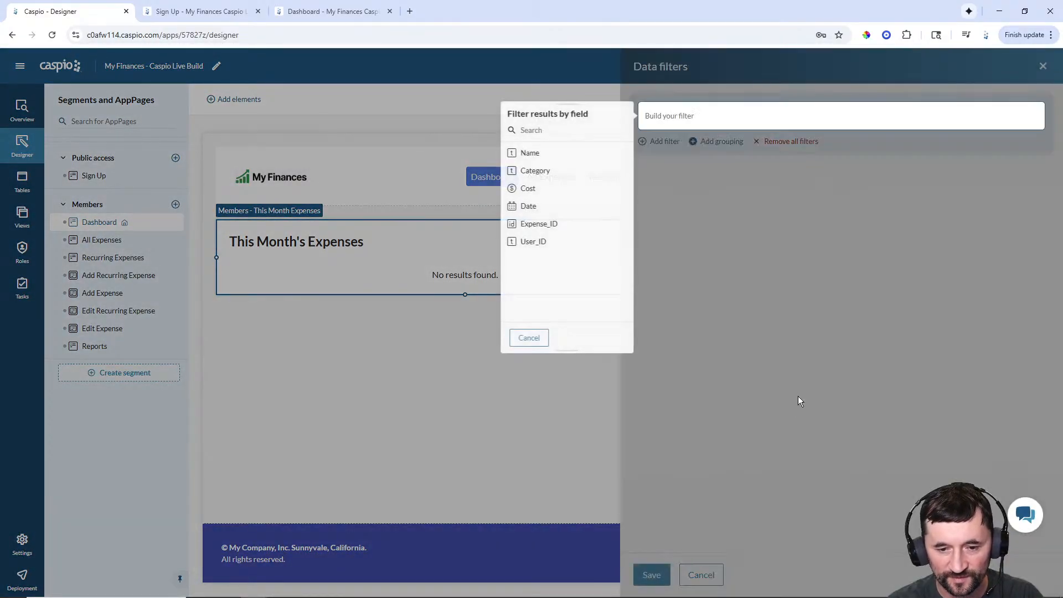
pyautogui.click(531, 207)
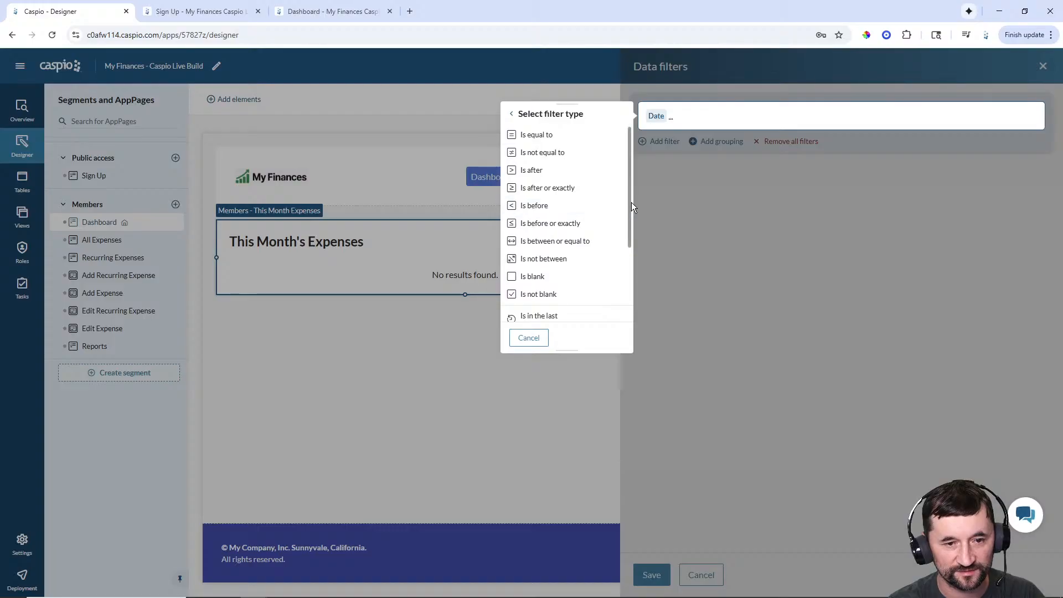
pyautogui.scroll(-3, 610, 228)
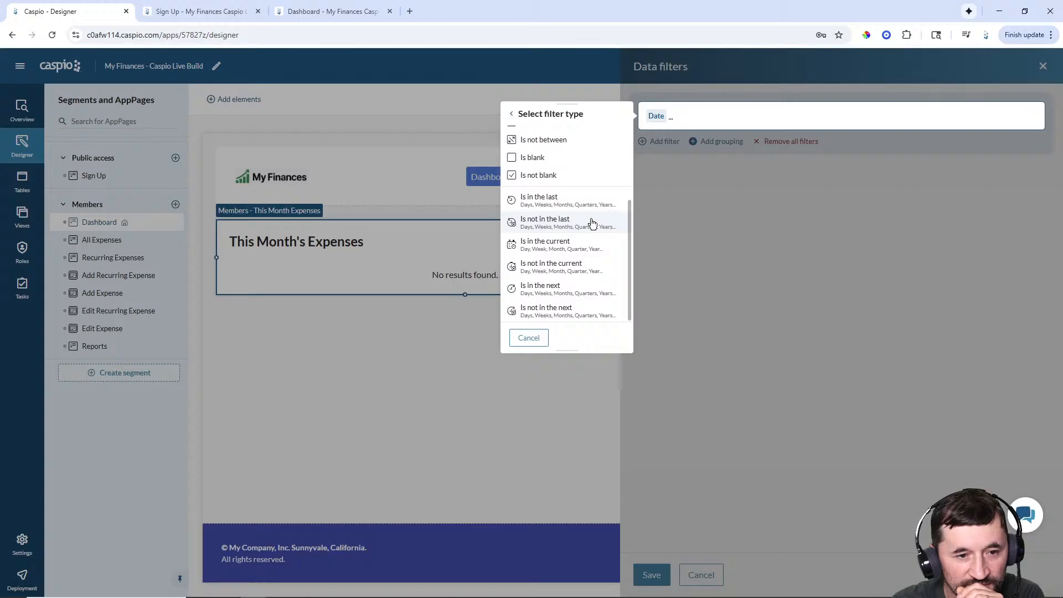
pyautogui.click(559, 245)
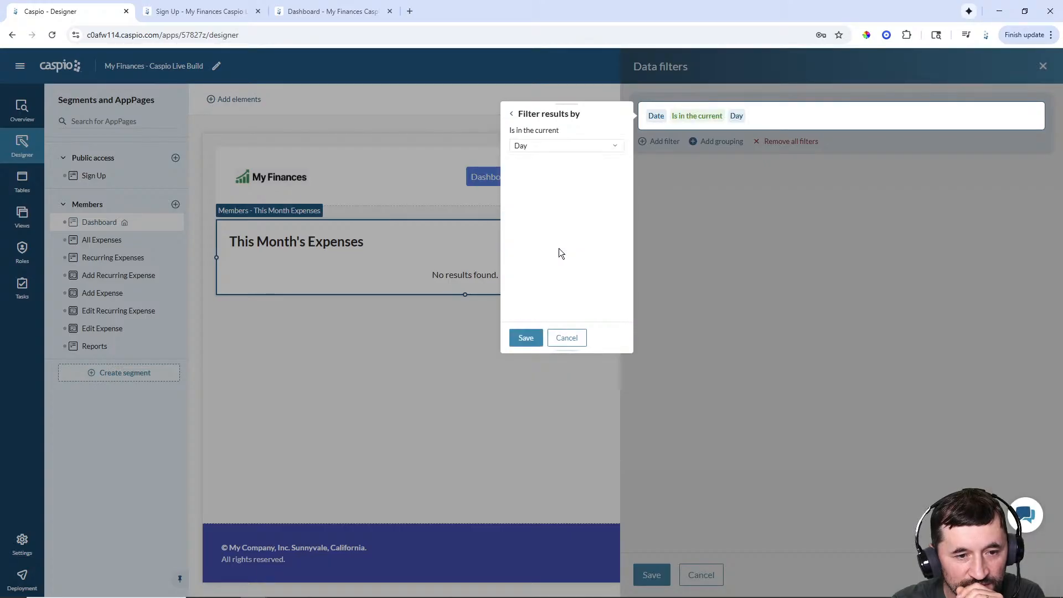
pyautogui.click(543, 146)
pyautogui.click(534, 185)
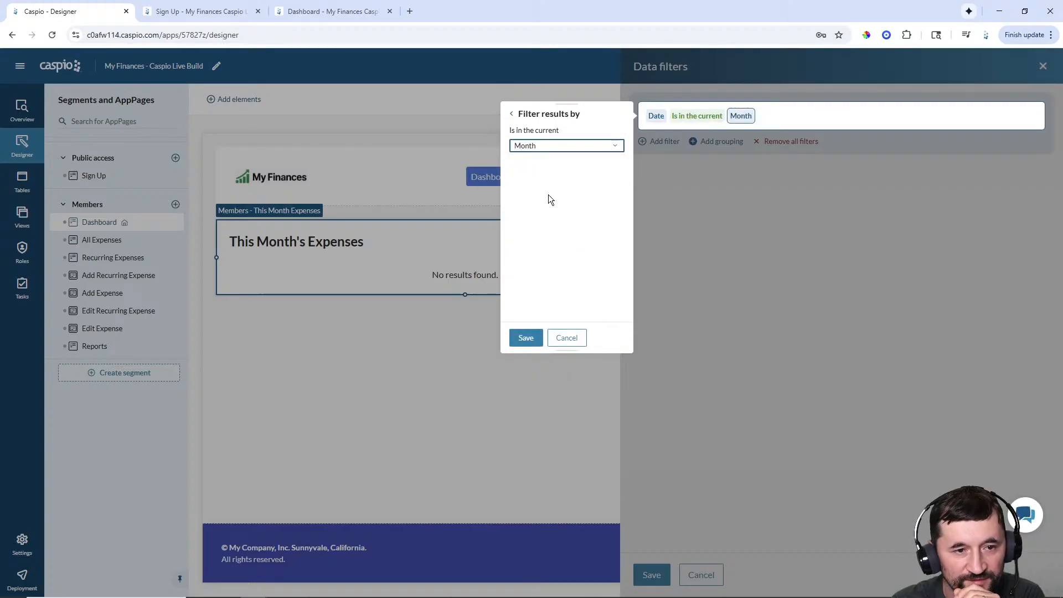
pyautogui.click(528, 338)
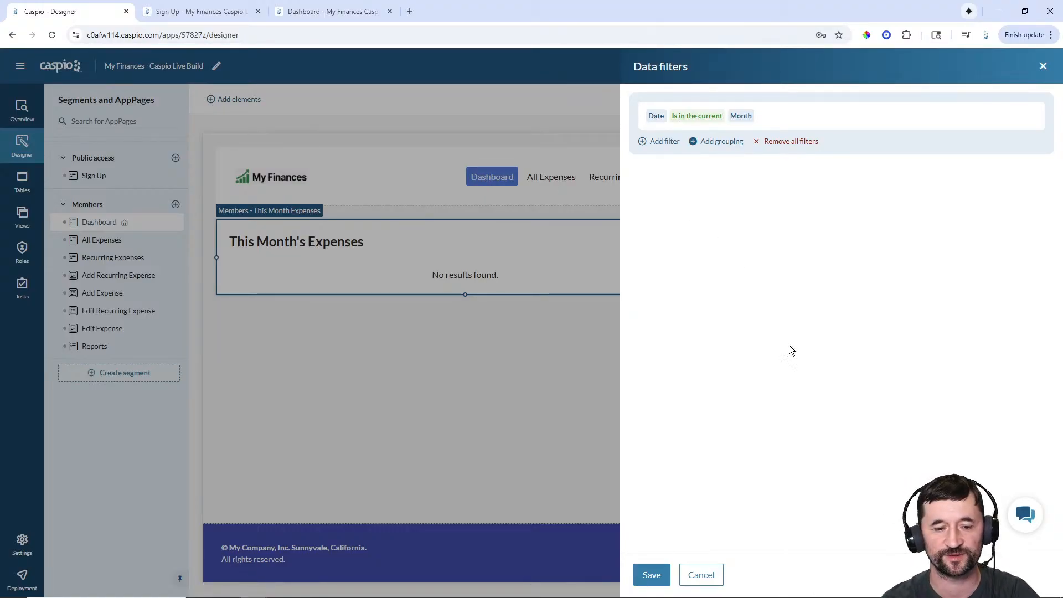
pyautogui.click(652, 575)
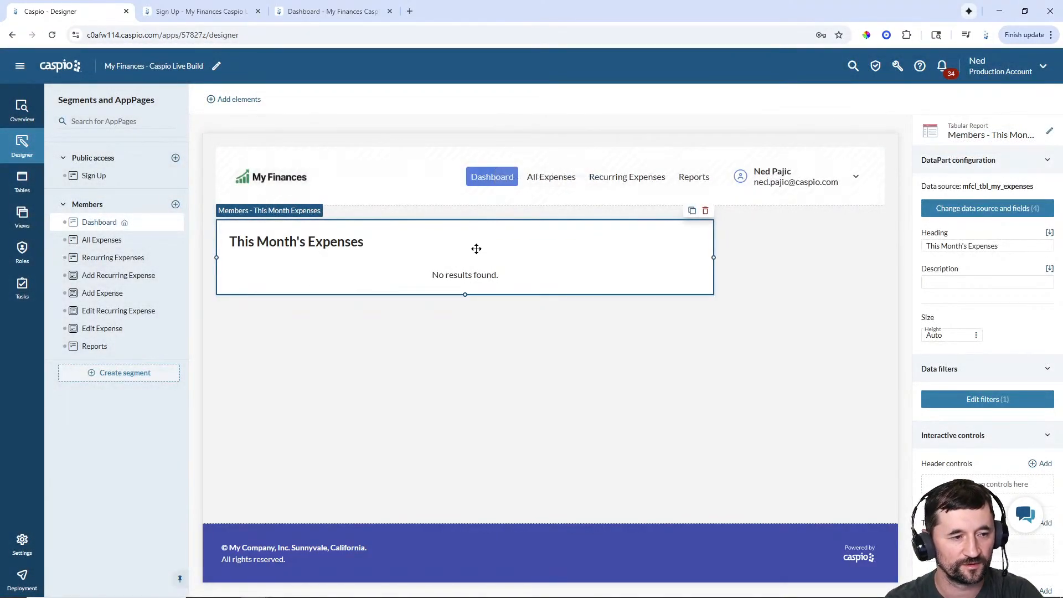
# - Add a pie chart of Cost by Category from mfcl_tbl_my_expenses beside the report
pyautogui.click(332, 11)
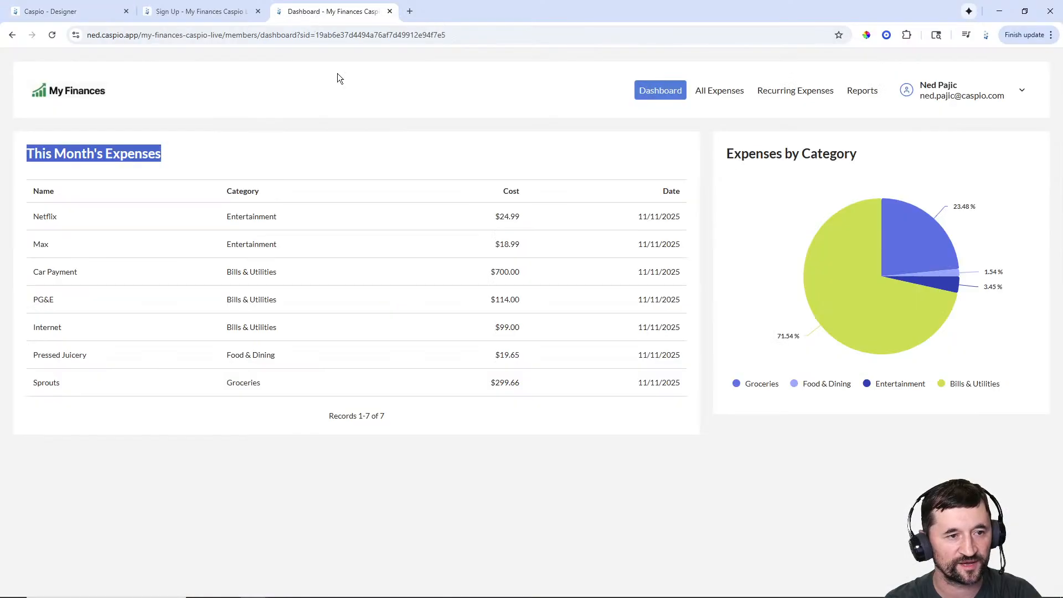
pyautogui.click(405, 224)
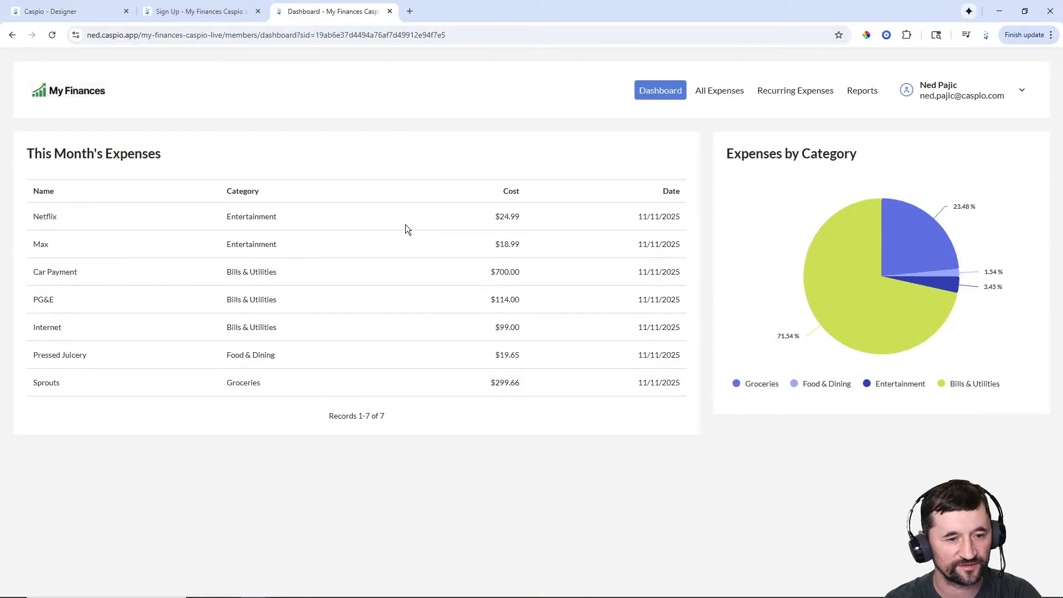
pyautogui.click(69, 11)
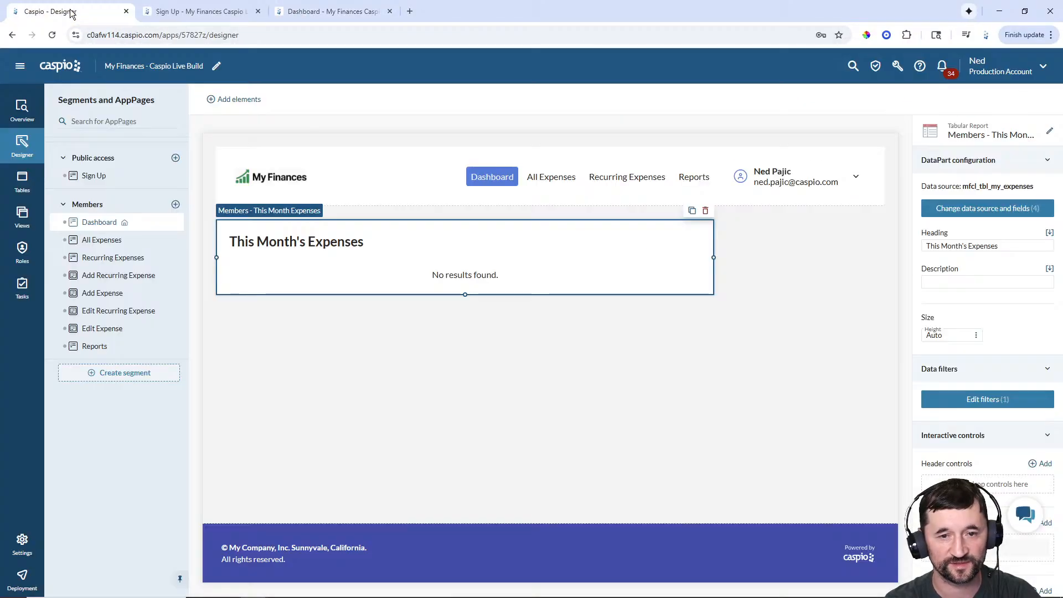
pyautogui.click(233, 100)
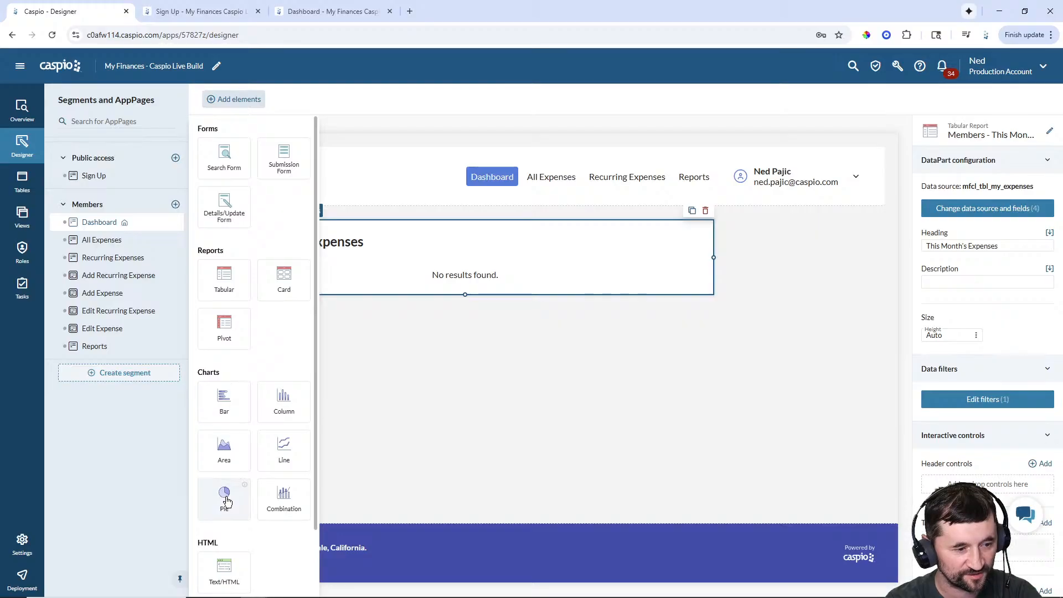
pyautogui.moveTo(225, 496); pyautogui.dragTo(789, 221)
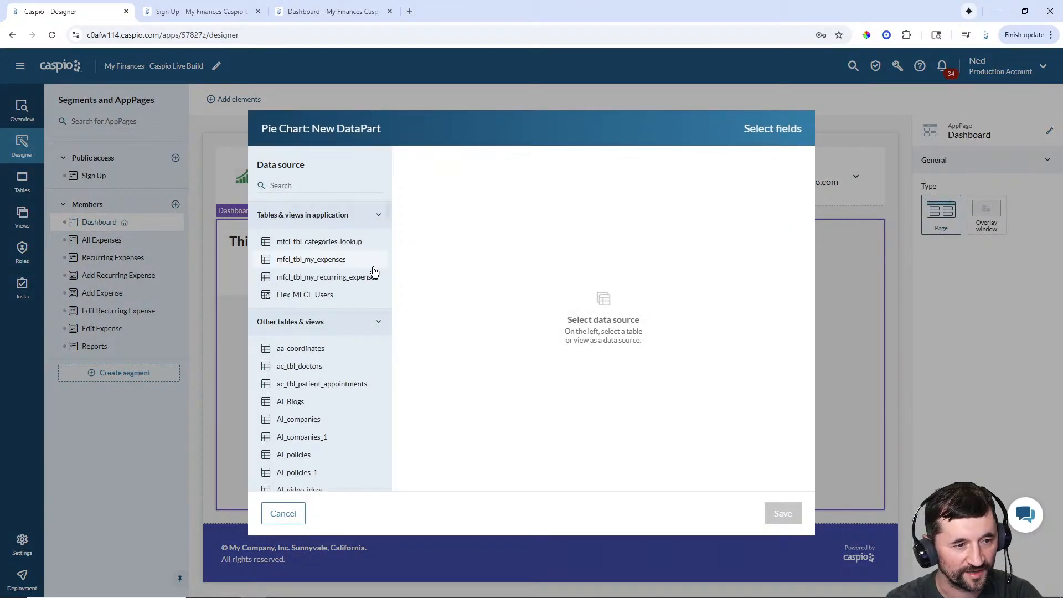
pyautogui.click(326, 265)
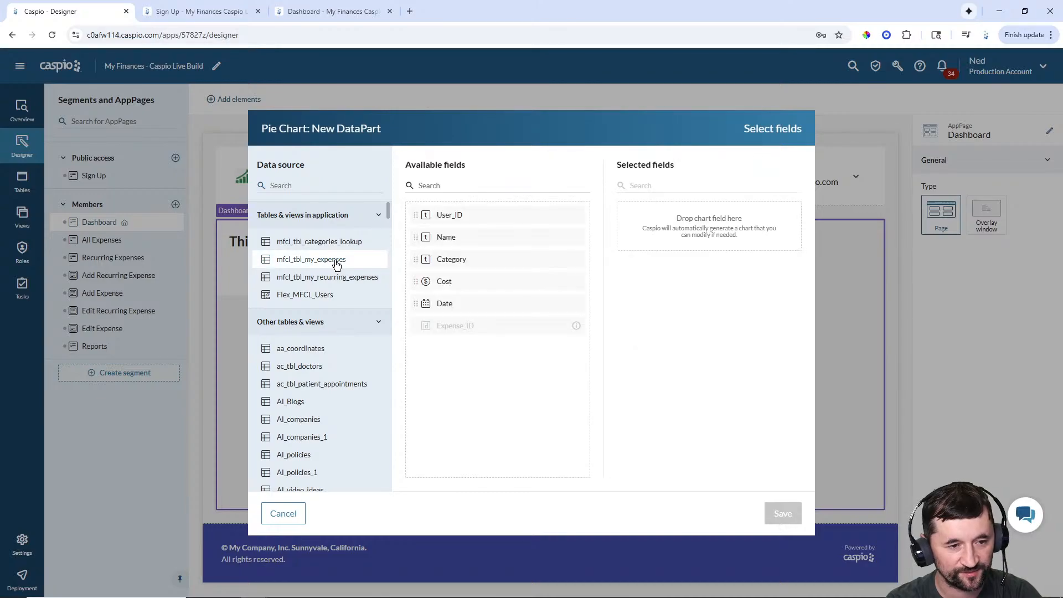
pyautogui.doubleClick(456, 281)
pyautogui.doubleClick(456, 262)
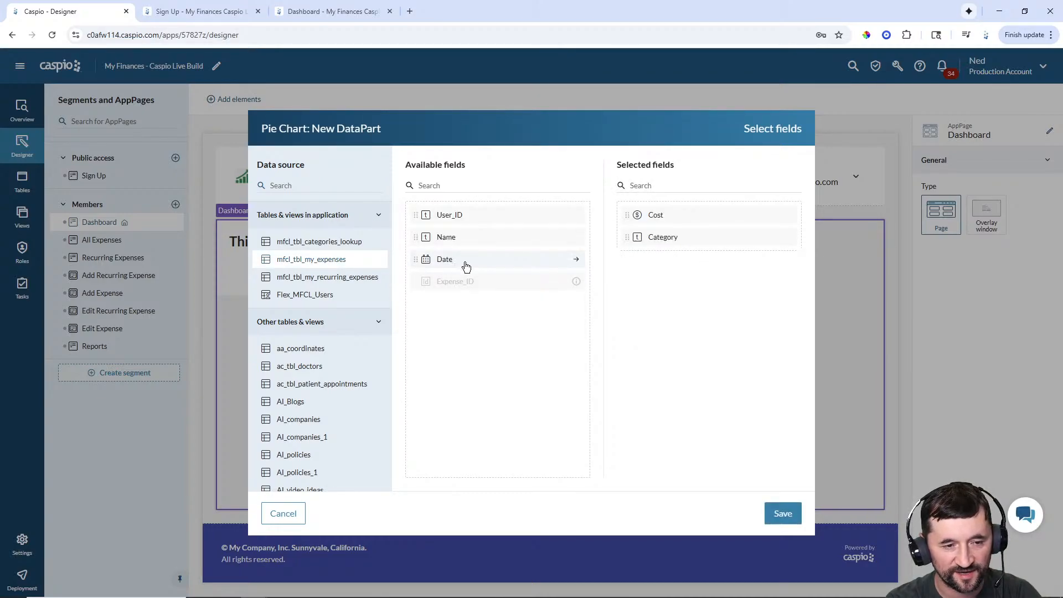
pyautogui.click(783, 515)
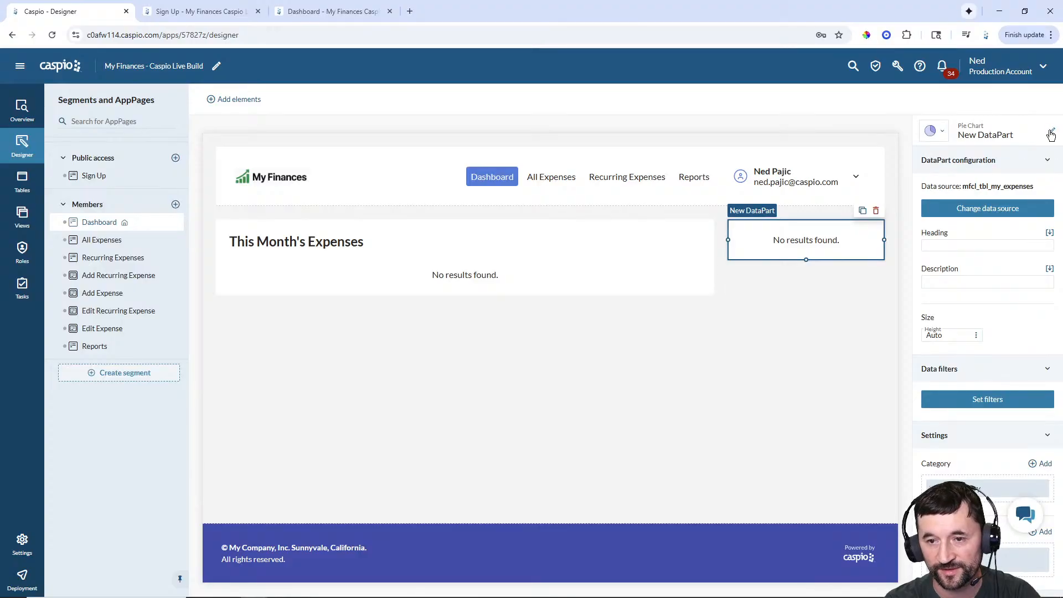
# - Rename the pie chart 'Members - Expenses by Category' and confirm its heading
pyautogui.click(1051, 133)
pyautogui.write('Members -')
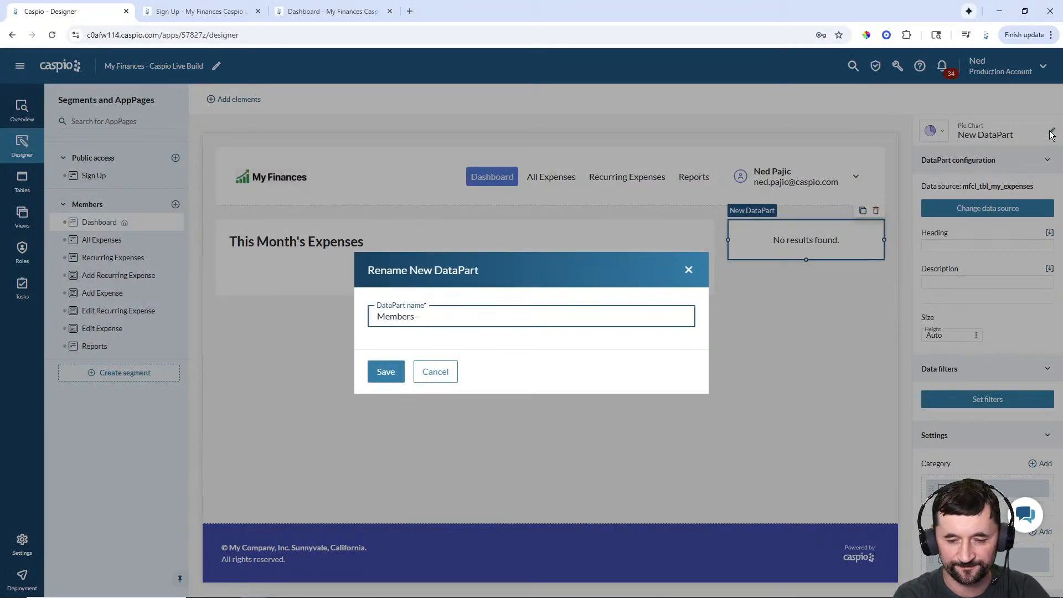
pyautogui.write(' Expen')
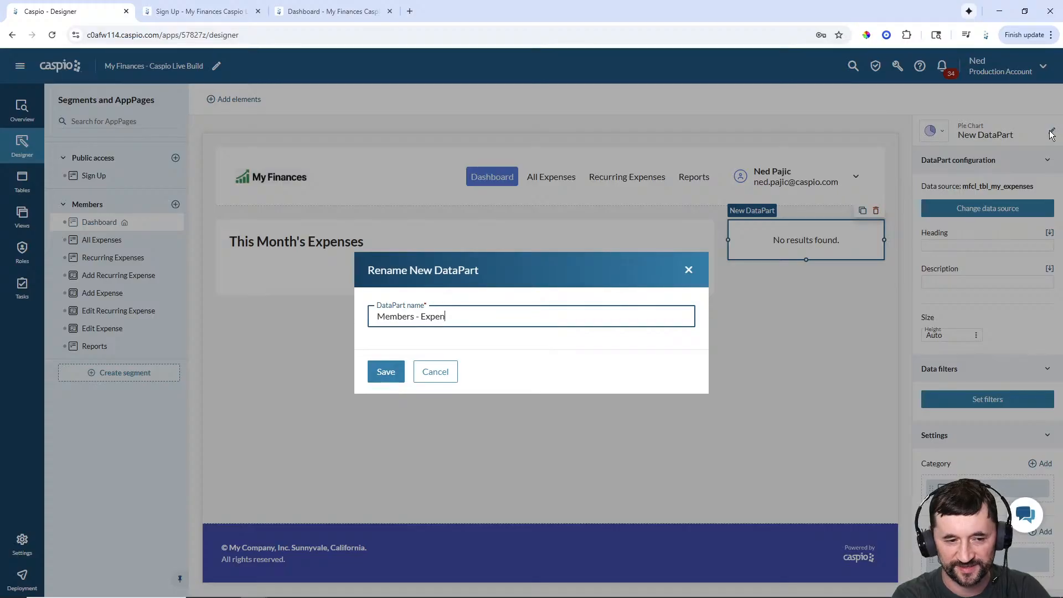
pyautogui.write('ses by Category')
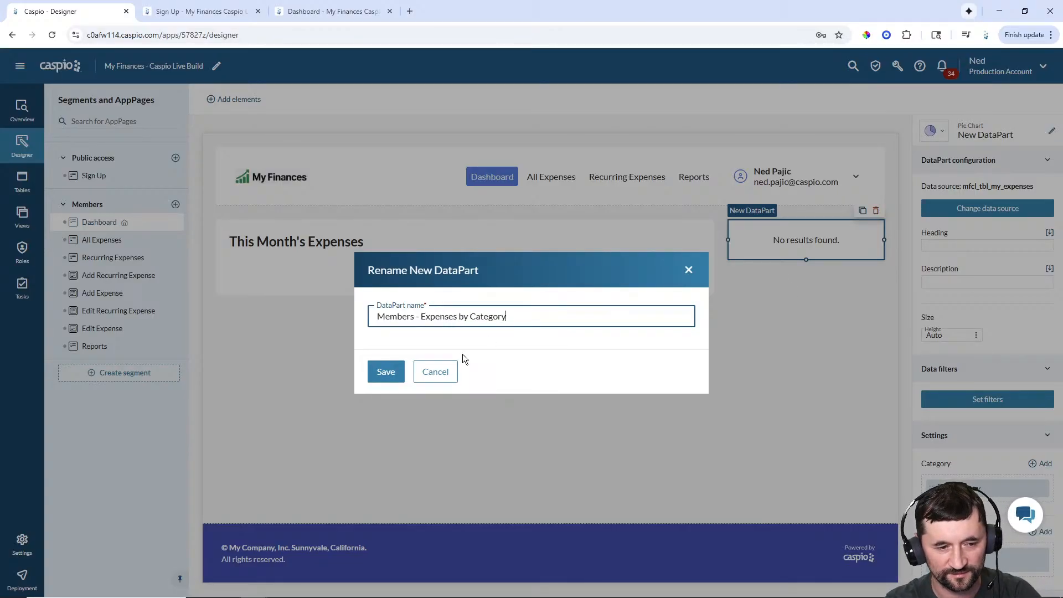
pyautogui.click(395, 374)
pyautogui.click(960, 247)
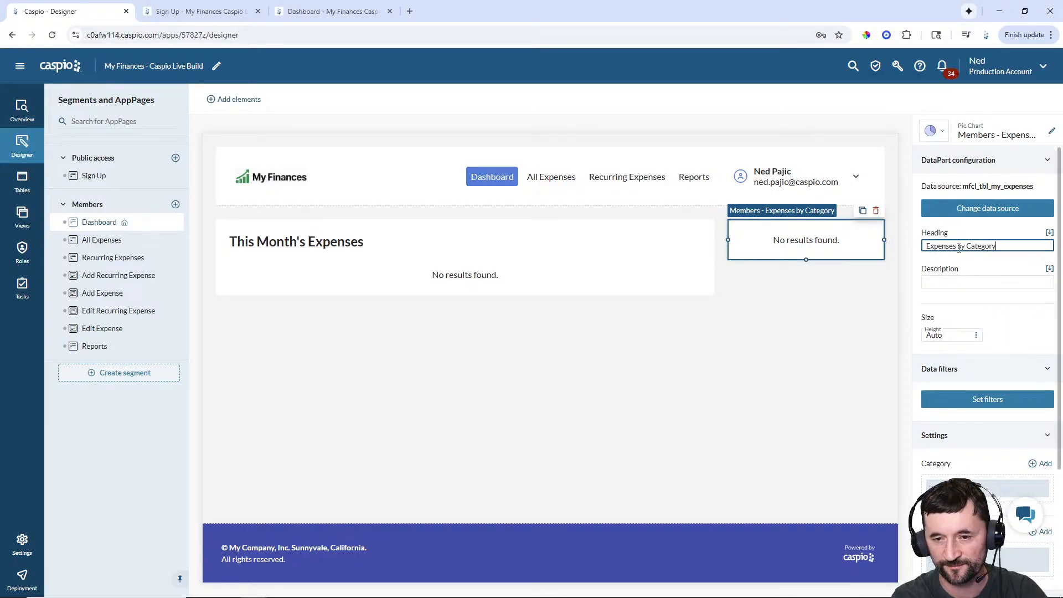
pyautogui.click(866, 300)
pyautogui.click(836, 252)
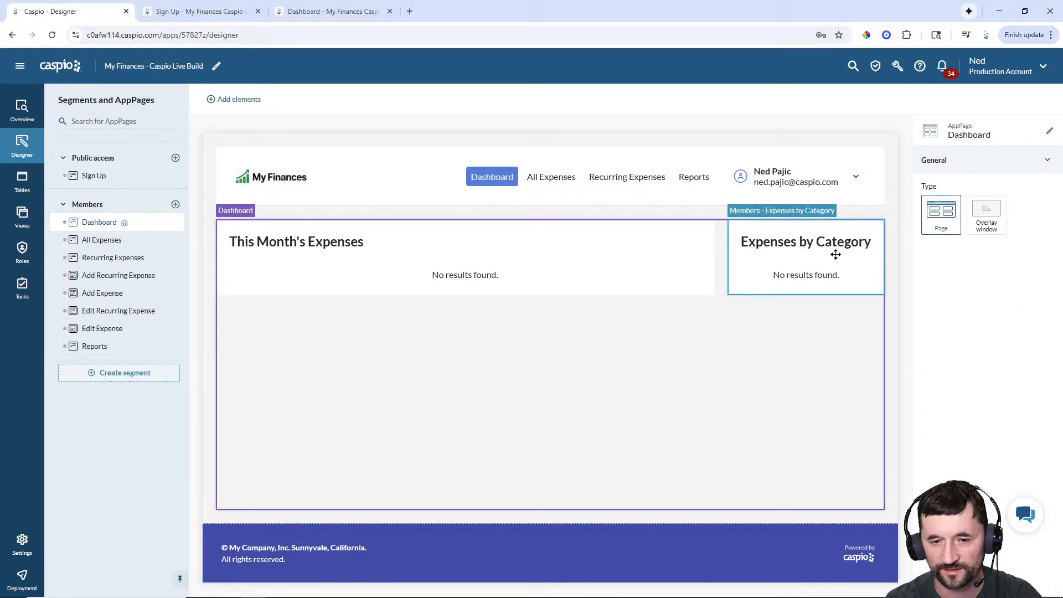
# - Filter the pie chart to expenses whose Date is in the current Month
pyautogui.click(986, 399)
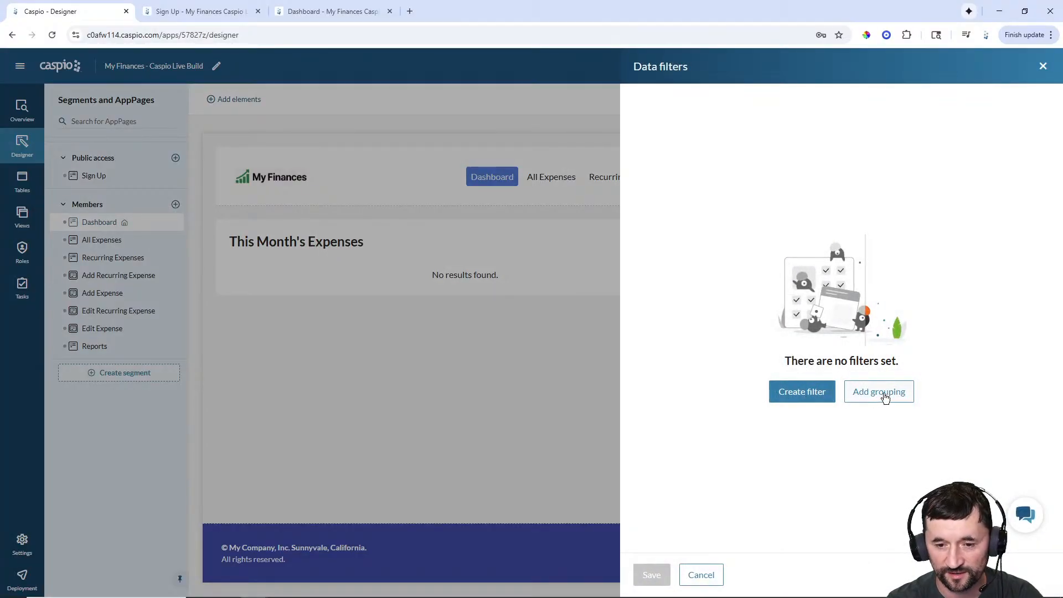
pyautogui.click(700, 576)
pyautogui.scroll(-3, 969, 379)
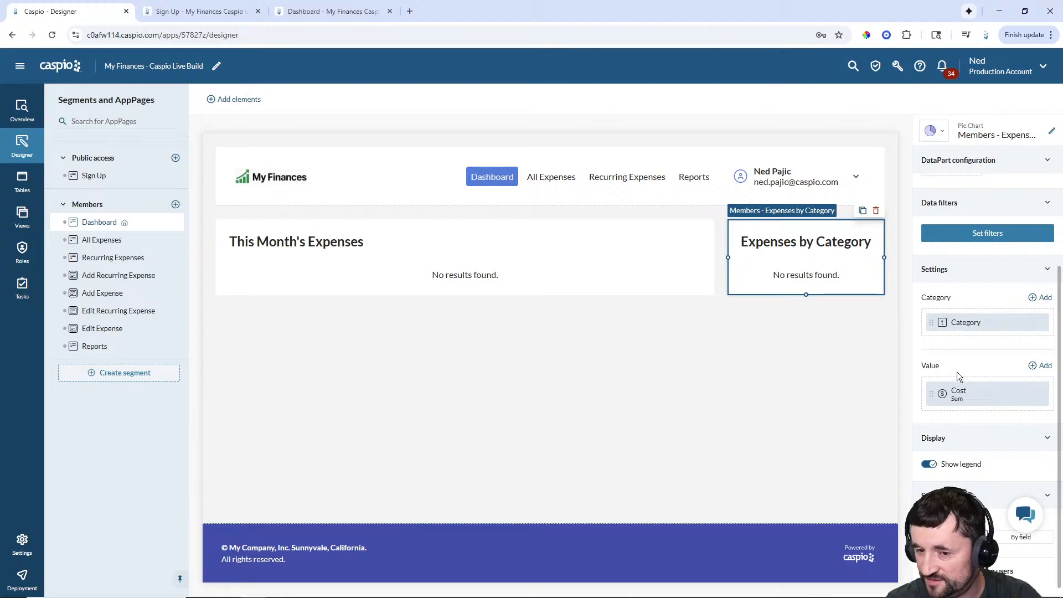
pyautogui.scroll(2, 962, 372)
pyautogui.click(988, 346)
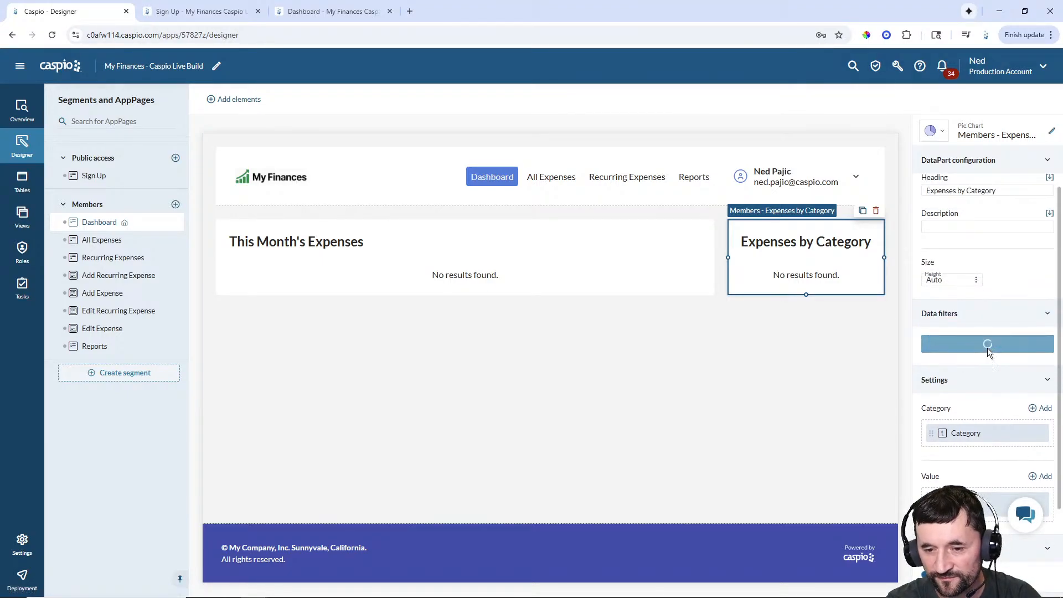
pyautogui.click(803, 395)
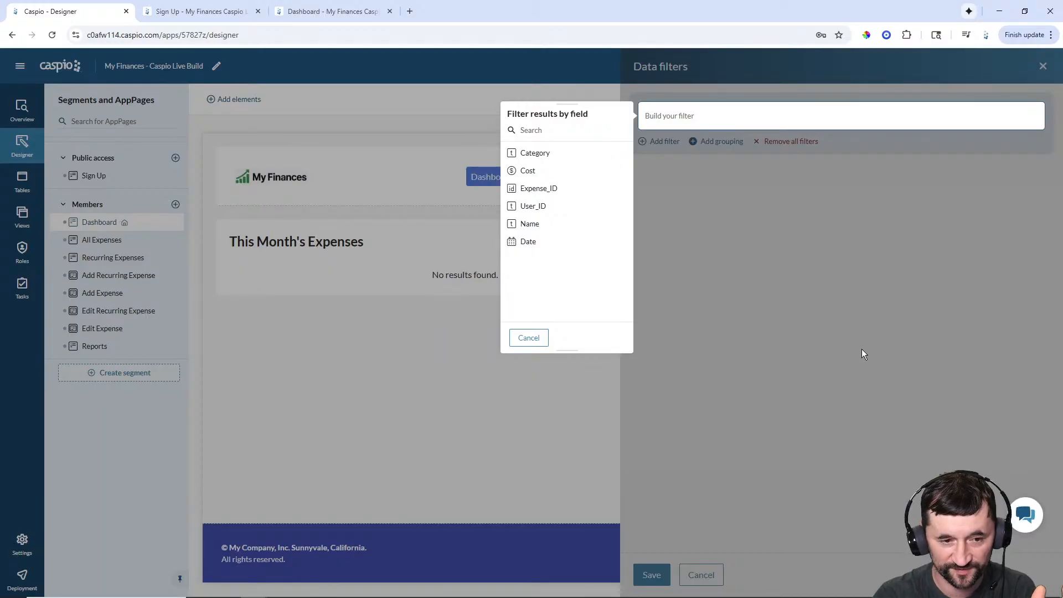
pyautogui.click(529, 242)
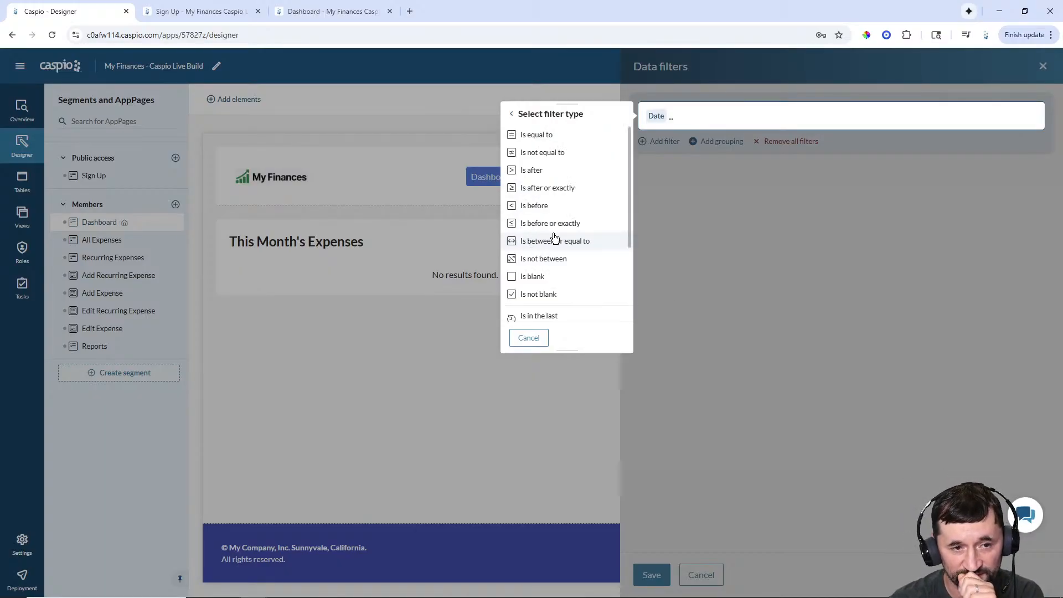
pyautogui.scroll(-2, 563, 213)
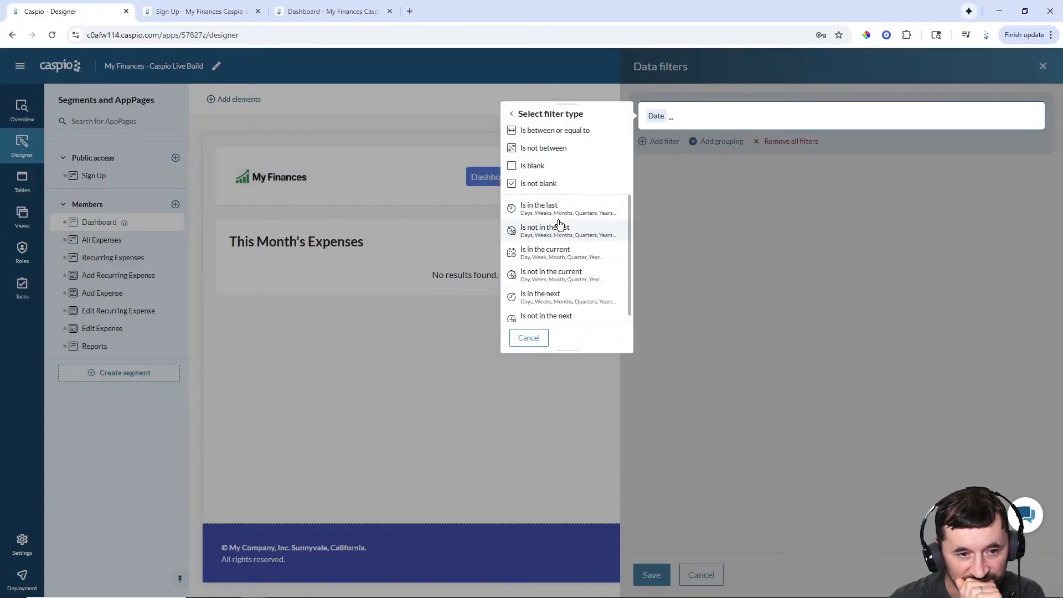
pyautogui.click(548, 251)
pyautogui.click(538, 147)
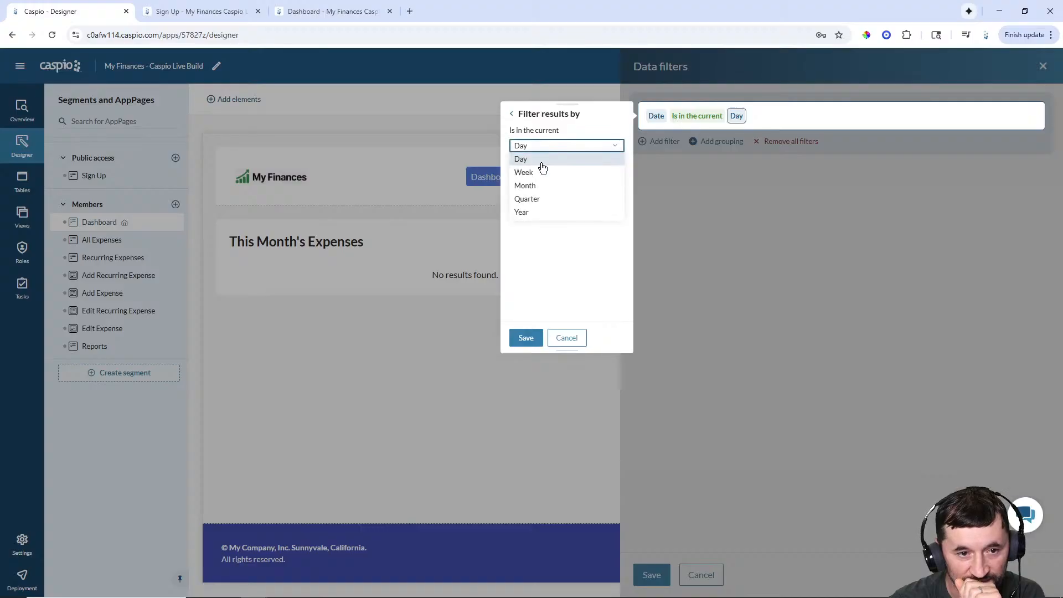
pyautogui.click(530, 186)
pyautogui.click(526, 338)
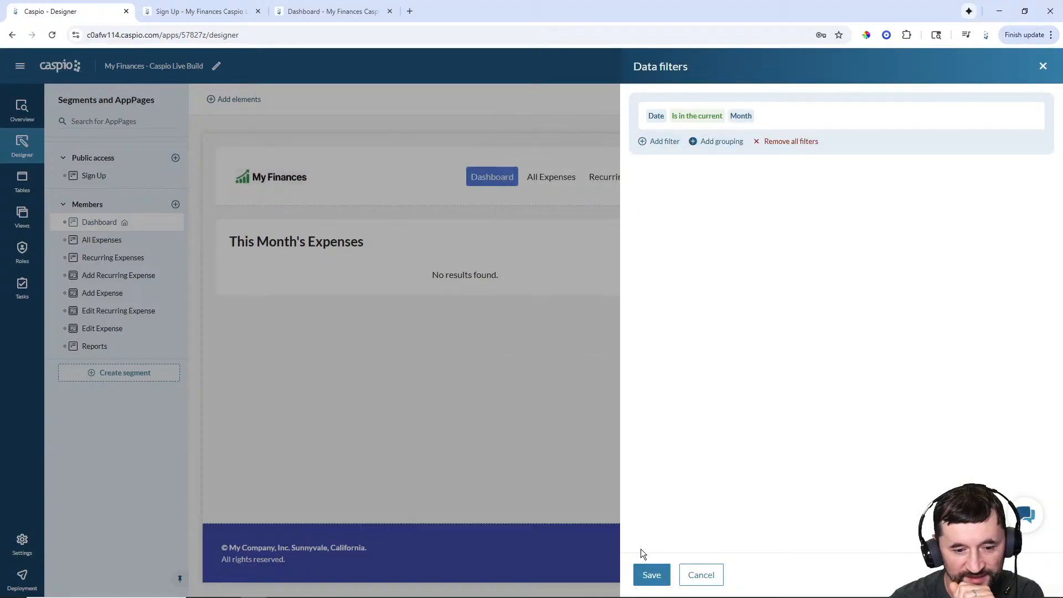
pyautogui.click(658, 582)
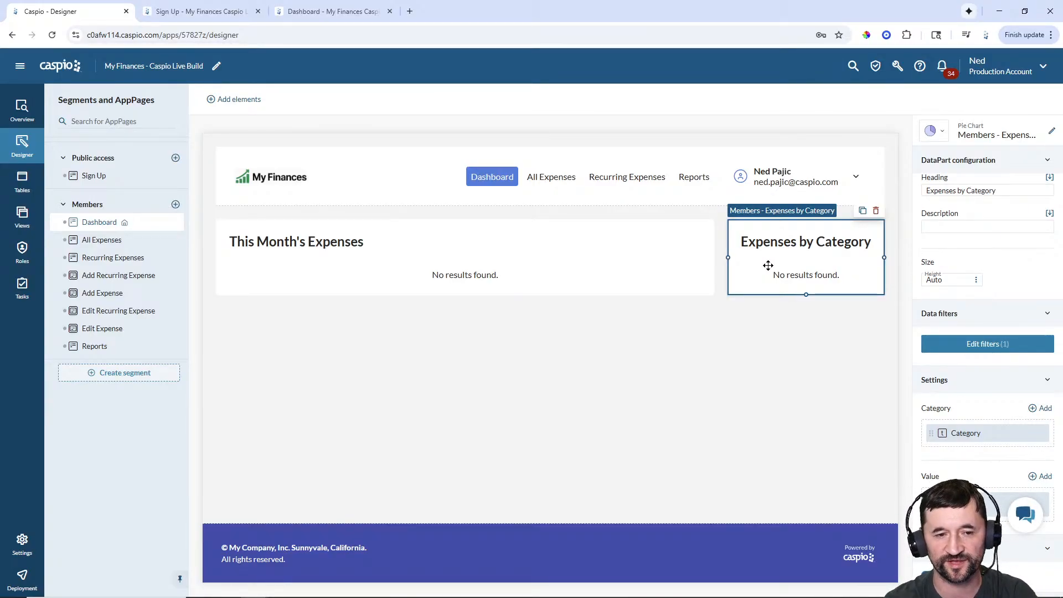
pyautogui.click(310, 11)
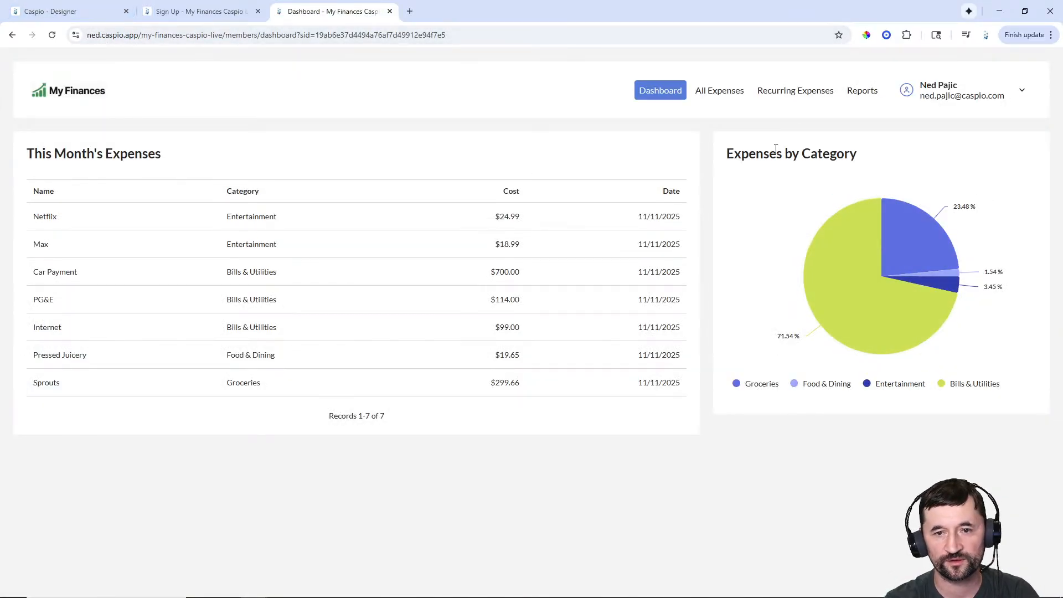
pyautogui.click(861, 94)
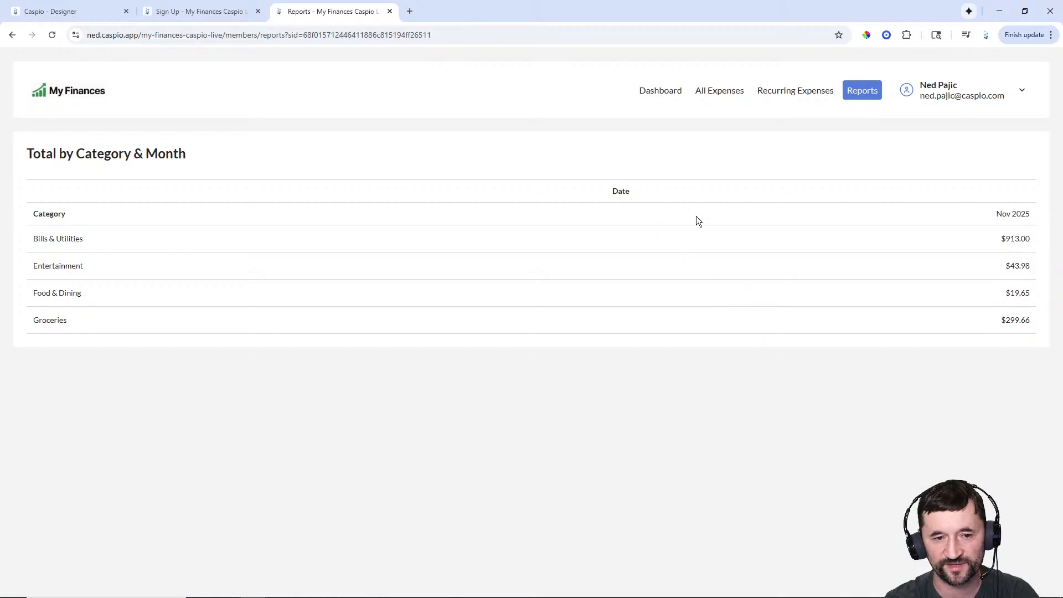
pyautogui.click(83, 12)
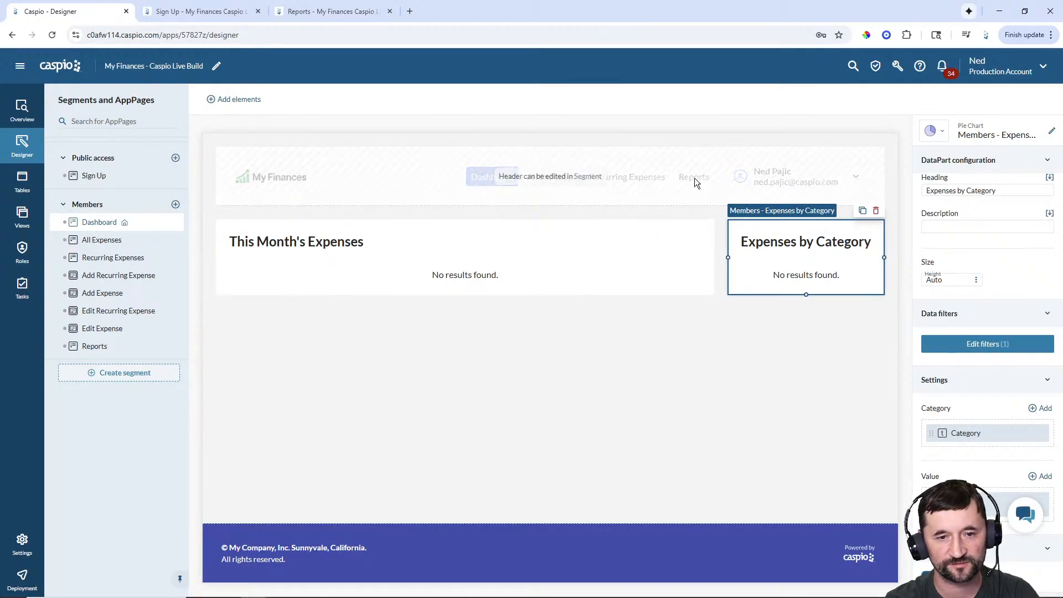
# - Add a pivot on mfcl_tbl_my_expenses to Reports with Cost values, Date columns and Category rows
pyautogui.click(97, 348)
pyautogui.click(540, 375)
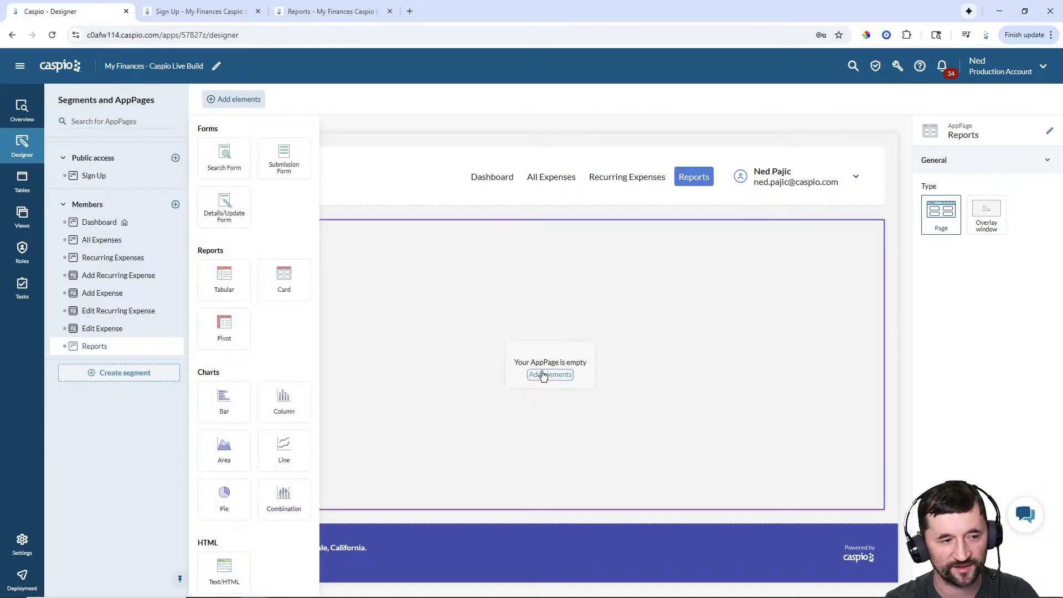
pyautogui.click(224, 330)
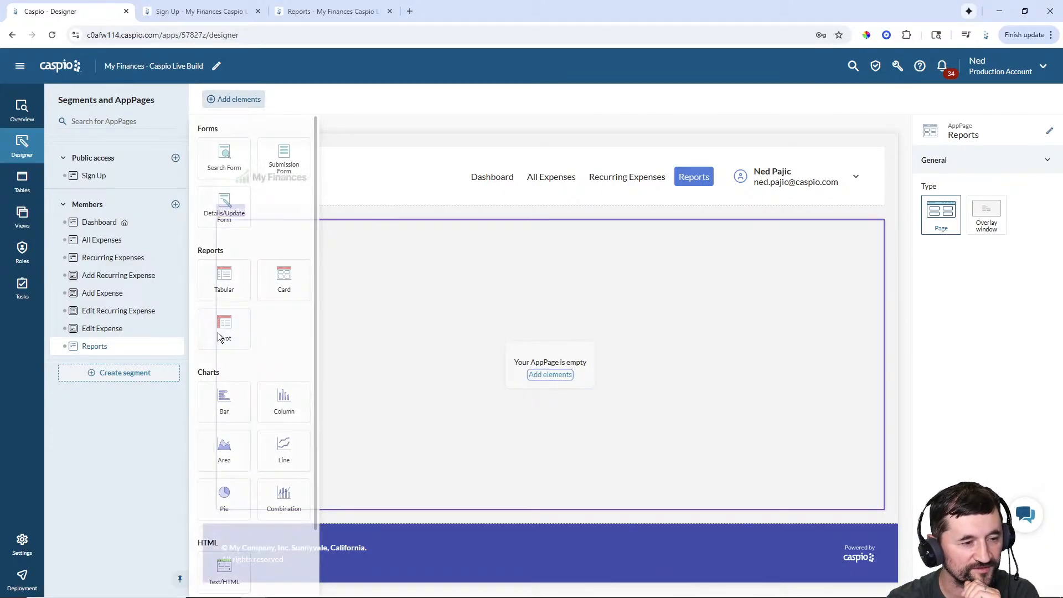
pyautogui.click(318, 259)
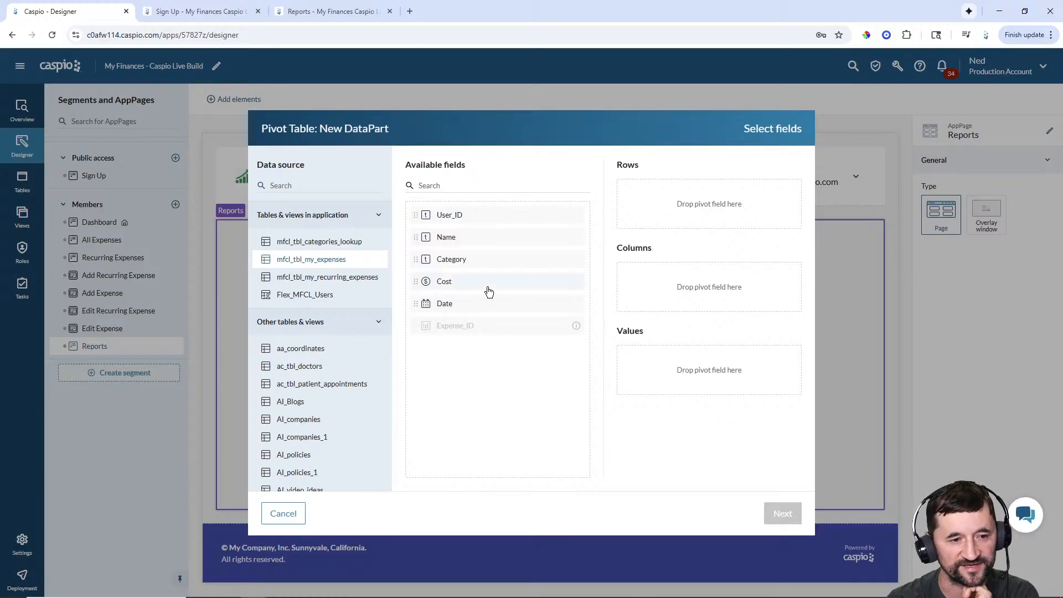
pyautogui.moveTo(445, 285); pyautogui.dragTo(647, 357)
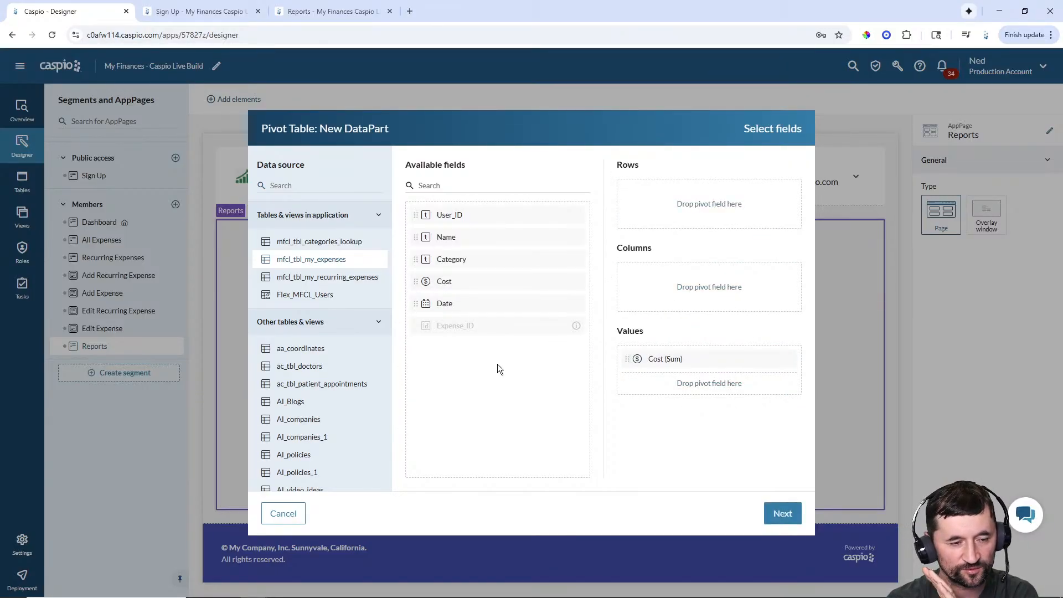
pyautogui.moveTo(458, 308); pyautogui.dragTo(677, 279)
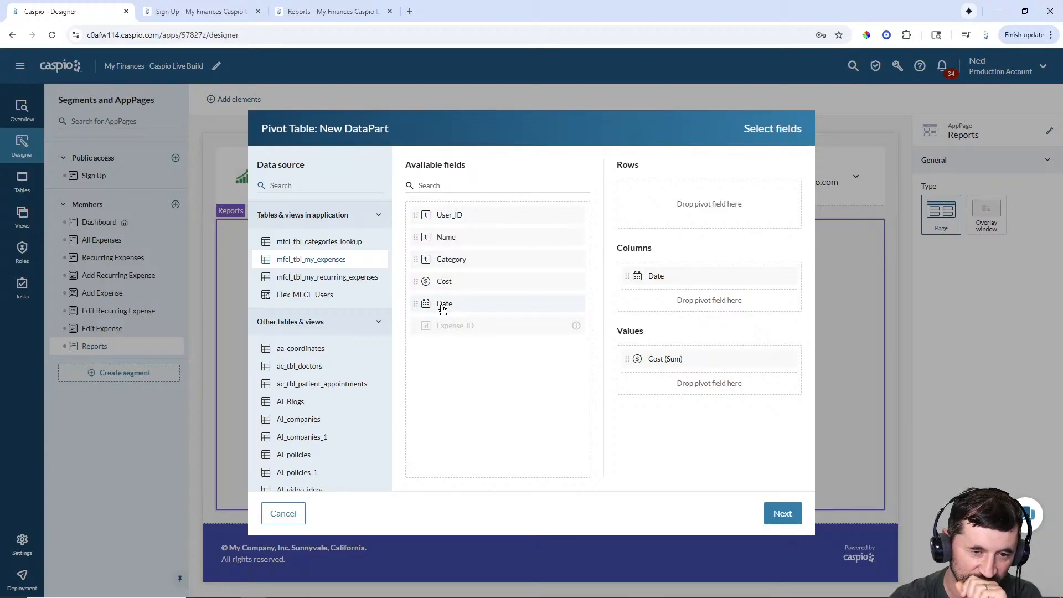
pyautogui.moveTo(443, 309); pyautogui.dragTo(684, 213)
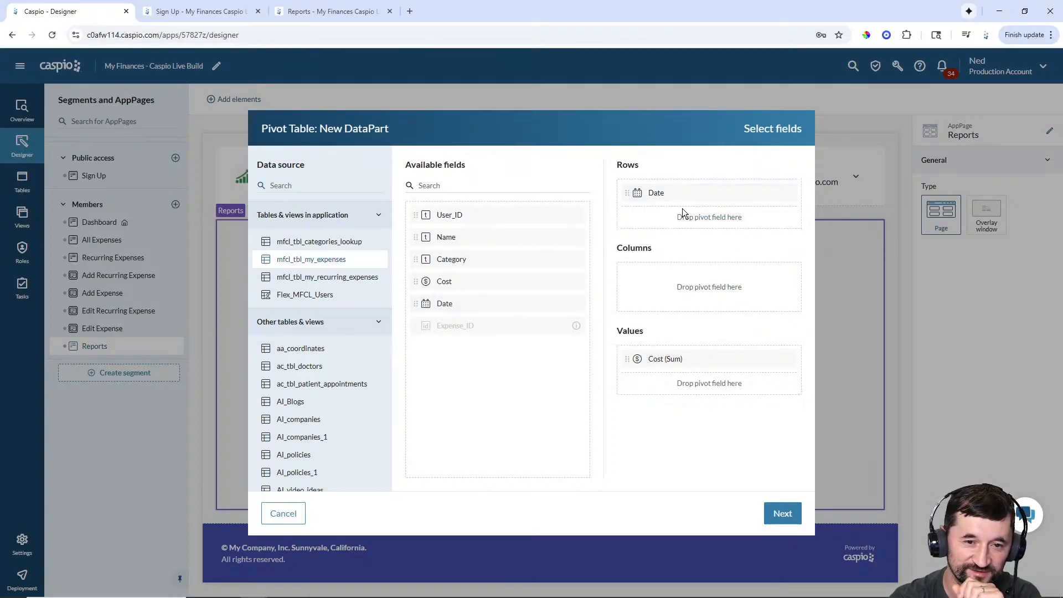
pyautogui.moveTo(630, 194); pyautogui.dragTo(639, 282)
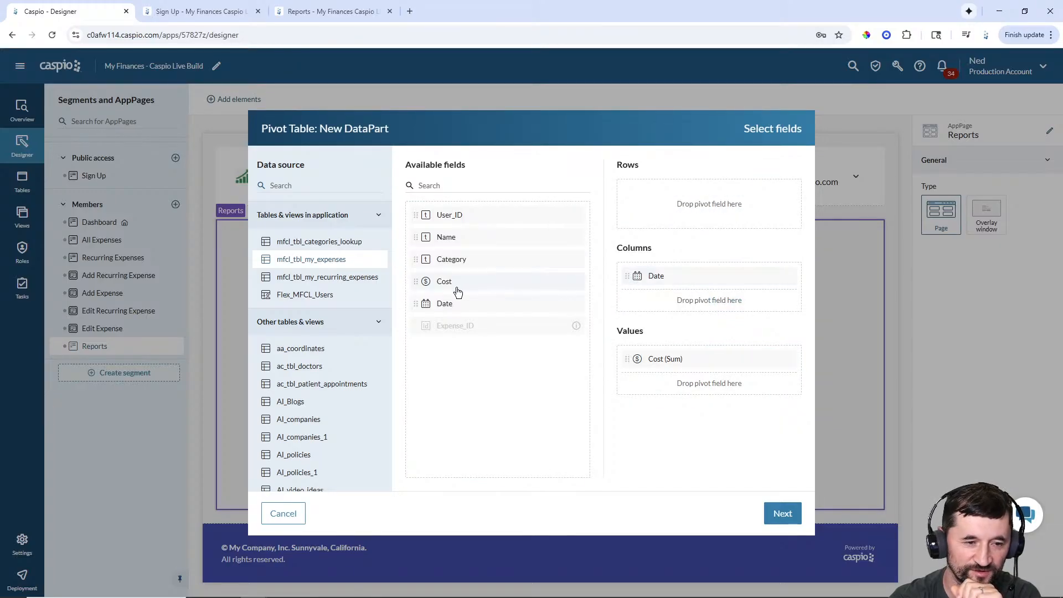
pyautogui.moveTo(417, 260); pyautogui.dragTo(632, 203)
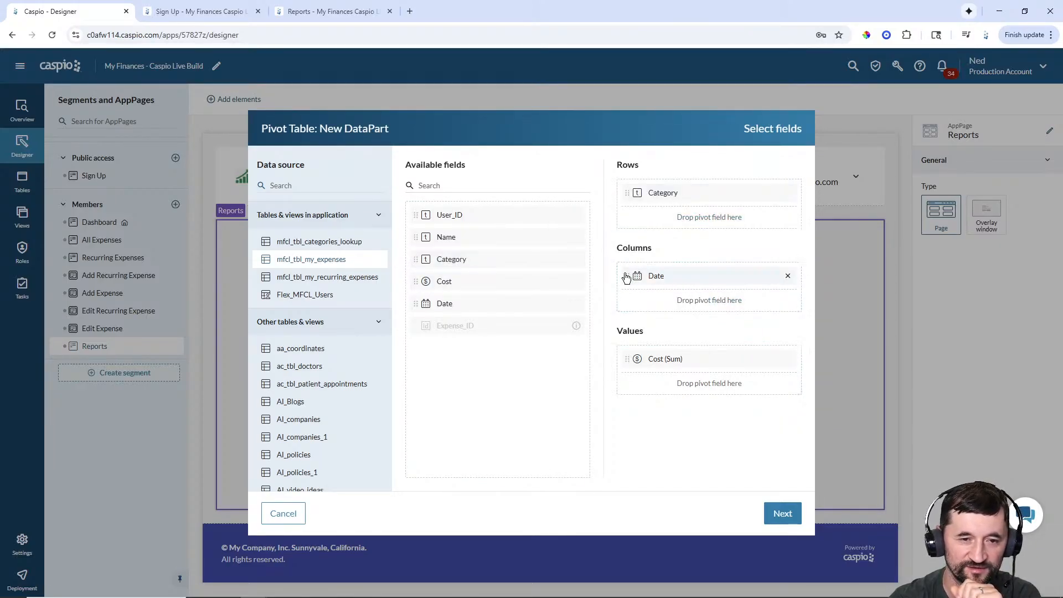
# - Group the Date columns by year and month and save the pivot table
pyautogui.click(783, 522)
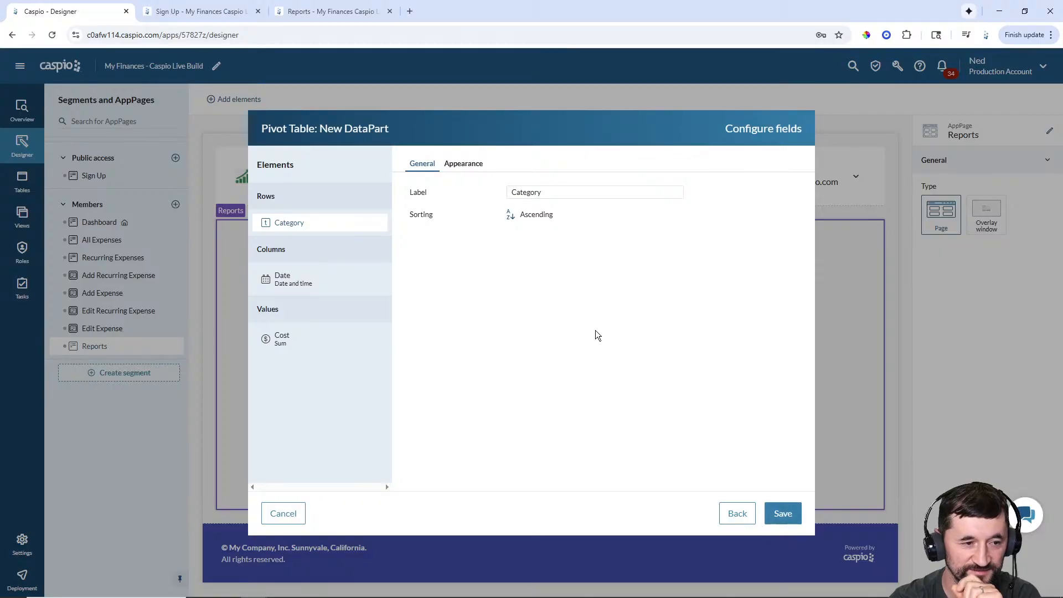
pyautogui.click(283, 280)
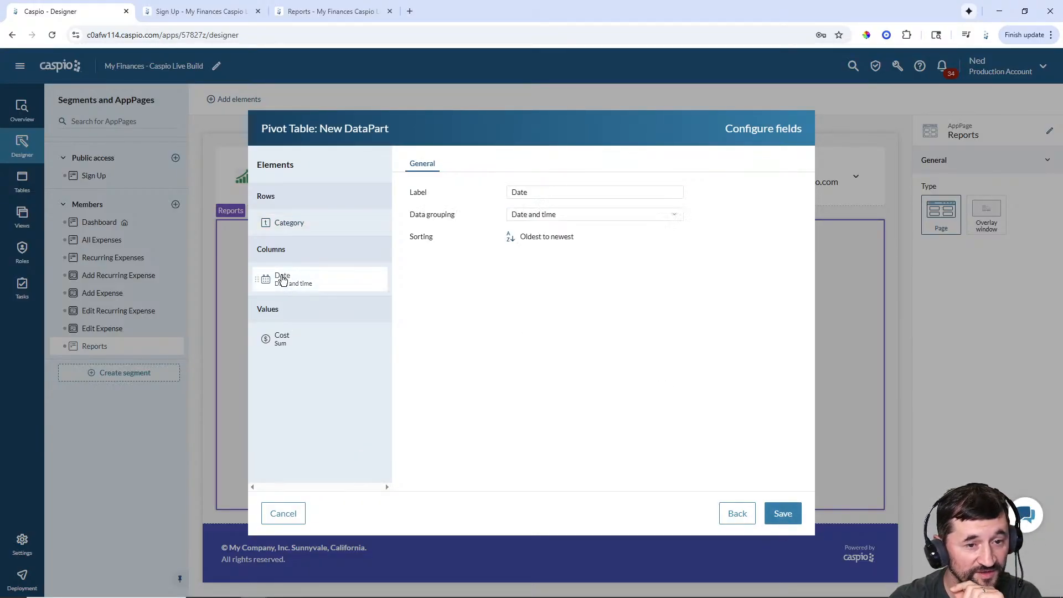
pyautogui.click(570, 217)
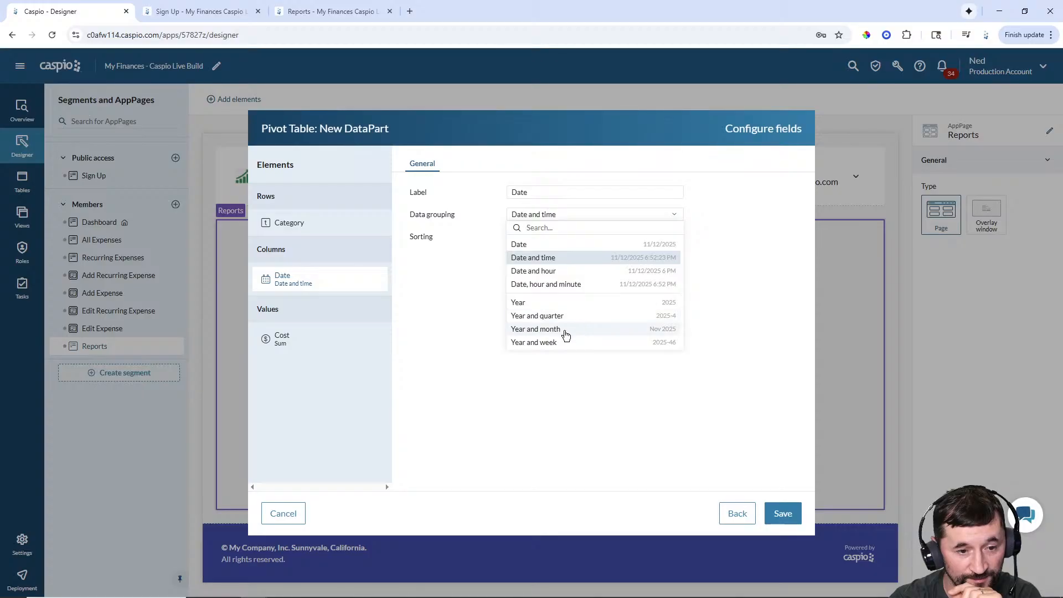
pyautogui.click(558, 330)
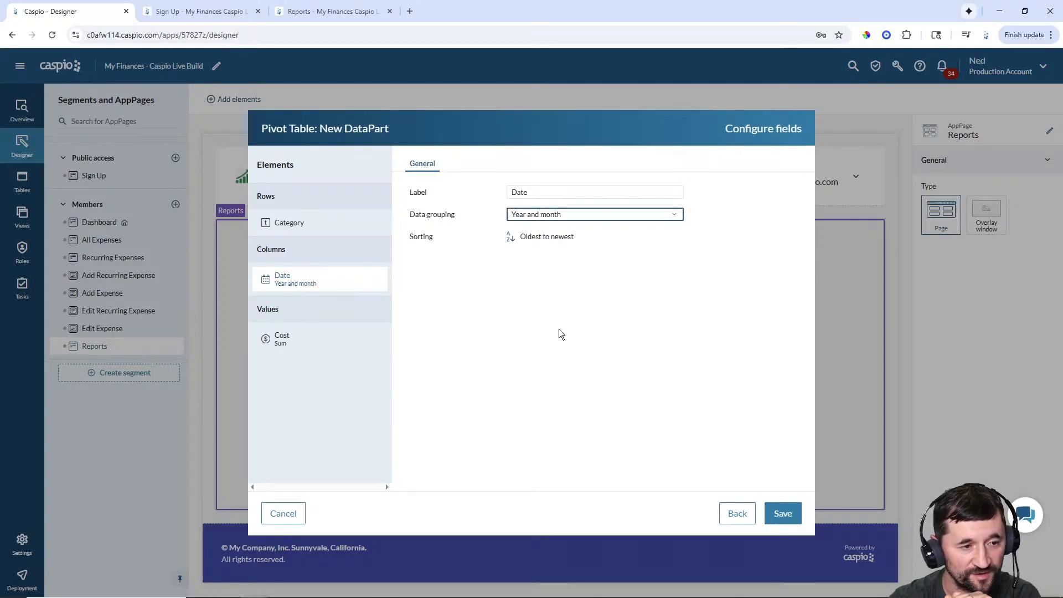
pyautogui.click(782, 514)
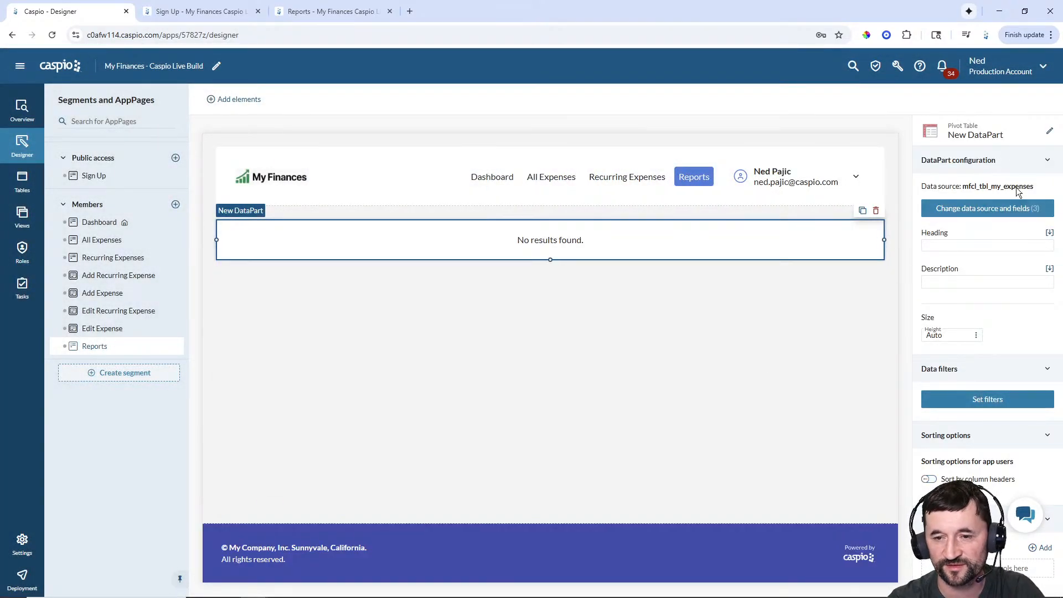
# - Rename the pivot table part to 'Members - Expenses by Month and Category'
pyautogui.click(1050, 131)
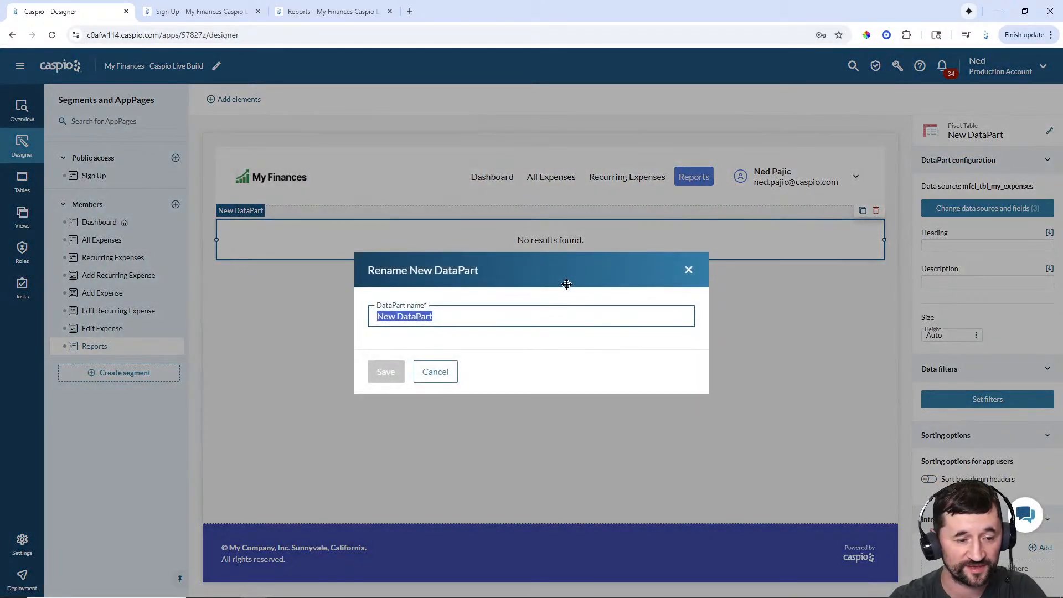
pyautogui.write('Members - Pivot')
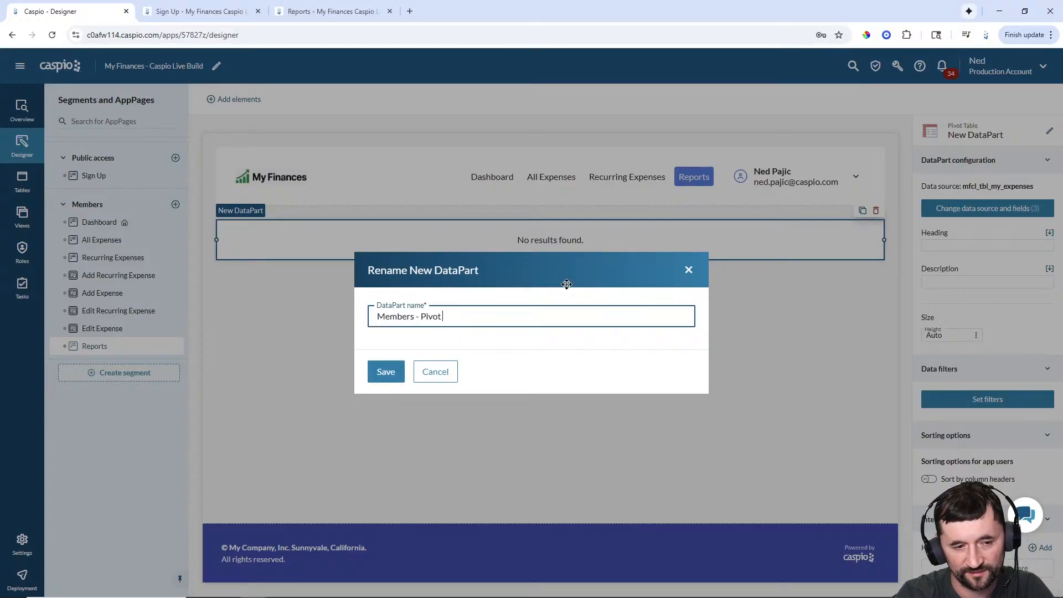
pyautogui.write(' Table -')
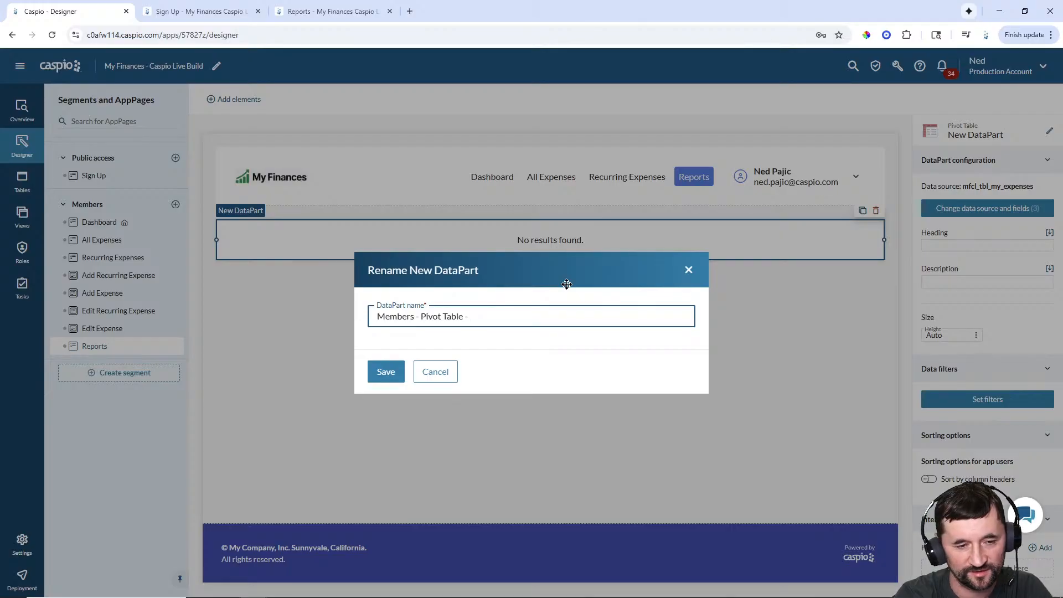
pyautogui.write('Expense')
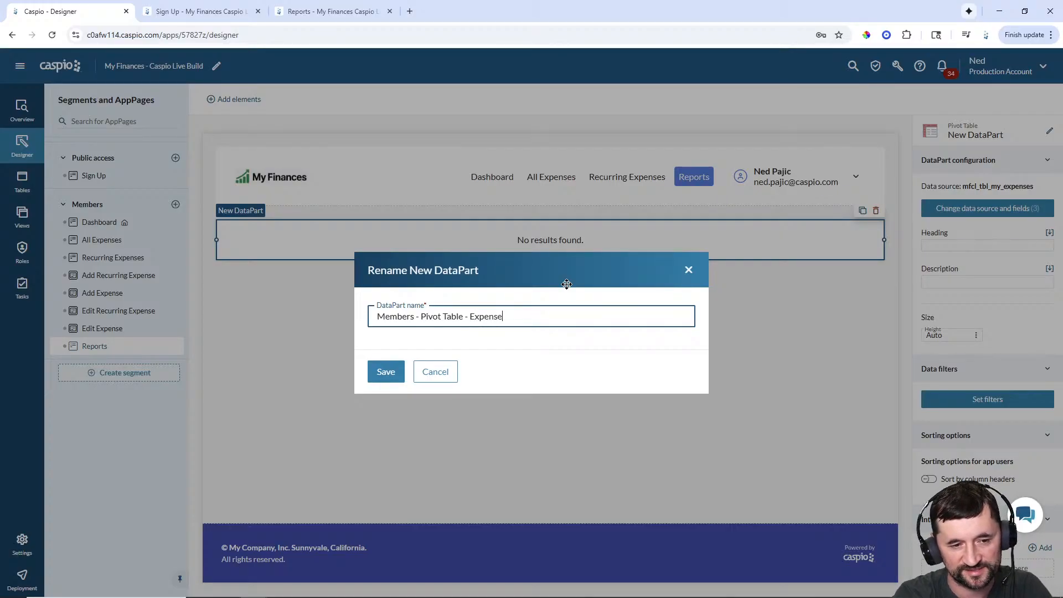
pyautogui.write('s by Month ')
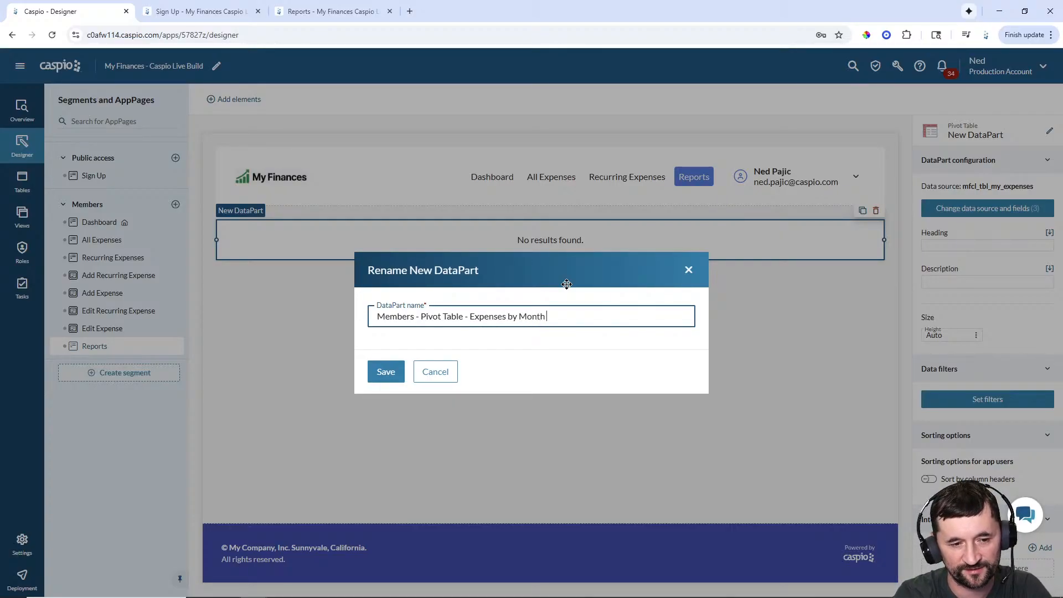
pyautogui.write('and Cate')
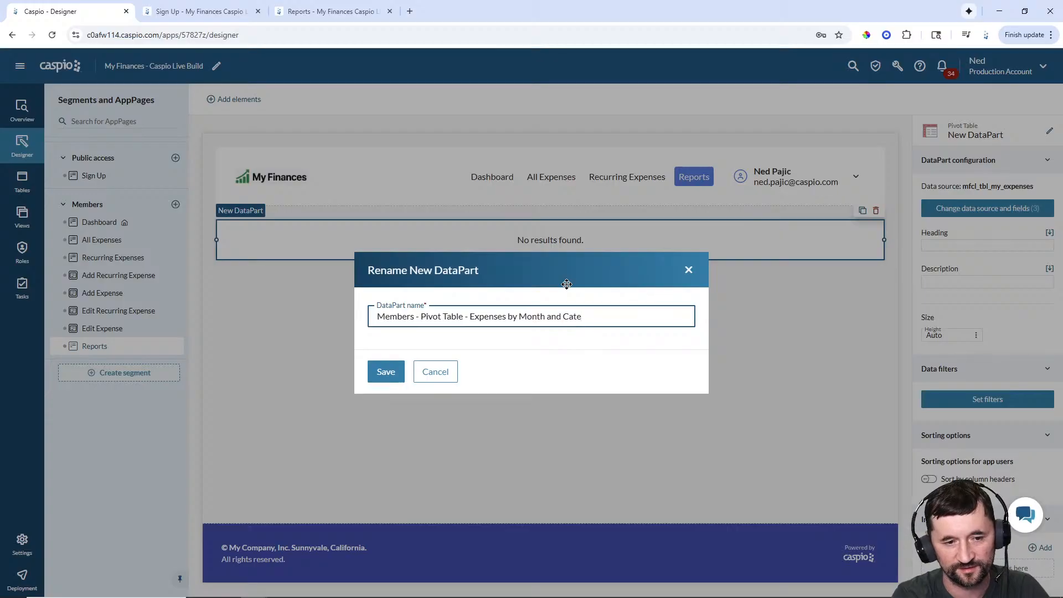
pyautogui.moveTo(468, 318); pyautogui.dragTo(420, 319)
pyautogui.press('BackSpace')
pyautogui.press('BackSpace')
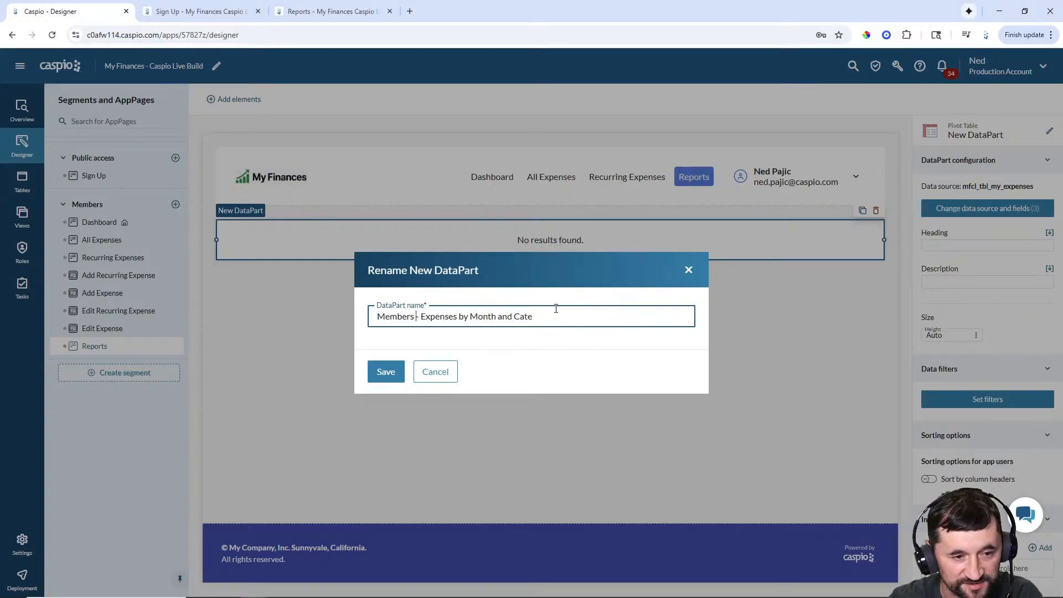
pyautogui.click(552, 314)
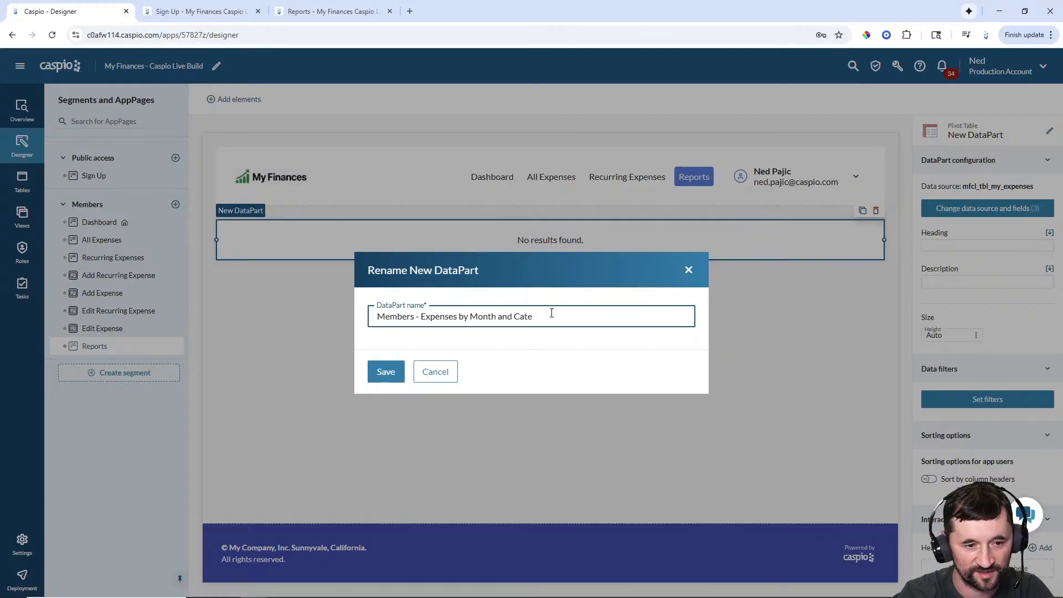
pyautogui.write('gory')
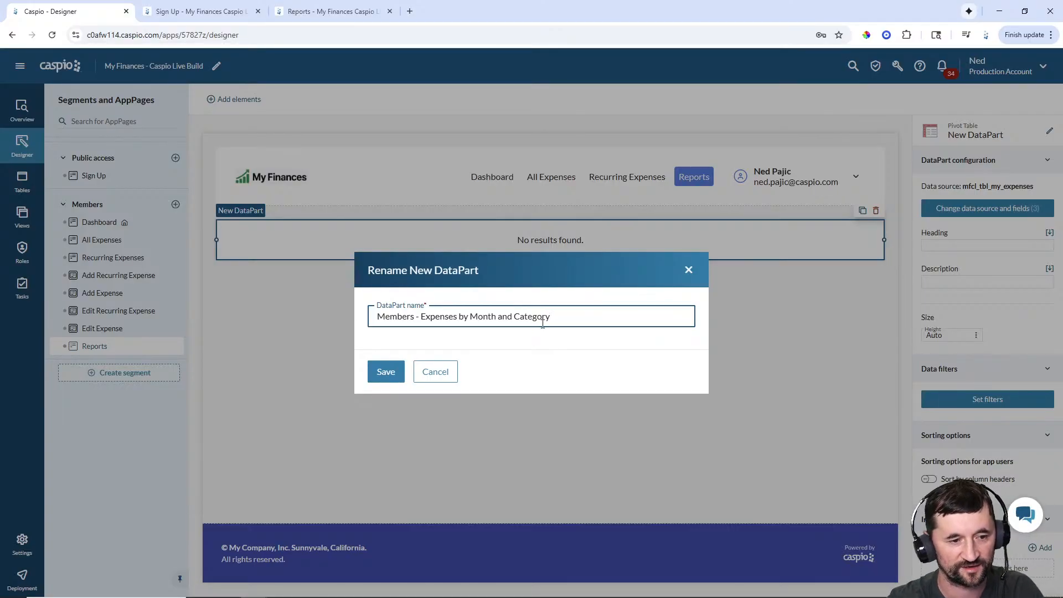
pyautogui.click(380, 373)
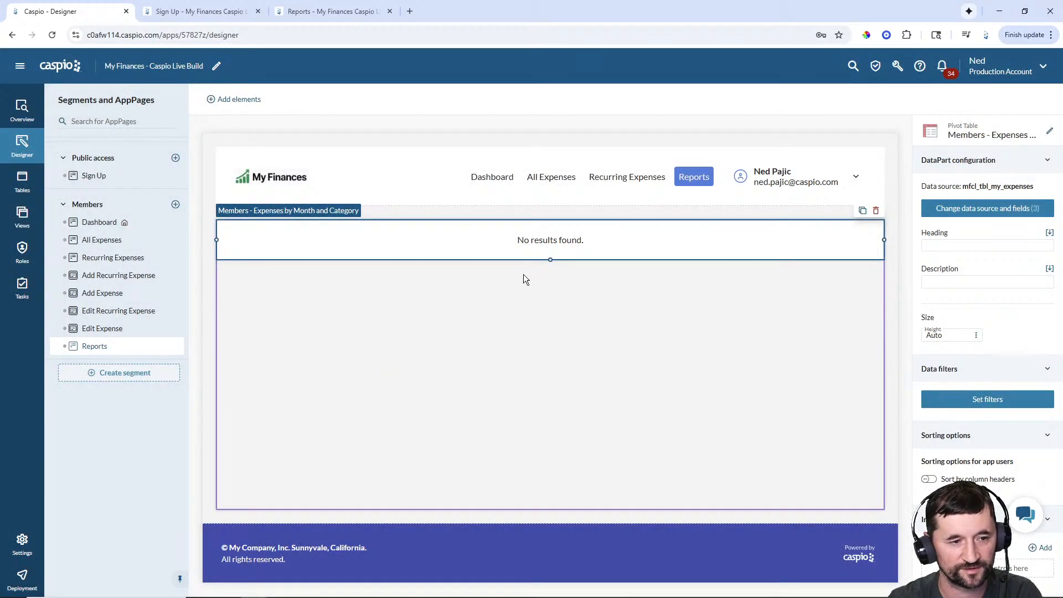
# - Set the pivot table's heading to 'Expenses by Month & Category'
pyautogui.click(986, 248)
pyautogui.write('E')
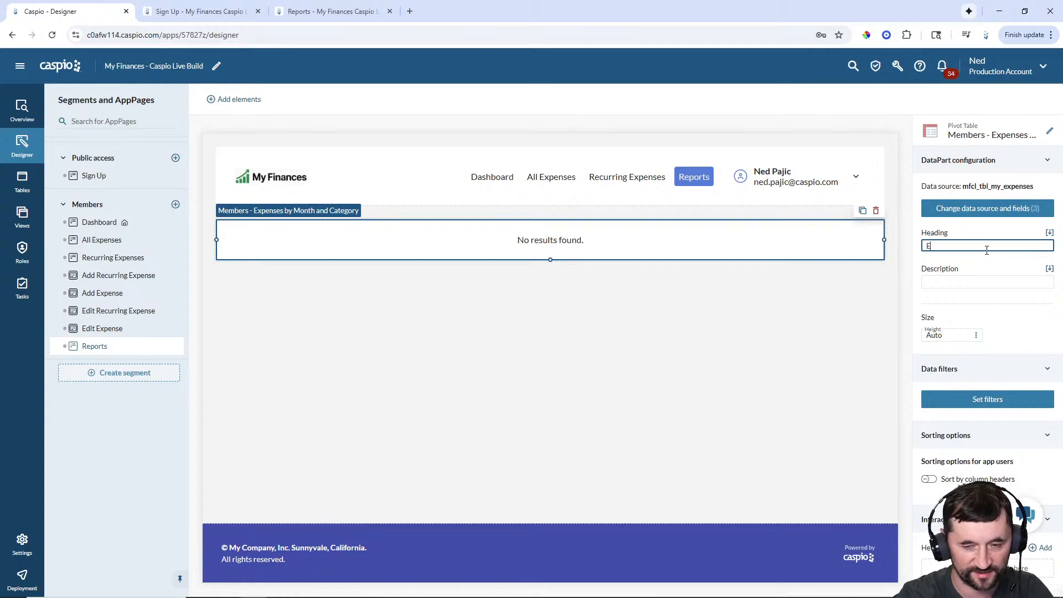
pyautogui.write('xpenses by Mont')
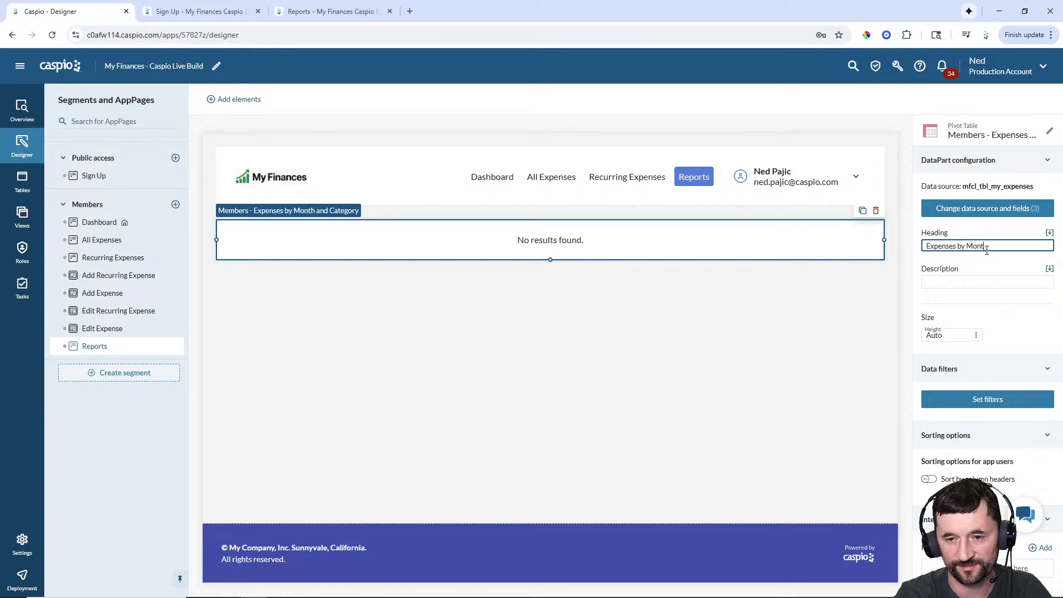
pyautogui.write('h & Category')
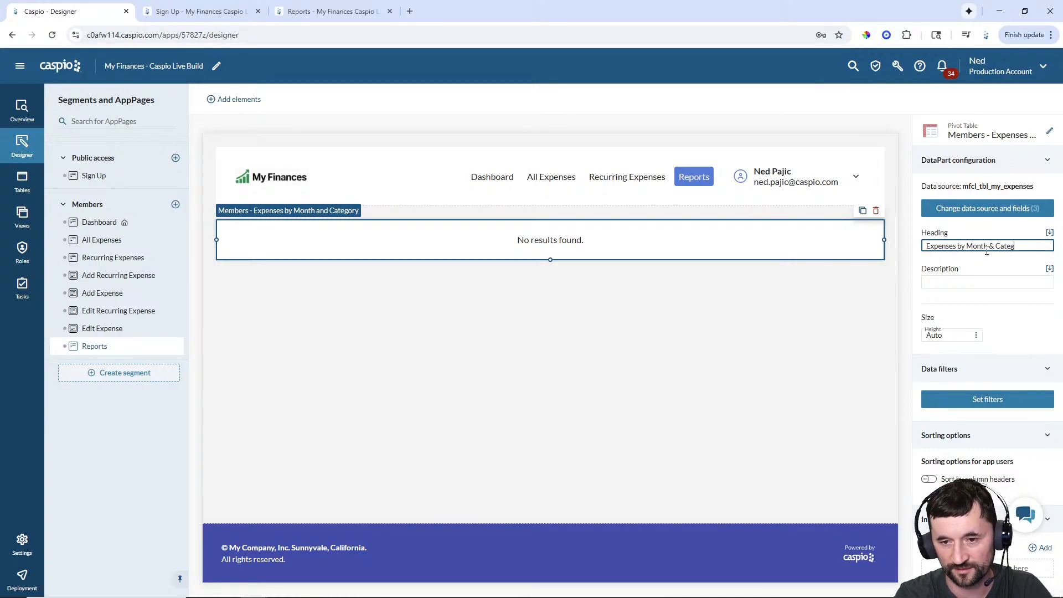
pyautogui.click(850, 313)
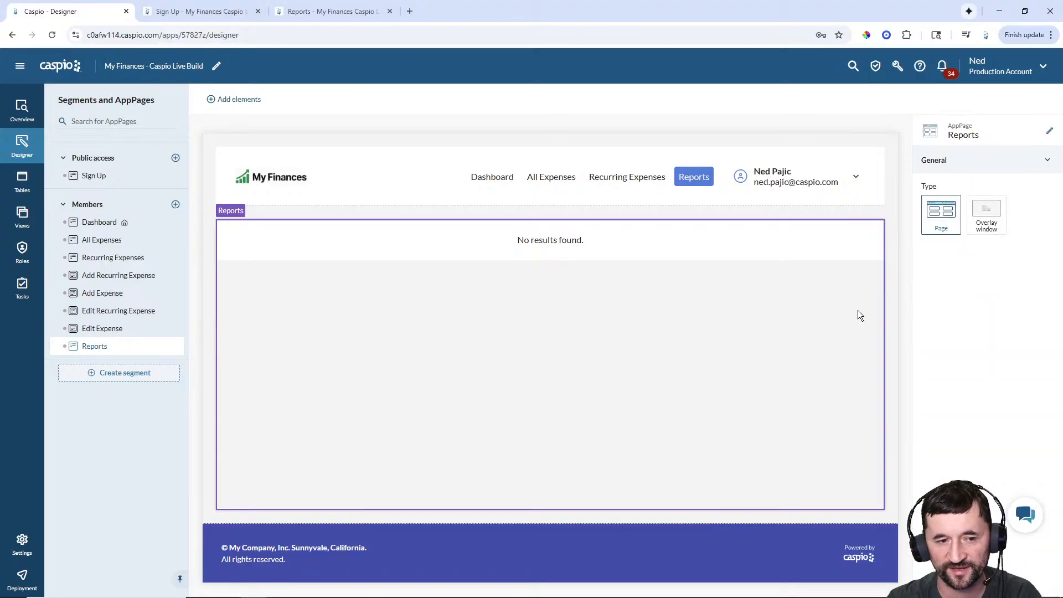
pyautogui.click(652, 261)
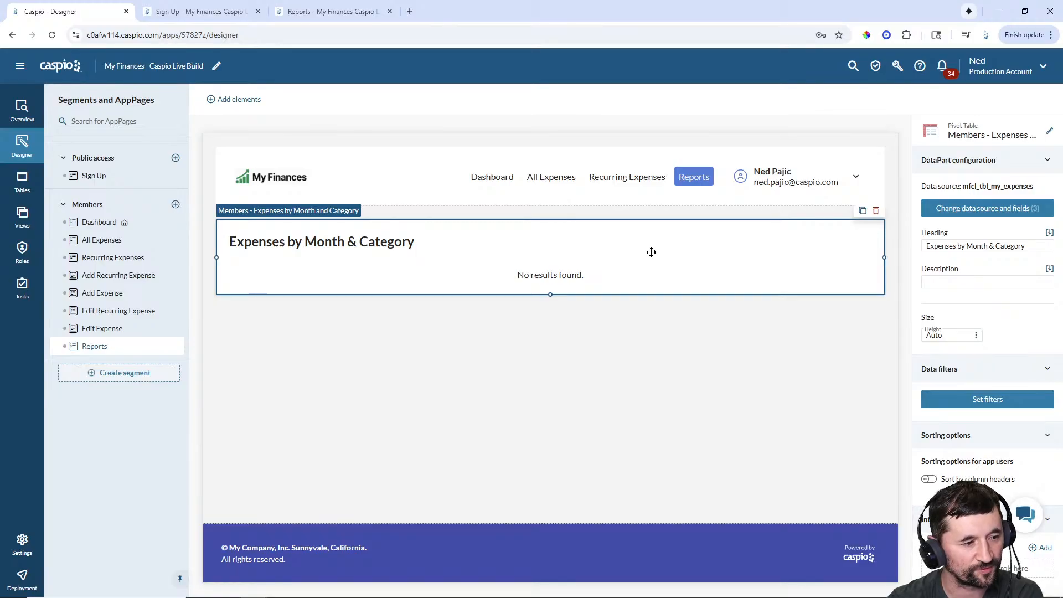
# - Open the My Finances app's Tasks page from the left sidebar
pyautogui.click(23, 287)
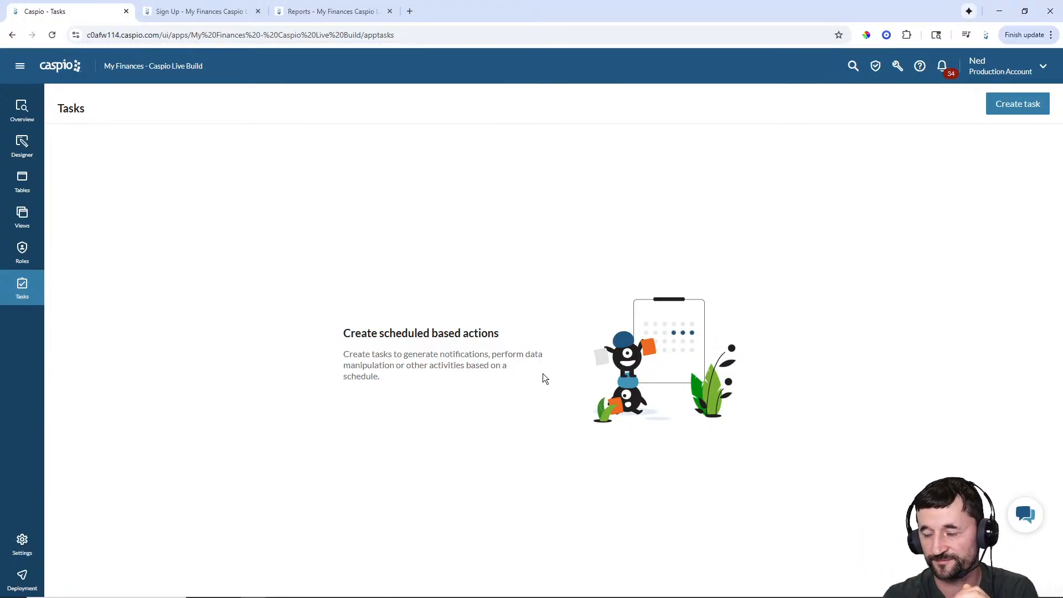
# - Create a new task scheduled to run daily
pyautogui.click(1019, 105)
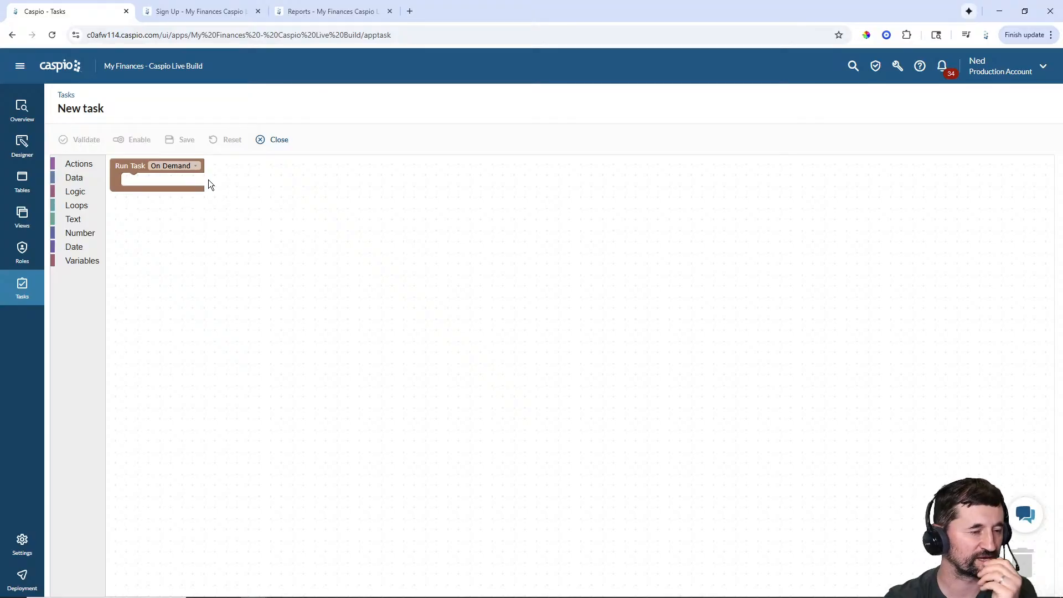
pyautogui.click(180, 169)
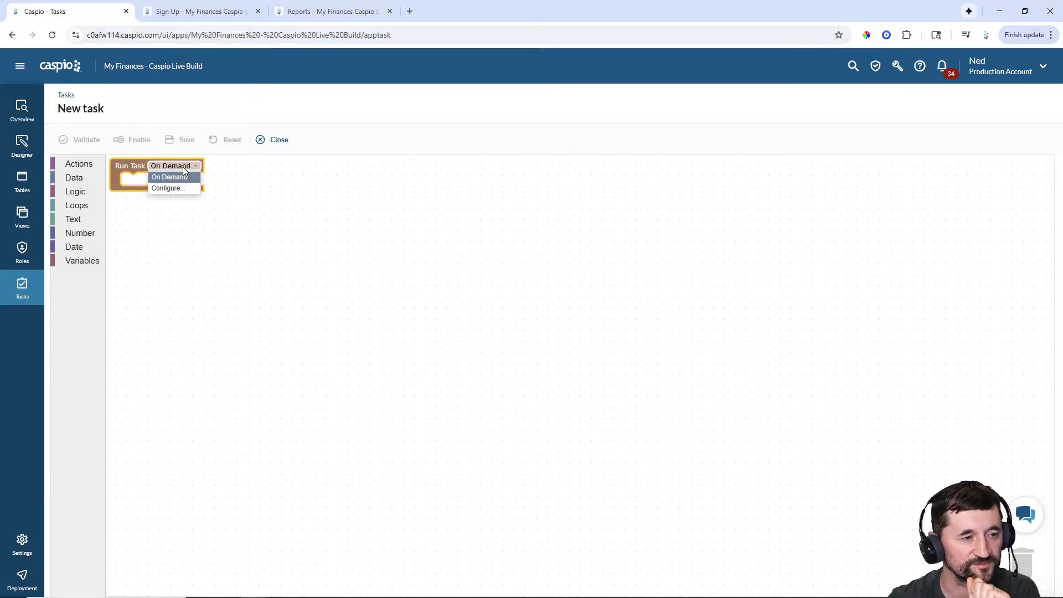
pyautogui.click(167, 188)
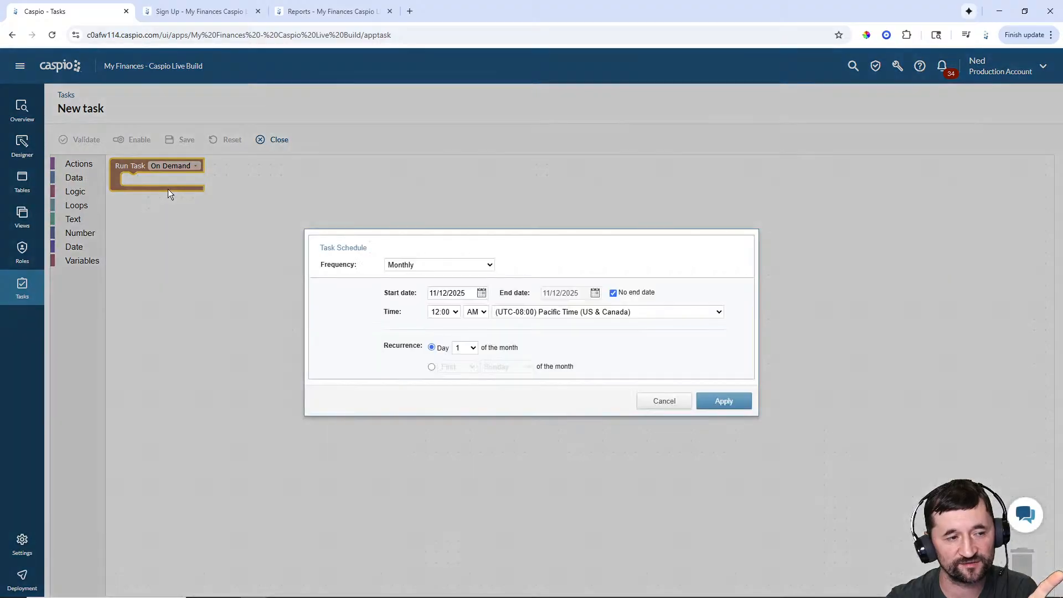
pyautogui.click(421, 264)
pyautogui.click(414, 301)
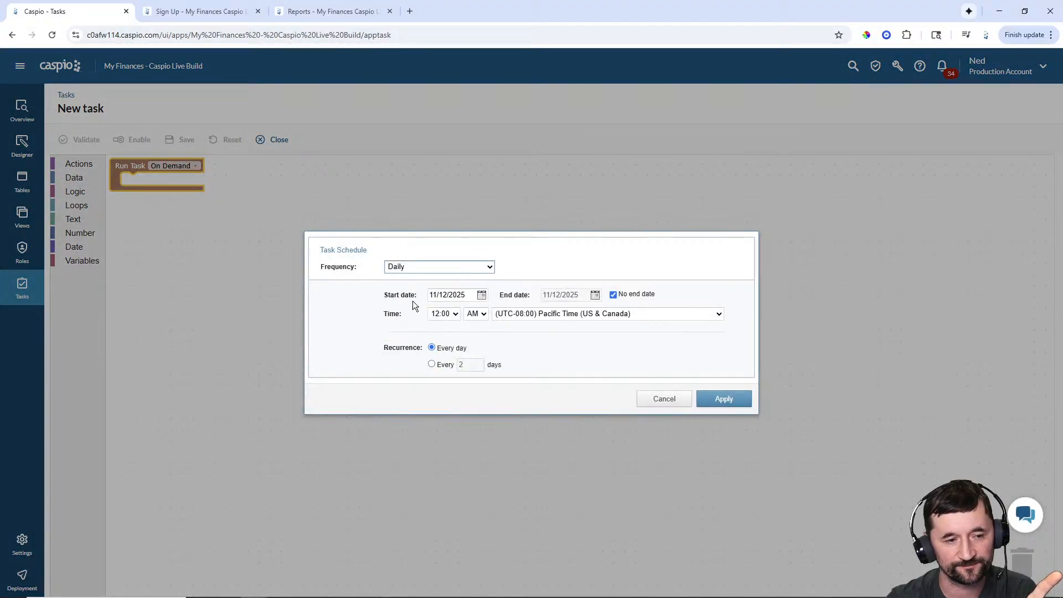
pyautogui.click(730, 399)
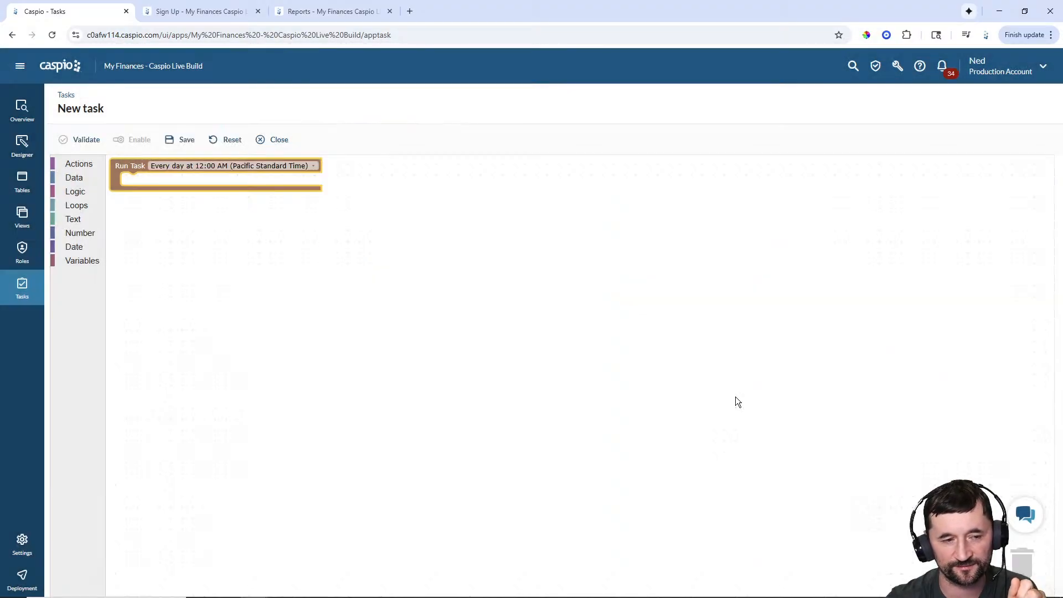
# - Add an INSERT into mfcl_tbl_my_expenses that selects records from mfcl_tbl_my_recurring_expenses
pyautogui.click(72, 165)
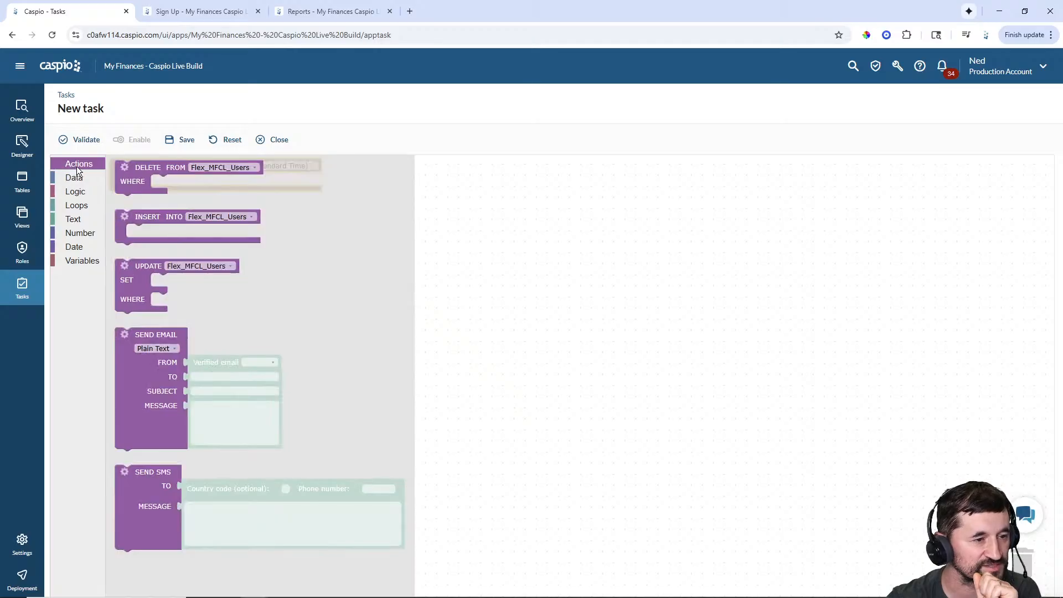
pyautogui.moveTo(152, 215); pyautogui.dragTo(145, 180)
pyautogui.click(238, 180)
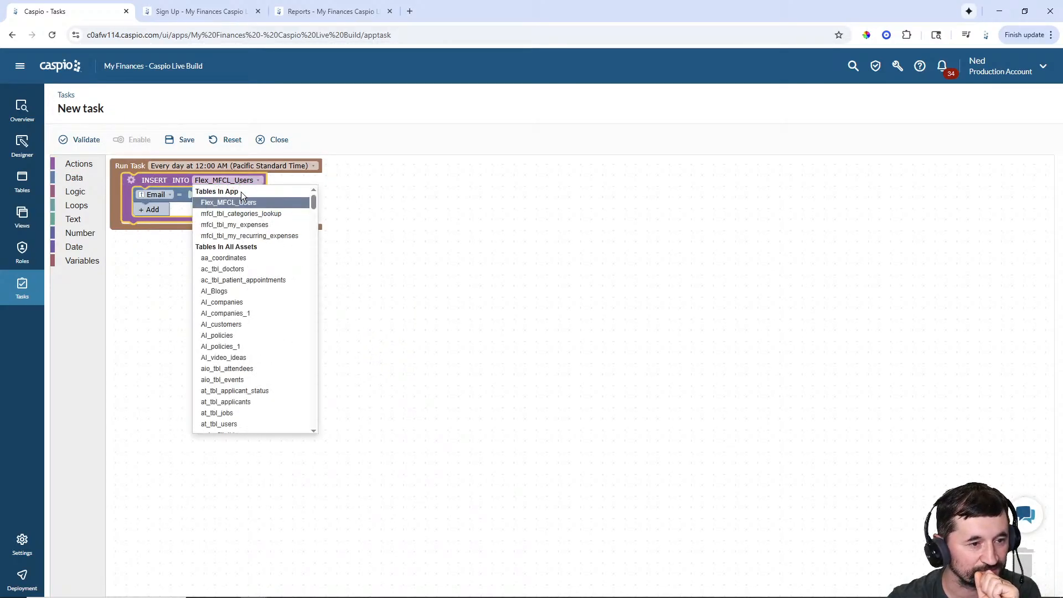
pyautogui.click(236, 226)
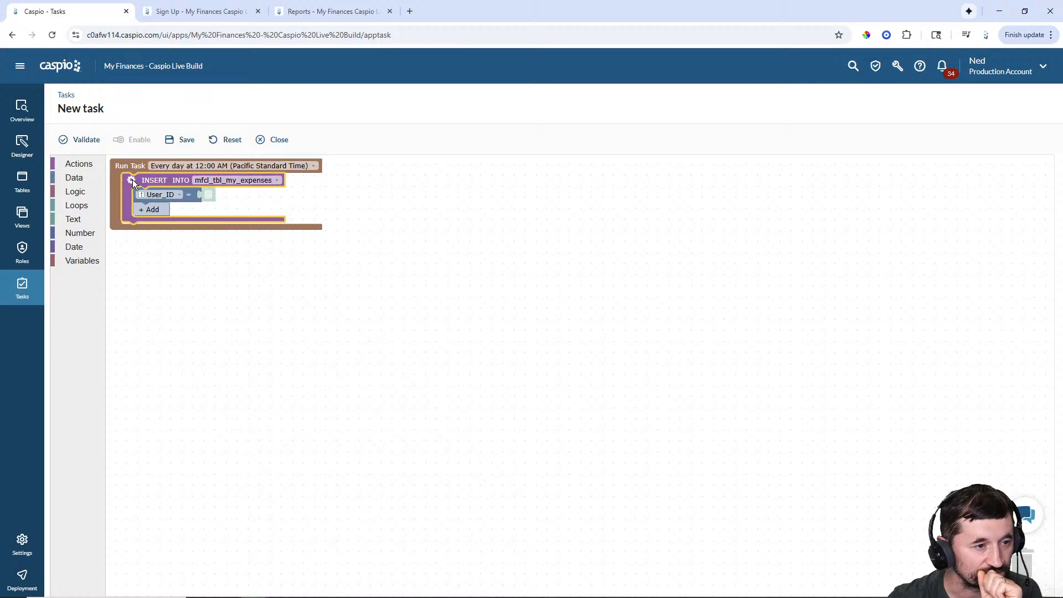
pyautogui.click(132, 180)
pyautogui.click(135, 198)
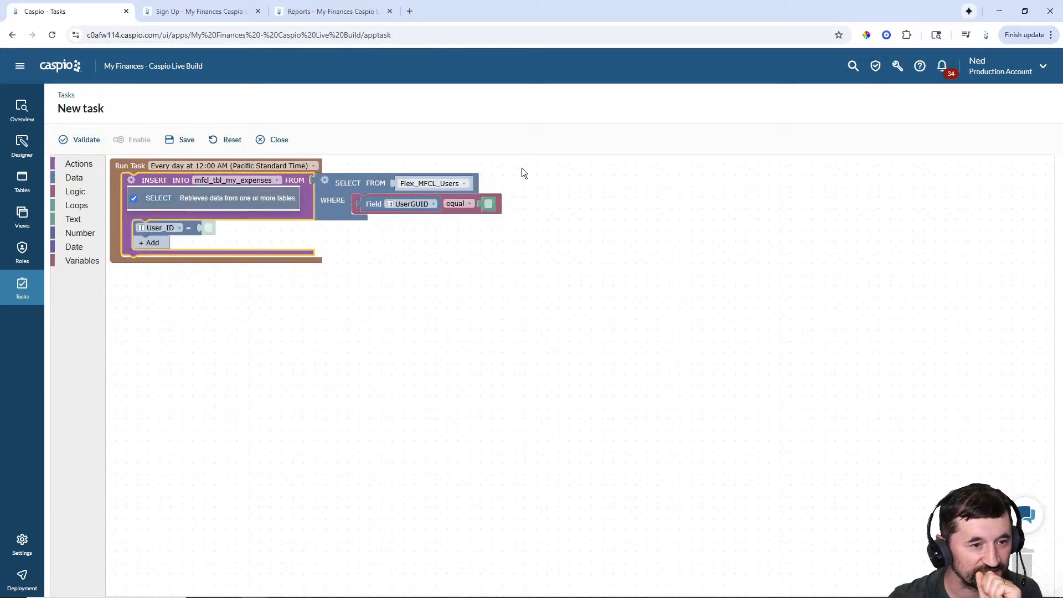
pyautogui.click(449, 183)
pyautogui.click(460, 241)
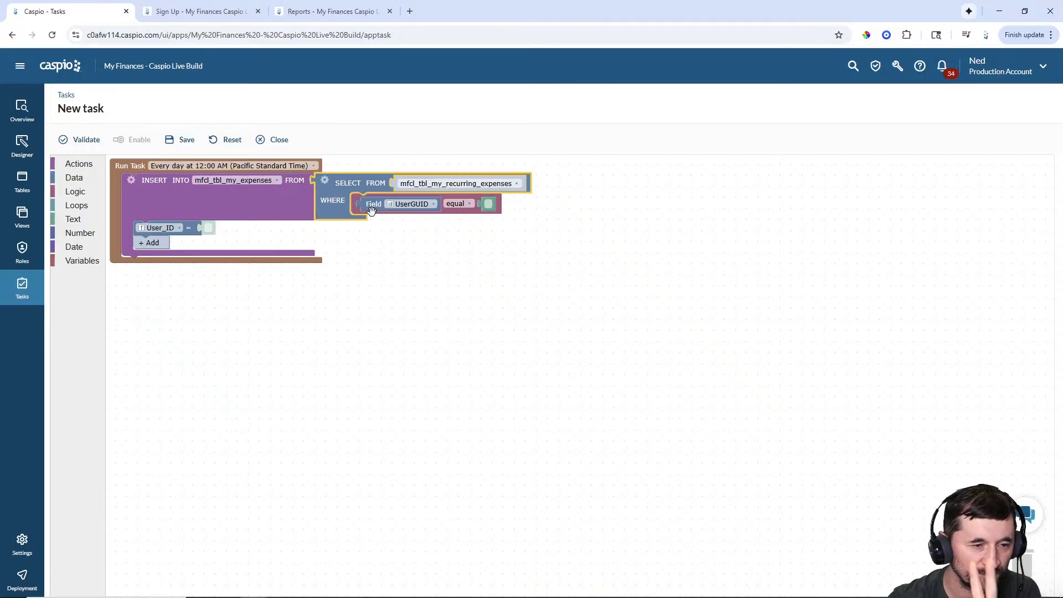
# - Filter the selected records with an AND condition where Recurring equals True
pyautogui.click(75, 206)
pyautogui.click(72, 191)
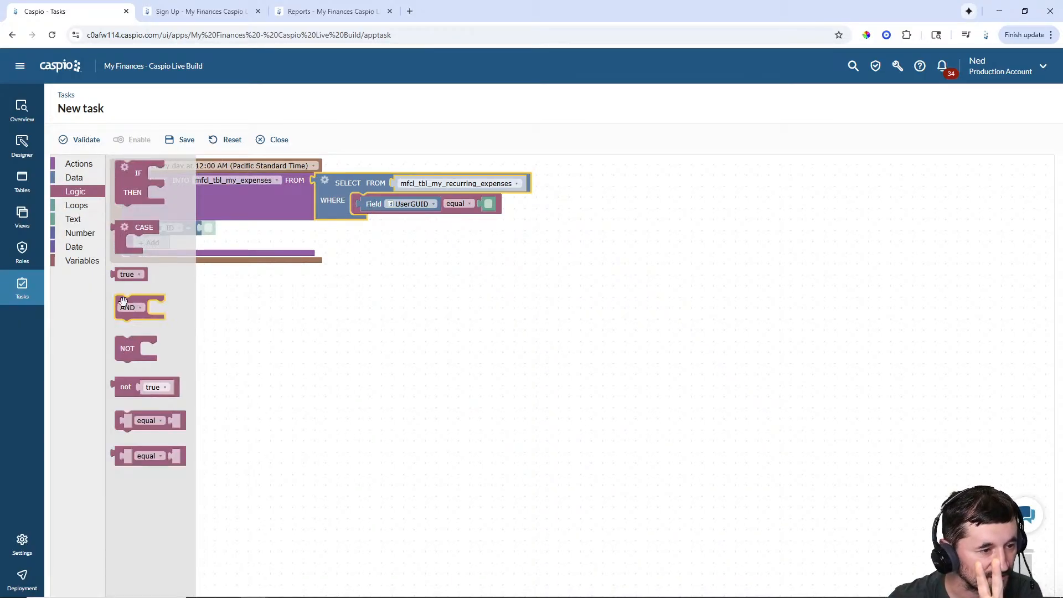
pyautogui.moveTo(120, 301); pyautogui.dragTo(360, 197)
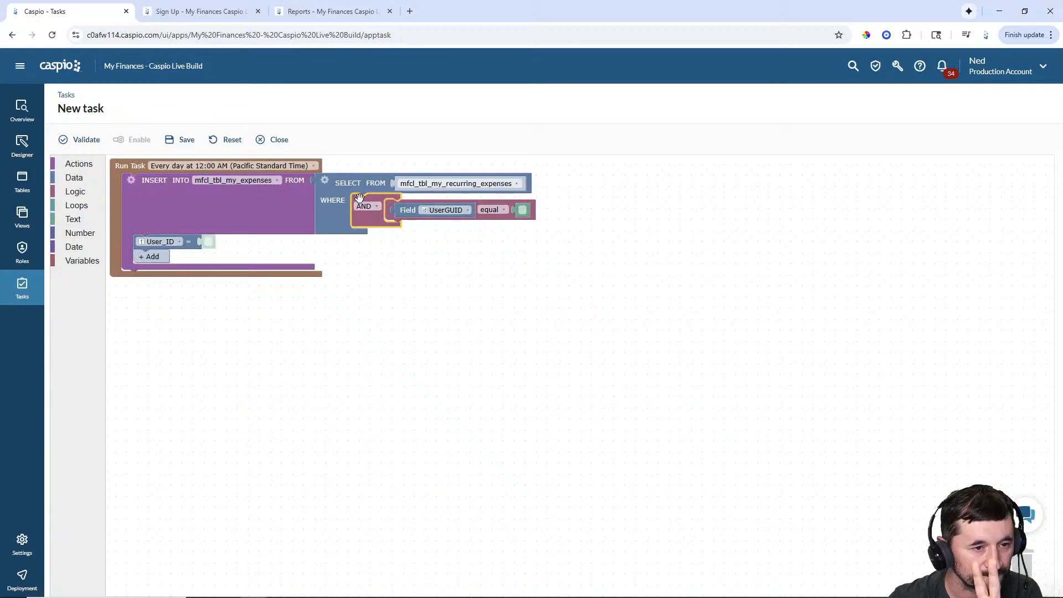
pyautogui.click(451, 211)
pyautogui.click(453, 278)
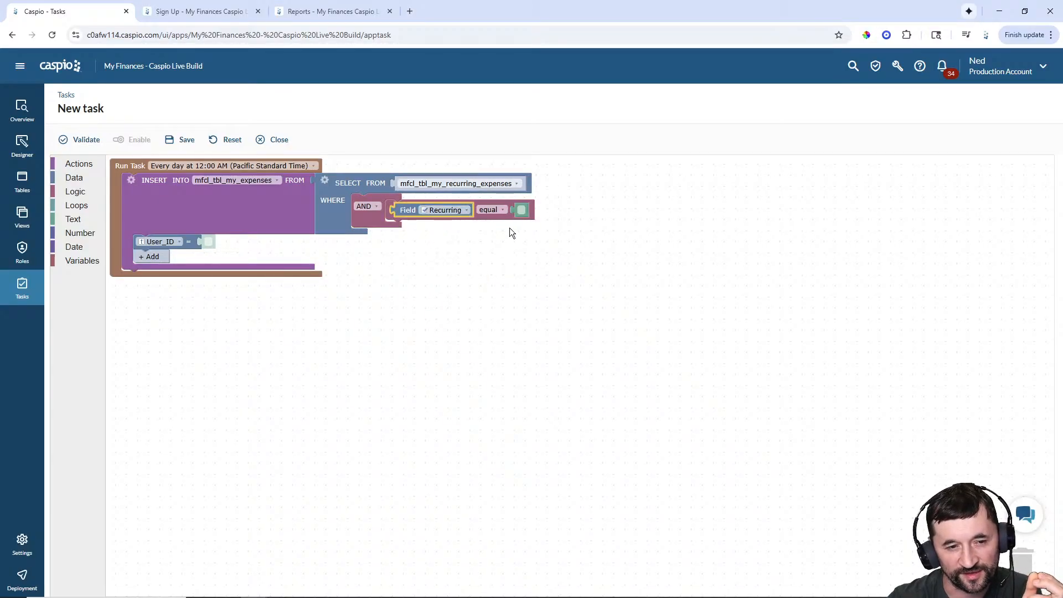
pyautogui.write('True')
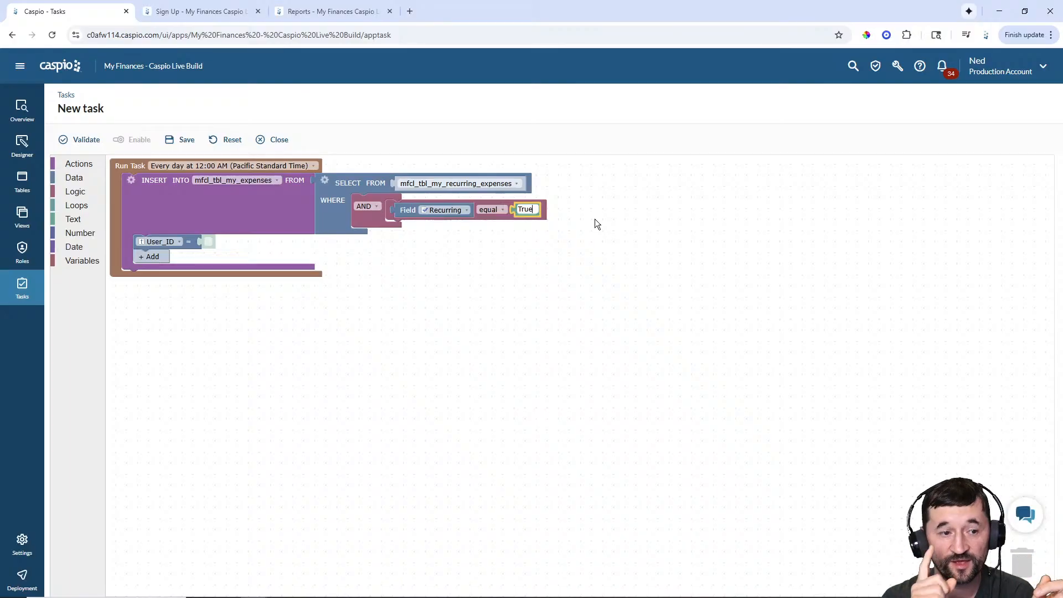
pyautogui.click(77, 262)
pyautogui.click(75, 247)
# - Add an equal comparison as the second condition under the AND
pyautogui.click(77, 233)
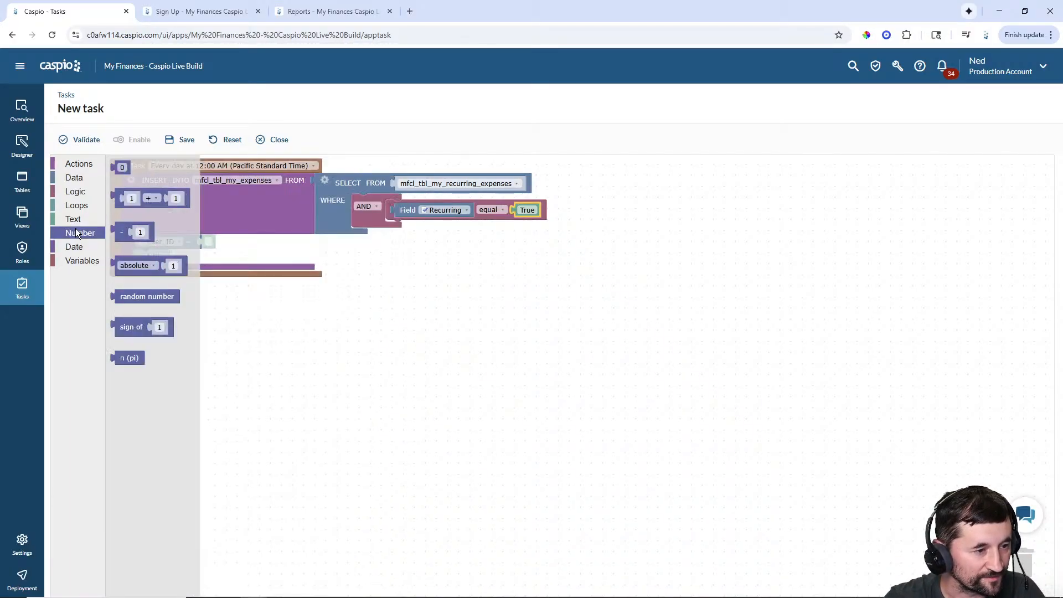
pyautogui.click(75, 221)
pyautogui.click(75, 208)
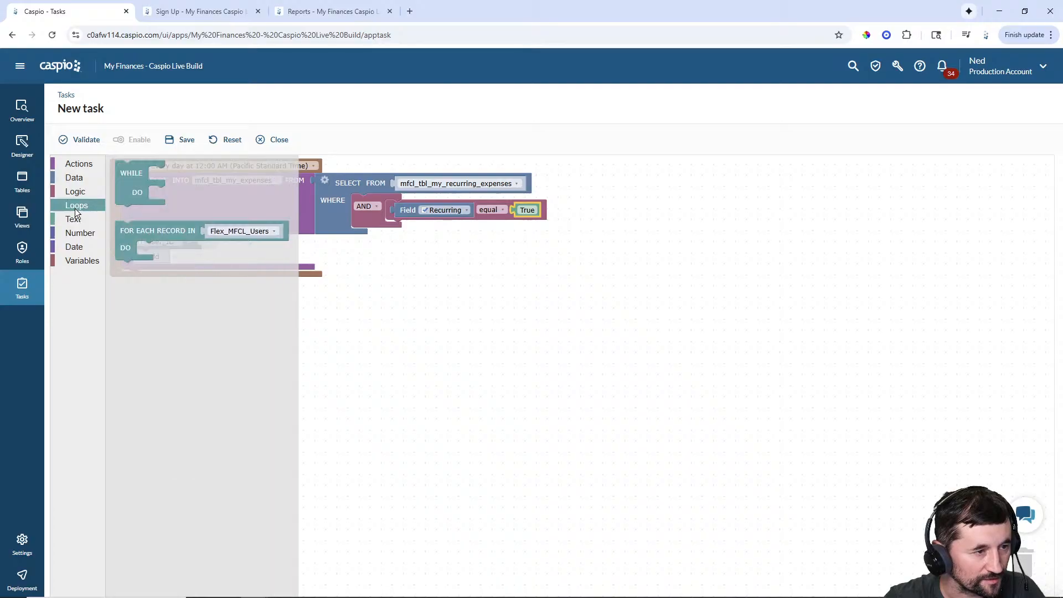
pyautogui.click(74, 192)
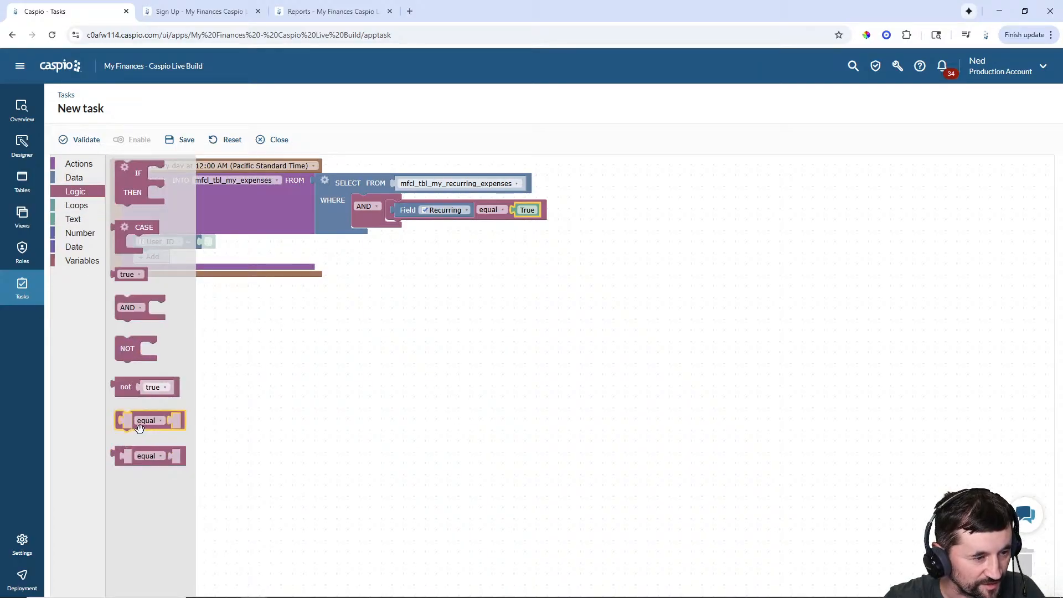
pyautogui.moveTo(141, 421); pyautogui.dragTo(407, 225)
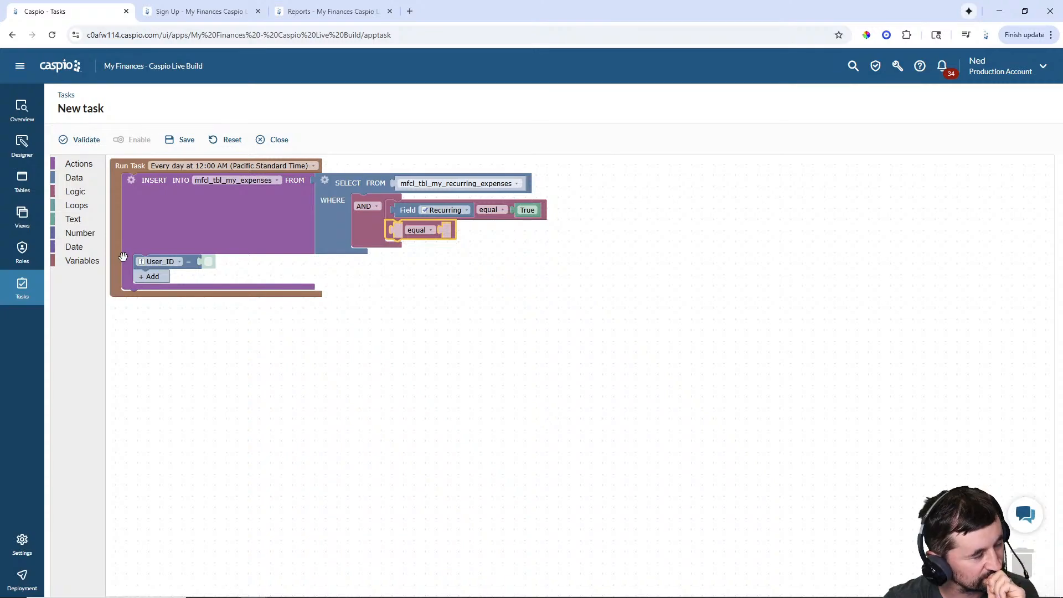
# - Fill the comparison's left side with the day part of the expense's Date field
pyautogui.click(74, 247)
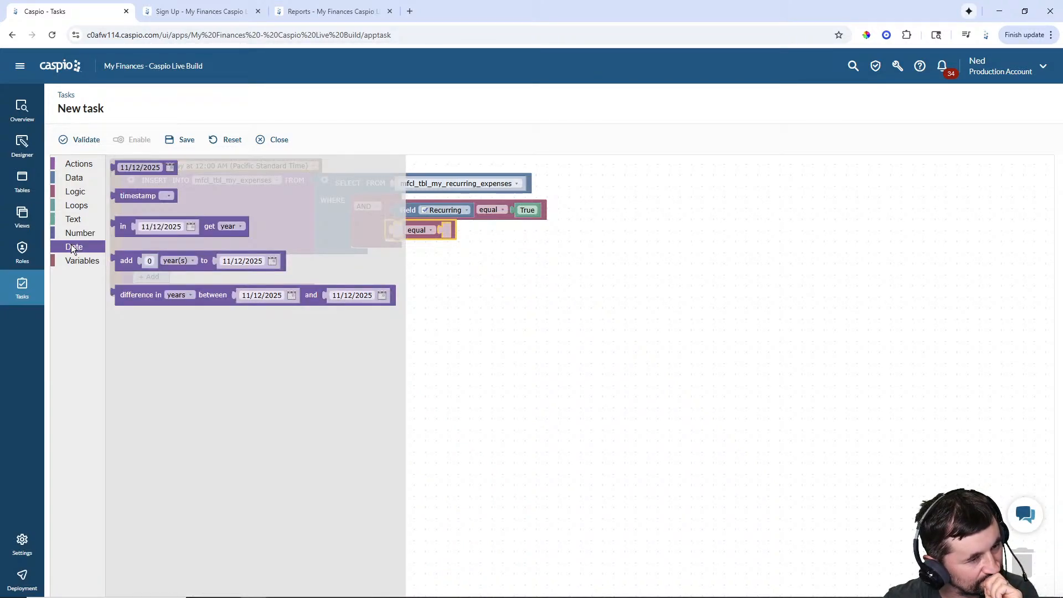
pyautogui.moveTo(122, 228); pyautogui.dragTo(443, 237)
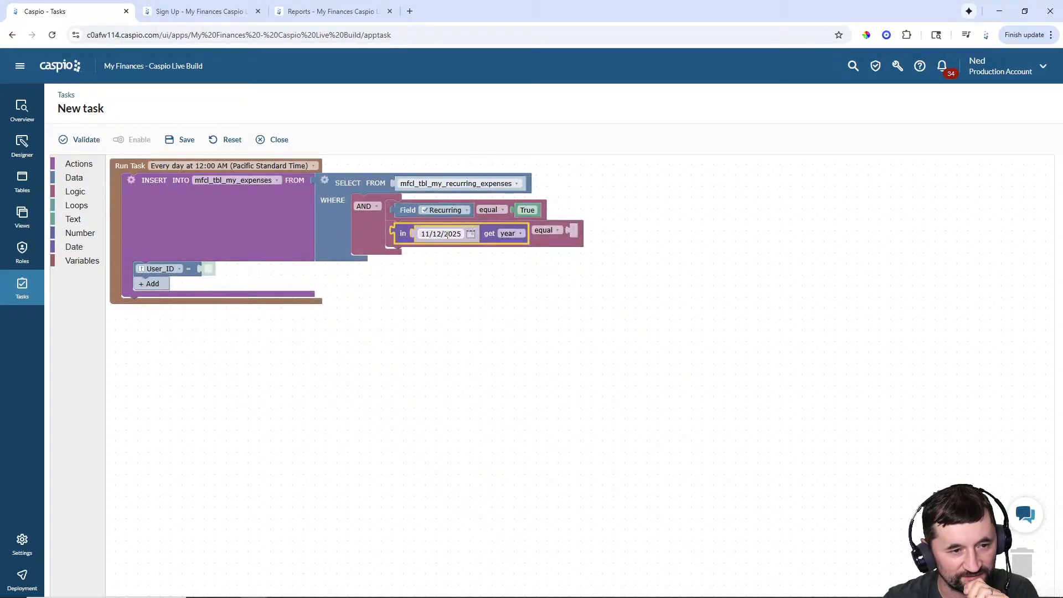
pyautogui.click(73, 177)
pyautogui.moveTo(126, 169); pyautogui.dragTo(437, 231)
pyautogui.click(462, 234)
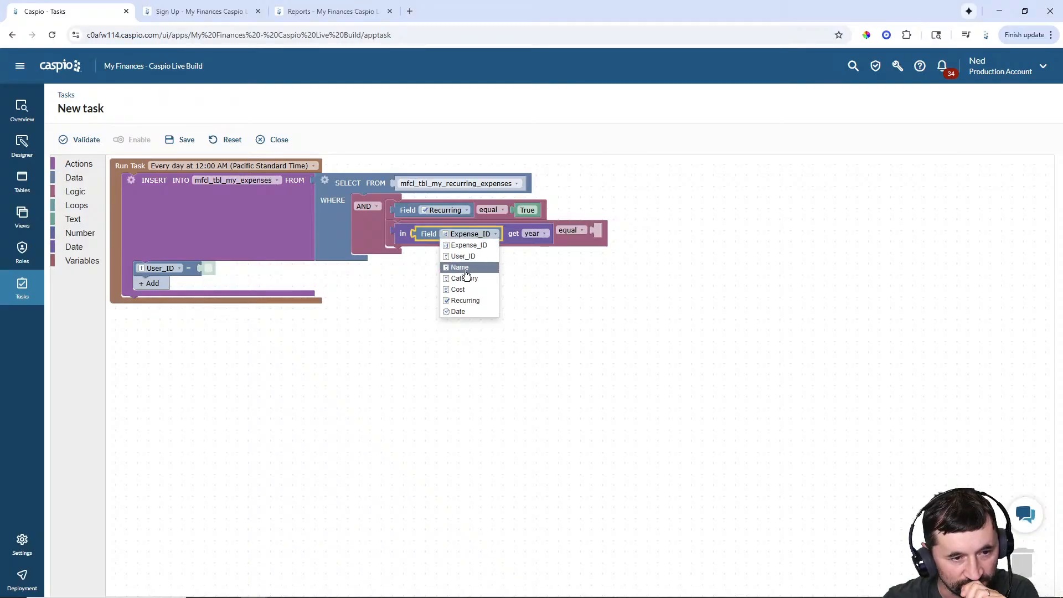
pyautogui.click(458, 309)
pyautogui.click(512, 234)
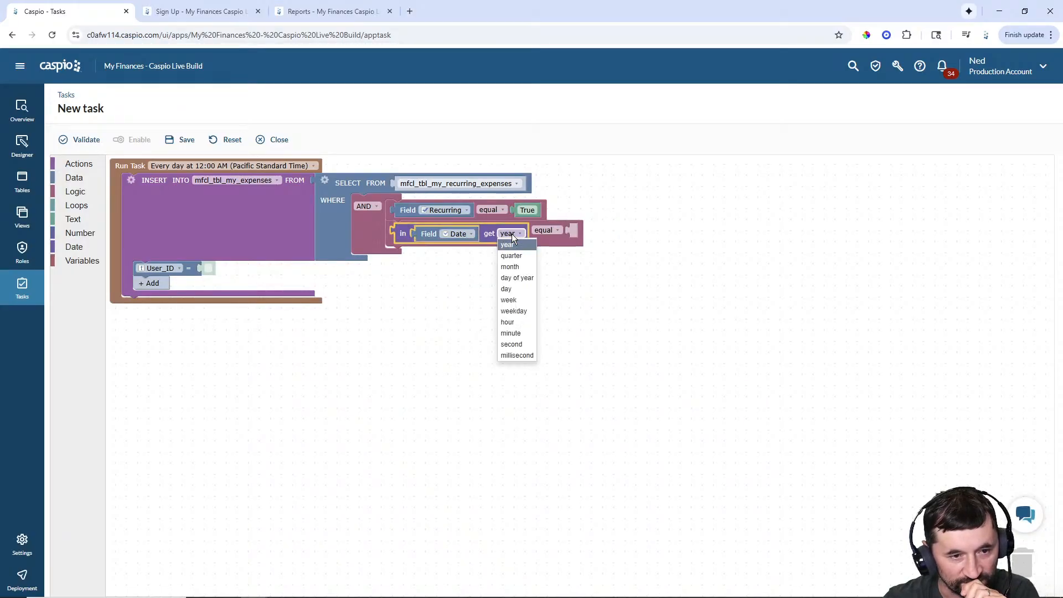
pyautogui.click(512, 290)
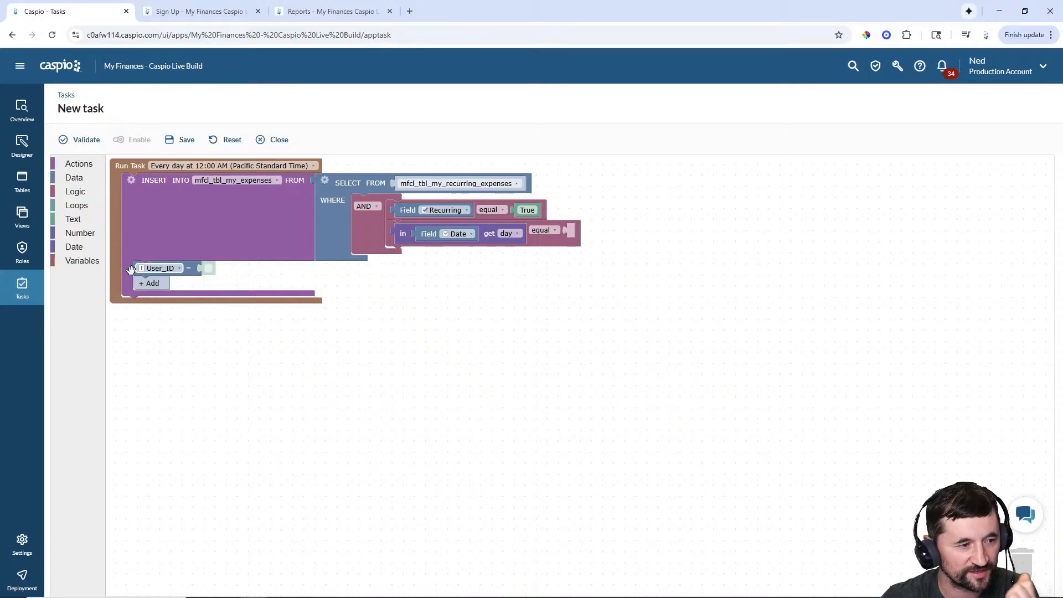
# - Compare against the day of the current timestamp instead of the fixed 11/12/2025 date
pyautogui.click(103, 249)
pyautogui.moveTo(125, 233); pyautogui.dragTo(586, 245)
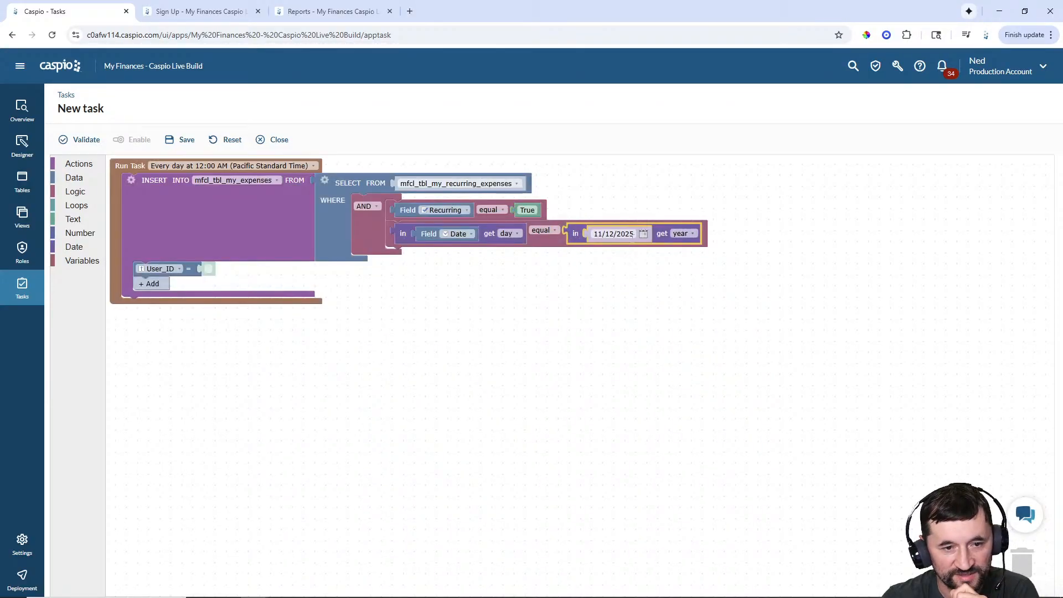
pyautogui.click(74, 247)
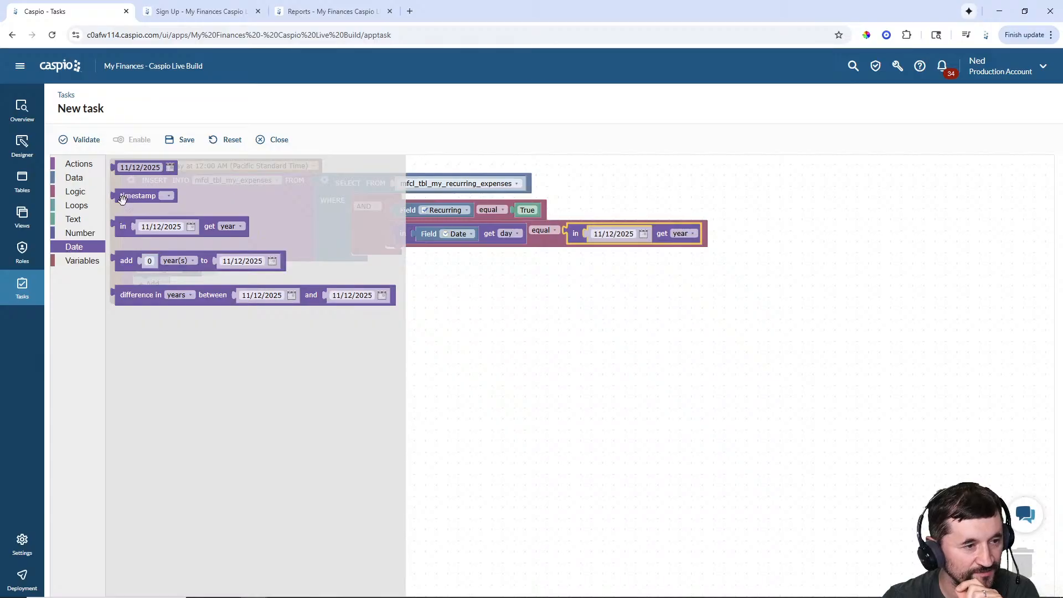
pyautogui.moveTo(123, 199); pyautogui.dragTo(597, 237)
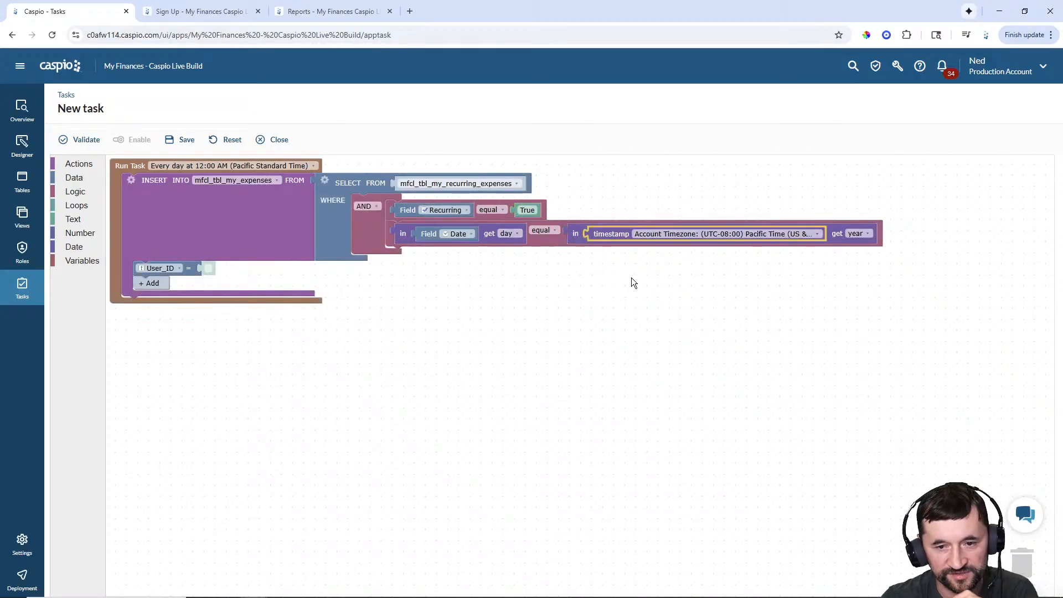
pyautogui.click(861, 233)
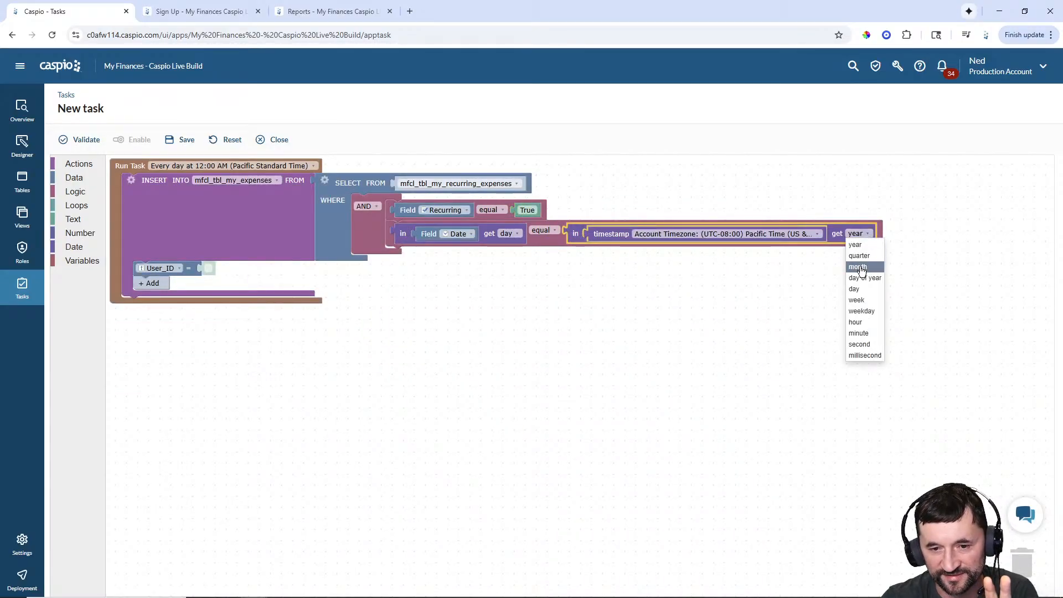
pyautogui.click(859, 289)
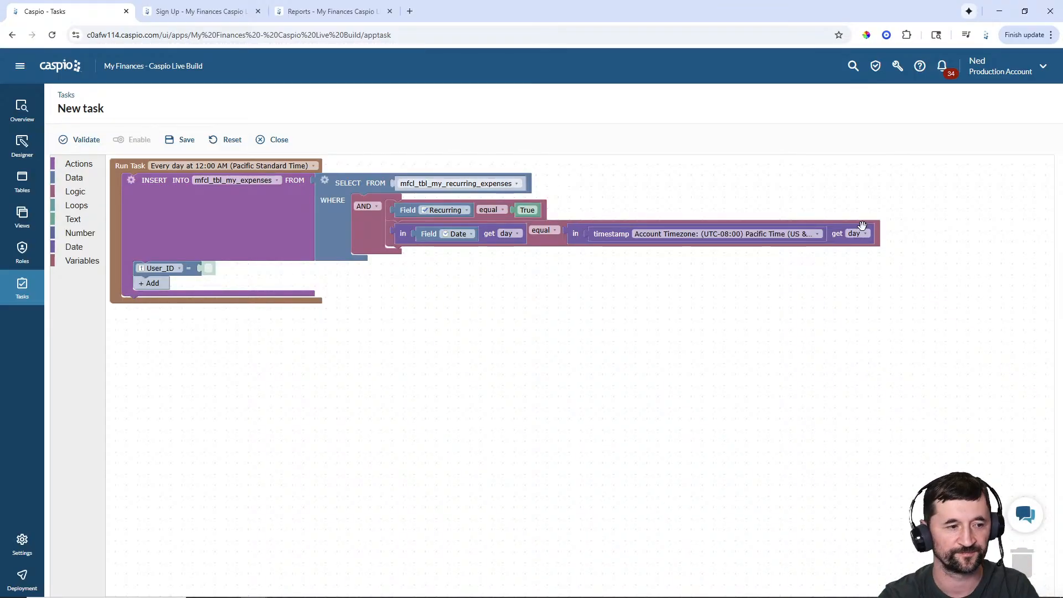
# - Add Name, Category, Cost and Date columns to the insert and map User_ID and Name to source fields
pyautogui.click(147, 283)
pyautogui.click(149, 298)
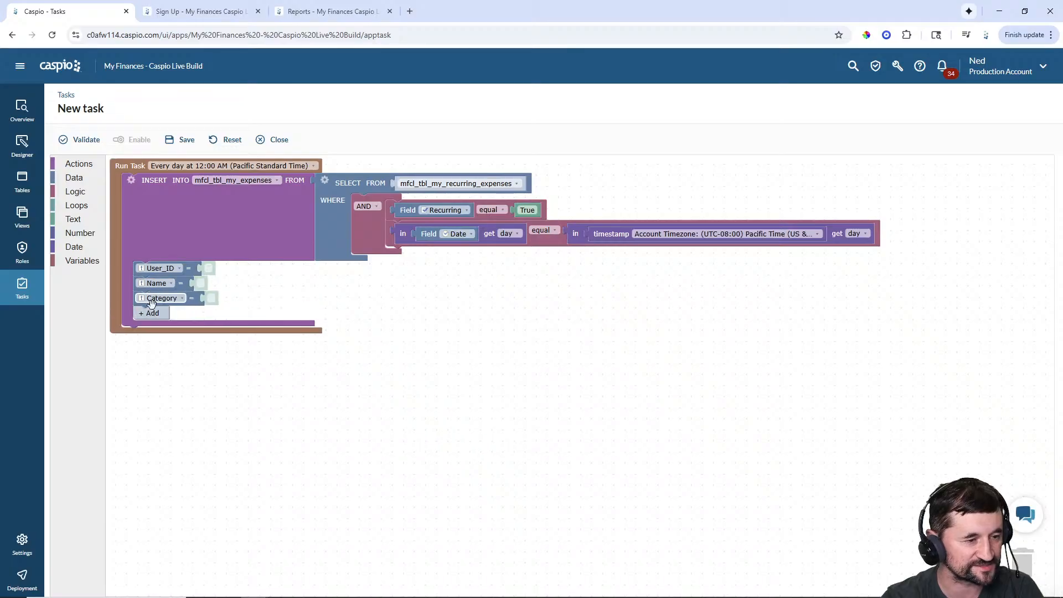
pyautogui.click(149, 313)
pyautogui.click(149, 328)
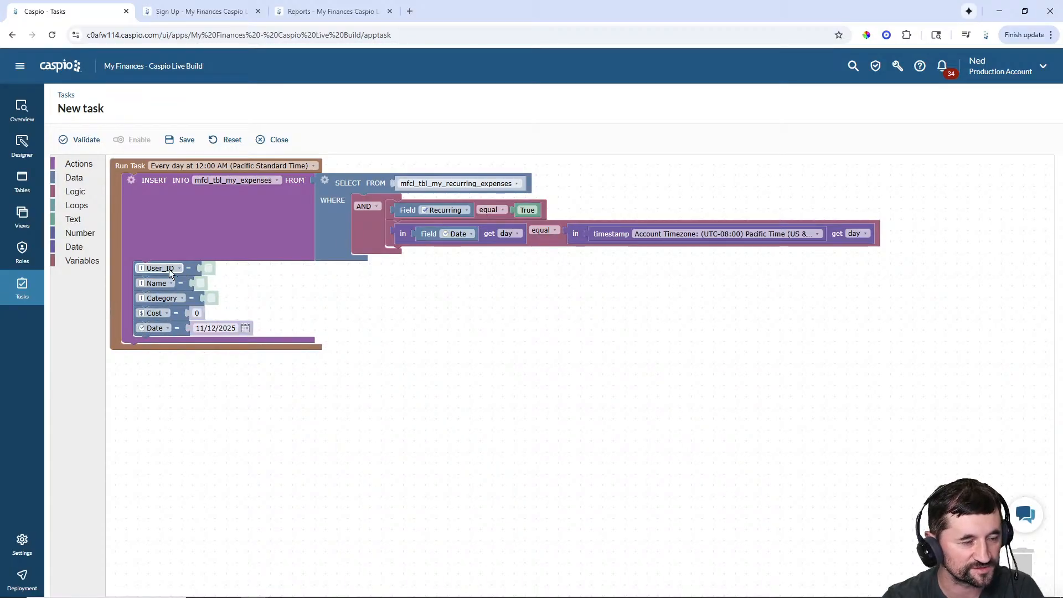
pyautogui.click(88, 179)
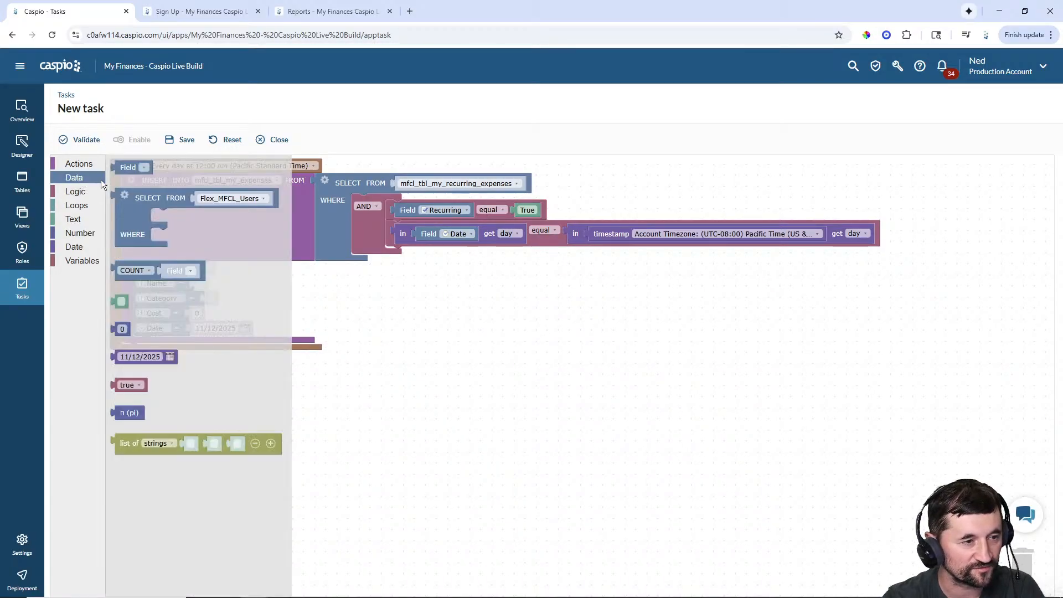
pyautogui.moveTo(133, 268); pyautogui.dragTo(210, 269)
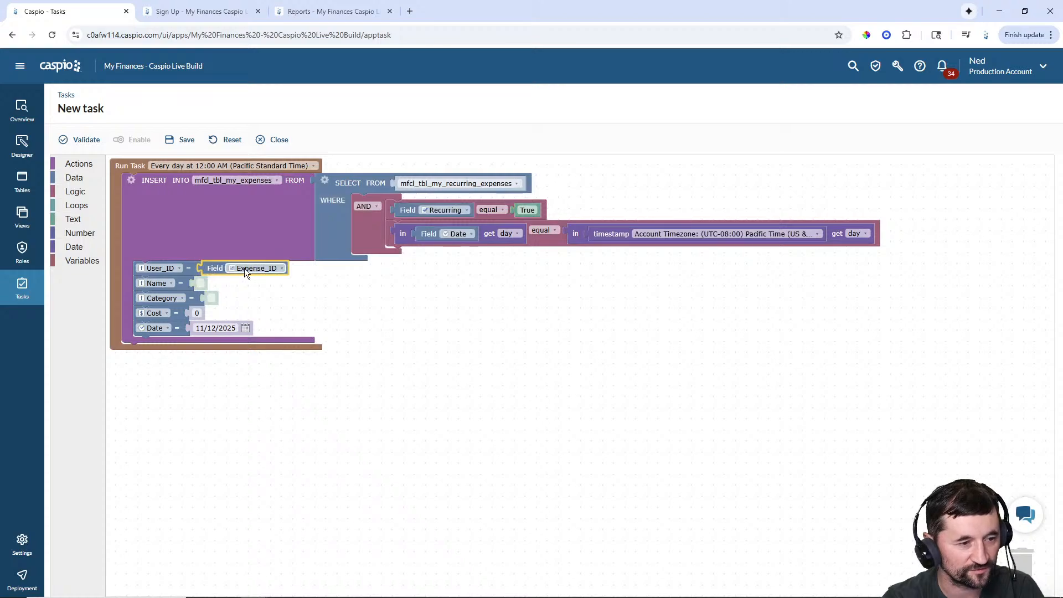
pyautogui.click(244, 268)
pyautogui.click(250, 287)
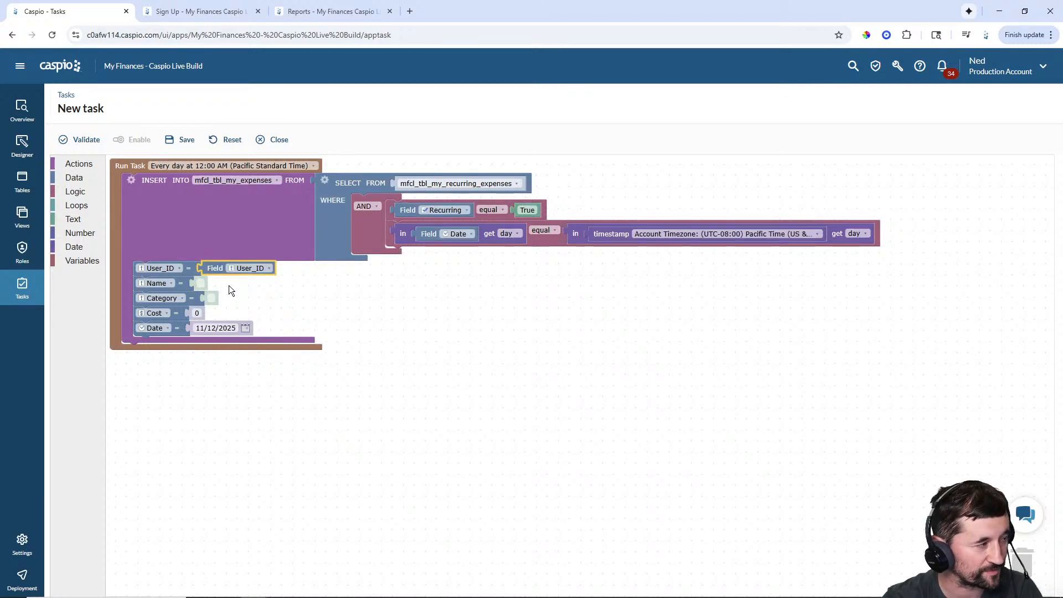
pyautogui.rightClick(211, 268)
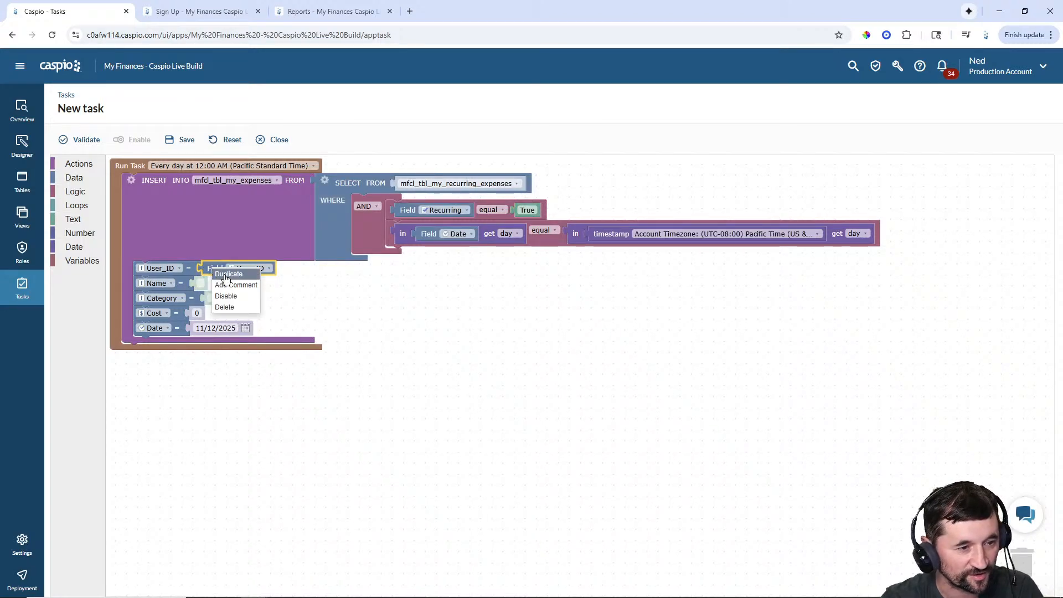
pyautogui.click(228, 274)
pyautogui.moveTo(227, 290); pyautogui.dragTo(238, 284)
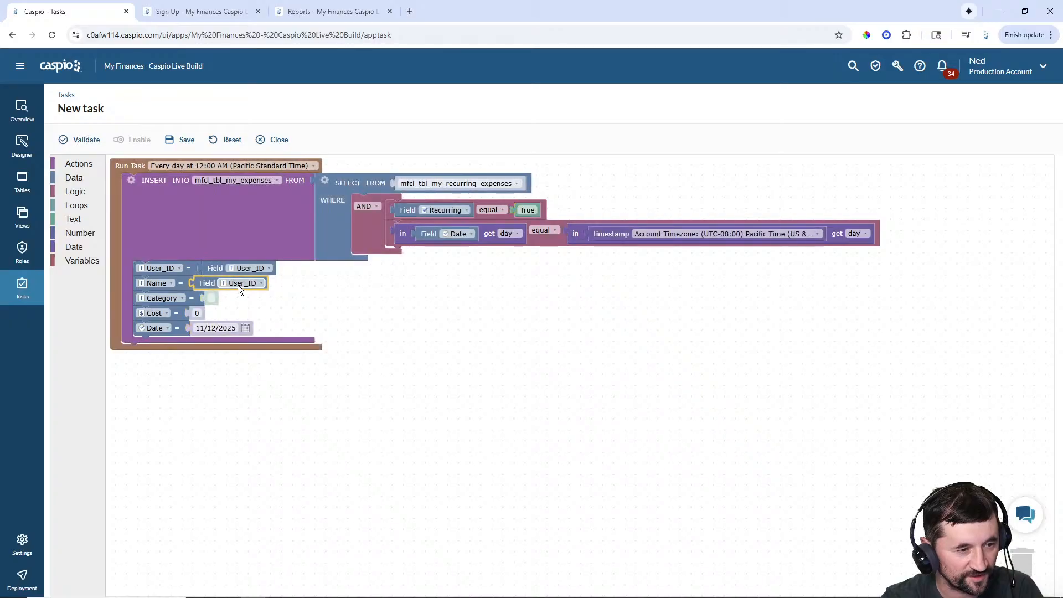
pyautogui.click(237, 285)
pyautogui.click(241, 312)
# - Map Category and Cost to their matching source fields
pyautogui.rightClick(212, 286)
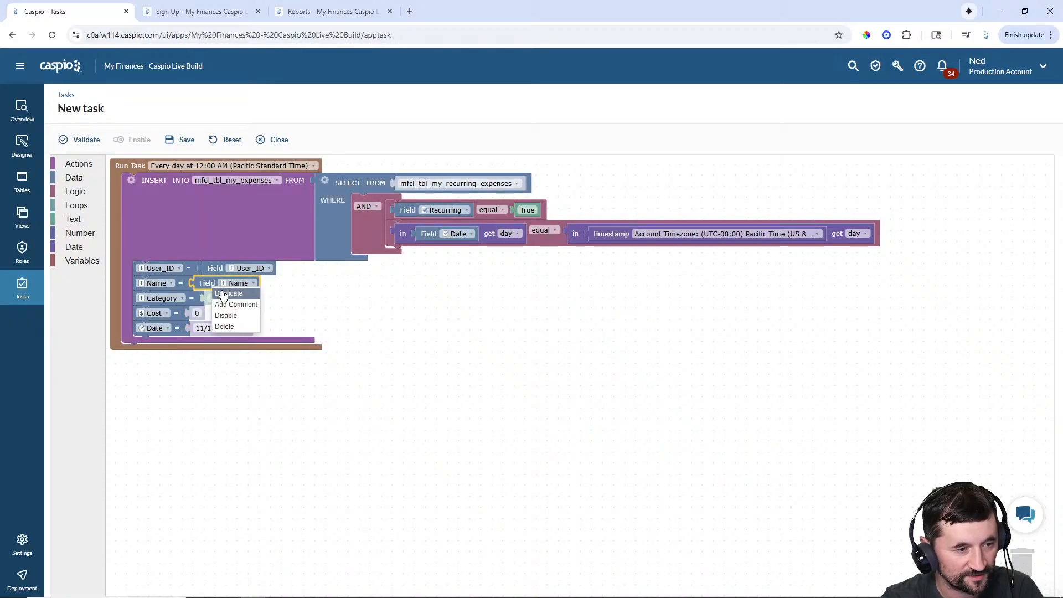
pyautogui.click(223, 293)
pyautogui.moveTo(225, 303); pyautogui.dragTo(238, 301)
pyautogui.click(247, 299)
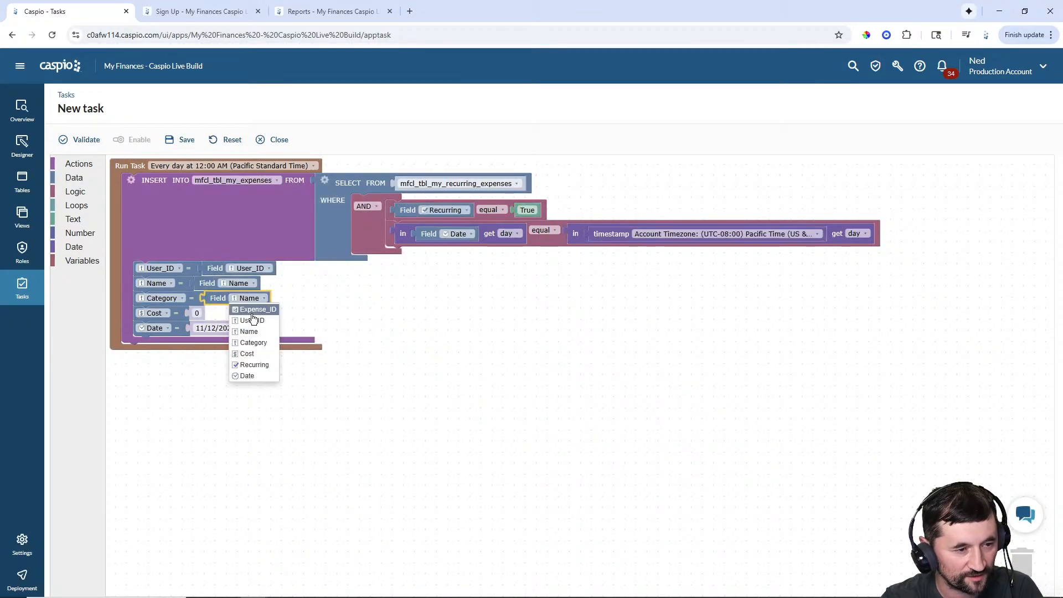
pyautogui.click(253, 342)
pyautogui.rightClick(218, 302)
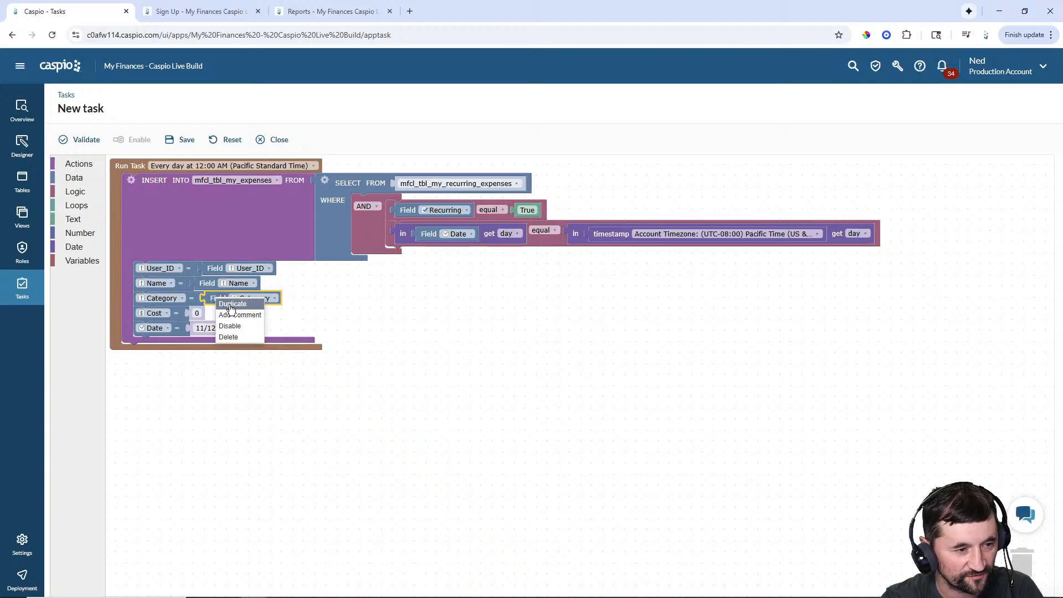
pyautogui.click(231, 304)
pyautogui.moveTo(231, 325); pyautogui.dragTo(203, 314)
pyautogui.click(258, 314)
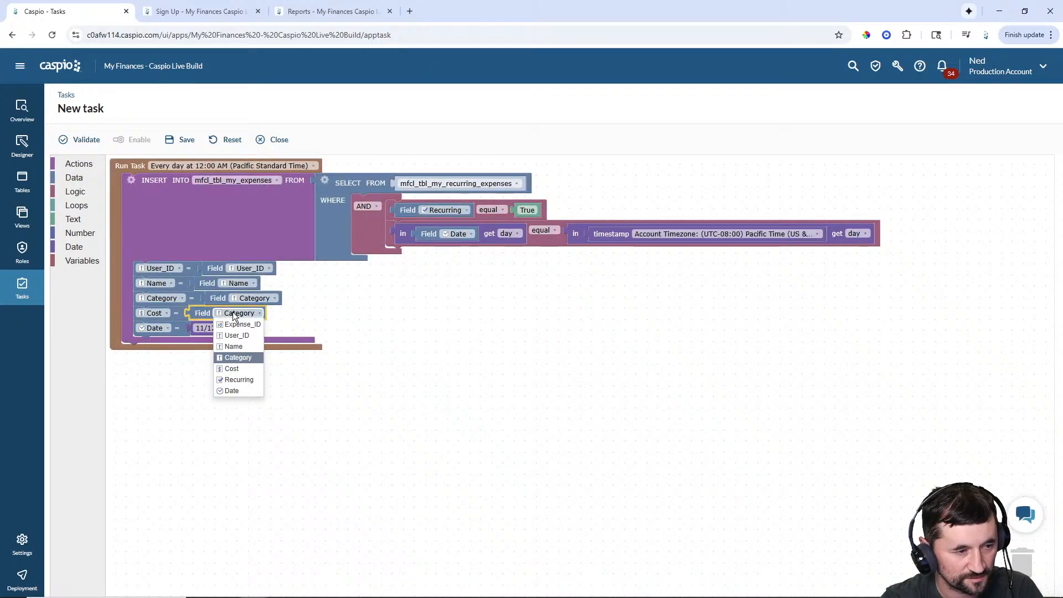
pyautogui.click(242, 369)
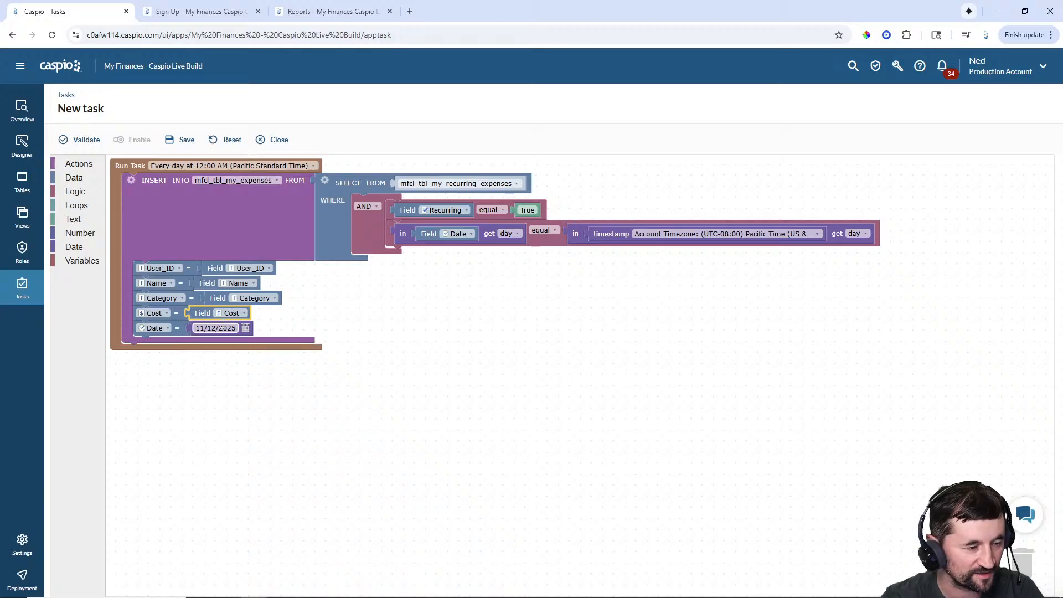
# - Set Date to the current timestamp and delete the leftover 11/12/2025 date block
pyautogui.click(77, 248)
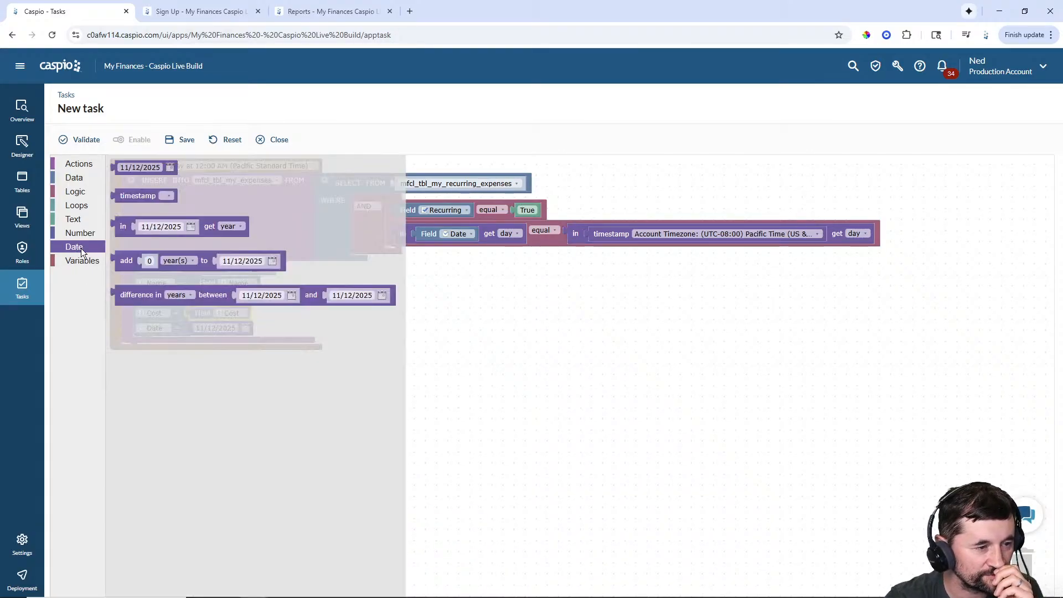
pyautogui.moveTo(124, 196); pyautogui.dragTo(223, 391)
pyautogui.click(230, 391)
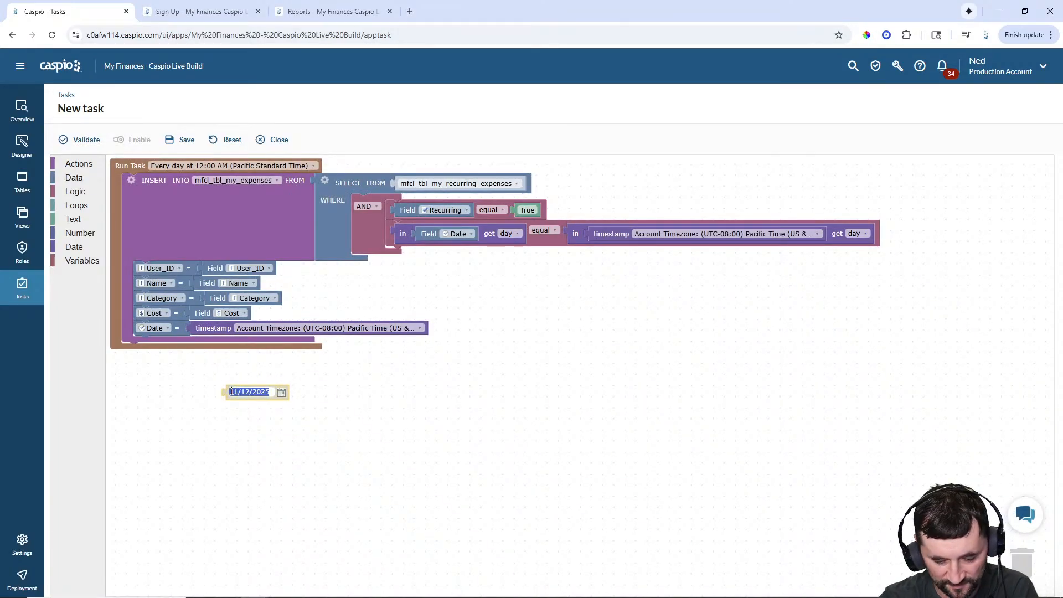
pyautogui.click(232, 391)
pyautogui.click(224, 392)
pyautogui.press('Delete')
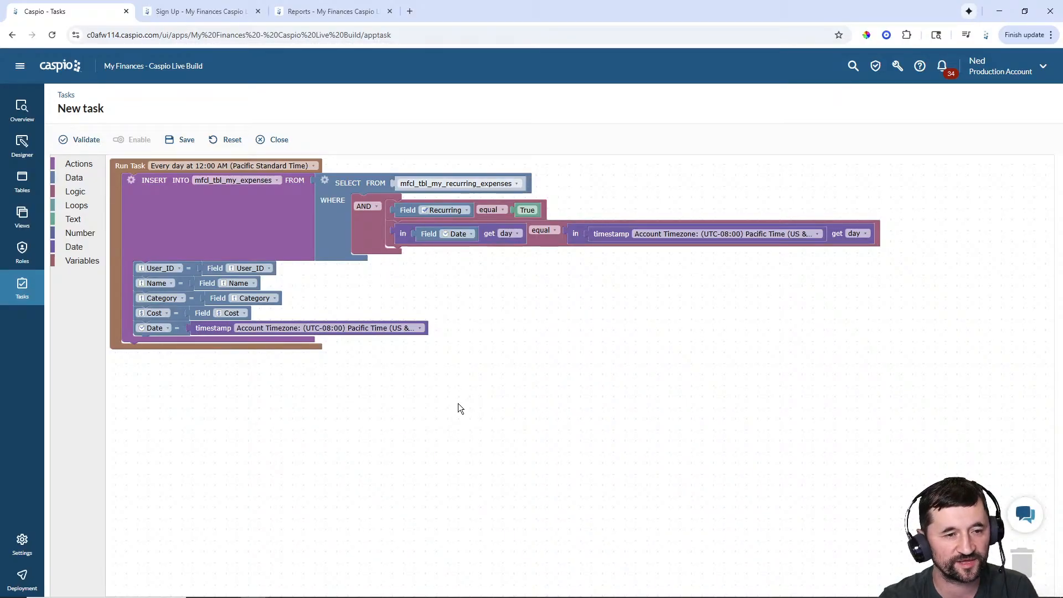
# - Save and enable the task as 'Copy recurring expenses to expenses tablee' after a duplicate-name error
pyautogui.click(182, 142)
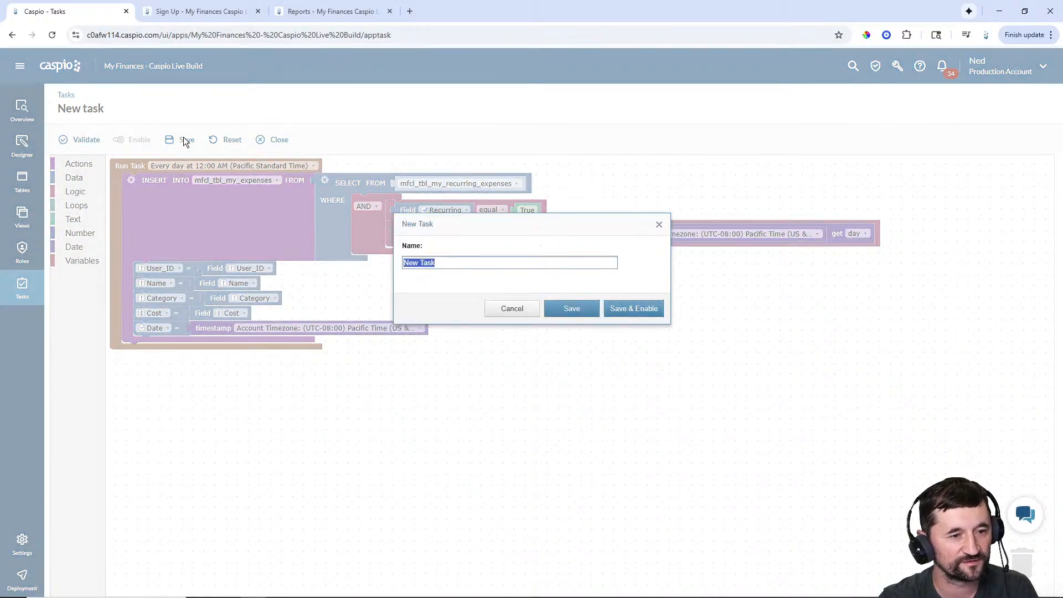
pyautogui.write('Copy')
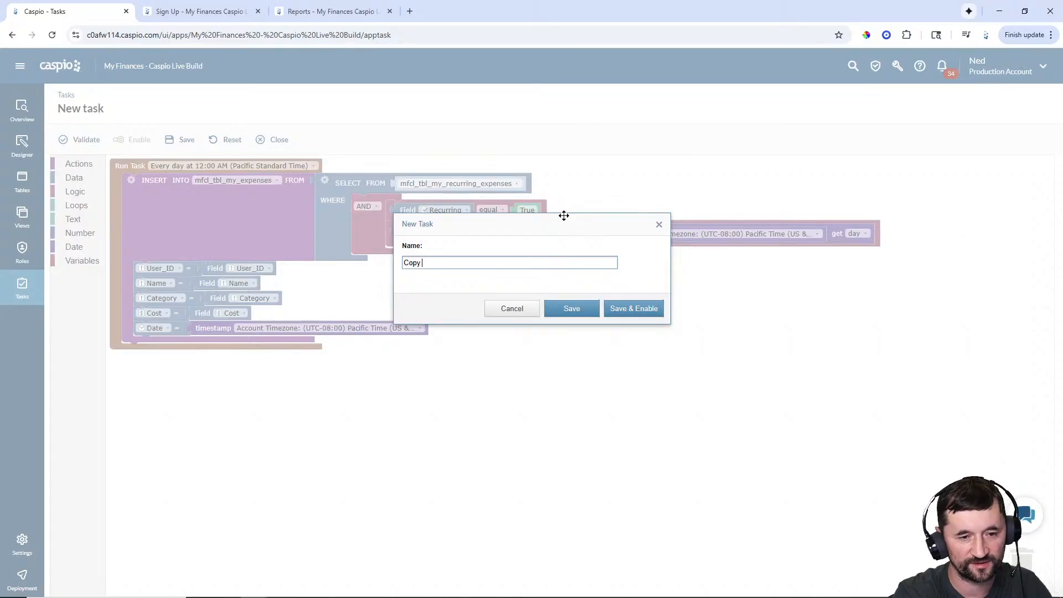
pyautogui.write(' rec')
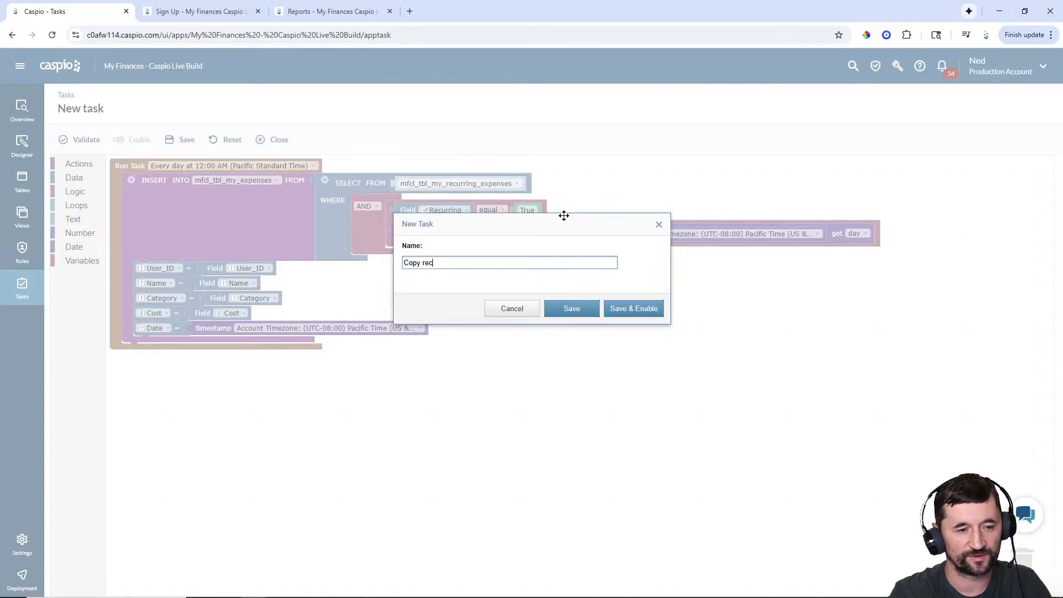
pyautogui.write('urring expenses to')
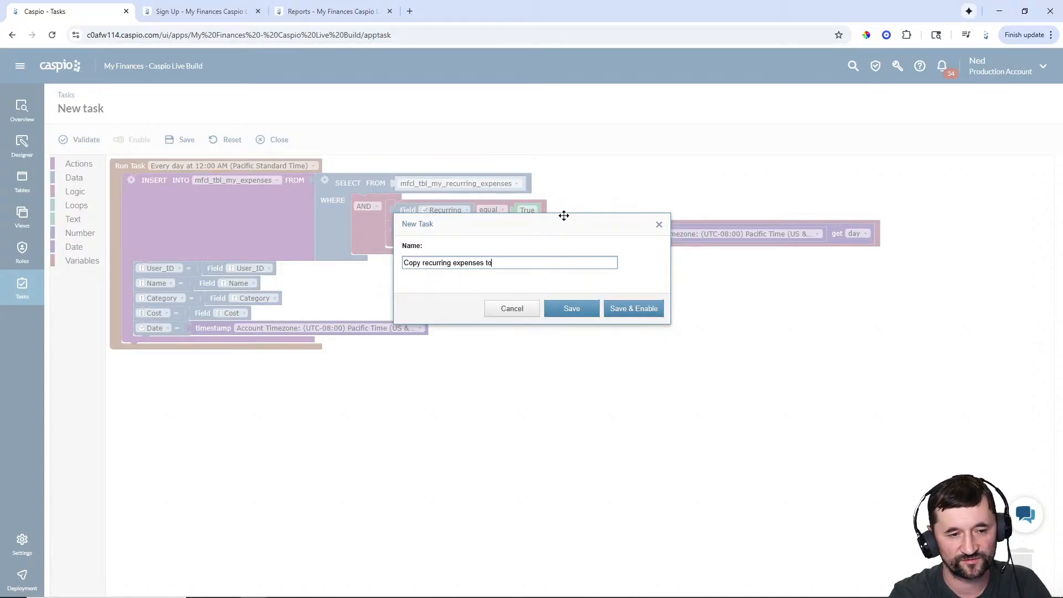
pyautogui.write(' expenses tab')
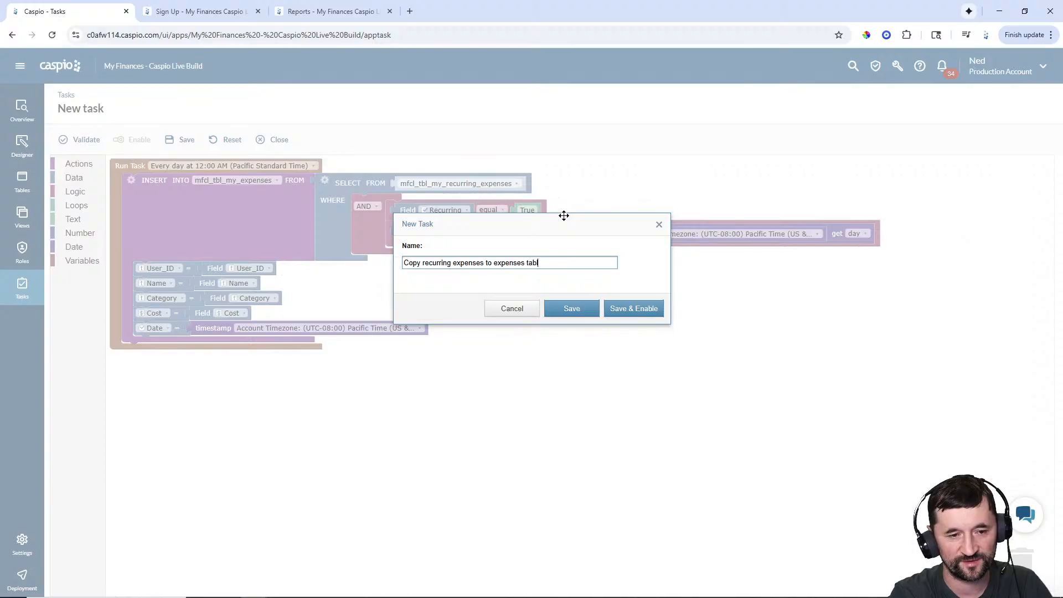
pyautogui.write('le')
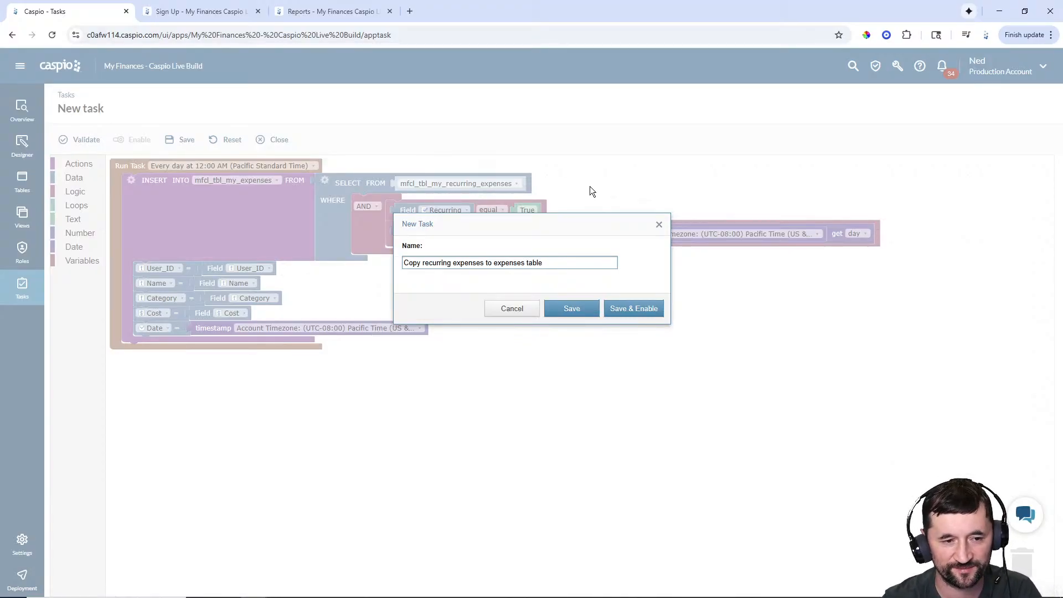
pyautogui.click(633, 308)
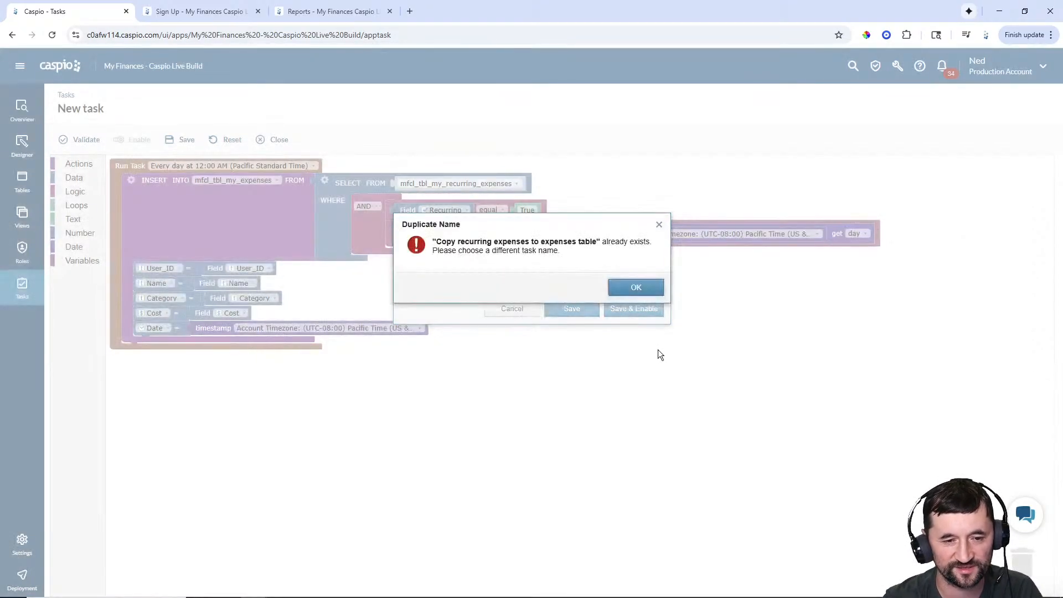
pyautogui.click(635, 288)
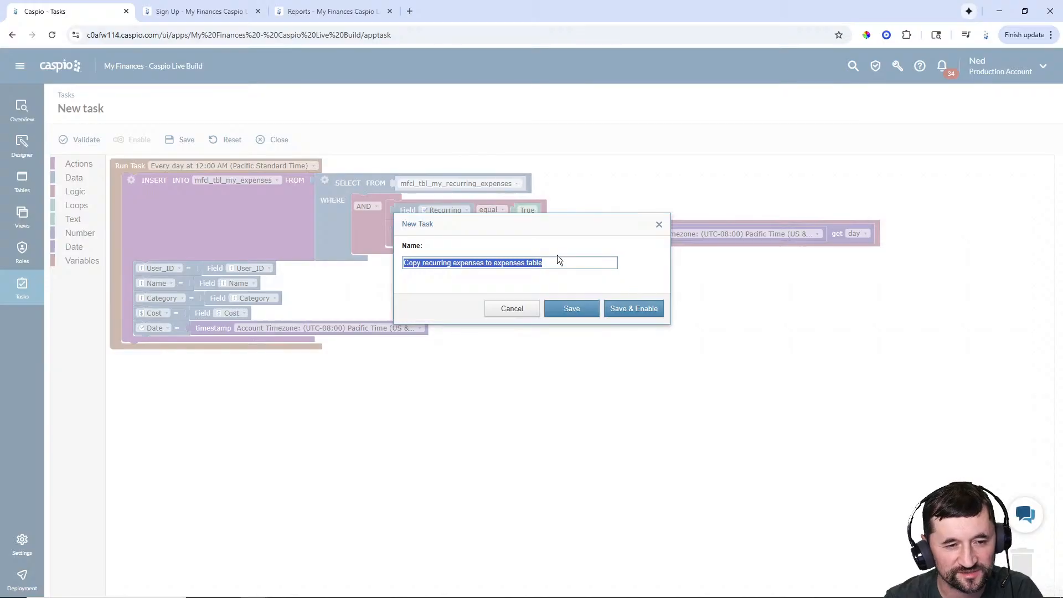
pyautogui.click(550, 267)
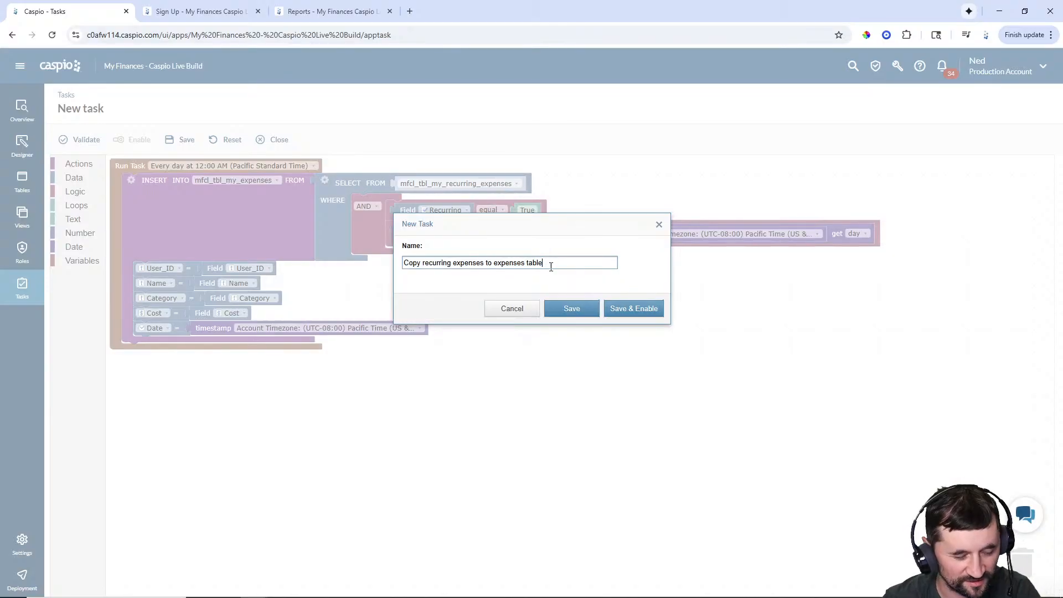
pyautogui.click(633, 310)
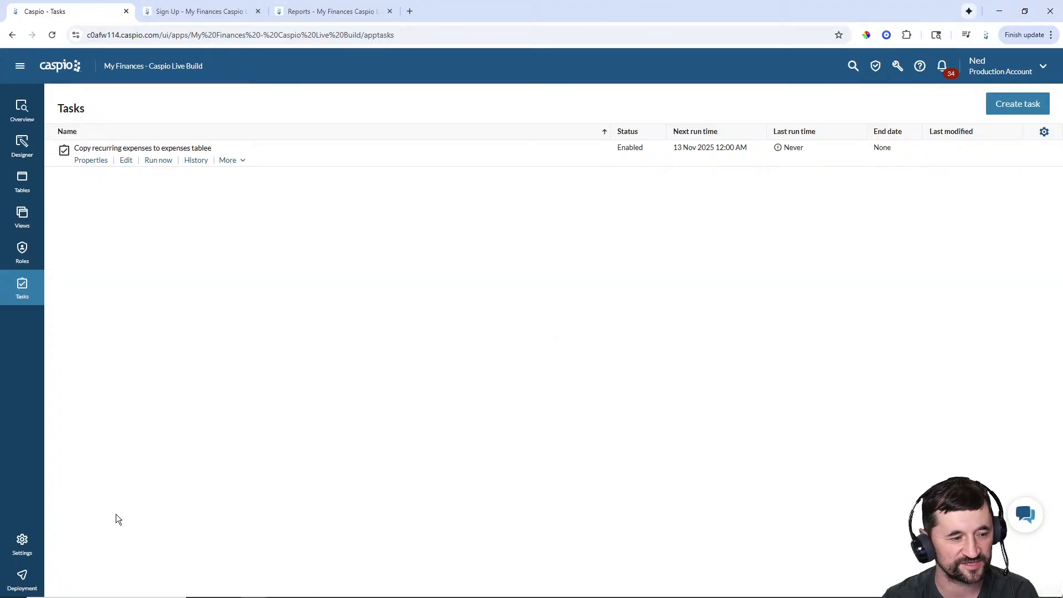
# - Turn on deployment for the public Sign Up page
pyautogui.click(21, 576)
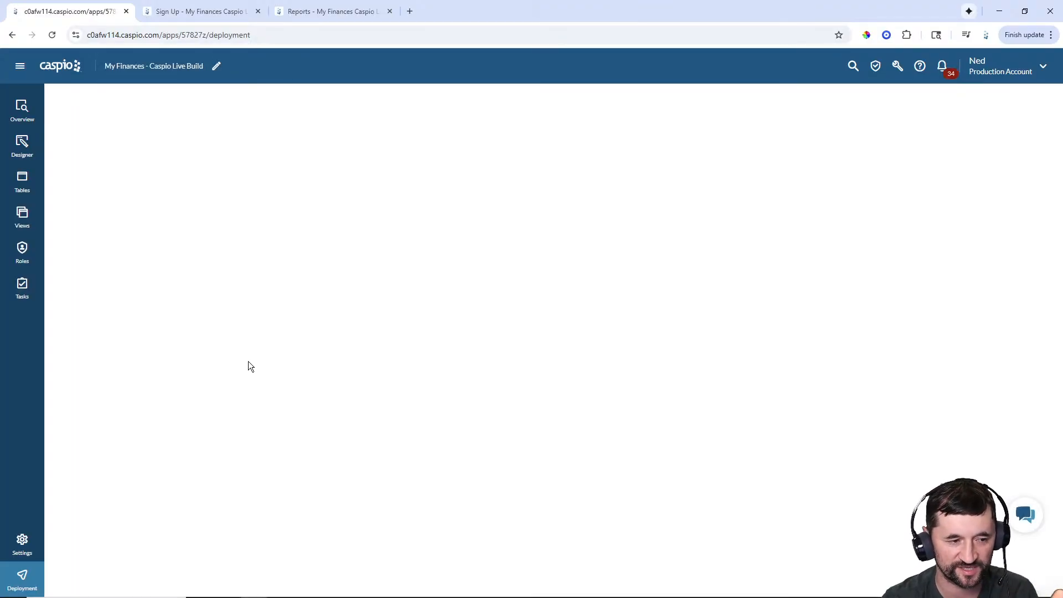
pyautogui.click(76, 163)
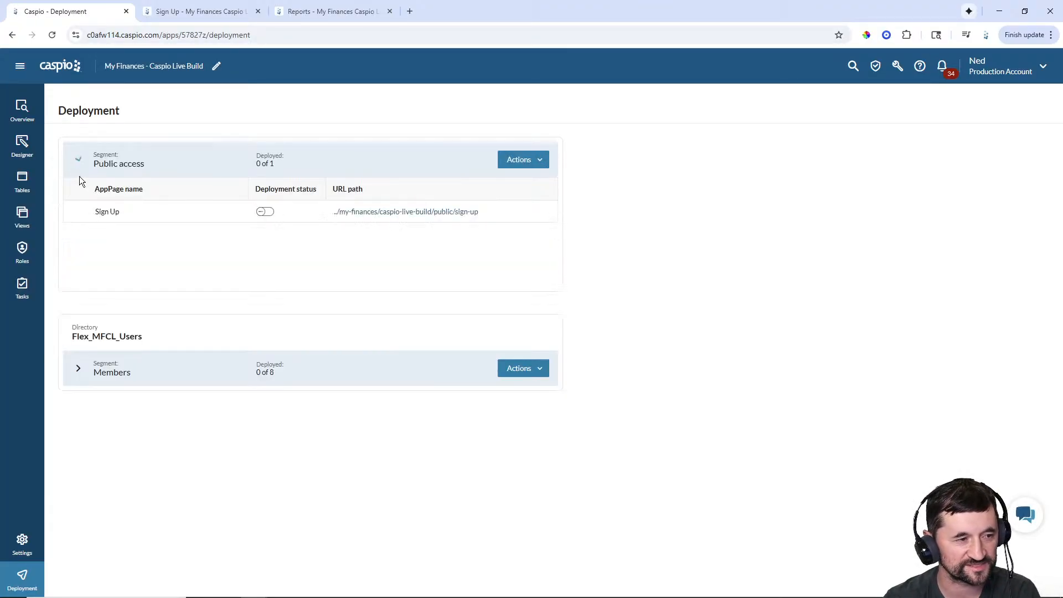
pyautogui.click(78, 369)
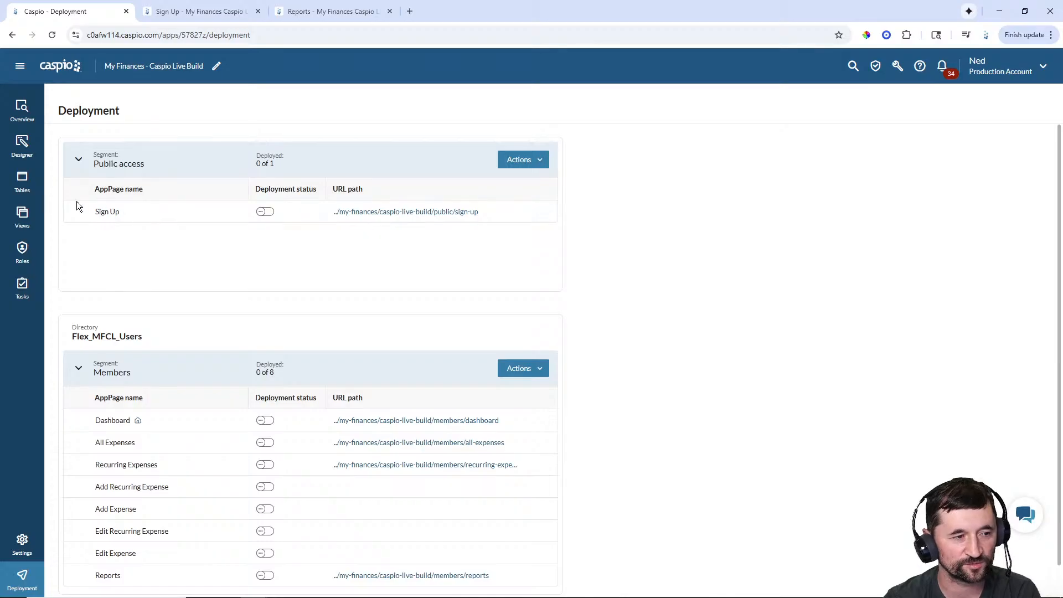
pyautogui.click(264, 212)
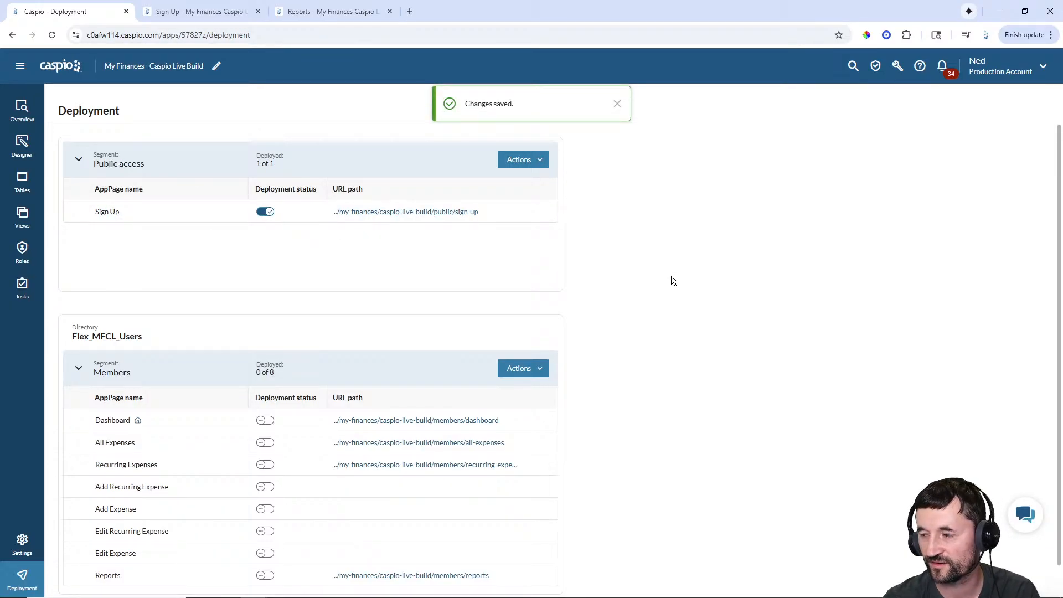
# - Deploy all eight Members AppPages, then switch to the live Reports page
pyautogui.scroll(-1, 672, 276)
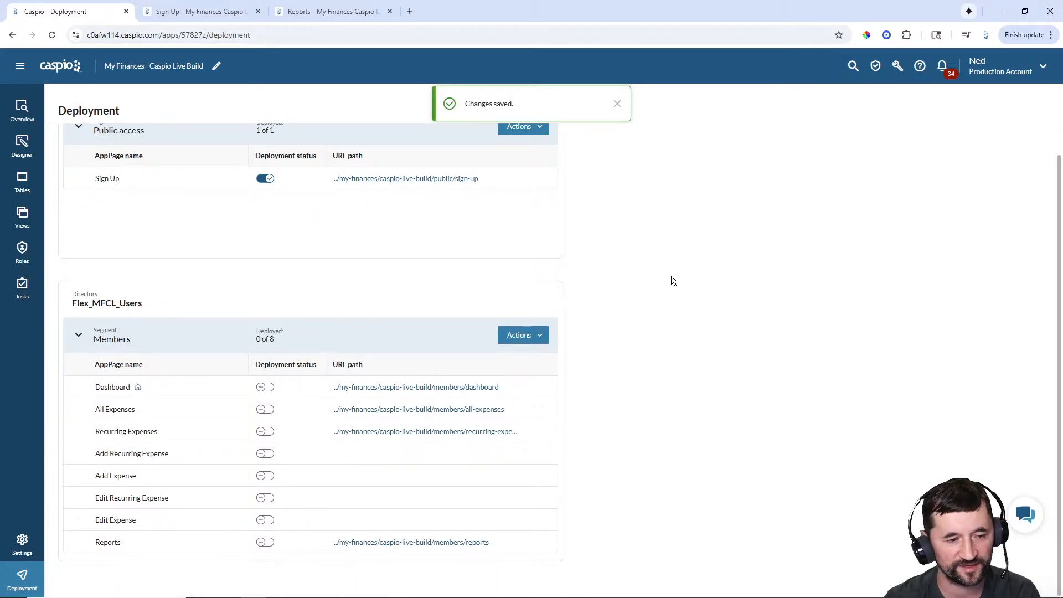
pyautogui.click(541, 340)
pyautogui.click(535, 355)
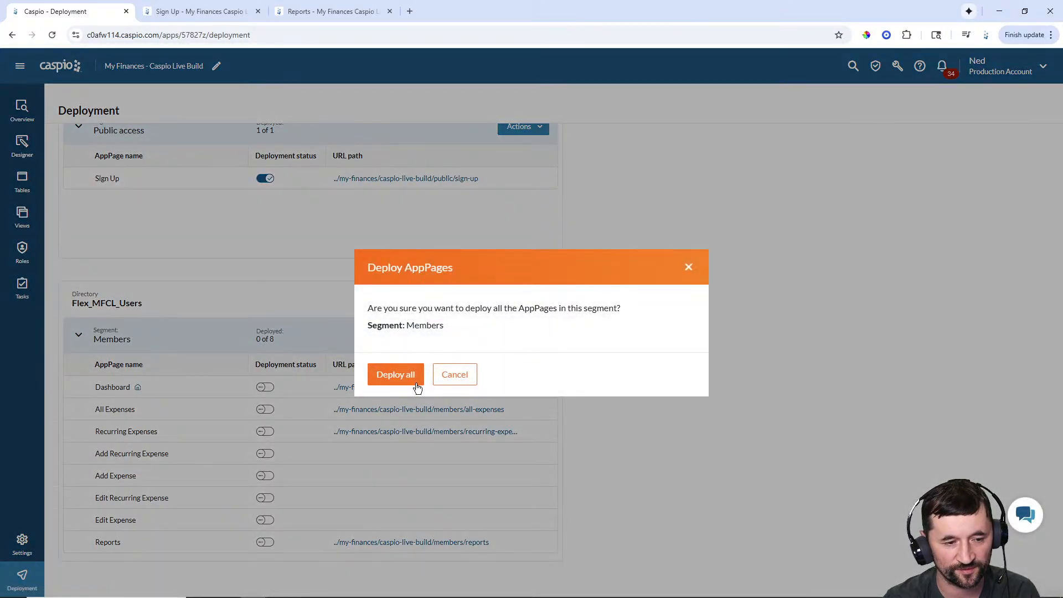
pyautogui.click(398, 373)
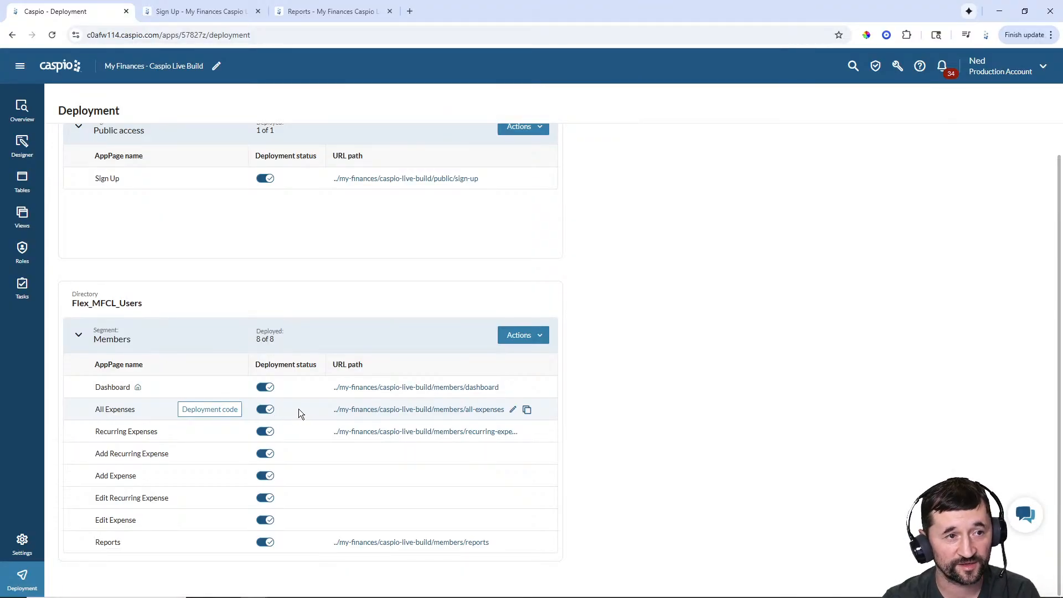
pyautogui.click(365, 11)
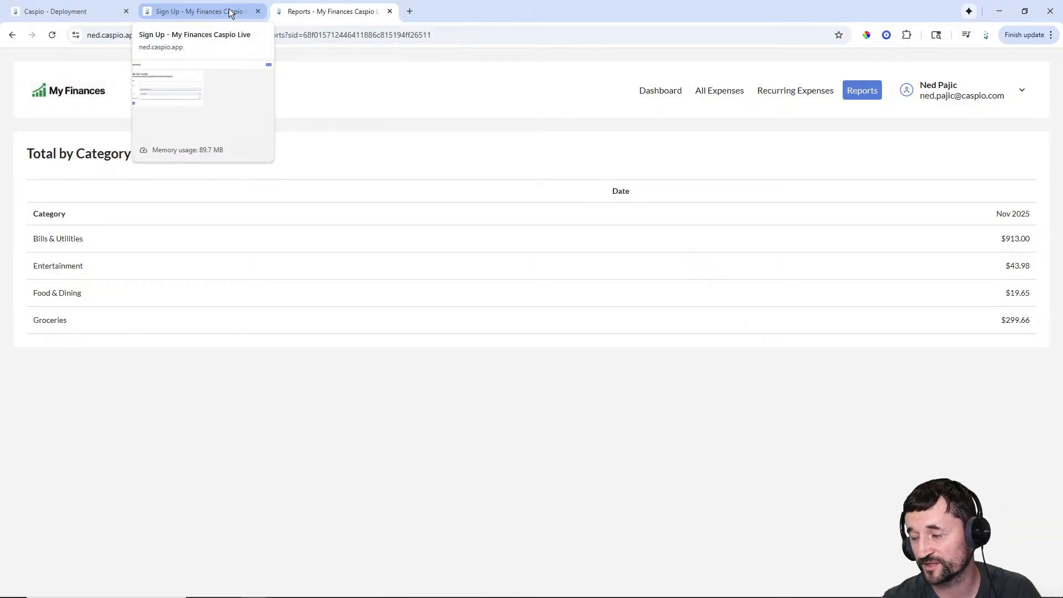
# - Sign out, close the old tabs and open the deployed Sign Up page's live address
pyautogui.click(1022, 92)
pyautogui.click(983, 165)
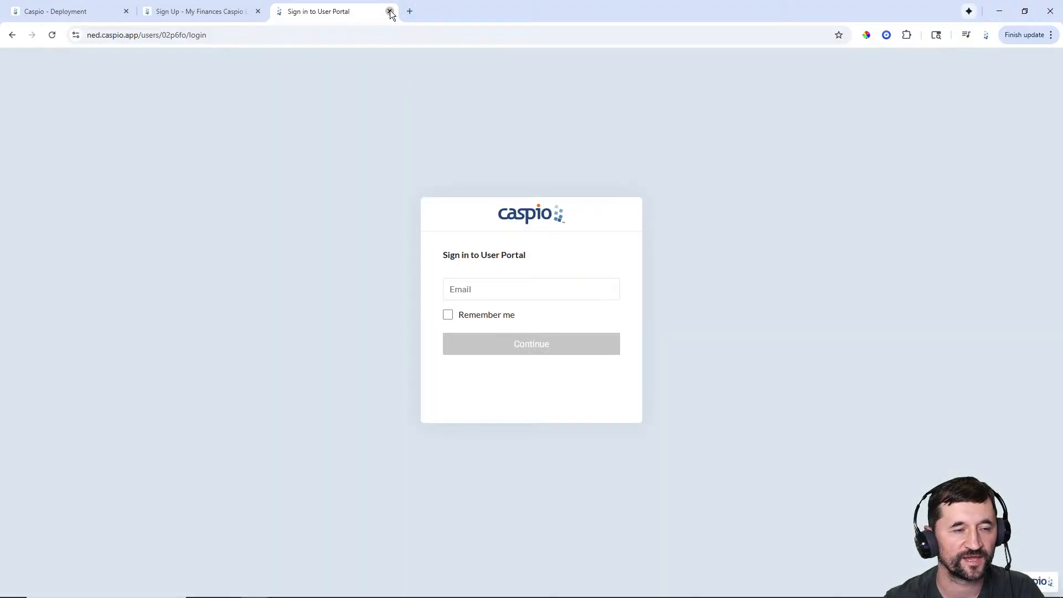
pyautogui.click(390, 11)
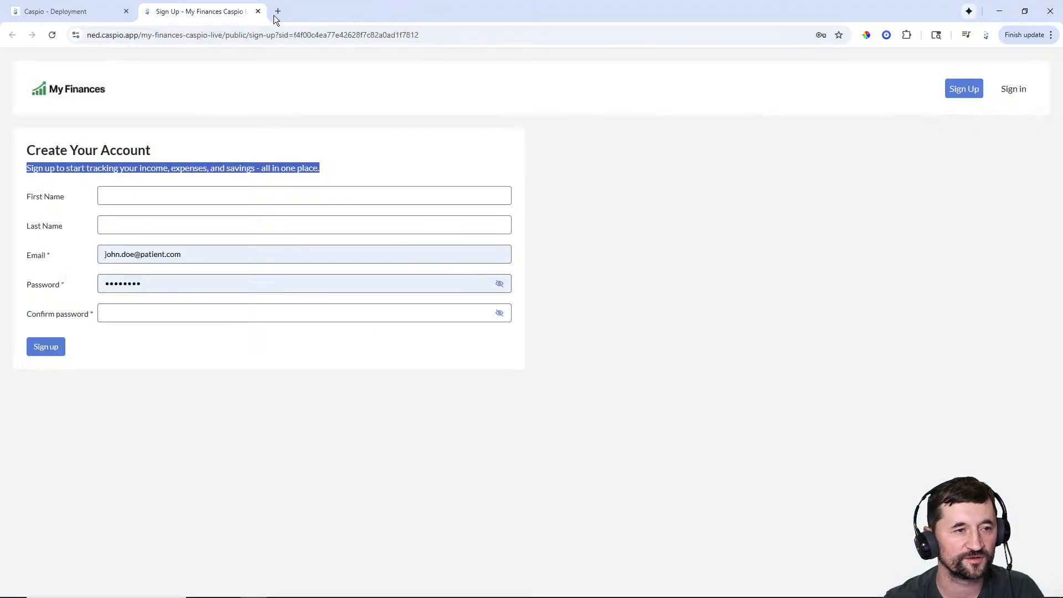
pyautogui.click(258, 11)
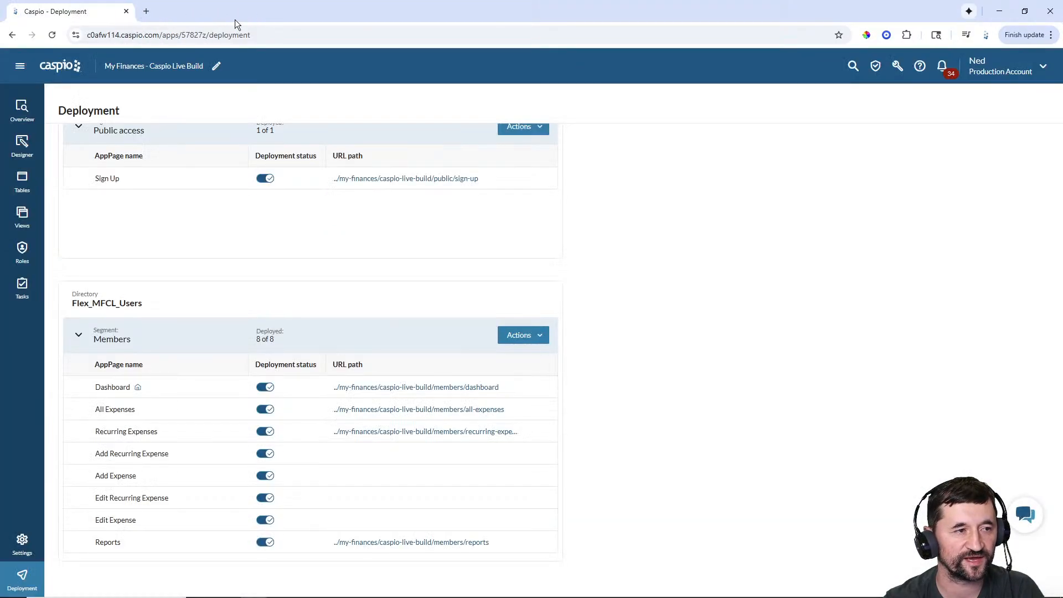
pyautogui.click(398, 178)
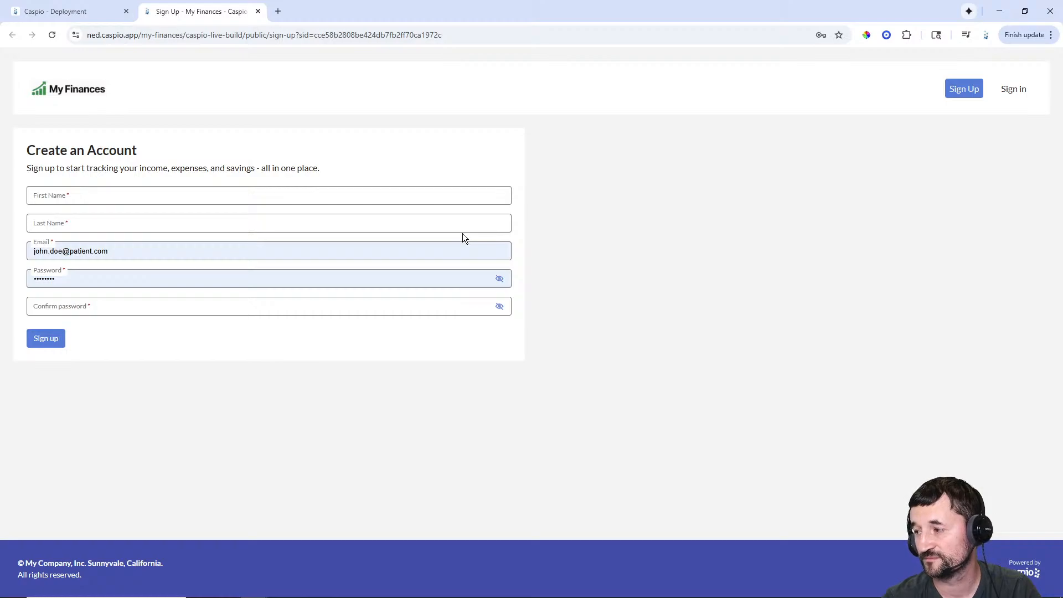
# - Sign in with the account e-mail and password, then open the live Dashboard
pyautogui.click(1013, 91)
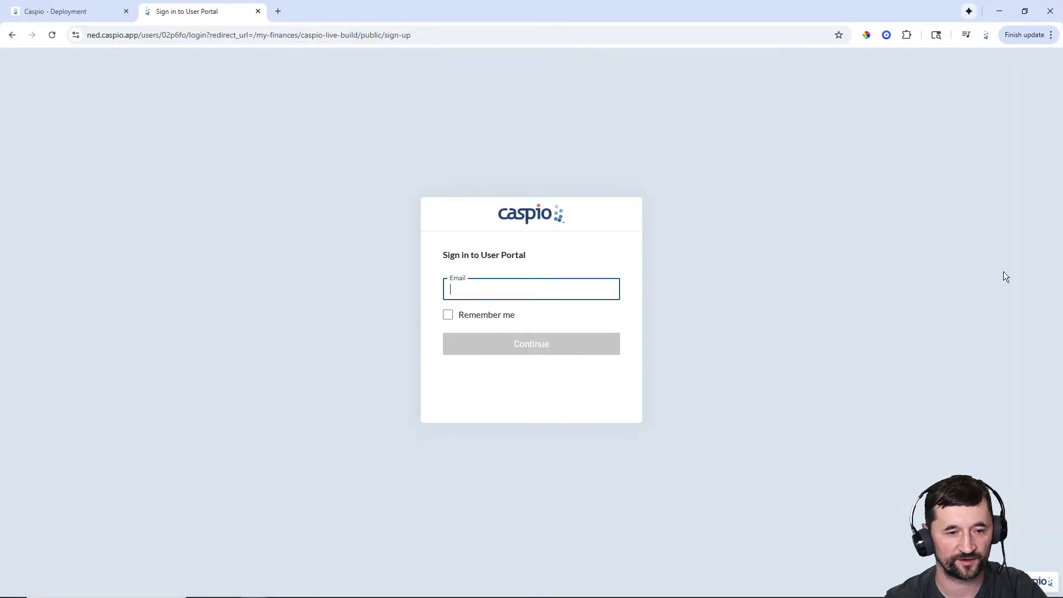
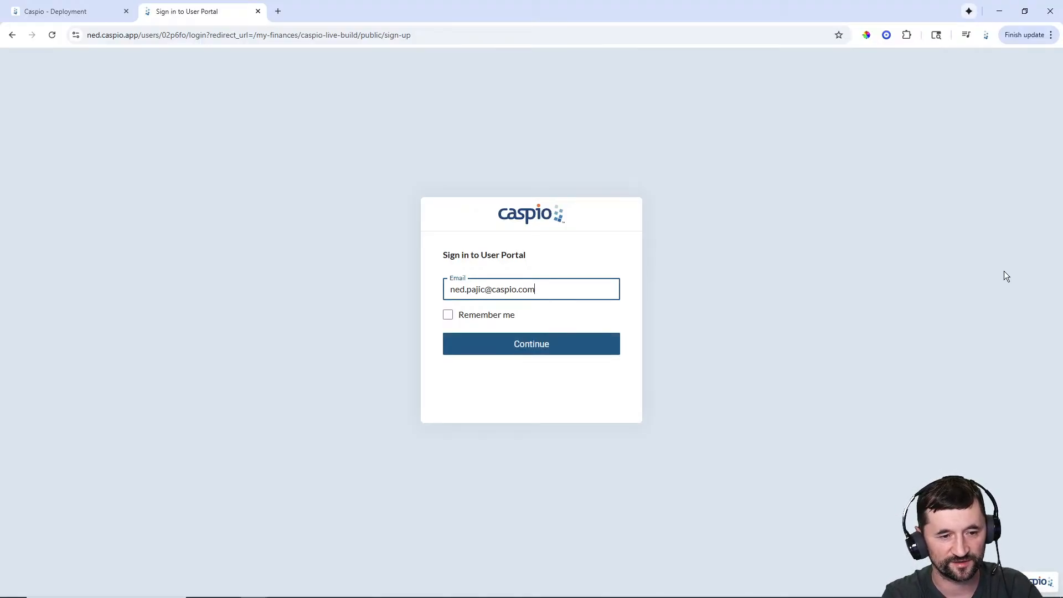
pyautogui.press('Return')
pyautogui.write('********')
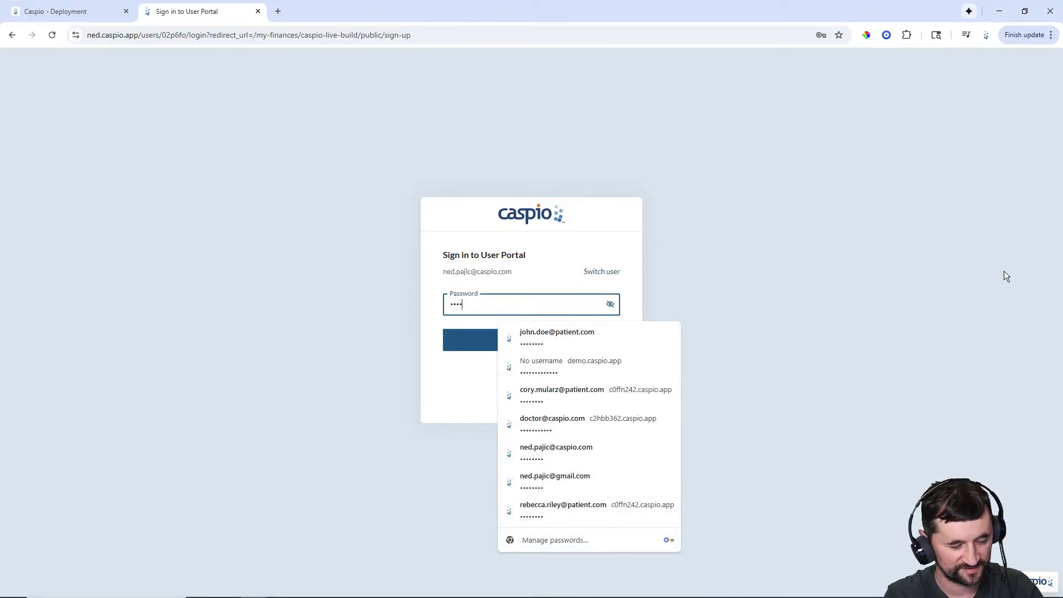
pyautogui.press('Return')
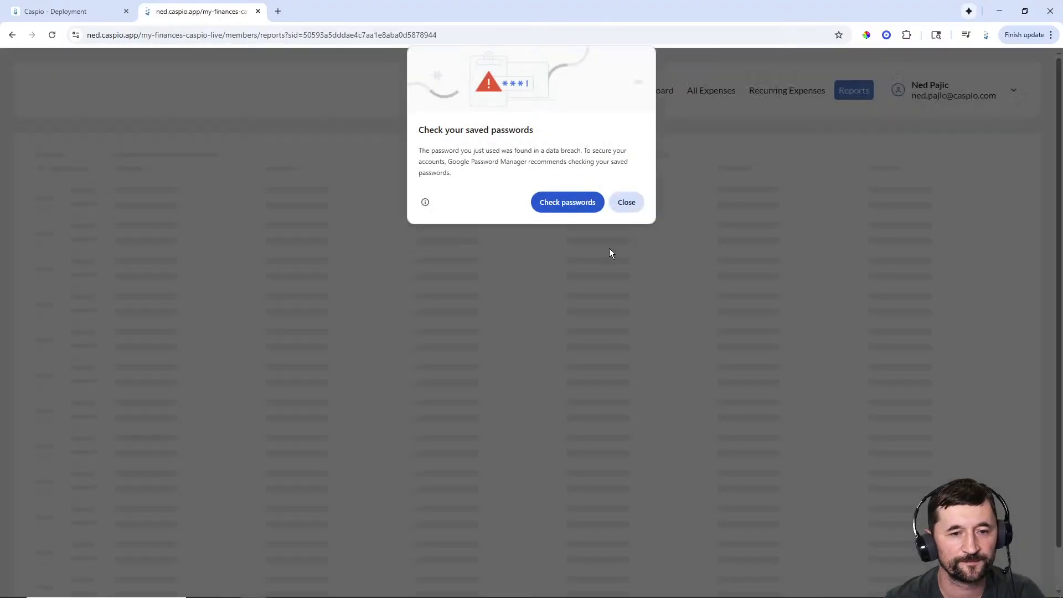
pyautogui.click(627, 203)
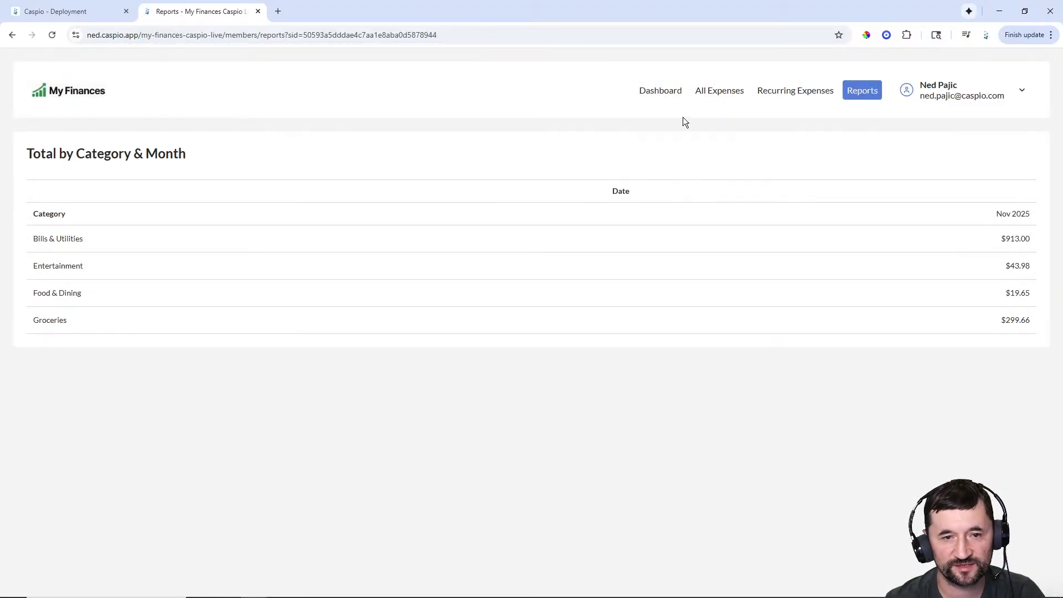
pyautogui.click(663, 93)
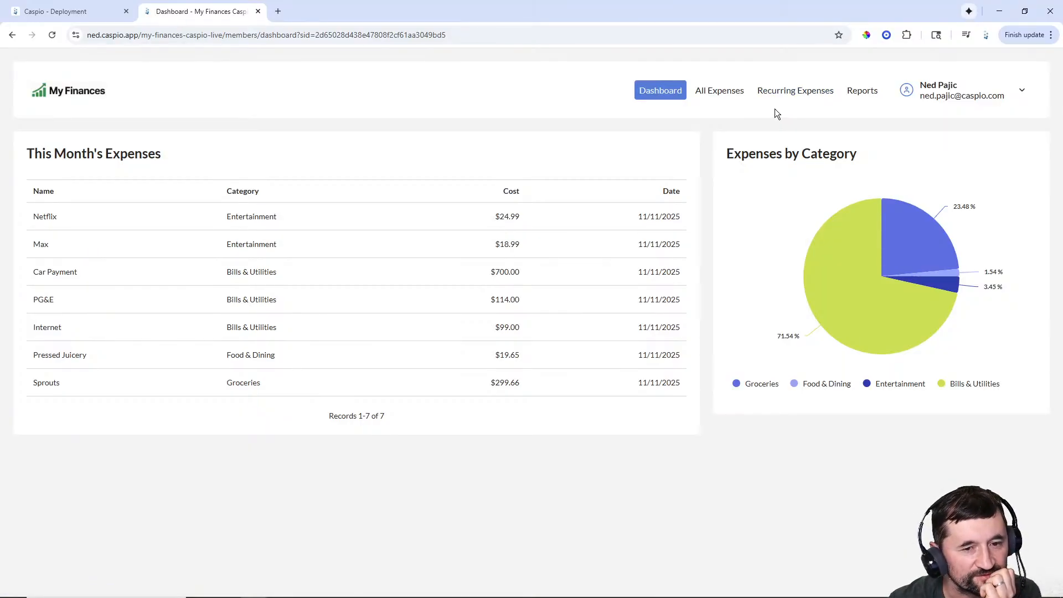
# - Switch back to the builder and view the app's Tables list
pyautogui.click(72, 11)
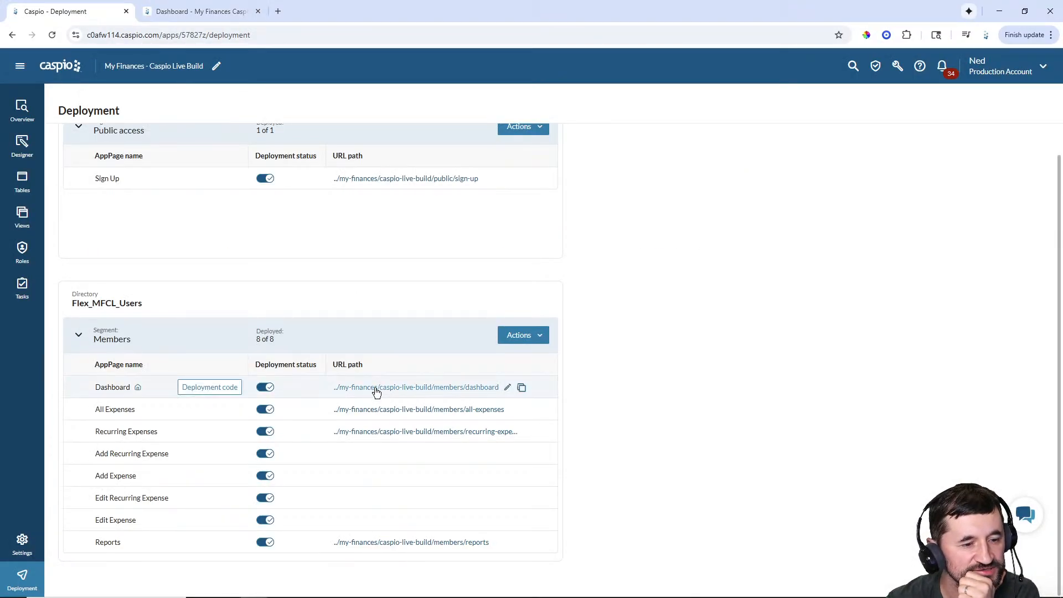
pyautogui.click(23, 179)
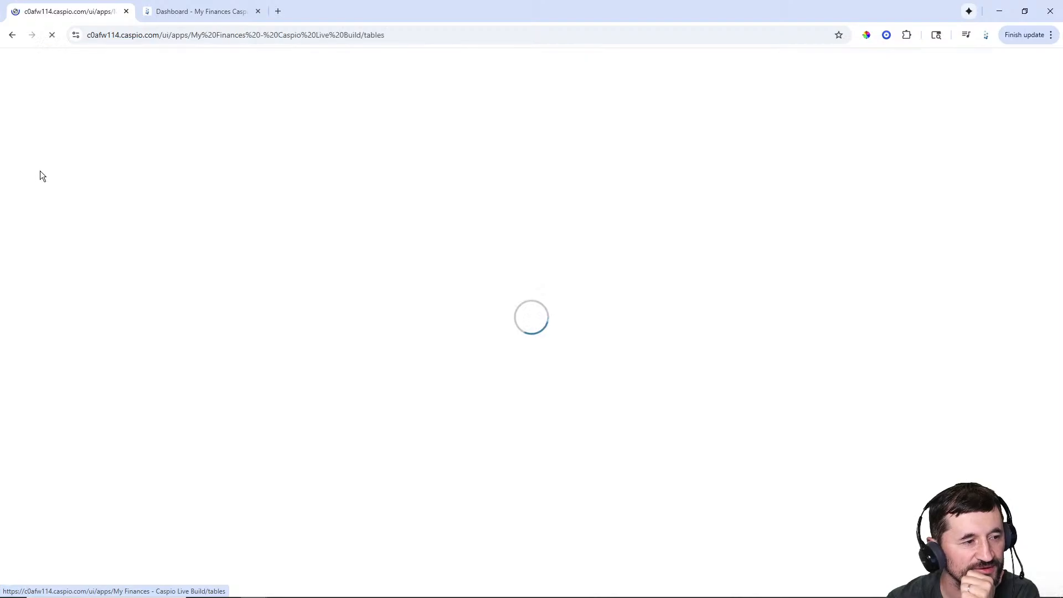
pyautogui.moveTo(134, 216)
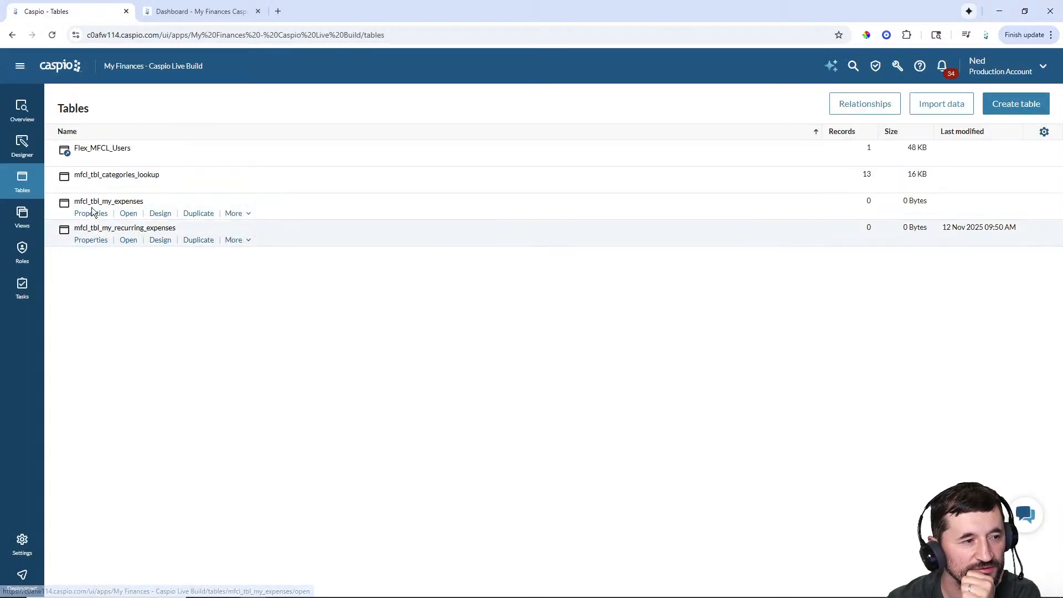
# - Sign out of the live Dashboard, close that tab and return to Deployment
pyautogui.click(158, 4)
pyautogui.click(964, 90)
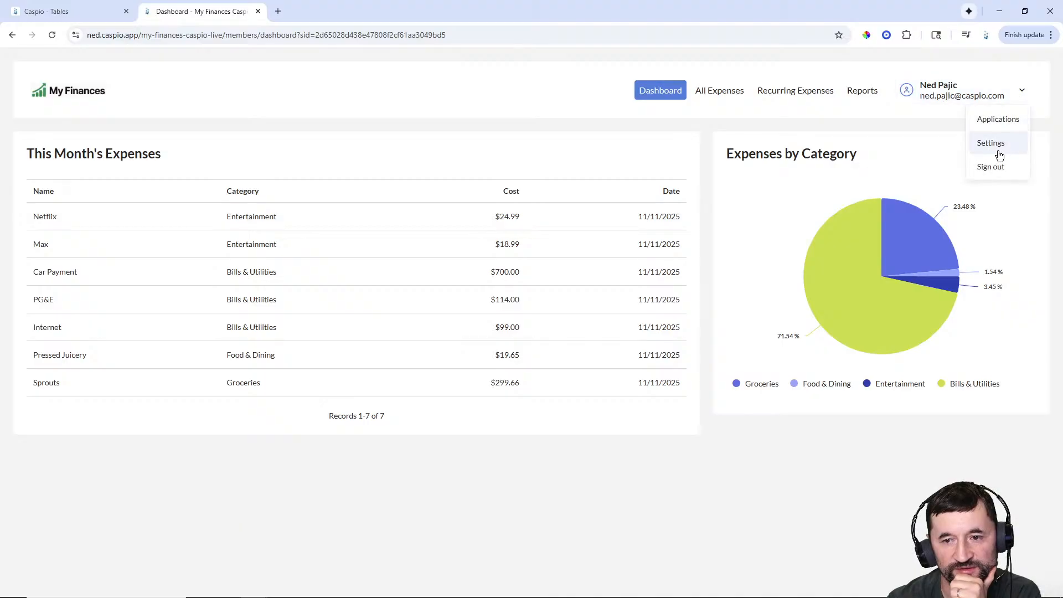
pyautogui.click(995, 165)
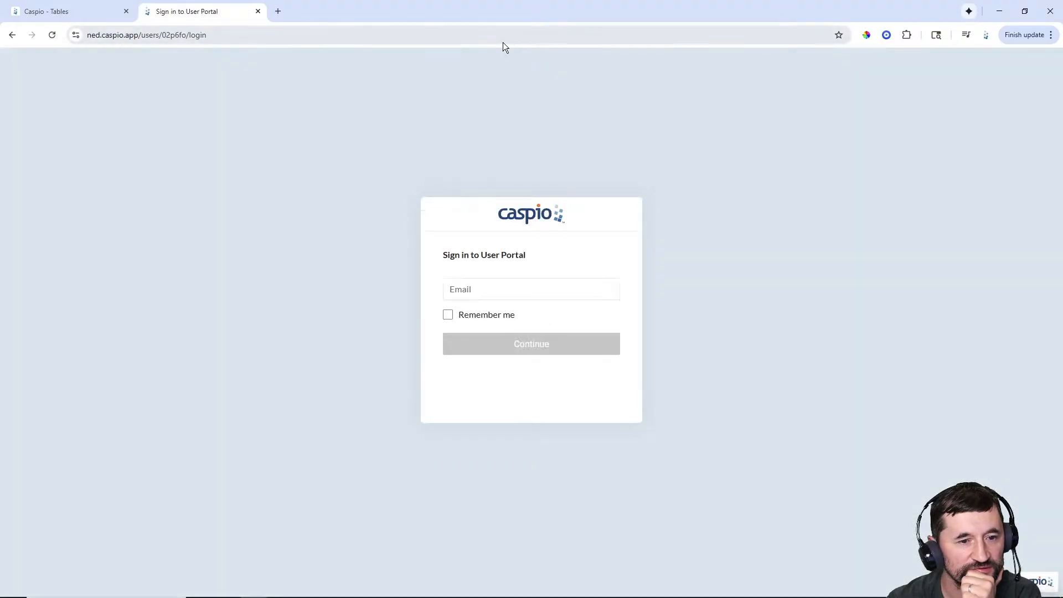
pyautogui.click(258, 11)
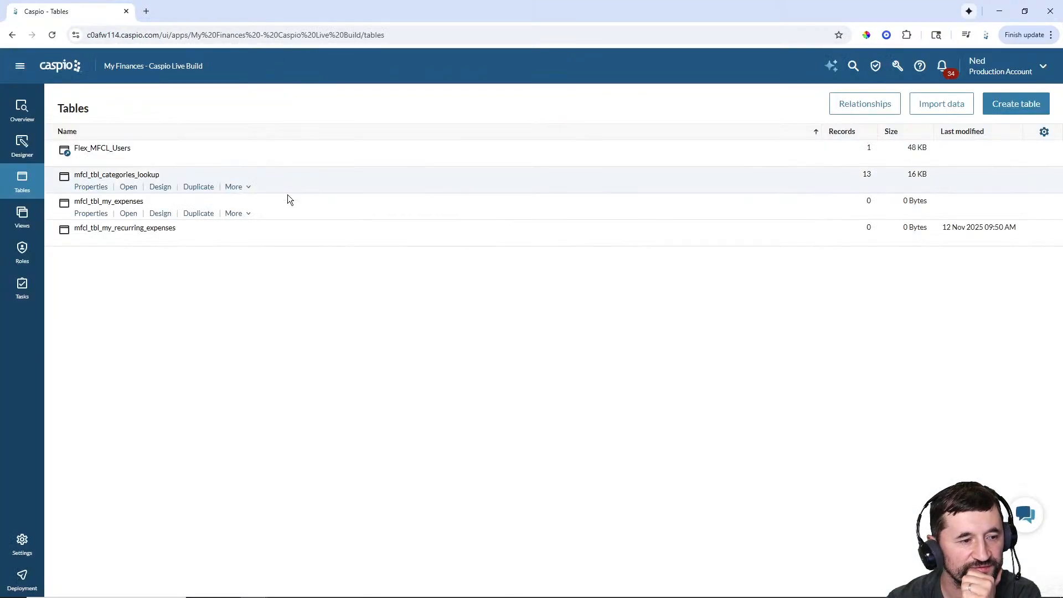
pyautogui.click(19, 575)
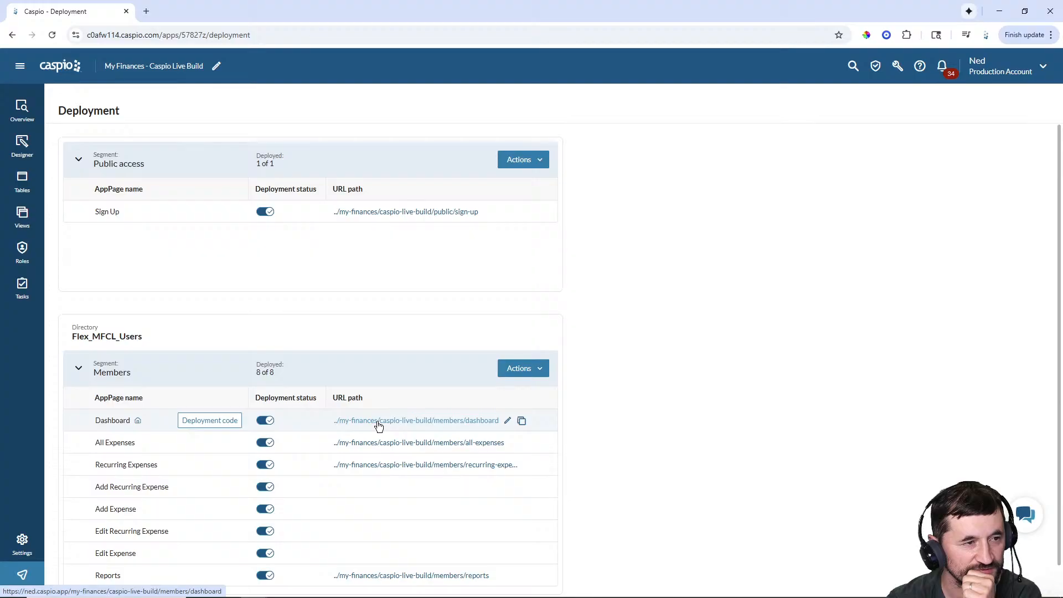
# - Open the live app's sign-in and enter the account e-mail, correcting an initial typo
pyautogui.click(379, 422)
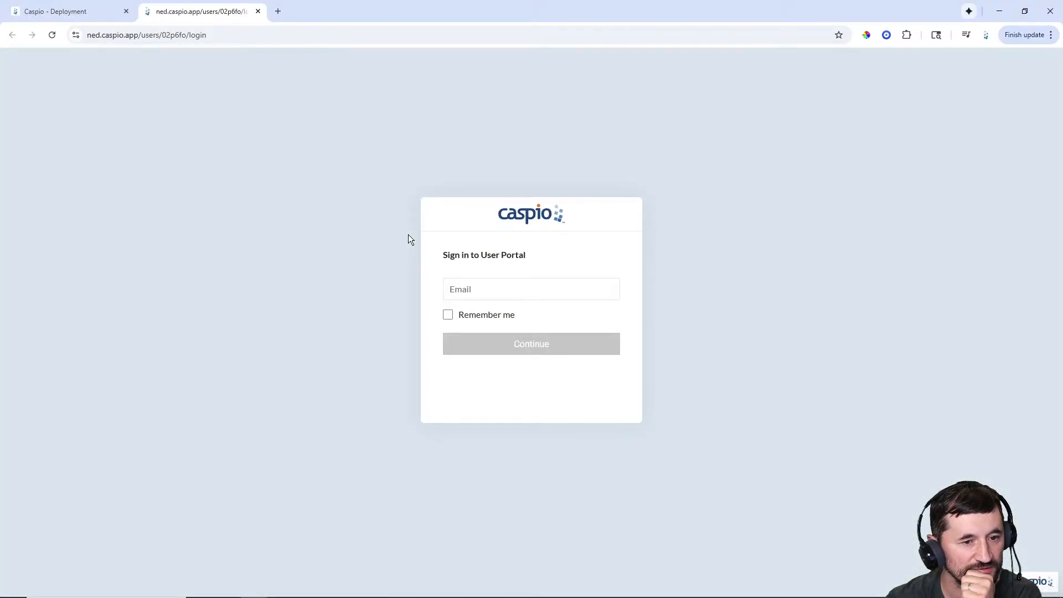
pyautogui.click(496, 291)
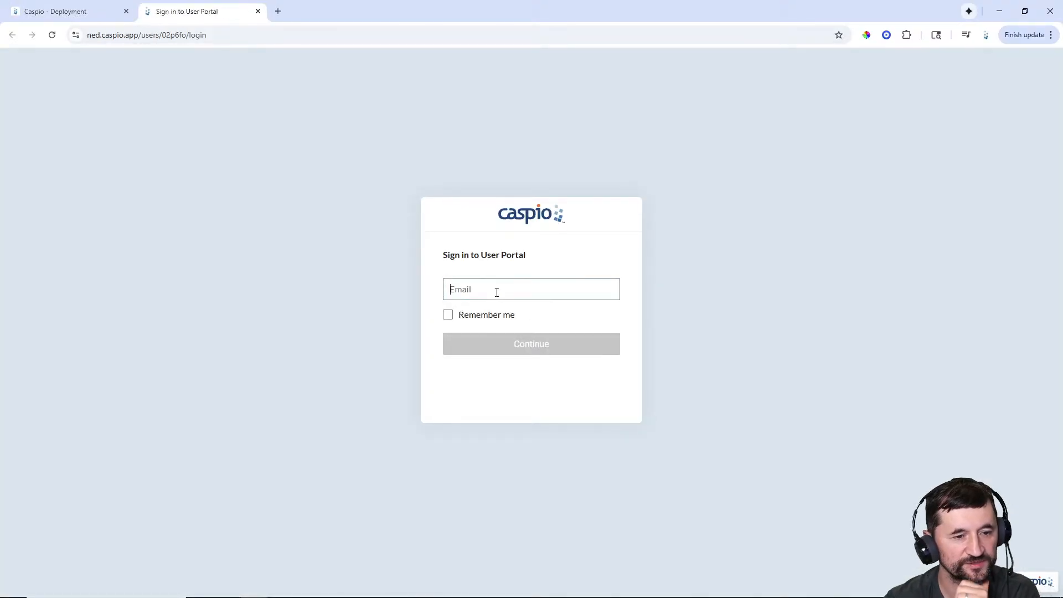
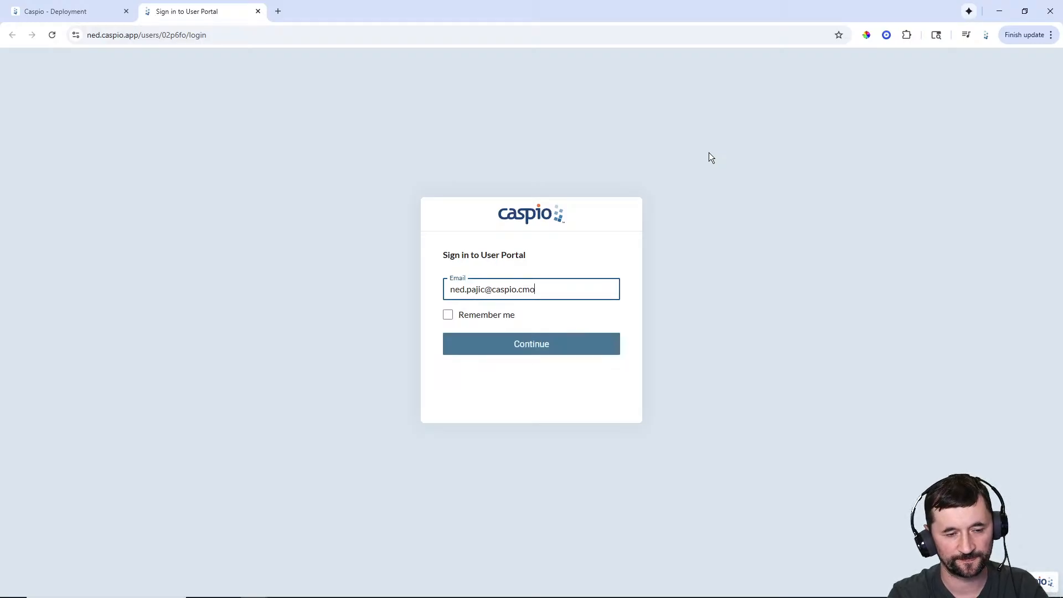
pyautogui.press('Return')
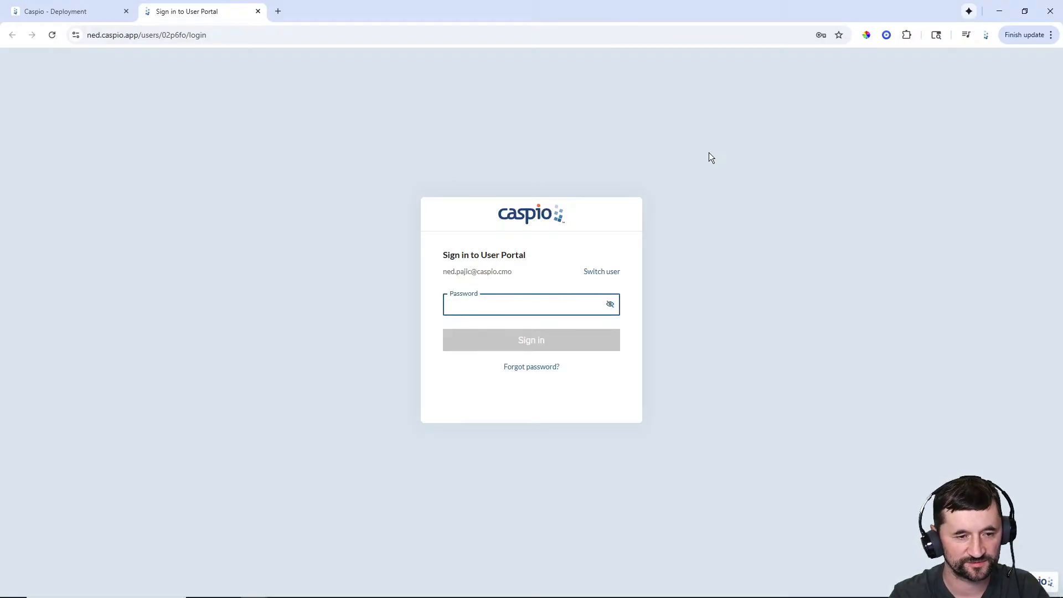
pyautogui.click(601, 271)
pyautogui.click(539, 294)
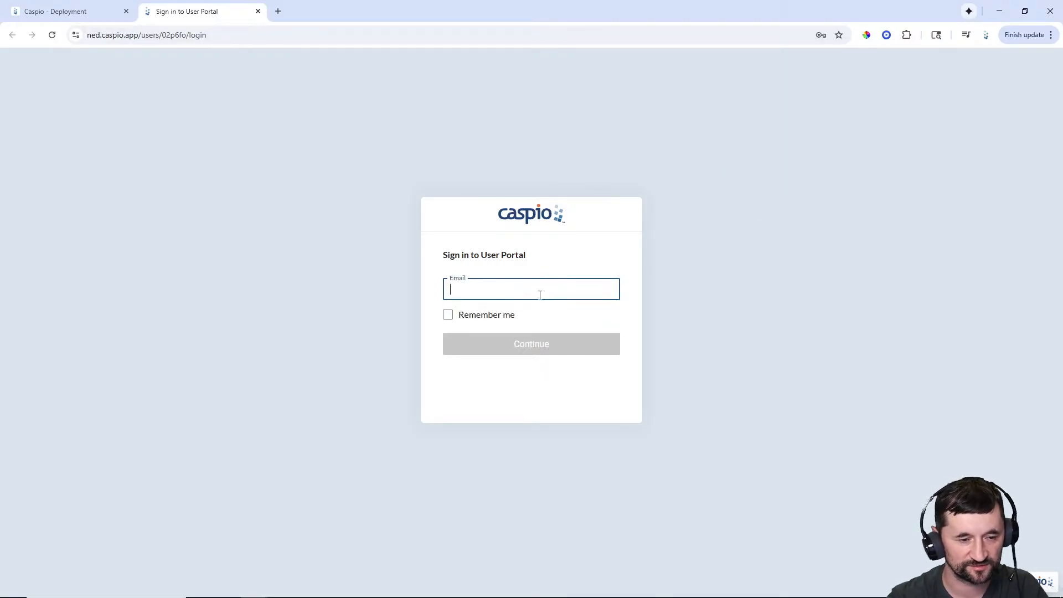
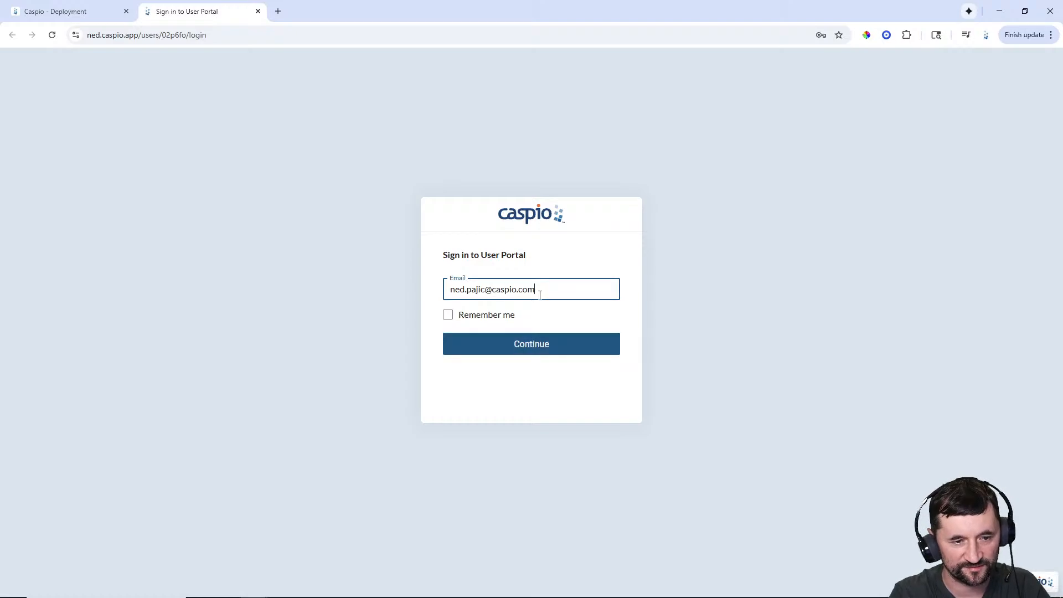
pyautogui.press('Return')
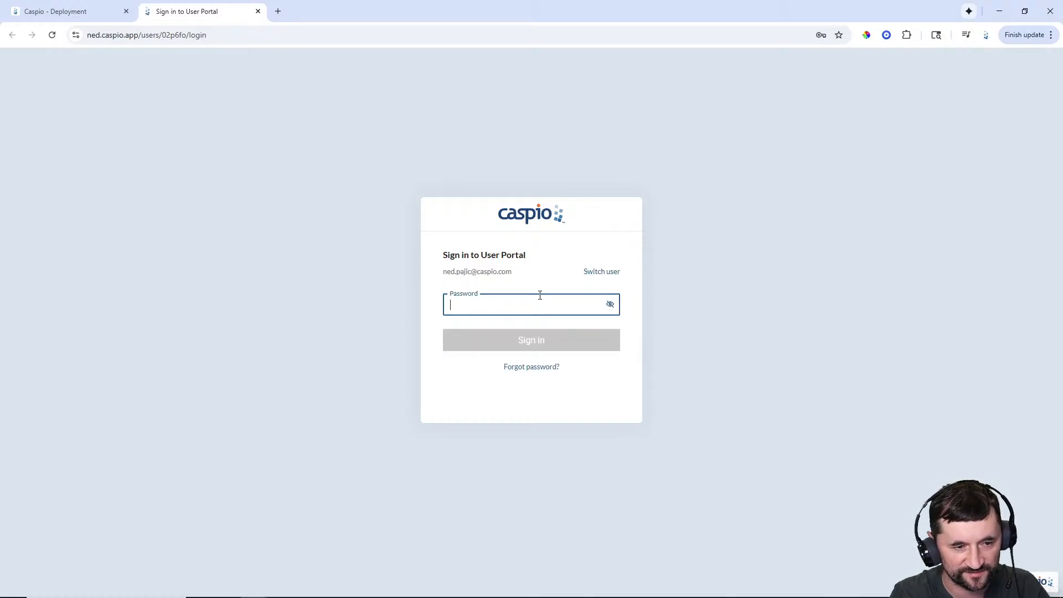
# - Enter the account password to sign in and dismiss the saved-passwords warning
pyautogui.write('••••••••')
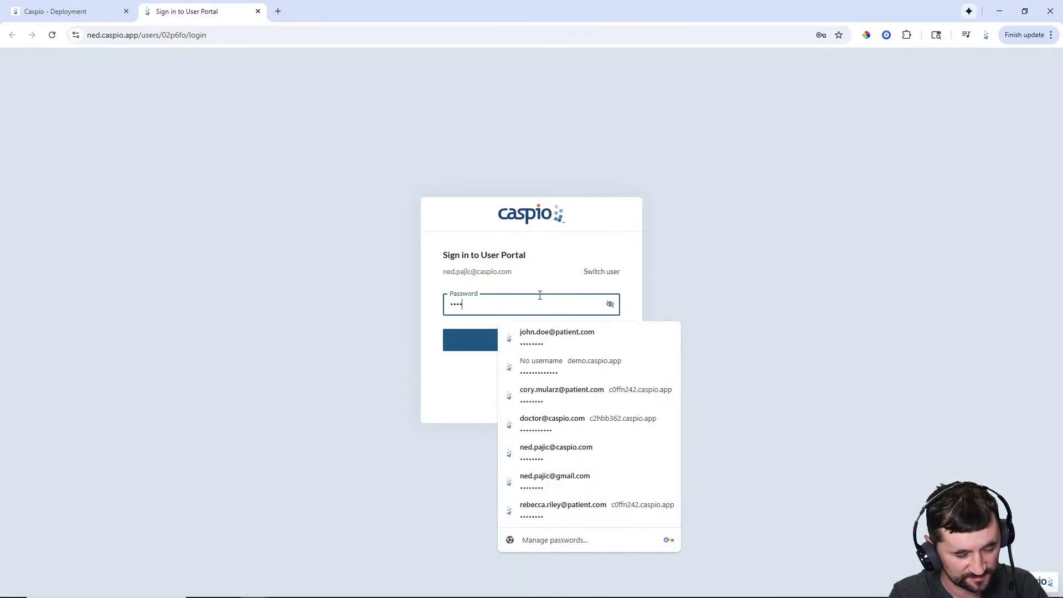
pyautogui.press('Return')
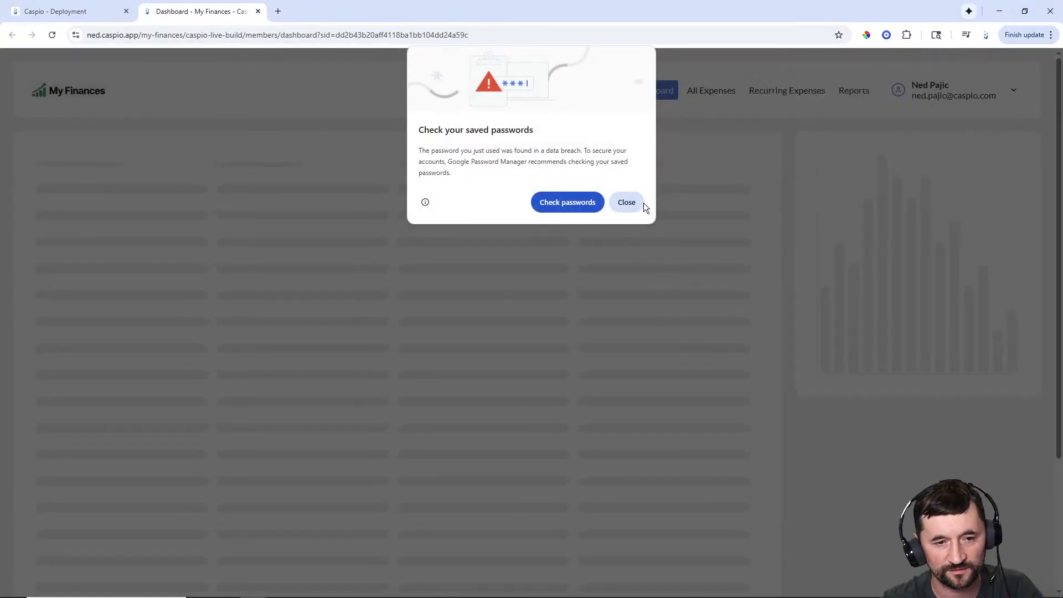
pyautogui.click(637, 203)
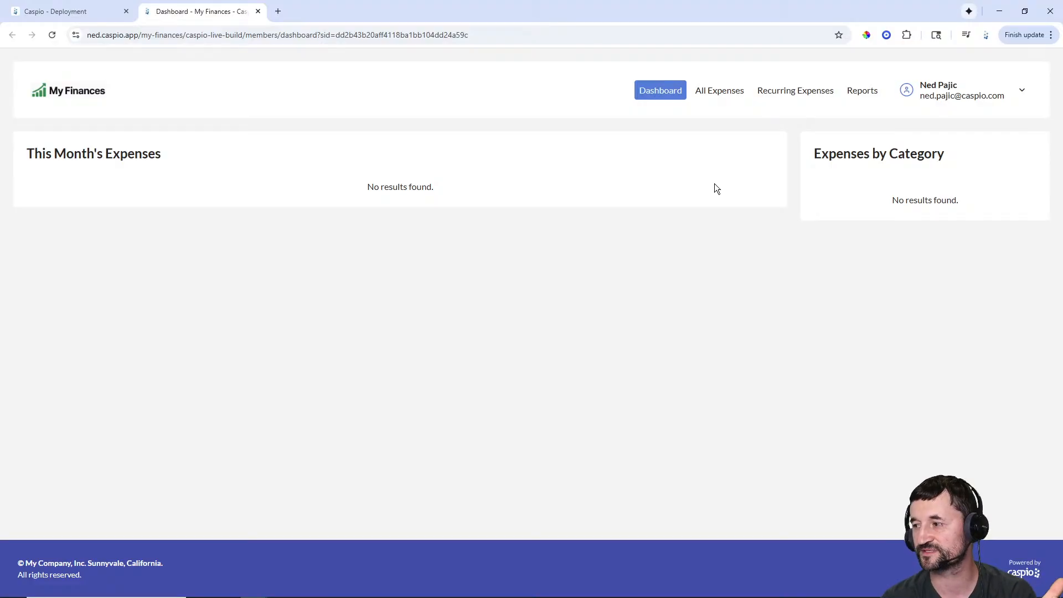
# - Browse All Expenses, Recurring Expenses and Reports, then start a new recurring expense
pyautogui.click(722, 96)
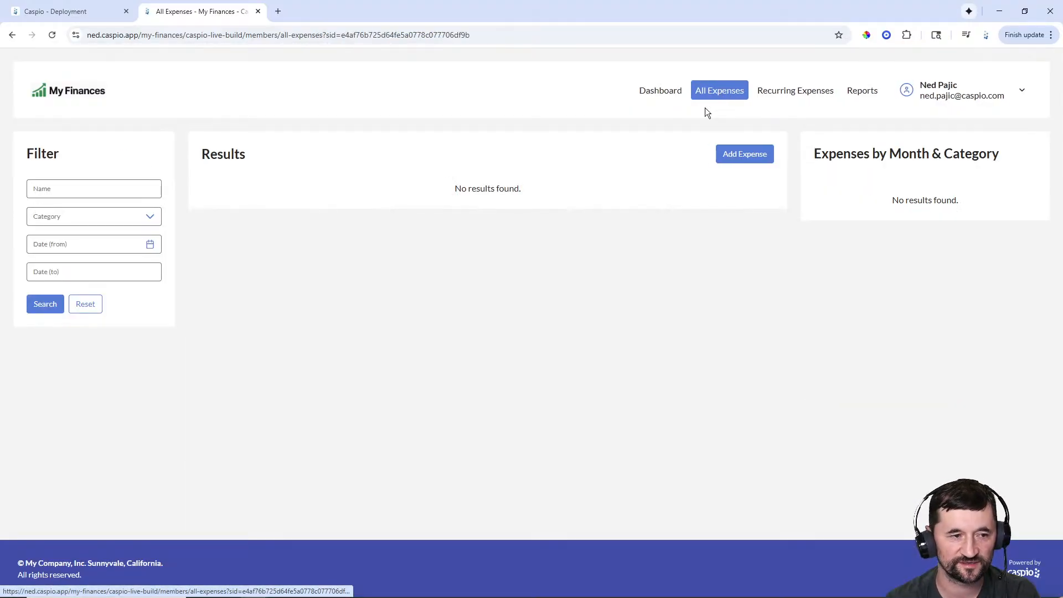
pyautogui.click(789, 99)
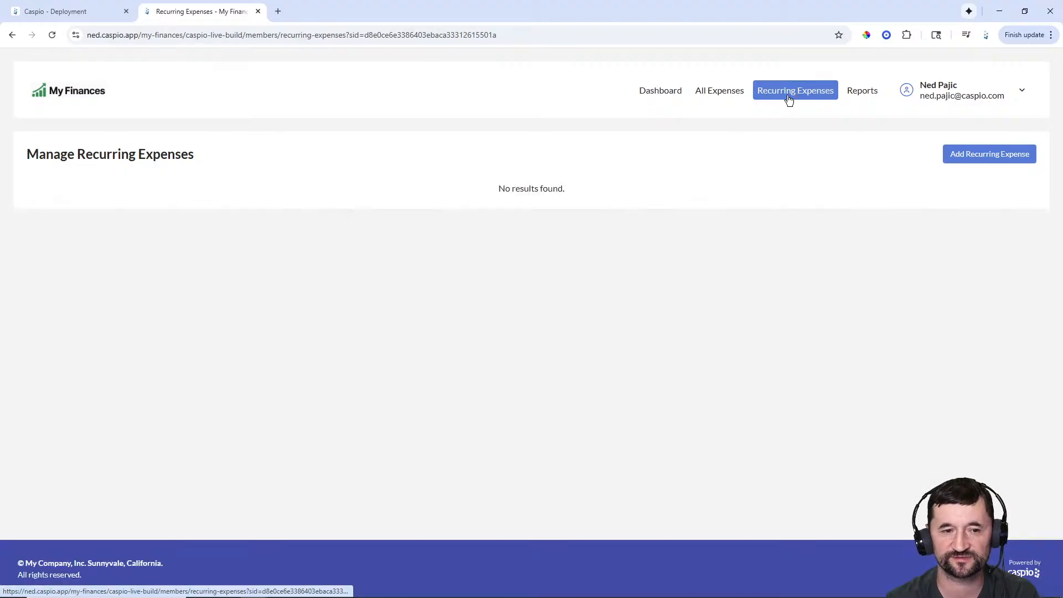
pyautogui.click(854, 98)
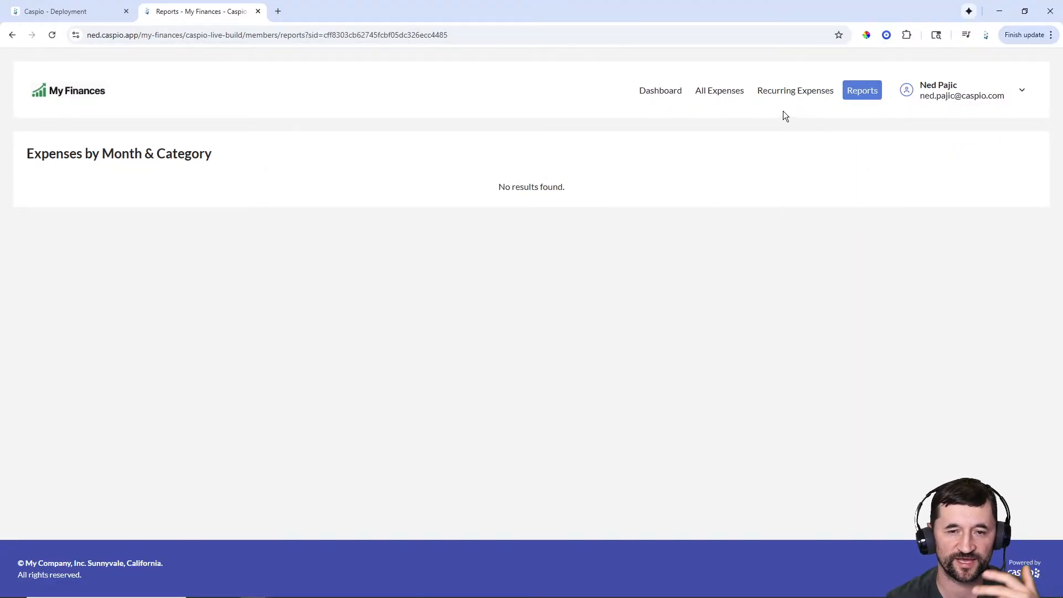
pyautogui.click(786, 99)
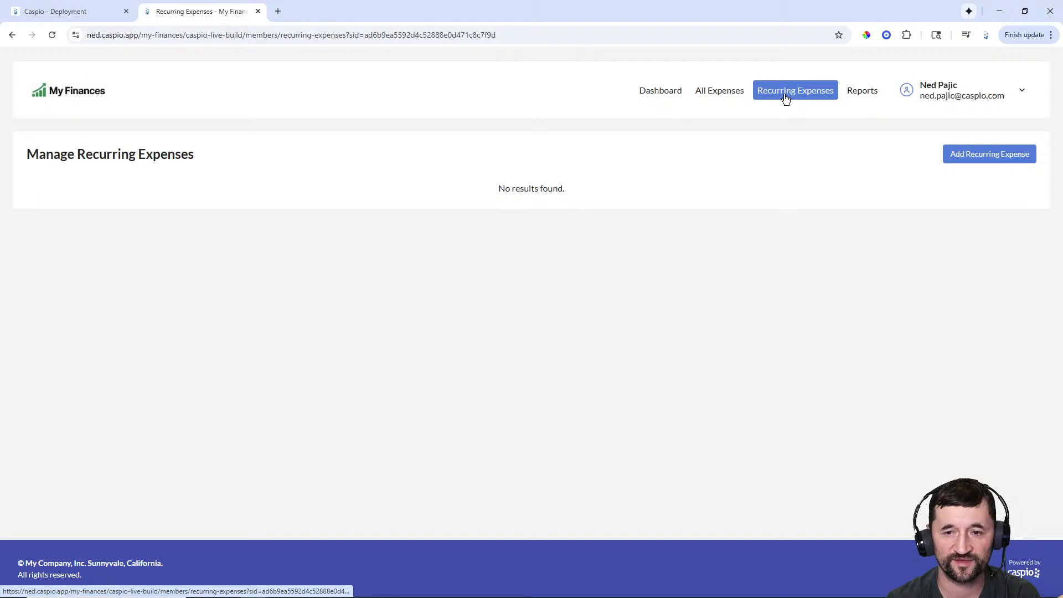
pyautogui.click(975, 154)
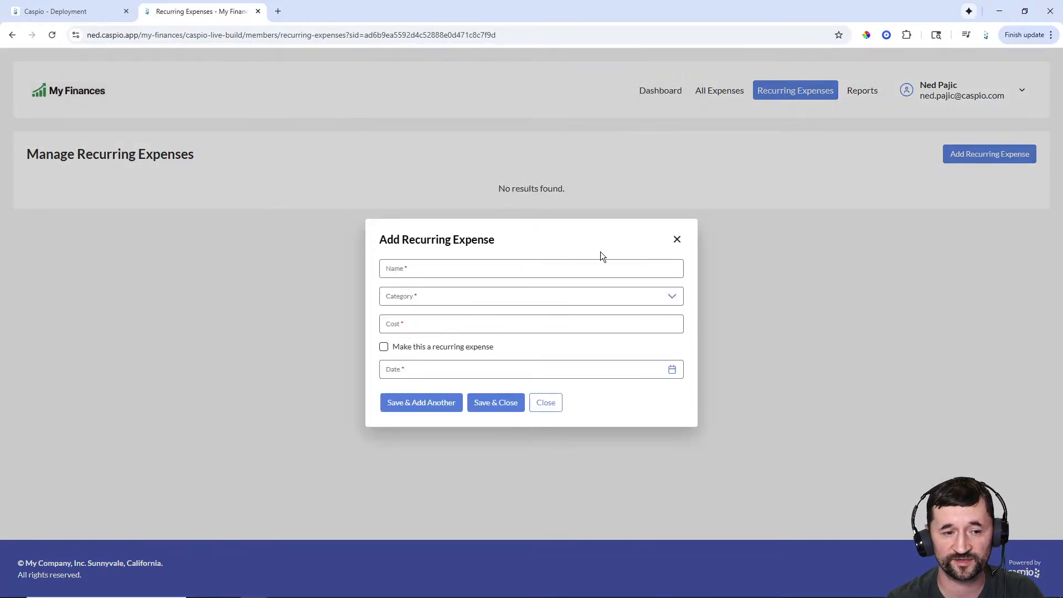
# - Save Netflix as a recurring Entertainment expense costing 27.99, dated November 13, 2025
pyautogui.click(511, 271)
pyautogui.write('Netflix')
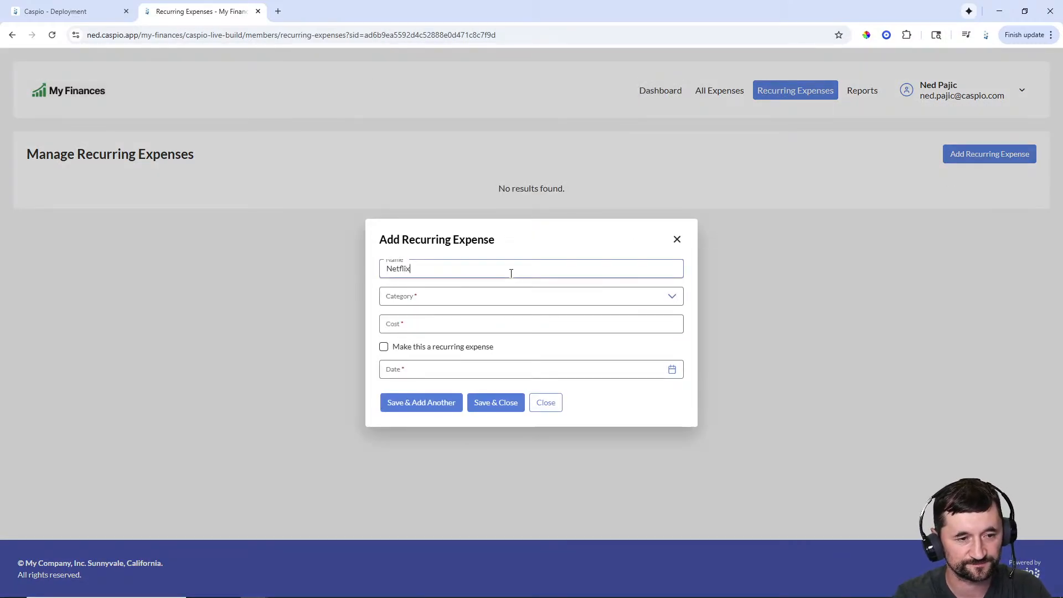
pyautogui.press('Tab')
pyautogui.scroll(-3, 506, 347)
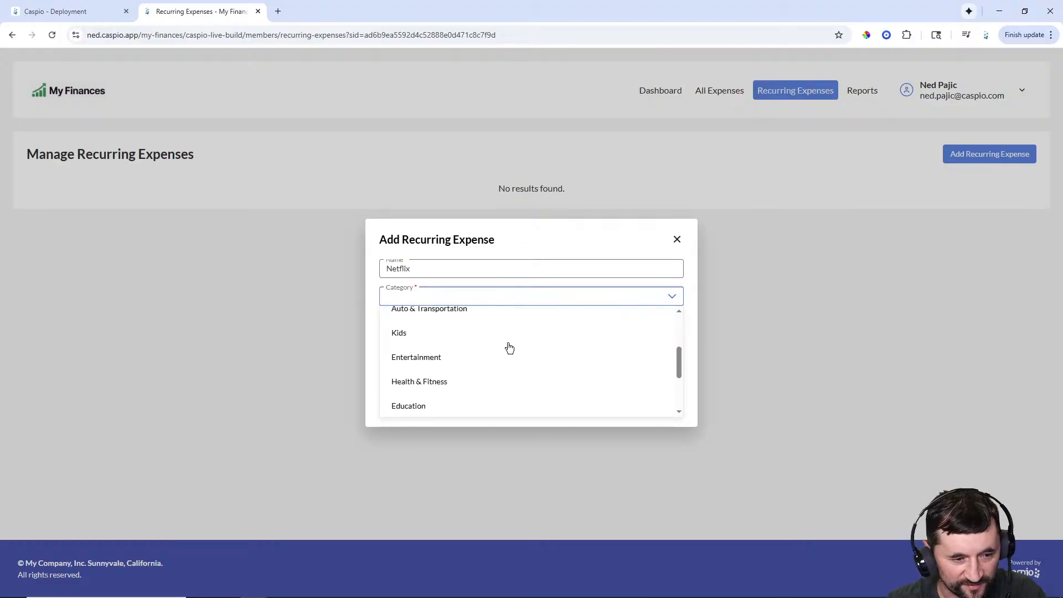
pyautogui.click(479, 357)
pyautogui.click(467, 327)
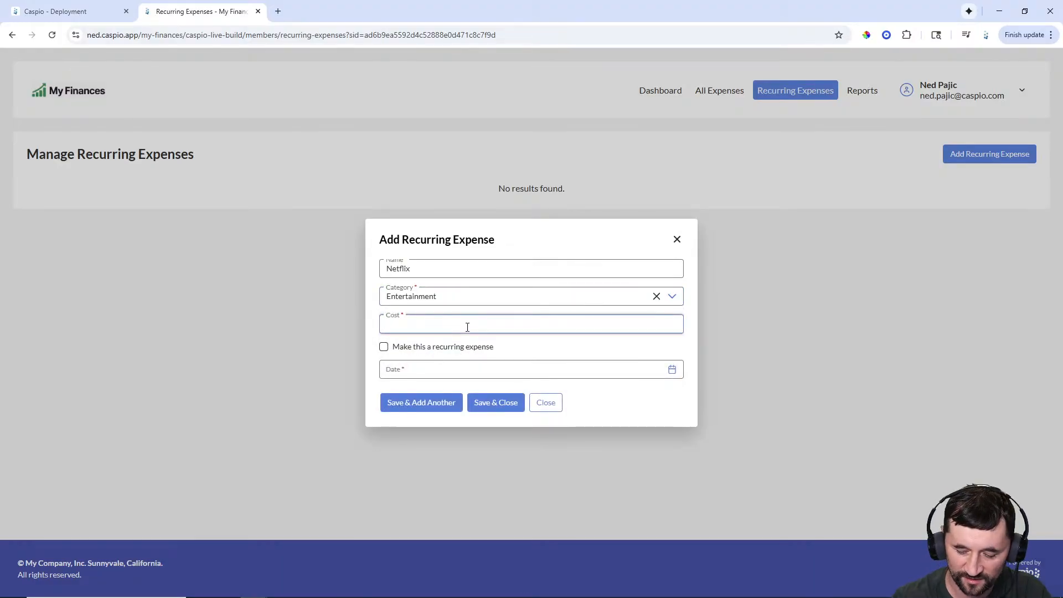
pyautogui.write('27')
pyautogui.write('.99')
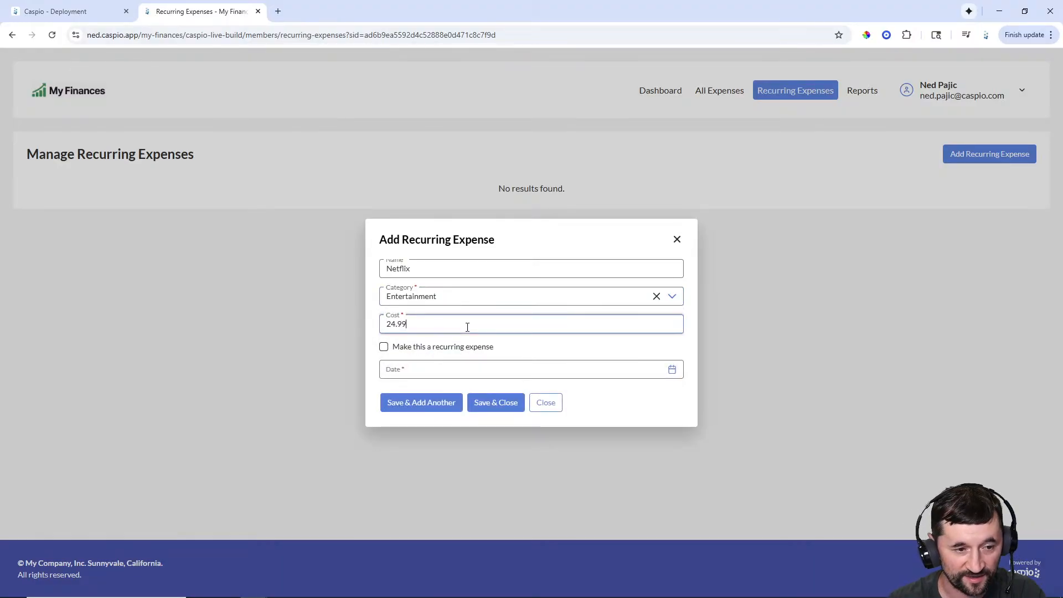
pyautogui.click(383, 348)
pyautogui.click(426, 371)
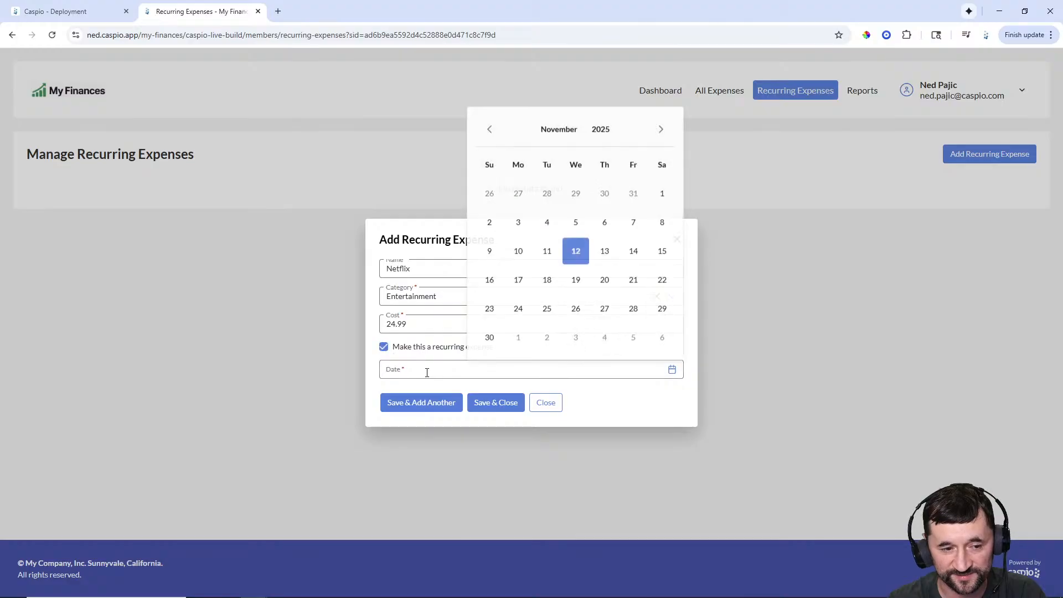
pyautogui.click(605, 253)
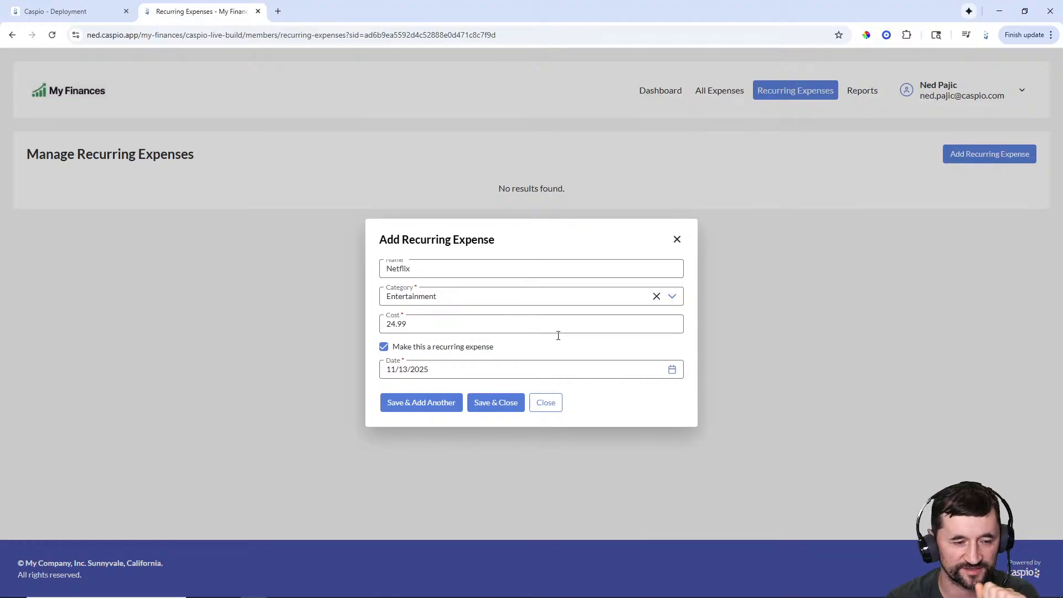
pyautogui.click(450, 404)
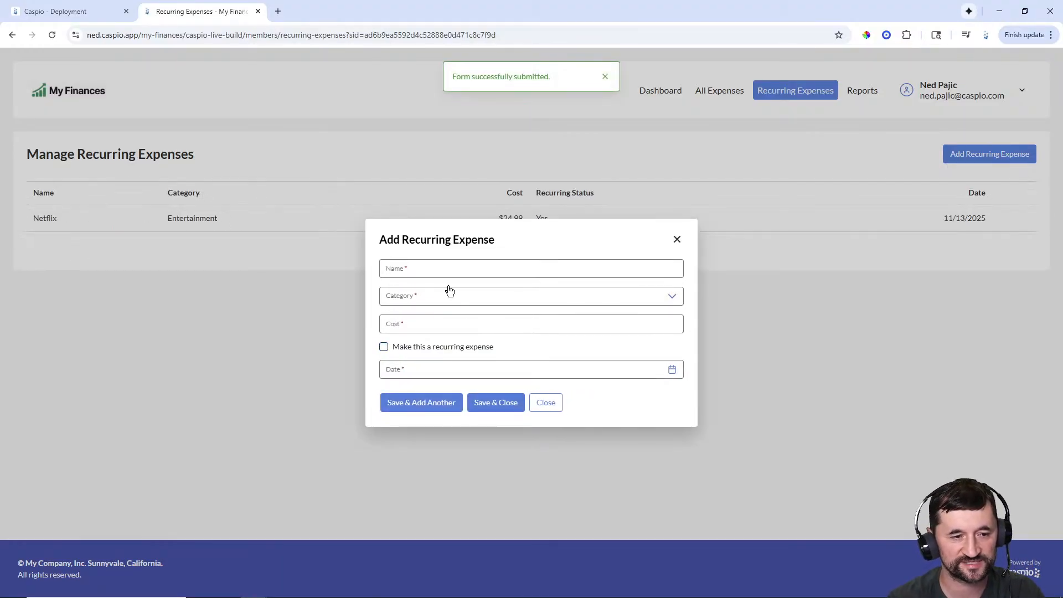
# - Name the next expense 'Kia Carnival Car Payment' with category Bills & Utilities
pyautogui.click(435, 271)
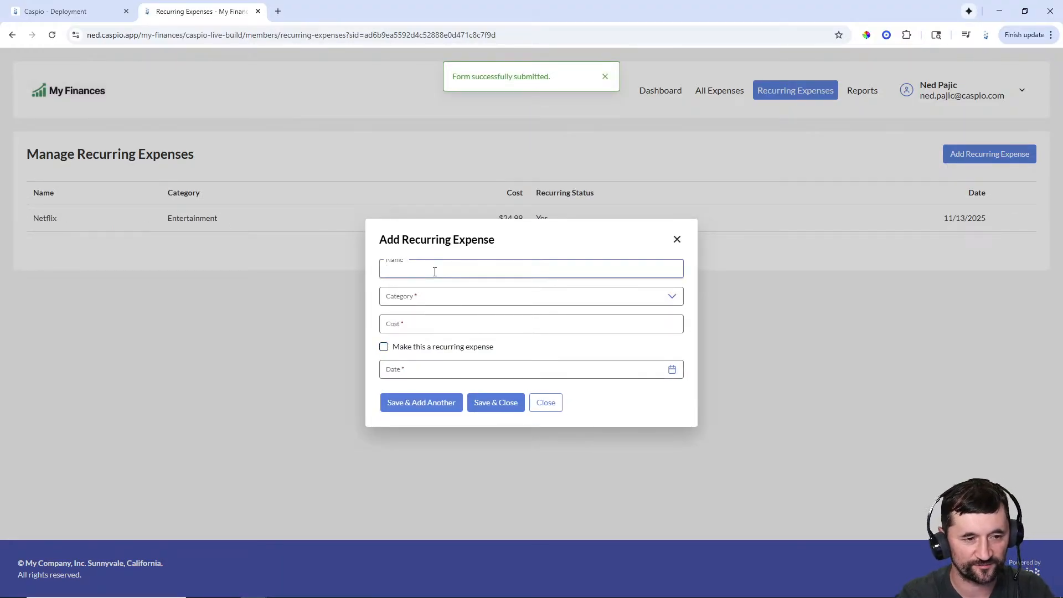
pyautogui.write('Ki')
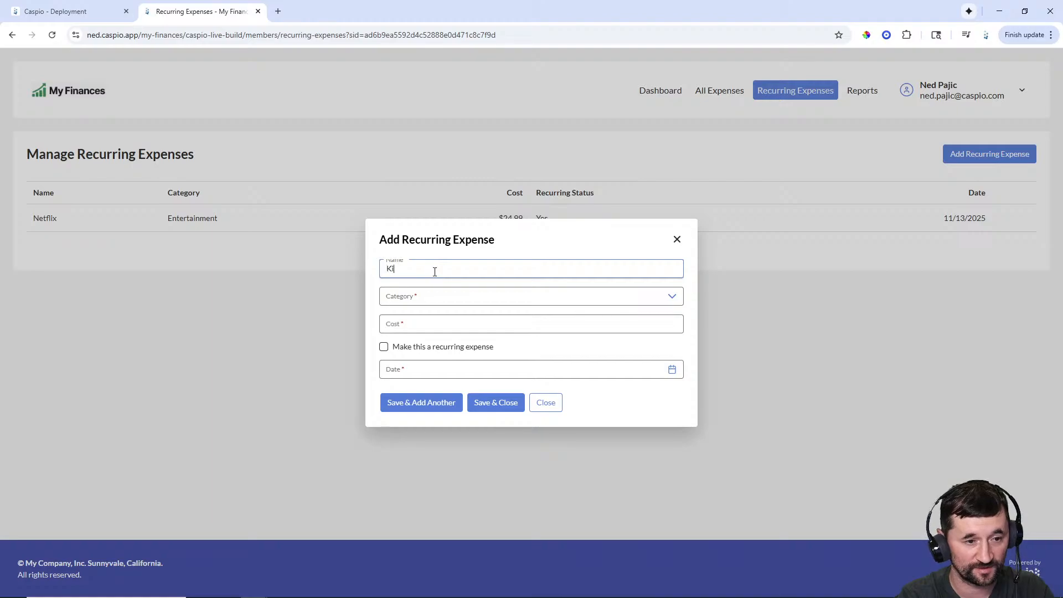
pyautogui.write('a Carniva')
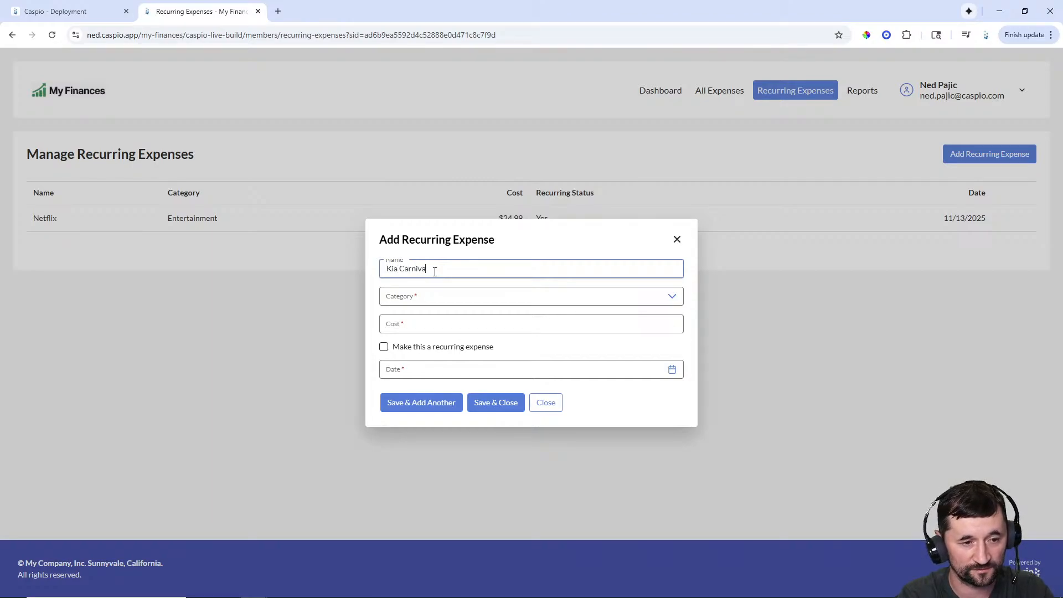
pyautogui.write('l Car Paykmen')
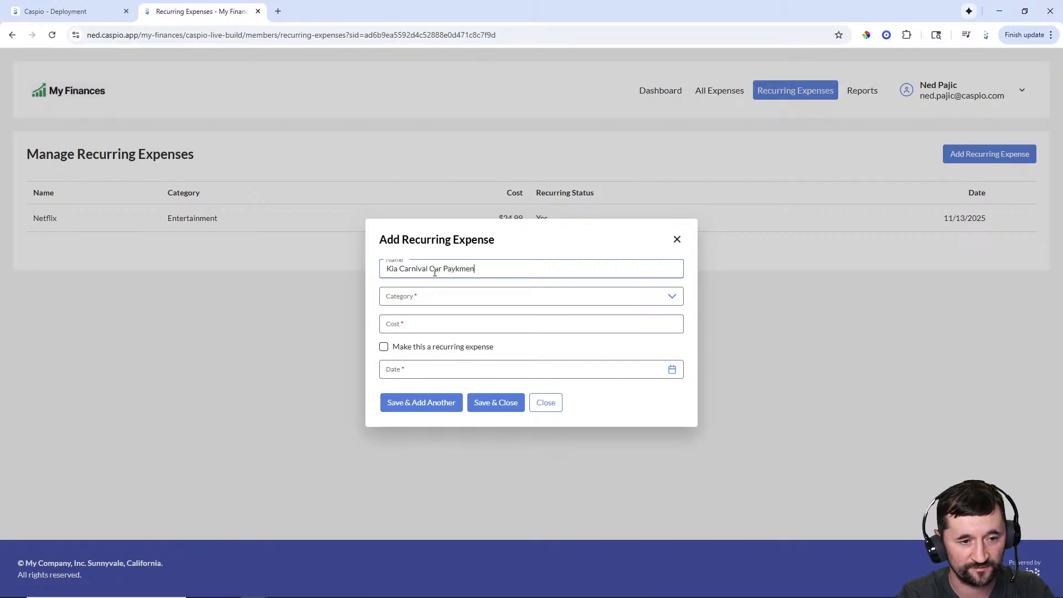
pyautogui.press('BackSpace')
pyautogui.press('BackSpace')
pyautogui.press('BackSpace')
pyautogui.press('BackSpace')
pyautogui.write('m')
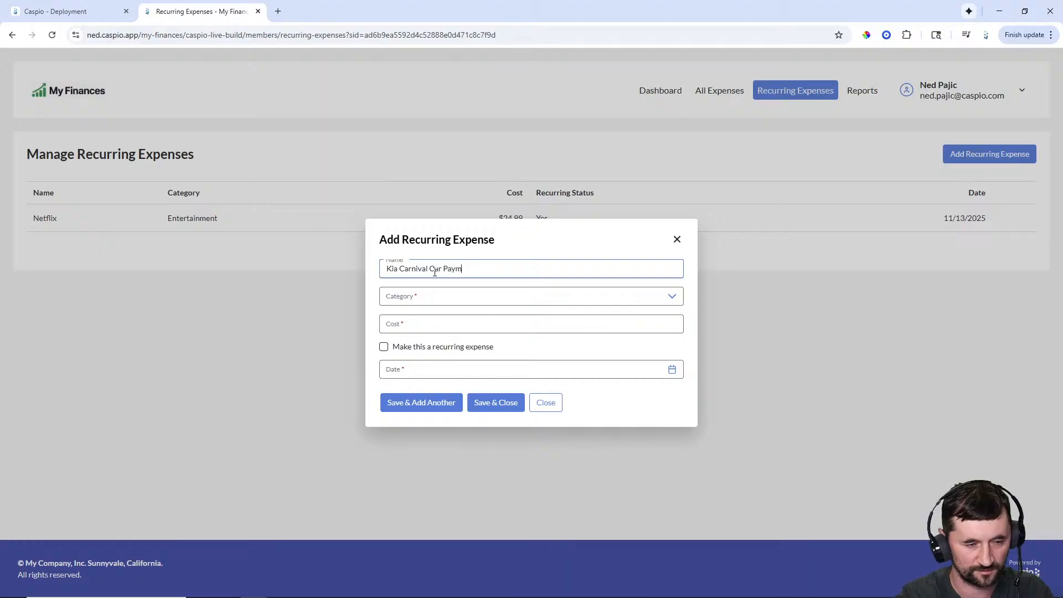
pyautogui.write('ent')
pyautogui.click(434, 297)
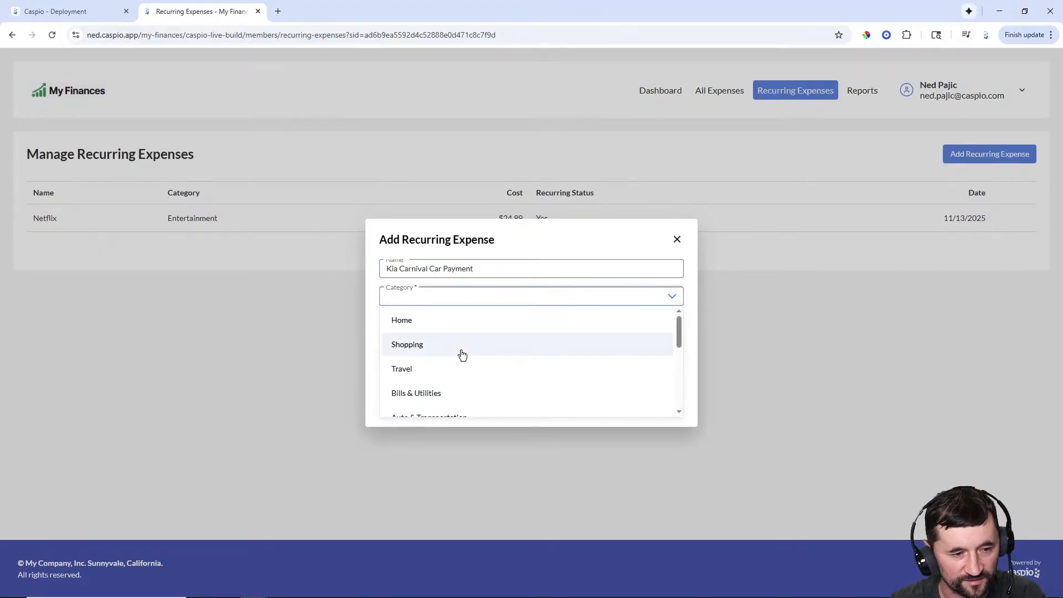
pyautogui.scroll(-5, 461, 354)
pyautogui.scroll(3, 464, 355)
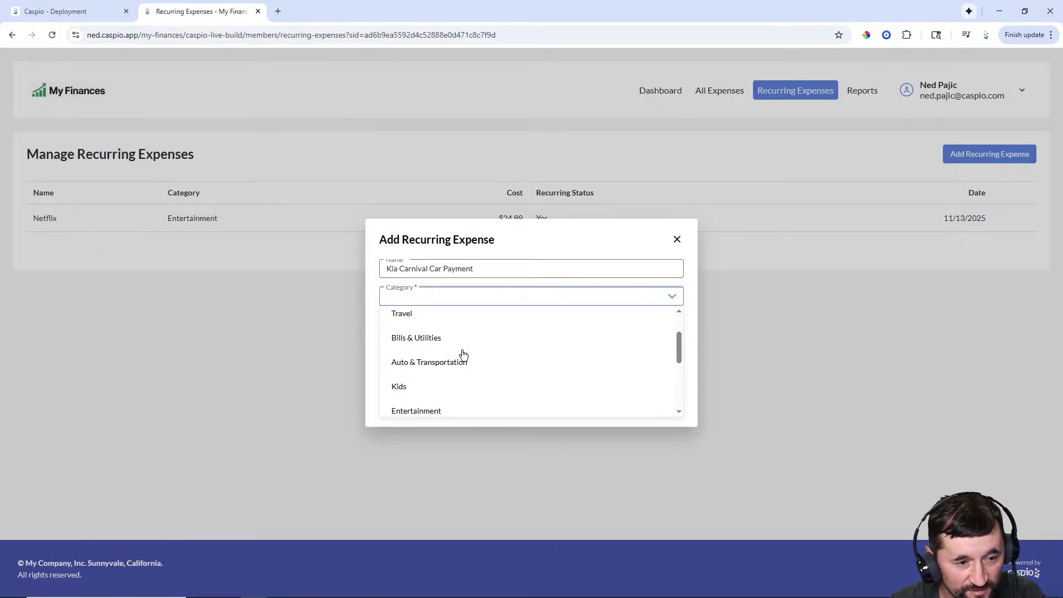
pyautogui.click(429, 338)
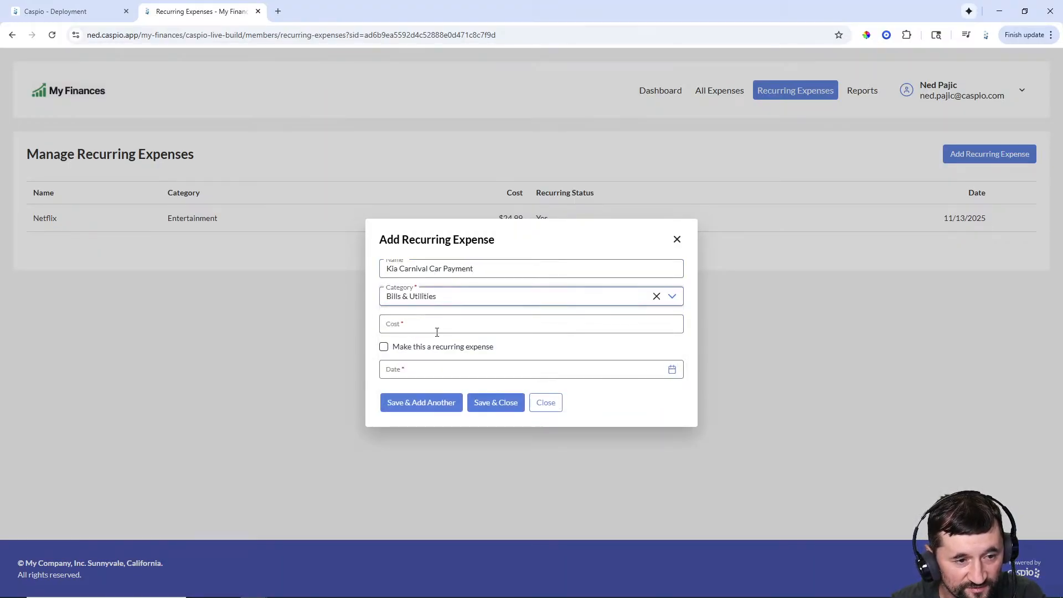
pyautogui.click(435, 299)
pyautogui.scroll(3, 446, 352)
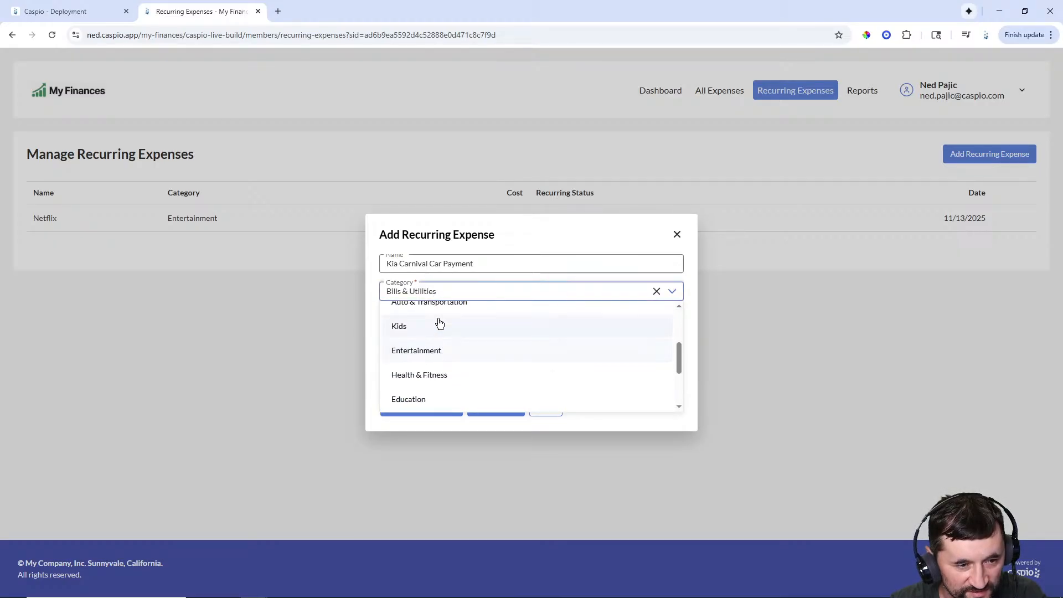
pyautogui.click(451, 291)
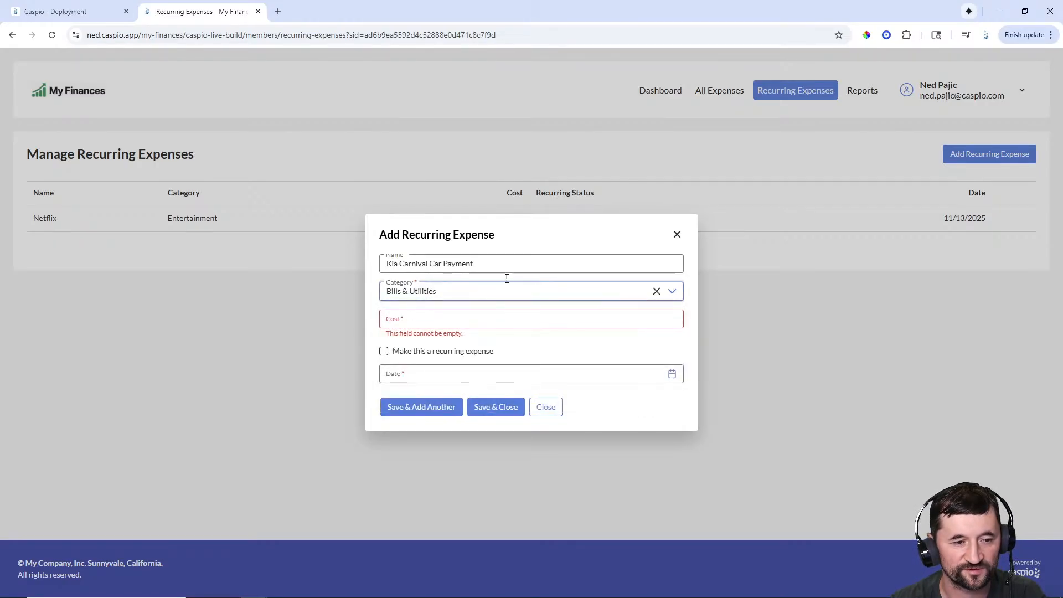
# - Give the car payment cost 650, mark it recurring, date it 11/13/2025 and save
pyautogui.click(446, 317)
pyautogui.write('650')
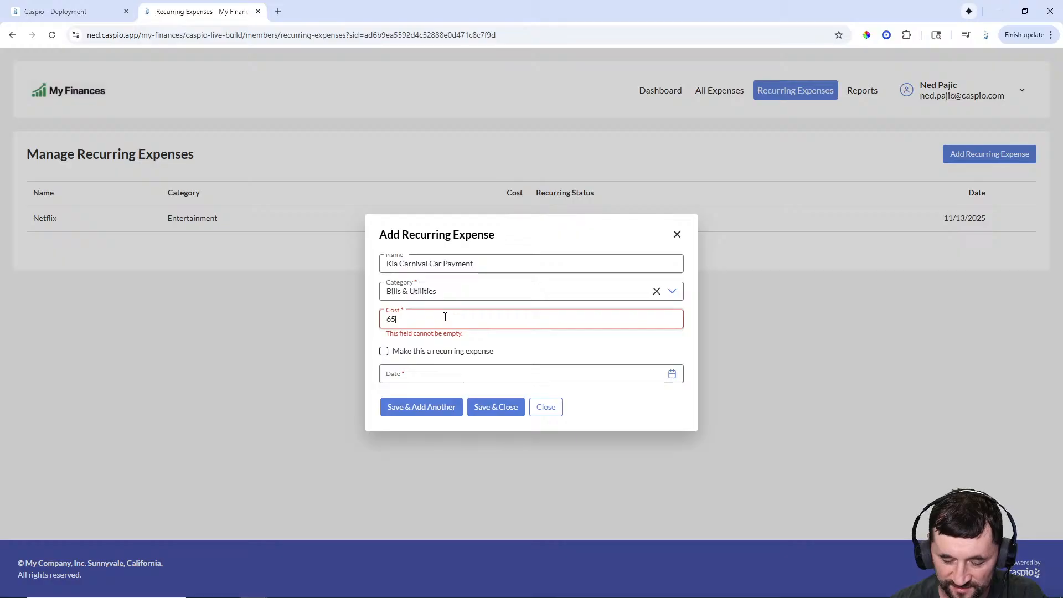
pyautogui.click(383, 352)
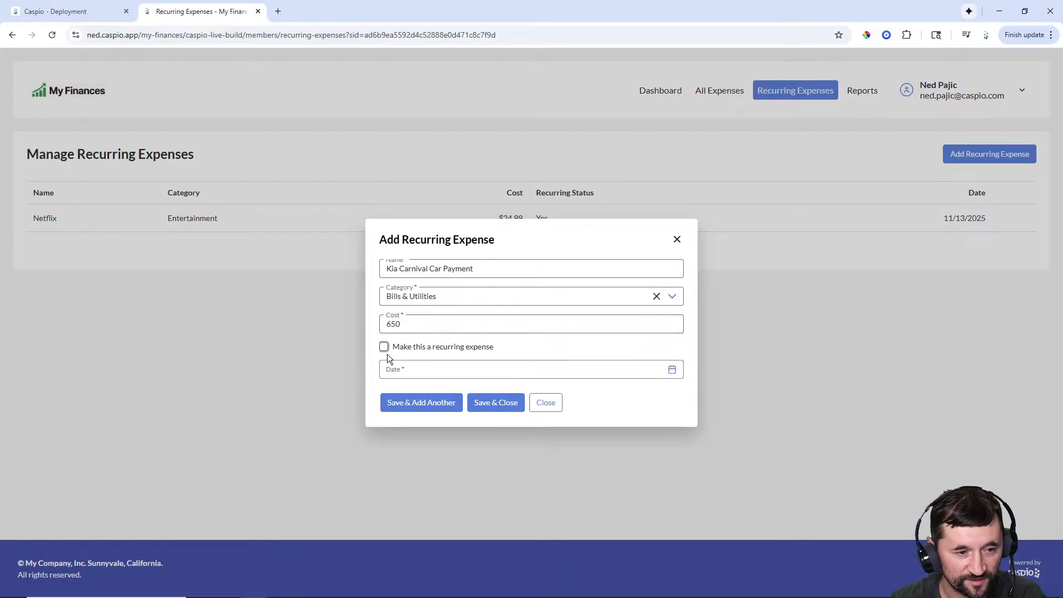
pyautogui.click(384, 347)
pyautogui.click(417, 368)
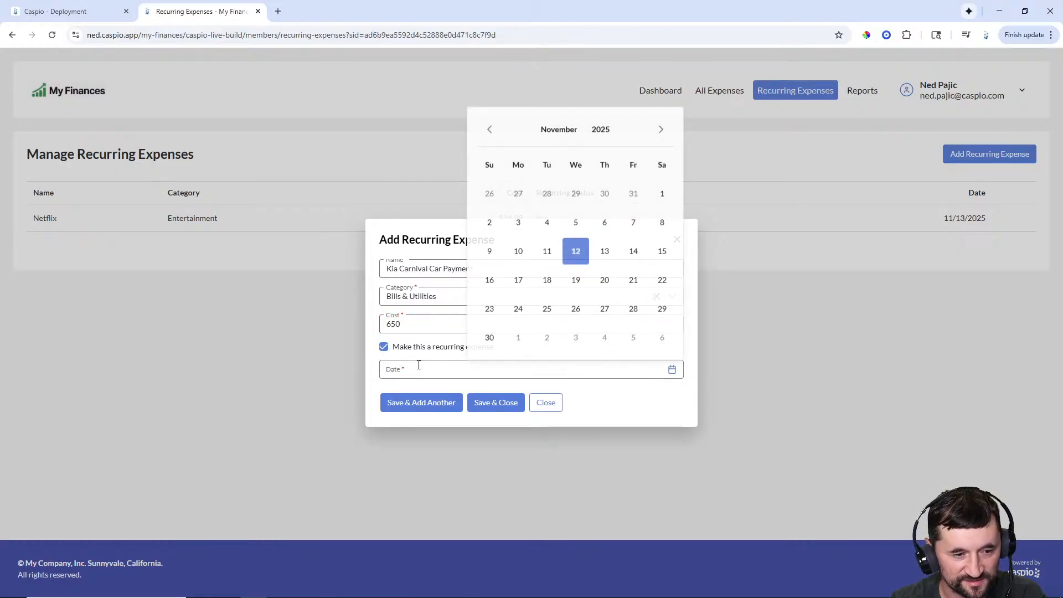
pyautogui.click(598, 261)
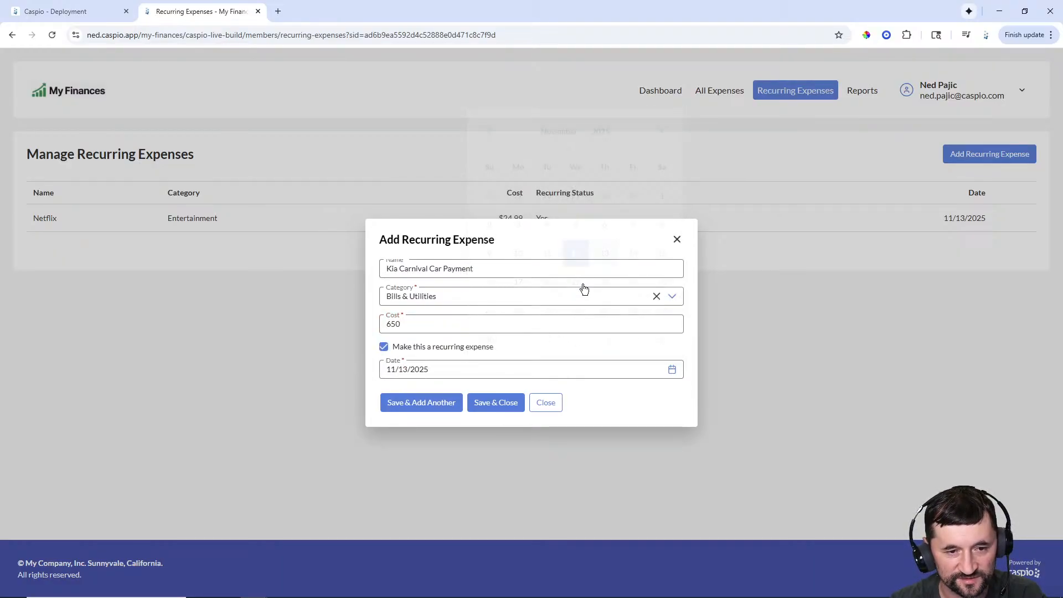
pyautogui.click(428, 404)
pyautogui.click(438, 274)
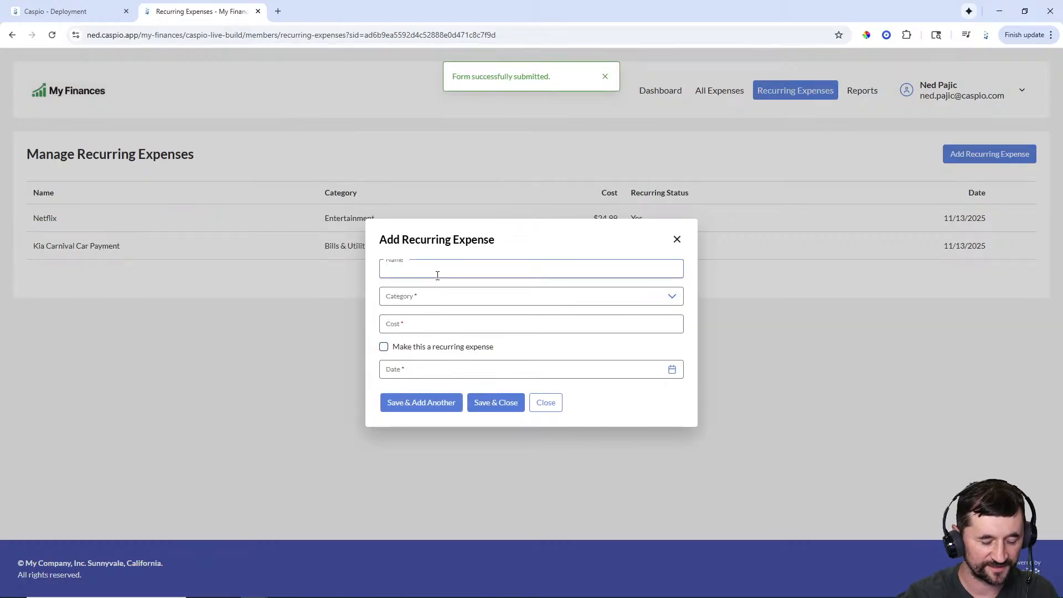
# - Save Internet as recurring Bills & Utilities, 79.99, dated 11/13/2025, then close the form
pyautogui.write('INter')
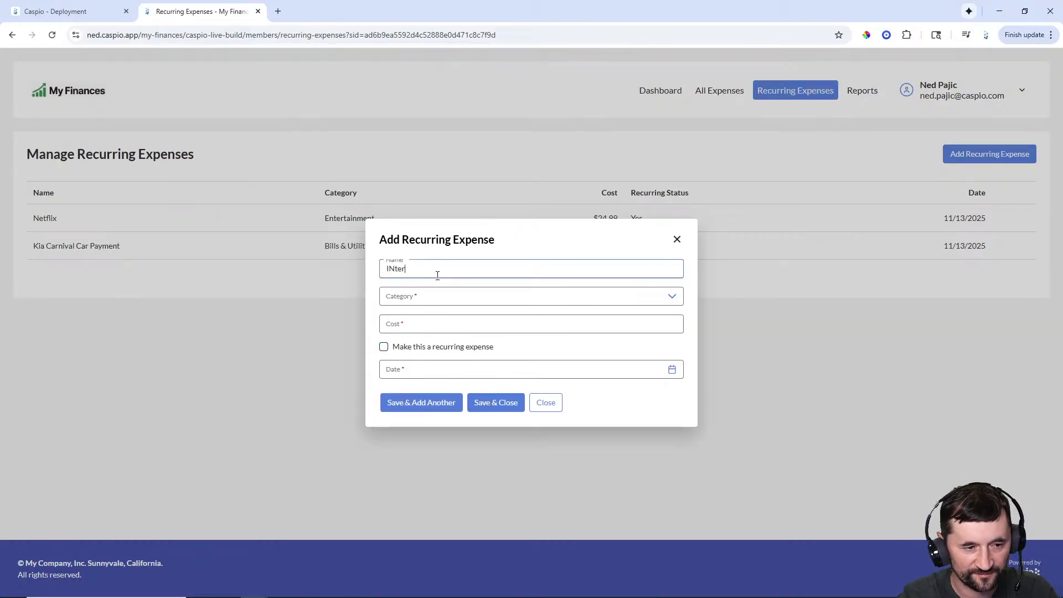
pyautogui.write('ernet')
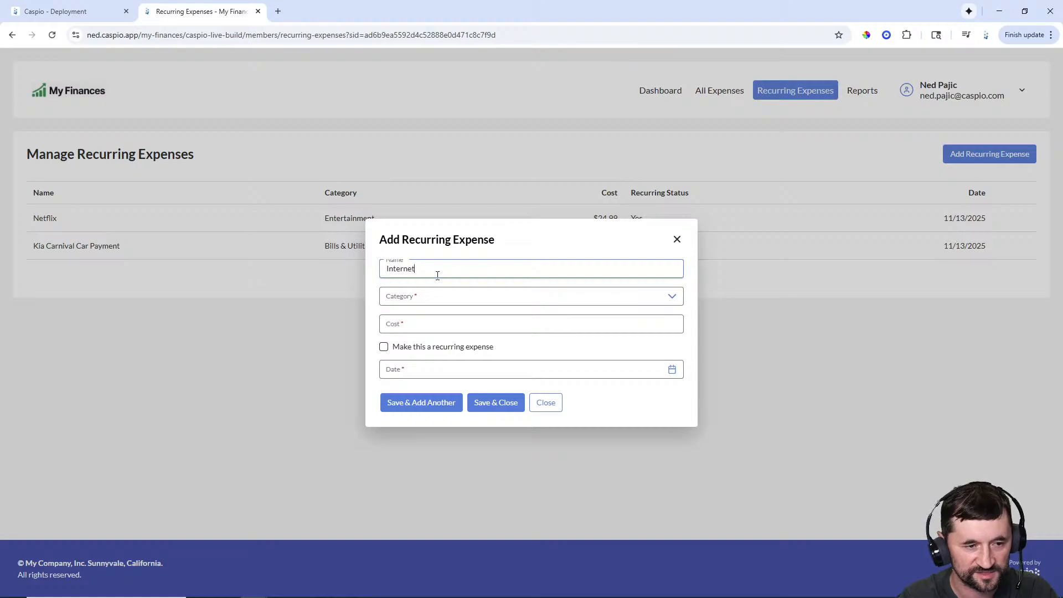
pyautogui.click(439, 298)
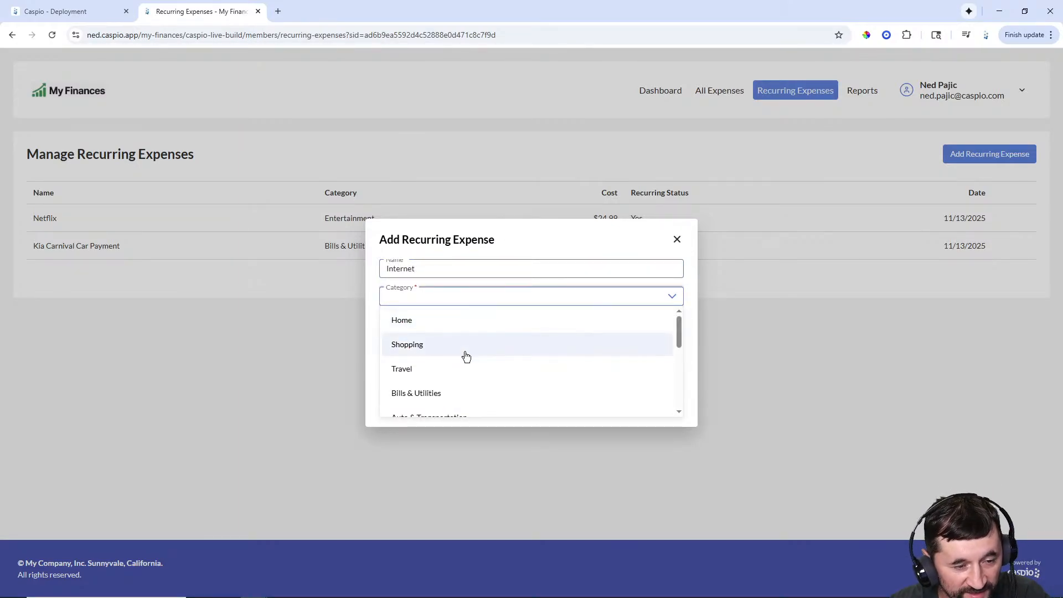
pyautogui.scroll(-1, 443, 355)
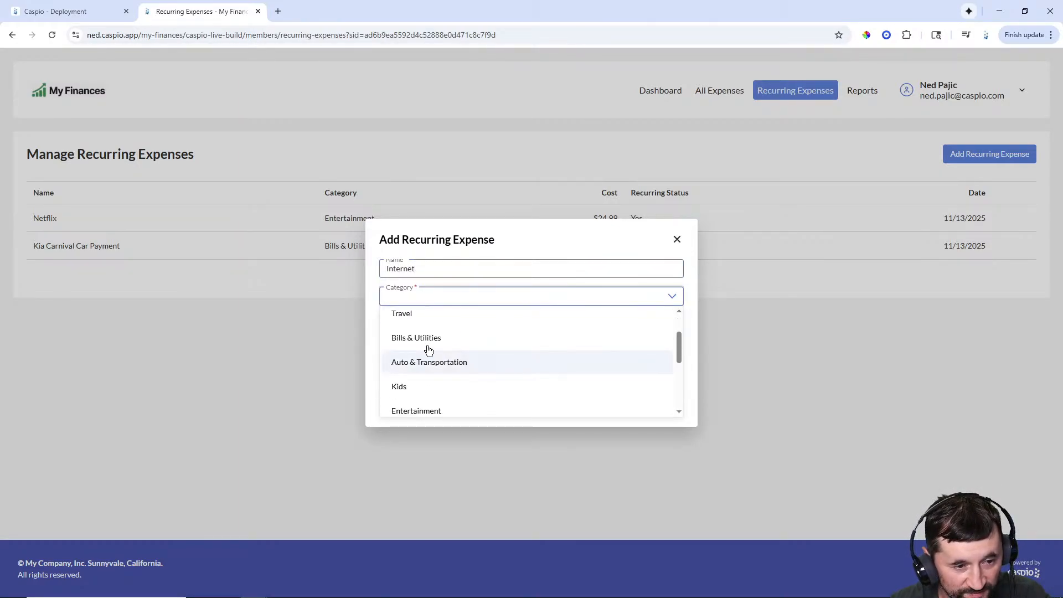
pyautogui.click(421, 338)
pyautogui.click(422, 329)
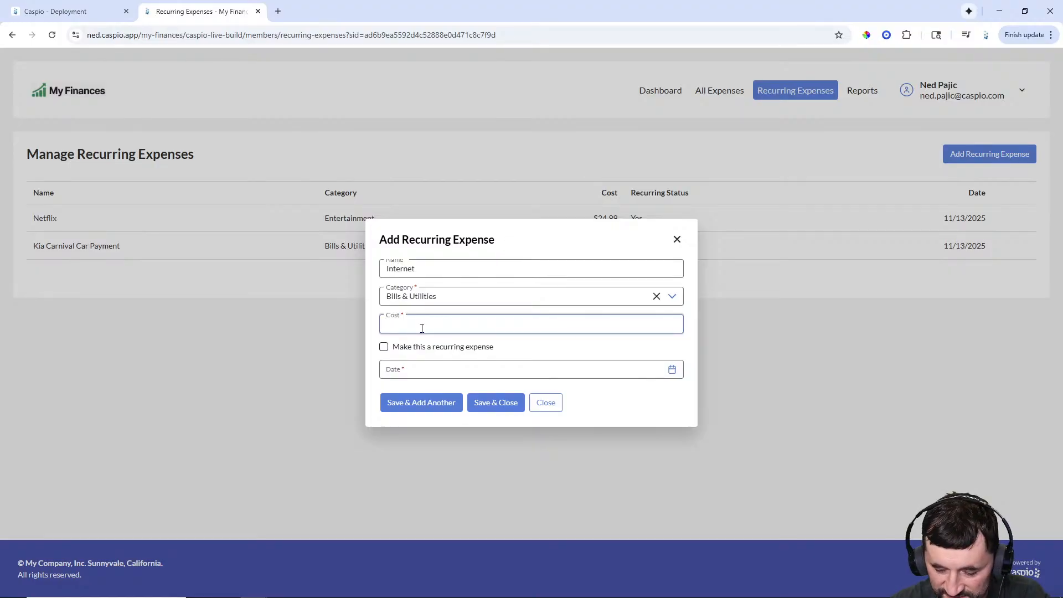
pyautogui.write('79.99')
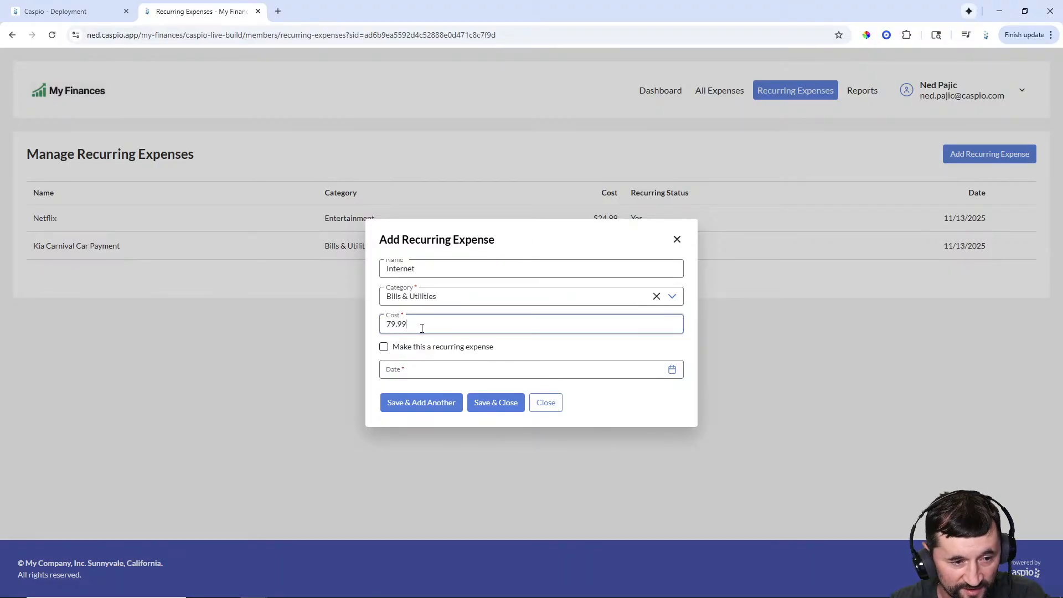
pyautogui.click(384, 346)
pyautogui.click(407, 370)
pyautogui.click(603, 256)
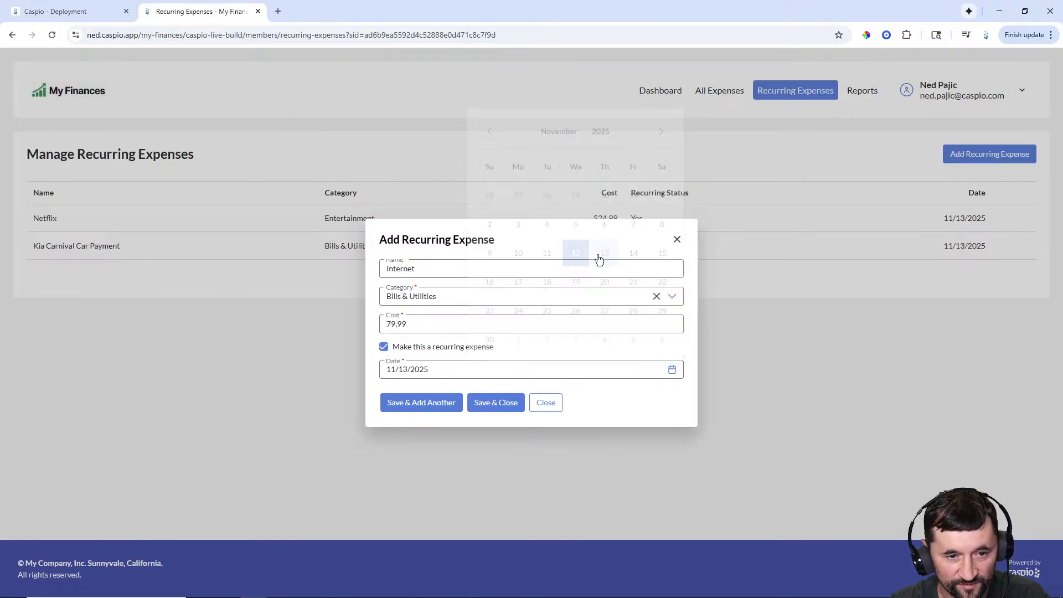
pyautogui.click(437, 409)
pyautogui.click(545, 404)
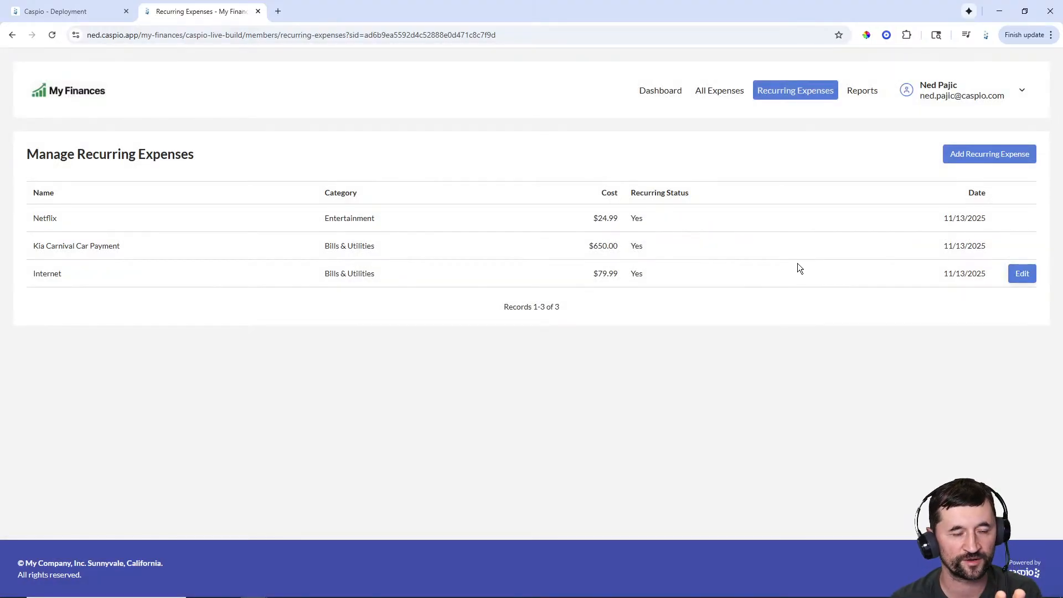
# - Check All Expenses and the Dashboard for entries, then return to Recurring Expenses
pyautogui.click(720, 90)
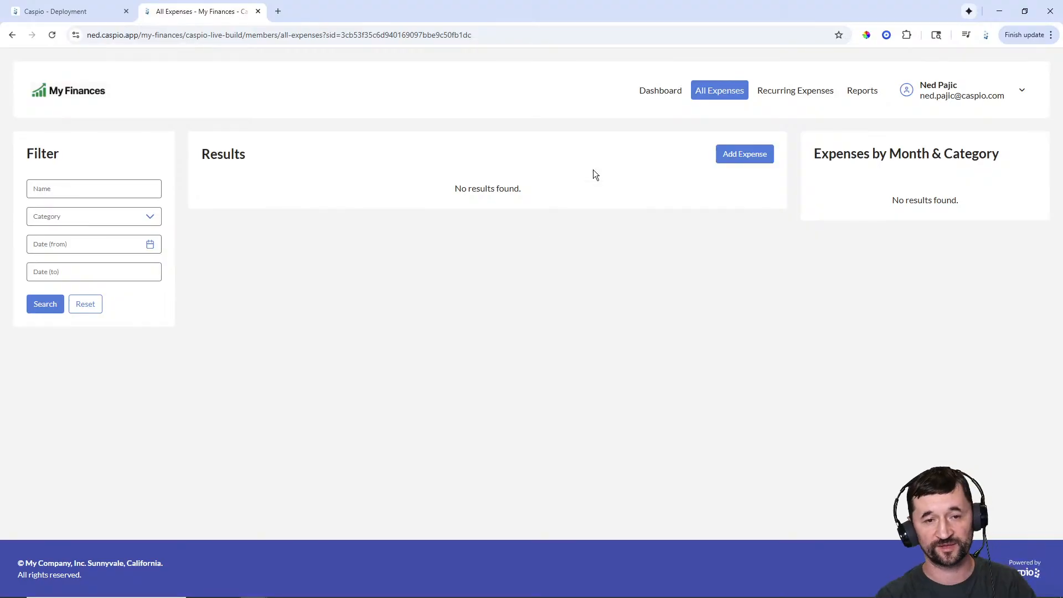
pyautogui.click(651, 97)
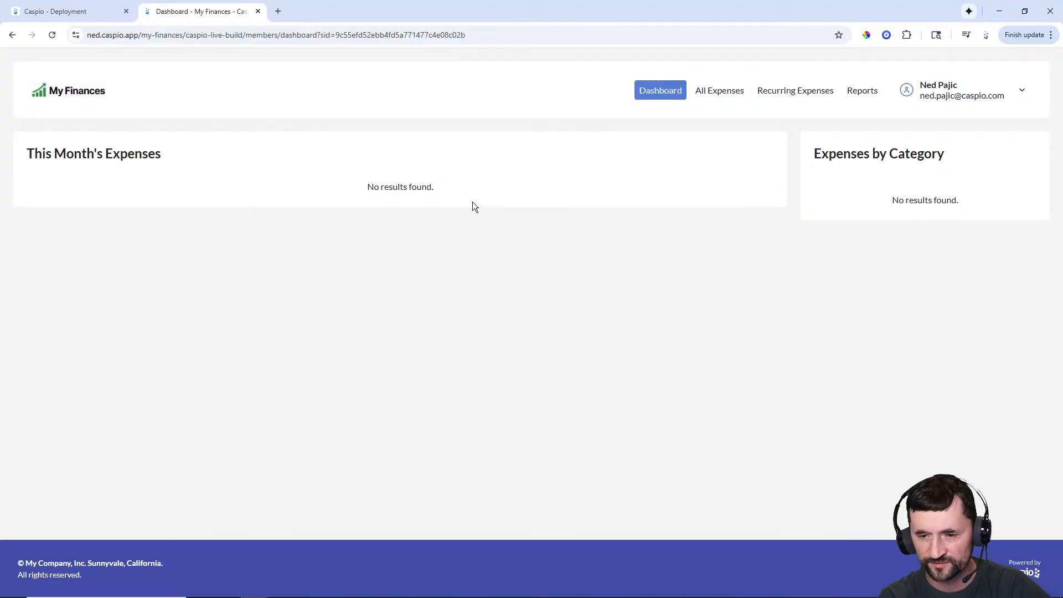
pyautogui.click(779, 93)
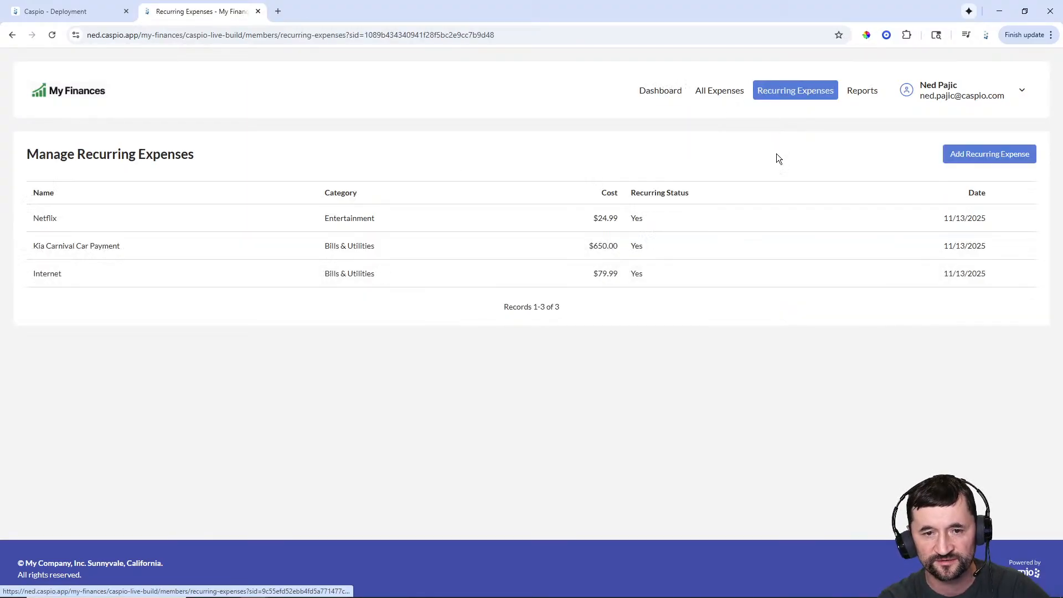
pyautogui.moveTo(975, 597)
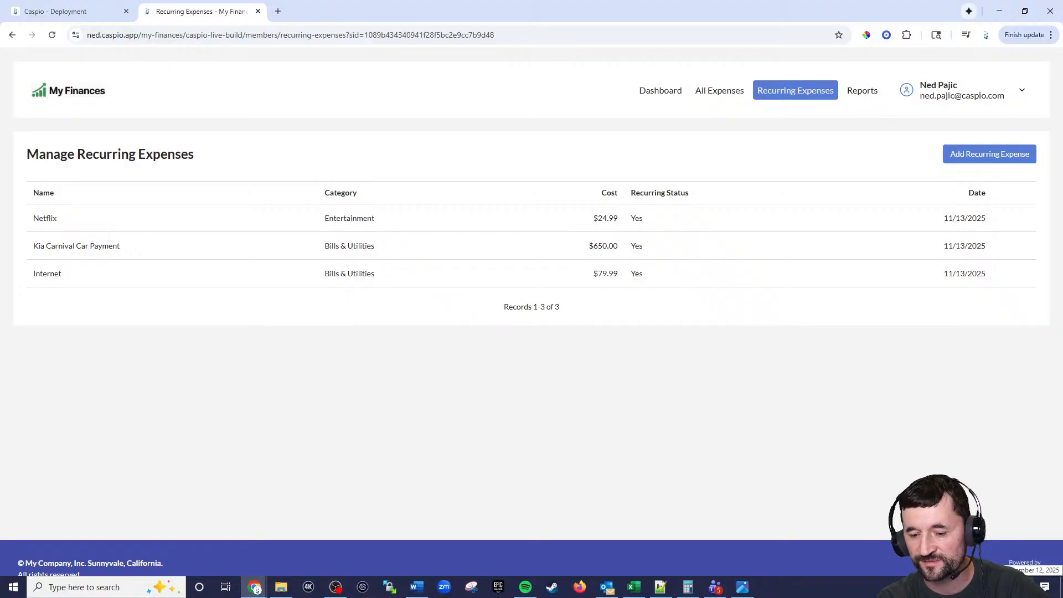
pyautogui.moveTo(971, 216)
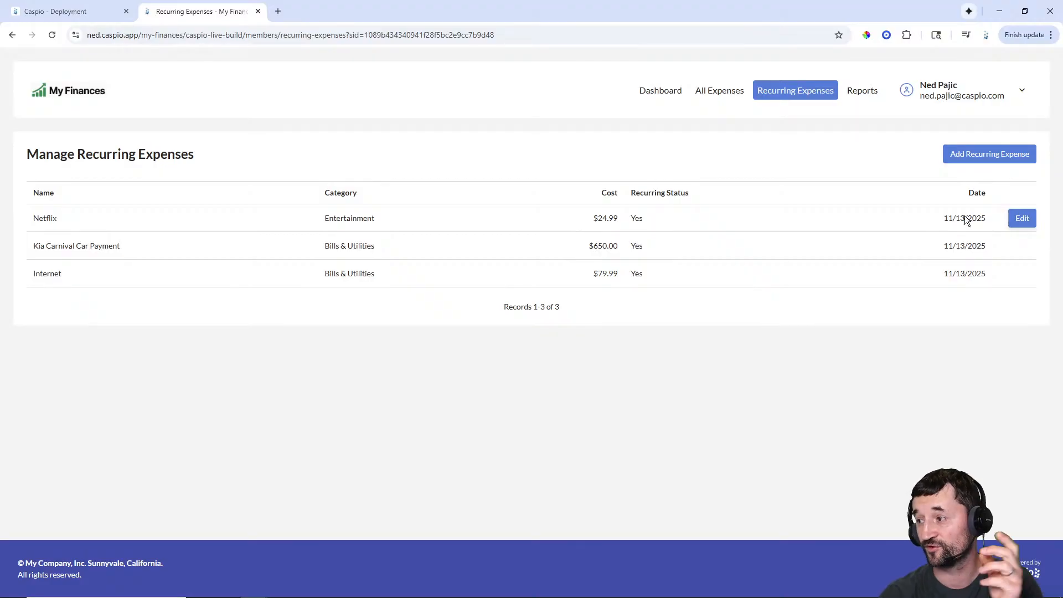
# - Run the 'Copy recurring expenses to expenses tablee' task from Tasks, then return to the live app
pyautogui.click(77, 11)
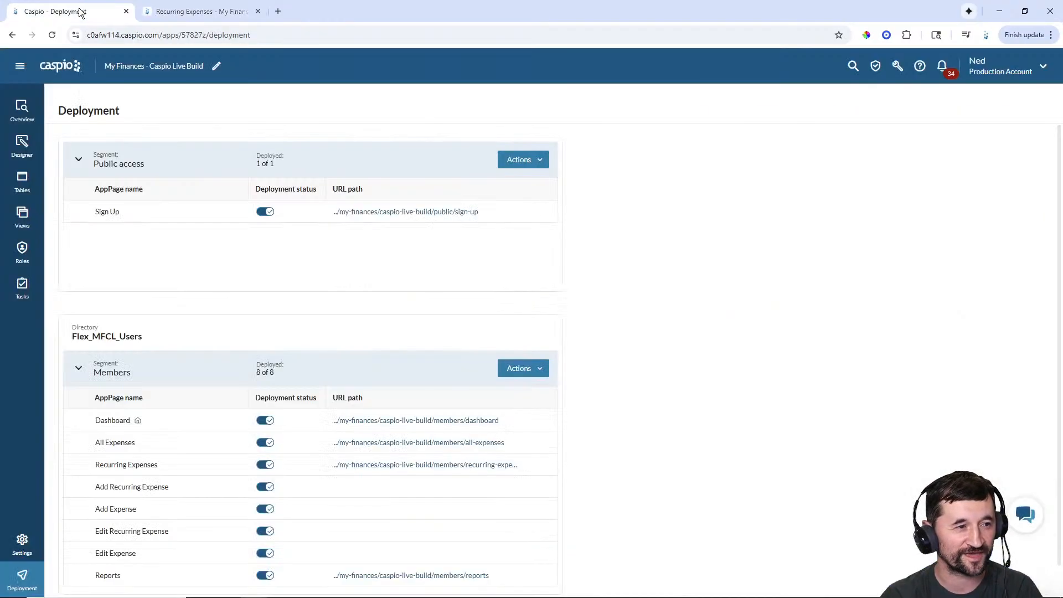
pyautogui.click(21, 289)
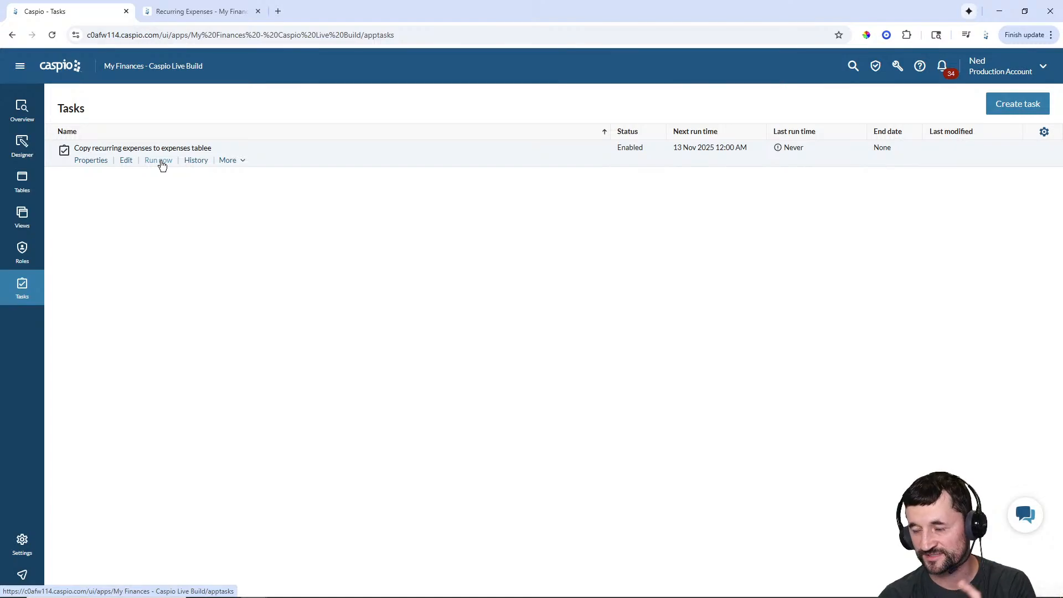
pyautogui.click(160, 161)
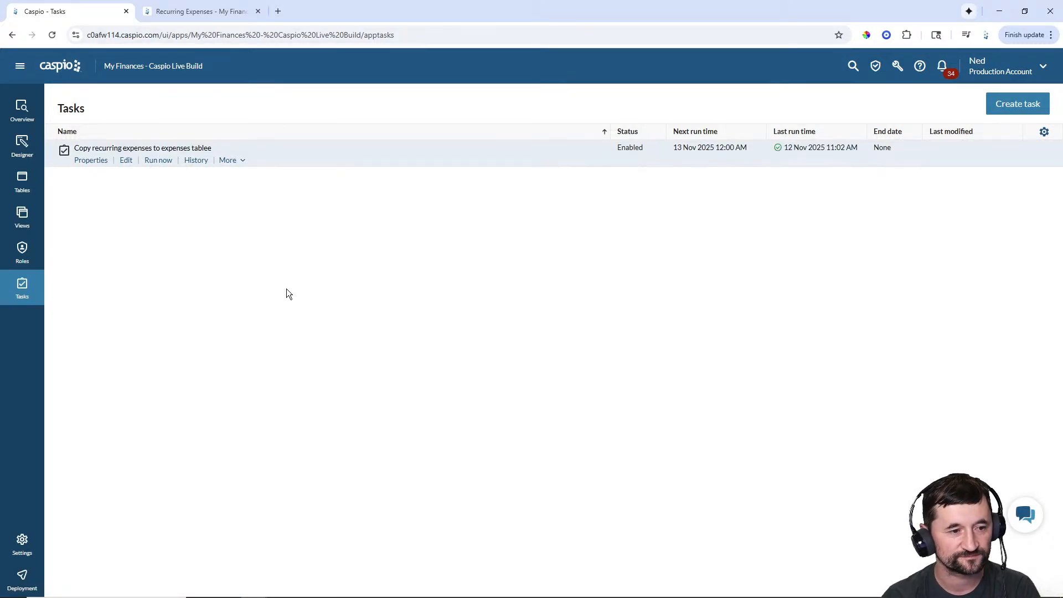
pyautogui.click(205, 18)
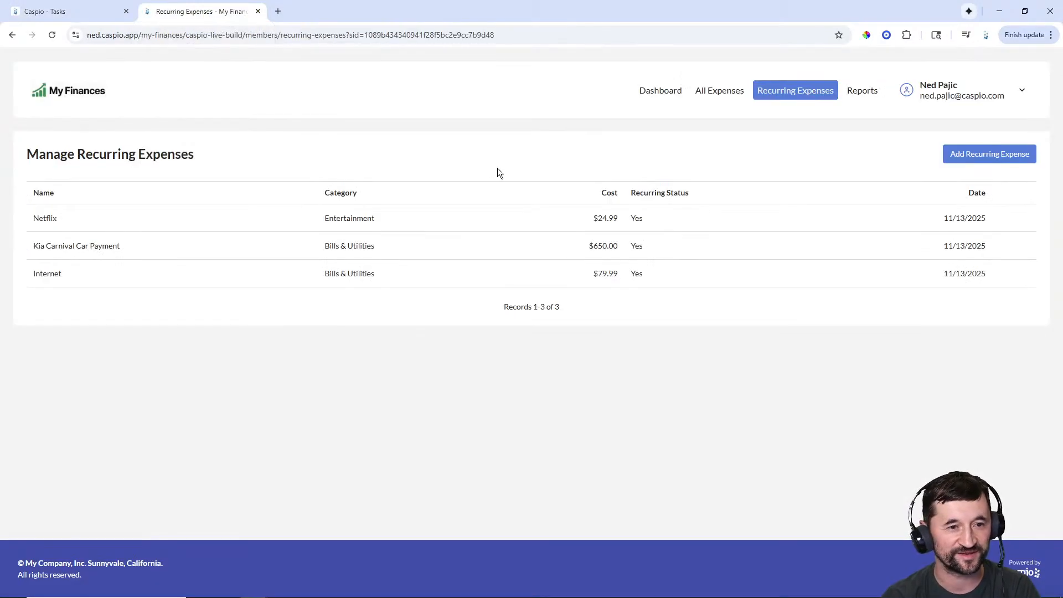
# - Recheck All Expenses, Dashboard and Recurring Expenses for copied entries, switching between builder and app
pyautogui.click(716, 94)
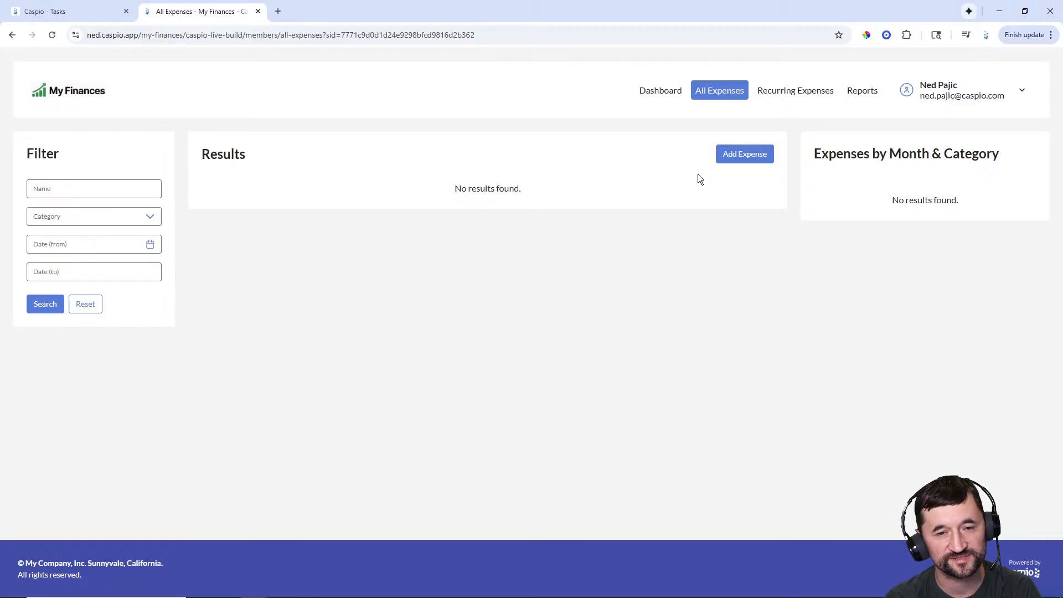
pyautogui.click(672, 92)
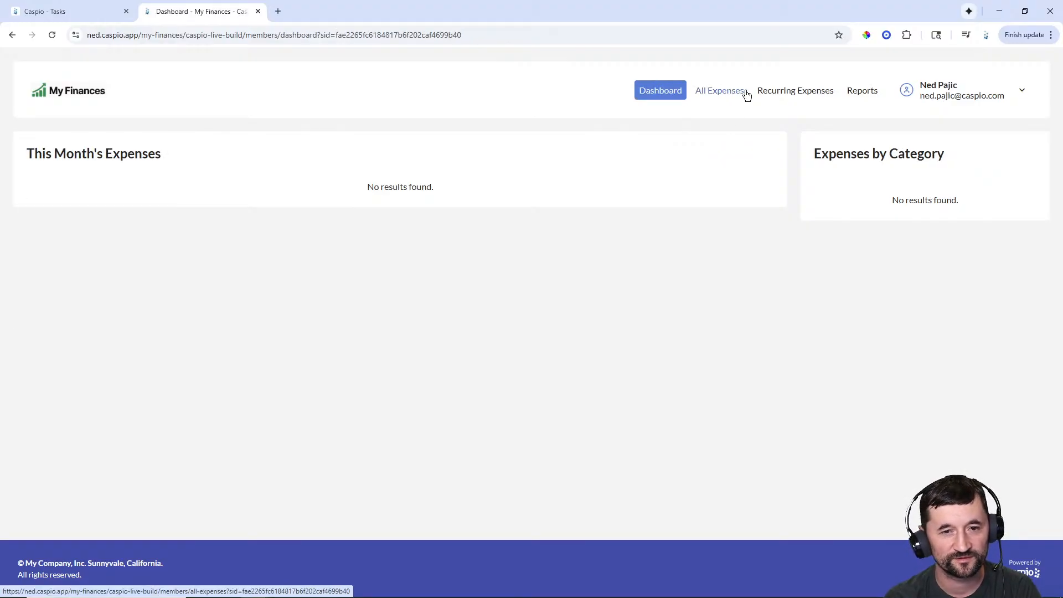
pyautogui.click(742, 94)
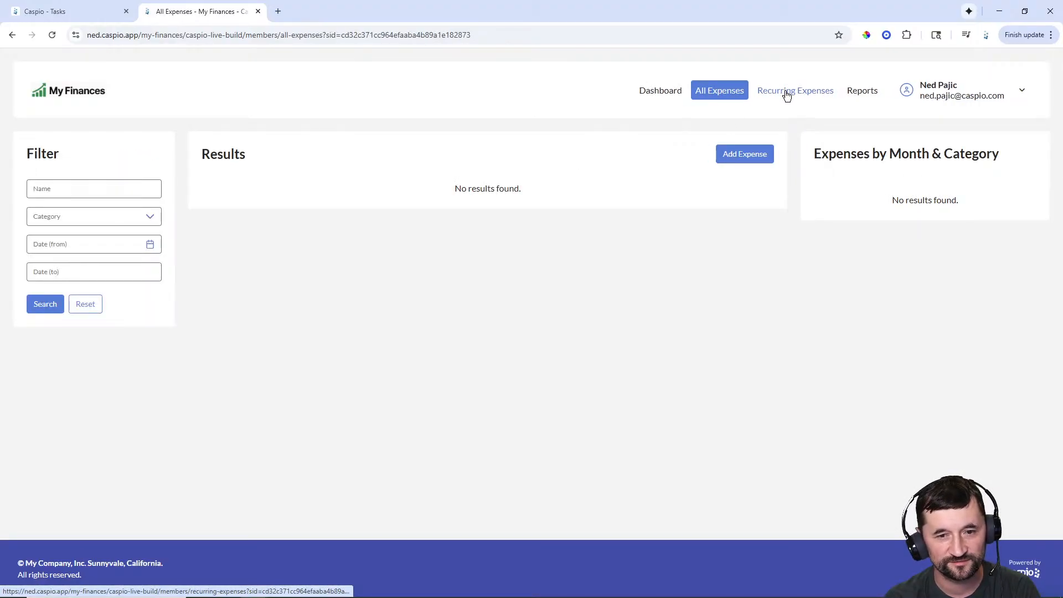
pyautogui.click(787, 95)
pyautogui.click(69, 11)
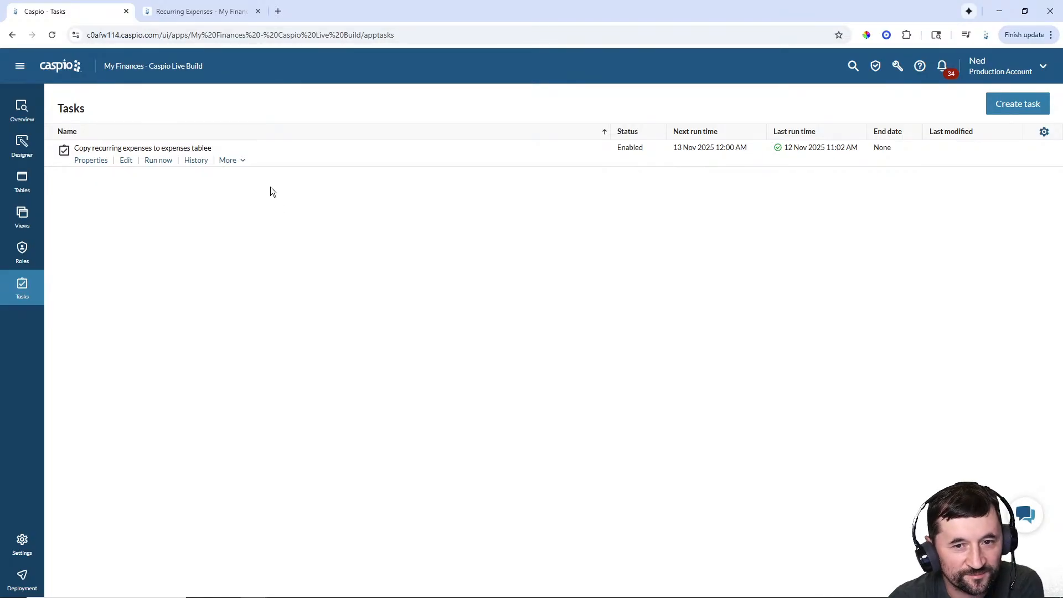
pyautogui.click(185, 11)
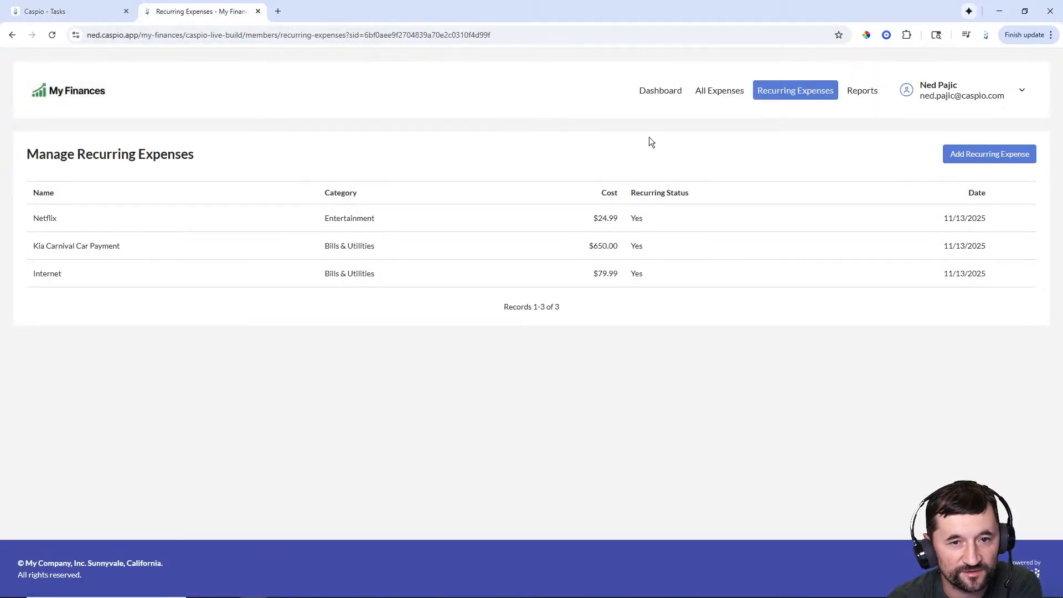
pyautogui.click(723, 92)
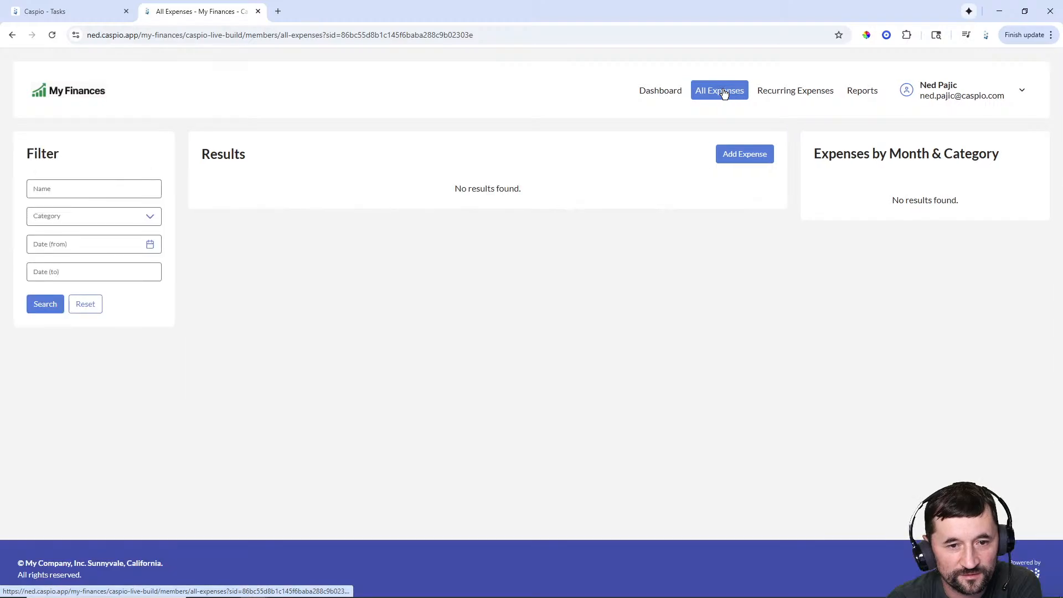
pyautogui.click(659, 93)
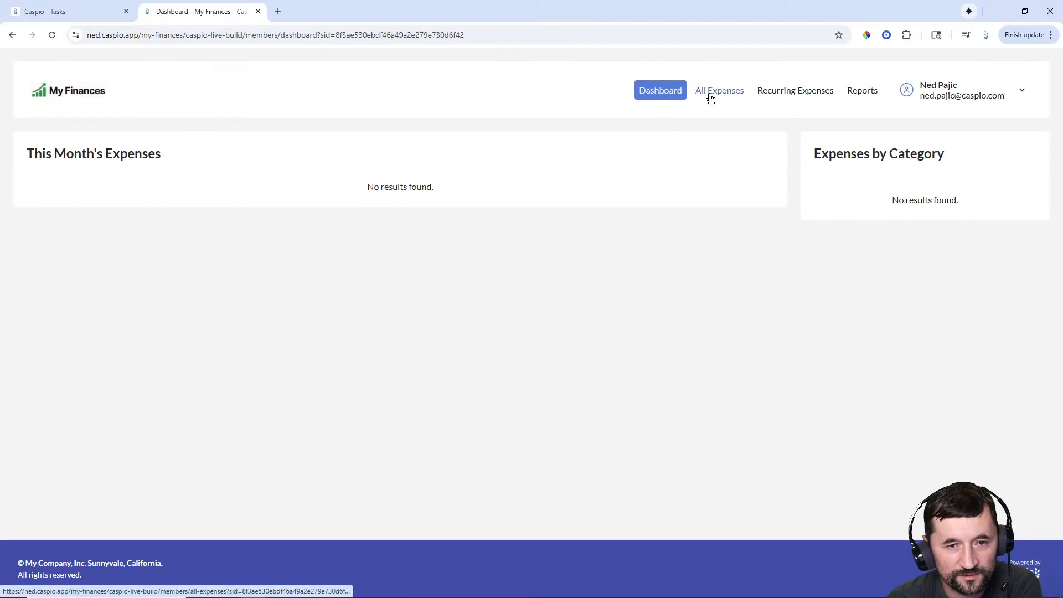
pyautogui.click(707, 94)
pyautogui.click(78, 12)
# - View the empty mfcl_tbl_my_expenses datasheet, then edit the copy task under Tasks
pyautogui.click(23, 186)
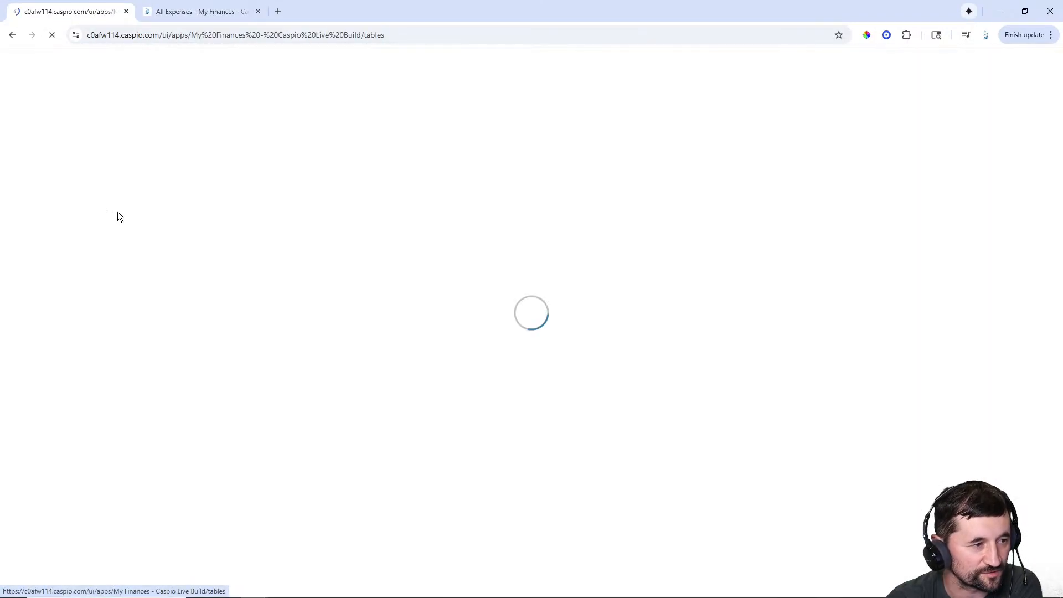
pyautogui.click(128, 214)
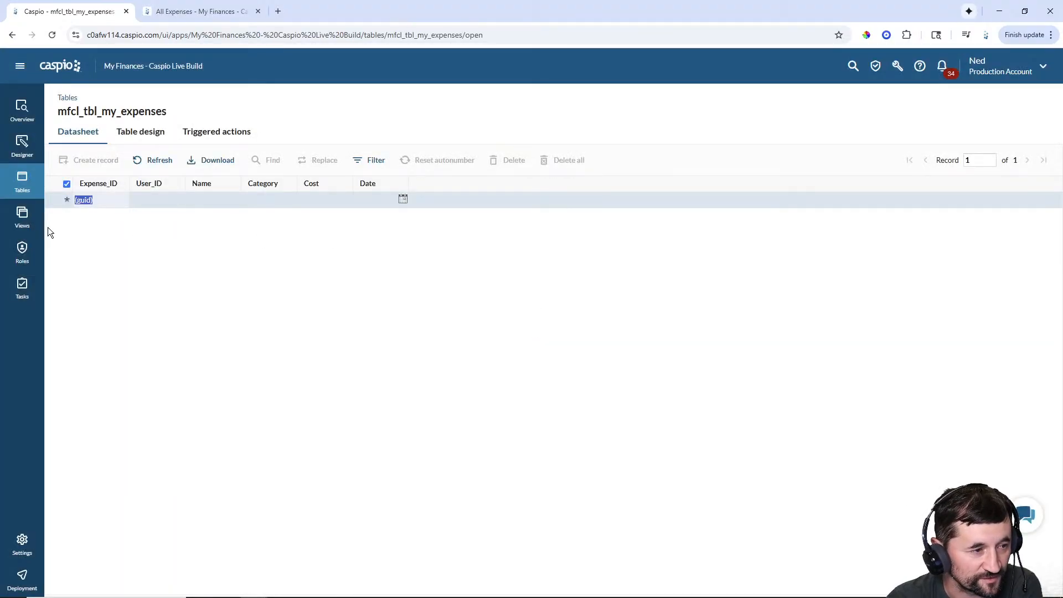
pyautogui.click(22, 286)
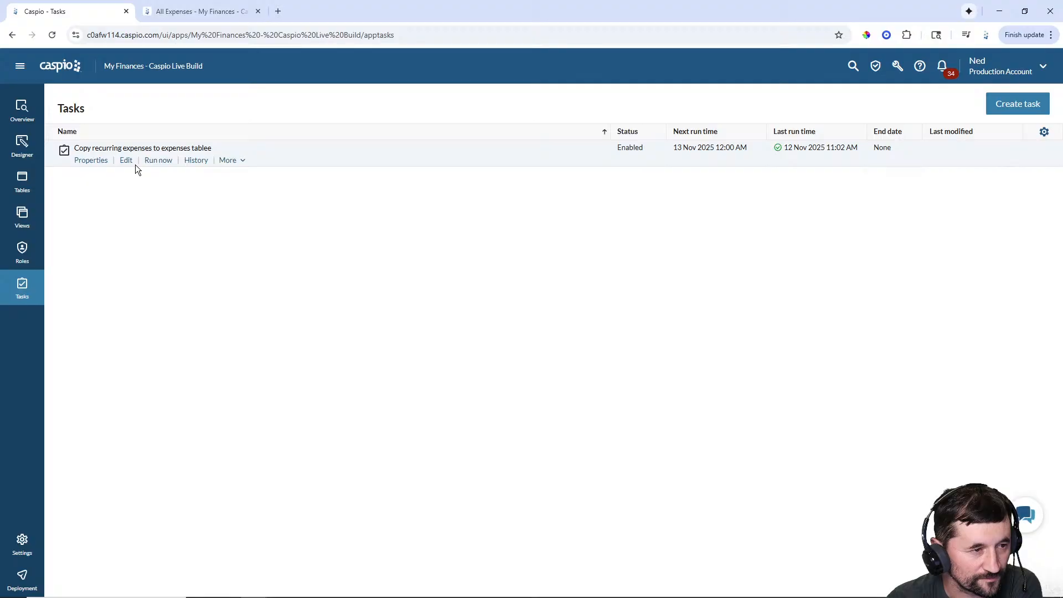
pyautogui.click(124, 163)
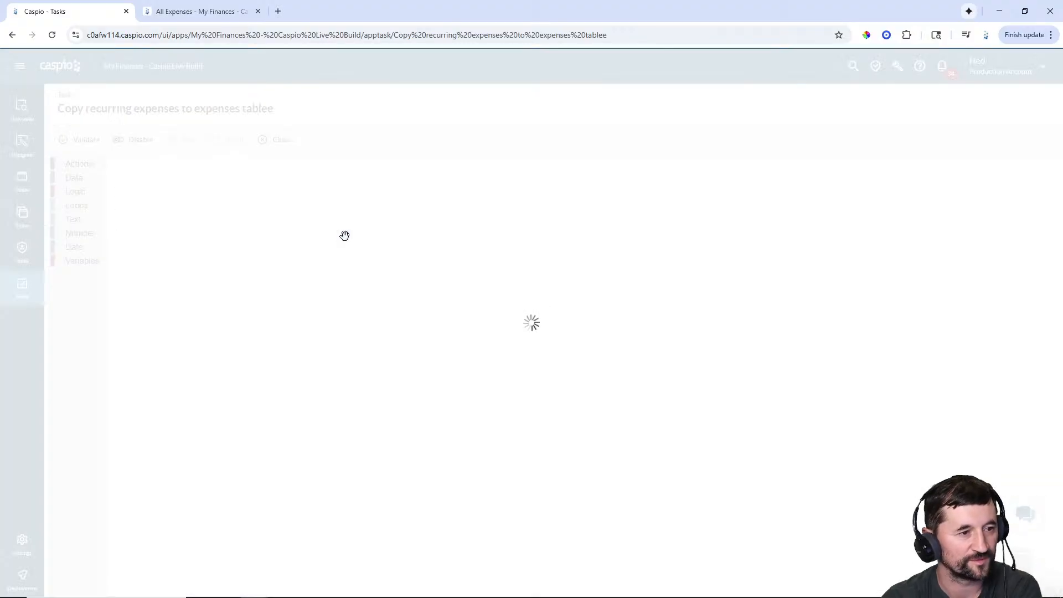
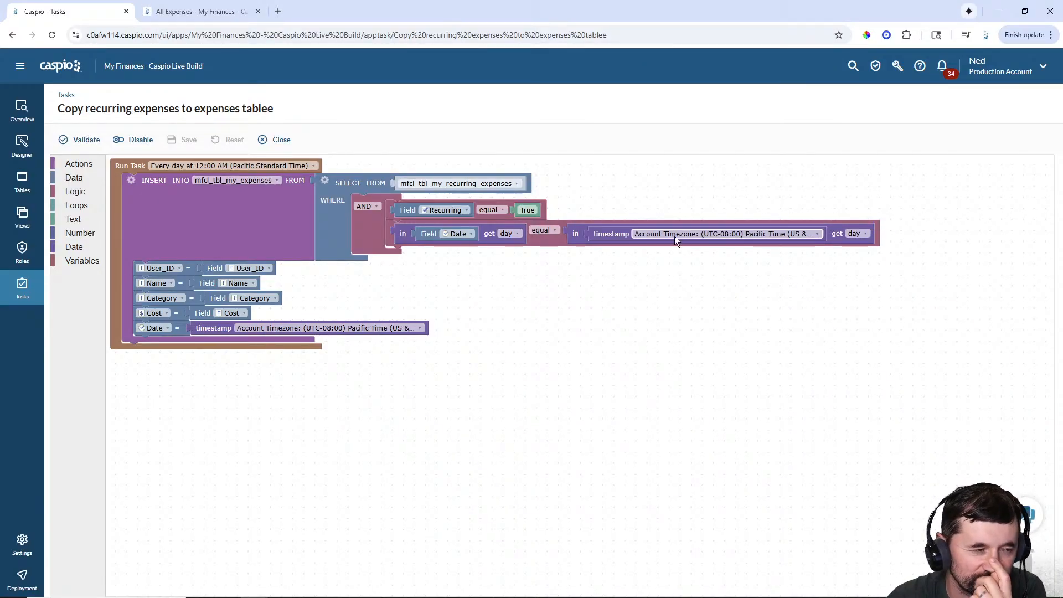
# - Leave the task designer and show the app's Tables list
pyautogui.click(21, 183)
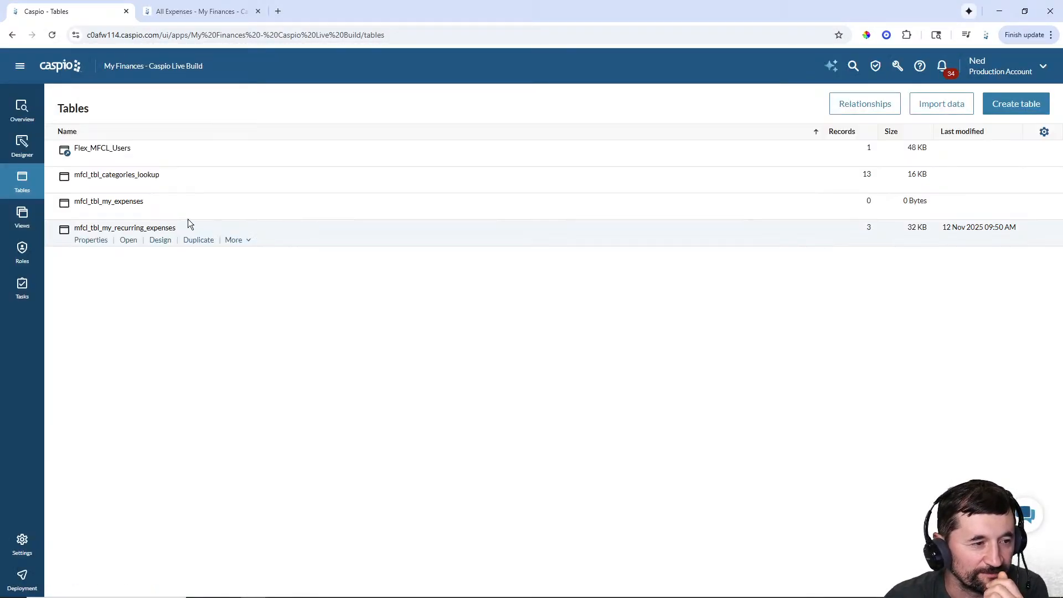
# - Change the Netflix, Kia Carnival and Internet recurring expense dates to 11/12/2025
pyautogui.click(128, 240)
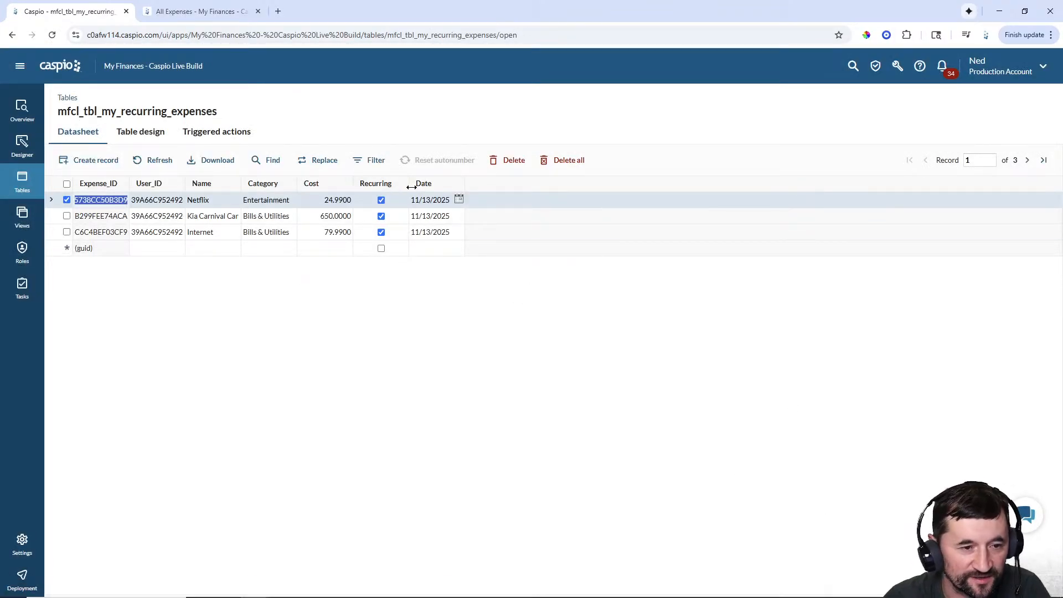
pyautogui.click(434, 202)
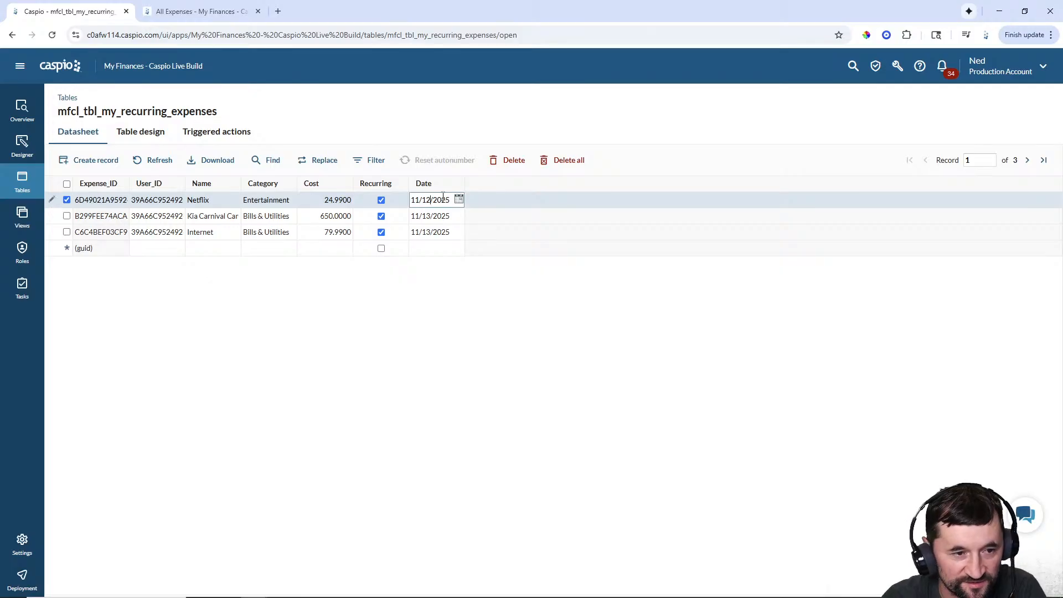
pyautogui.click(430, 216)
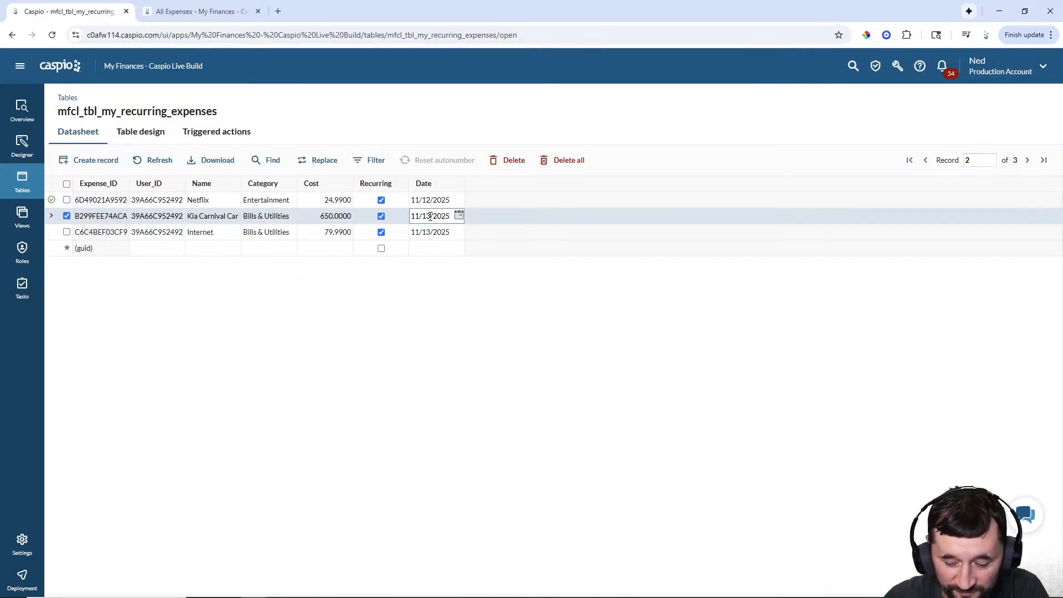
pyautogui.press('BackSpace')
pyautogui.write('2')
pyautogui.click(430, 232)
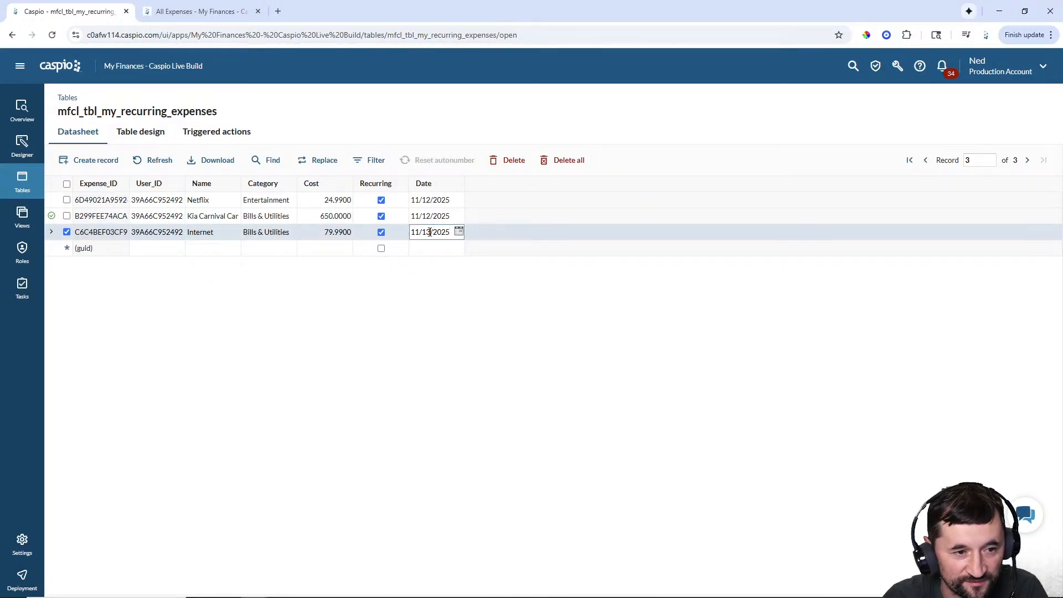
pyautogui.press('BackSpace')
pyautogui.write('2')
pyautogui.click(430, 249)
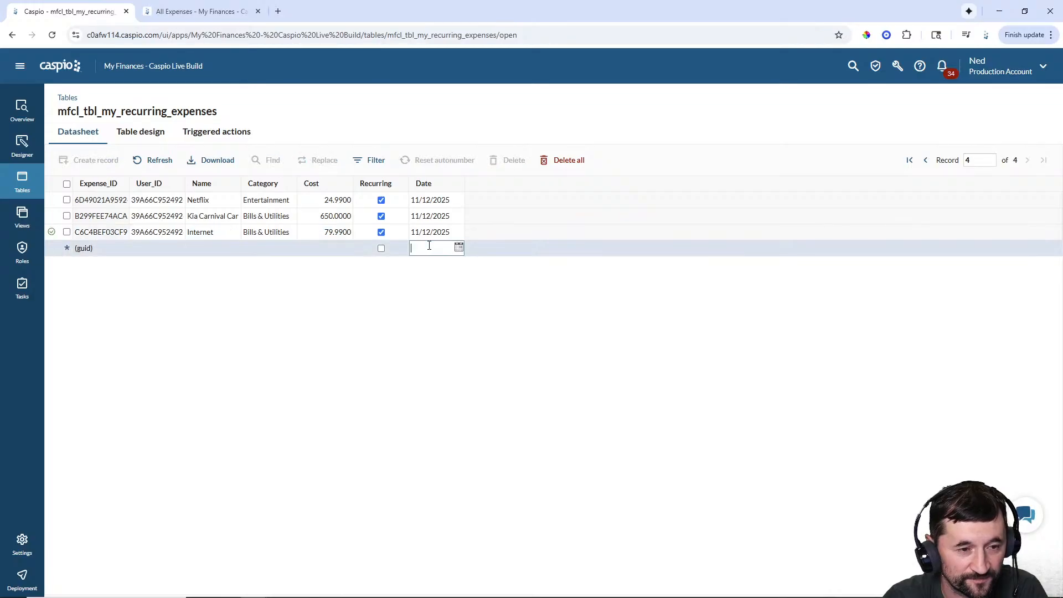
# - Run the copy task now from Tasks and switch to the live app
pyautogui.click(22, 288)
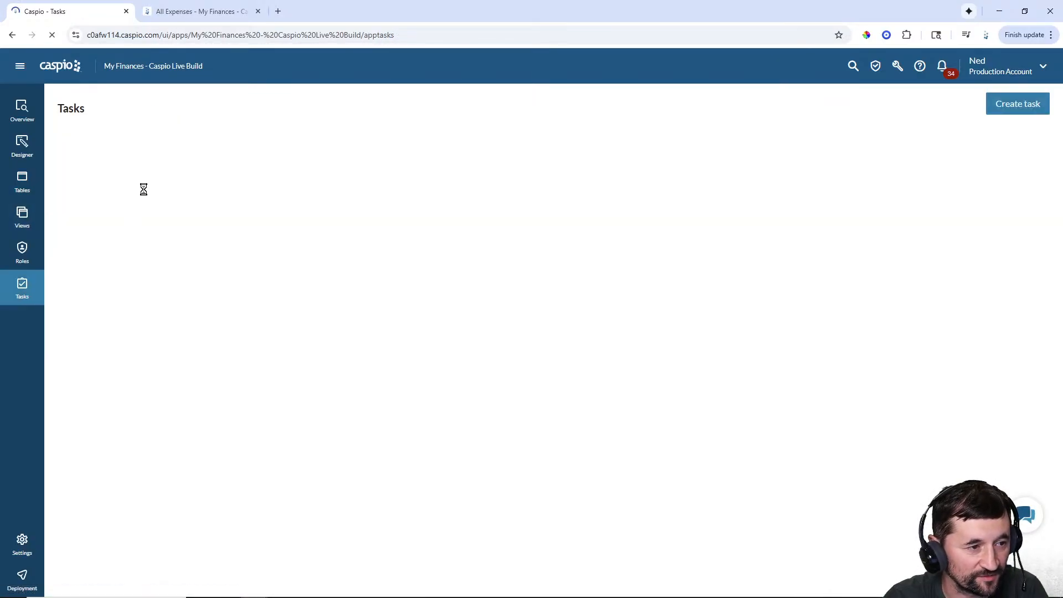
pyautogui.click(159, 161)
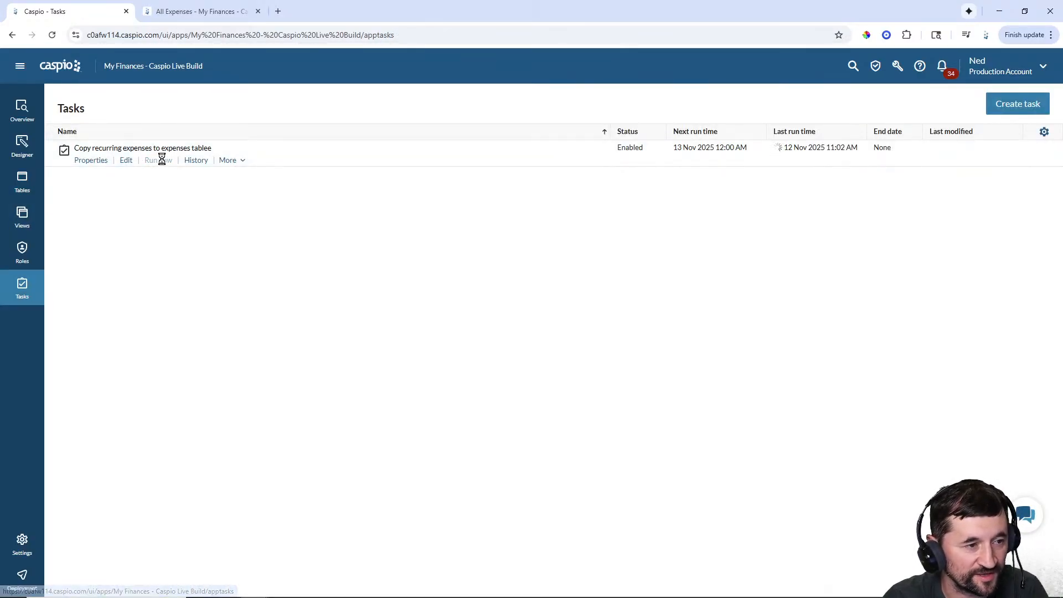
pyautogui.click(212, 13)
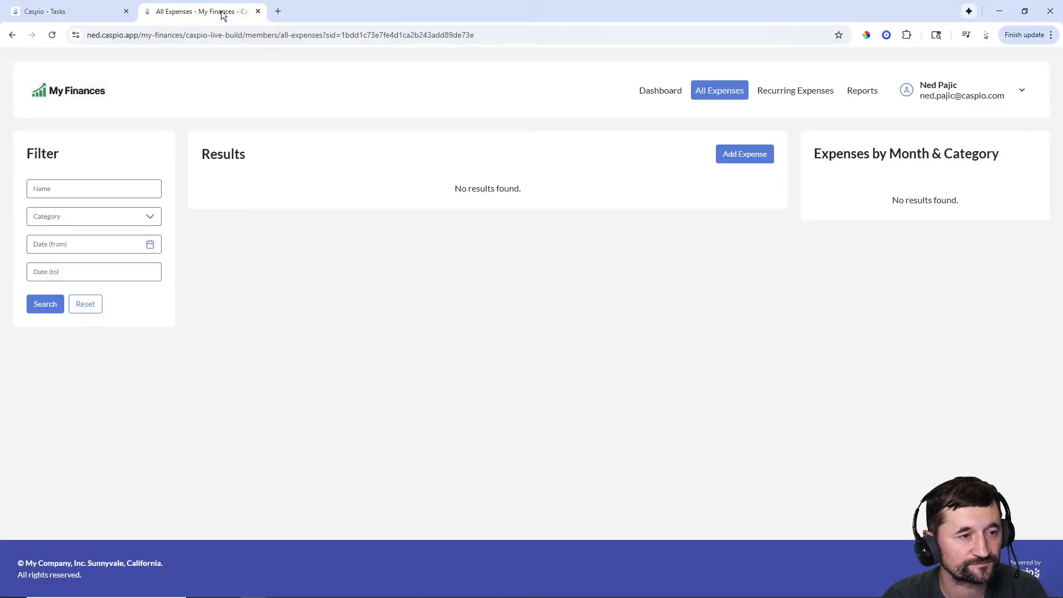
# - Reload All Expenses and check the Dashboard for the three copied November 2025 expenses
pyautogui.click(52, 35)
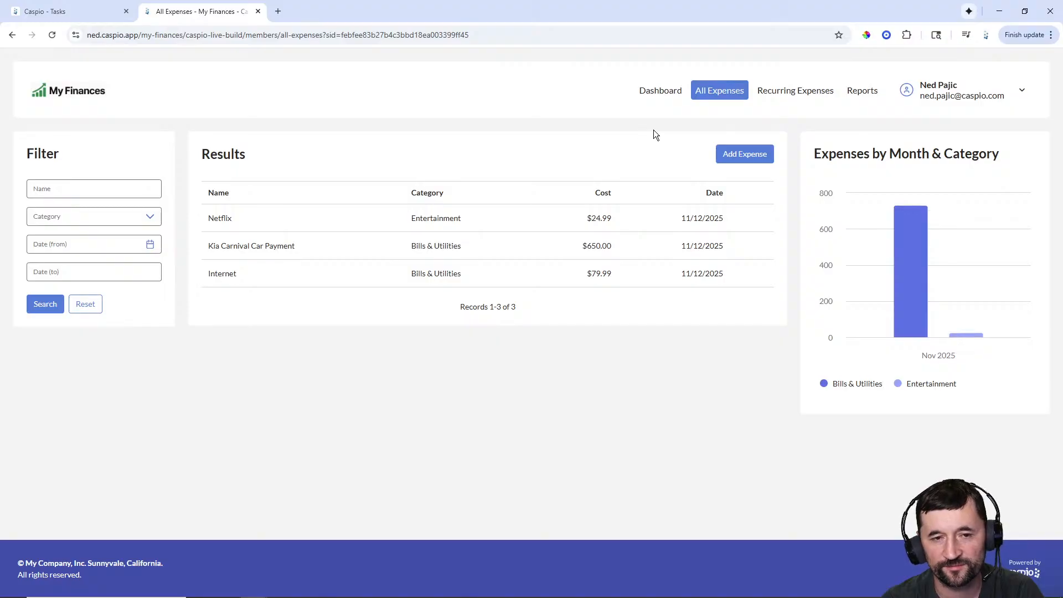
pyautogui.click(663, 91)
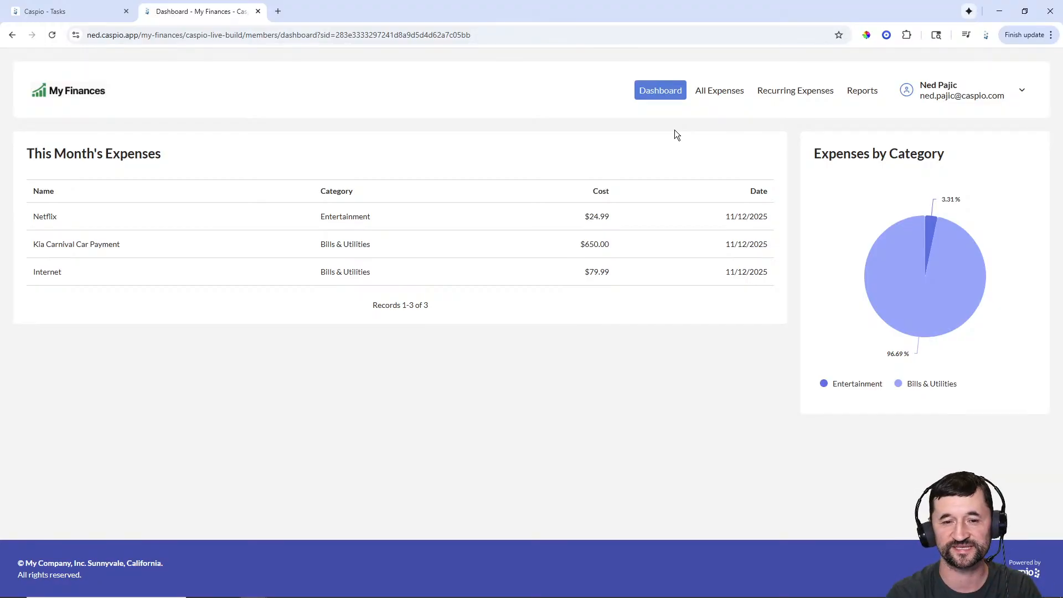
pyautogui.moveTo(902, 312)
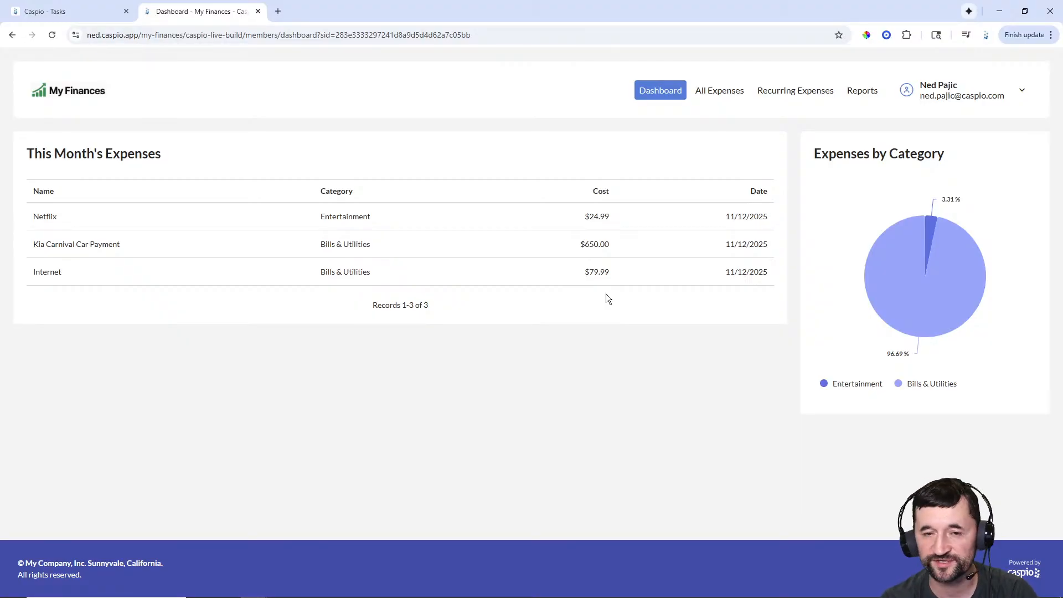
pyautogui.click(718, 93)
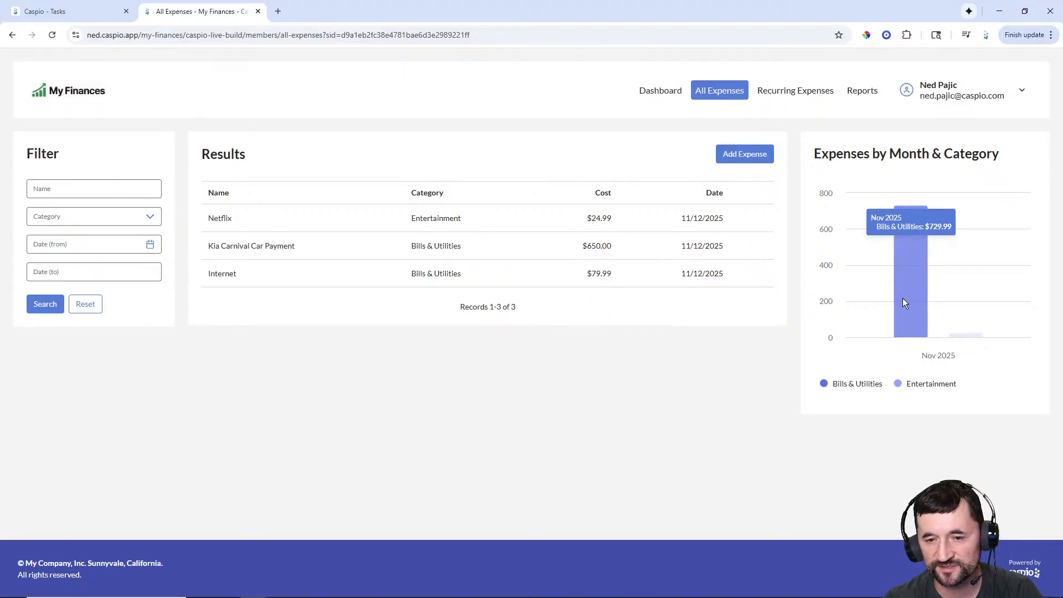
pyautogui.moveTo(959, 335)
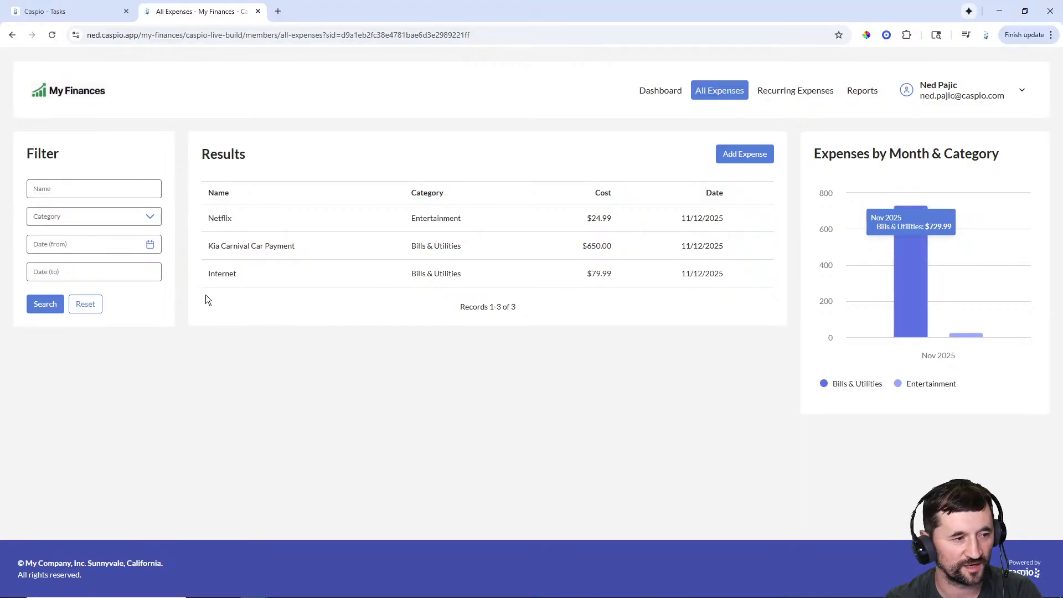
pyautogui.click(150, 245)
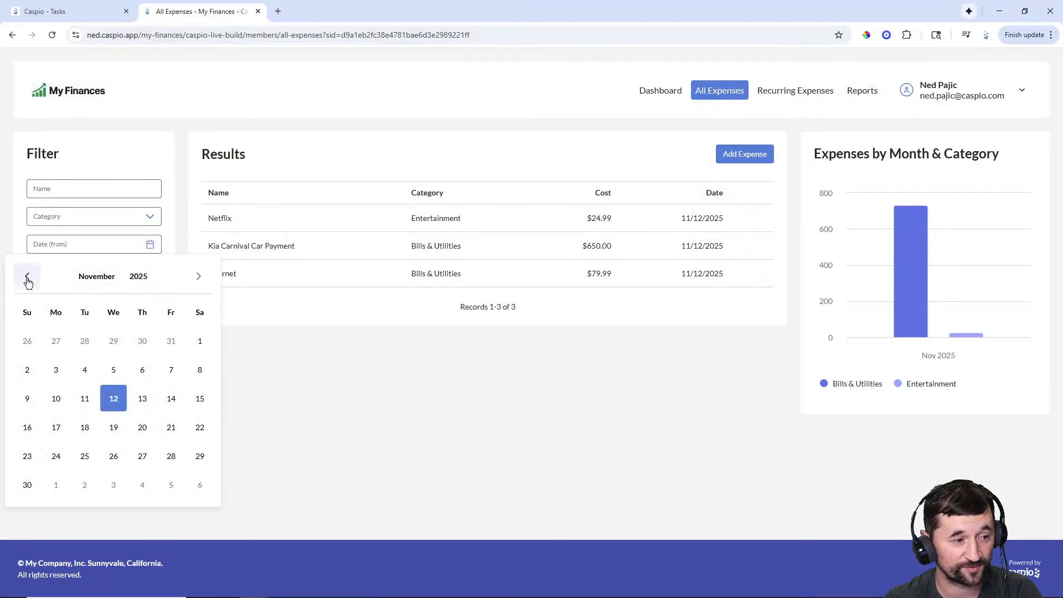
pyautogui.click(27, 276)
pyautogui.click(113, 343)
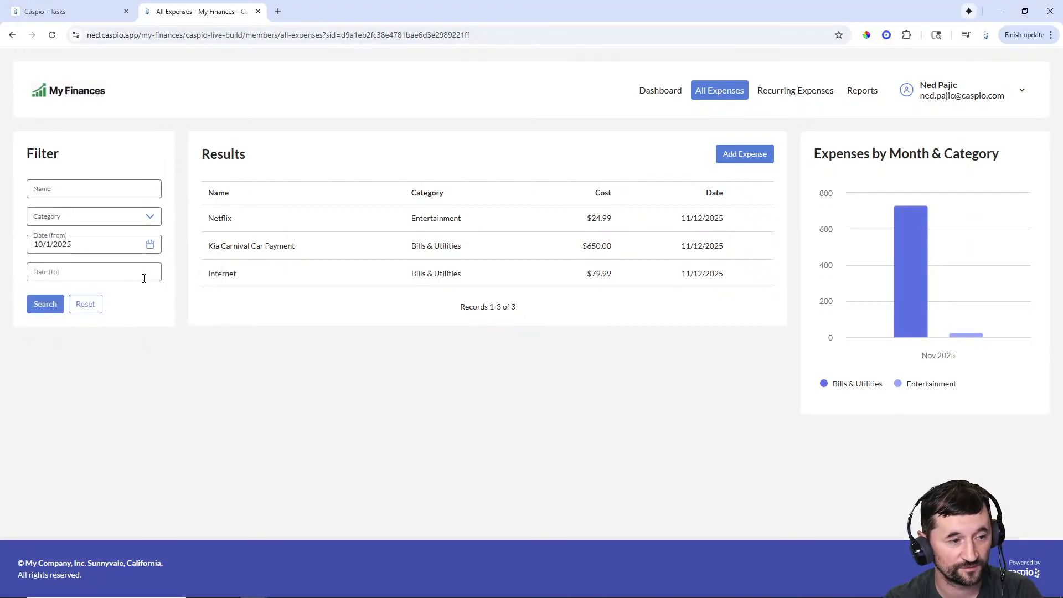
pyautogui.click(145, 275)
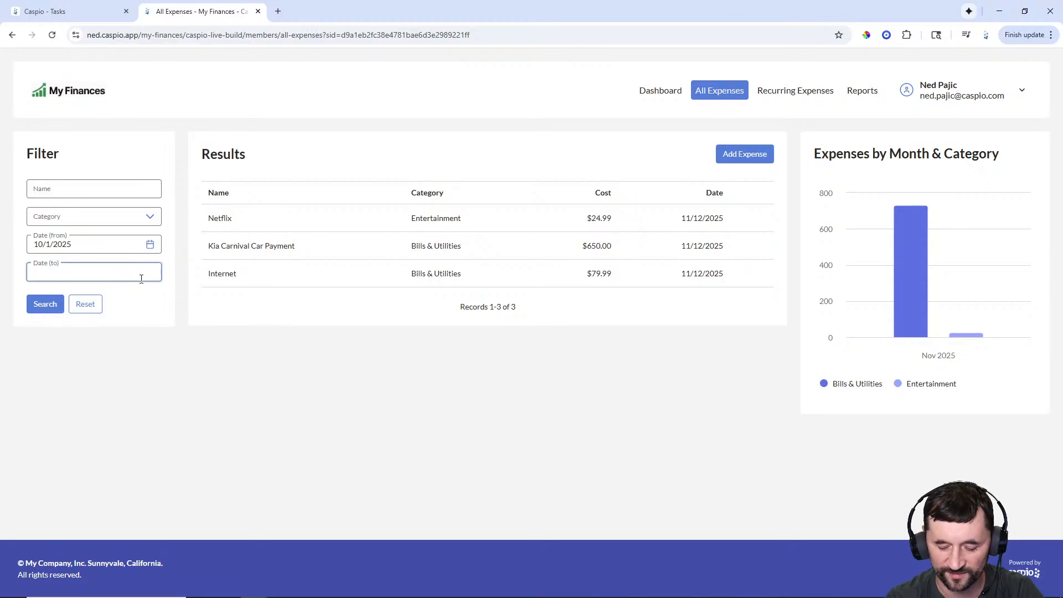
pyautogui.write('10/')
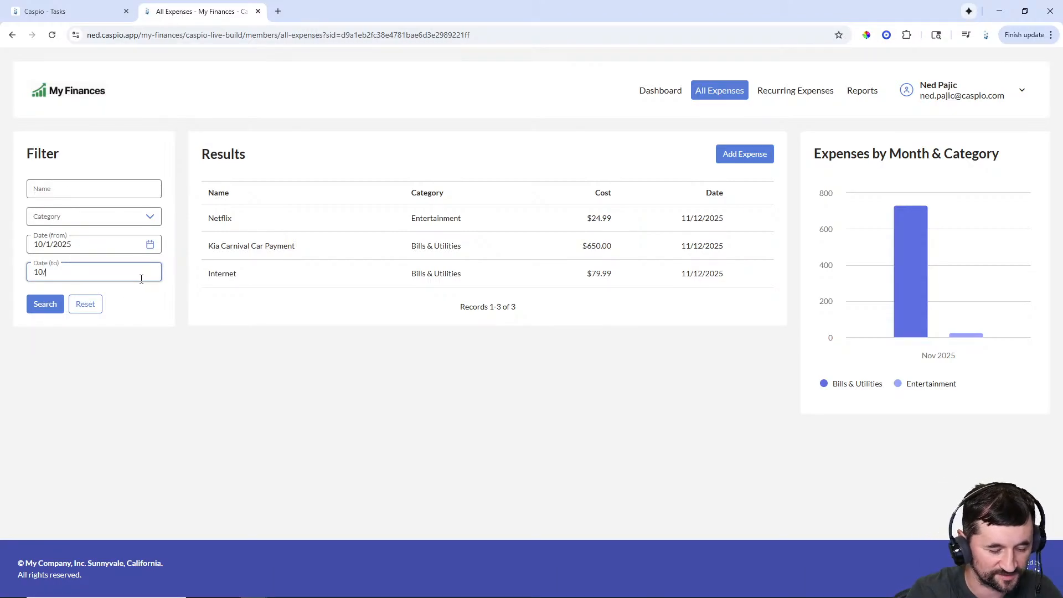
pyautogui.write('30/20')
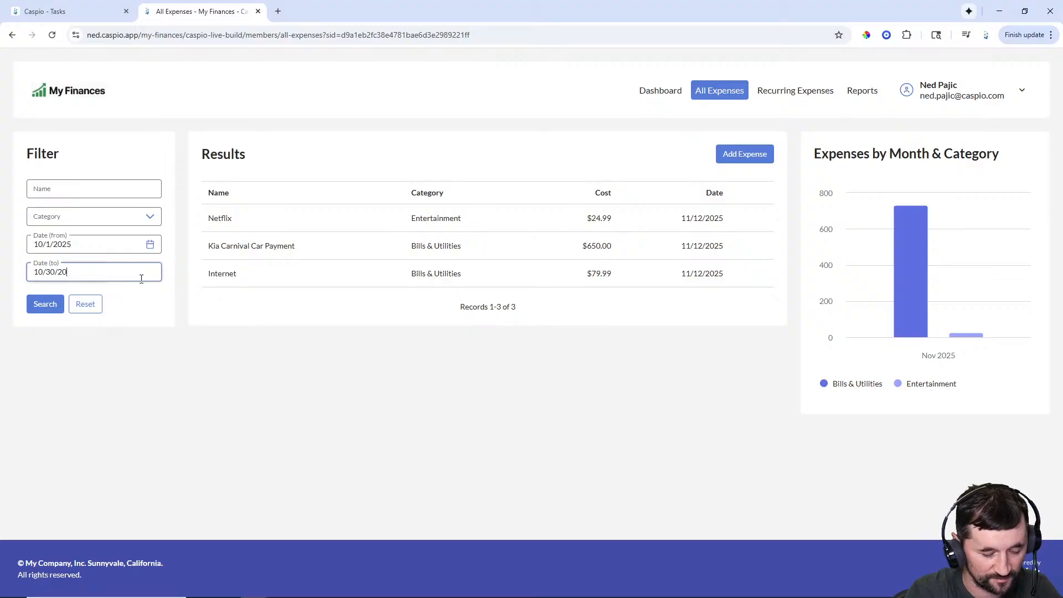
pyautogui.write('25')
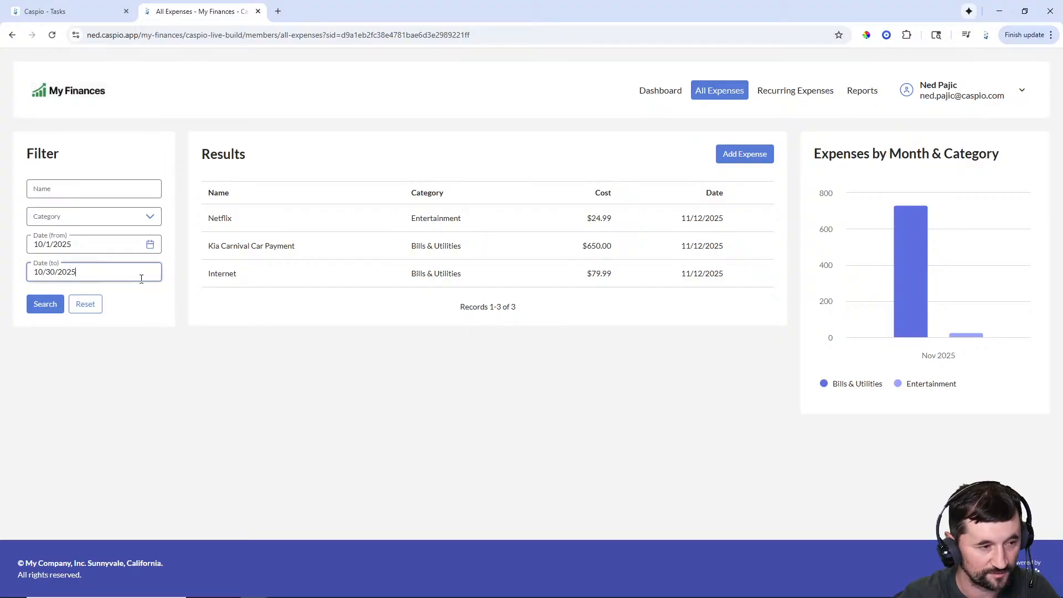
pyautogui.click(46, 305)
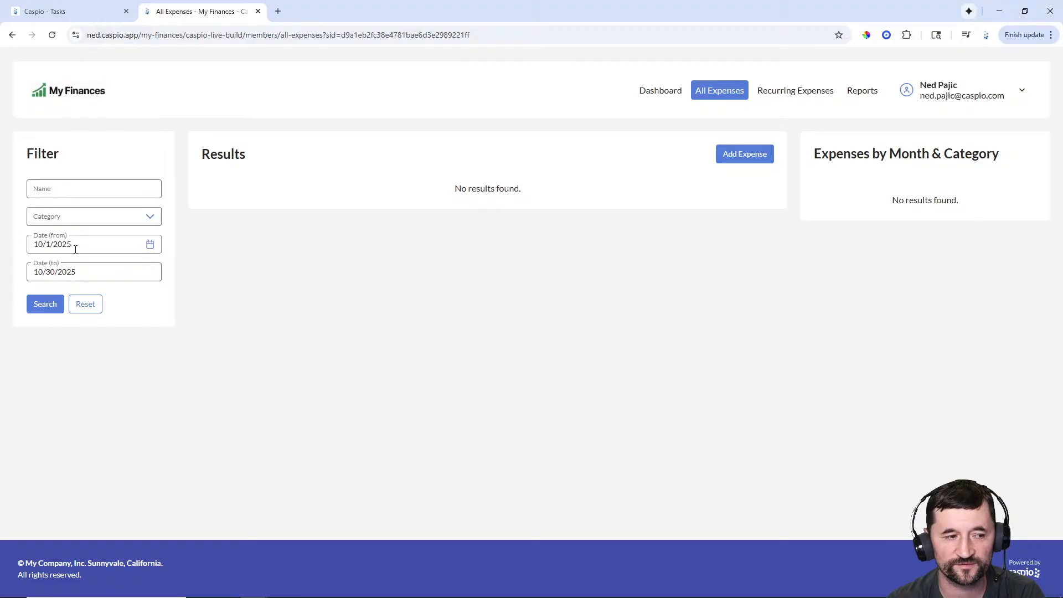
pyautogui.click(85, 305)
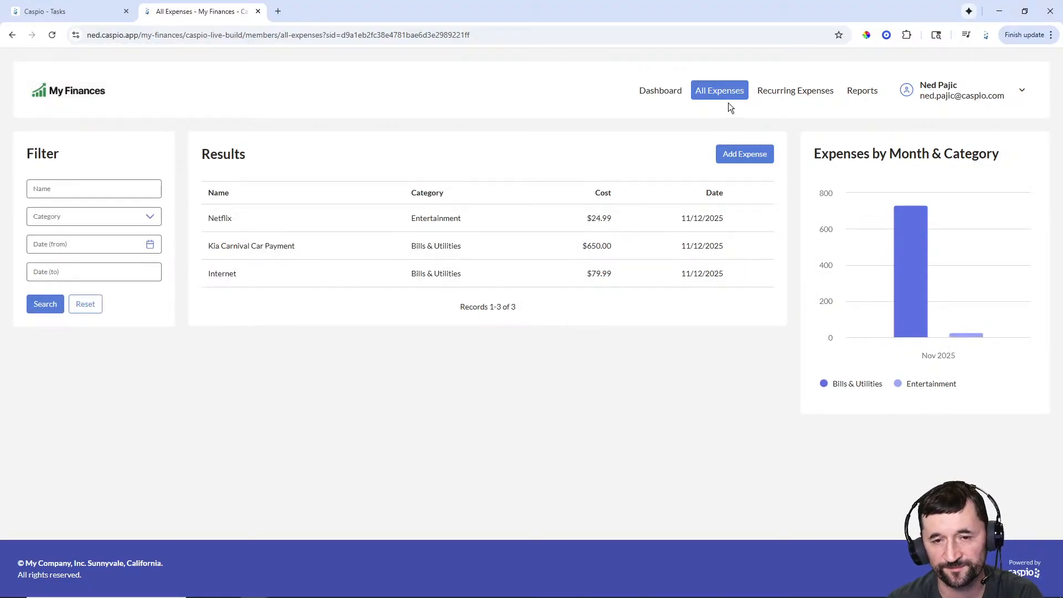
# - On Recurring Expenses, untick Netflix's recurring option, save and close the editor
pyautogui.click(795, 99)
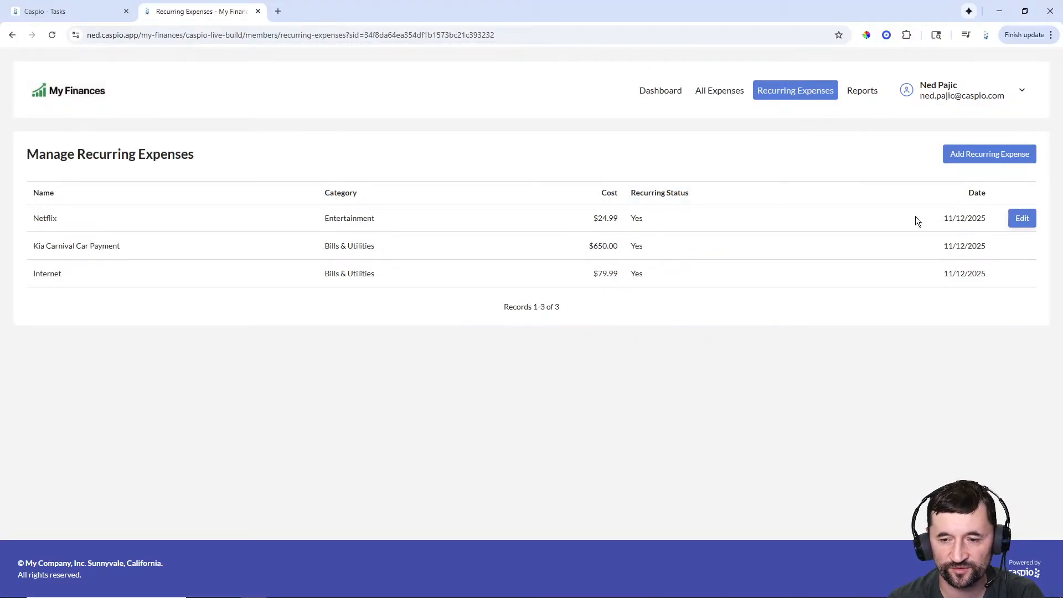
pyautogui.click(1024, 220)
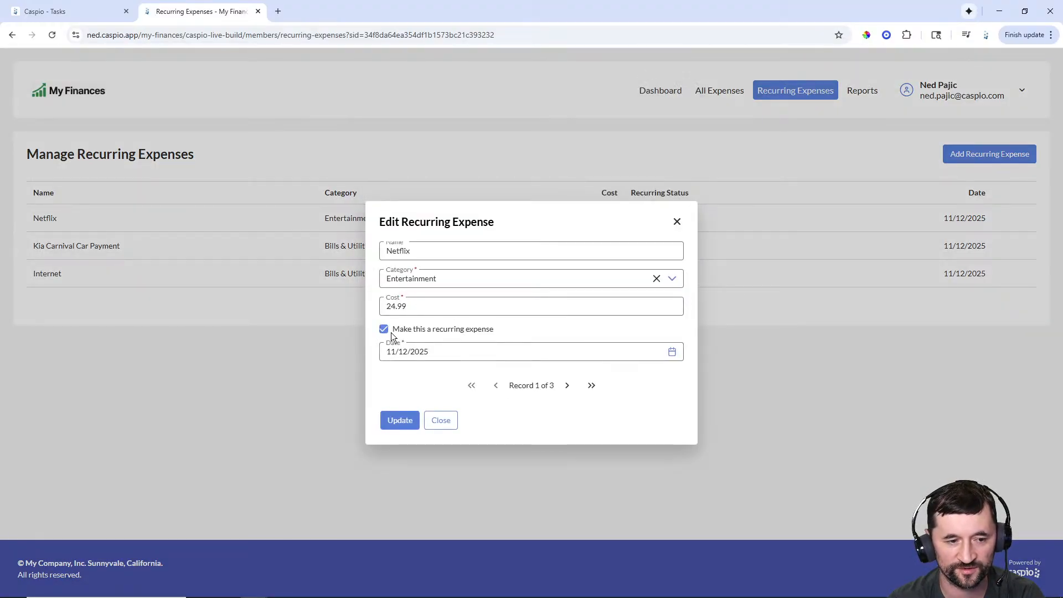
pyautogui.click(391, 331)
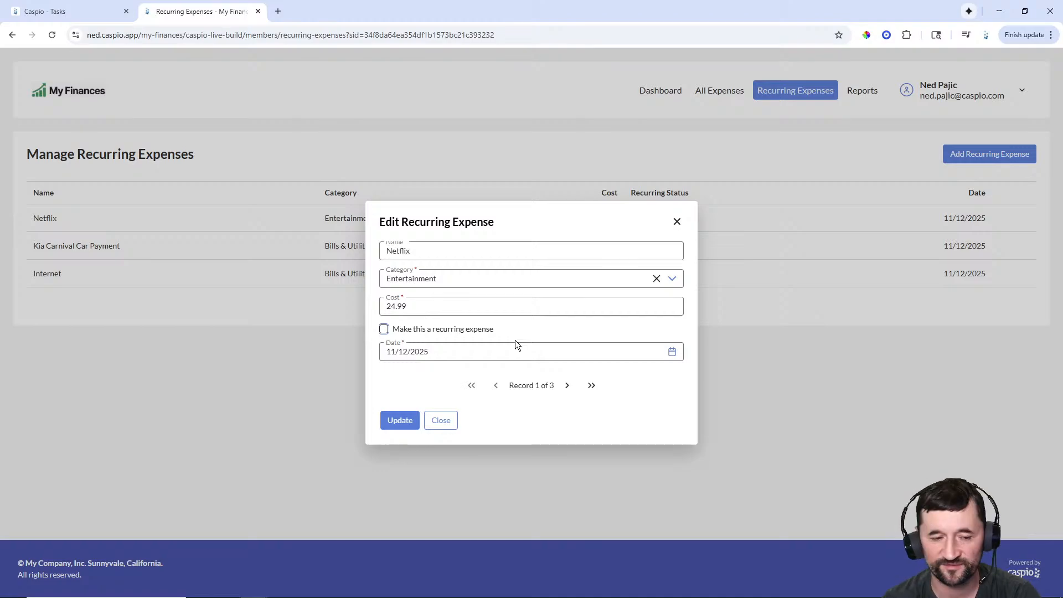
pyautogui.click(400, 422)
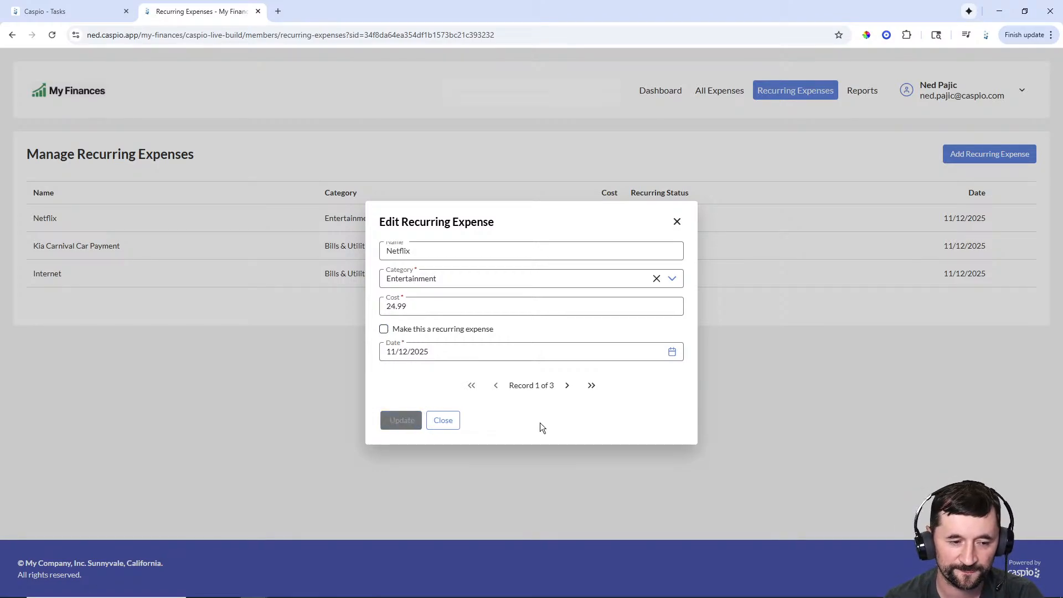
pyautogui.click(442, 420)
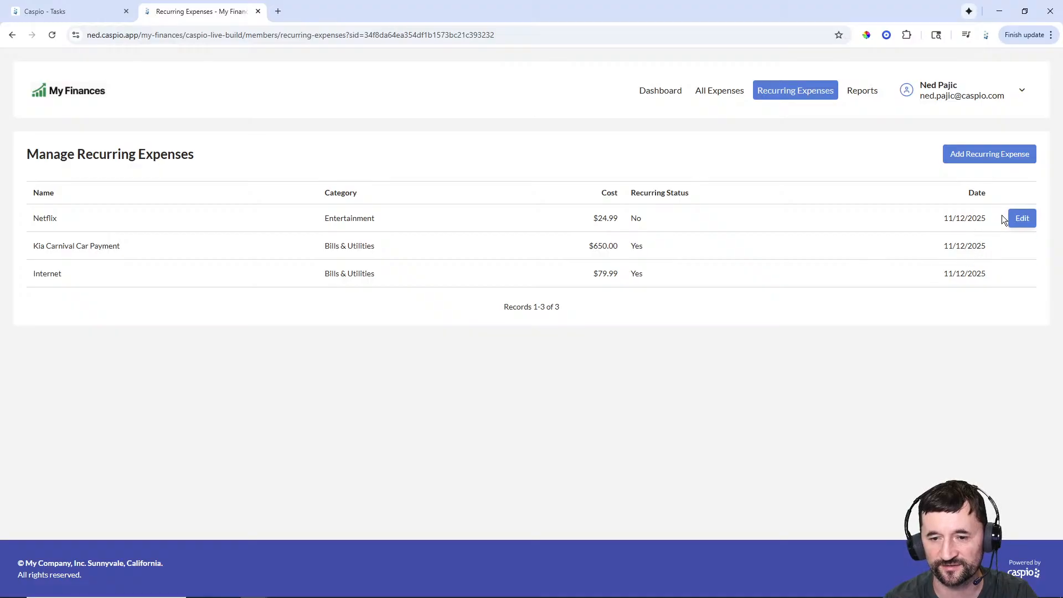
# - Tick 'Make this a recurring expense' for Netflix again and save it
pyautogui.click(1019, 219)
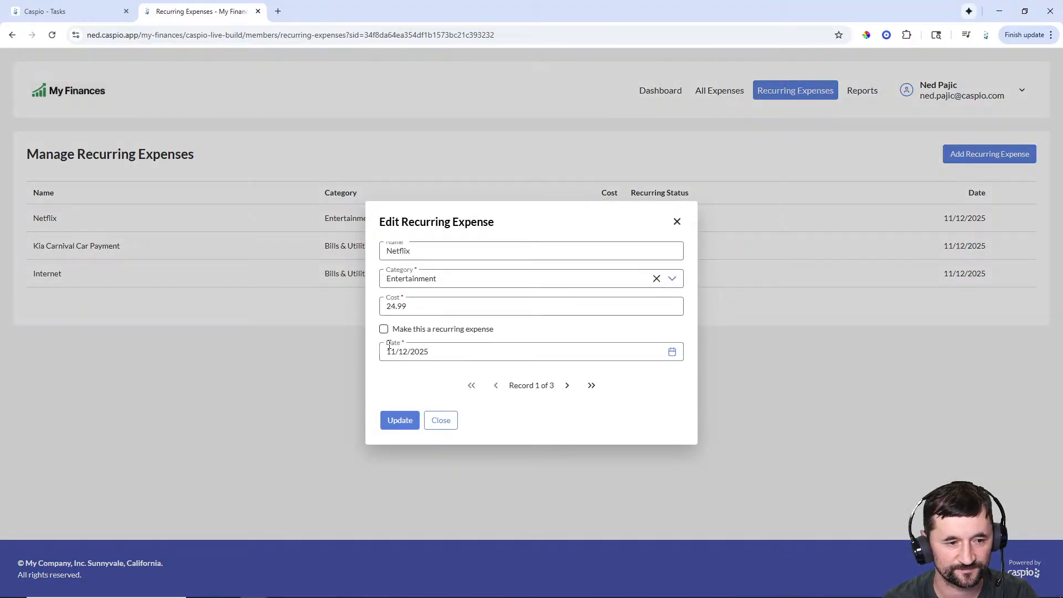
pyautogui.click(407, 426)
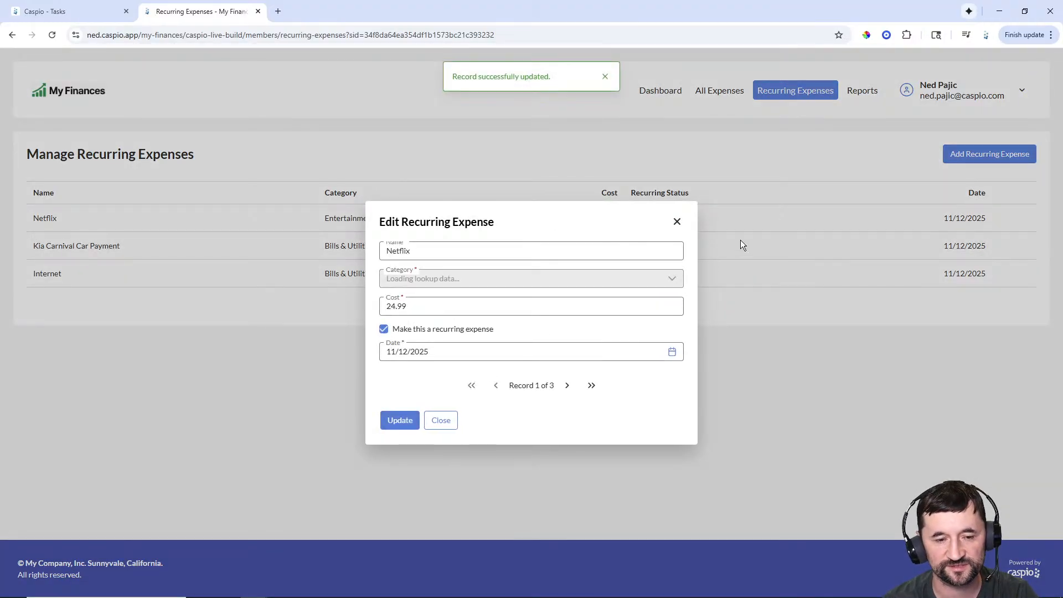
pyautogui.click(429, 423)
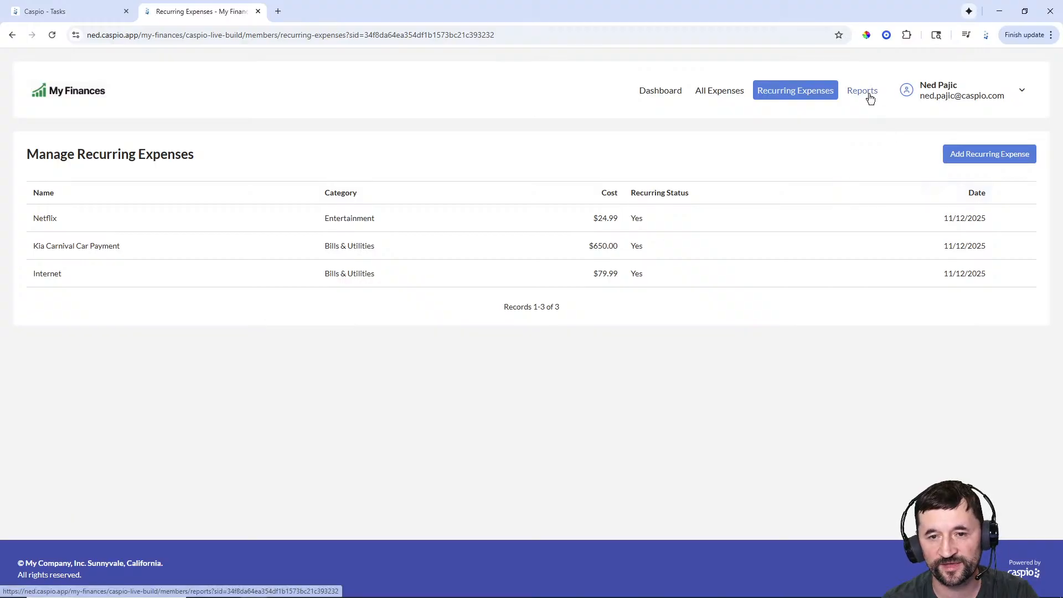
# - Check the live app's Reports and Dashboard, then return to the Caspio Tasks tab
pyautogui.click(865, 93)
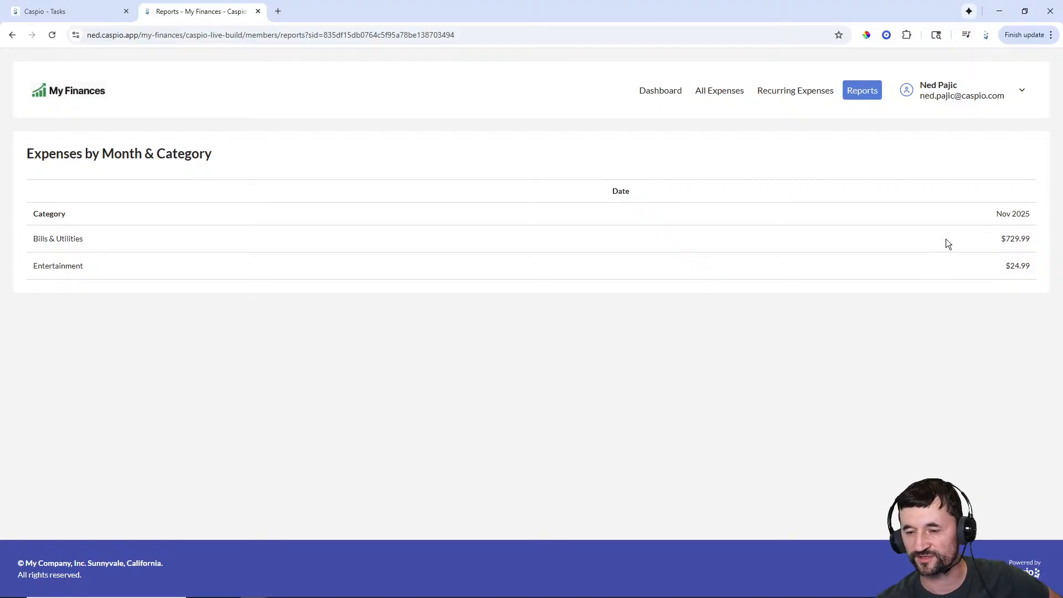
pyautogui.click(660, 95)
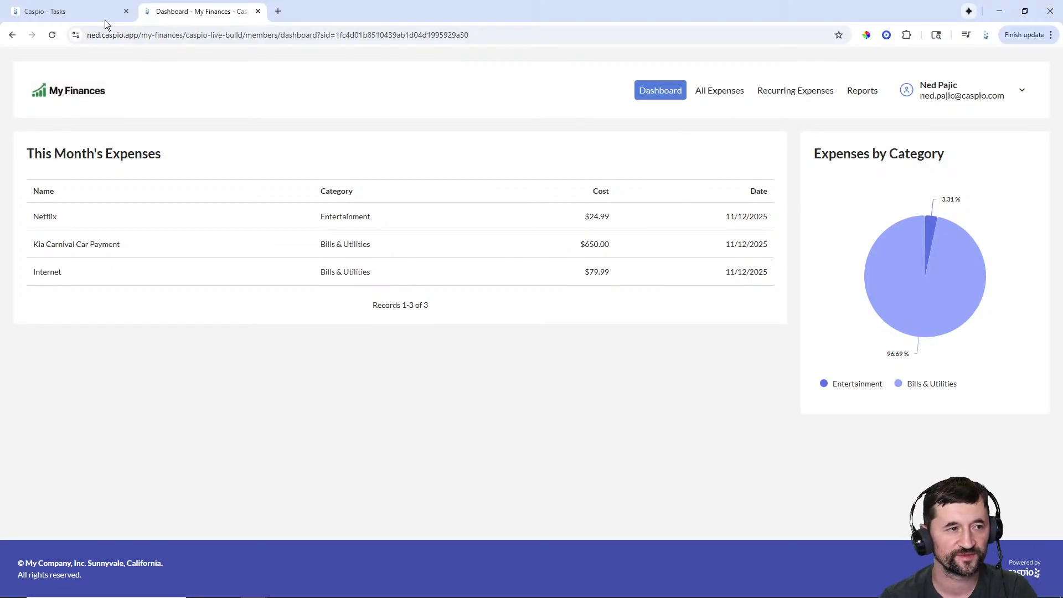
pyautogui.click(86, 12)
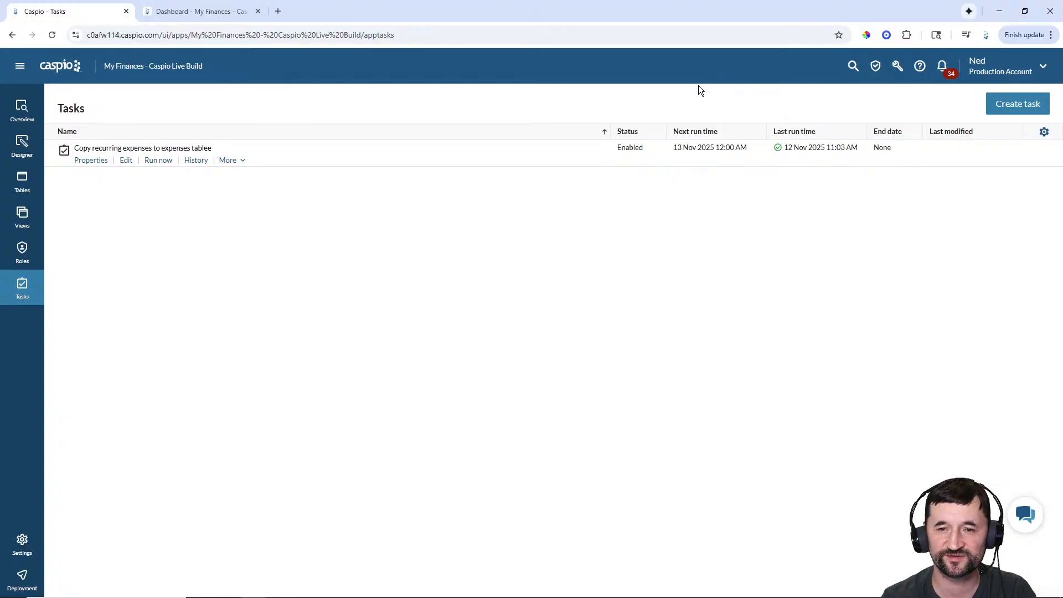
# - Browse the data import/export and account access menus, then open the main navigation
pyautogui.click(899, 76)
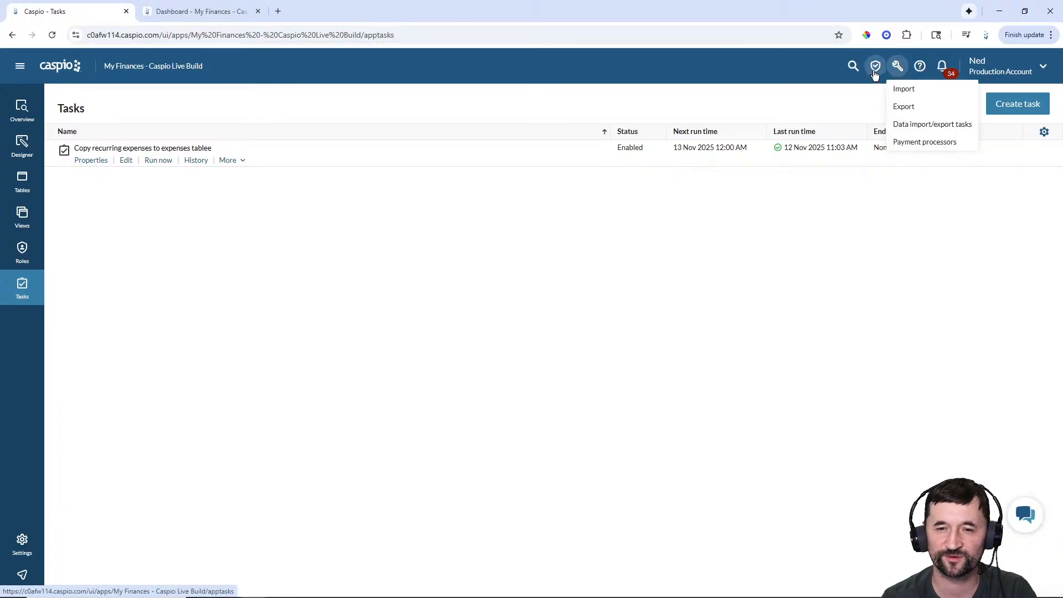
pyautogui.click(876, 68)
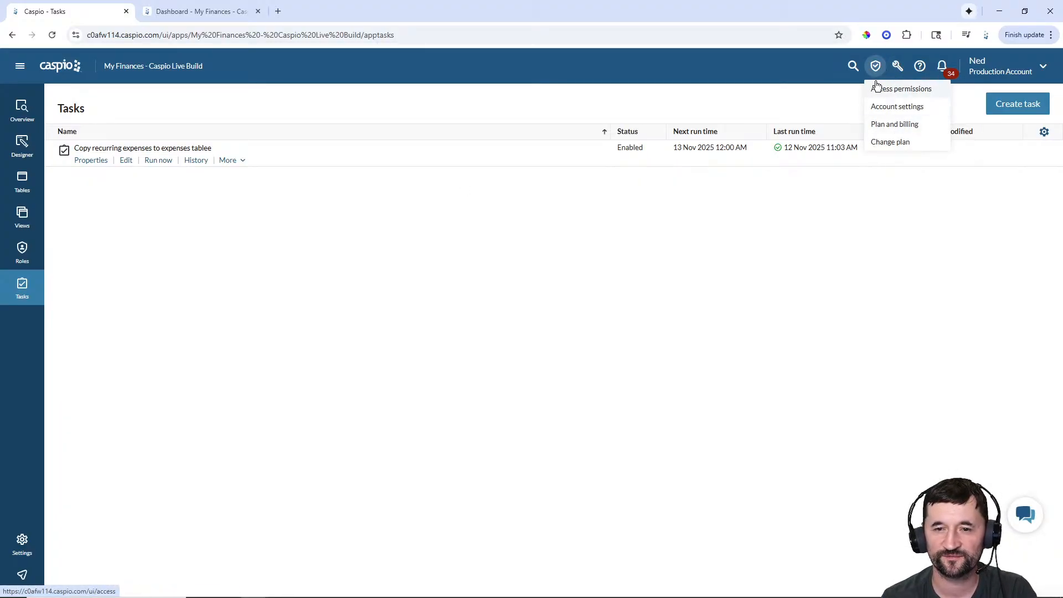
pyautogui.click(900, 67)
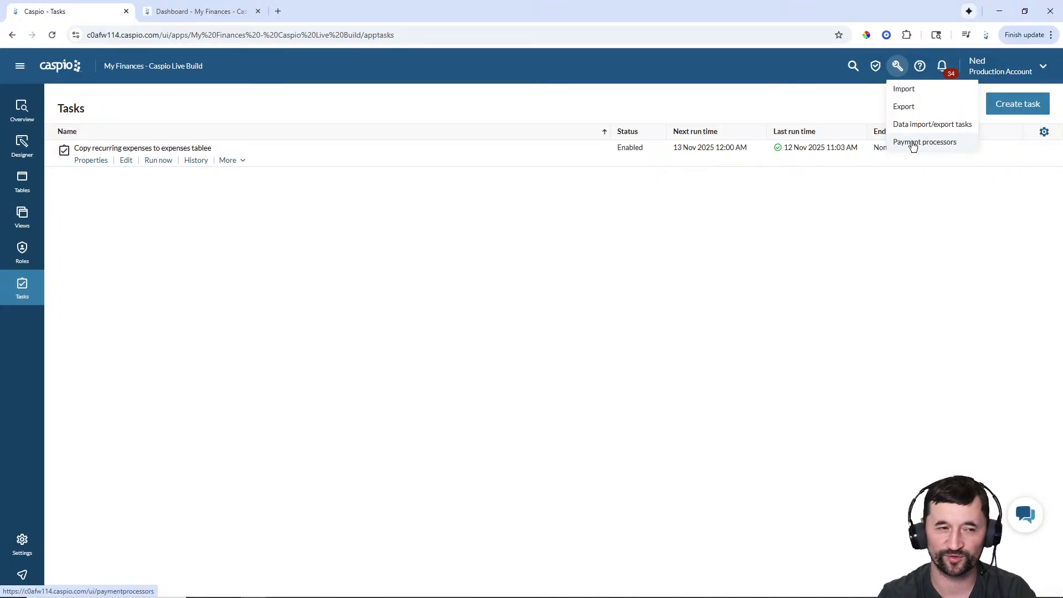
pyautogui.click(20, 66)
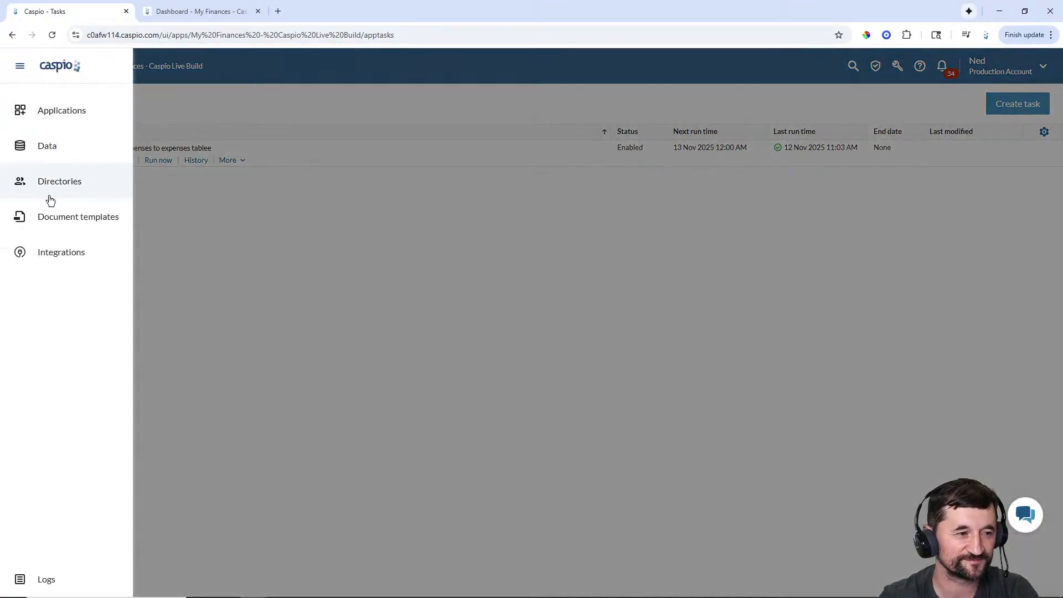
# - Review a Flex_MFCL_Users member's details and the directory's two-factor Security settings, then return to Applications
pyautogui.click(54, 187)
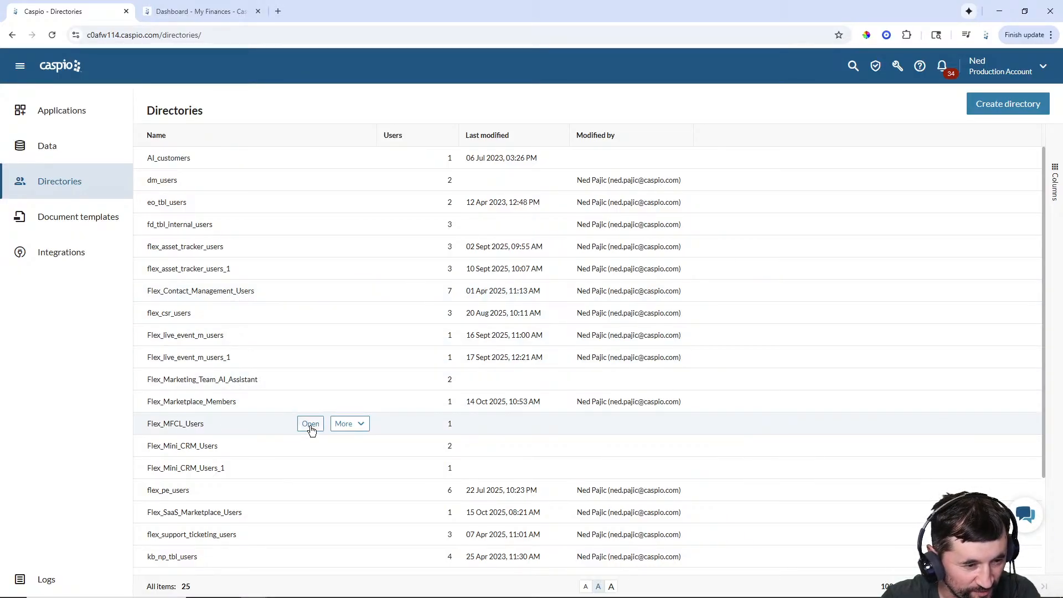
pyautogui.click(310, 424)
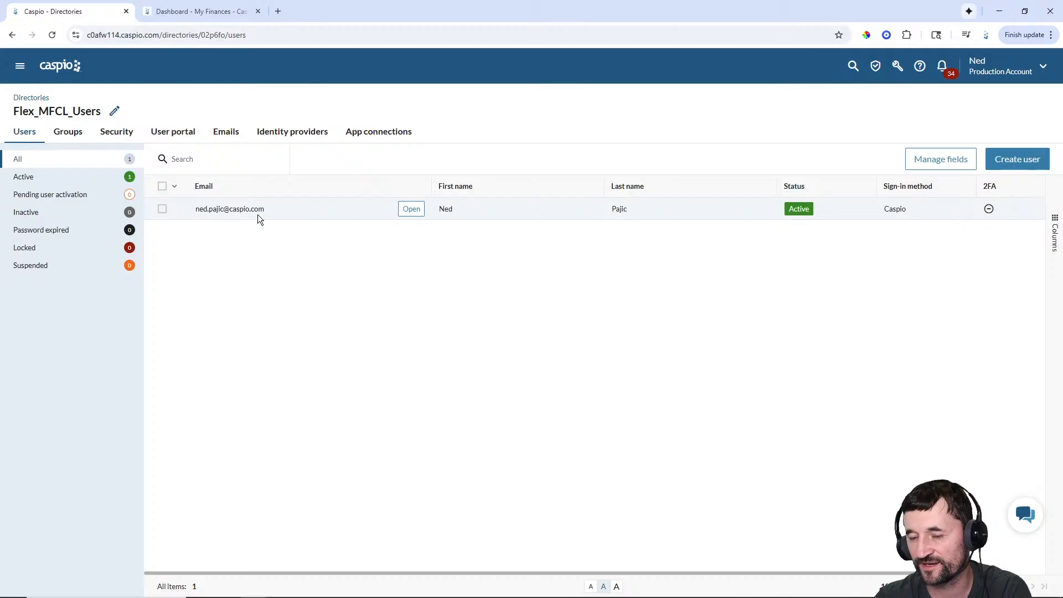
pyautogui.click(407, 217)
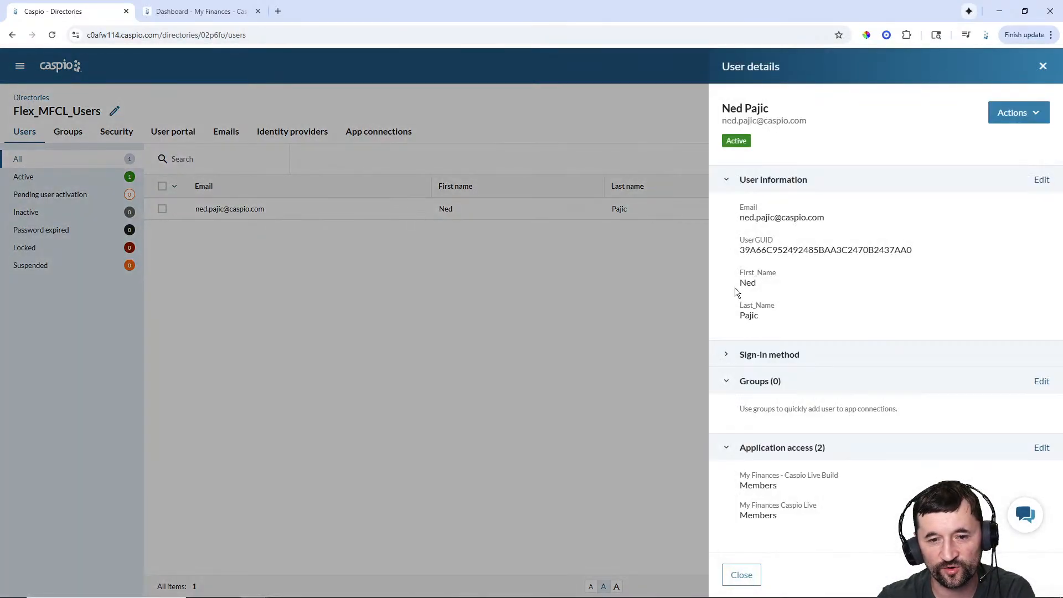
pyautogui.click(1034, 119)
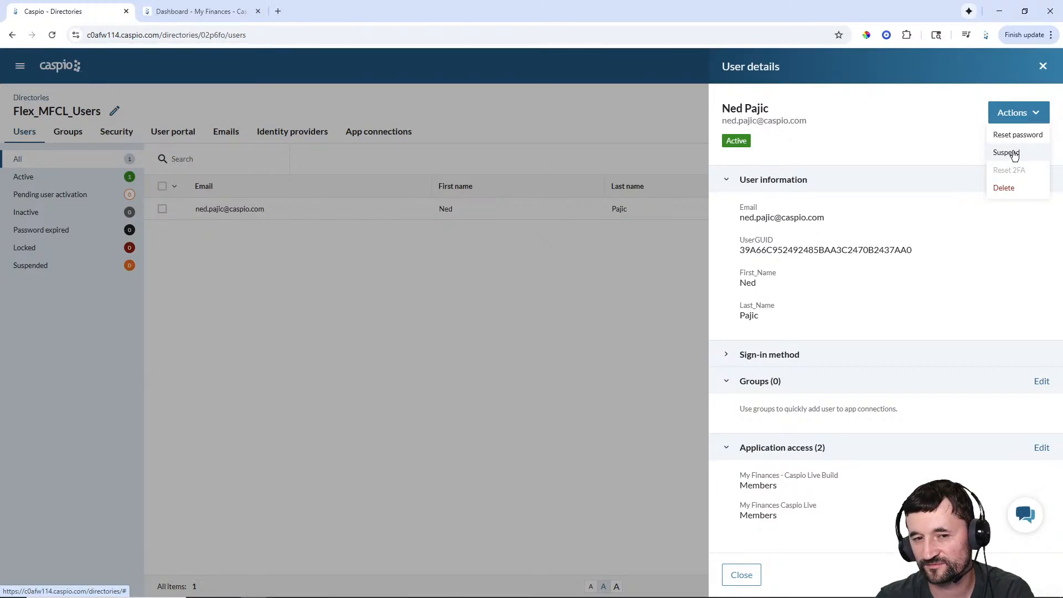
pyautogui.click(742, 575)
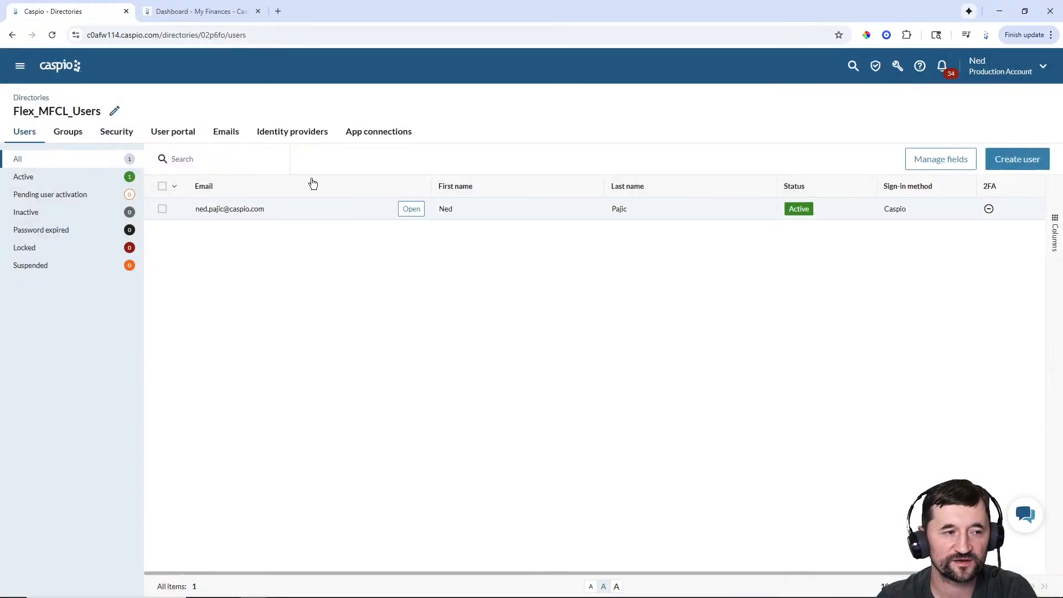
pyautogui.click(112, 139)
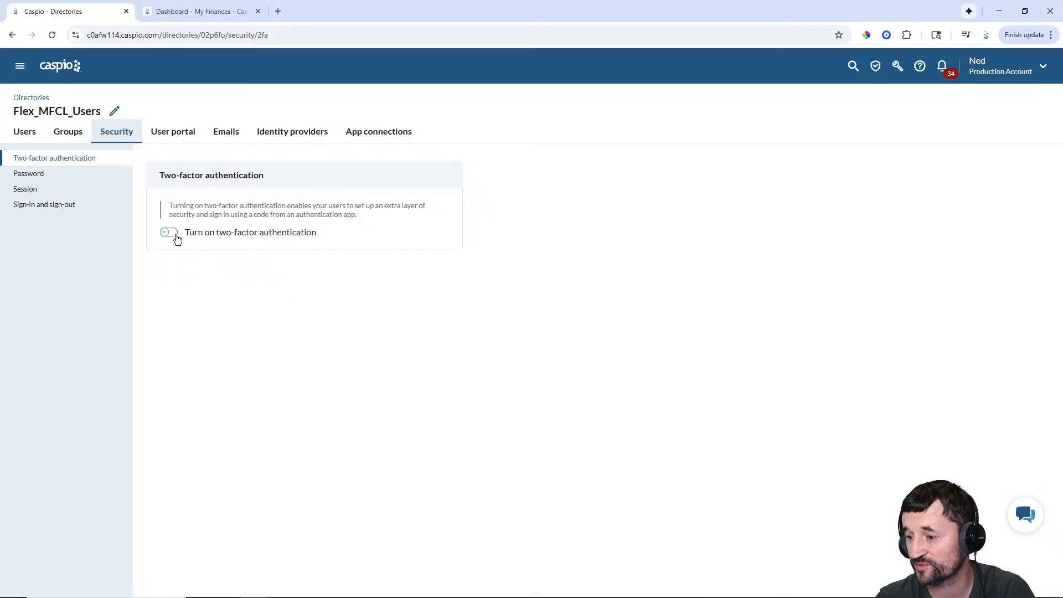
pyautogui.click(59, 69)
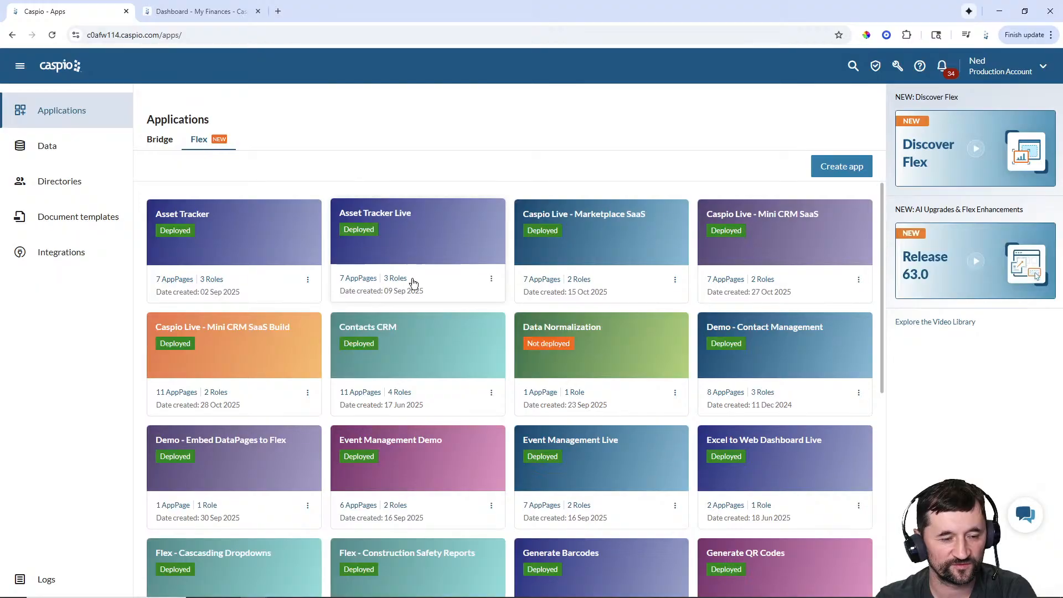
# - Open My Finances - Caspio Live Build and view its Designer, Tables, Roles and Tasks
pyautogui.scroll(-1, 427, 272)
pyautogui.scroll(-5, 427, 271)
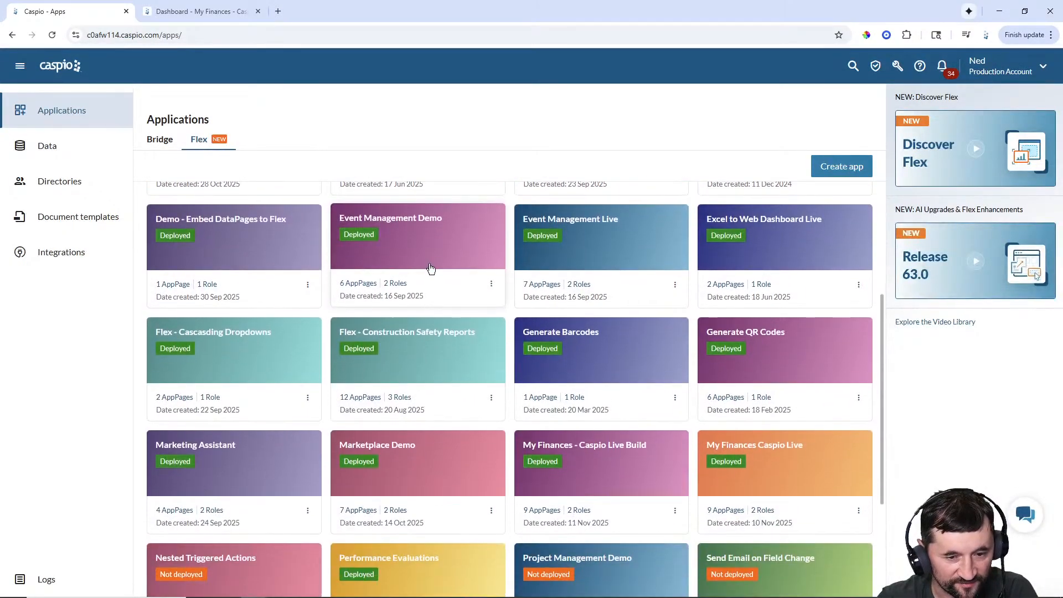
pyautogui.scroll(-1, 430, 266)
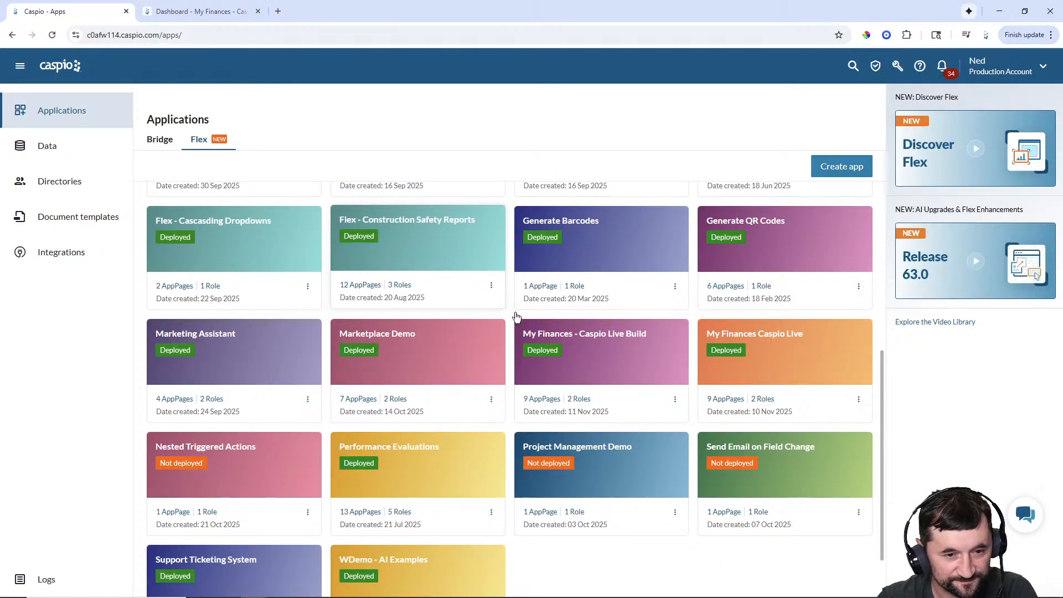
pyautogui.click(589, 346)
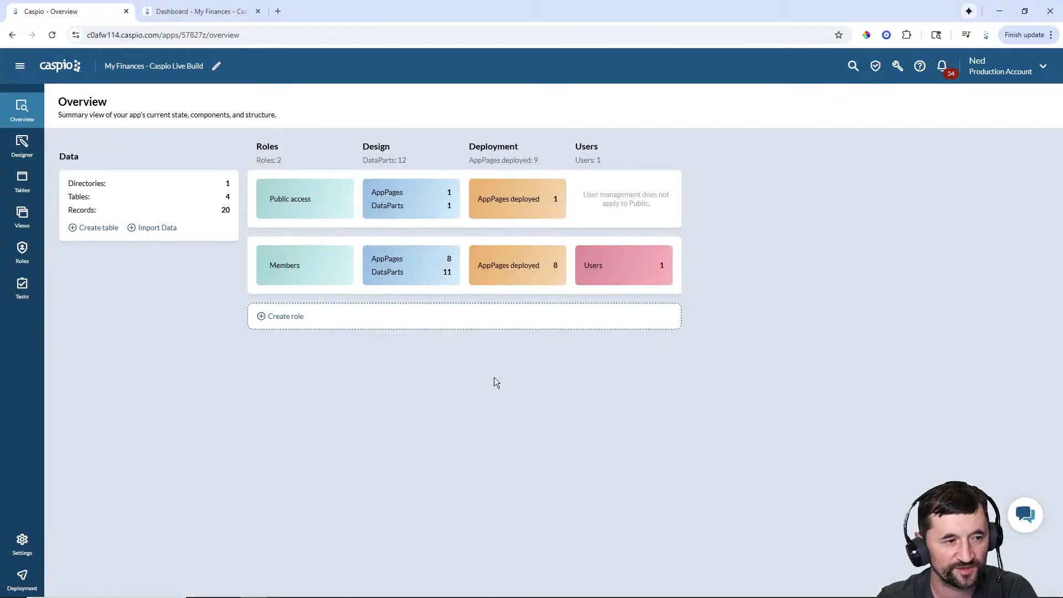
pyautogui.click(22, 155)
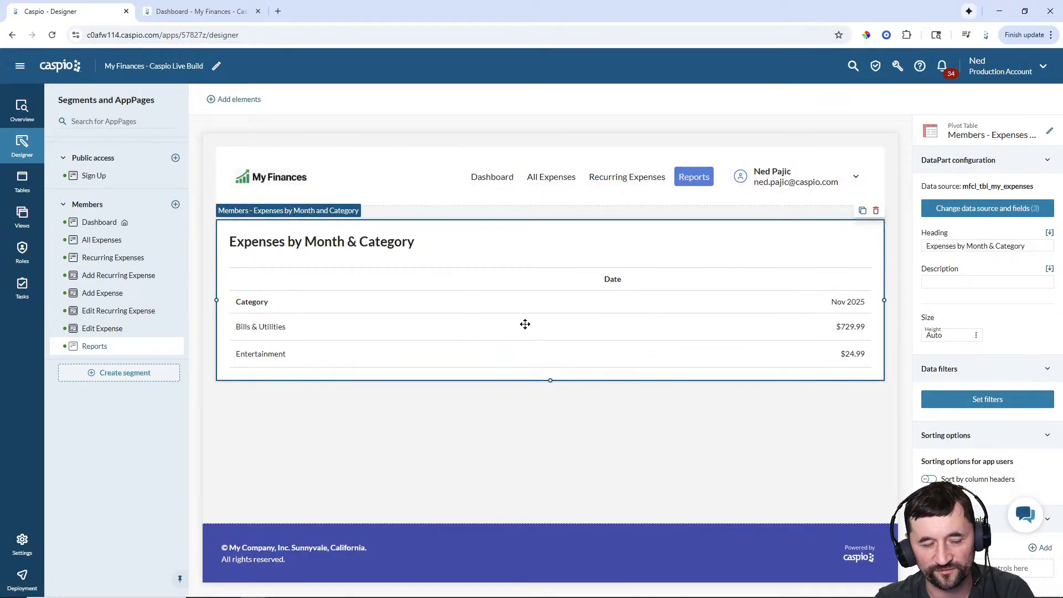
pyautogui.click(29, 188)
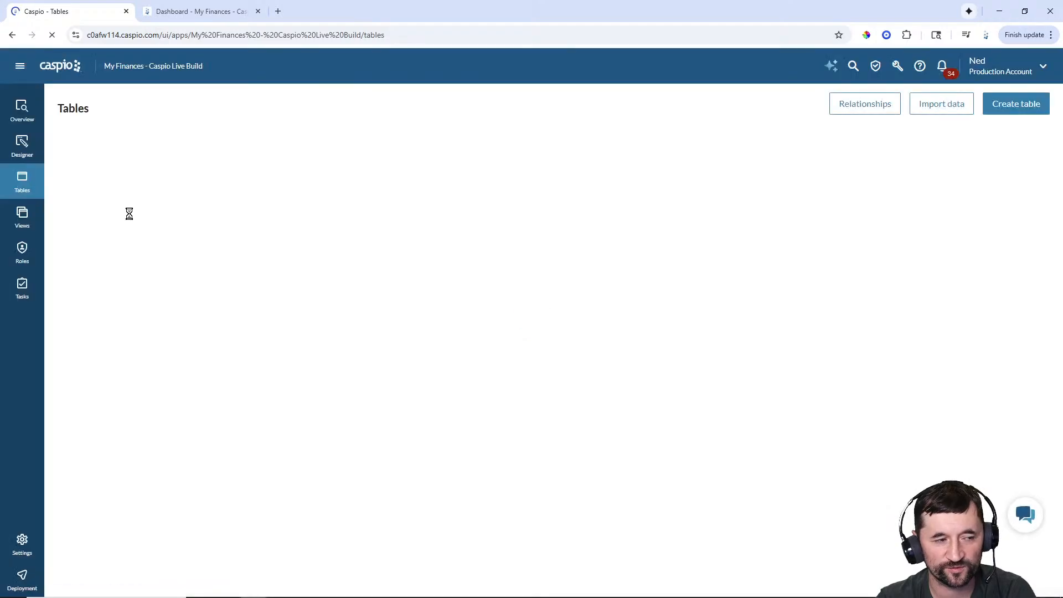
pyautogui.click(27, 255)
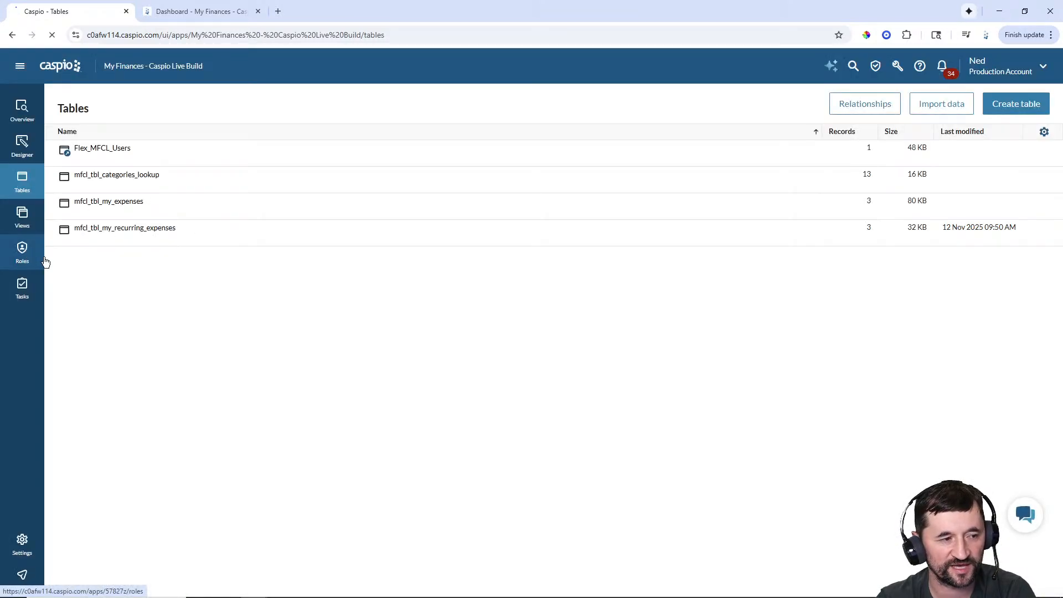
pyautogui.click(30, 291)
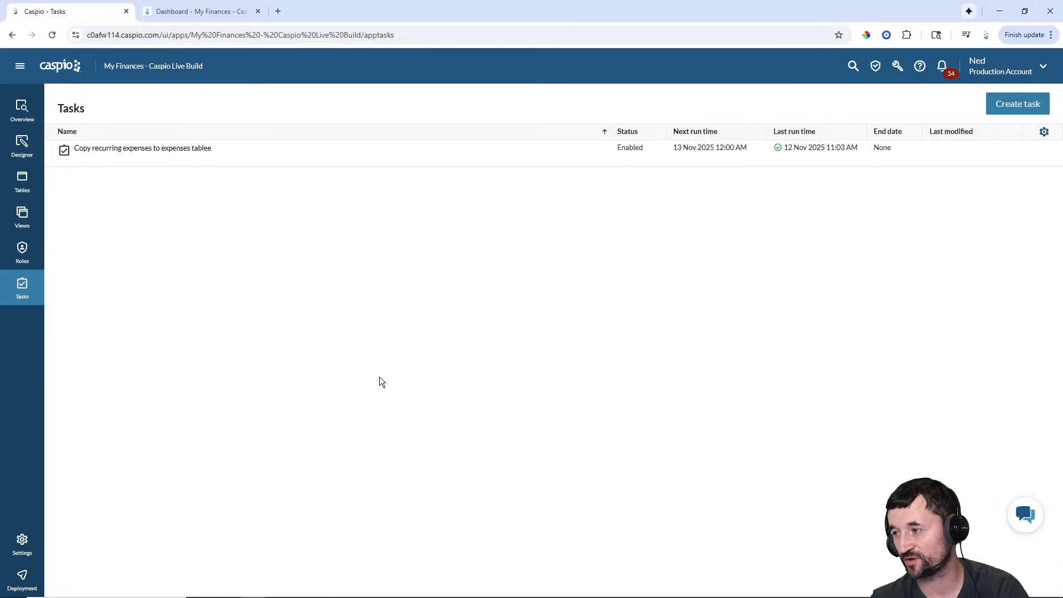